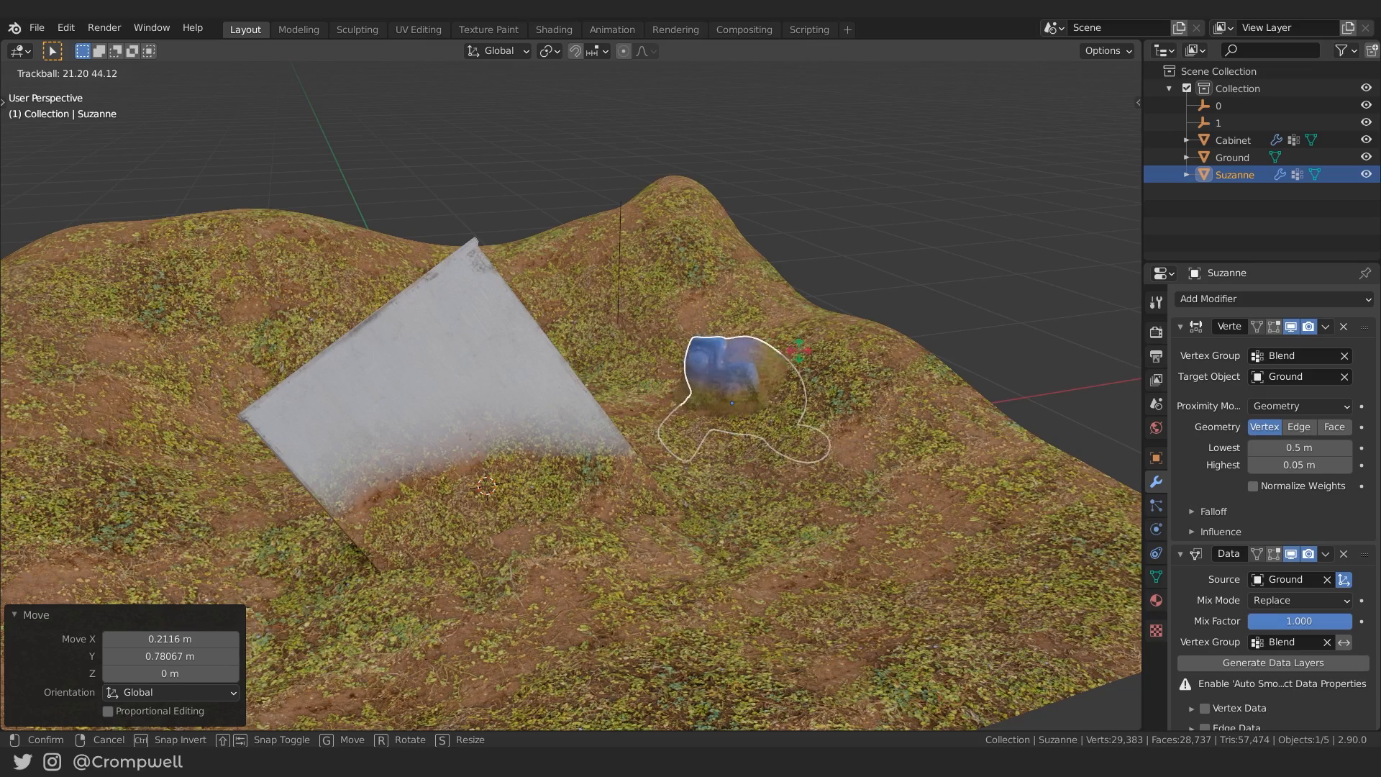
Apply the free trackball rotation to the partly buried Suzanne head and check how it blends with the terrain.
{"action": "left_click", "coordinate": [749, 459]}
{"action": "middle_click_drag", "start_coordinate": [748, 459], "coordinate": [652, 507]}
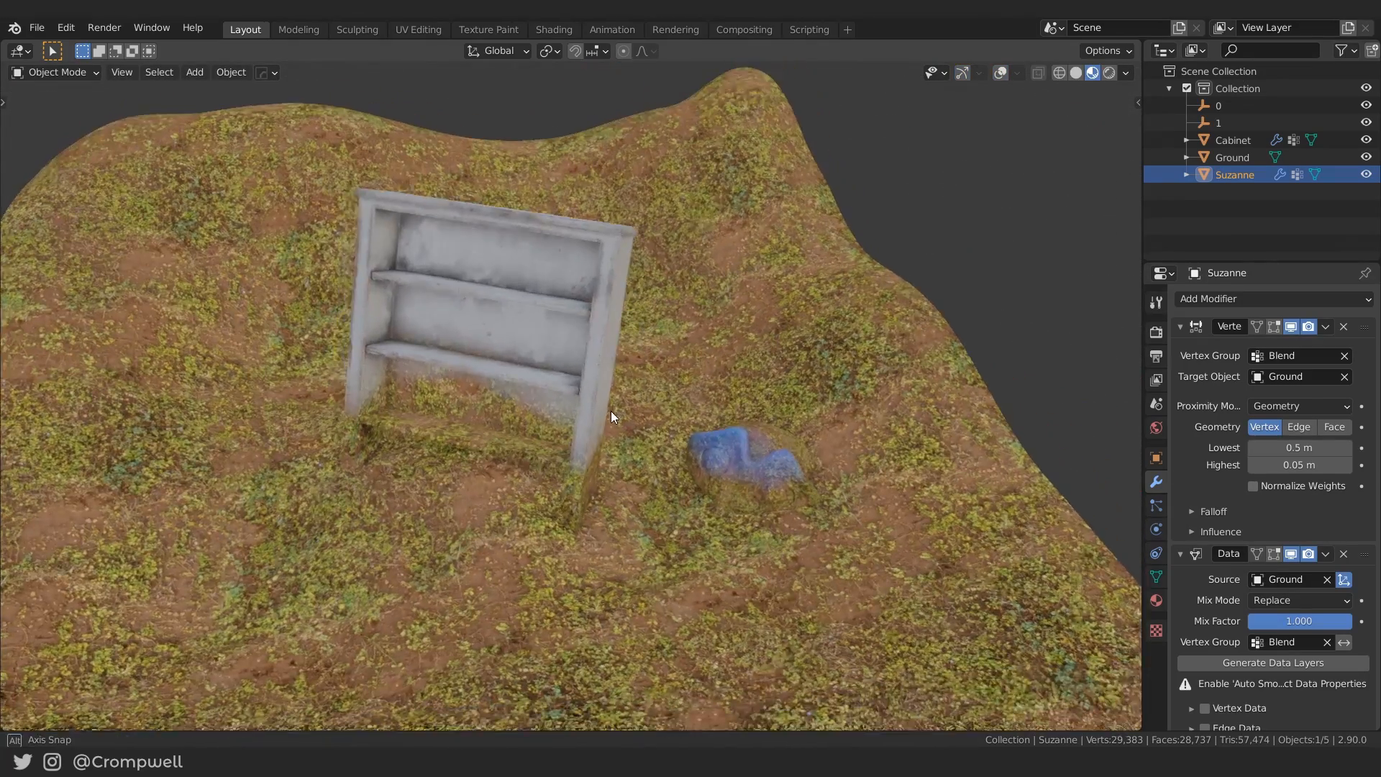
{"action": "middle_click_drag", "start_coordinate": [611, 412], "coordinate": [636, 391]}
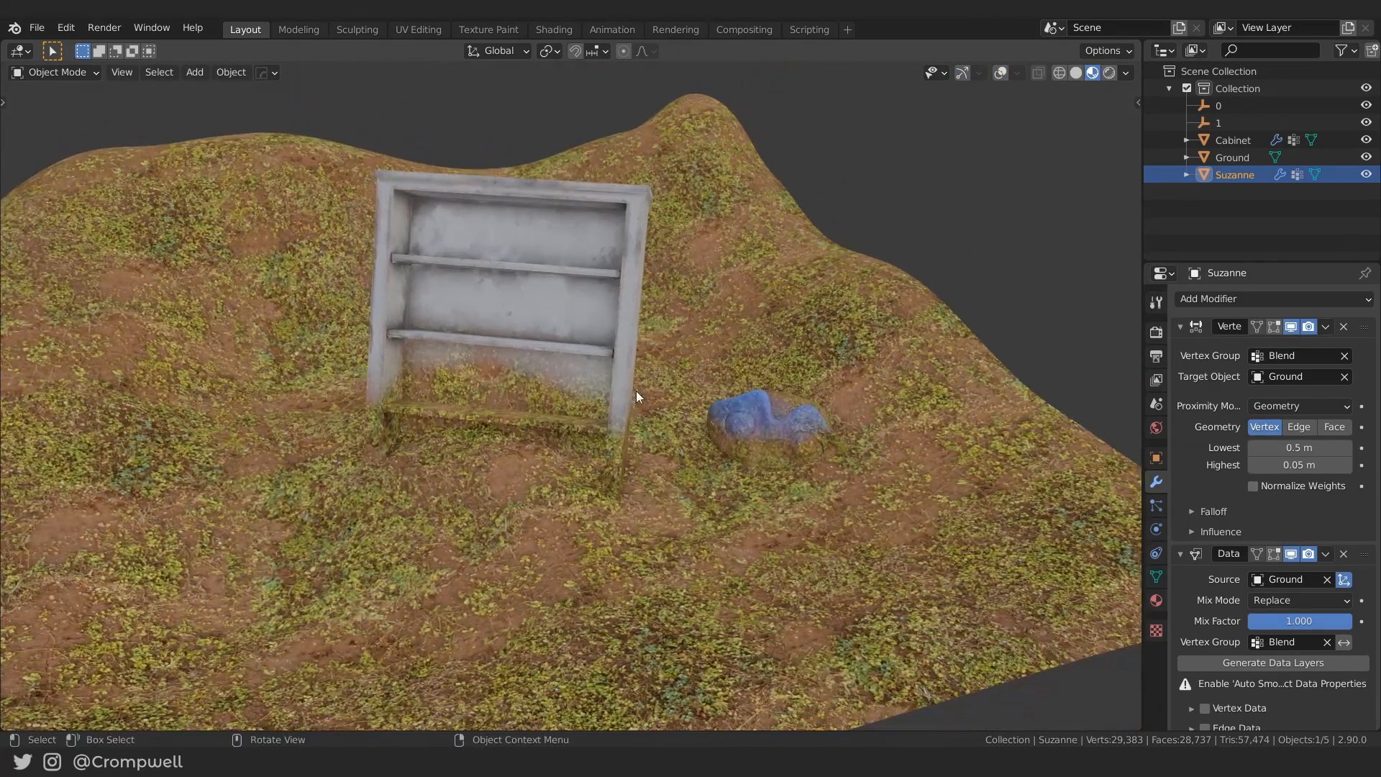
Select the cabinet and turn on the viewport gizmos and overlays to inspect its blend with the ground.
{"action": "left_click", "coordinate": [622, 350]}
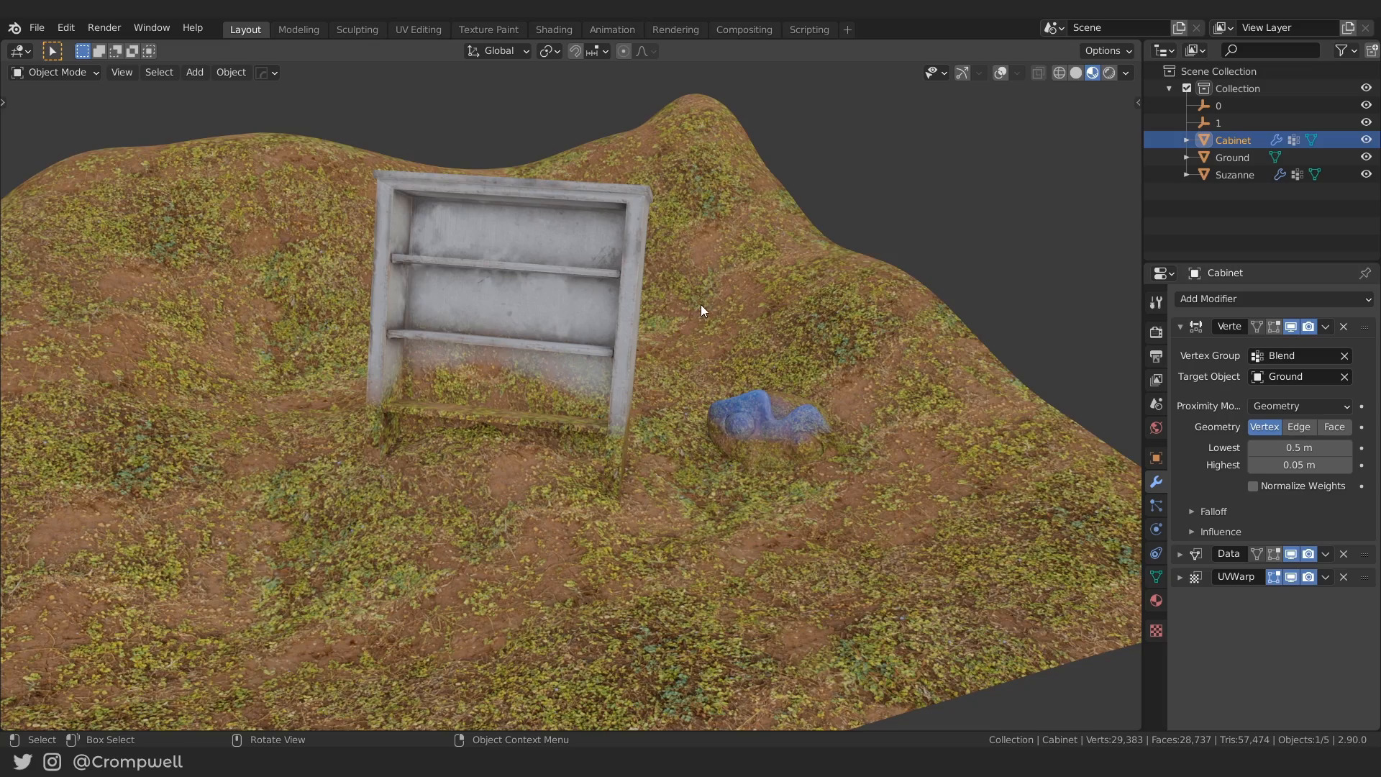
{"action": "left_click", "coordinate": [962, 73]}
{"action": "left_click", "coordinate": [1000, 73]}
{"action": "middle_click_drag", "start_coordinate": [784, 208], "coordinate": [776, 241]}
{"action": "middle_click_drag", "start_coordinate": [721, 312], "coordinate": [660, 429]}
{"action": "middle_click_drag", "start_coordinate": [636, 485], "coordinate": [641, 480]}
{"action": "scroll", "coordinate": [641, 479], "scroll_direction": "up", "scroll_amount": 1}
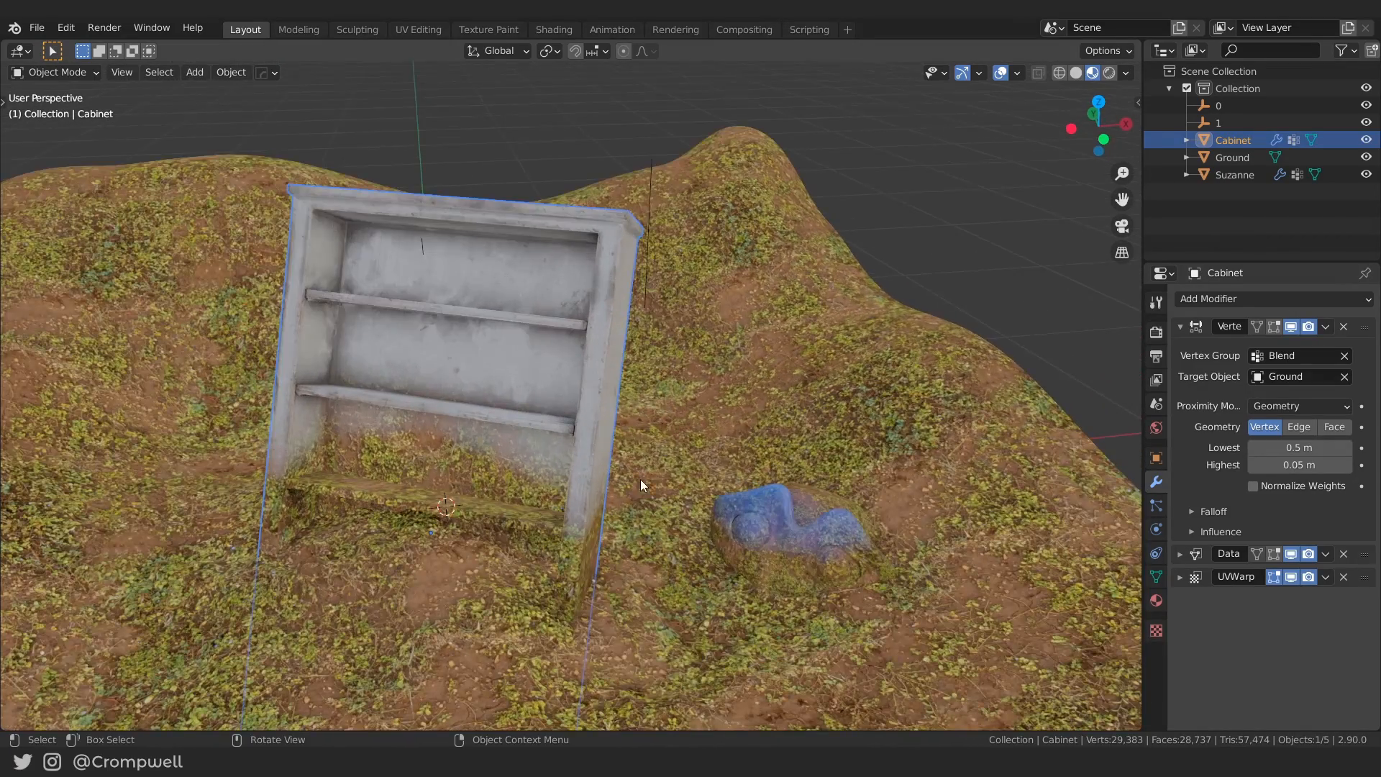
{"action": "scroll", "coordinate": [640, 479], "scroll_direction": "down", "scroll_amount": 3}
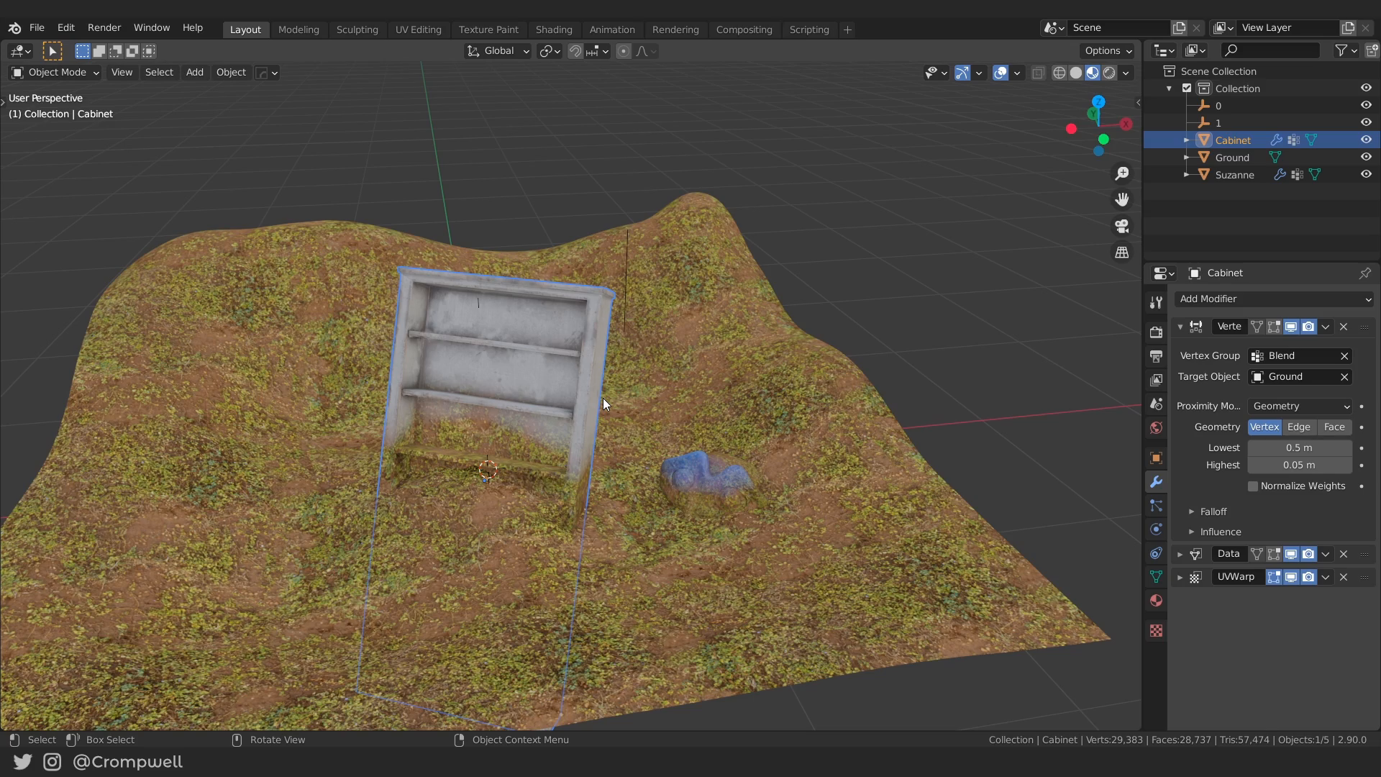
Move the cabinet freely twice through the terrain, about 0.44 m up and about 0.58 m back down.
{"action": "middle_click_drag", "start_coordinate": [625, 408], "coordinate": [653, 403]}
{"action": "key", "text": "g"}
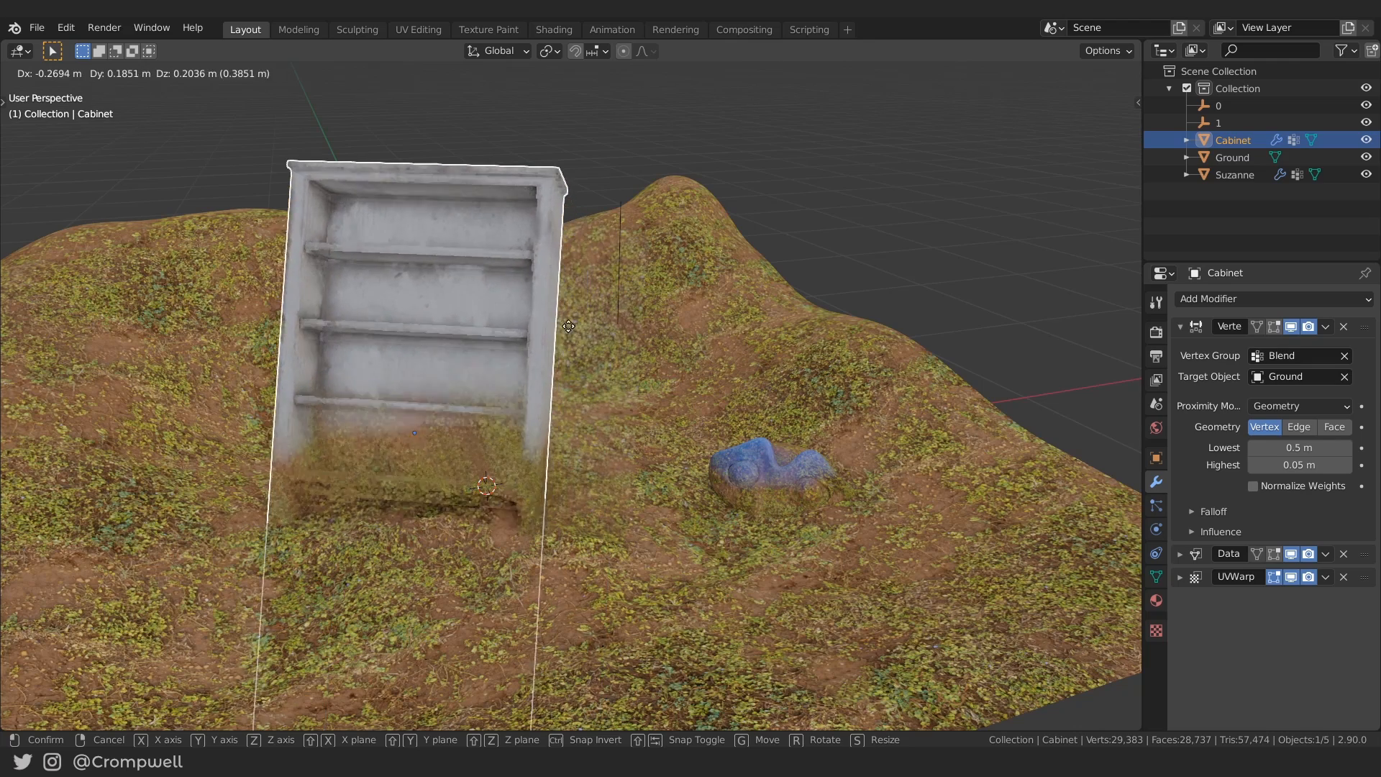
{"action": "left_click", "coordinate": [597, 273]}
{"action": "key", "text": "g"}
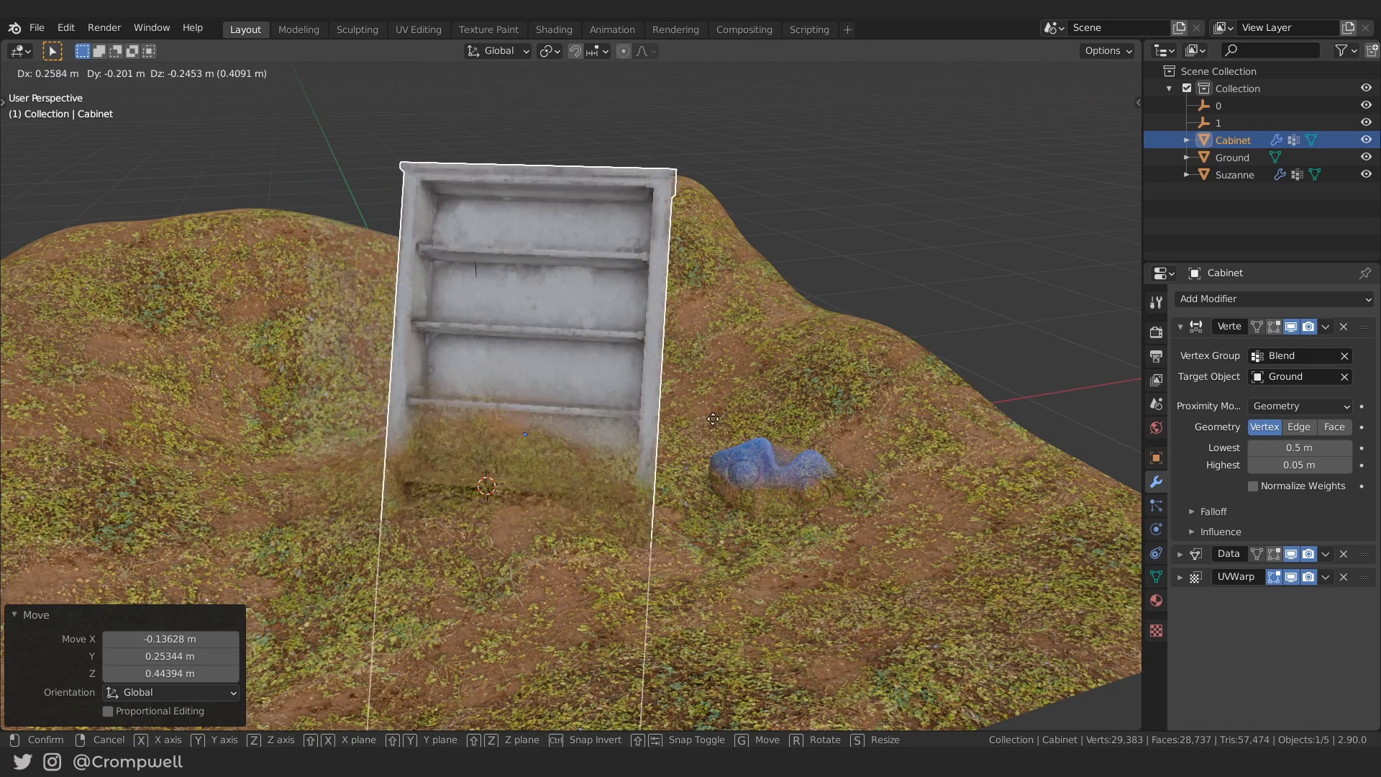
{"action": "key", "text": "Return"}
Trackball-rotate the cabinet by about 47° and -138° so its back panel leans out of the terrain.
{"action": "key", "text": "r"}
{"action": "key", "text": "r"}
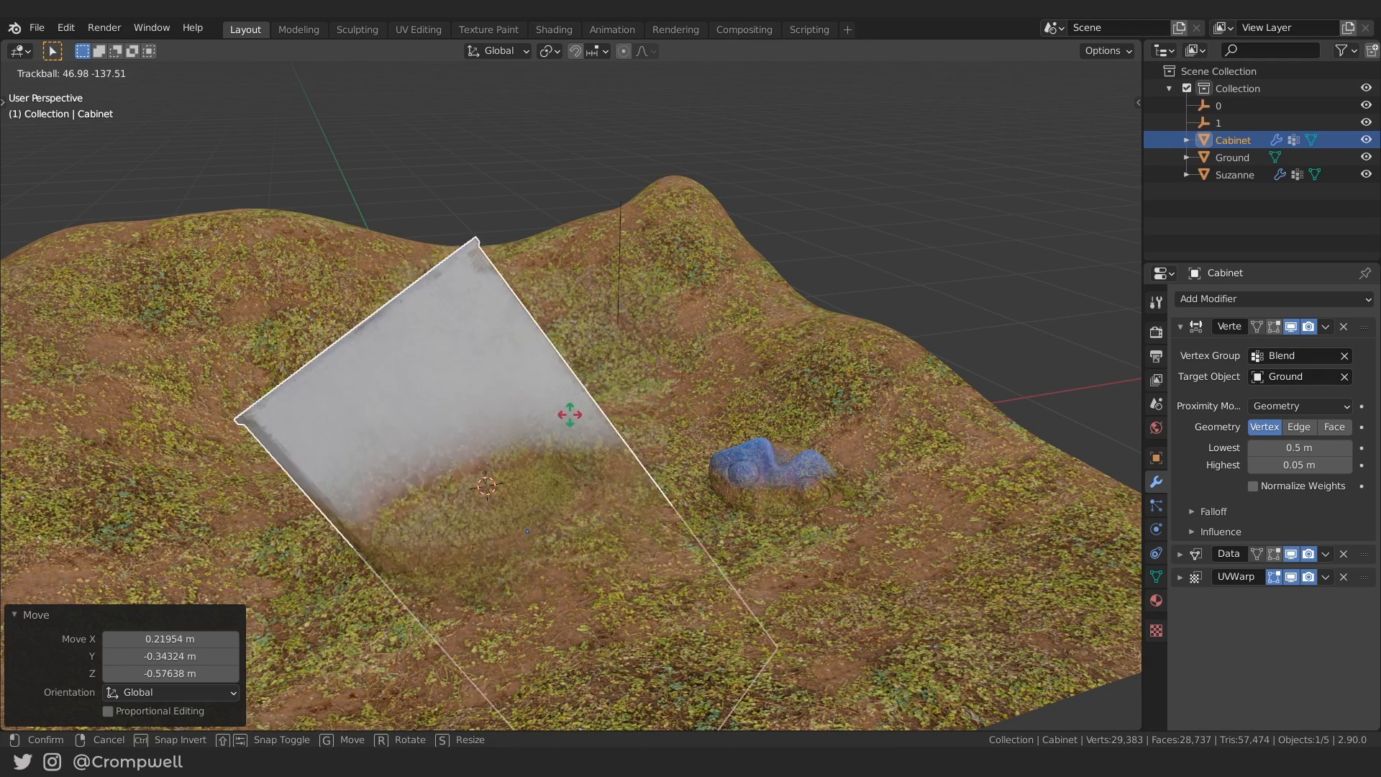
{"action": "left_click", "coordinate": [576, 416]}
Trackball-rotate the Suzanne head and raise it about 0.14 m out of the ground.
{"action": "left_click", "coordinate": [767, 442]}
{"action": "key", "text": "r"}
{"action": "key", "text": "r"}
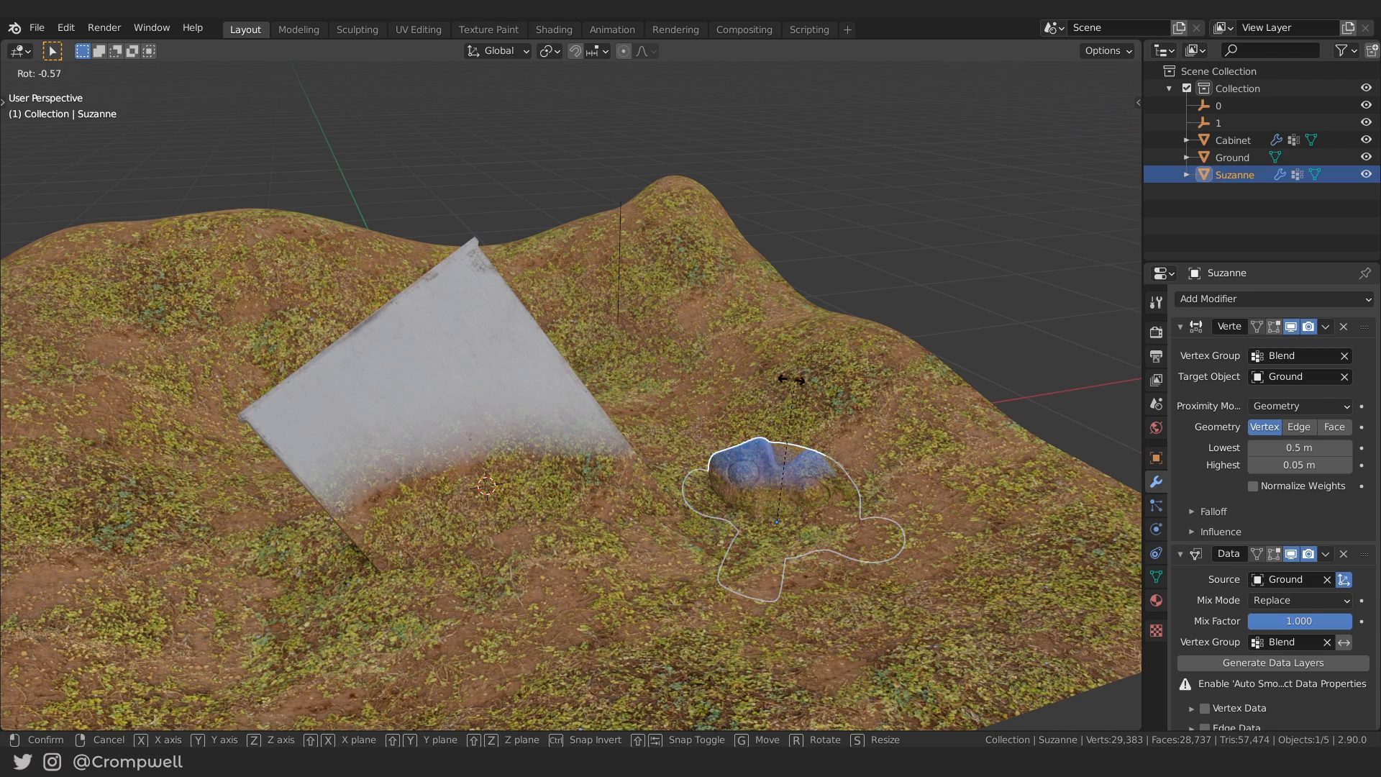
{"action": "key", "text": "Return"}
{"action": "key", "text": "g"}
{"action": "key", "text": "Return"}
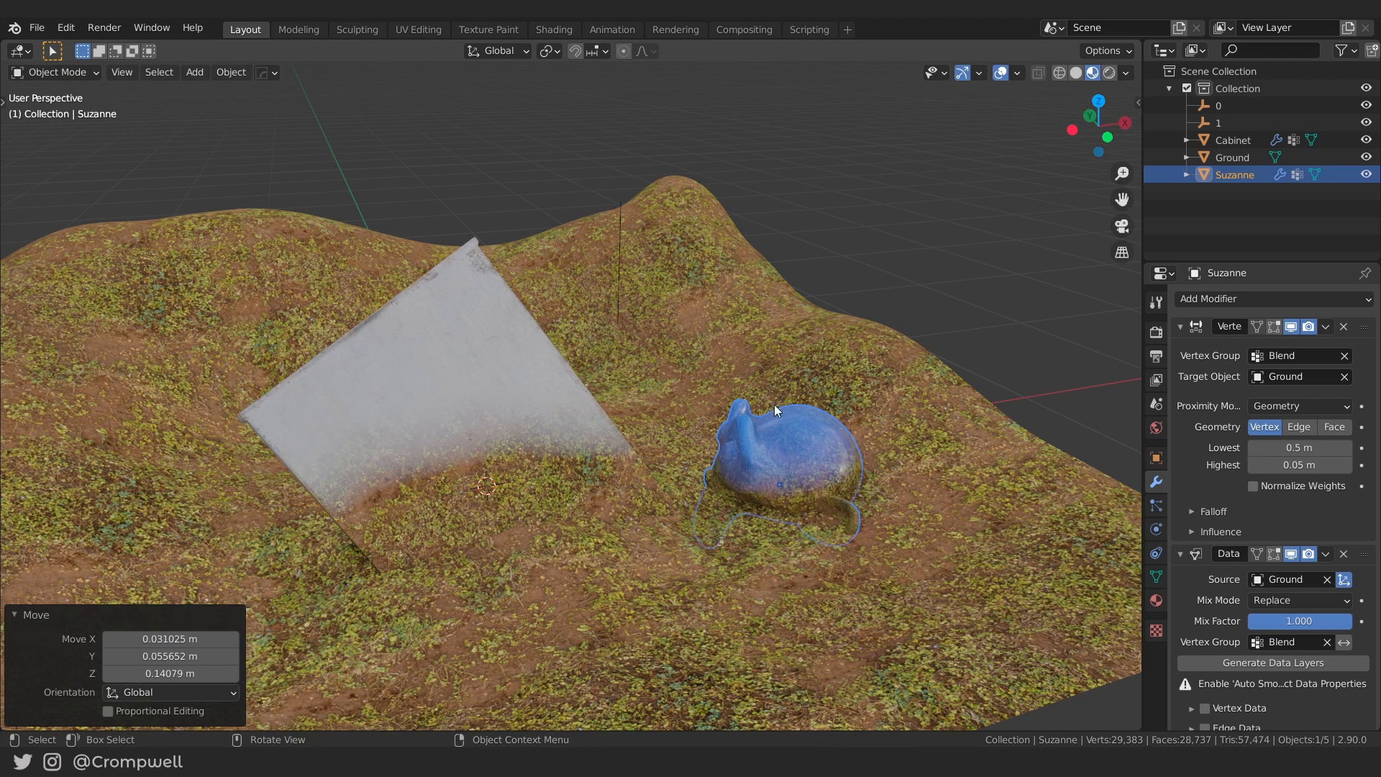
Move Suzanne horizontally about 0.21 m in X and 0.78 m in Y, and trackball-rotate it 21.2° and 46.4°.
{"action": "key", "text": "g"}
{"action": "key", "text": "shift+z"}
{"action": "key", "text": "Return"}
{"action": "key", "text": "r"}
{"action": "key", "text": "r"}
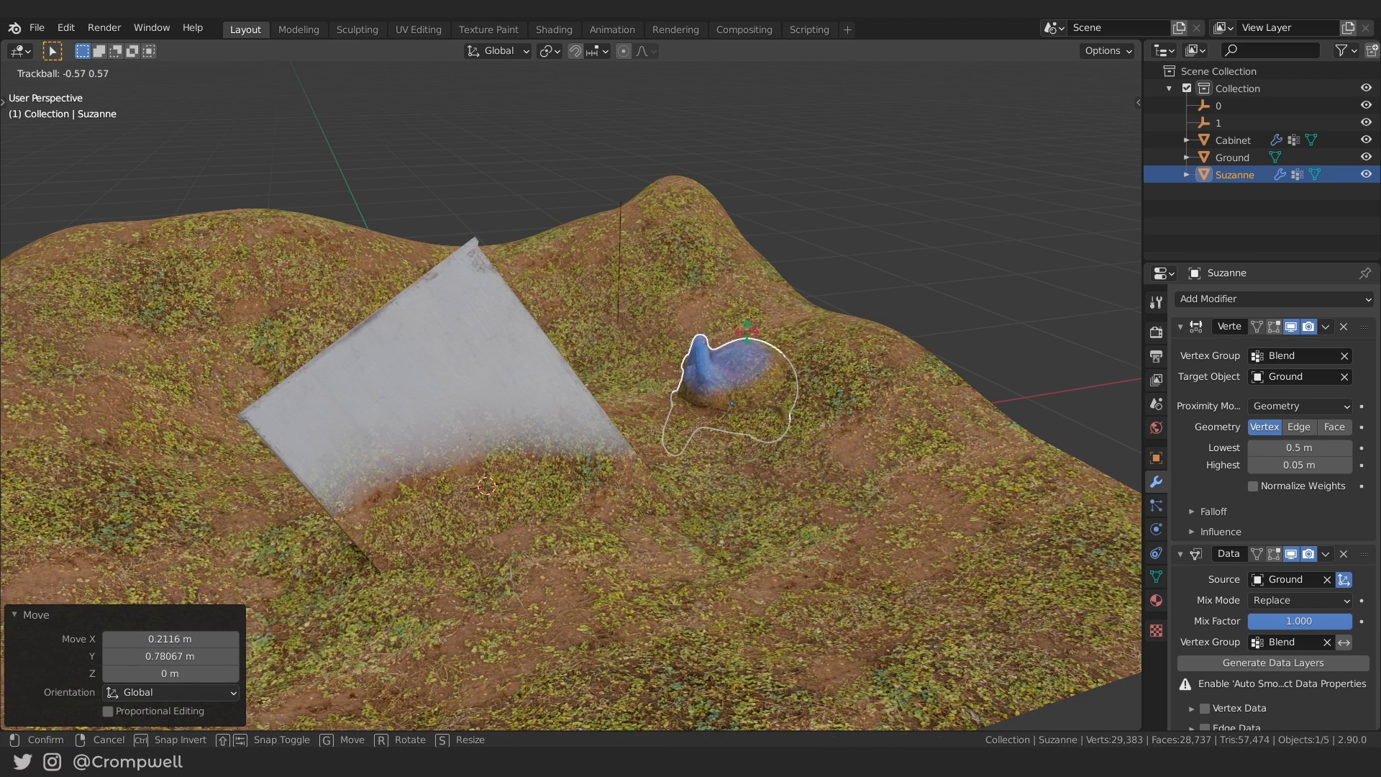
{"action": "key", "text": "Return"}
{"action": "mouse_move", "coordinate": [747, 486]}
{"action": "middle_mouse_down"}
{"action": "mouse_move", "coordinate": [599, 510]}
{"action": "mouse_move", "coordinate": [779, 471]}
{"action": "mouse_move", "coordinate": [917, 499]}
{"action": "mouse_move", "coordinate": [800, 486]}
{"action": "mouse_move", "coordinate": [739, 497]}
{"action": "middle_mouse_up"}
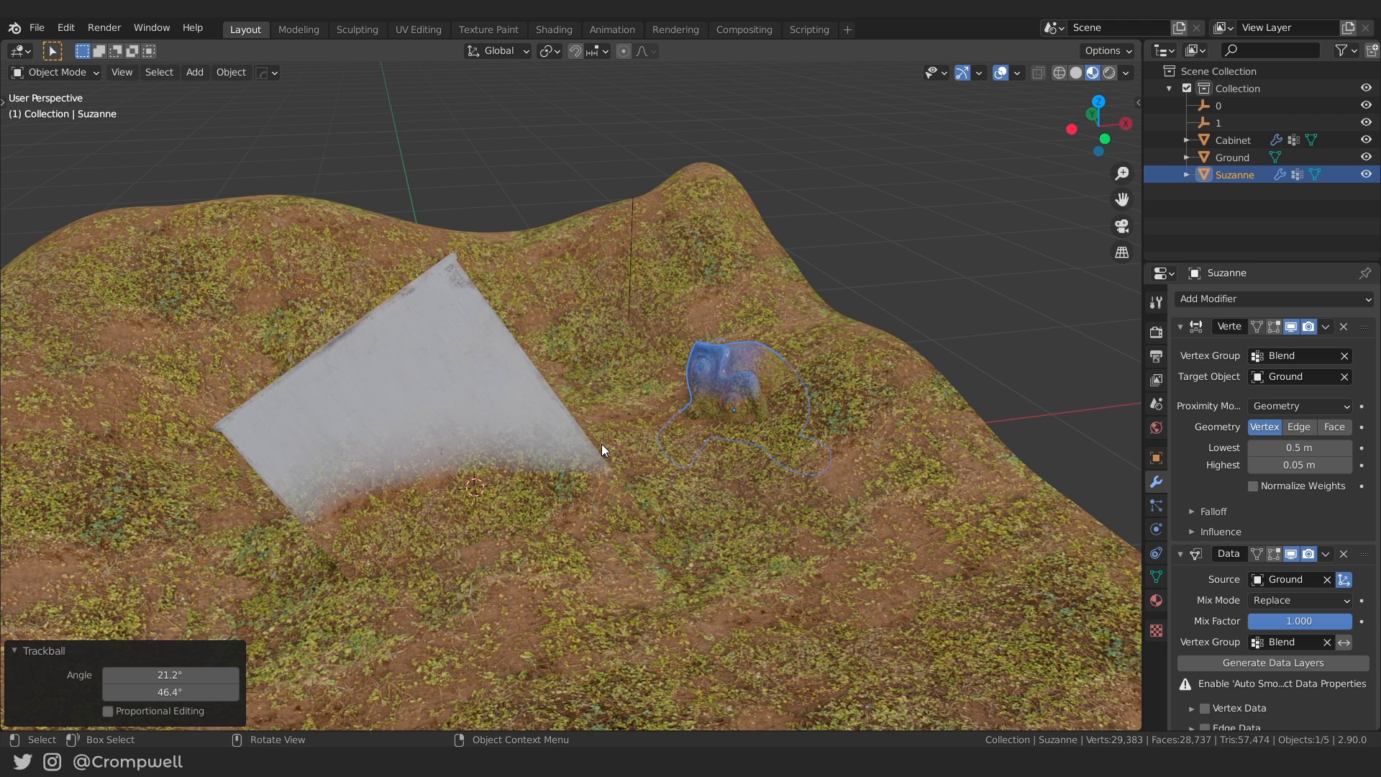
Rotate the cabinet -199° about the global Z axis.
{"action": "middle_click_drag", "start_coordinate": [590, 424], "coordinate": [542, 415]}
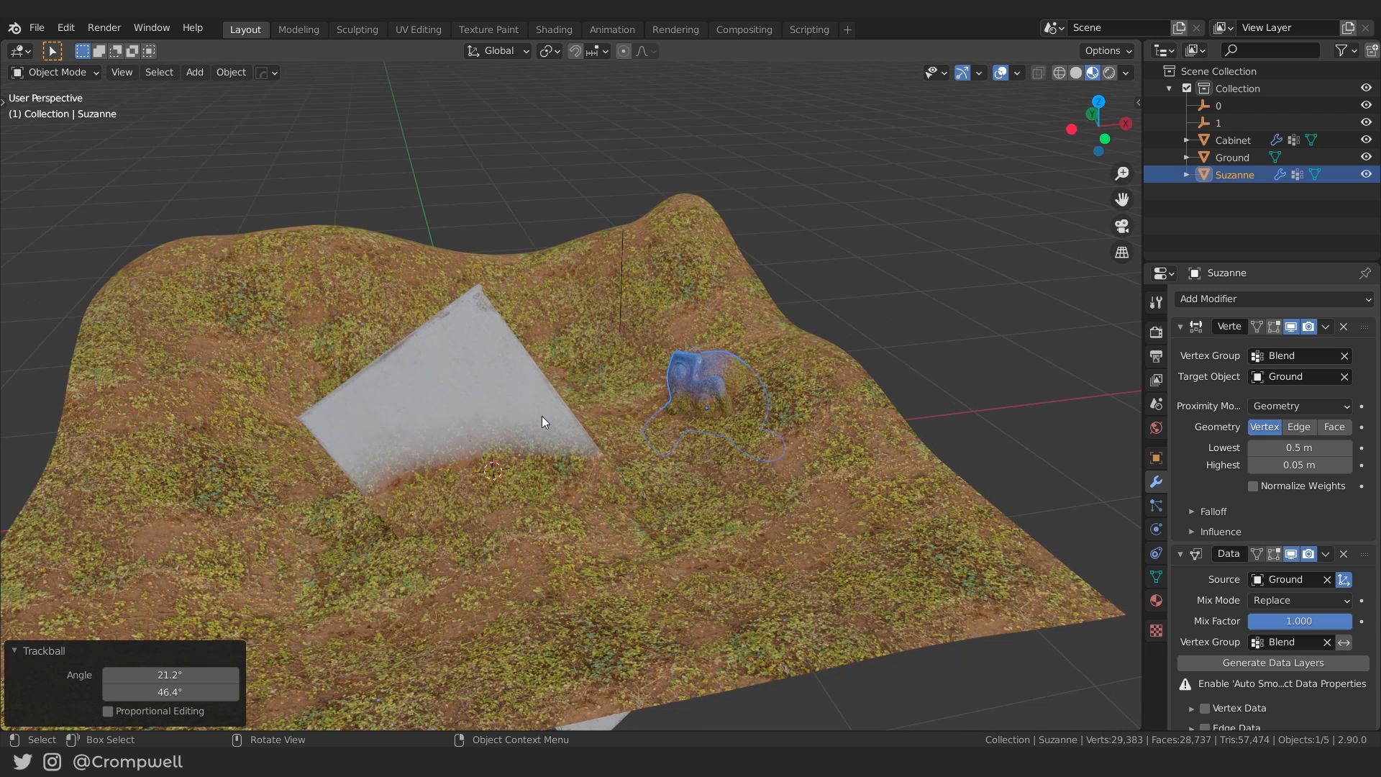
{"action": "left_click", "coordinate": [542, 416]}
{"action": "key", "text": "r"}
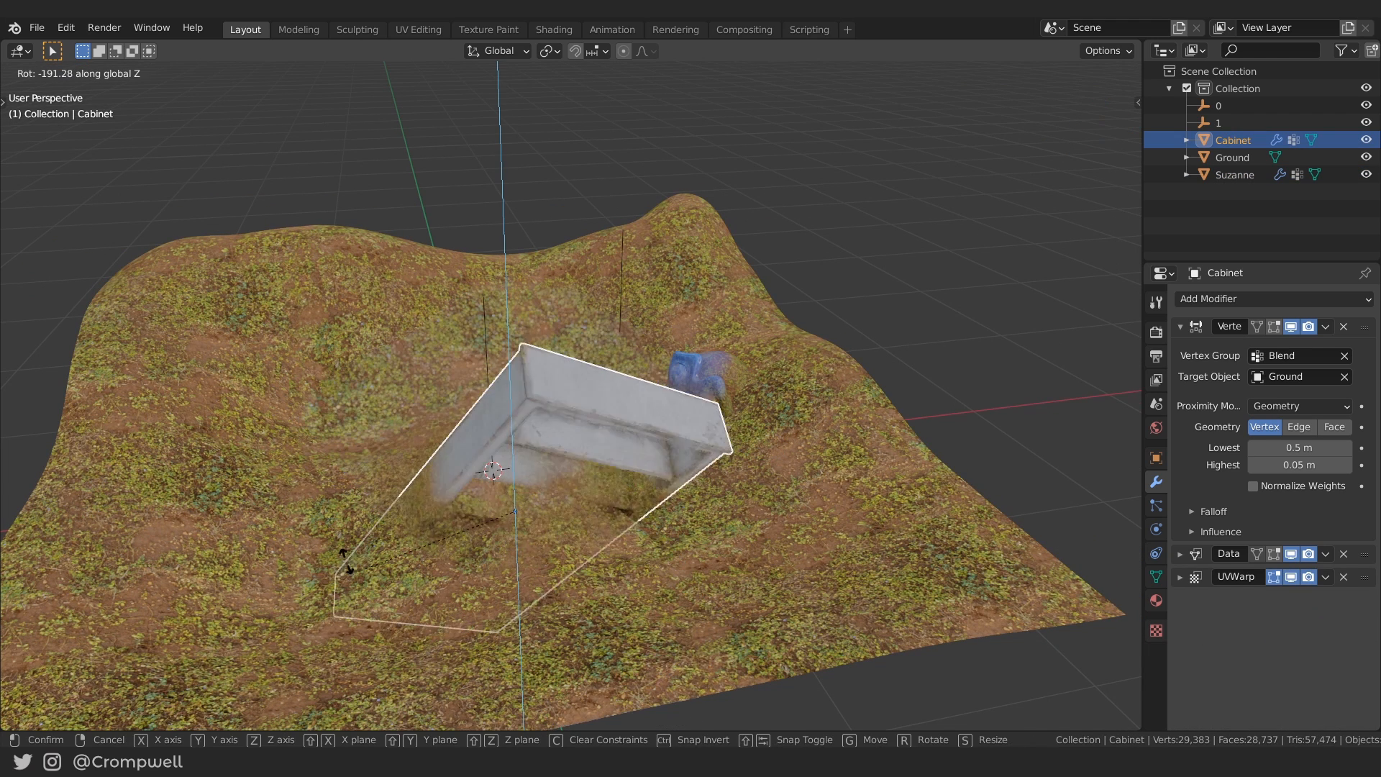
{"action": "left_click", "coordinate": [504, 537]}
Trackball-rotate the cabinet by -49.8° and 0°, and check the blend from another angle.
{"action": "key", "text": "r"}
{"action": "key", "text": "r"}
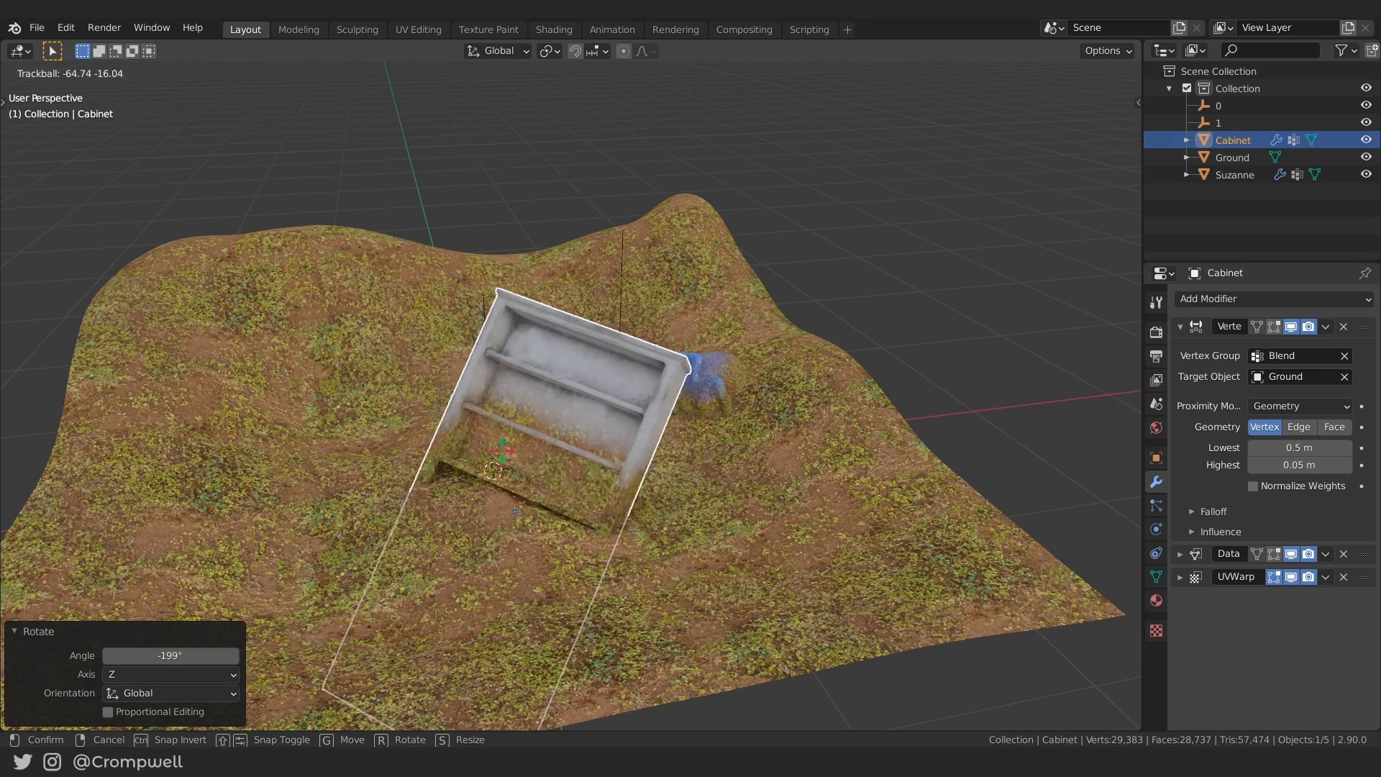
{"action": "left_click", "coordinate": [336, 290]}
{"action": "middle_click_drag", "start_coordinate": [567, 481], "coordinate": [597, 369]}
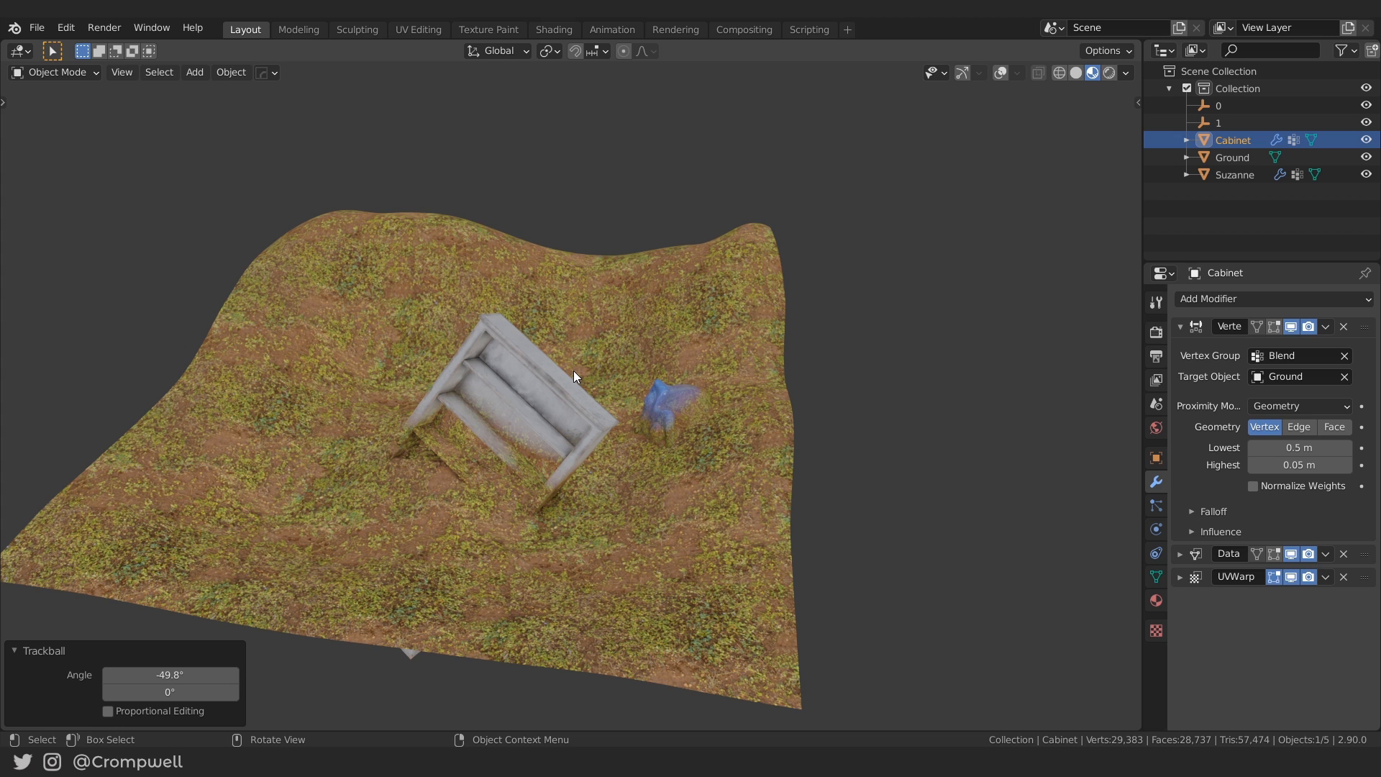
{"action": "mouse_move", "coordinate": [574, 372]}
{"action": "middle_mouse_down"}
{"action": "mouse_move", "coordinate": [550, 325]}
{"action": "mouse_move", "coordinate": [585, 368]}
{"action": "mouse_move", "coordinate": [554, 374]}
{"action": "middle_mouse_up"}
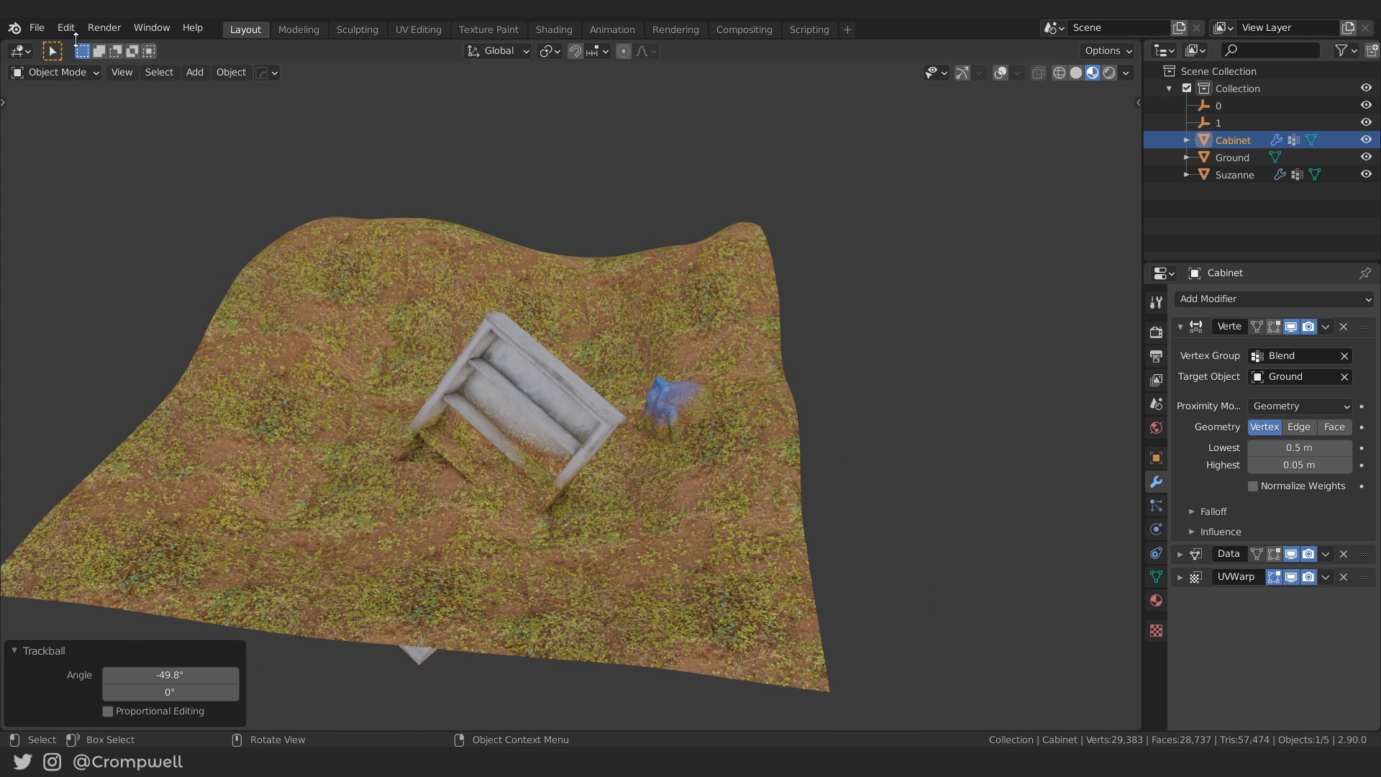
Open the starting scene file from the Begin folder, discarding the changes to DMB_Demo.
{"action": "left_click", "coordinate": [36, 27]}
{"action": "left_click", "coordinate": [63, 69]}
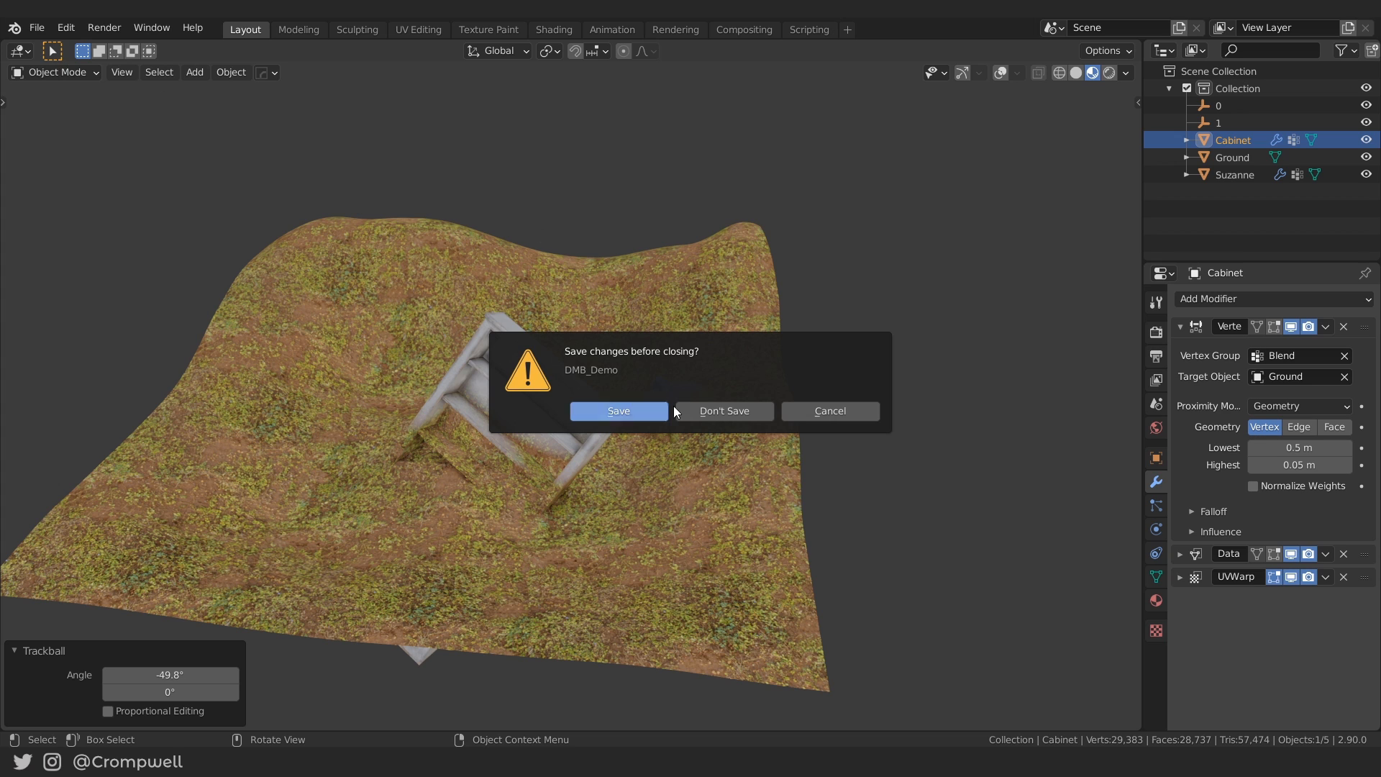
{"action": "left_click", "coordinate": [720, 410]}
{"action": "left_click", "coordinate": [529, 180]}
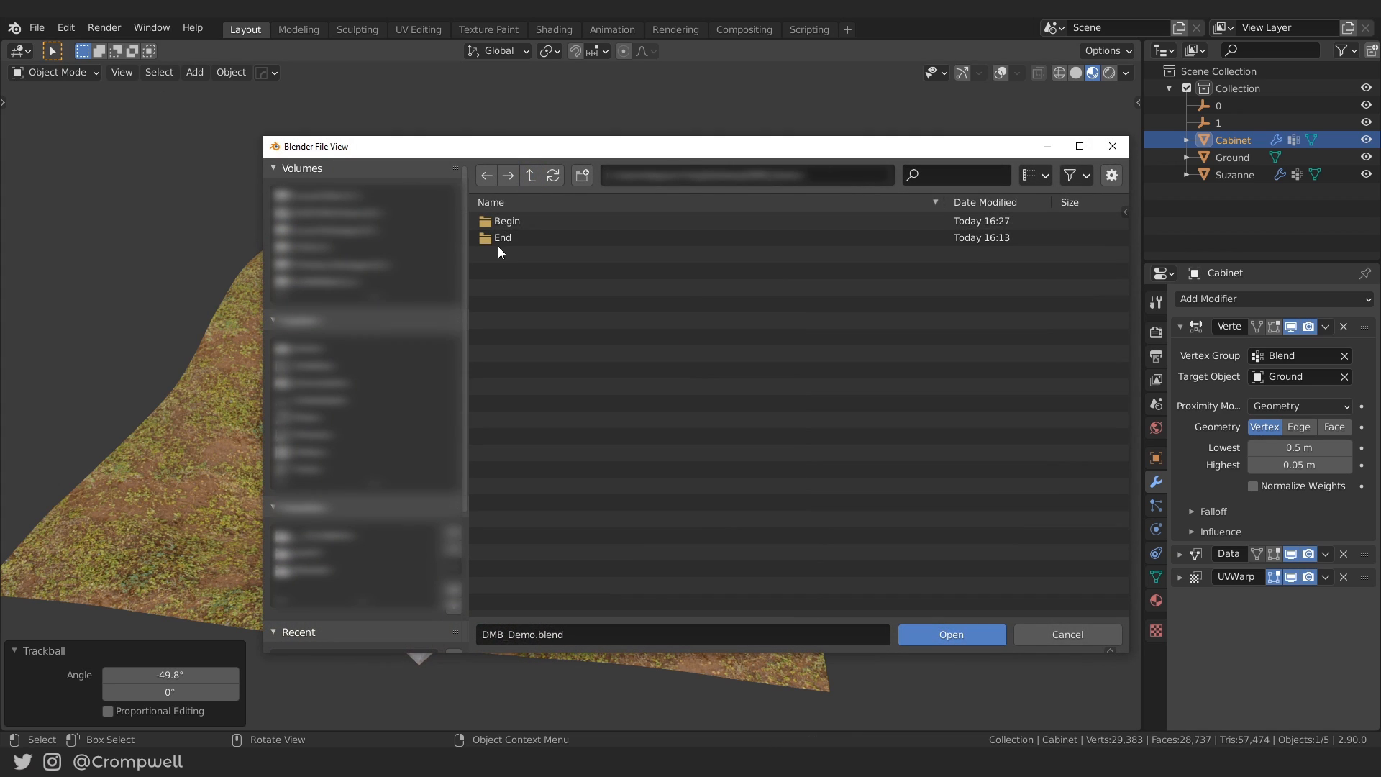
{"action": "double_click", "coordinate": [499, 230]}
{"action": "double_click", "coordinate": [509, 224]}
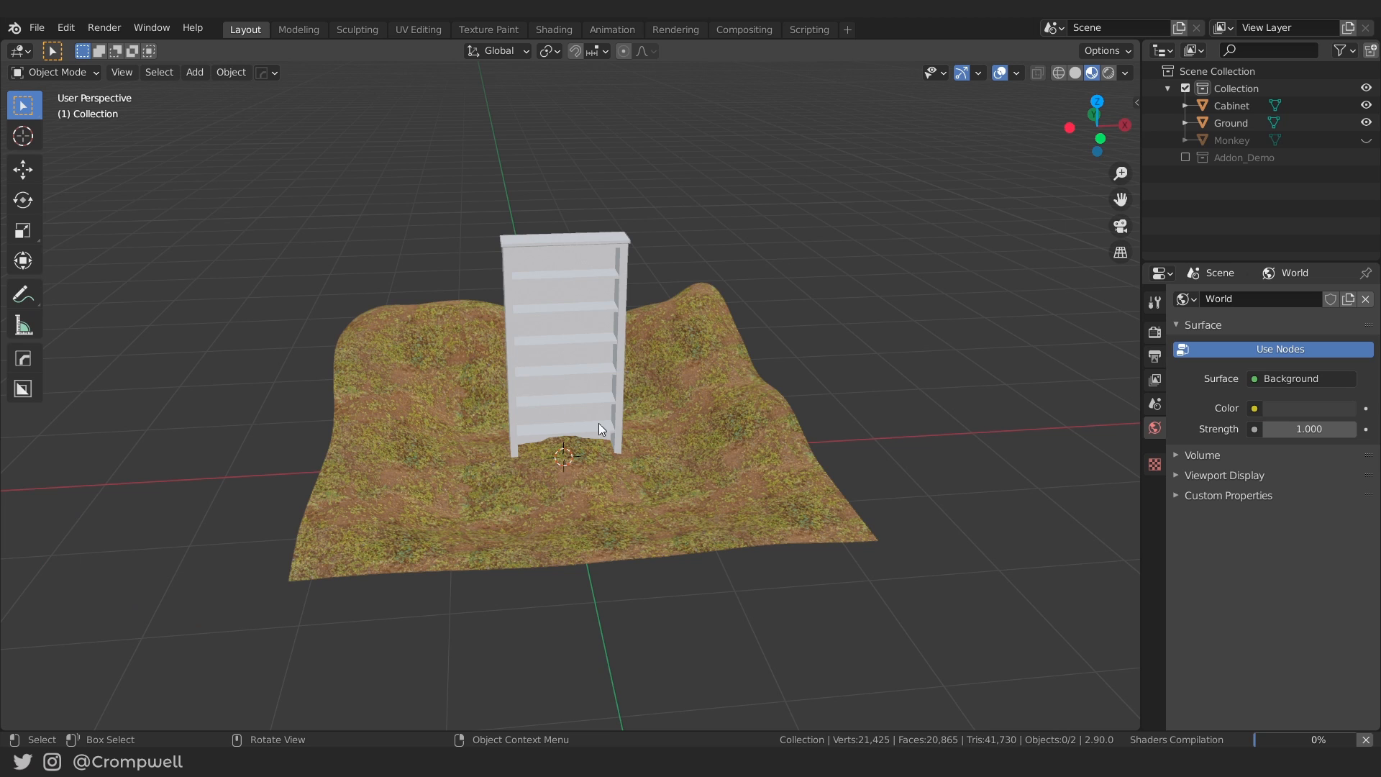
Inspect the starting scene, briefly showing the hidden Monkey object and hiding it again.
{"action": "mouse_move", "coordinate": [641, 383]}
{"action": "middle_mouse_down"}
{"action": "mouse_move", "coordinate": [620, 378]}
{"action": "mouse_move", "coordinate": [649, 381]}
{"action": "middle_mouse_up"}
{"action": "scroll", "coordinate": [622, 378], "scroll_direction": "up", "scroll_amount": 3}
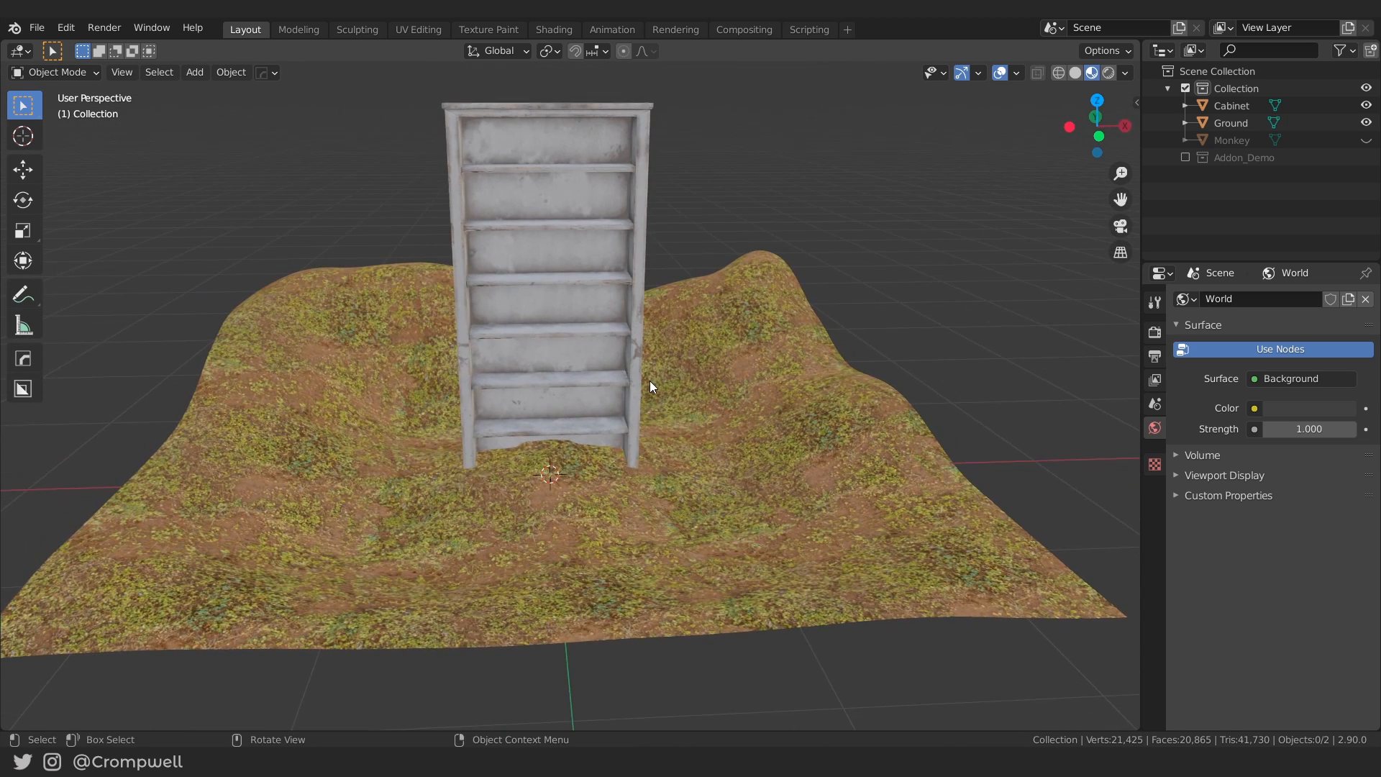
{"action": "middle_click_drag", "start_coordinate": [744, 314], "coordinate": [702, 337], "text": "shift"}
{"action": "left_click", "coordinate": [1366, 140]}
{"action": "left_click", "coordinate": [1366, 140]}
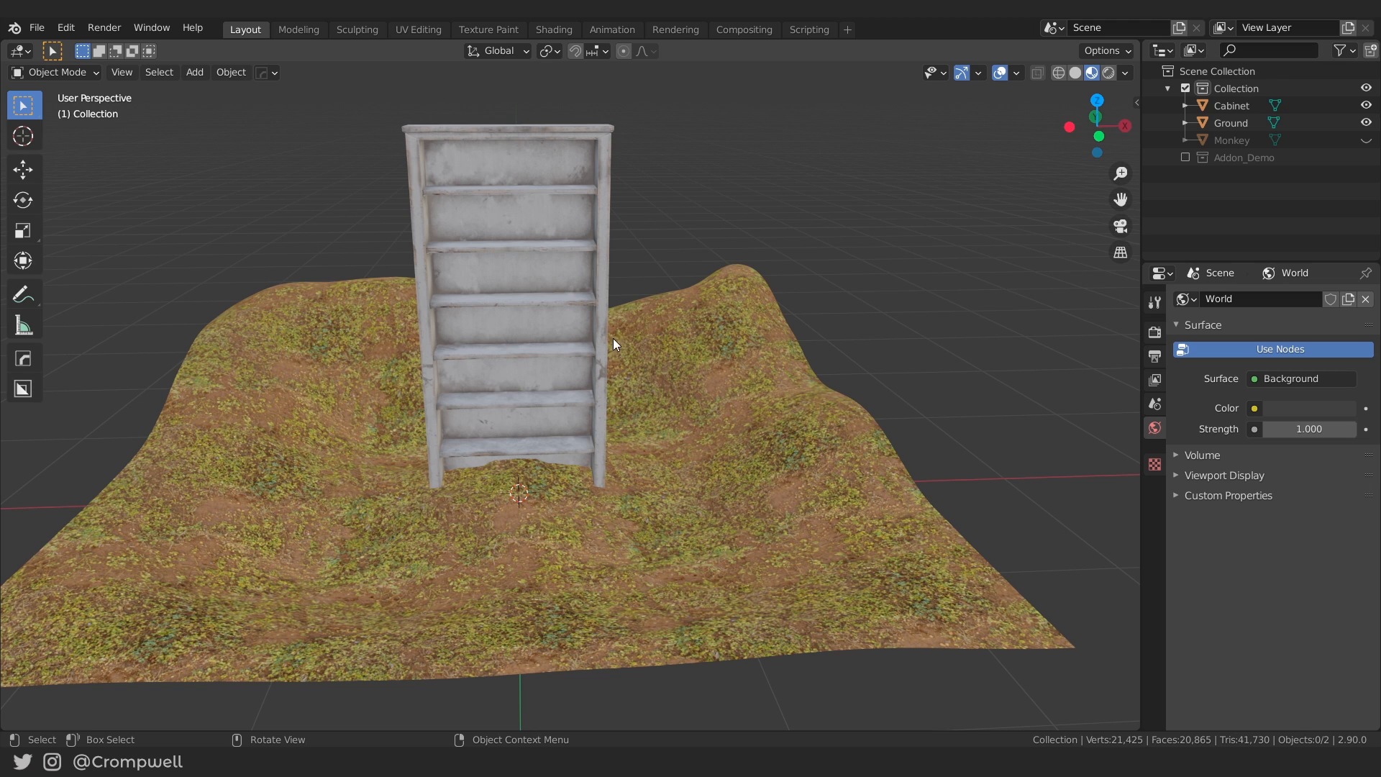
Select the cabinet and display its material nodes in the Shading workspace.
{"action": "left_click", "coordinate": [550, 213]}
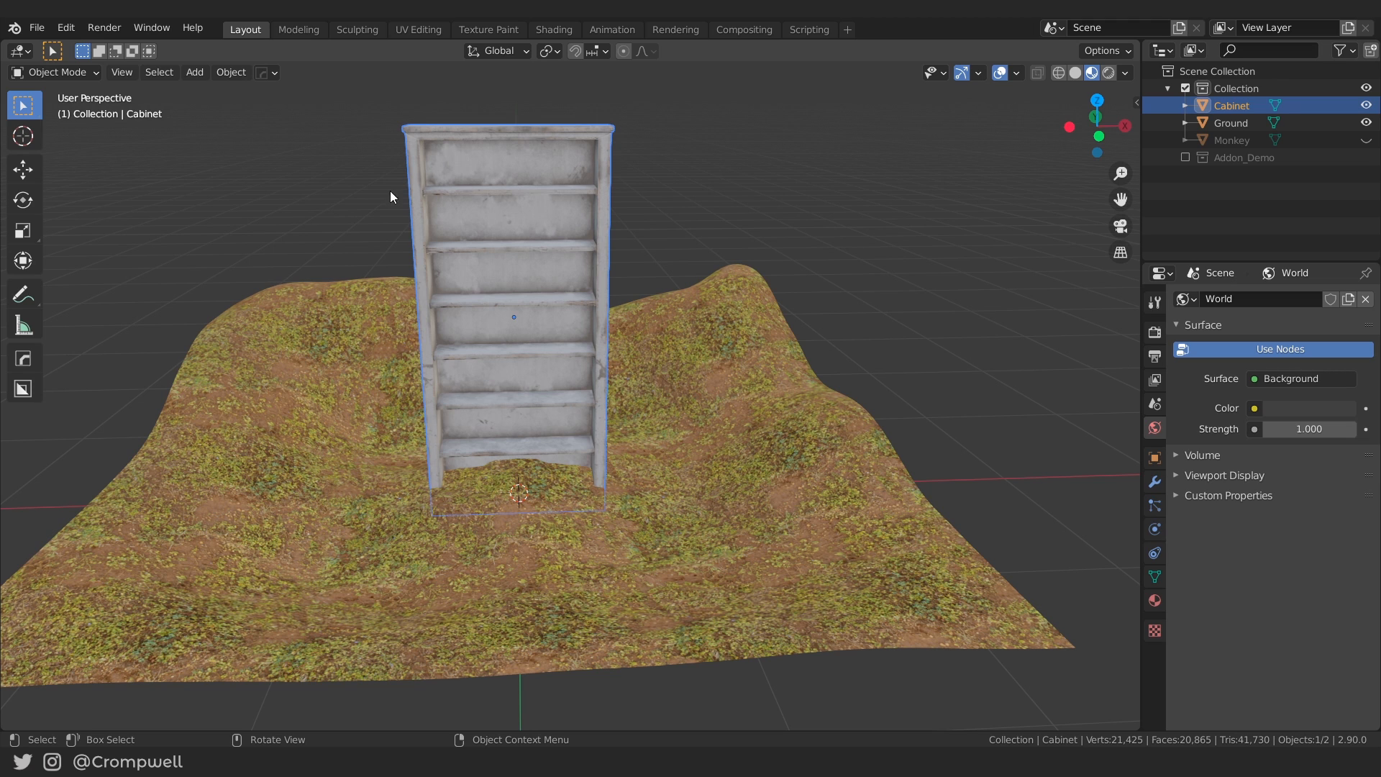
{"action": "left_click", "coordinate": [555, 30]}
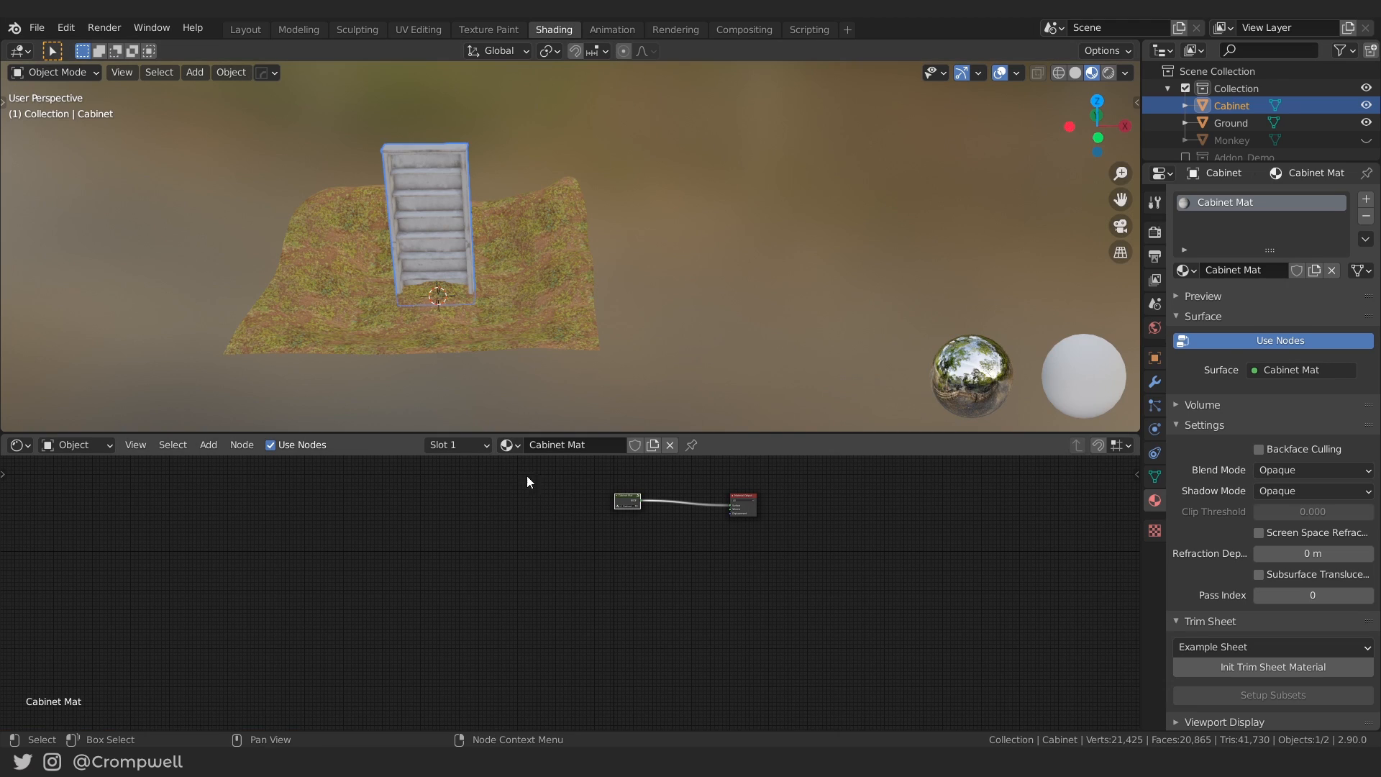
{"action": "scroll", "coordinate": [612, 516], "scroll_direction": "up", "scroll_amount": 5}
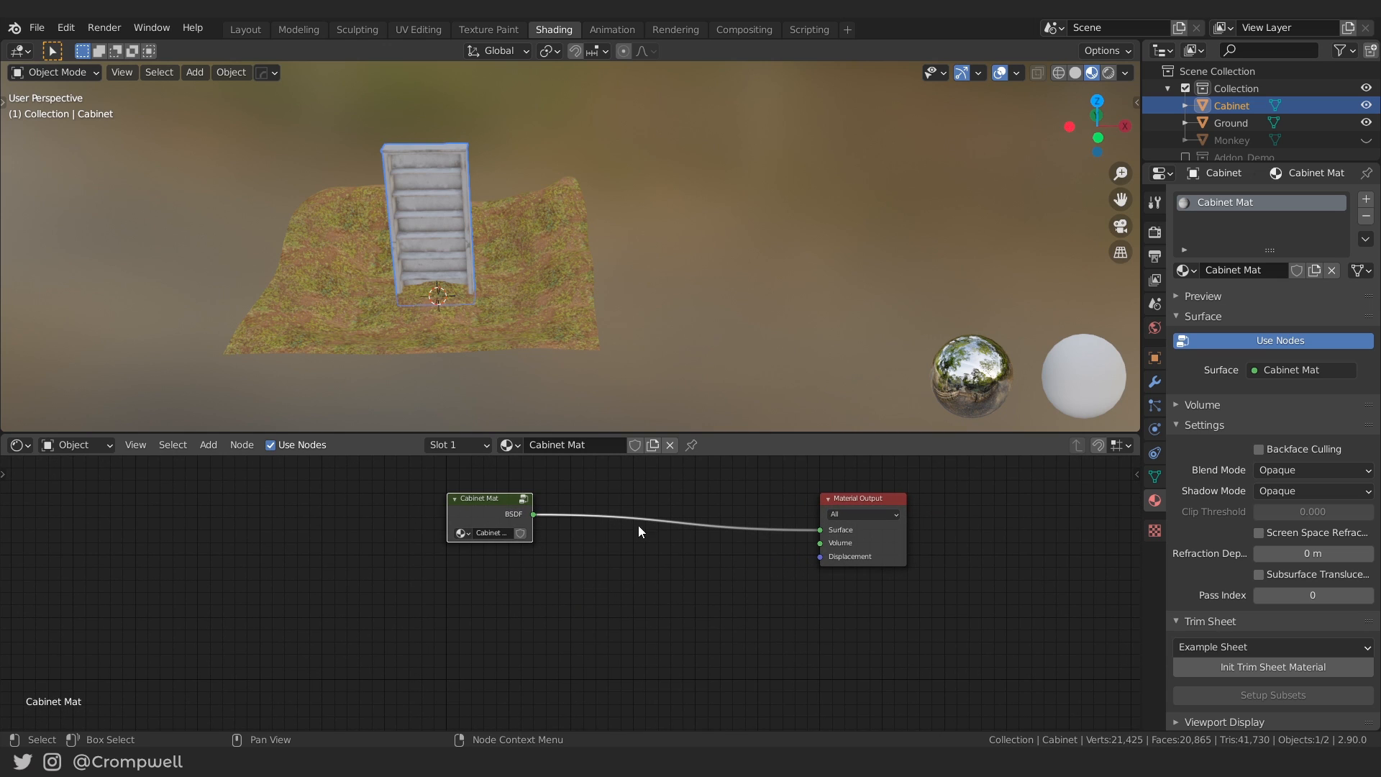
Examine the texture and shader nodes inside the Cabinet Mat node group, and return to the material level.
{"action": "left_click", "coordinate": [523, 499]}
{"action": "scroll", "coordinate": [537, 519], "scroll_direction": "down", "scroll_amount": 3}
{"action": "middle_click_drag", "start_coordinate": [570, 538], "coordinate": [508, 542]}
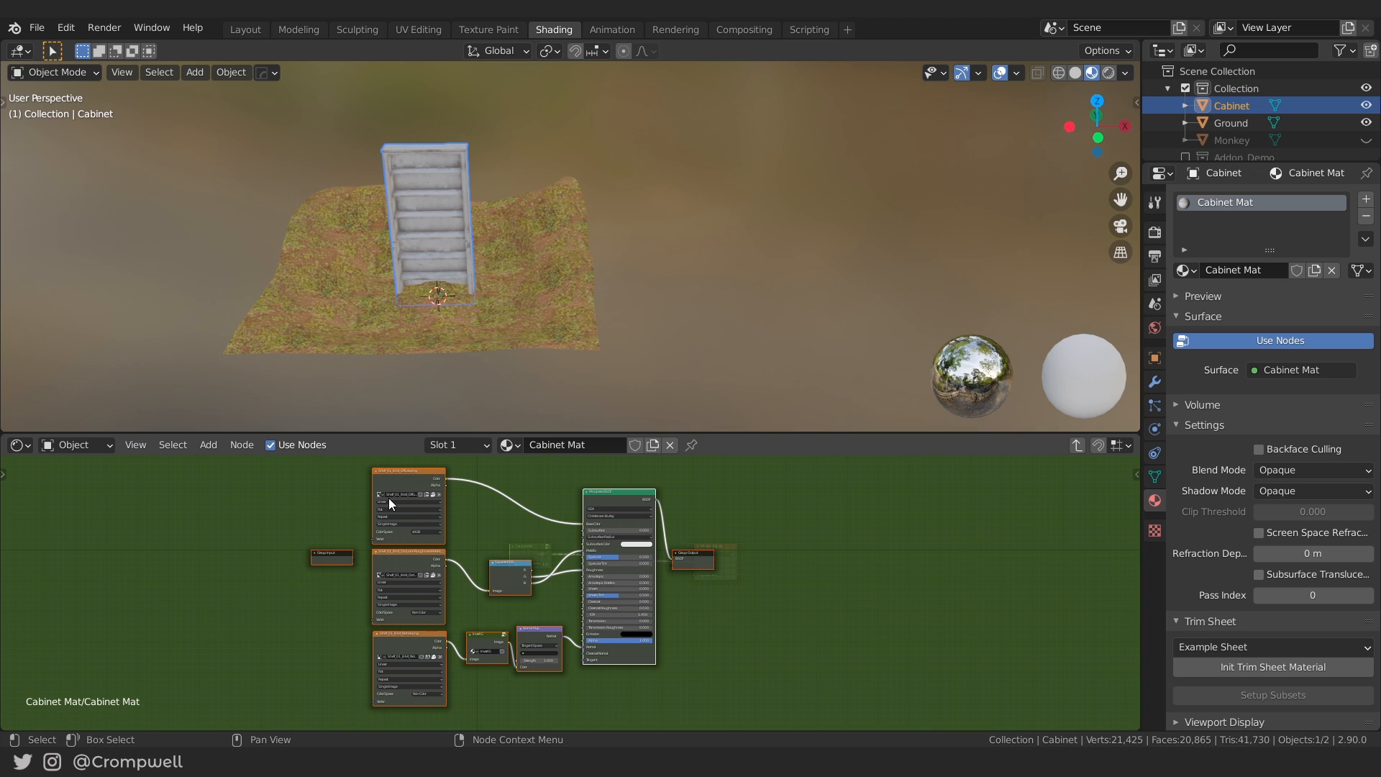
{"action": "middle_click_drag", "start_coordinate": [467, 544], "coordinate": [508, 528]}
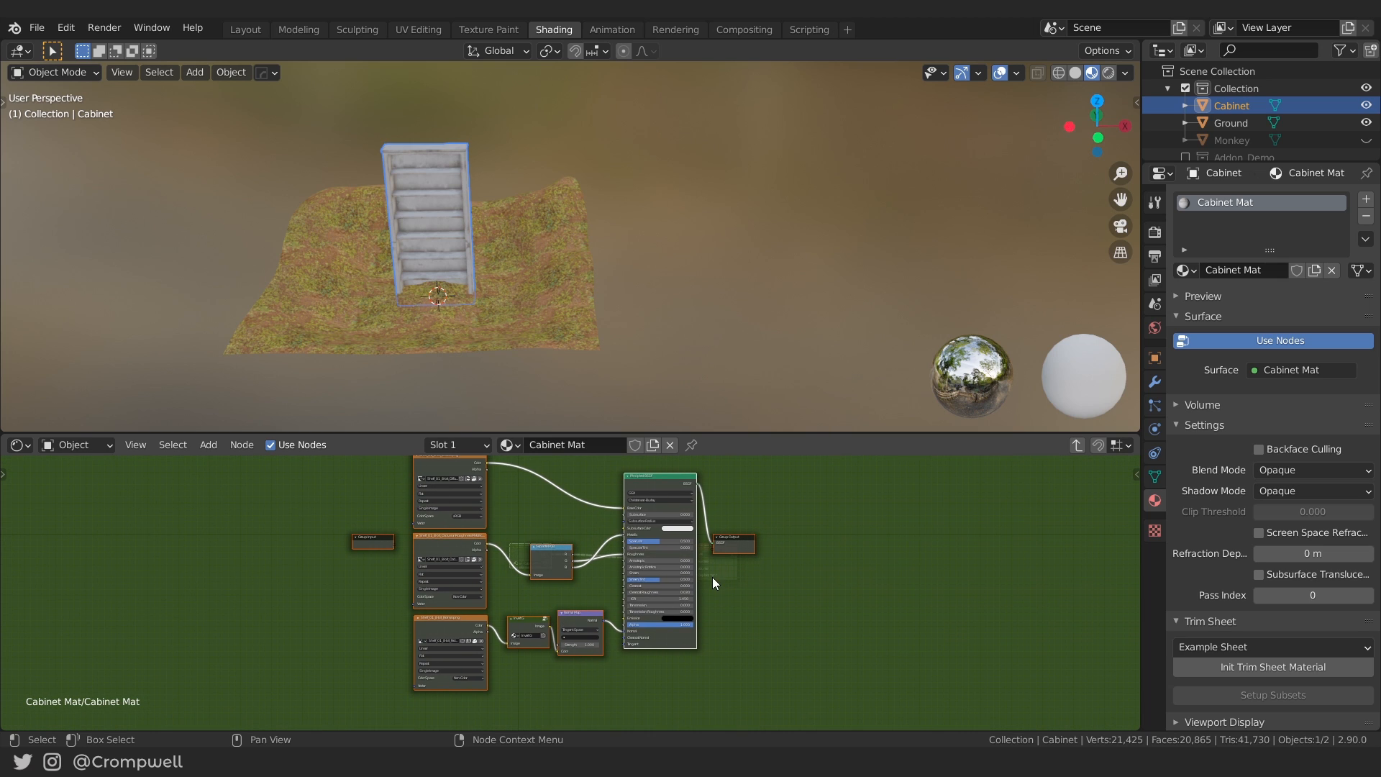
{"action": "middle_click_drag", "start_coordinate": [712, 577], "coordinate": [699, 590]}
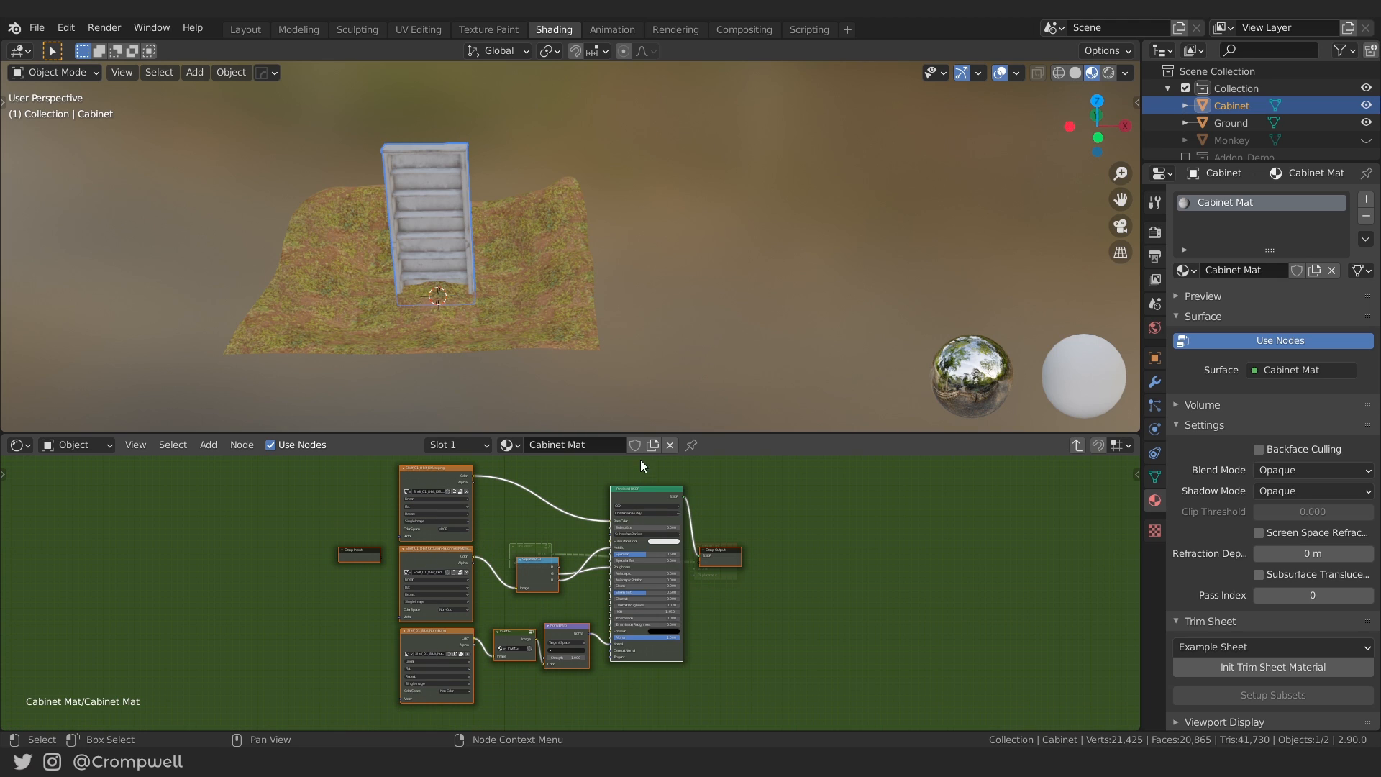
{"action": "left_click", "coordinate": [1079, 447]}
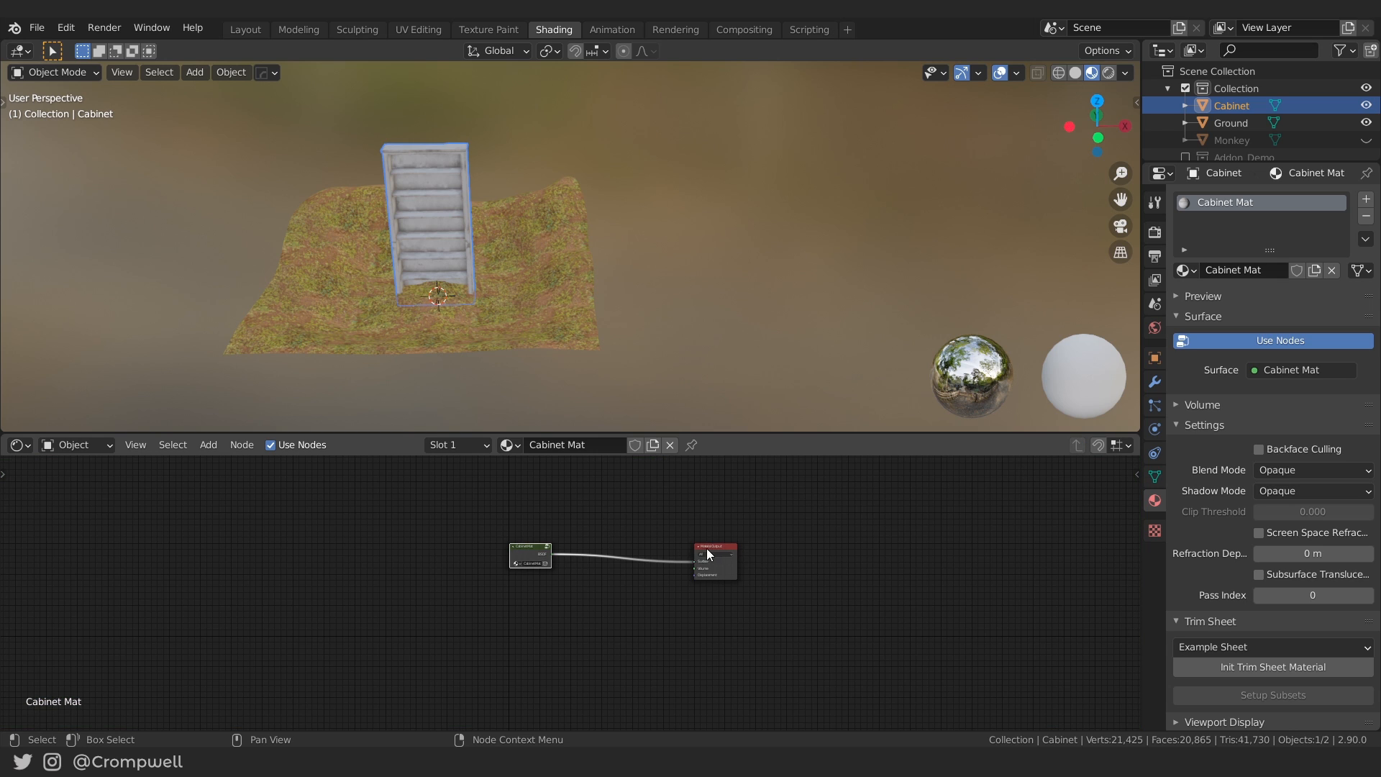
Select the ground, examine the nodes inside its Ground Mat node group, and return to the material level.
{"action": "scroll", "coordinate": [628, 548], "scroll_direction": "up", "scroll_amount": 2}
{"action": "left_click", "coordinate": [500, 318]}
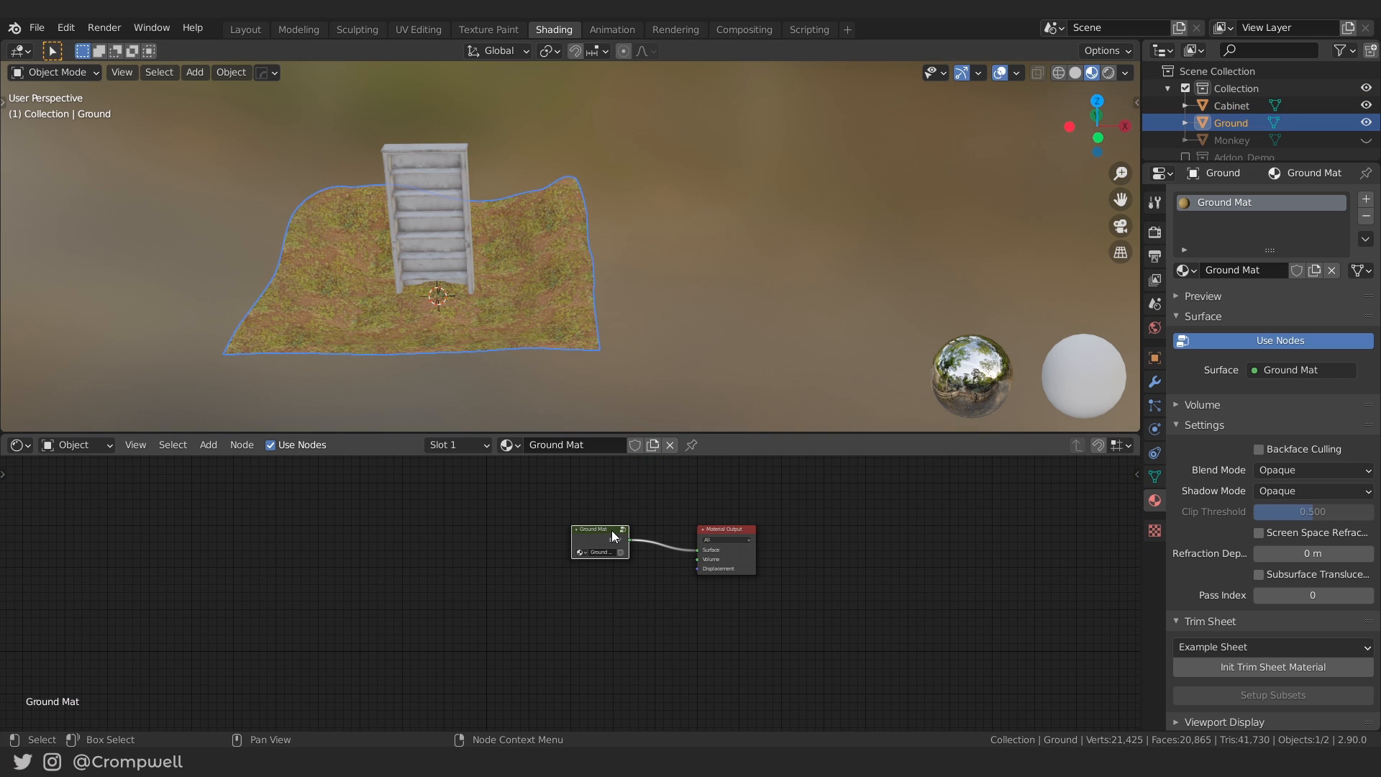
{"action": "key", "text": "Tab"}
{"action": "middle_click_drag", "start_coordinate": [622, 528], "coordinate": [584, 544]}
{"action": "scroll", "coordinate": [584, 561], "scroll_direction": "down", "scroll_amount": 5}
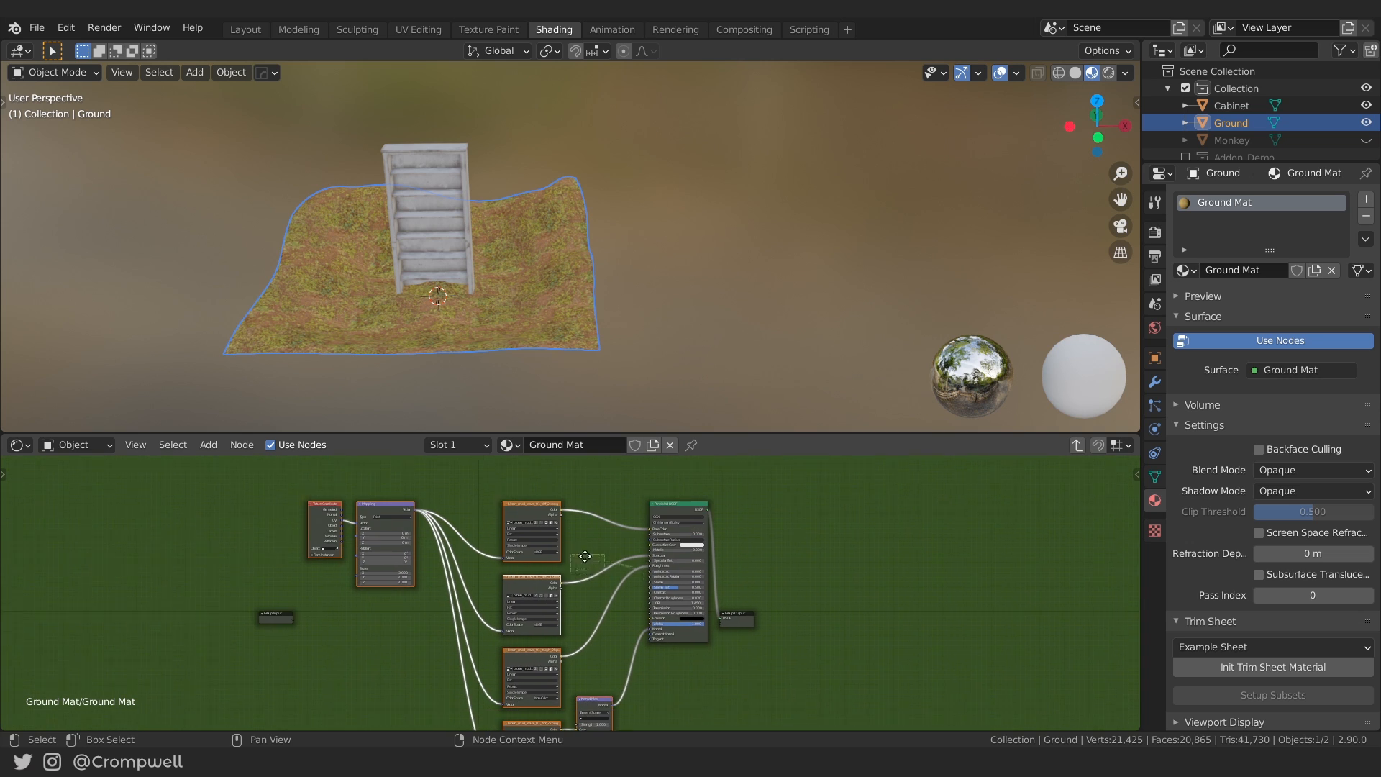
{"action": "scroll", "coordinate": [505, 273], "scroll_direction": "up", "scroll_amount": 4}
{"action": "scroll", "coordinate": [503, 261], "scroll_direction": "down", "scroll_amount": 4}
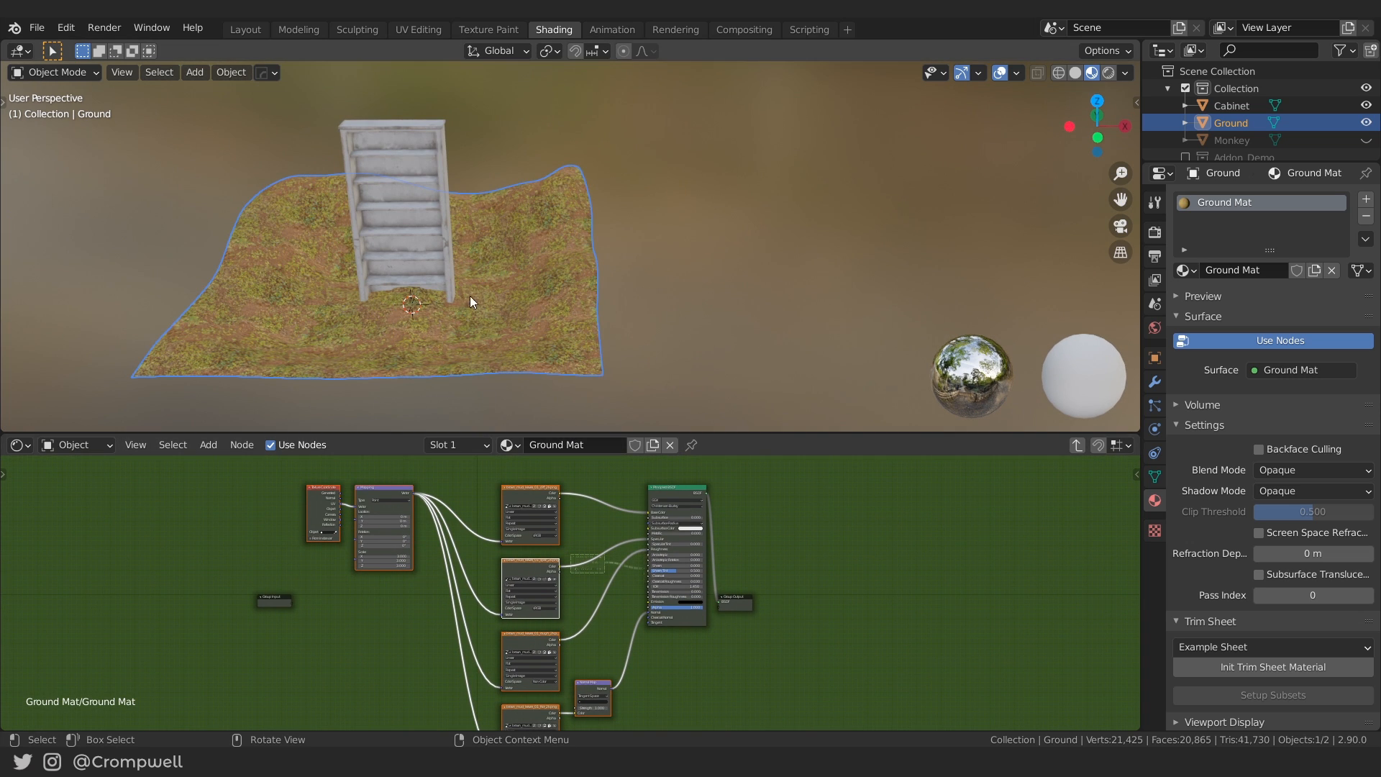
{"action": "scroll", "coordinate": [534, 581], "scroll_direction": "down", "scroll_amount": 2}
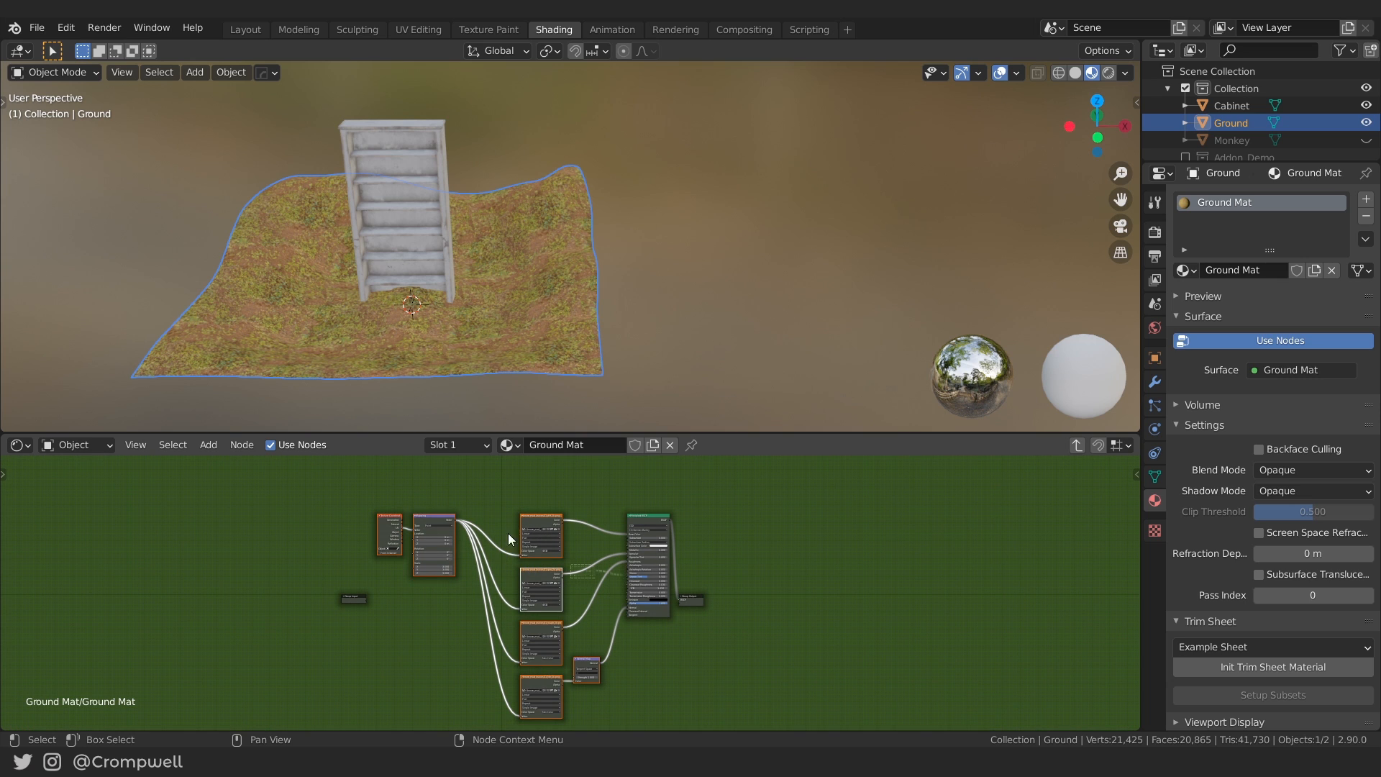
{"action": "left_click", "coordinate": [1074, 444]}
Spread the Ground Mat group node and the Material Output node apart in the ground's material.
{"action": "scroll", "coordinate": [567, 567], "scroll_direction": "up", "scroll_amount": 4}
{"action": "left_click_drag", "start_coordinate": [598, 531], "coordinate": [497, 516]}
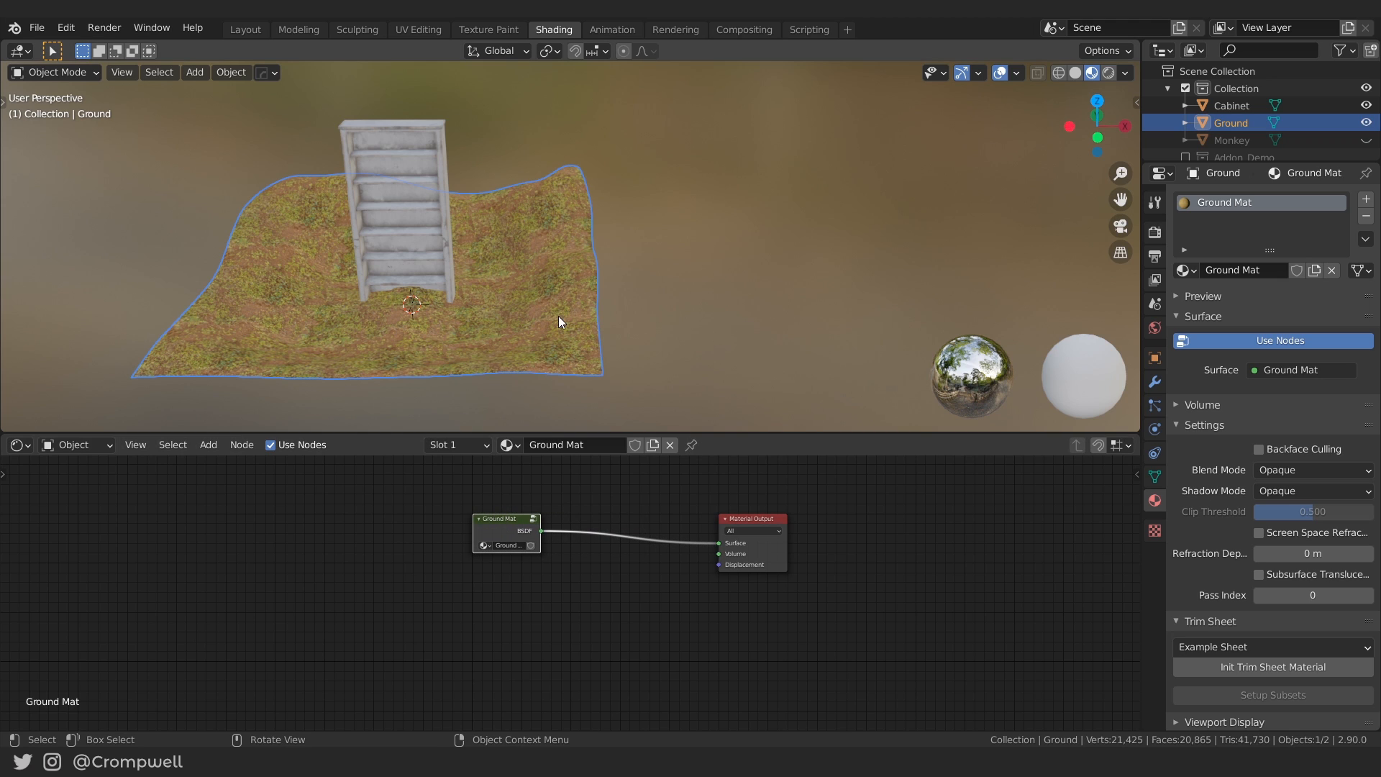
{"action": "left_click", "coordinate": [408, 223]}
{"action": "left_click", "coordinate": [547, 364]}
{"action": "left_click_drag", "start_coordinate": [754, 516], "coordinate": [804, 517]}
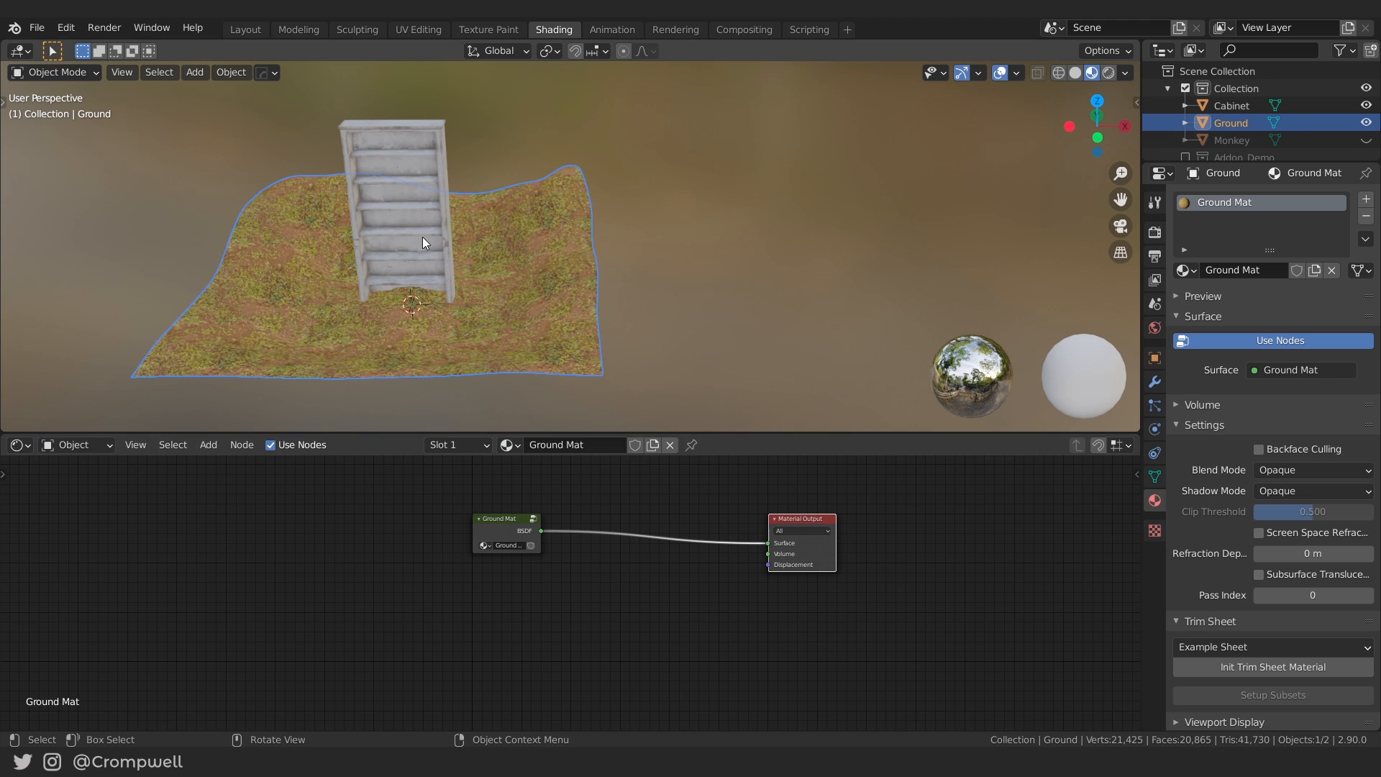
Select the cabinet, switch to the Layout workspace, and hide the viewport's tool shelf.
{"action": "left_click", "coordinate": [421, 236]}
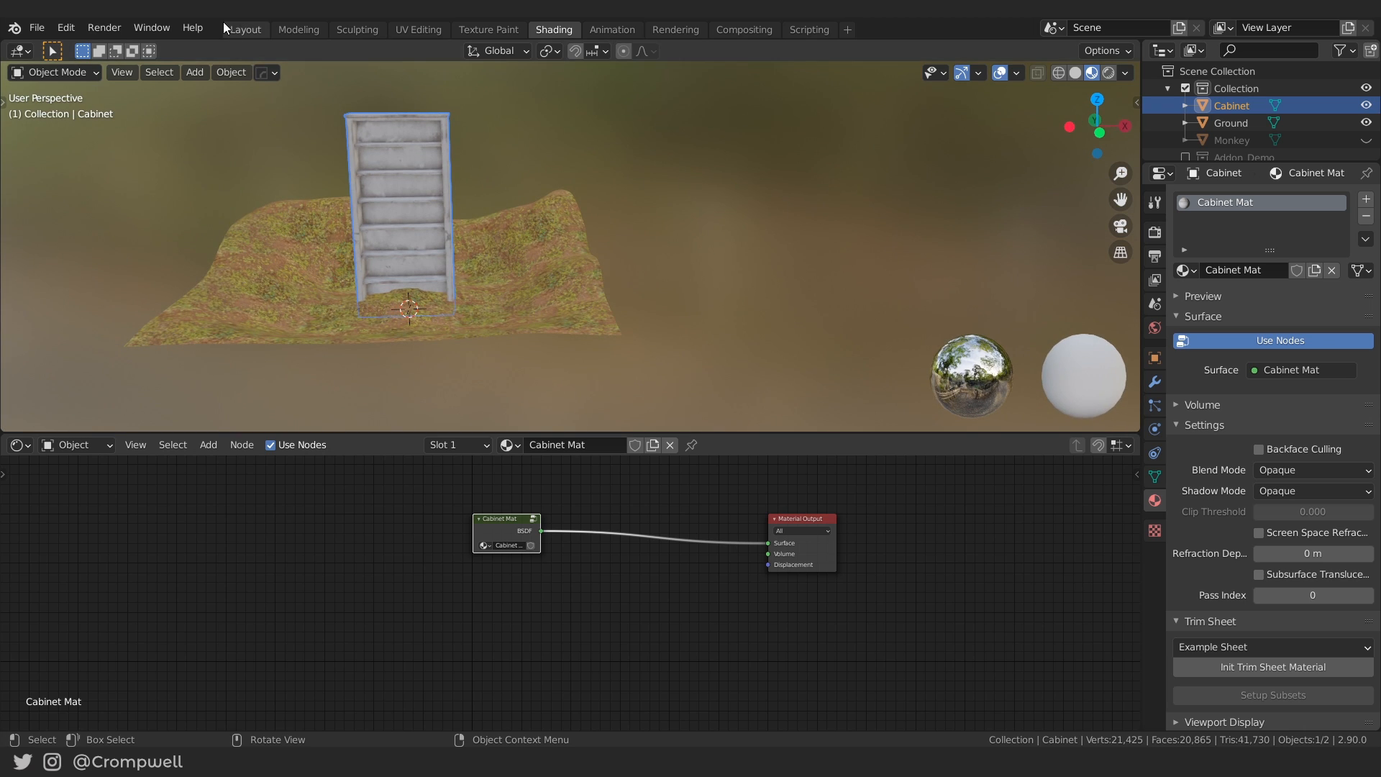
{"action": "left_click", "coordinate": [244, 29]}
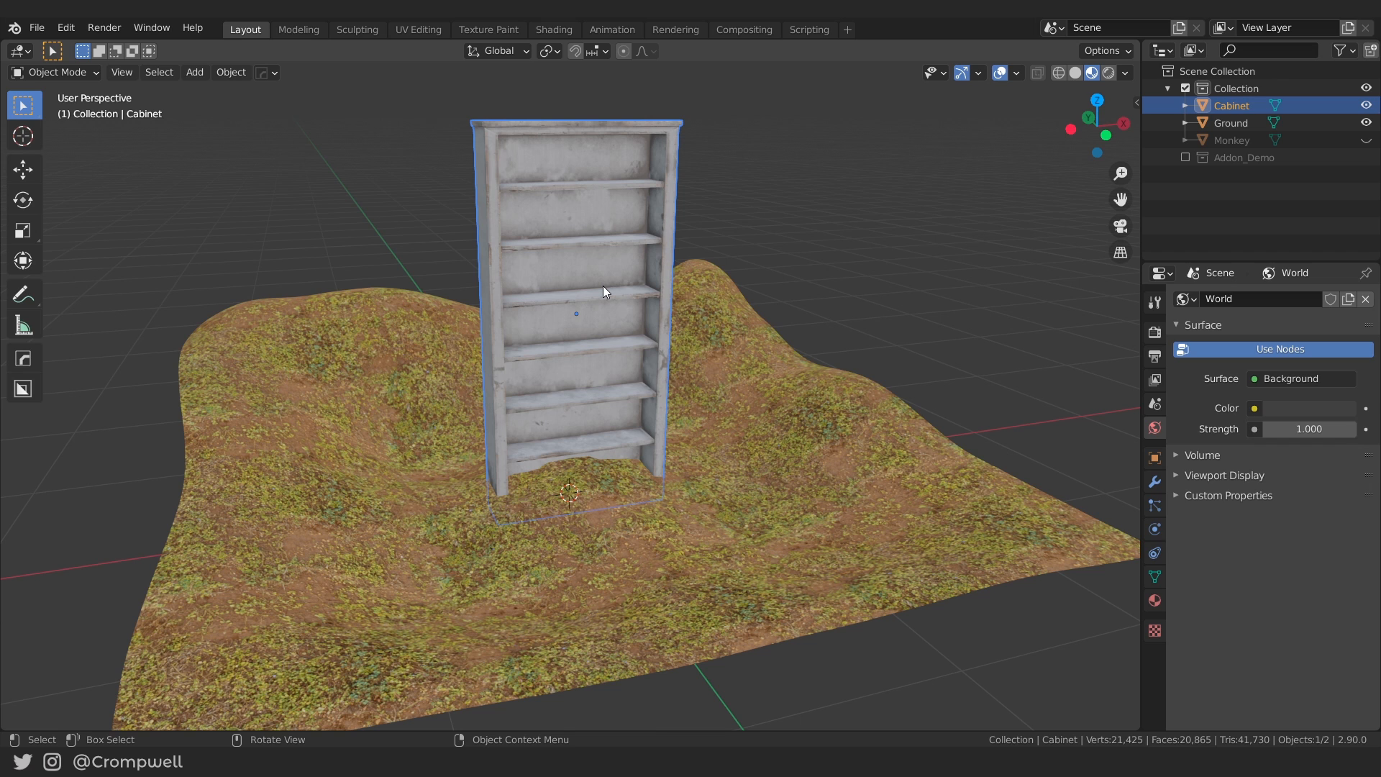
{"action": "scroll", "coordinate": [603, 286], "scroll_direction": "down", "scroll_amount": 5}
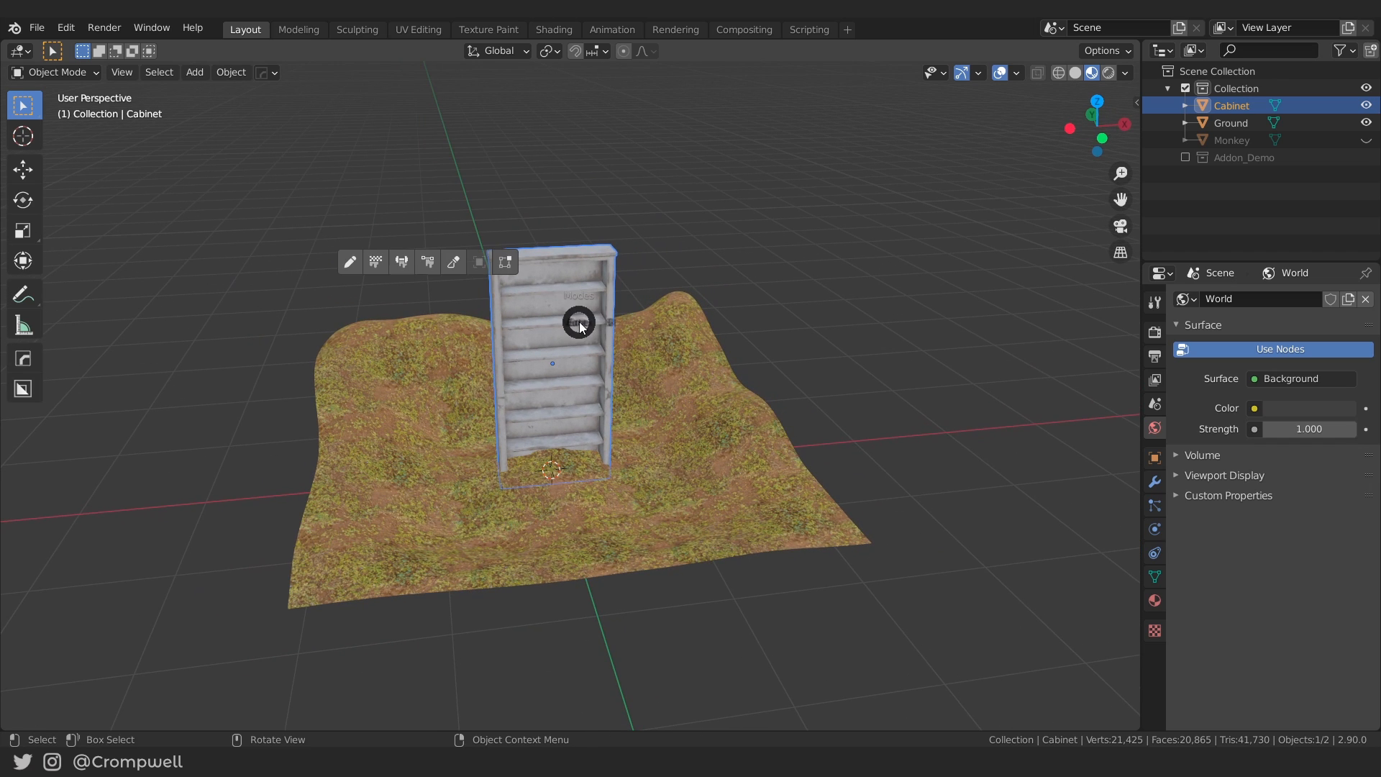
{"action": "scroll", "coordinate": [568, 468], "scroll_direction": "up", "scroll_amount": 4}
{"action": "middle_click_drag", "start_coordinate": [550, 474], "coordinate": [606, 460]}
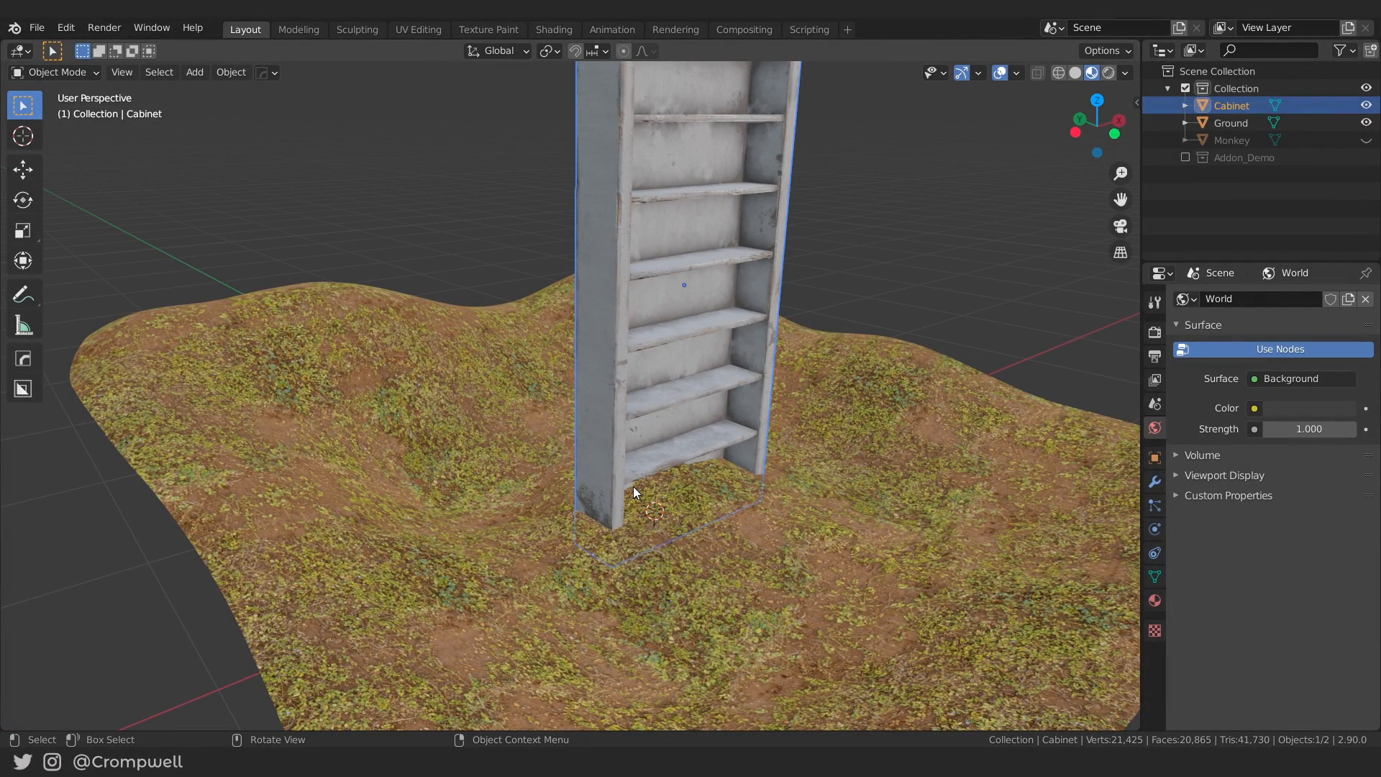
{"action": "scroll", "coordinate": [637, 486], "scroll_direction": "down", "scroll_amount": 6}
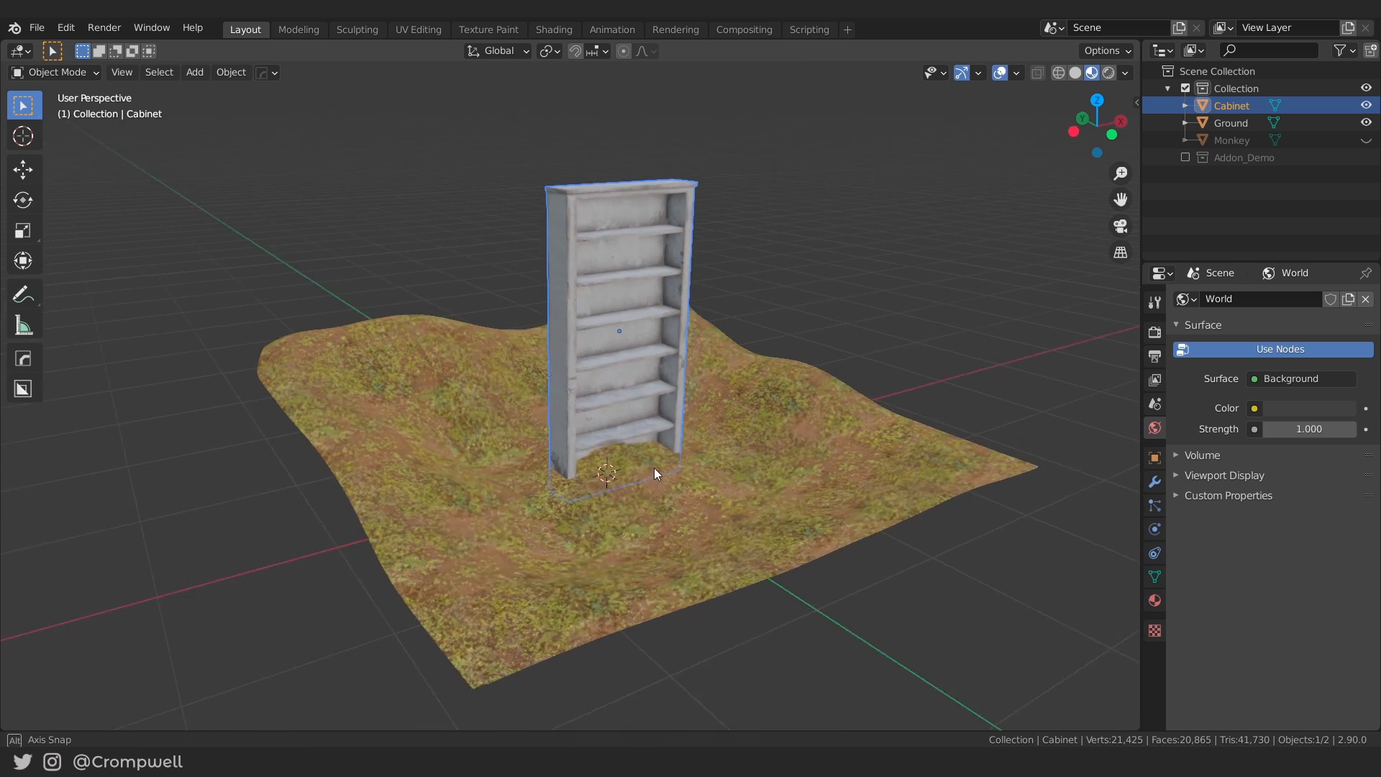
{"action": "middle_click_drag", "start_coordinate": [654, 470], "coordinate": [632, 472]}
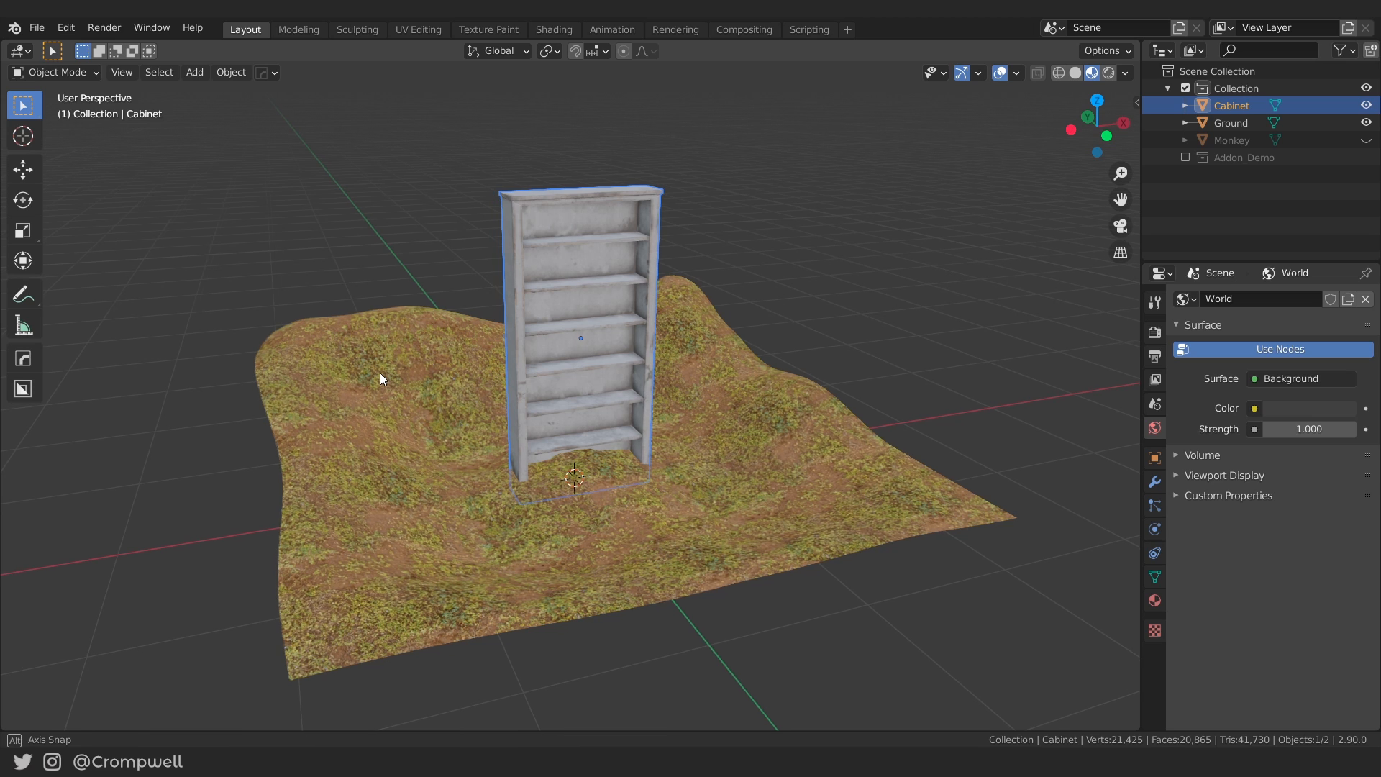
{"action": "key", "text": "t"}
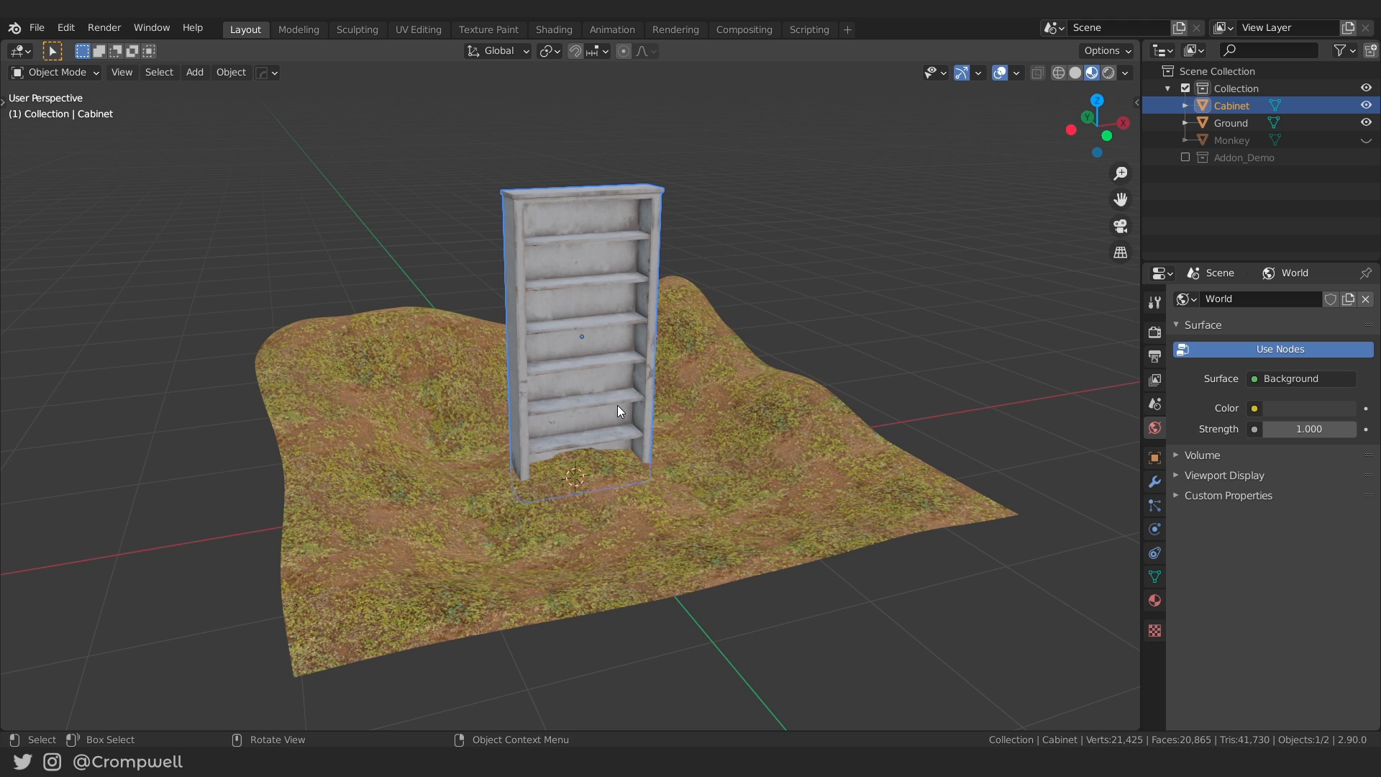
Examine the density of the cabinet's mesh in Edit Mode, and return to Object Mode.
{"action": "scroll", "coordinate": [618, 404], "scroll_direction": "up", "scroll_amount": 6}
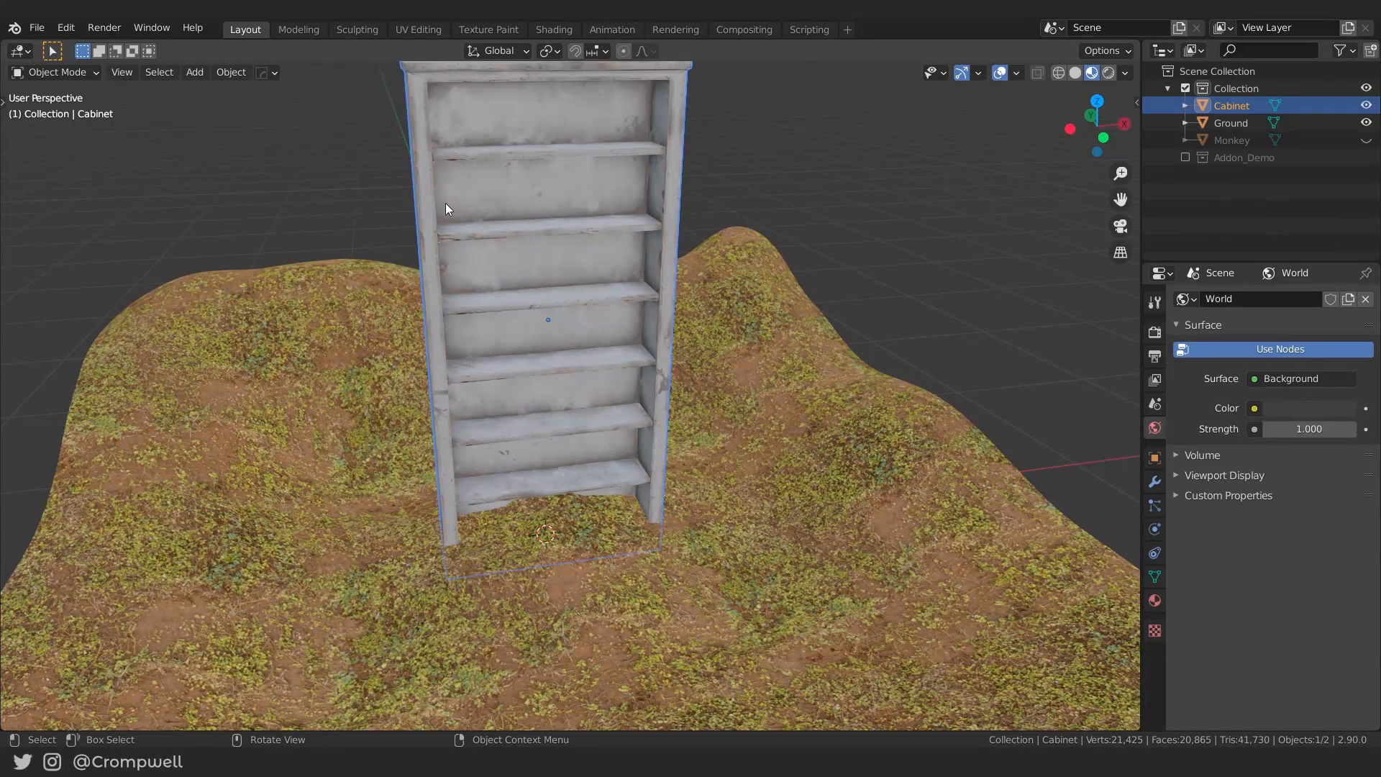
{"action": "key", "text": "ctrl+Tab"}
{"action": "left_click", "coordinate": [535, 204]}
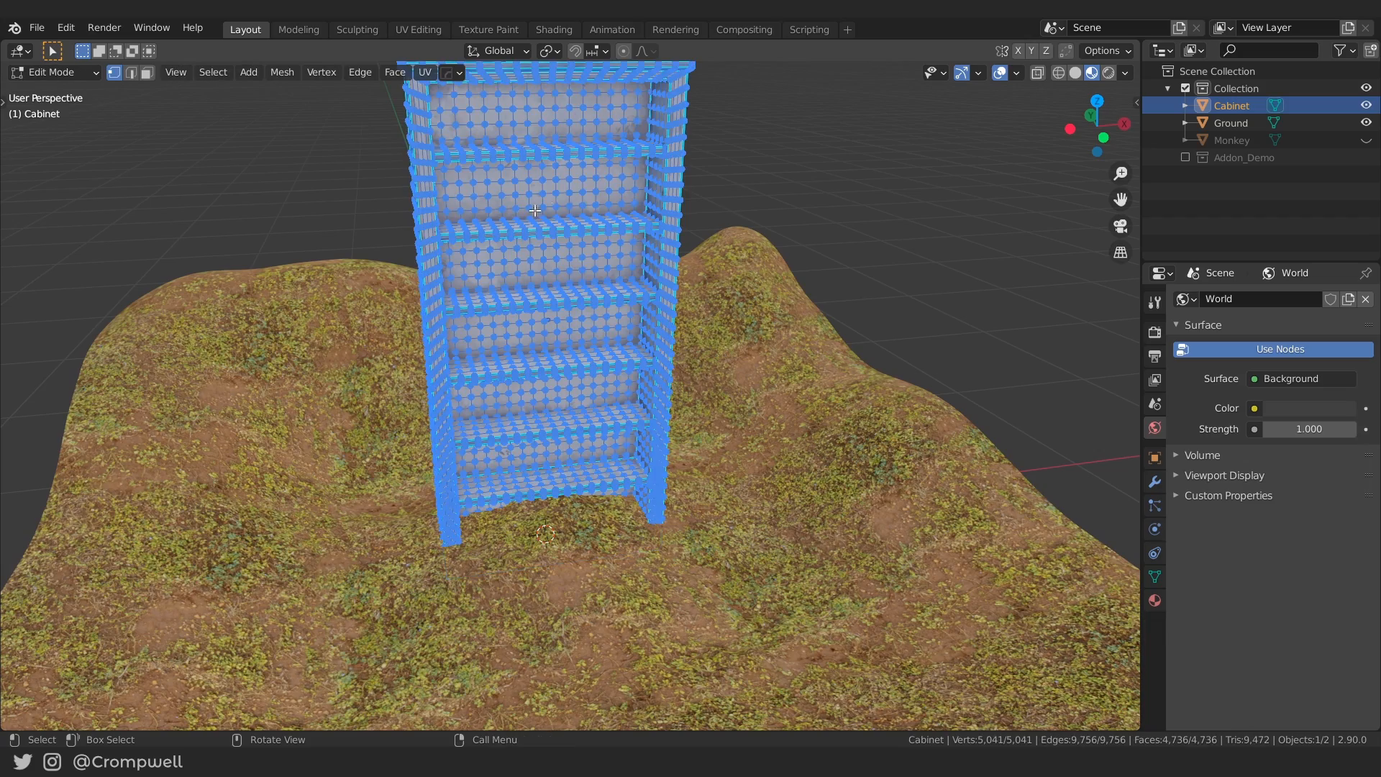
{"action": "scroll", "coordinate": [535, 204], "scroll_direction": "down", "scroll_amount": 4}
{"action": "middle_click_drag", "start_coordinate": [534, 204], "coordinate": [580, 210]}
{"action": "scroll", "coordinate": [579, 211], "scroll_direction": "up", "scroll_amount": 1}
{"action": "scroll", "coordinate": [718, 263], "scroll_direction": "up", "scroll_amount": 2}
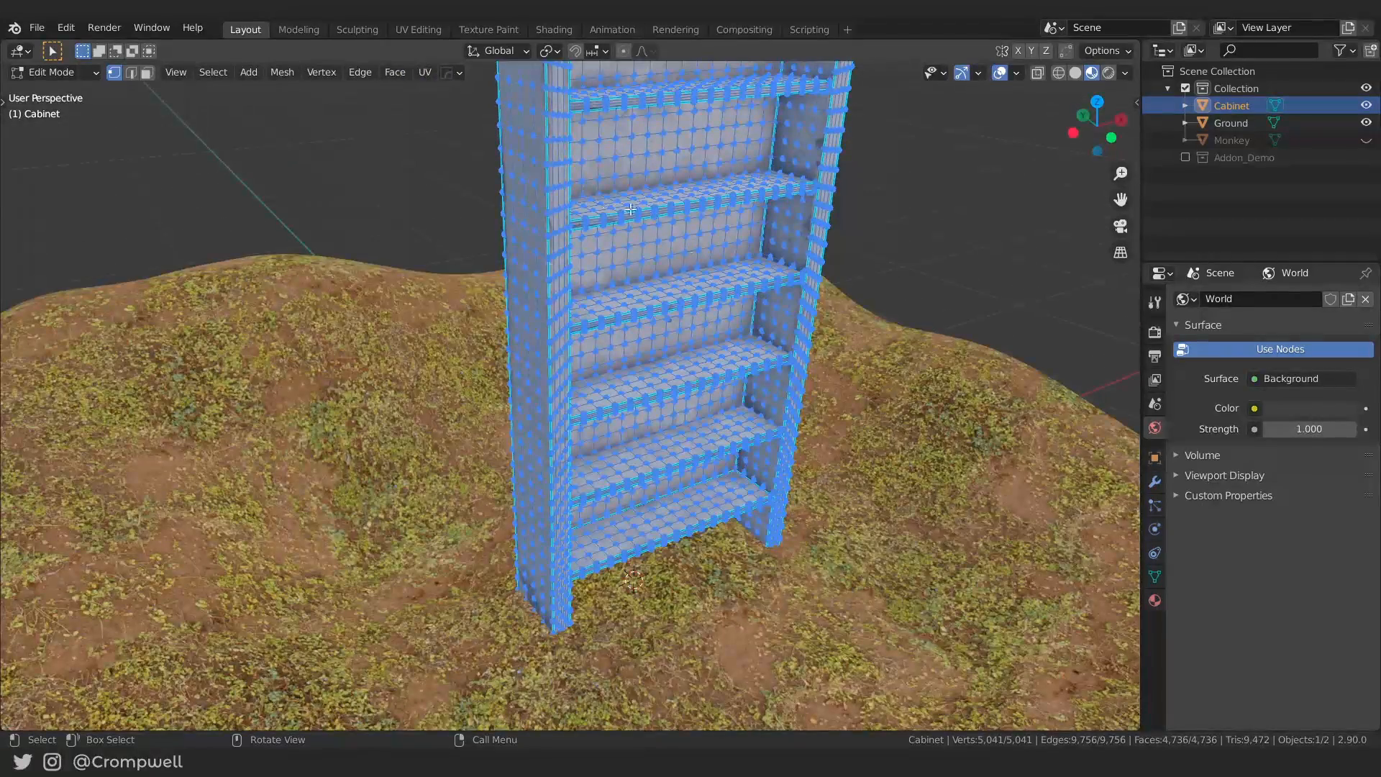
{"action": "scroll", "coordinate": [677, 311], "scroll_direction": "down", "scroll_amount": 1}
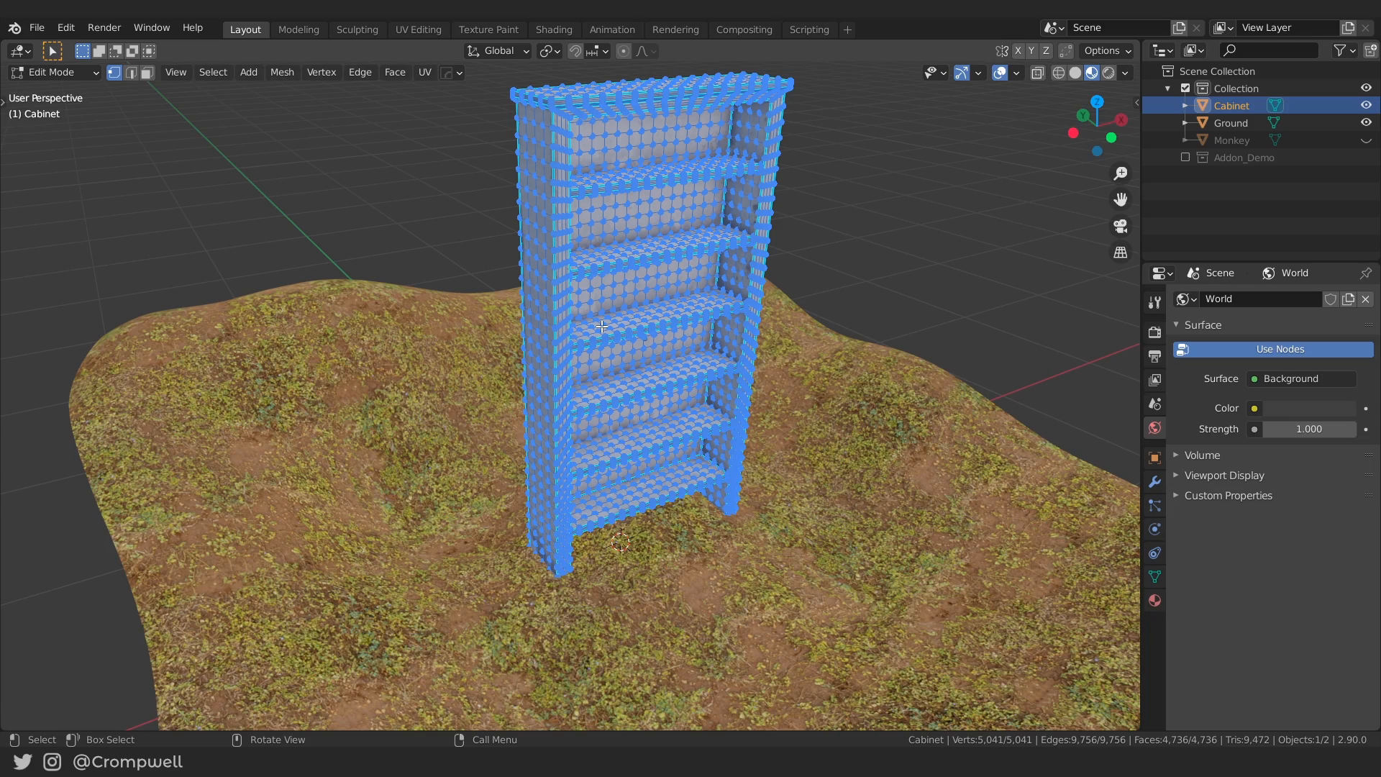
{"action": "key", "text": "ctrl+Tab"}
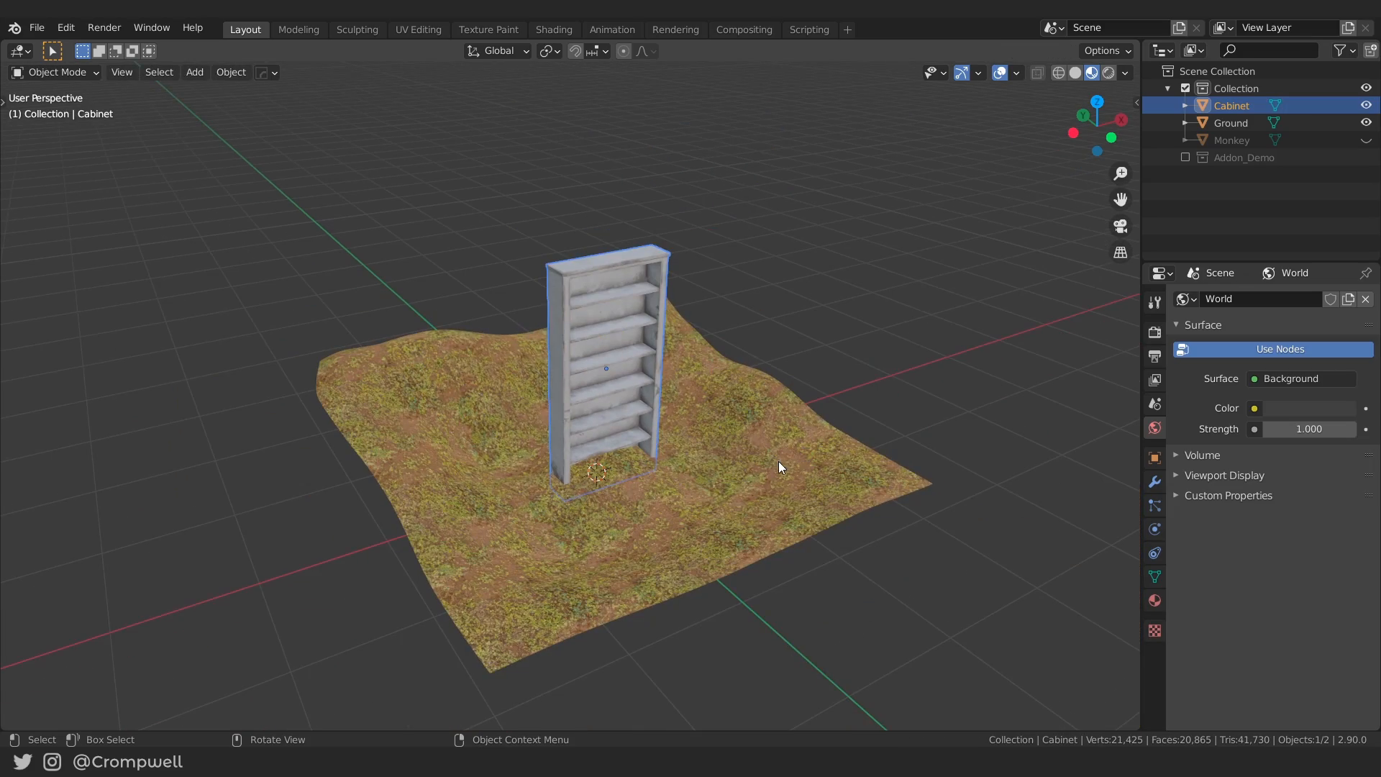
Select the ground, examine its vertex density around the cabinet in Edit Mode, and return to Object Mode.
{"action": "left_click", "coordinate": [763, 458]}
{"action": "key", "text": "ctrl+Tab"}
{"action": "left_click", "coordinate": [658, 339]}
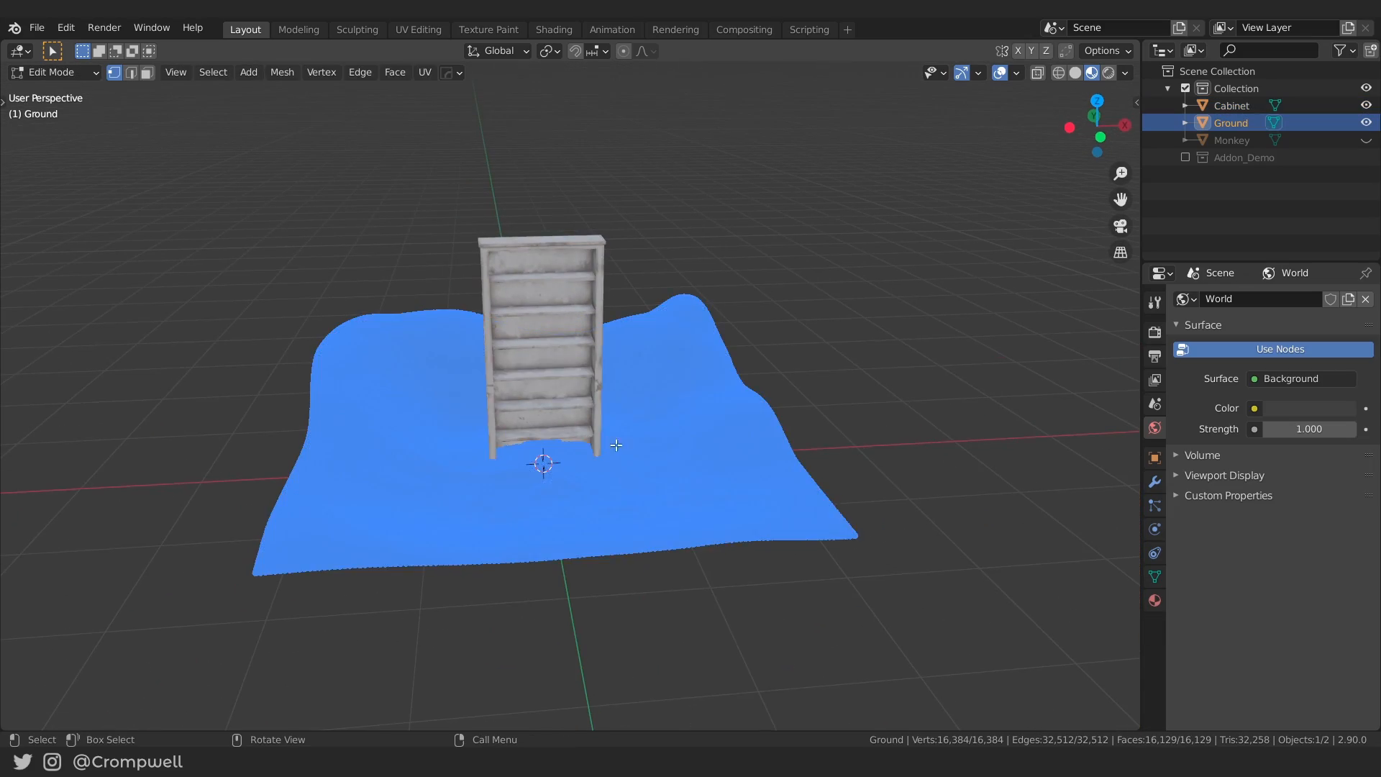
{"action": "scroll", "coordinate": [646, 389], "scroll_direction": "up", "scroll_amount": 6}
{"action": "middle_click_drag", "start_coordinate": [646, 390], "coordinate": [581, 402]}
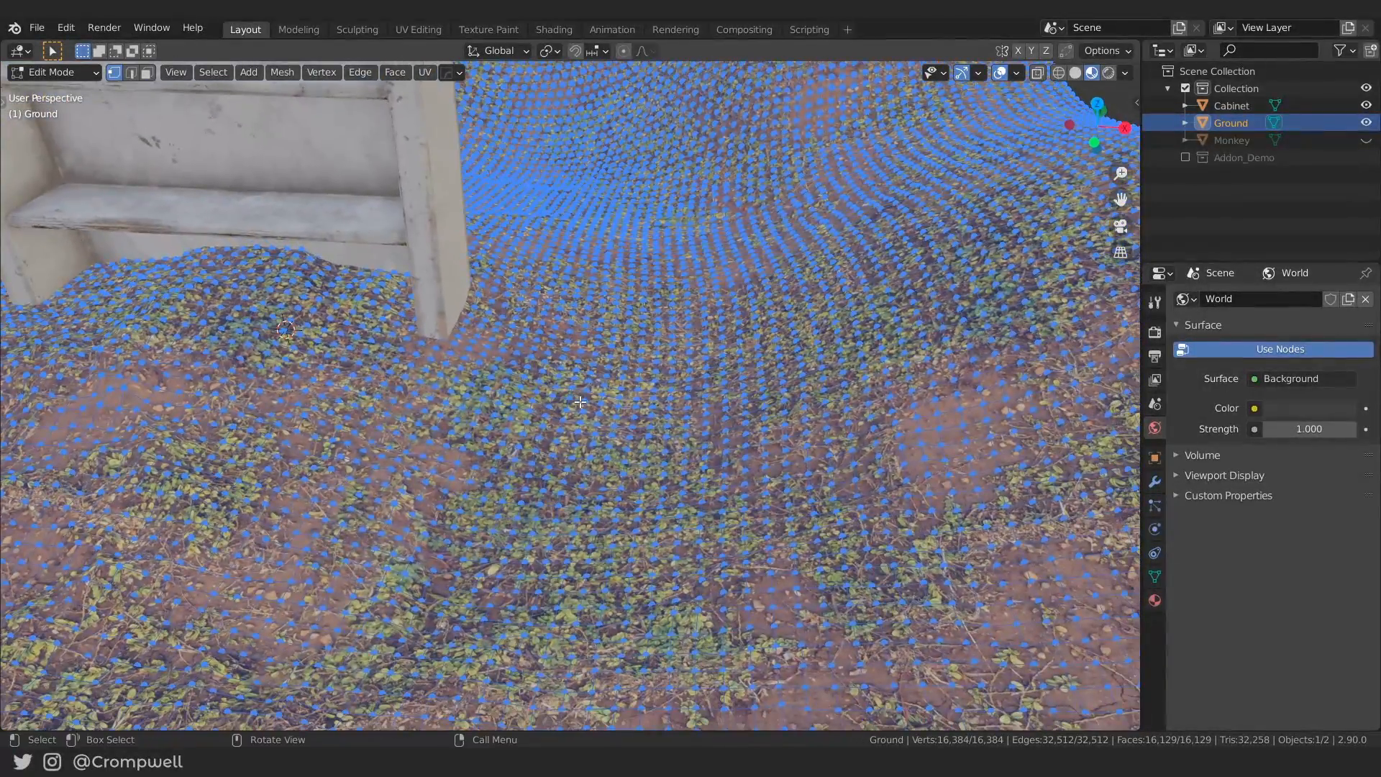
{"action": "scroll", "coordinate": [523, 339], "scroll_direction": "down", "scroll_amount": 5}
{"action": "middle_click_drag", "start_coordinate": [496, 350], "coordinate": [478, 392]}
{"action": "scroll", "coordinate": [470, 381], "scroll_direction": "down", "scroll_amount": 3}
{"action": "scroll", "coordinate": [477, 392], "scroll_direction": "up", "scroll_amount": 4}
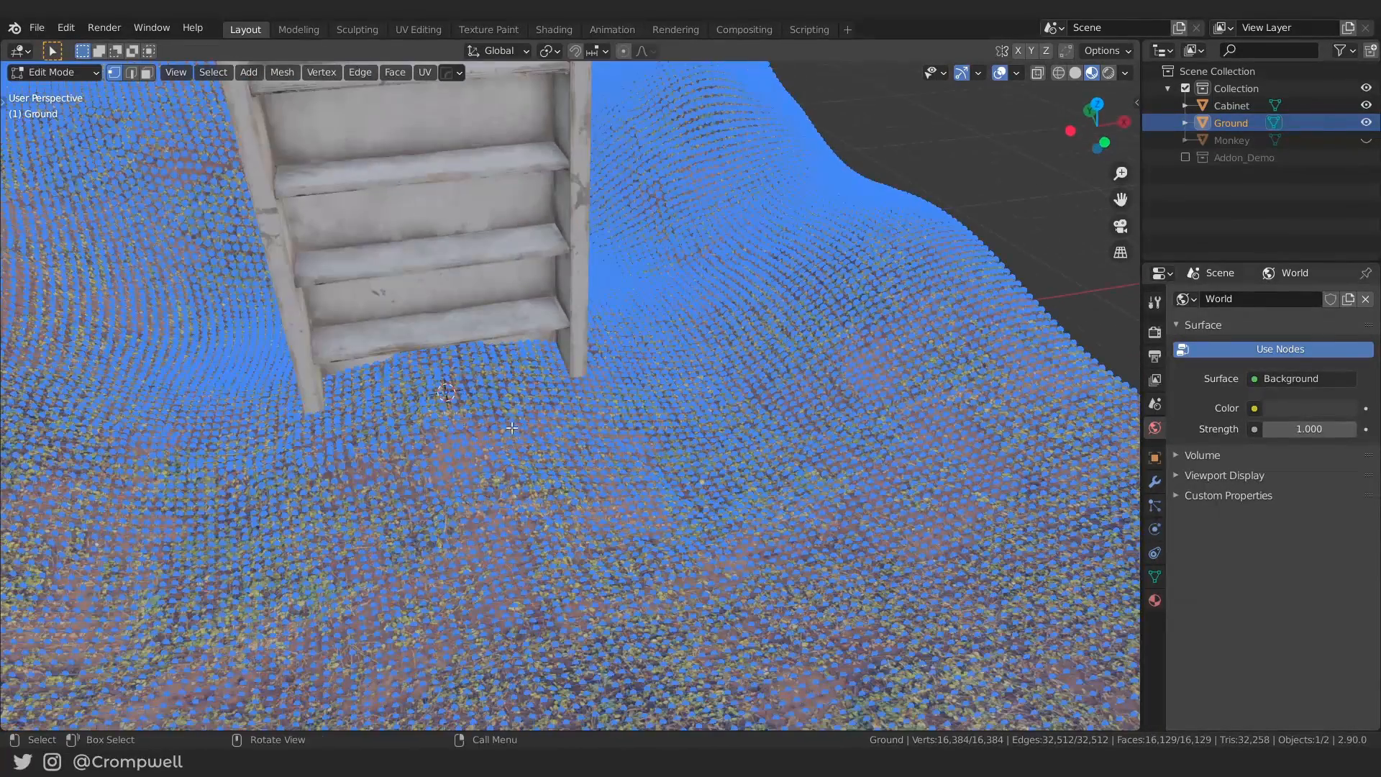
{"action": "key", "text": "Tab"}
{"action": "left_click", "coordinate": [656, 232]}
{"action": "scroll", "coordinate": [620, 246], "scroll_direction": "down", "scroll_amount": 4}
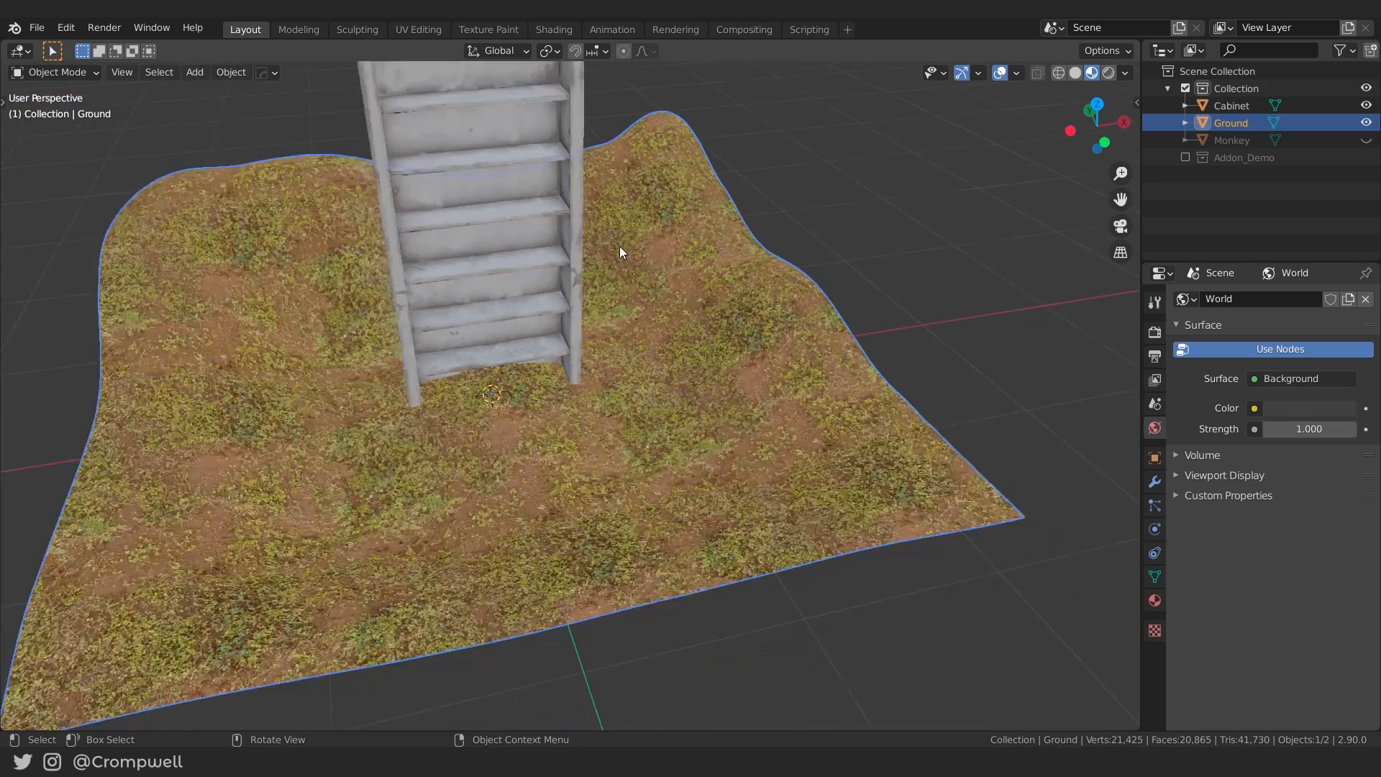
{"action": "middle_click_drag", "start_coordinate": [551, 335], "coordinate": [587, 392], "text": "shift"}
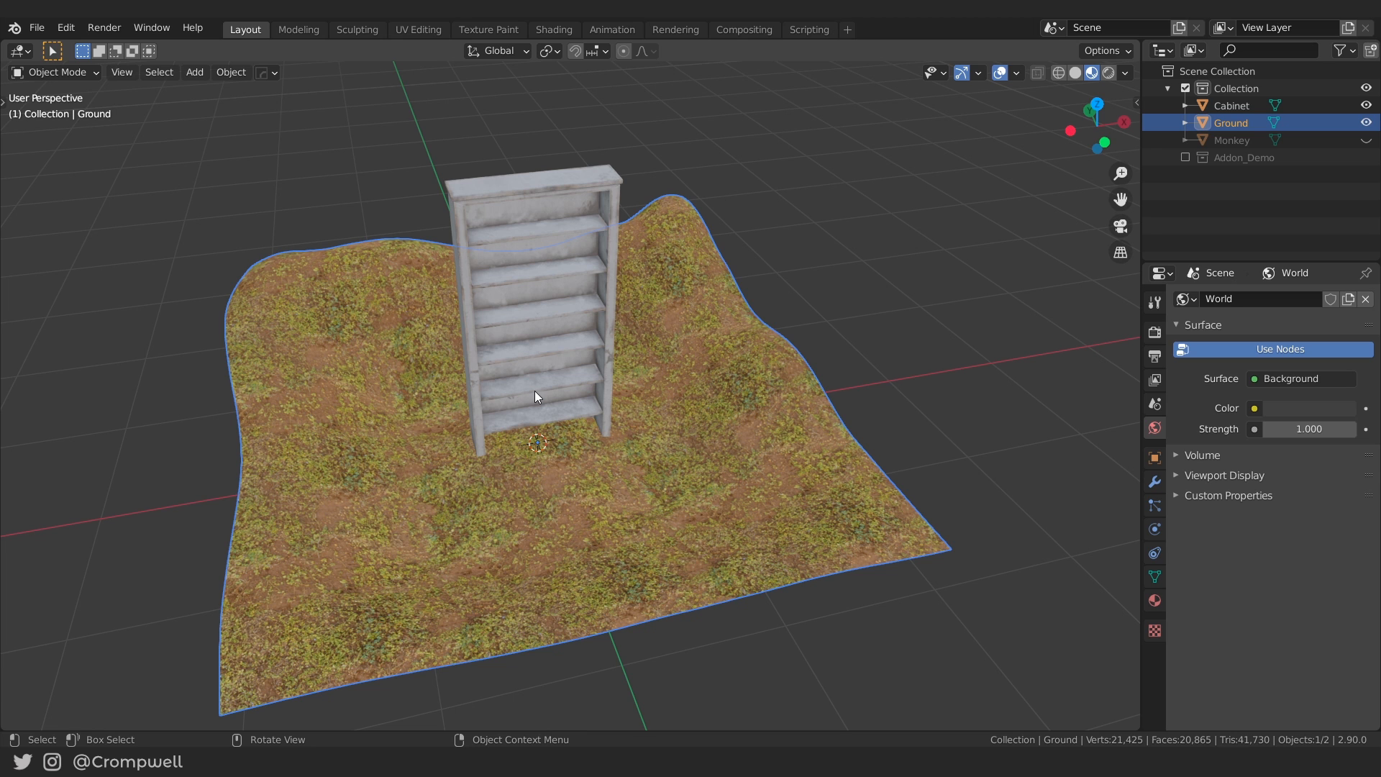
{"action": "middle_click_drag", "start_coordinate": [534, 390], "coordinate": [559, 338]}
{"action": "key", "text": "Tab"}
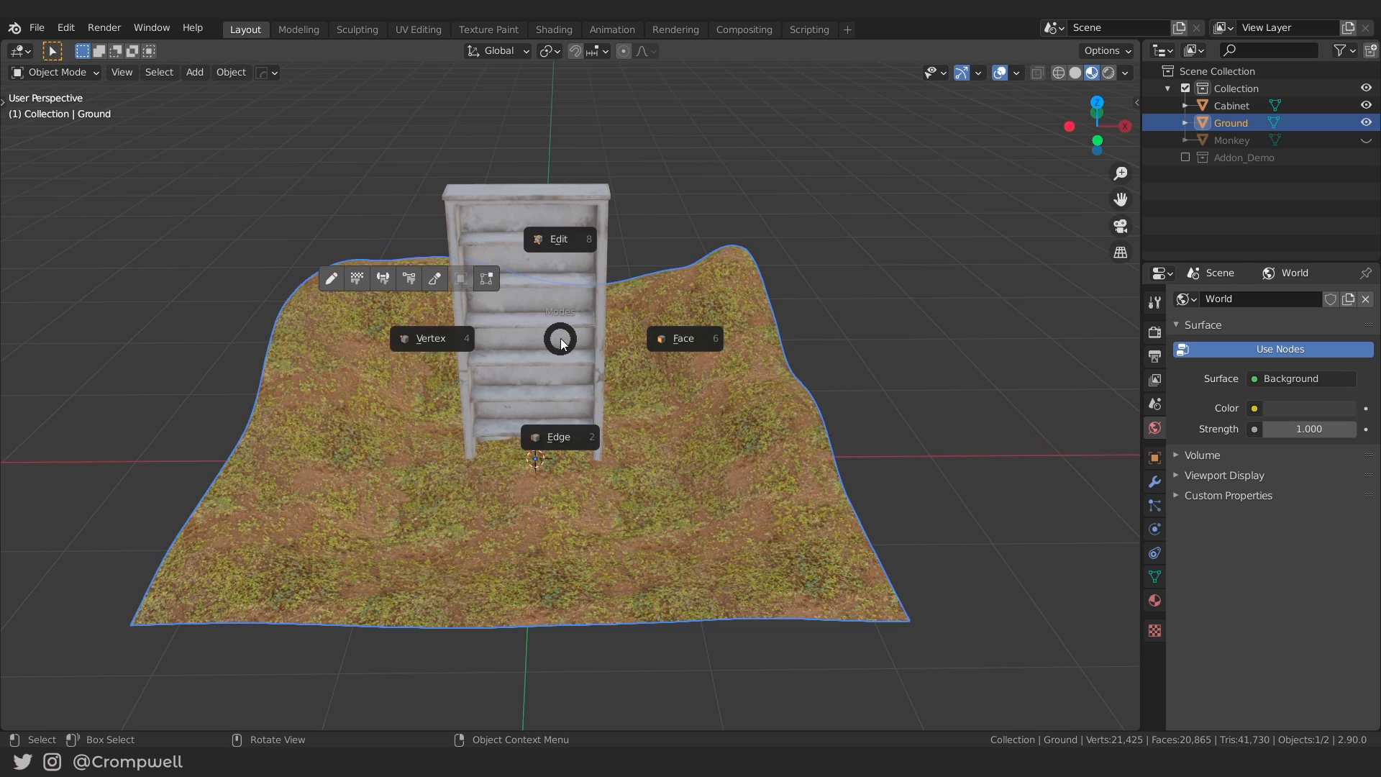
{"action": "key", "text": "Escape"}
{"action": "key", "text": "Tab"}
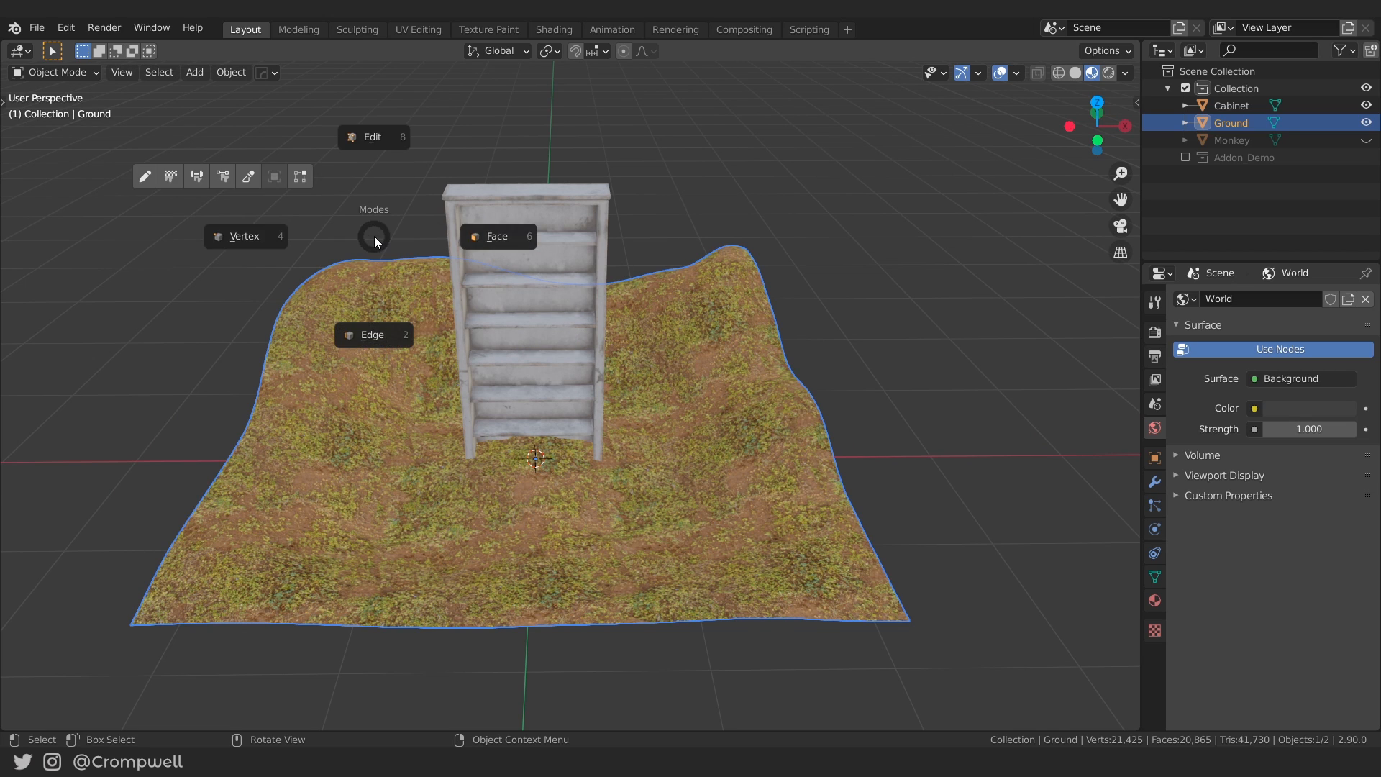
{"action": "key", "text": "Escape"}
{"action": "key", "text": "ctrl+s"}
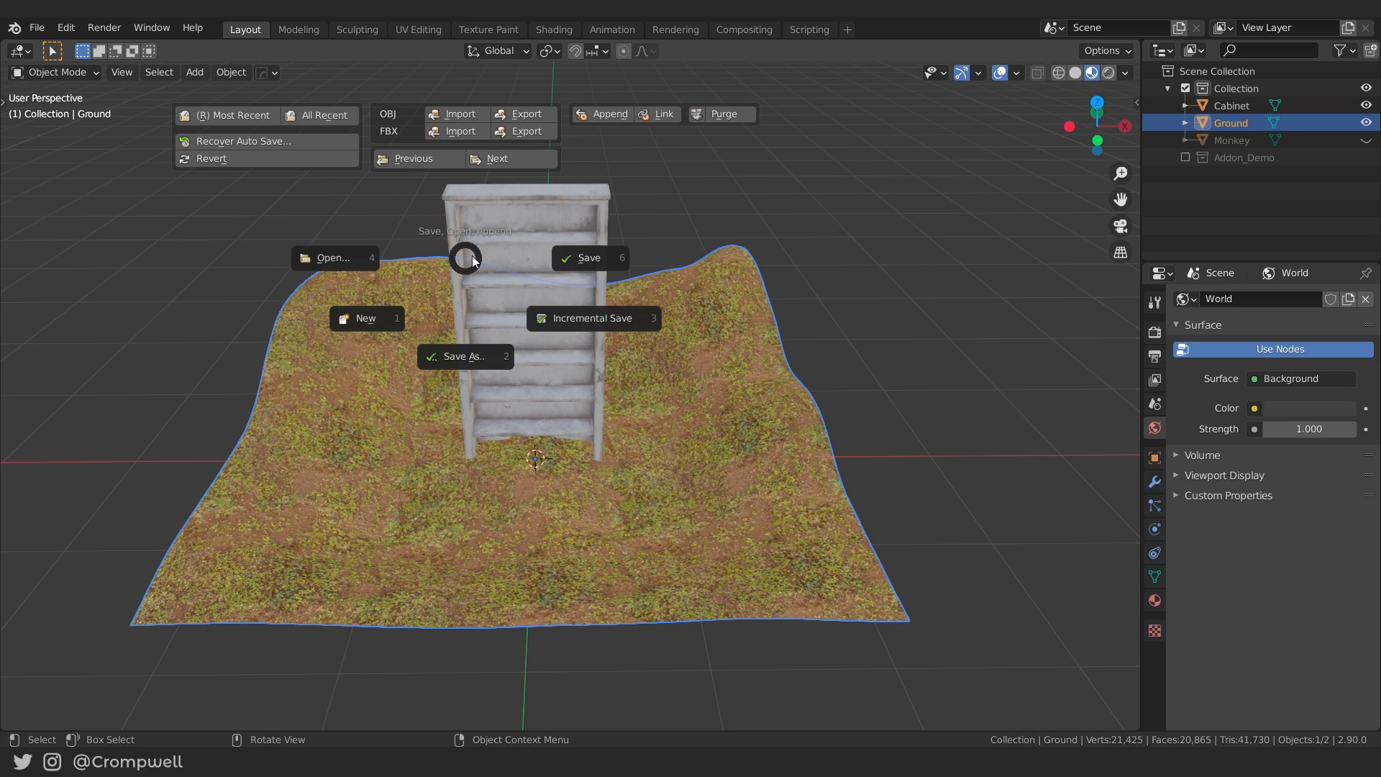
{"action": "key", "text": "Escape"}
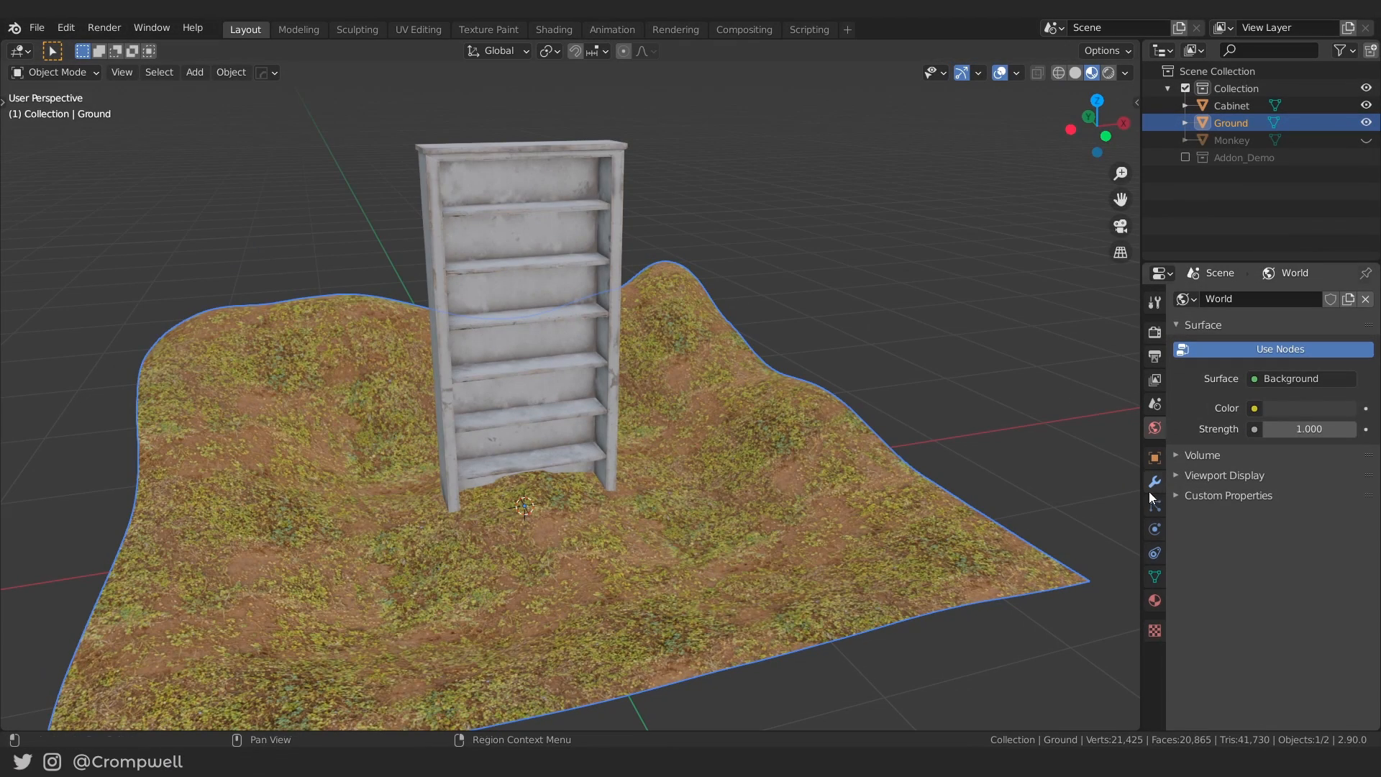
Select the cabinet and select all of its vertices in Edit Mode.
{"action": "left_click", "coordinate": [1156, 484]}
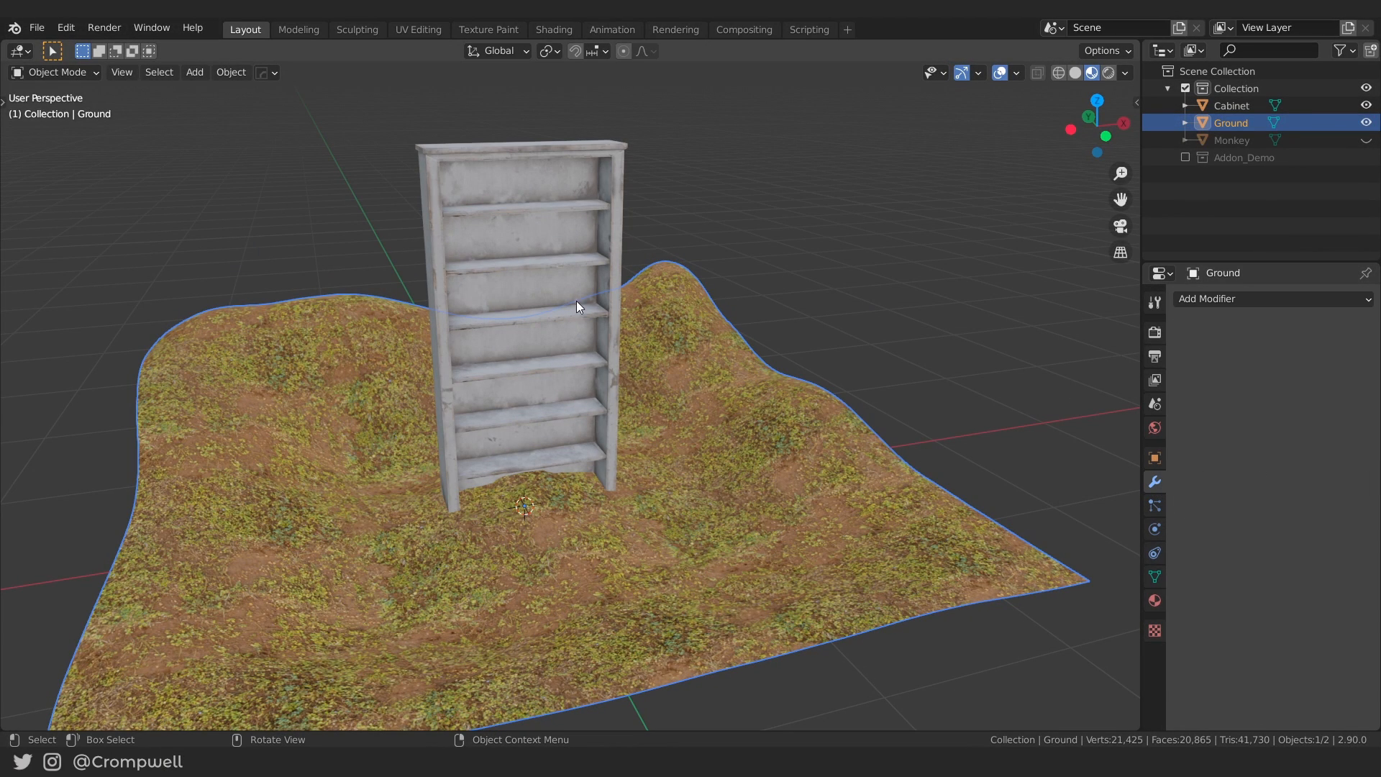
{"action": "left_click", "coordinate": [562, 283]}
{"action": "middle_click_drag", "start_coordinate": [580, 202], "coordinate": [557, 251]}
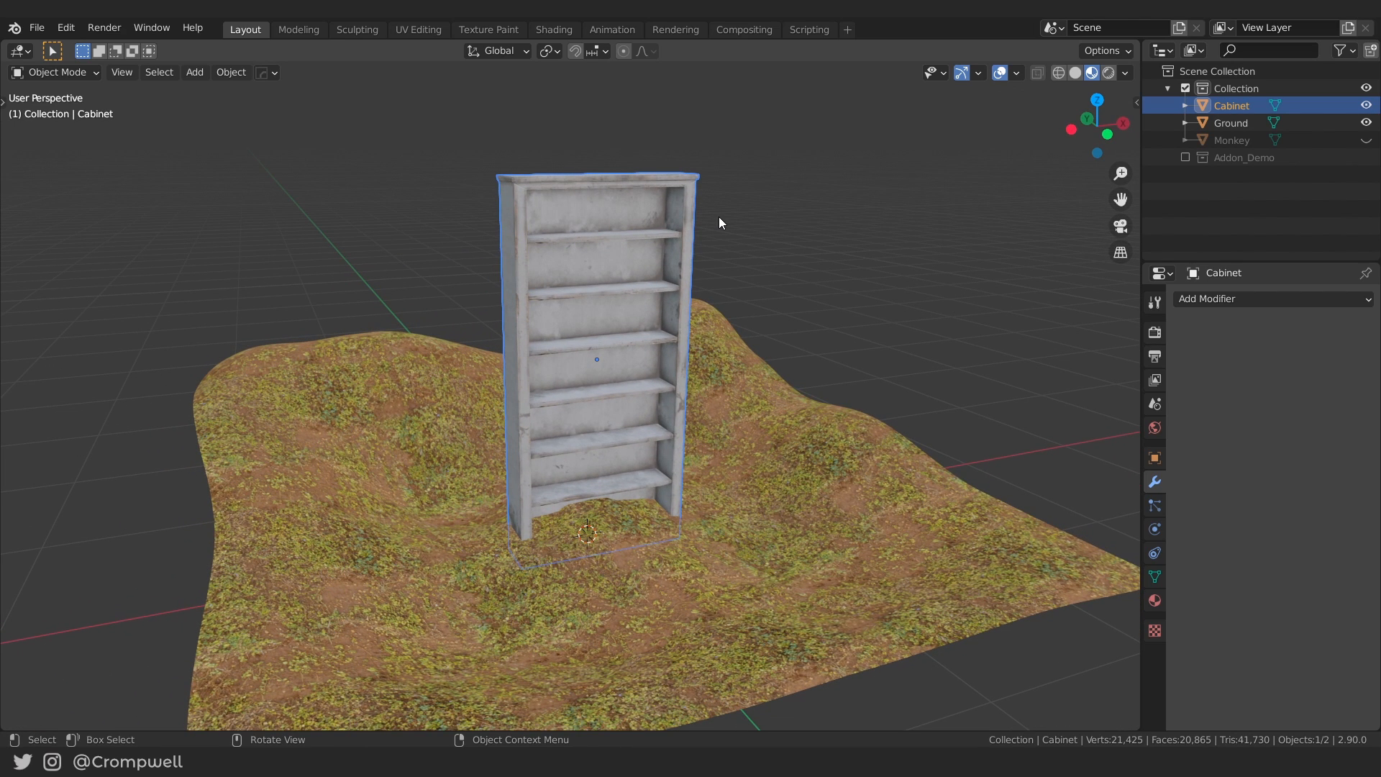
{"action": "key", "text": "ctrl+Tab"}
{"action": "left_click", "coordinate": [601, 219]}
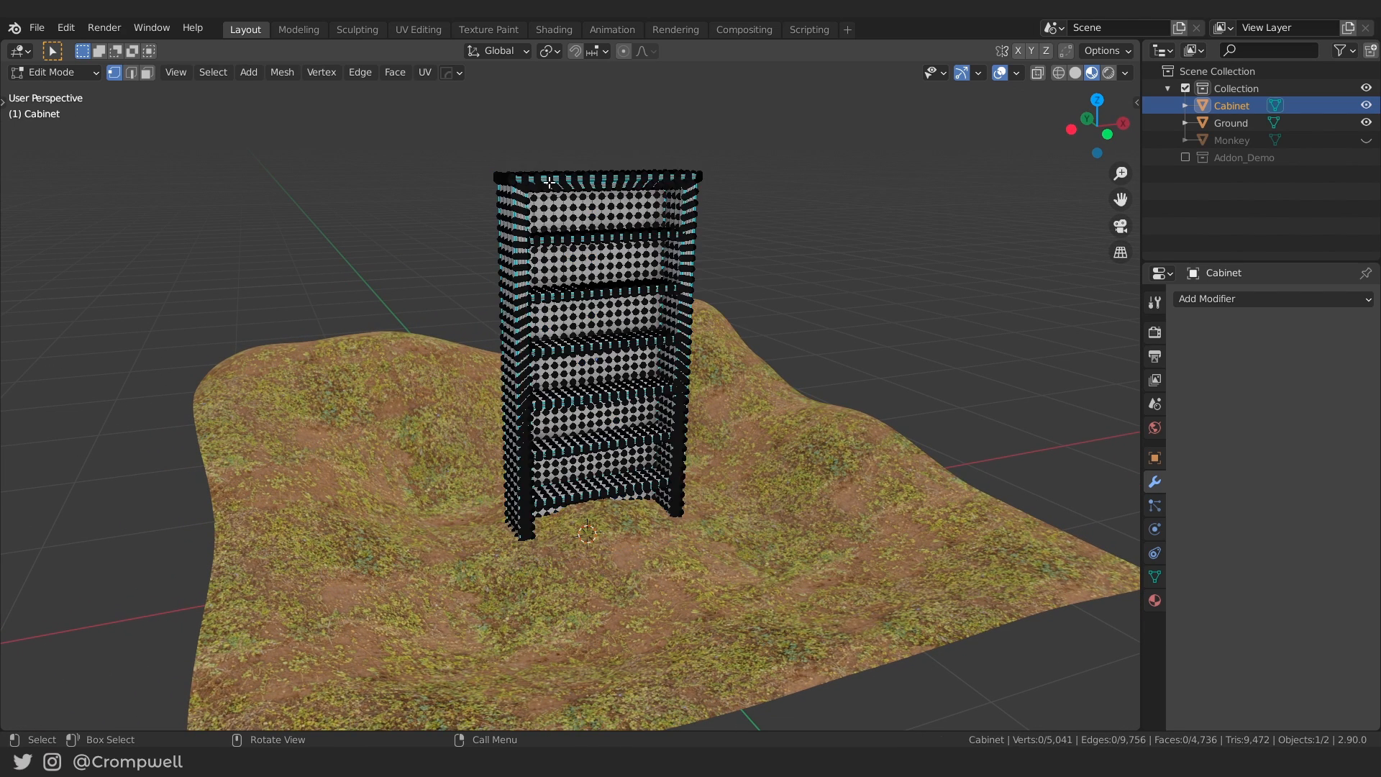
{"action": "key", "text": "a"}
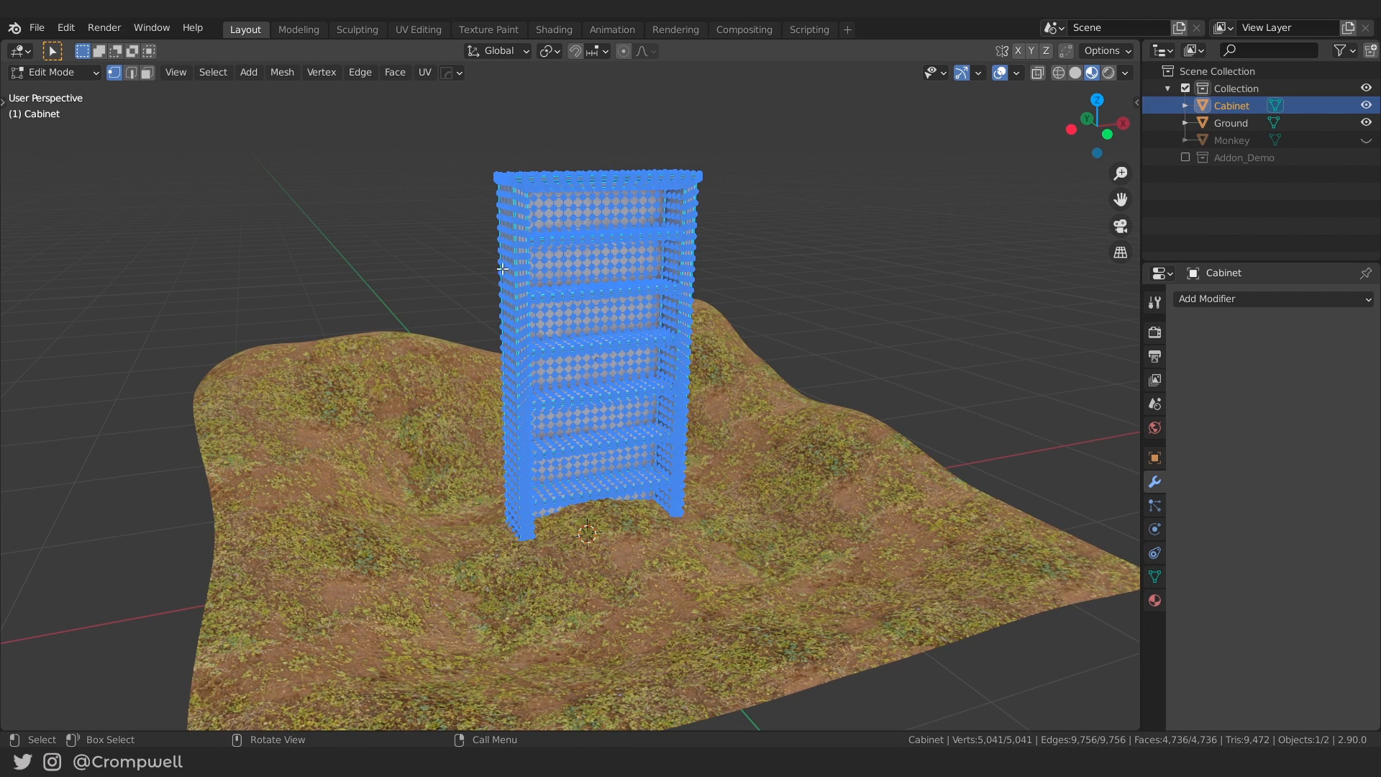
Add a vertex group named Blend to the cabinet's mesh.
{"action": "left_click", "coordinate": [1156, 577]}
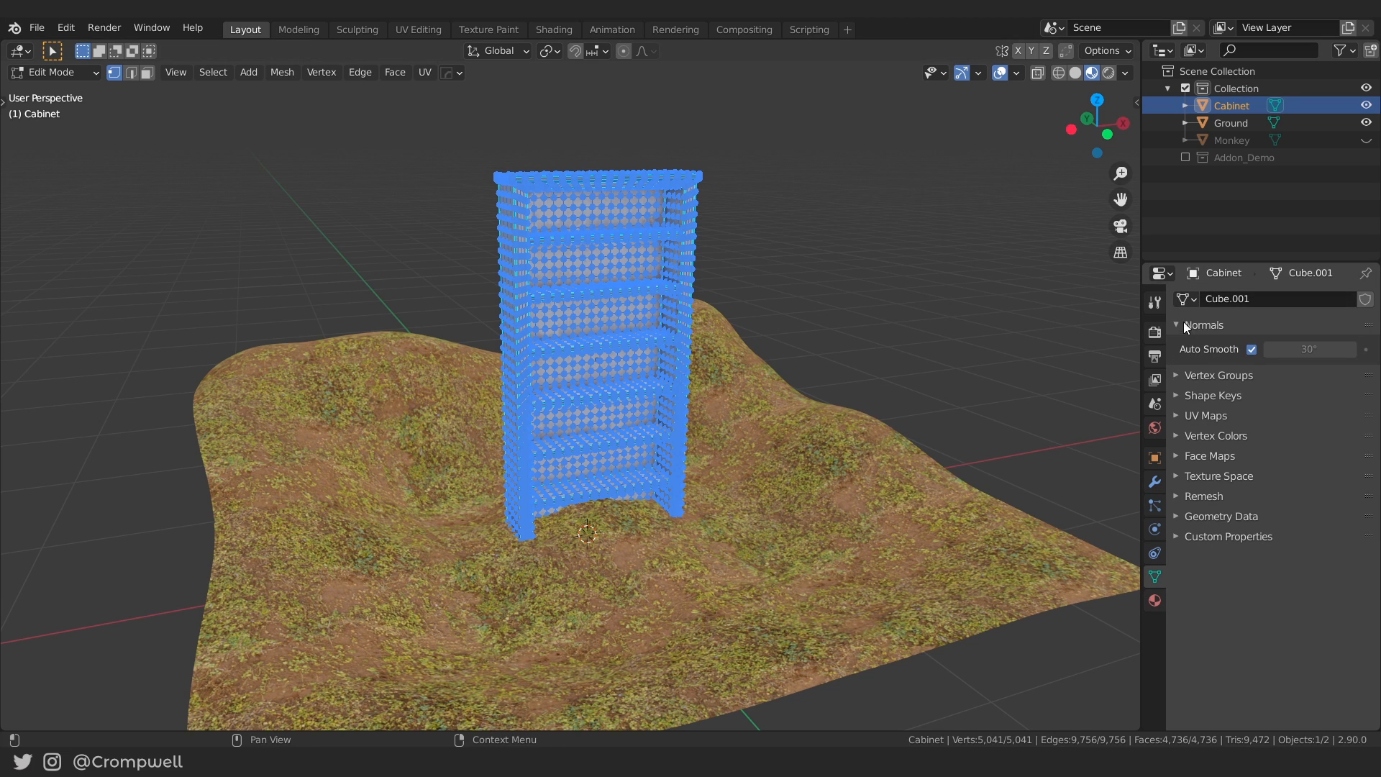
{"action": "left_click", "coordinate": [1195, 375]}
{"action": "left_click", "coordinate": [1366, 400]}
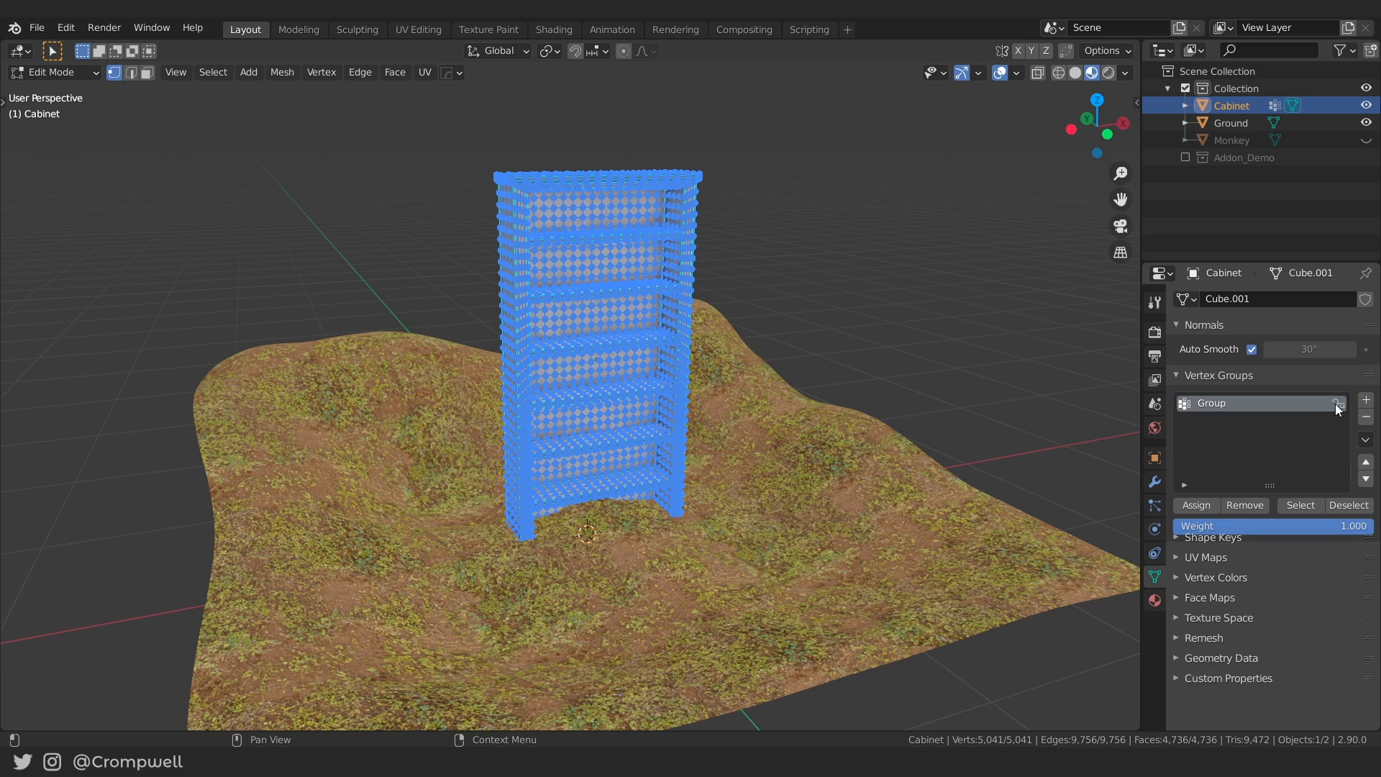
{"action": "double_click", "coordinate": [1234, 401]}
{"action": "key", "text": "BackSpace"}
{"action": "type", "text": "Blend"}
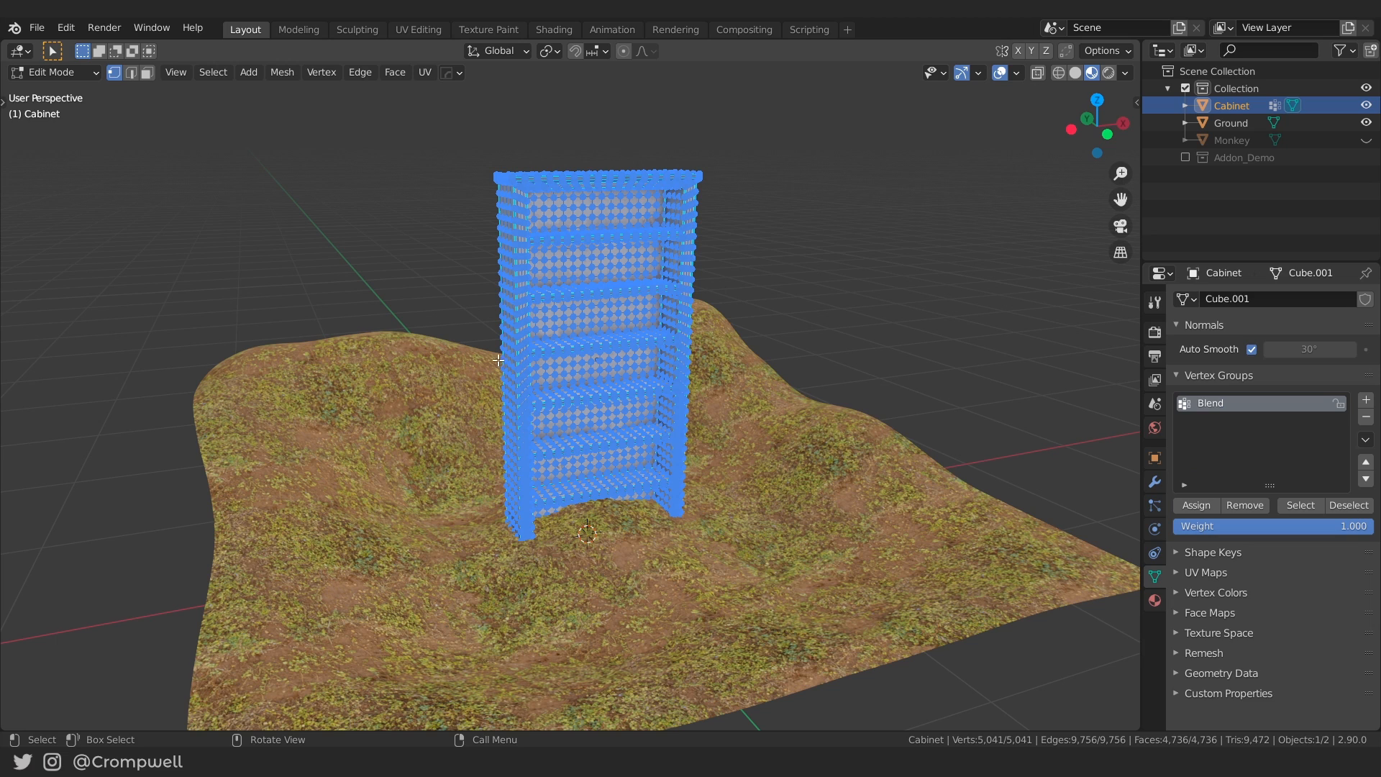
{"action": "left_click", "coordinate": [1177, 374]}
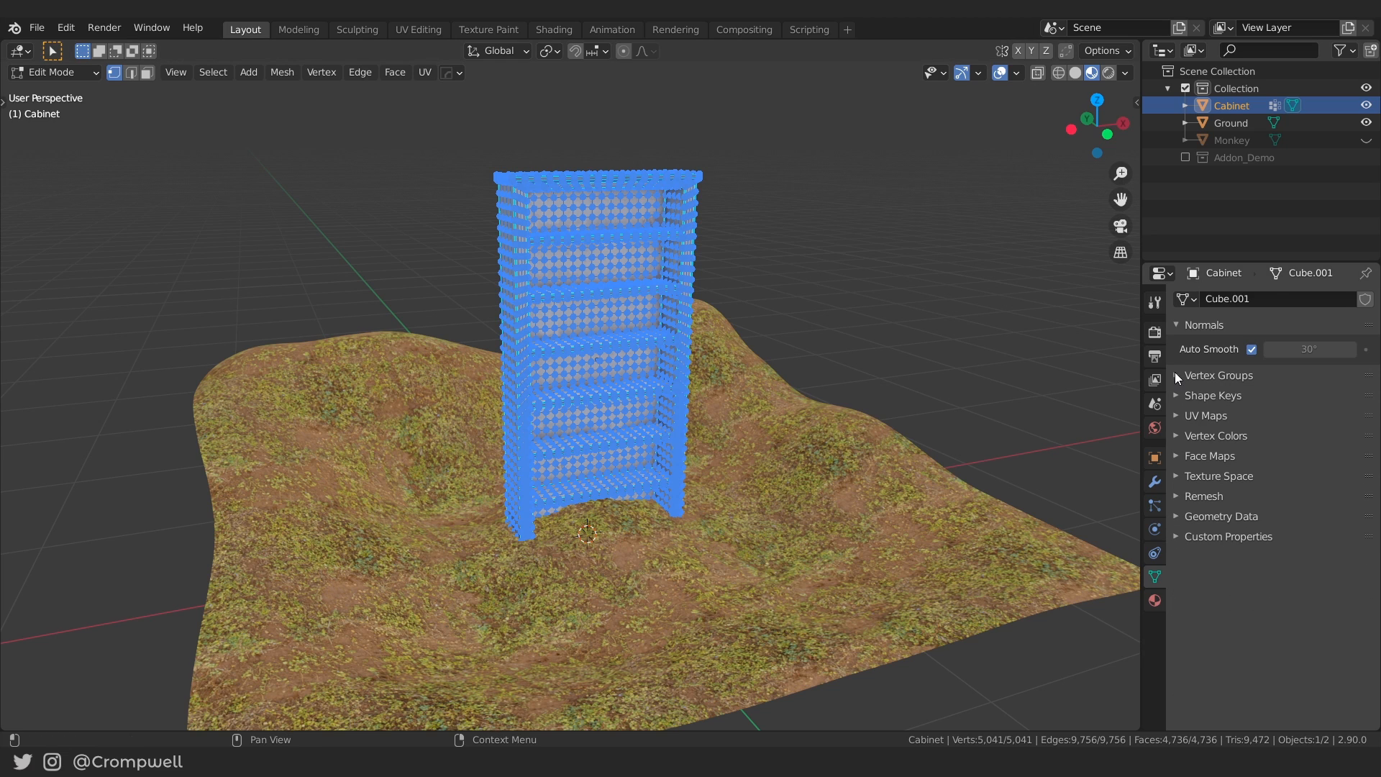
Add a second UV map named Warp to the cabinet's mesh.
{"action": "left_click", "coordinate": [1171, 417]}
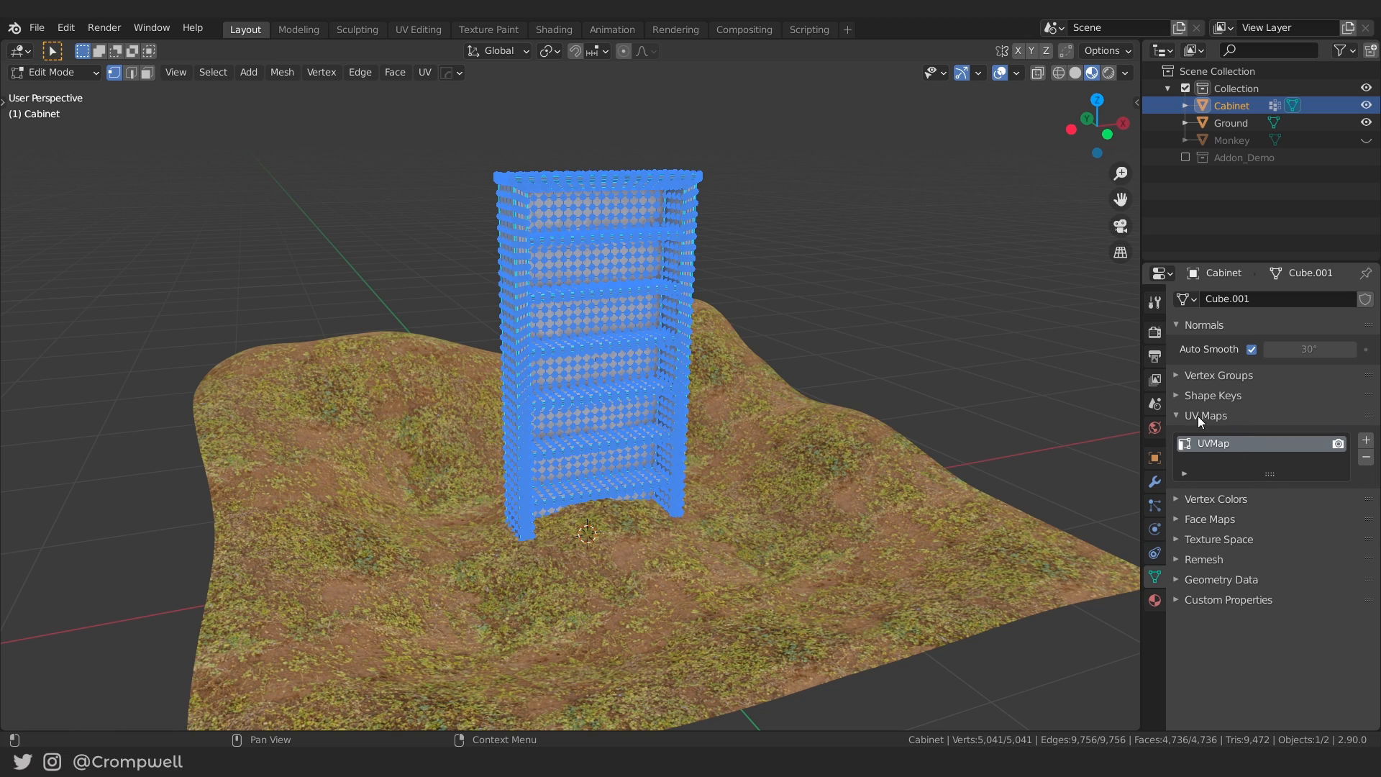
{"action": "left_click", "coordinate": [1367, 440]}
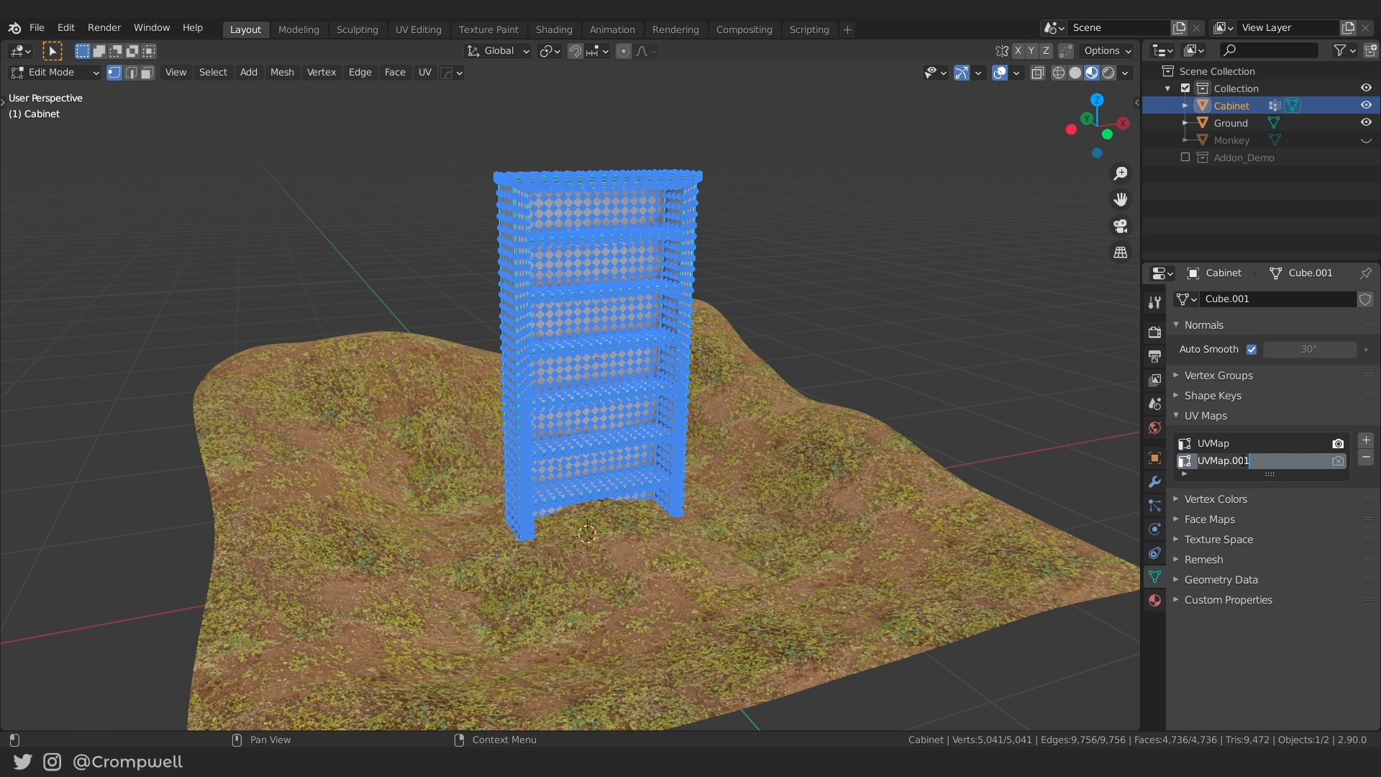
{"action": "type", "text": "Warp"}
{"action": "key", "text": "Return"}
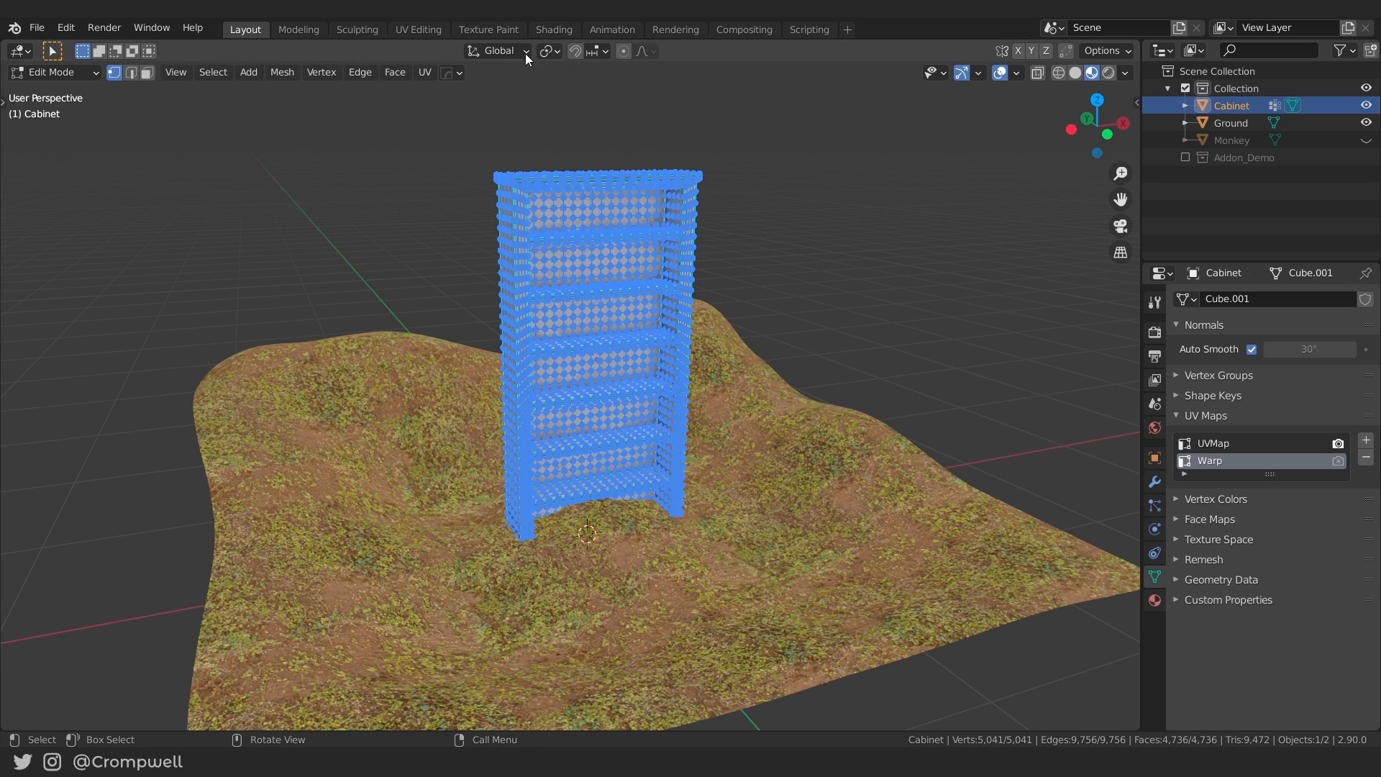
Switch to the UV Editing workspace and choose Warp as the cabinet's active UV map.
{"action": "left_click", "coordinate": [403, 29]}
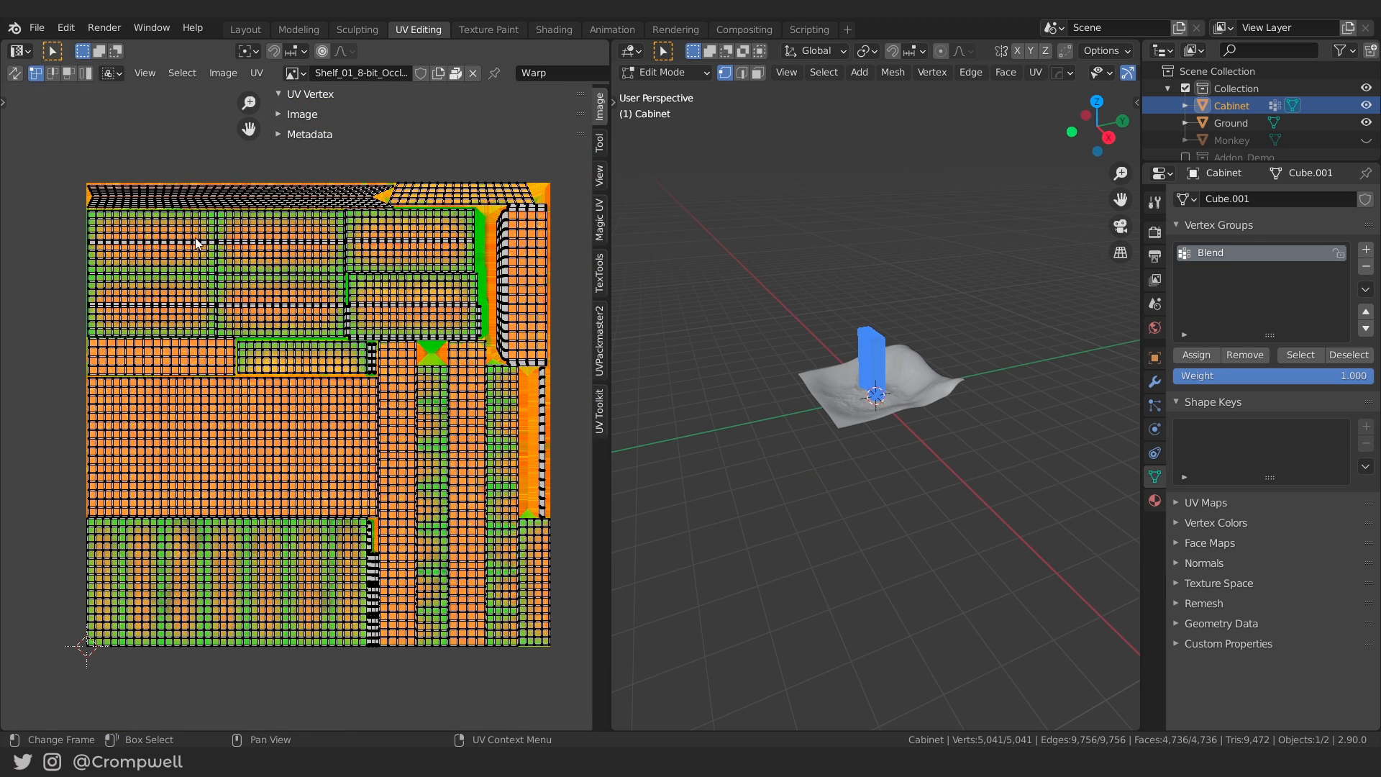
{"action": "left_click", "coordinate": [547, 74]}
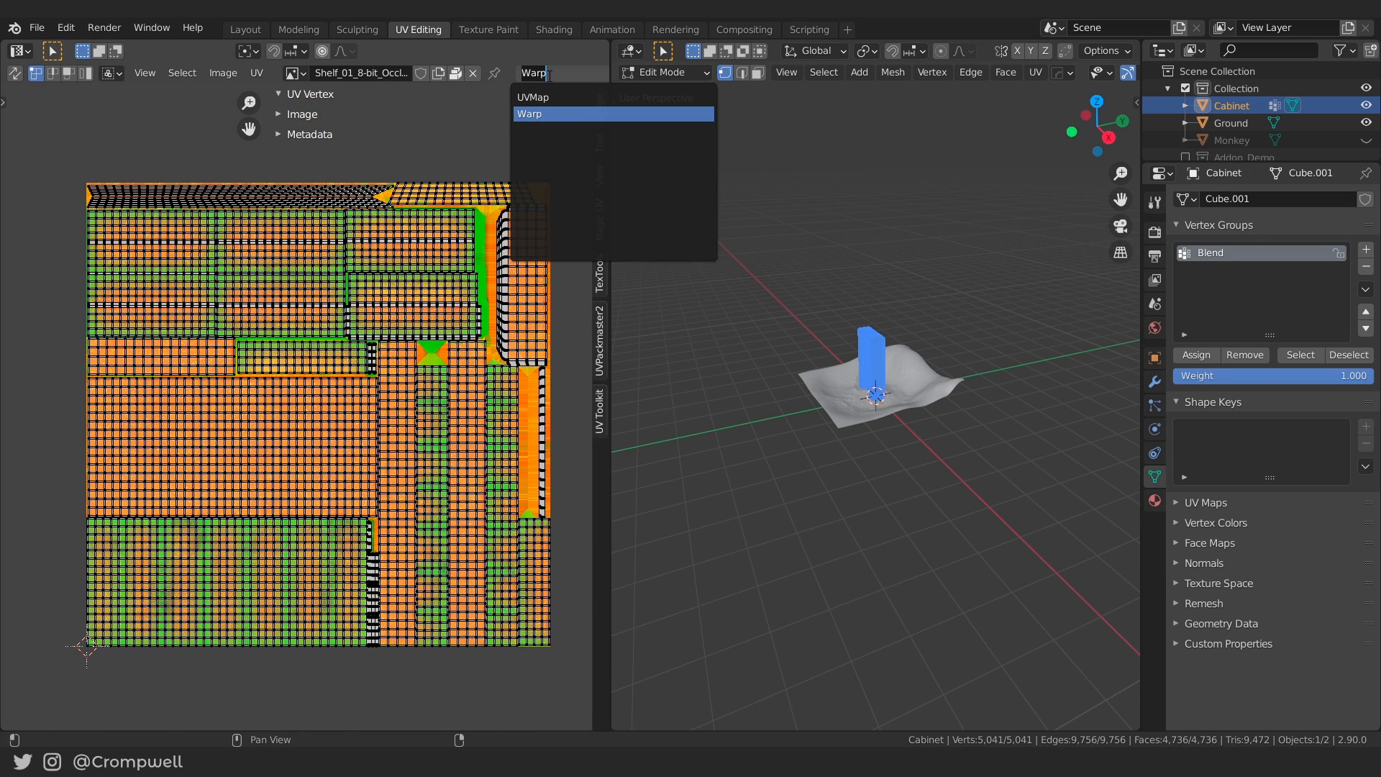
{"action": "left_click", "coordinate": [533, 114]}
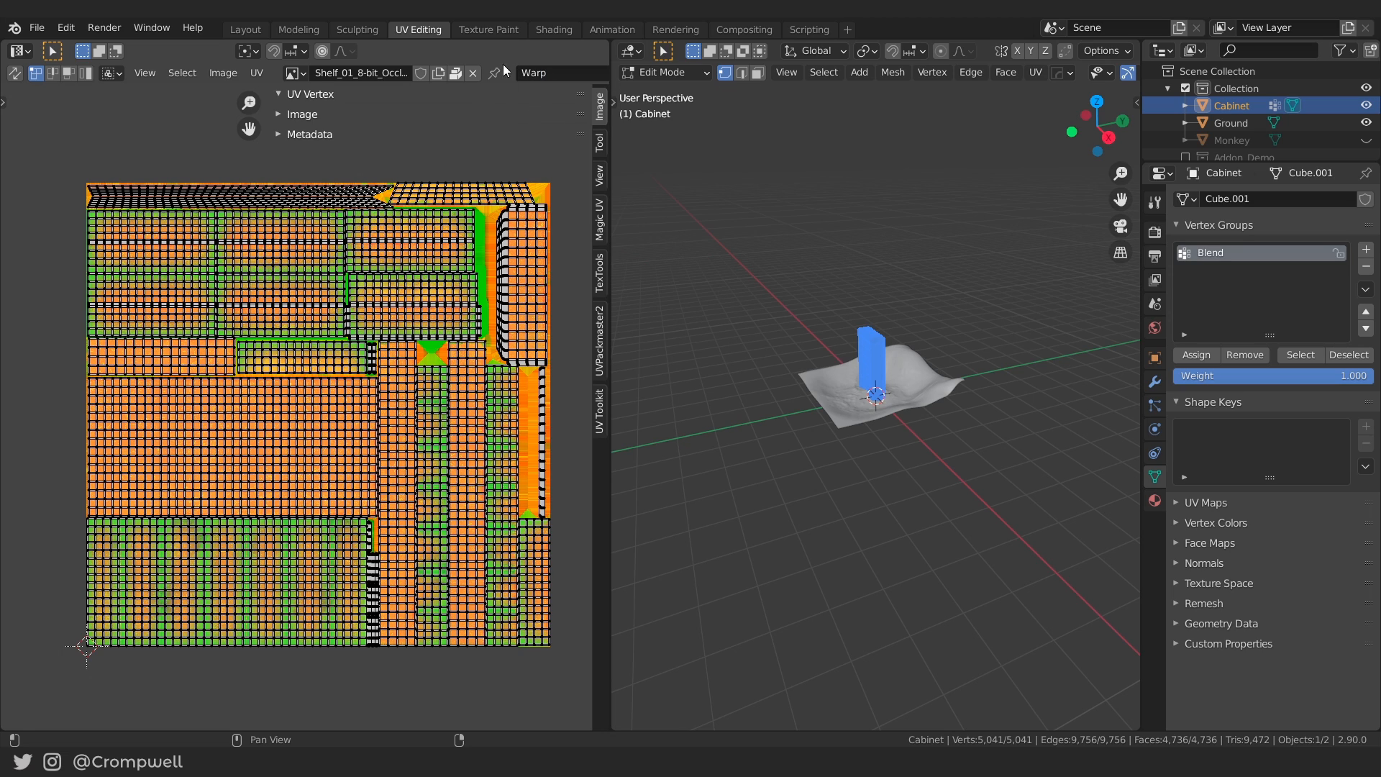
Select all of the cabinet's UVs in the Warp map and scale them to 0 so they collapse into one point.
{"action": "left_click", "coordinate": [545, 74]}
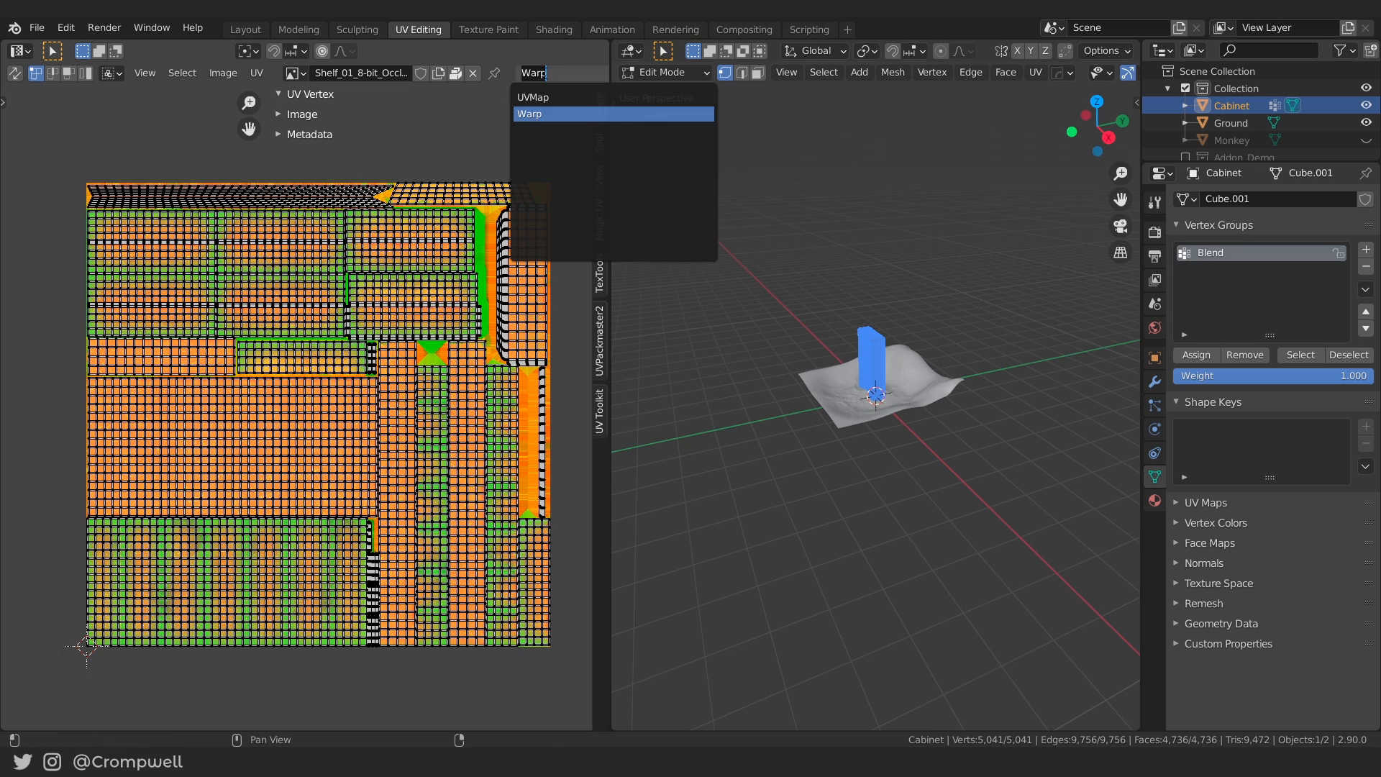
{"action": "left_click", "coordinate": [549, 116]}
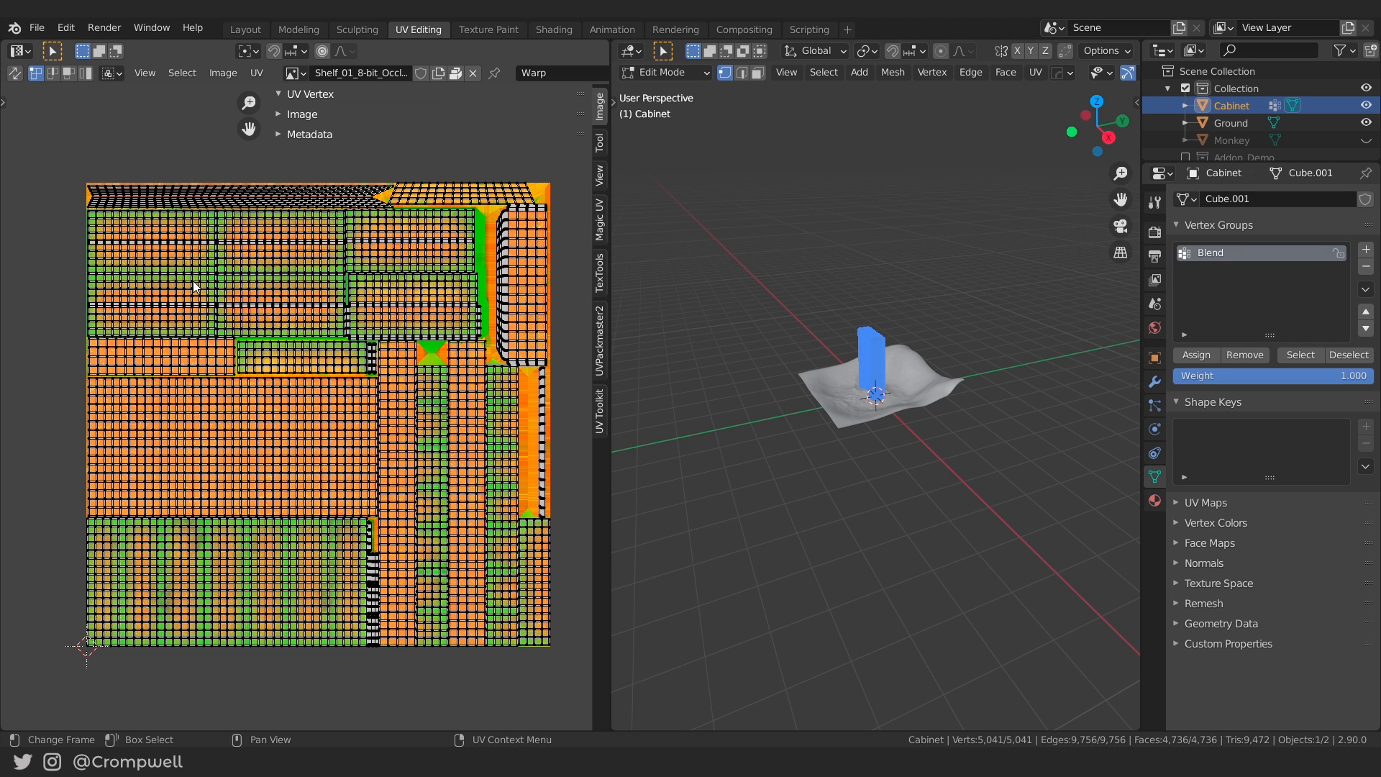
{"action": "key", "text": "a"}
{"action": "scroll", "coordinate": [277, 280], "scroll_direction": "down", "scroll_amount": 1}
{"action": "scroll", "coordinate": [298, 263], "scroll_direction": "up", "scroll_amount": 1}
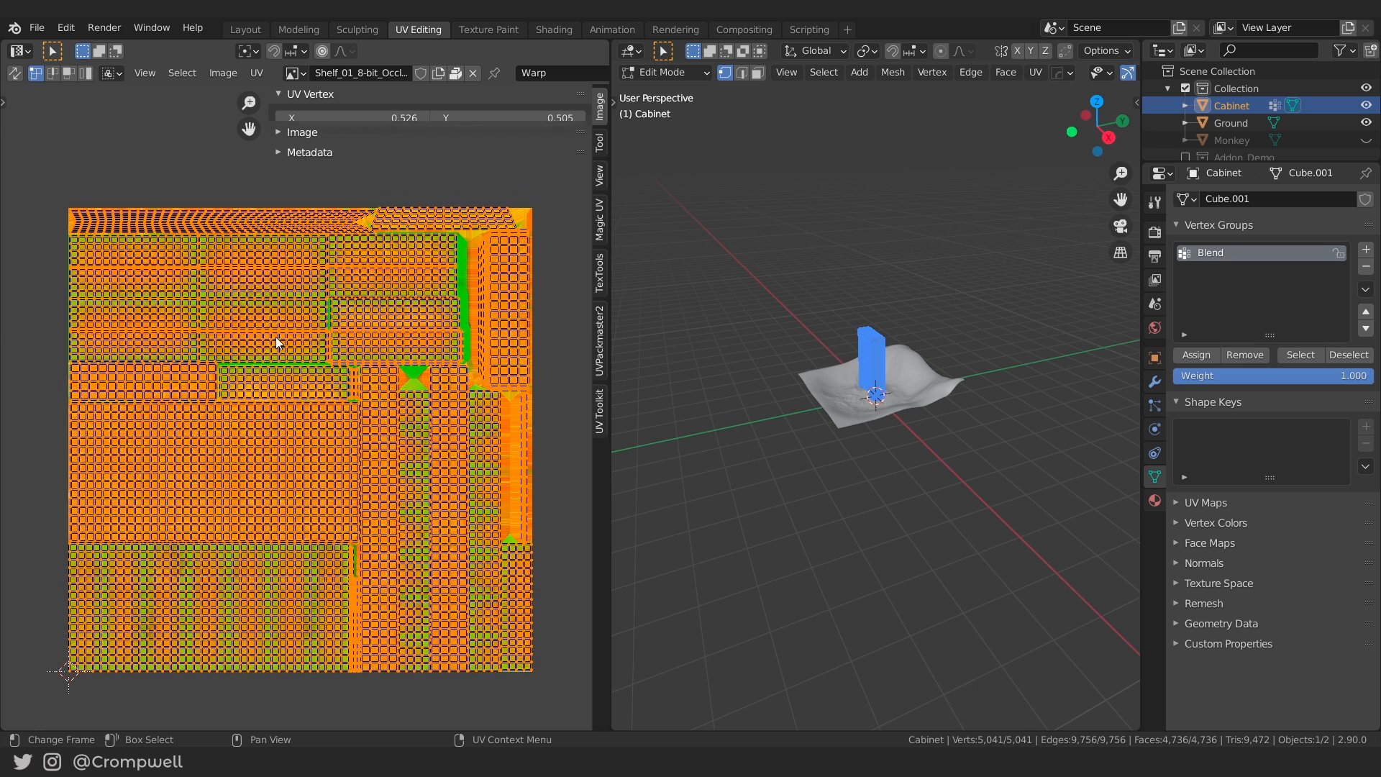
{"action": "type", "text": "s"}
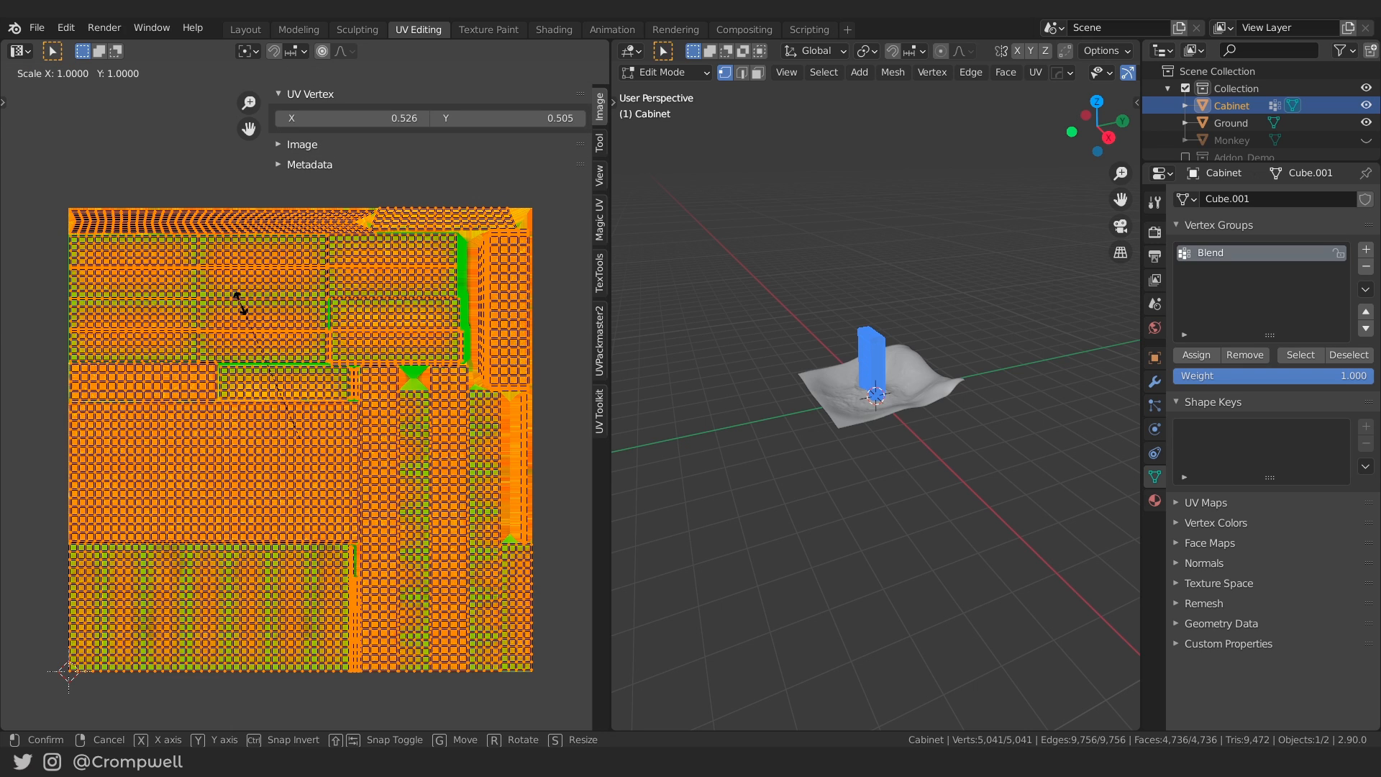
{"action": "type", "text": "0"}
{"action": "key", "text": "Return"}
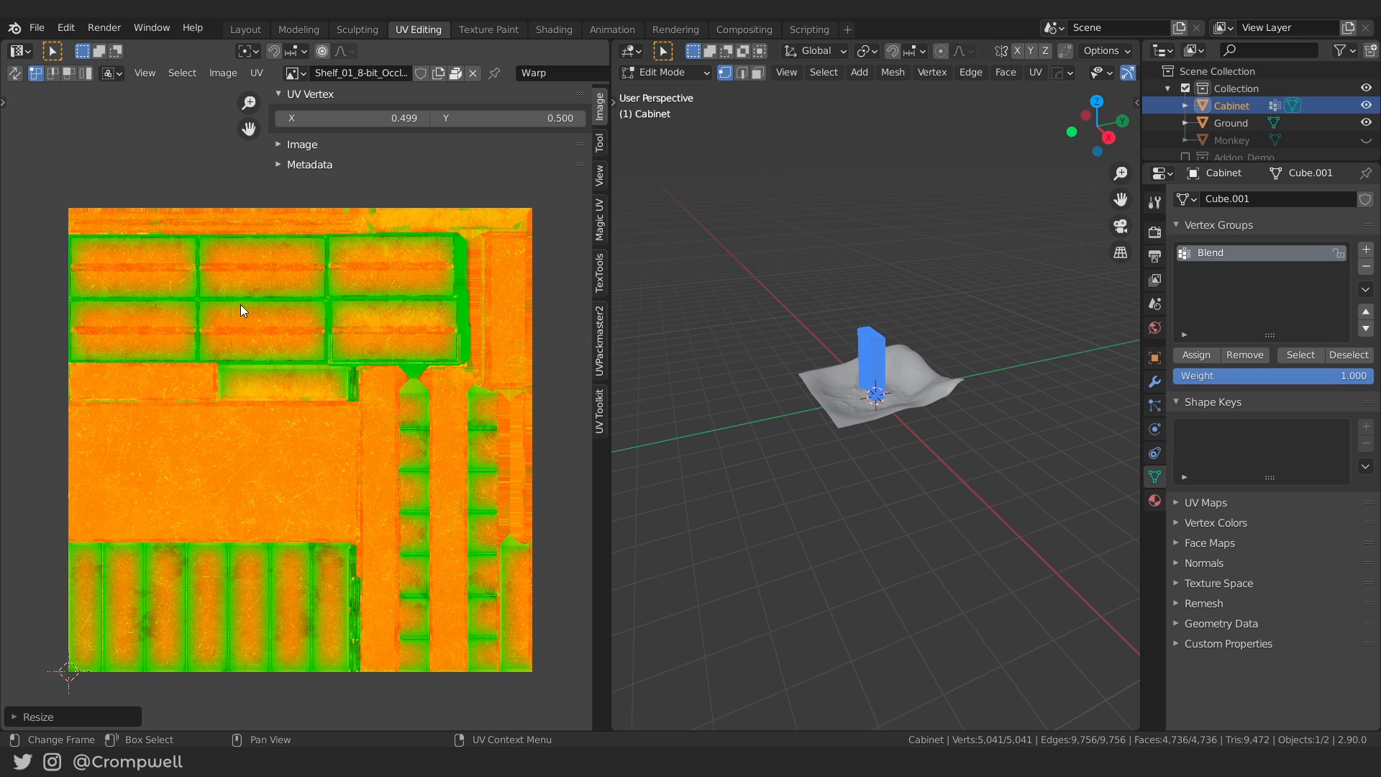
{"action": "type", "text": "sy0"}
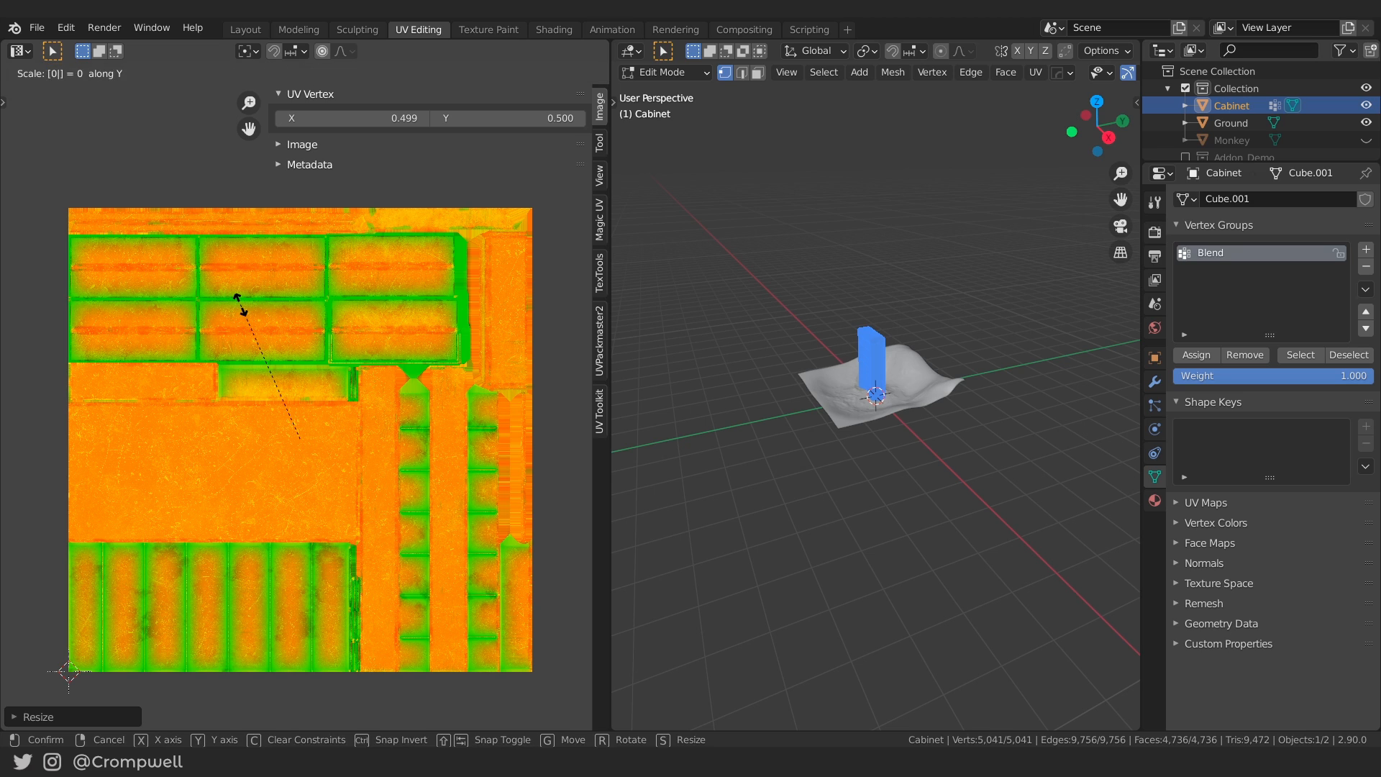
{"action": "key", "text": "Return"}
{"action": "middle_click_drag", "start_coordinate": [375, 427], "coordinate": [440, 329]}
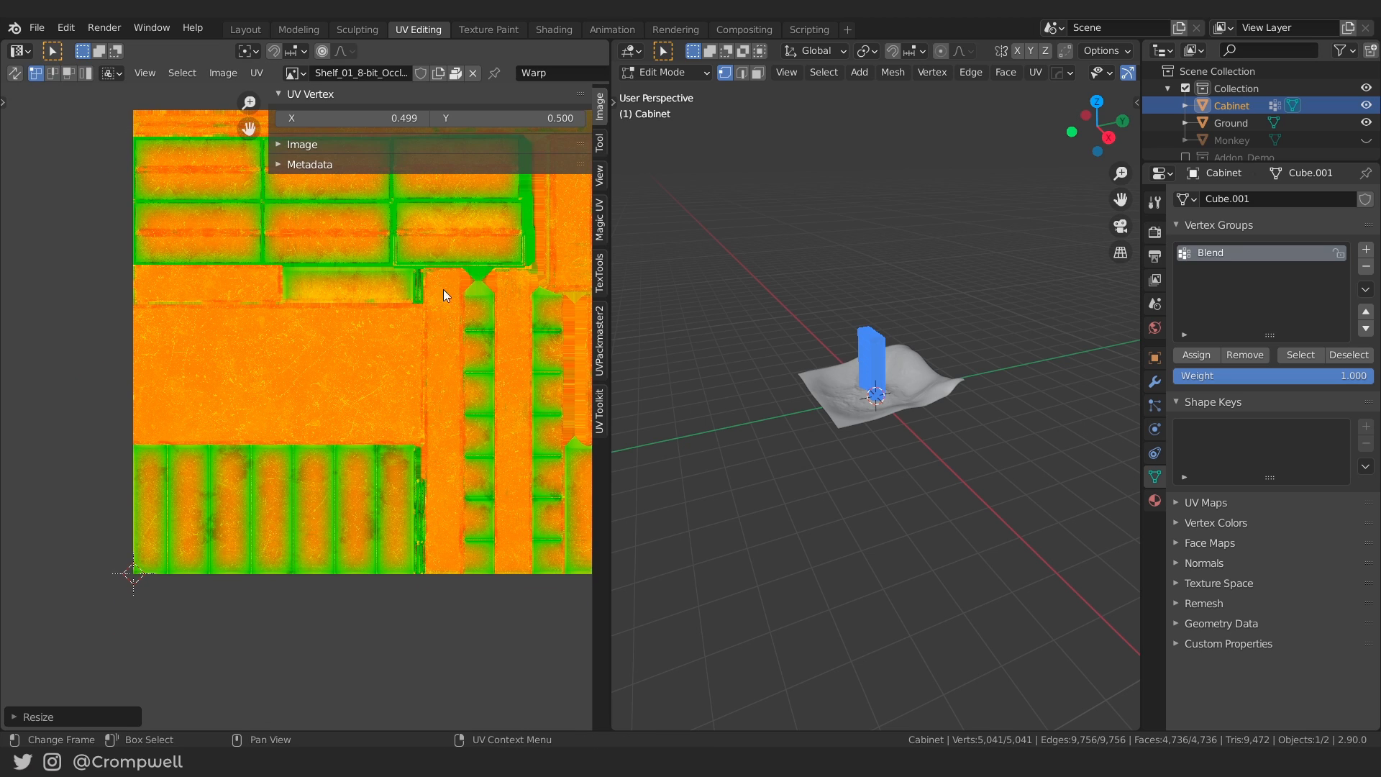
{"action": "left_click", "coordinate": [377, 115]}
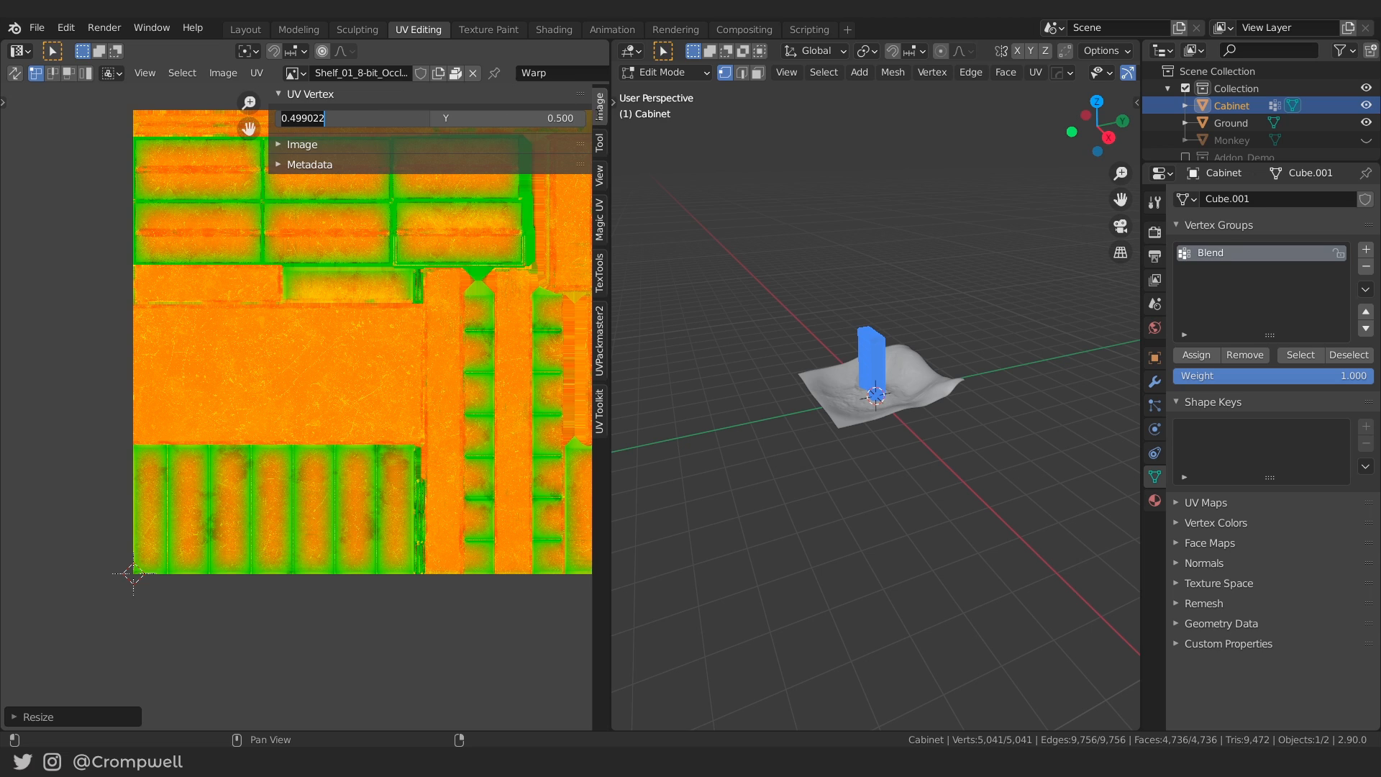
{"action": "key", "text": "Escape"}
{"action": "key", "text": "n"}
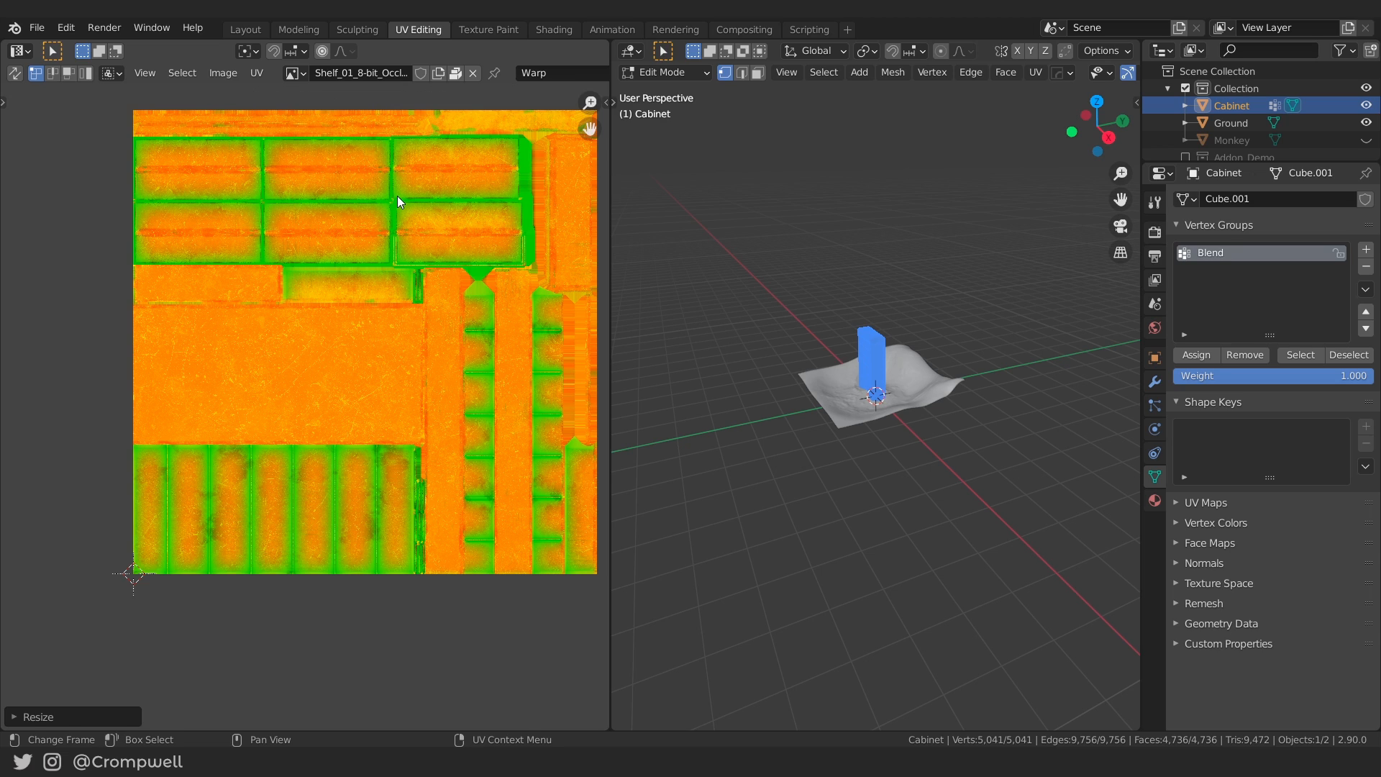
{"action": "key", "text": "n"}
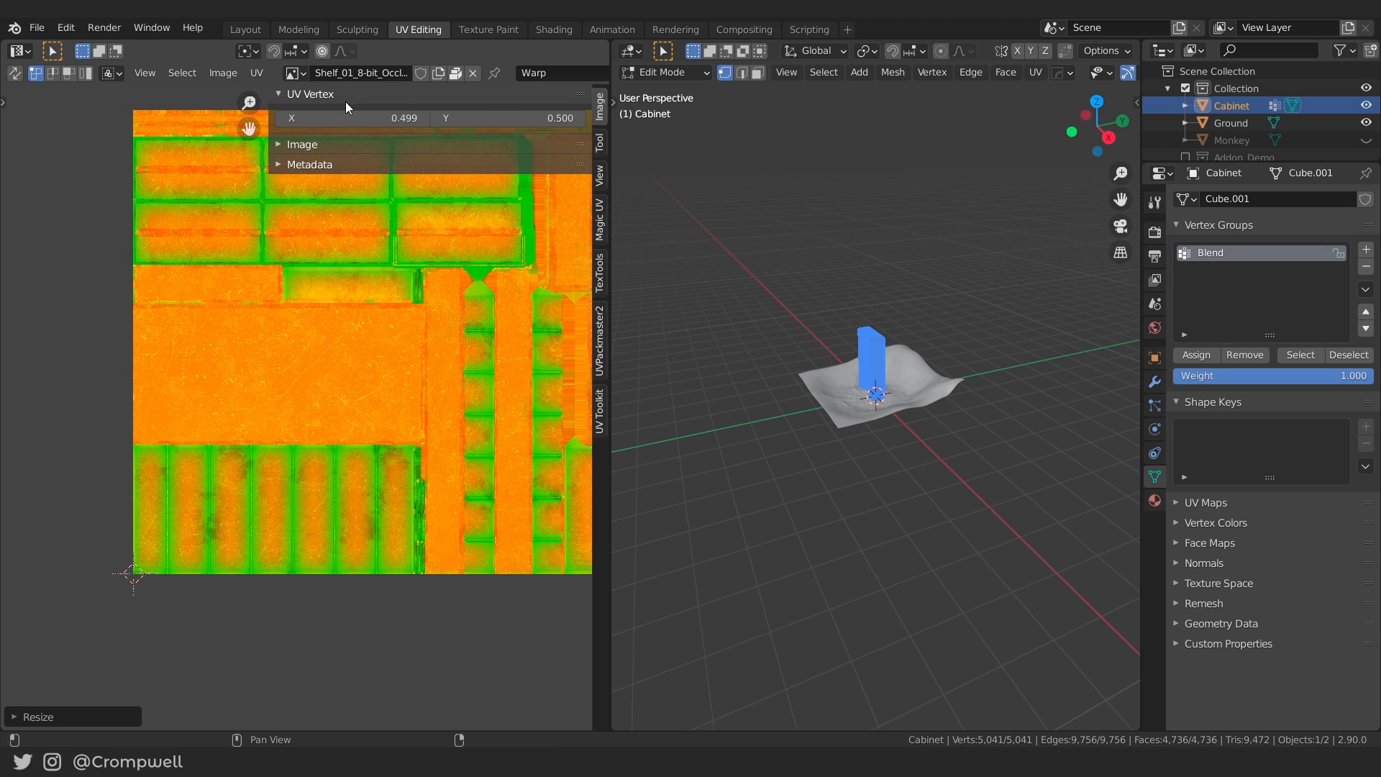
Move the collapsed Warp UVs to the origin by setting their X and Y coordinates to 0.
{"action": "left_click", "coordinate": [333, 119]}
{"action": "type", "text": "0.000027"}
{"action": "key", "text": "Return"}
{"action": "left_click", "coordinate": [323, 122]}
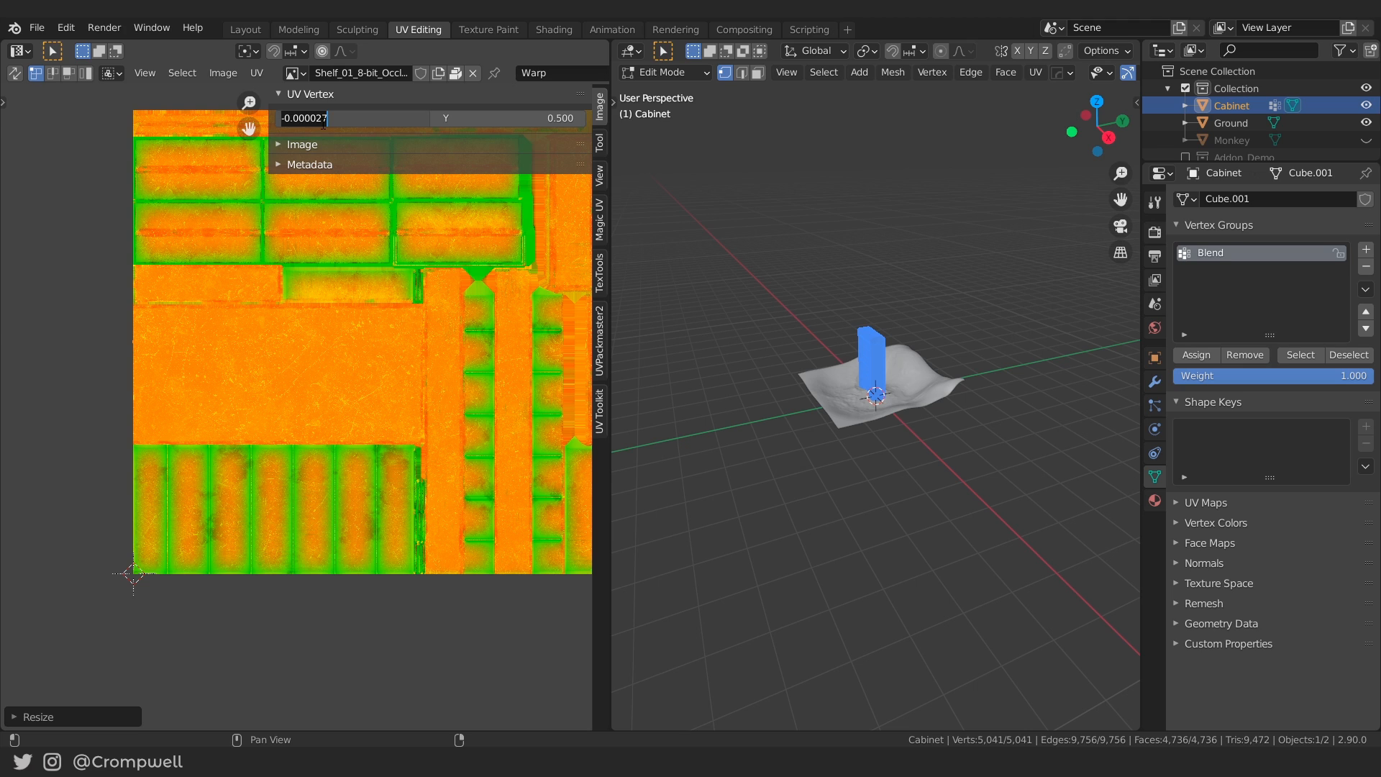
{"action": "type", "text": "0"}
{"action": "key", "text": "Return"}
{"action": "left_click", "coordinate": [520, 117]}
{"action": "type", "text": "0"}
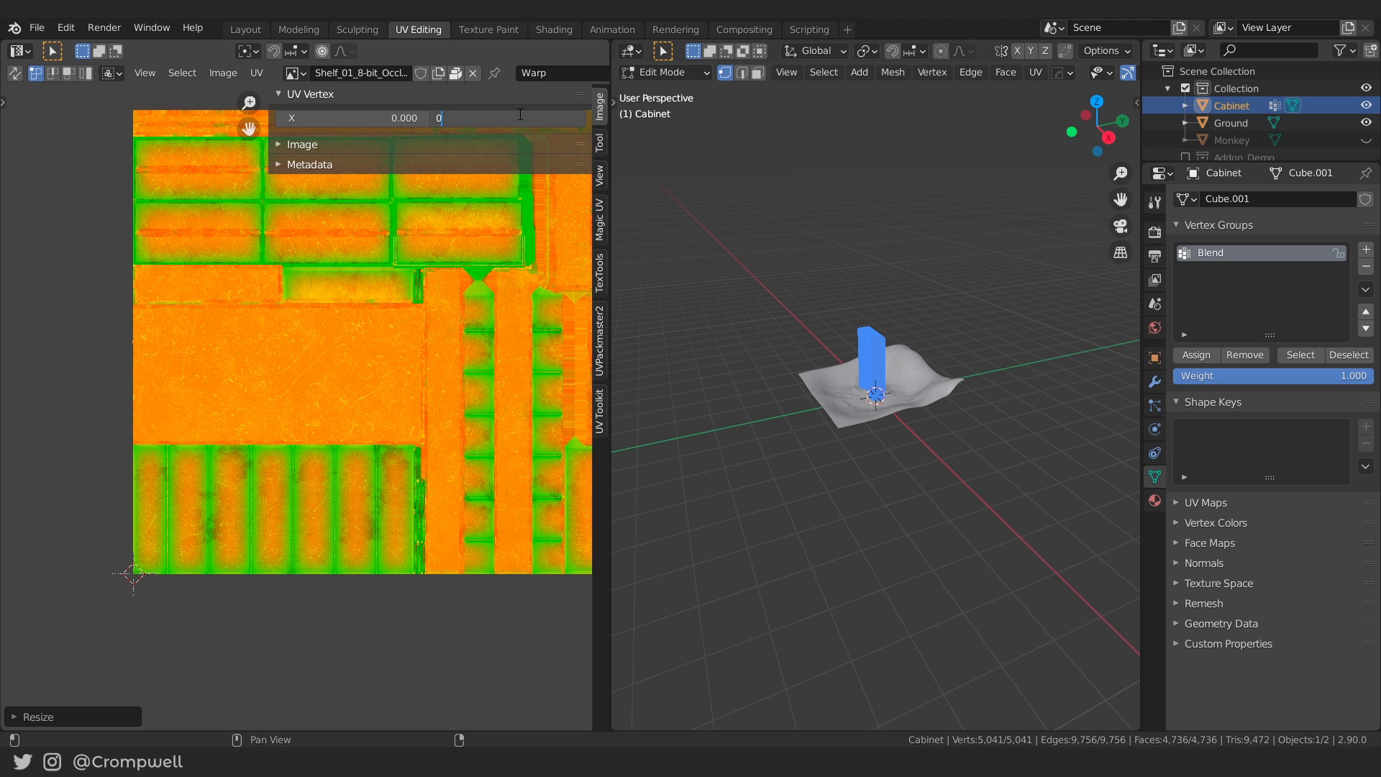
{"action": "key", "text": "Return"}
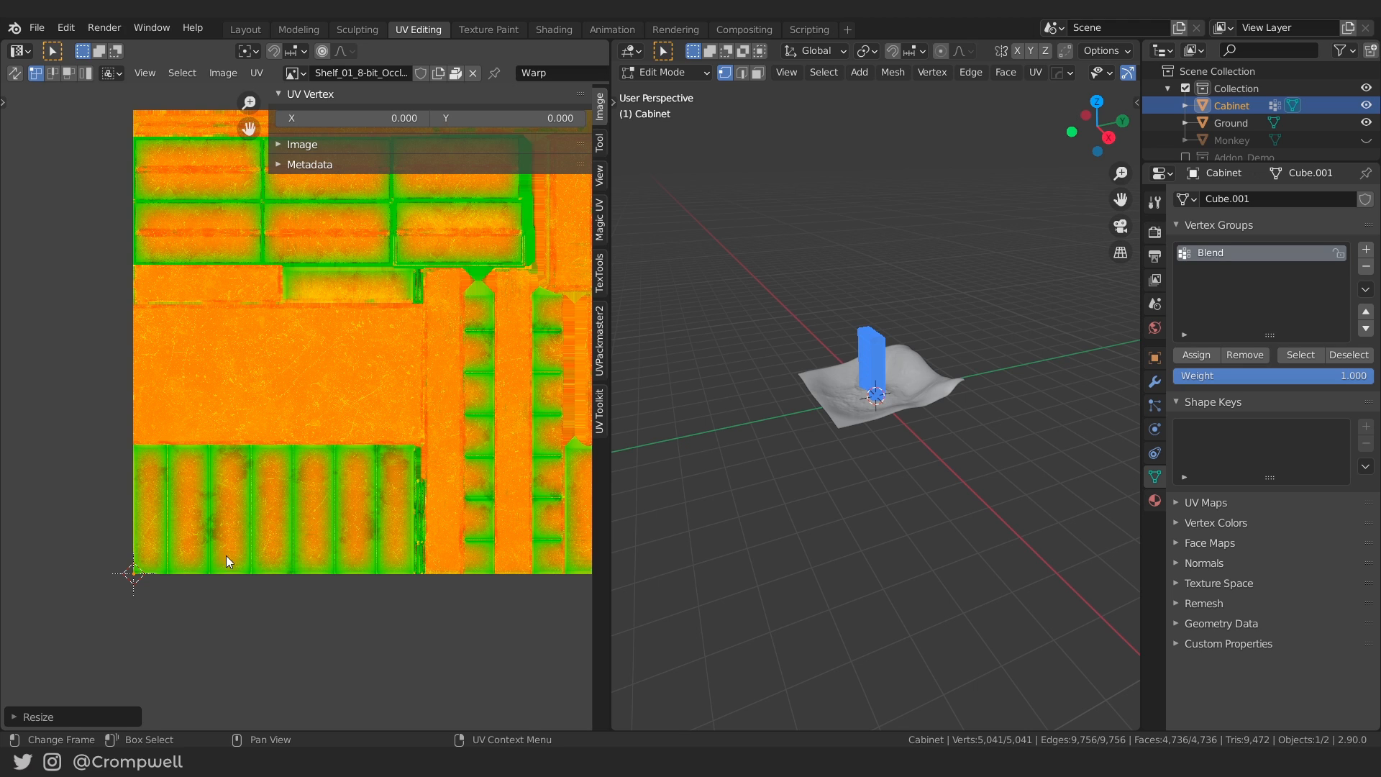
{"action": "scroll", "coordinate": [227, 561], "scroll_direction": "up", "scroll_amount": 8}
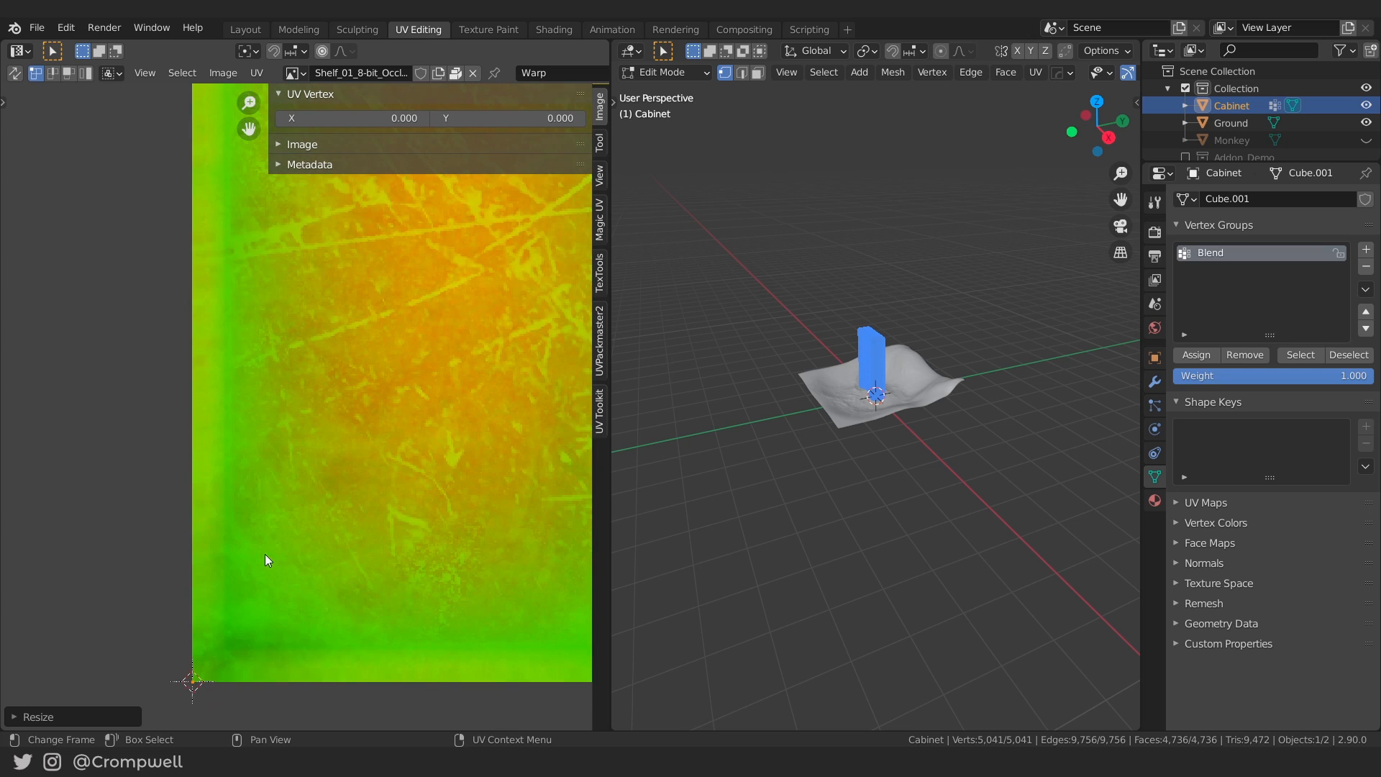
{"action": "scroll", "coordinate": [265, 560], "scroll_direction": "down", "scroll_amount": 4}
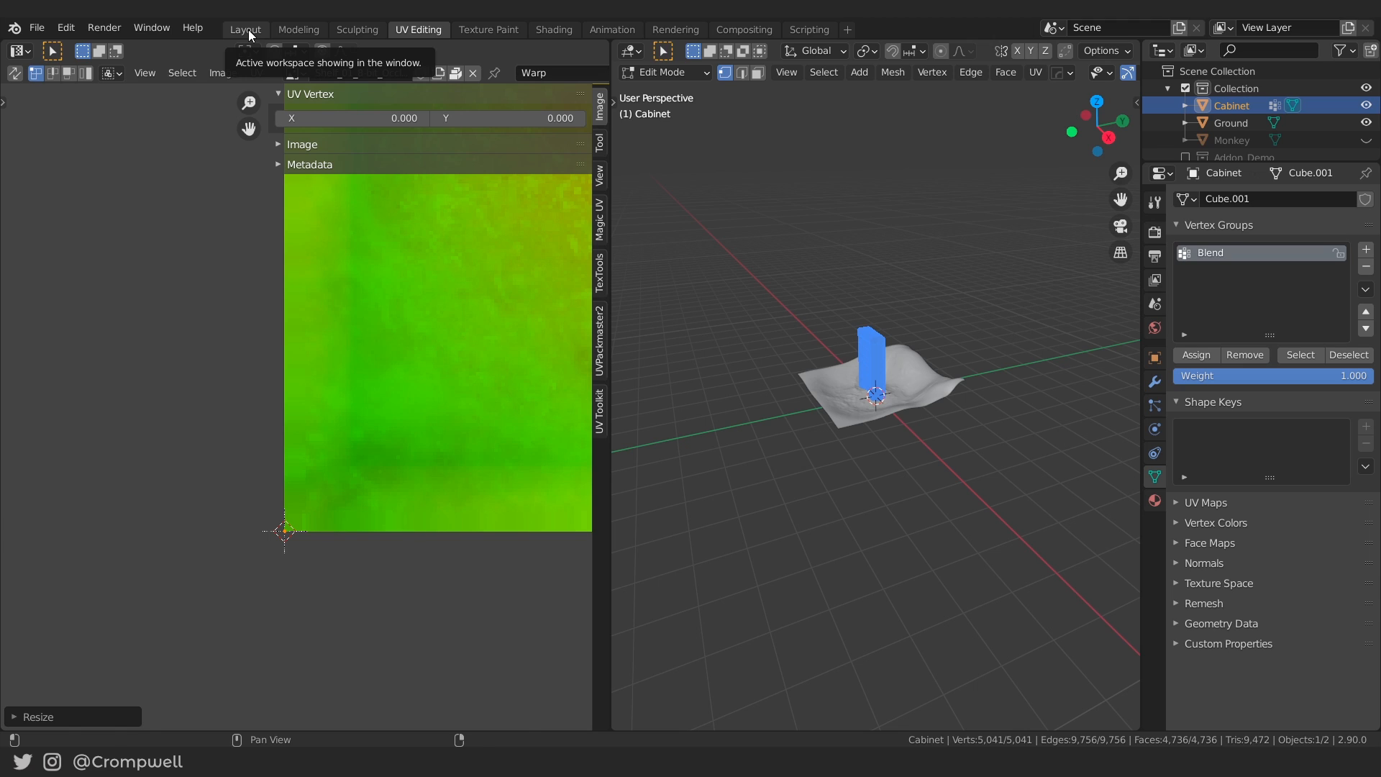
Return to the Layout workspace and add a Vertex Weight Proximity modifier to the cabinet.
{"action": "key", "text": "n"}
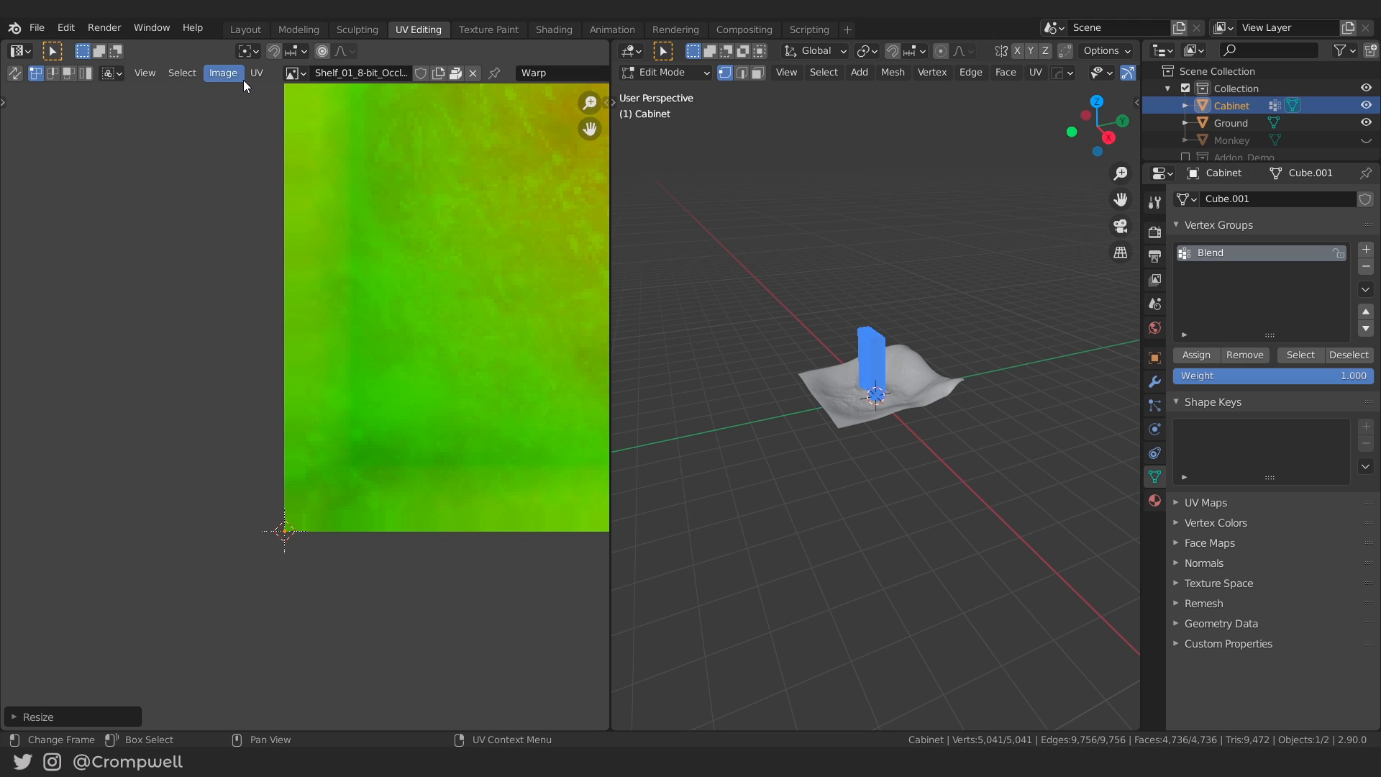
{"action": "left_click", "coordinate": [244, 30]}
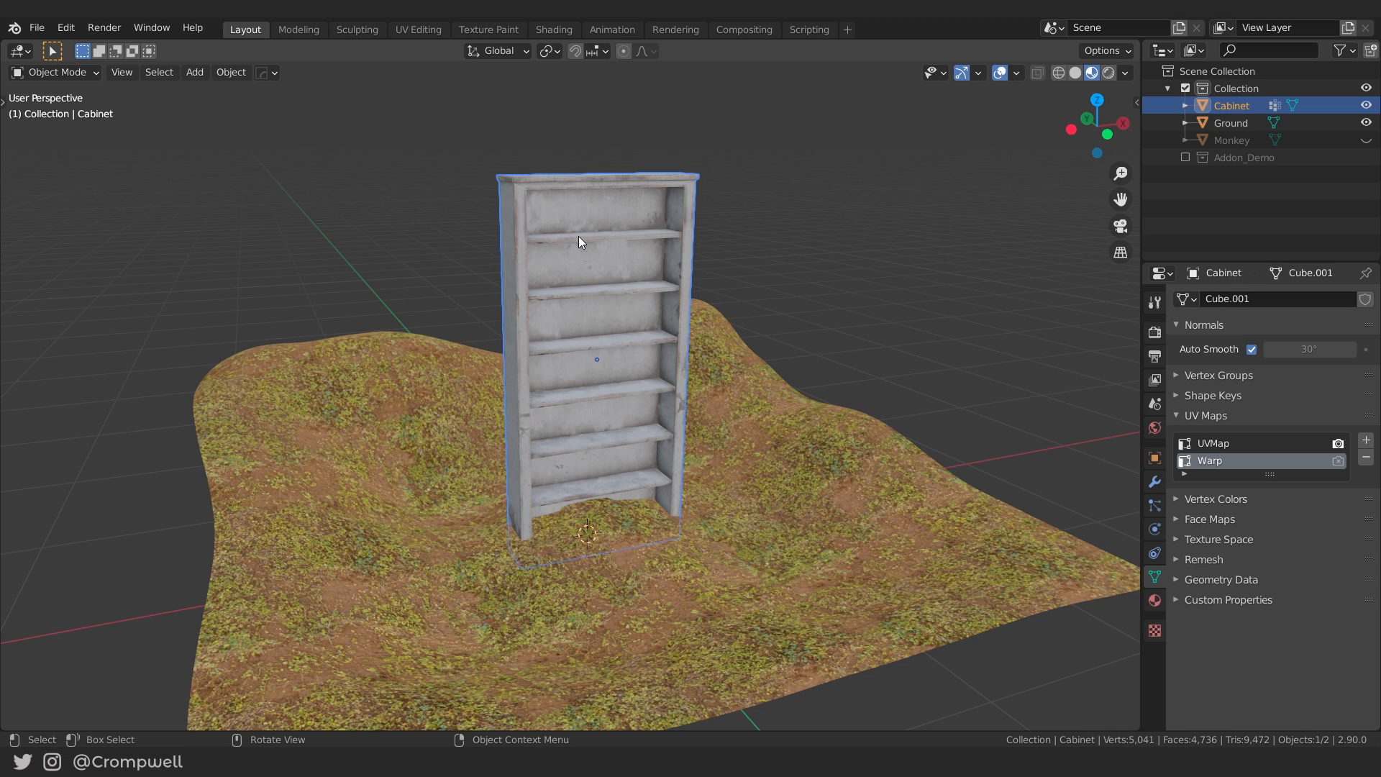
{"action": "left_click", "coordinate": [1155, 481]}
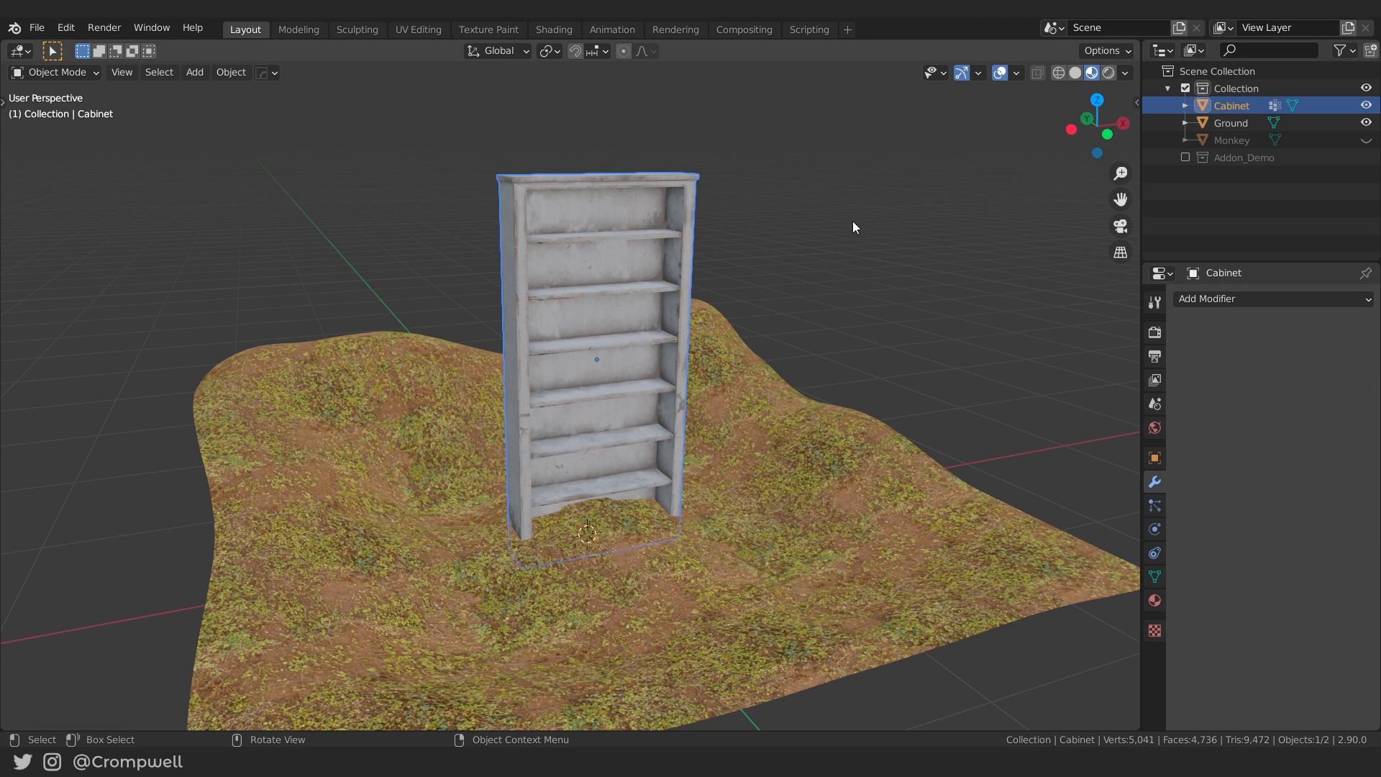
{"action": "left_click", "coordinate": [1227, 296]}
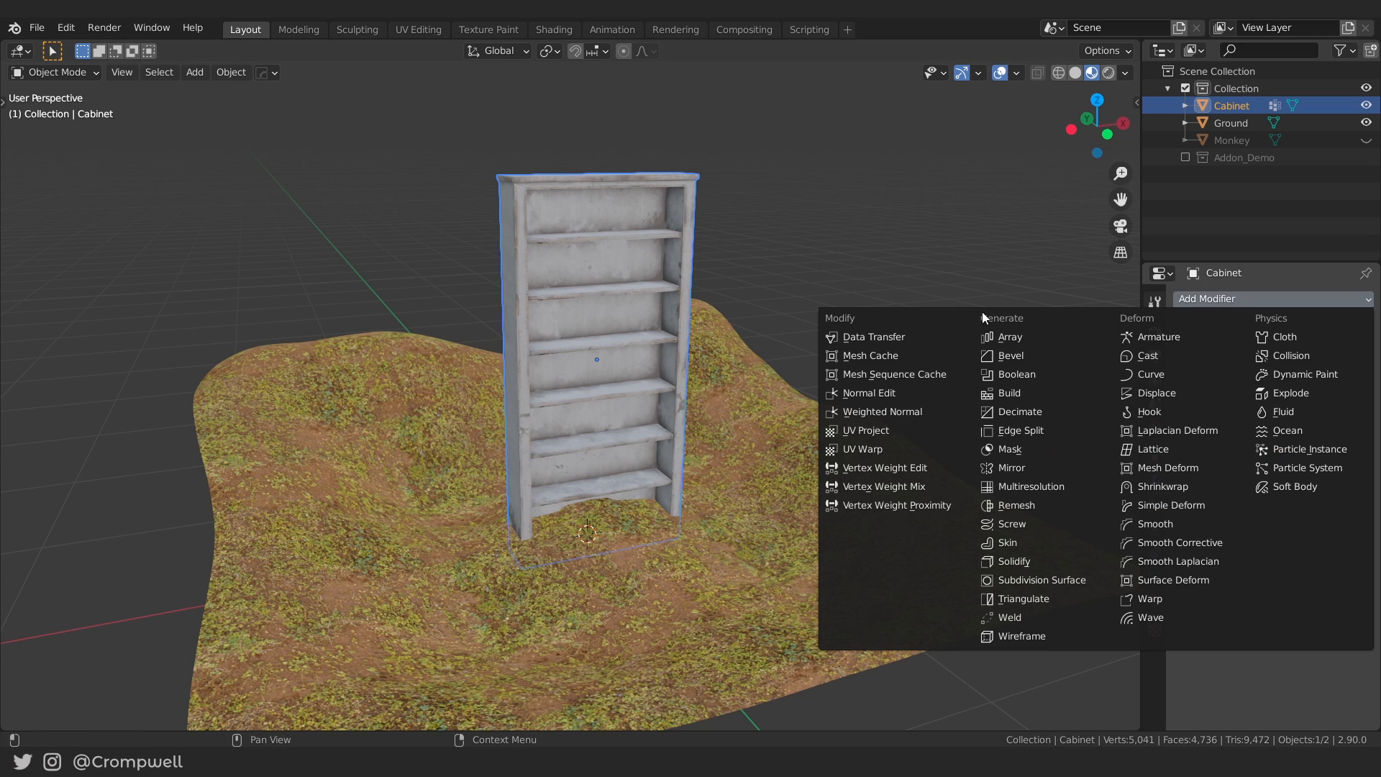
{"action": "left_click", "coordinate": [925, 507]}
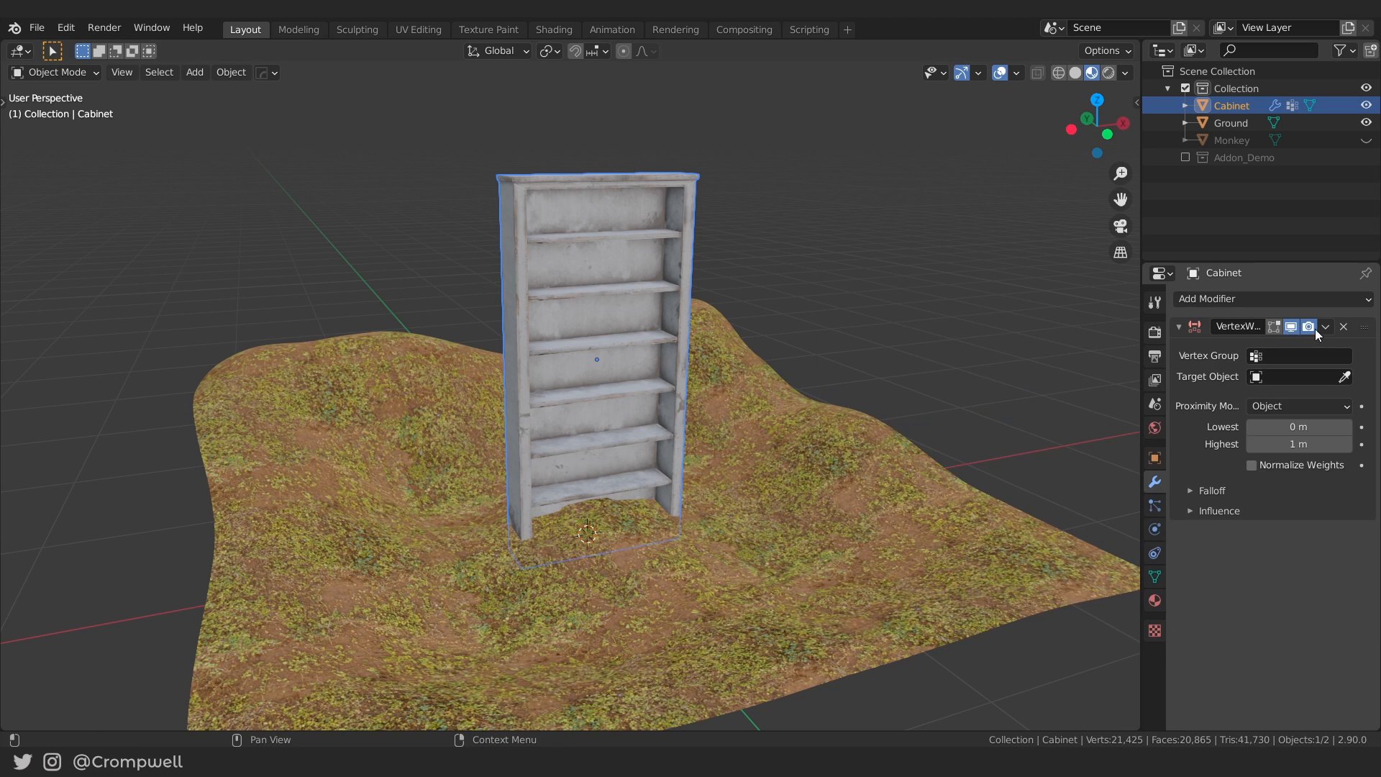
Assign the Blend vertex group and the Ground target object to the Vertex Weight Proximity modifier.
{"action": "left_click", "coordinate": [1282, 356]}
{"action": "left_click", "coordinate": [1194, 381]}
{"action": "left_click", "coordinate": [1343, 377]}
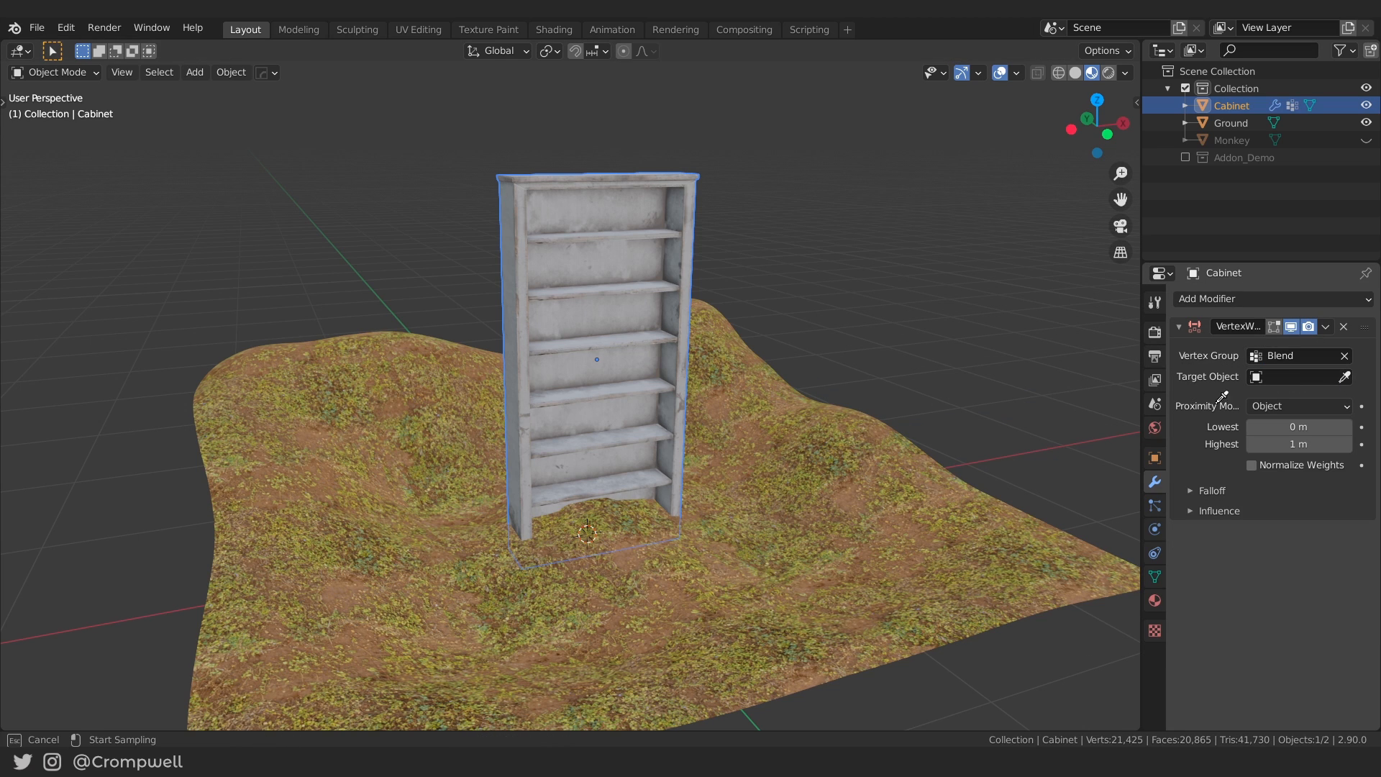
{"action": "left_click", "coordinate": [804, 449]}
{"action": "left_click", "coordinate": [1285, 377]}
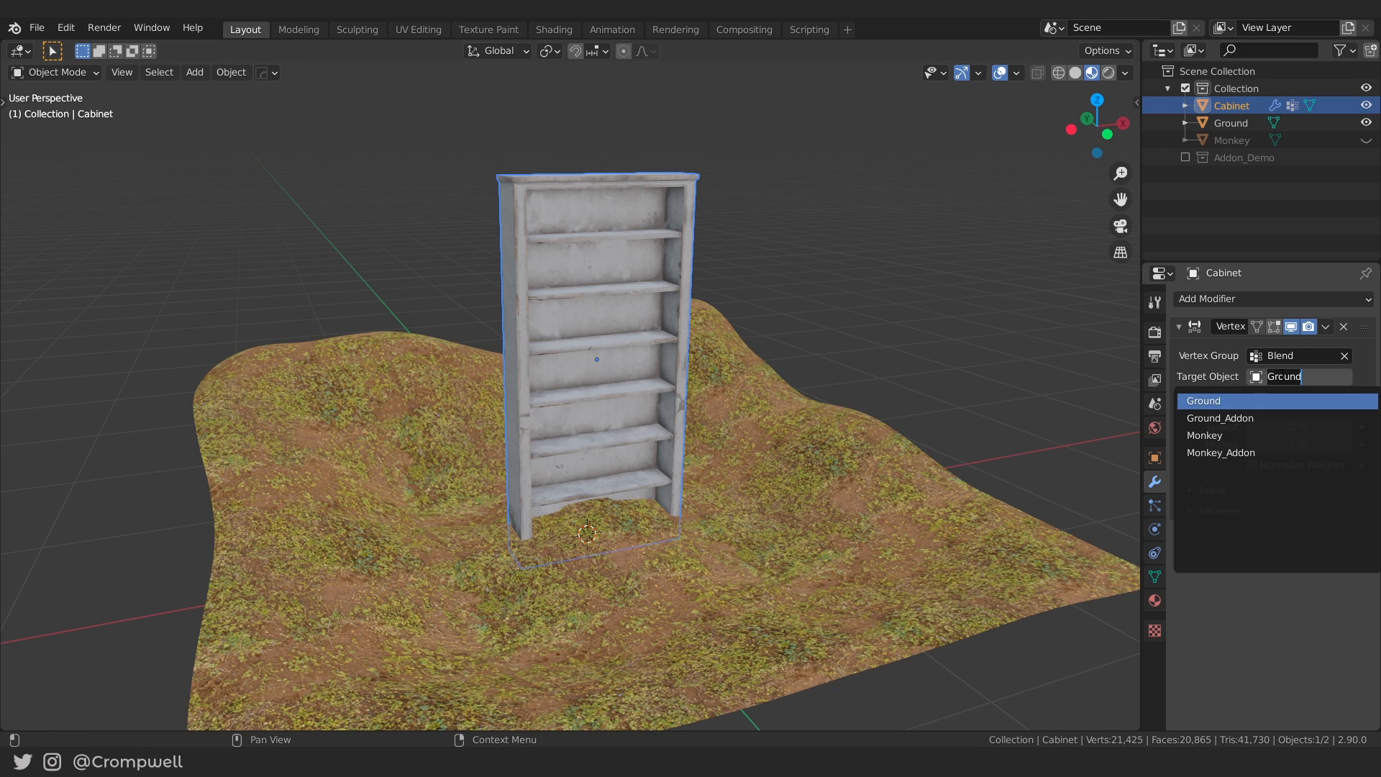
{"action": "left_click", "coordinate": [1215, 401]}
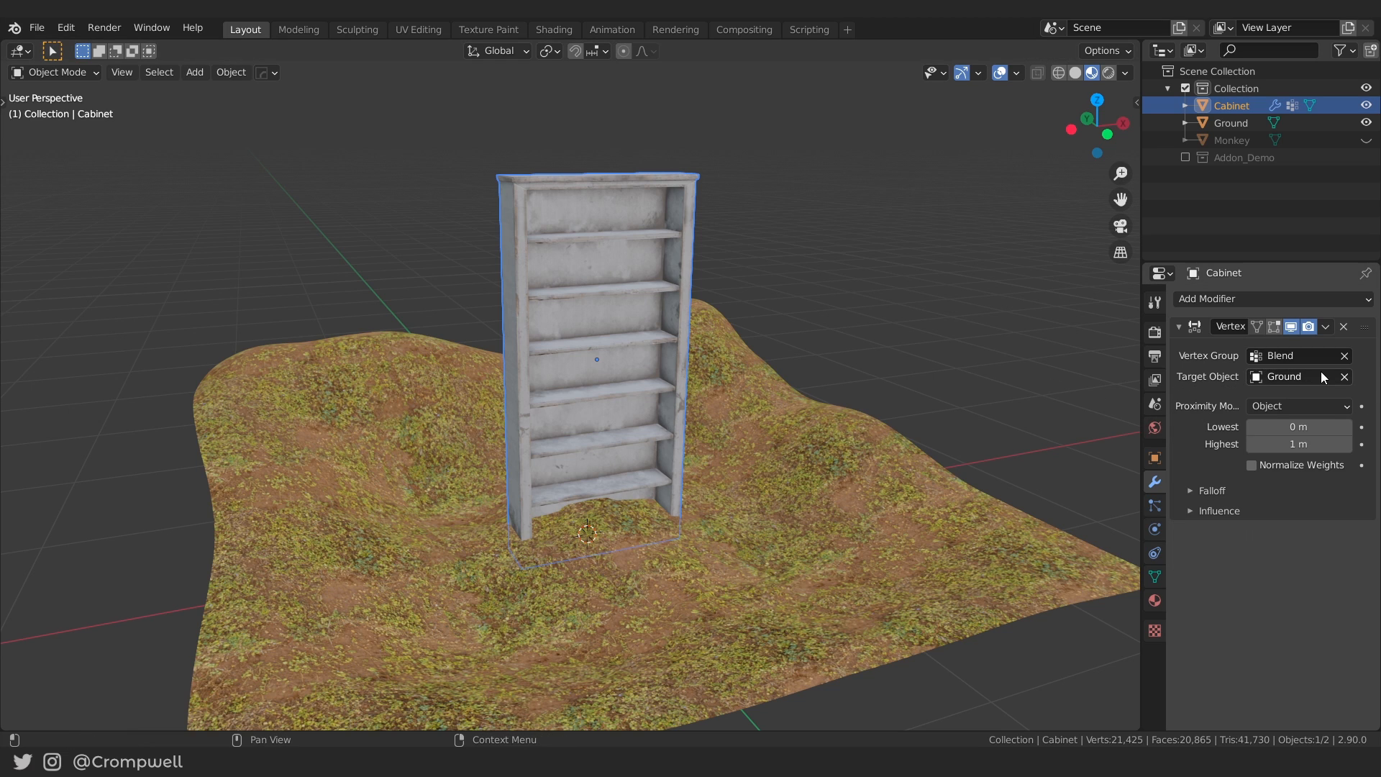
Set the modifier's proximity mode to Geometry, with a lowest distance of 0.5 m and a highest of 0.05 m.
{"action": "left_click", "coordinate": [1279, 408]}
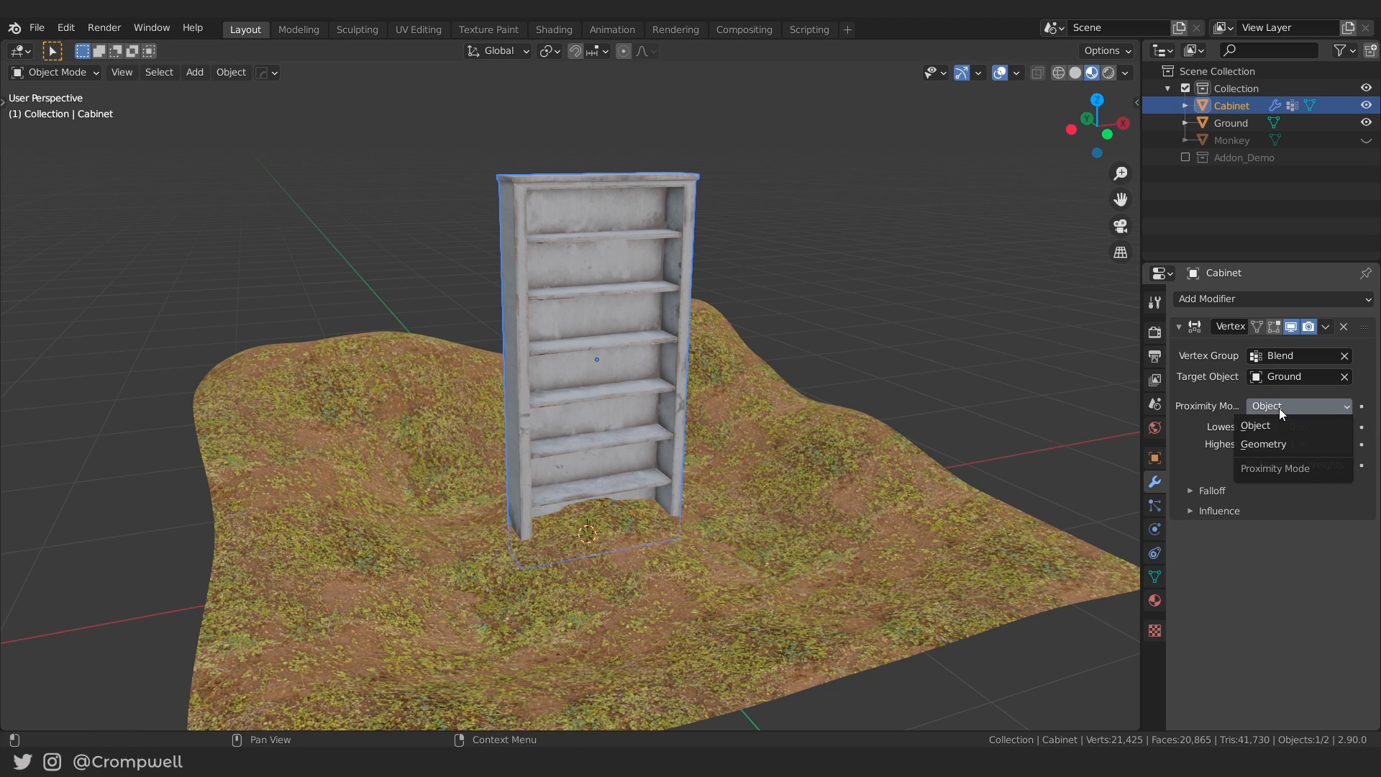
{"action": "left_click", "coordinate": [1241, 444]}
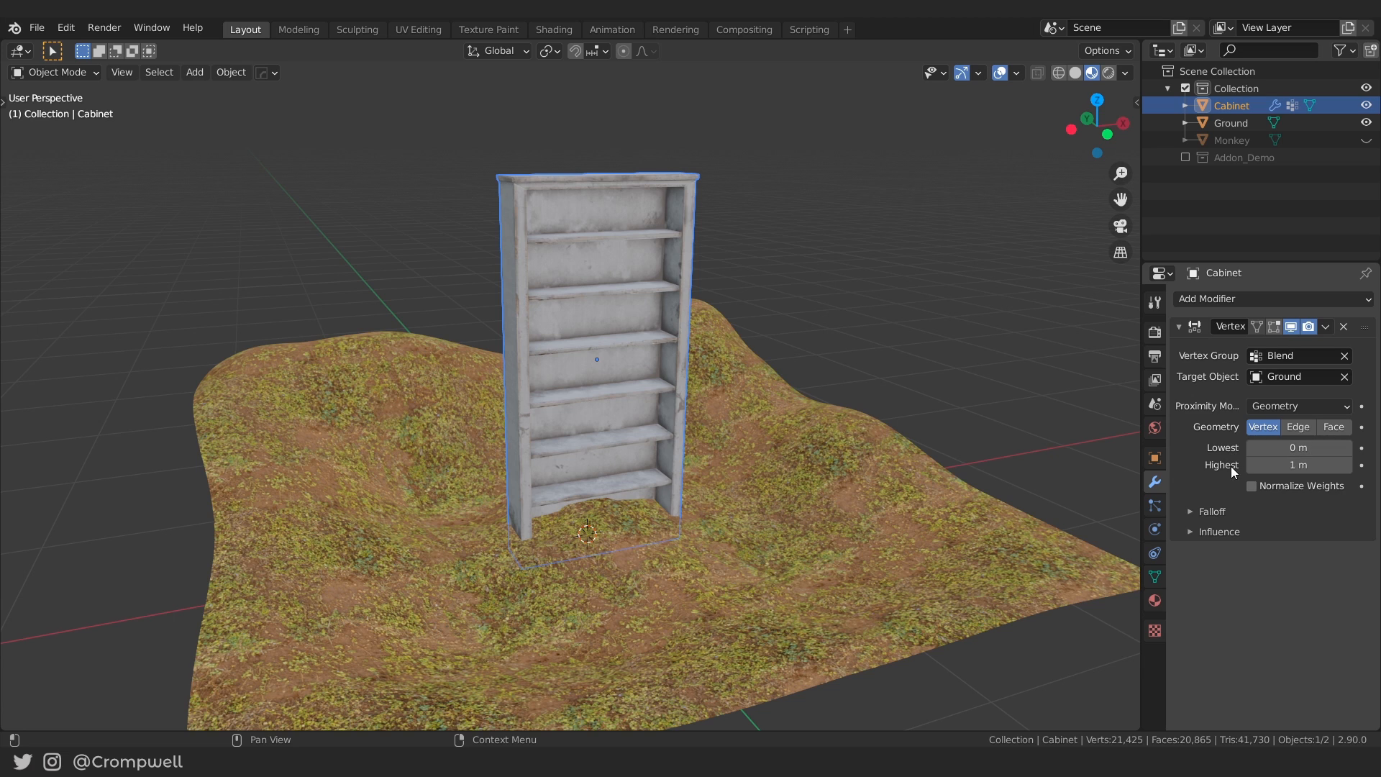
{"action": "left_click", "coordinate": [1284, 448]}
{"action": "type", "text": "0.5"}
{"action": "key", "text": "Tab"}
{"action": "type", "text": "0.05"}
{"action": "key", "text": "Return"}
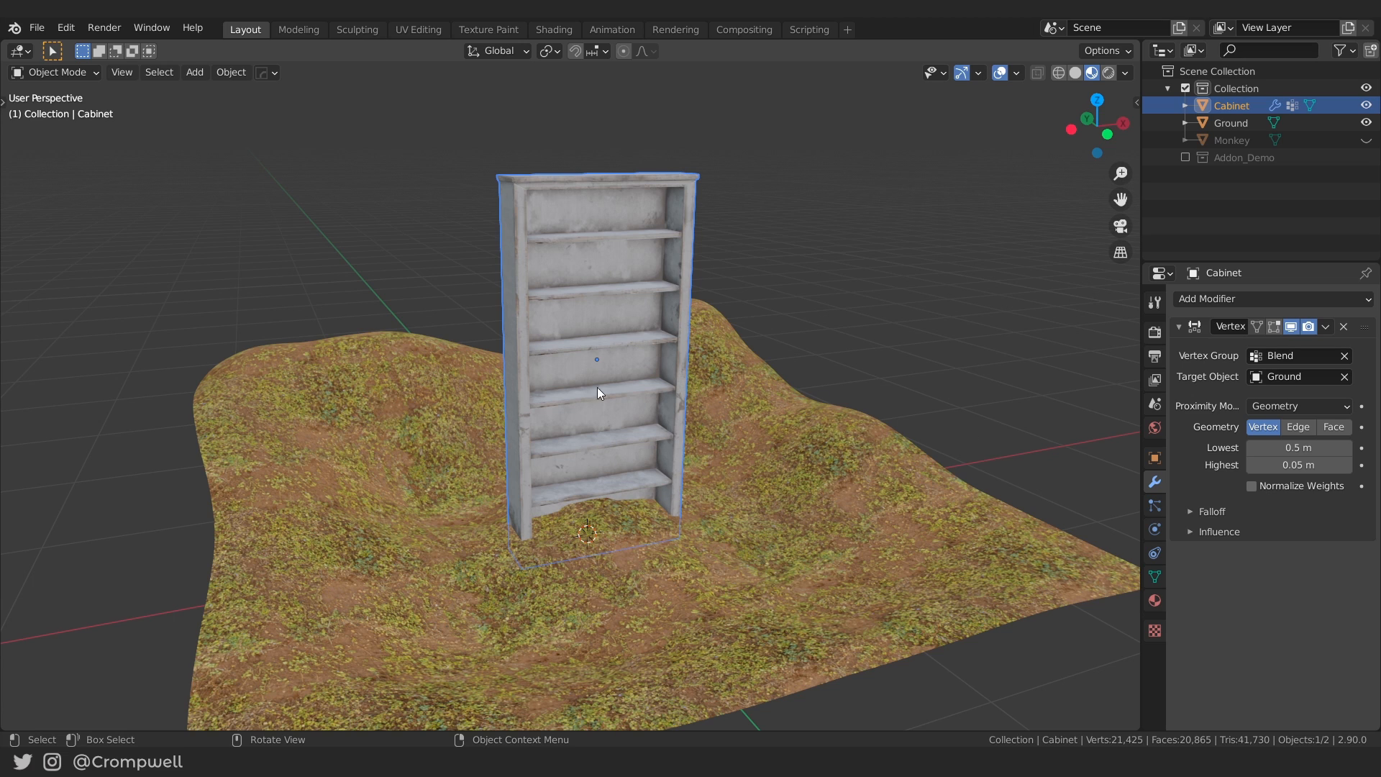
Switch the cabinet to Weight Paint mode and frame the weight gradient around its base.
{"action": "left_click", "coordinate": [56, 72]}
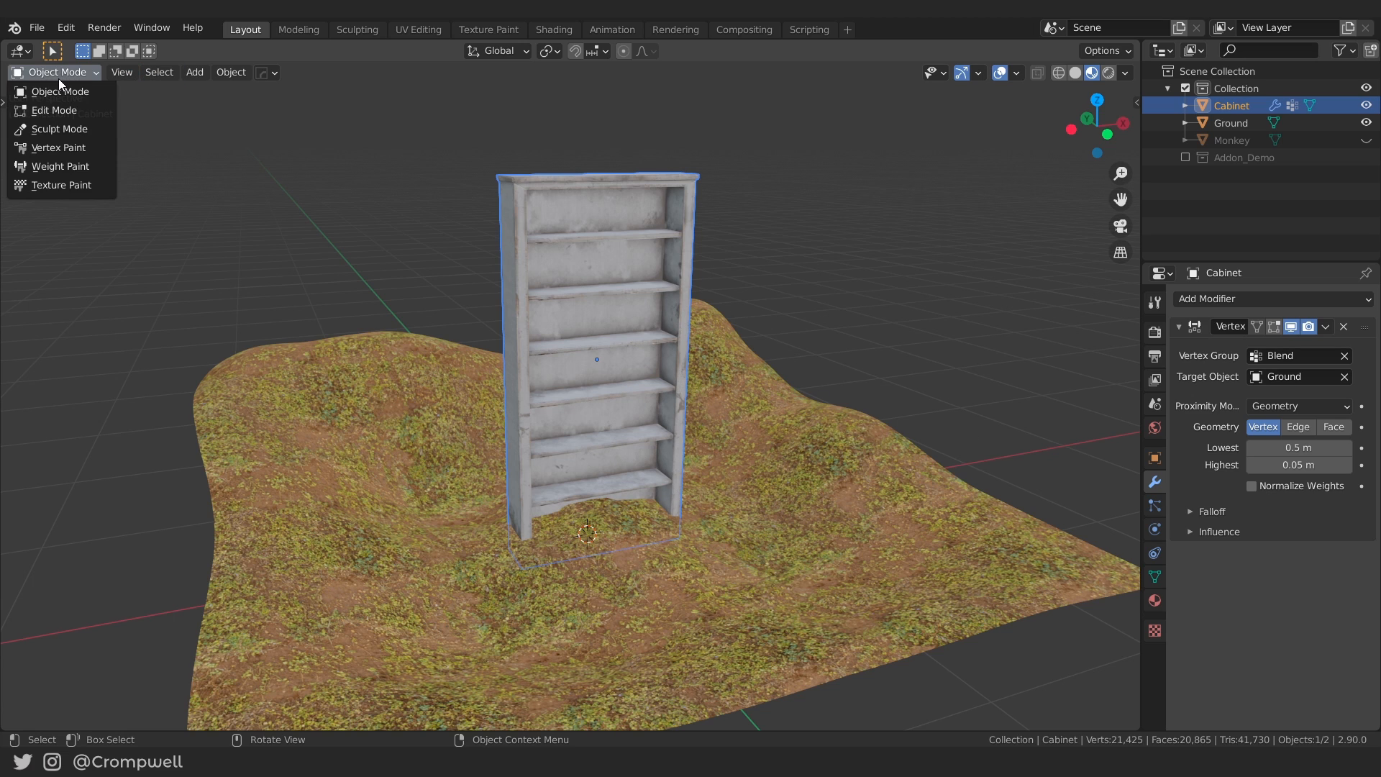
{"action": "left_click", "coordinate": [52, 167]}
{"action": "scroll", "coordinate": [659, 449], "scroll_direction": "up", "scroll_amount": 5}
{"action": "mouse_move", "coordinate": [658, 449]}
{"action": "middle_mouse_down"}
{"action": "mouse_move", "coordinate": [639, 445]}
{"action": "mouse_move", "coordinate": [654, 408]}
{"action": "middle_mouse_up"}
{"action": "scroll", "coordinate": [640, 445], "scroll_direction": "down", "scroll_amount": 2}
{"action": "scroll", "coordinate": [659, 450], "scroll_direction": "down", "scroll_amount": 5}
{"action": "scroll", "coordinate": [654, 408], "scroll_direction": "up", "scroll_amount": 3}
{"action": "middle_click_drag", "start_coordinate": [587, 369], "coordinate": [580, 446]}
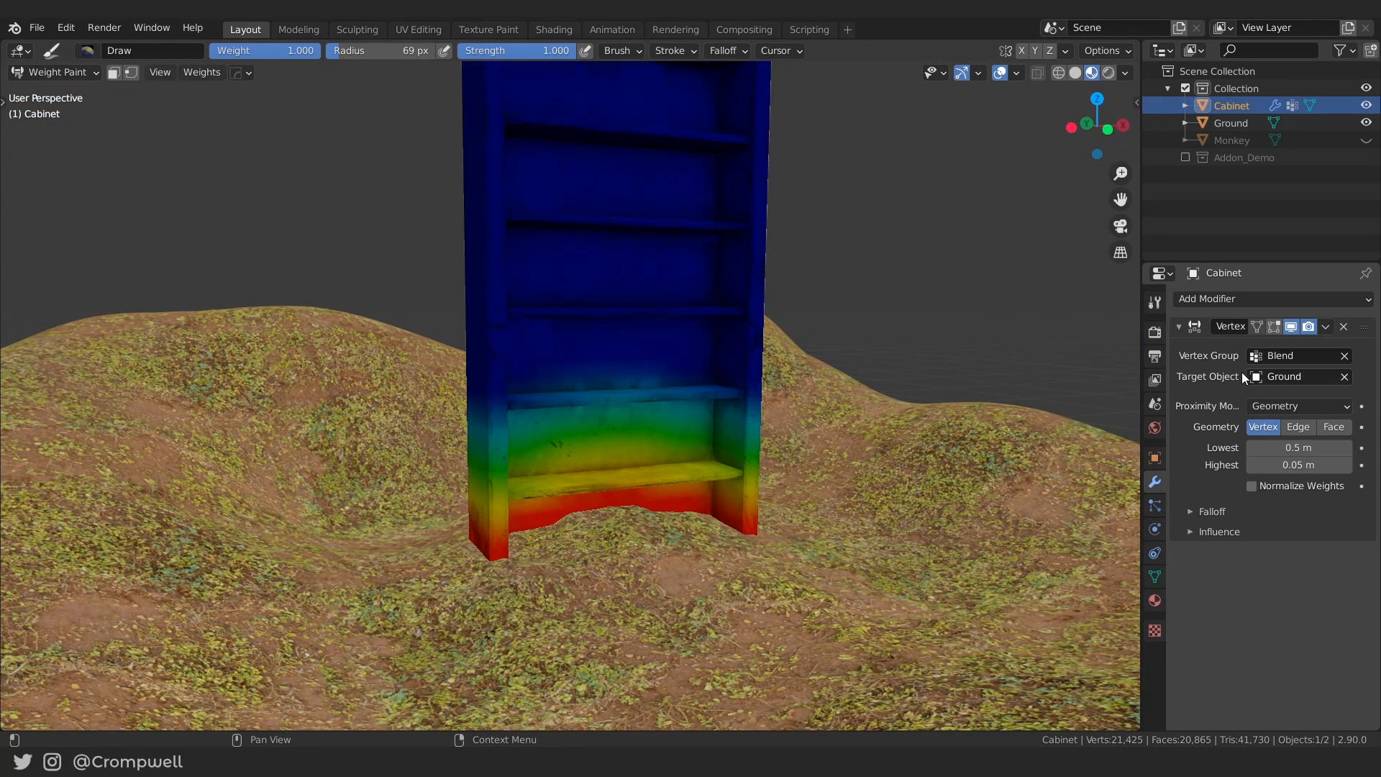
Toggle the proximity modifier's viewport display and examine the cabinet's weights from above and below the ground.
{"action": "left_click", "coordinate": [1286, 325]}
{"action": "left_click", "coordinate": [1287, 326]}
{"action": "left_click", "coordinate": [1287, 326]}
{"action": "left_click", "coordinate": [1287, 326]}
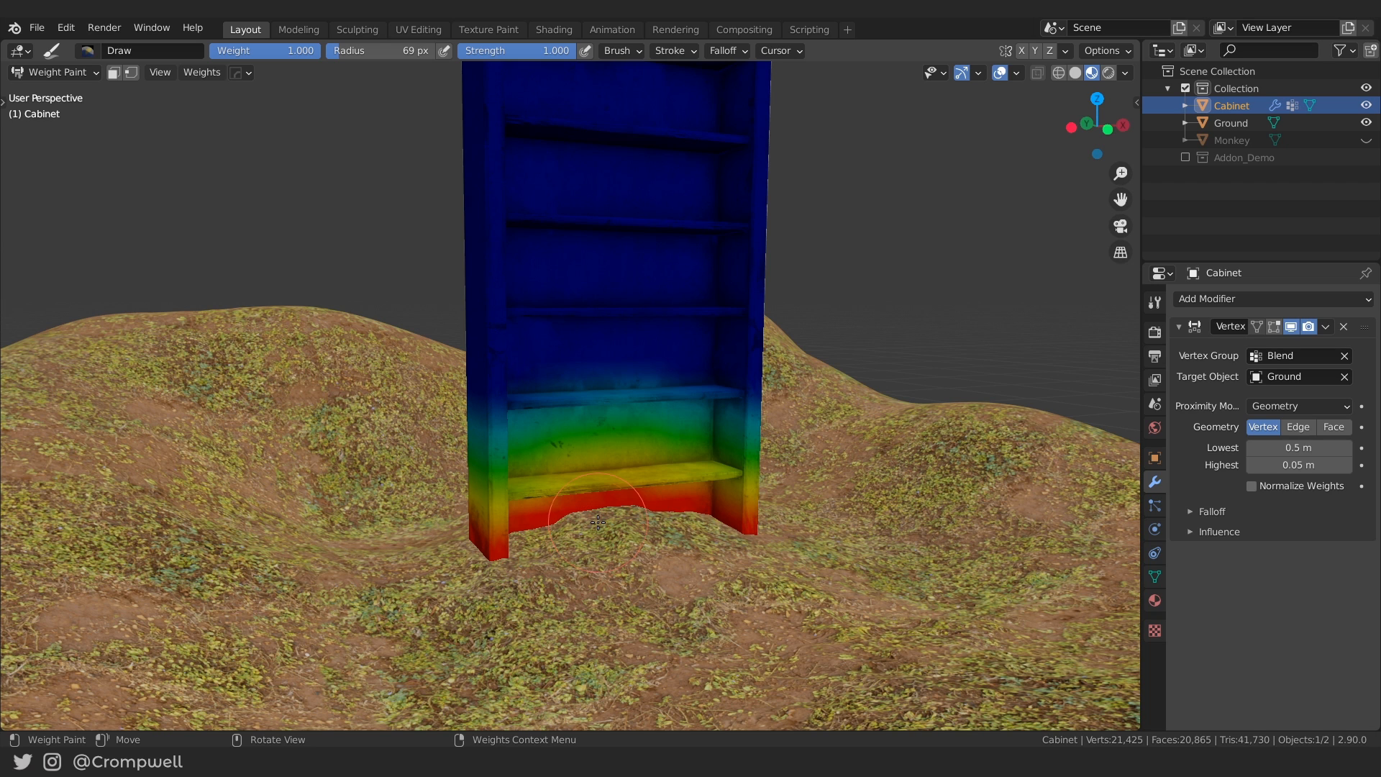
{"action": "middle_click_drag", "start_coordinate": [566, 553], "coordinate": [530, 534]}
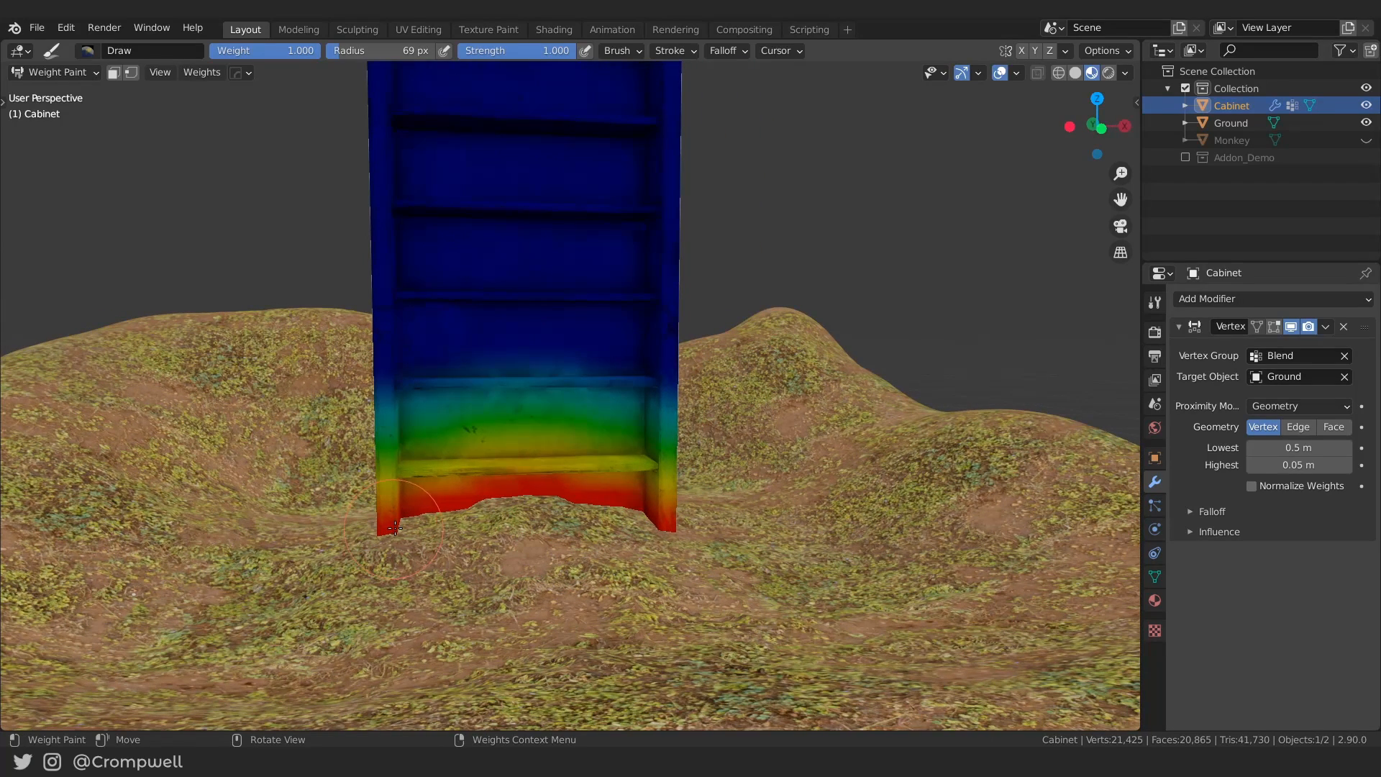
{"action": "middle_click_drag", "start_coordinate": [608, 495], "coordinate": [624, 500]}
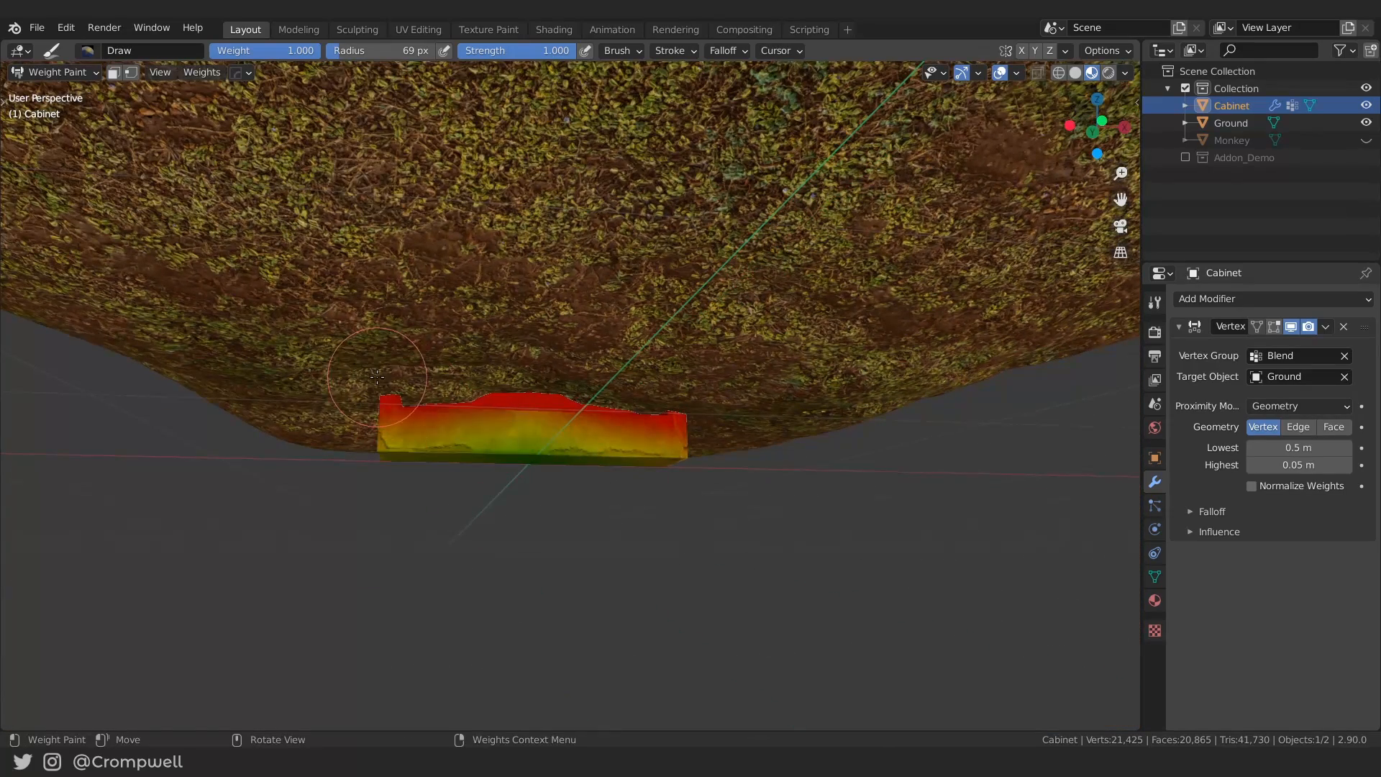
{"action": "middle_click_drag", "start_coordinate": [547, 403], "coordinate": [503, 432]}
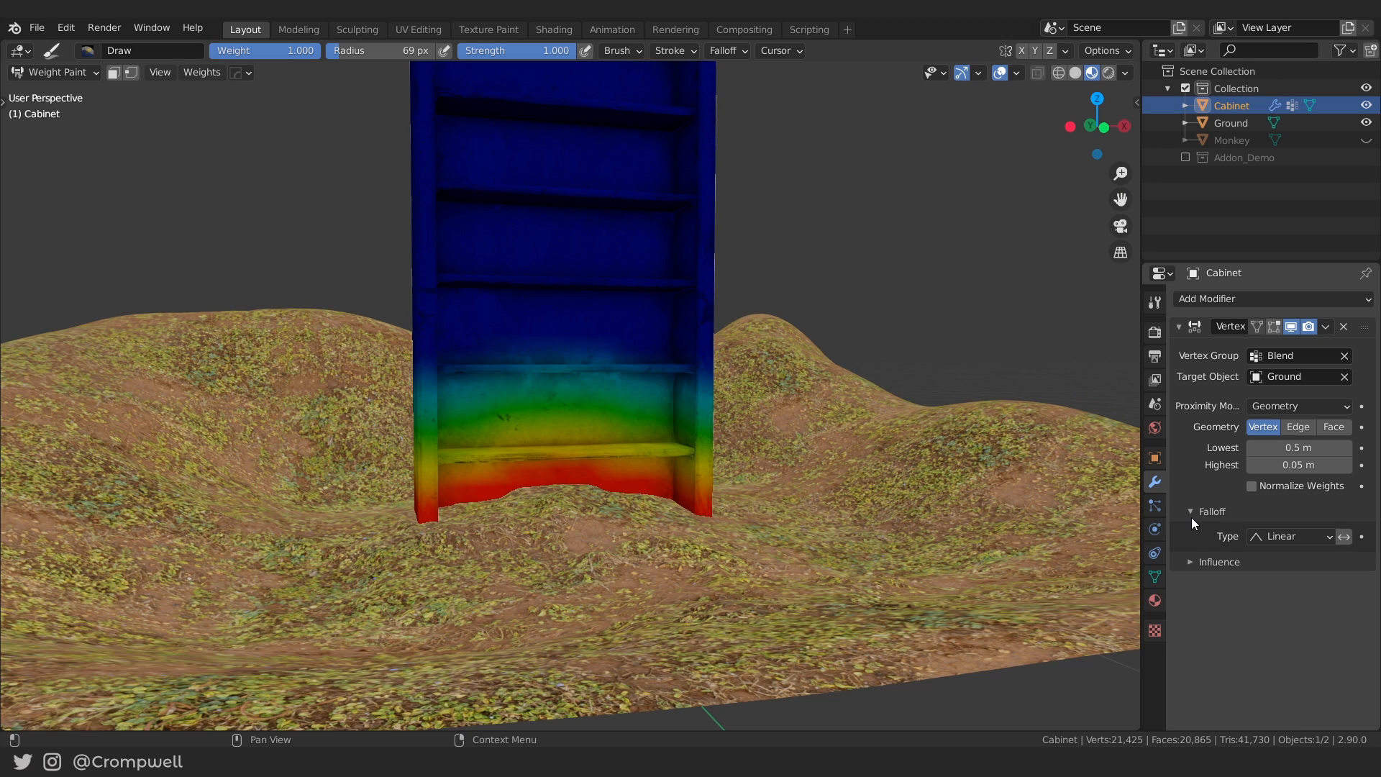
Compare the Linear and Sharp falloff types on the proximity modifier and set the falloff to Sharp.
{"action": "left_click", "coordinate": [1279, 536]}
{"action": "left_click", "coordinate": [1276, 572]}
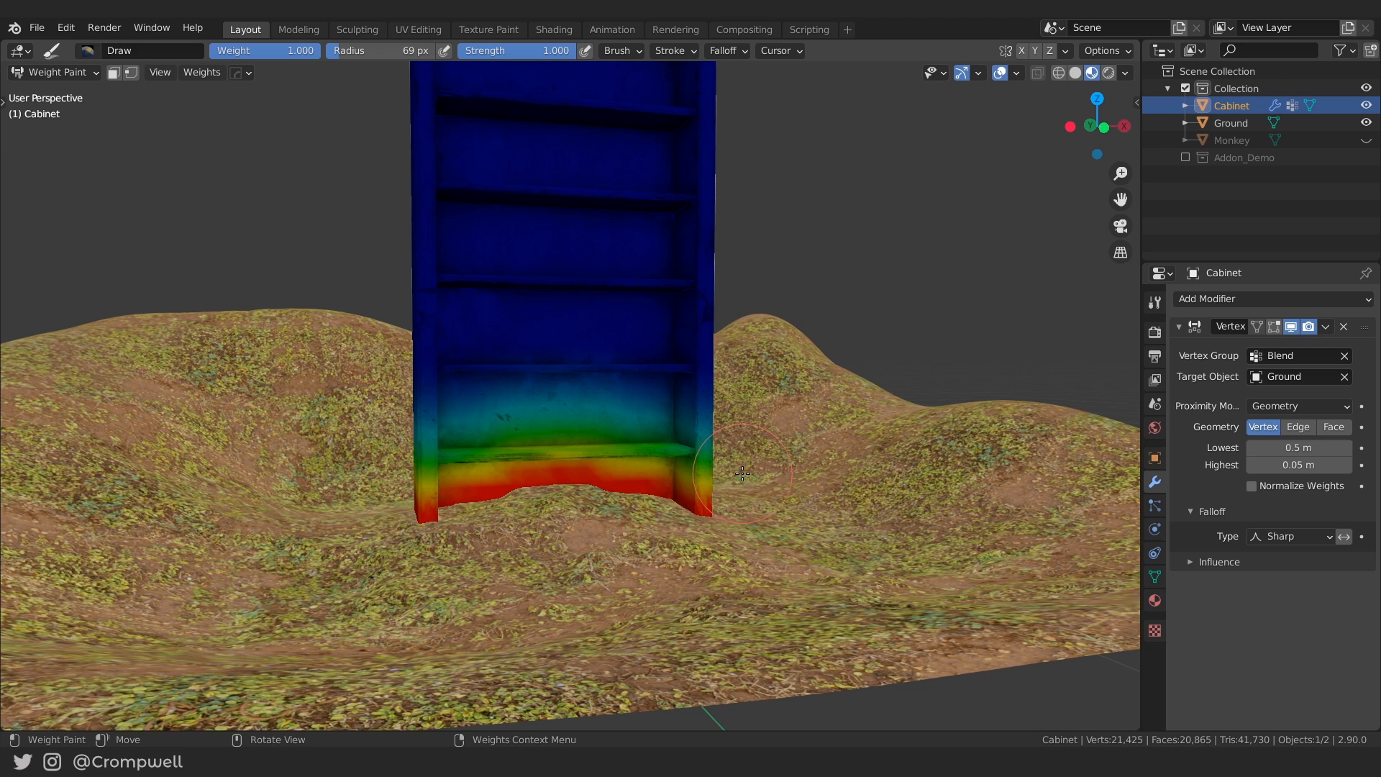
{"action": "left_click", "coordinate": [1260, 537]}
{"action": "left_click", "coordinate": [1270, 551]}
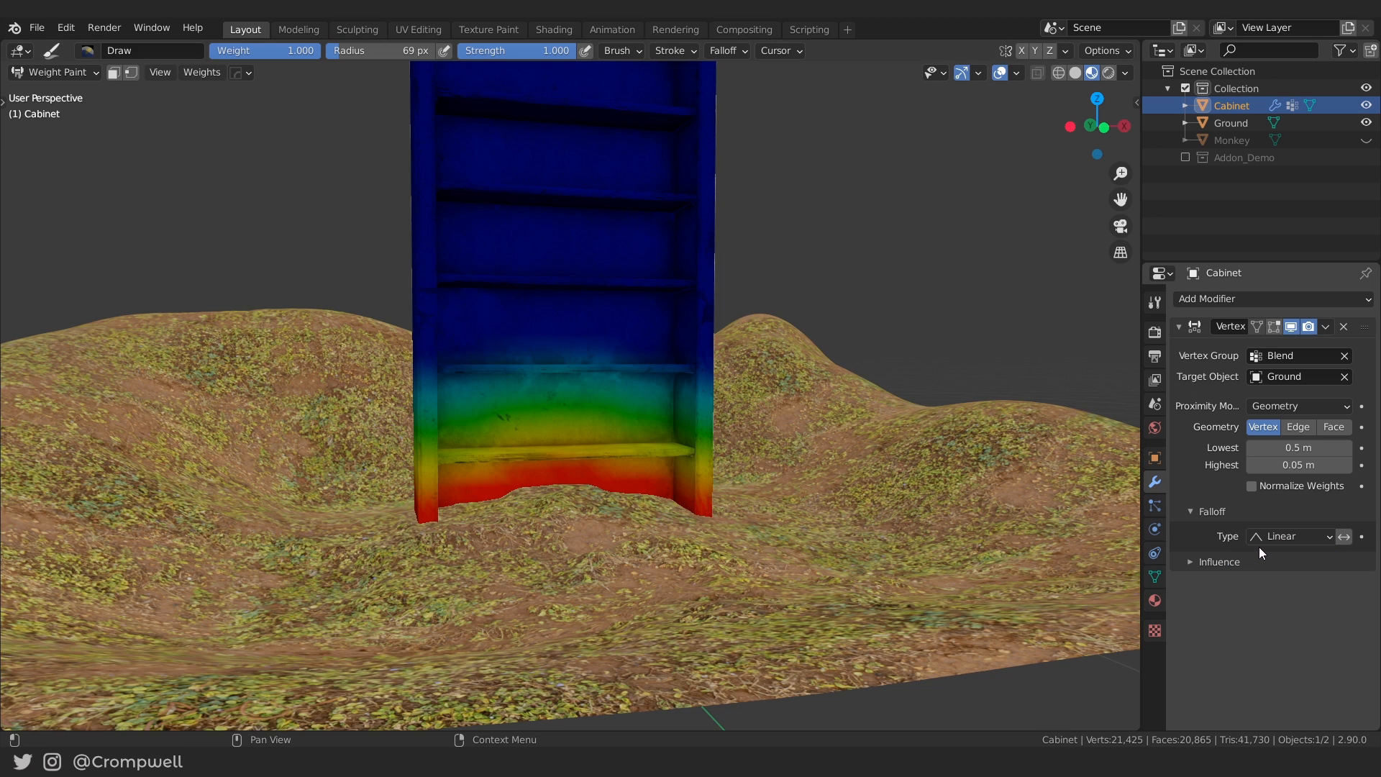
{"action": "left_click", "coordinate": [1258, 538]}
{"action": "left_click", "coordinate": [1258, 538]}
{"action": "left_click", "coordinate": [1268, 533]}
{"action": "left_click", "coordinate": [1270, 574]}
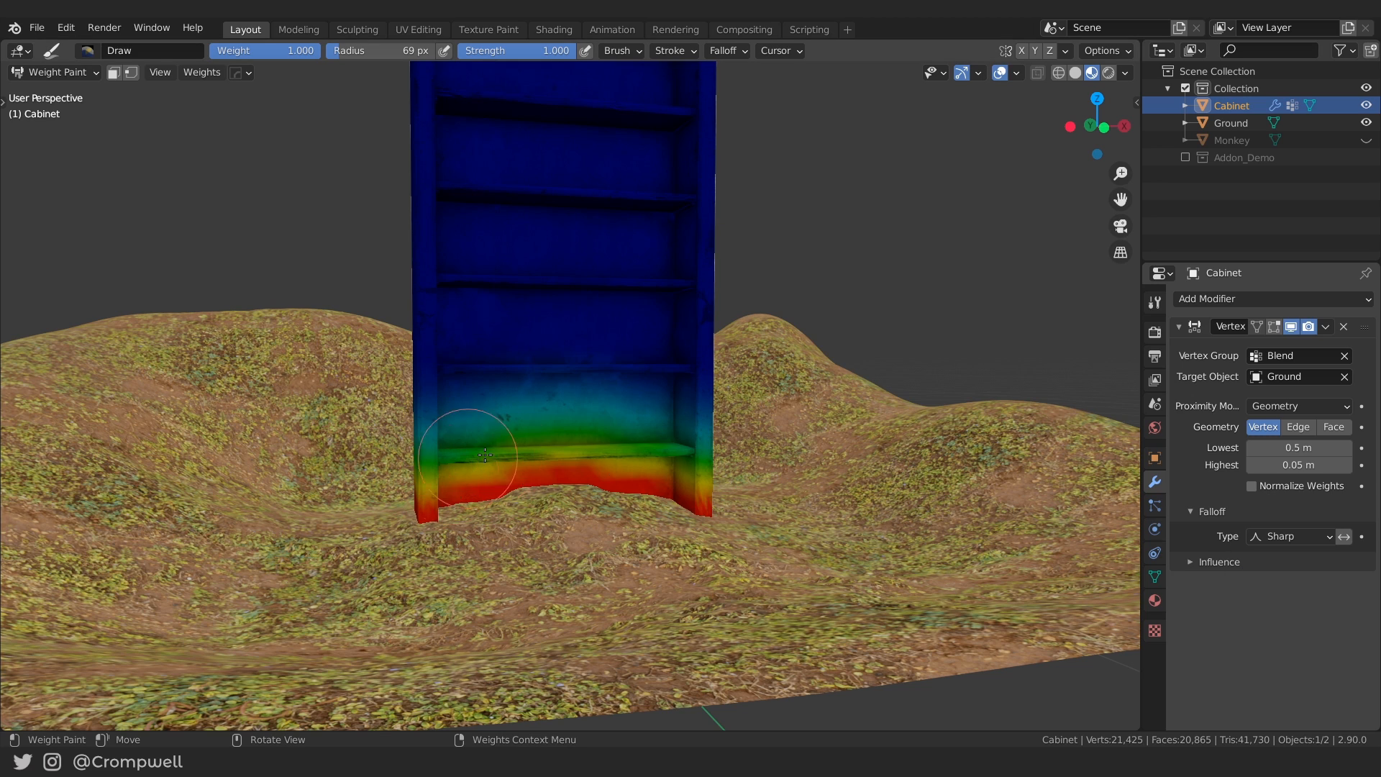
Set the proximity modifier's falloff type to Linear and collapse its settings.
{"action": "left_click", "coordinate": [1297, 539]}
{"action": "left_click", "coordinate": [1262, 555]}
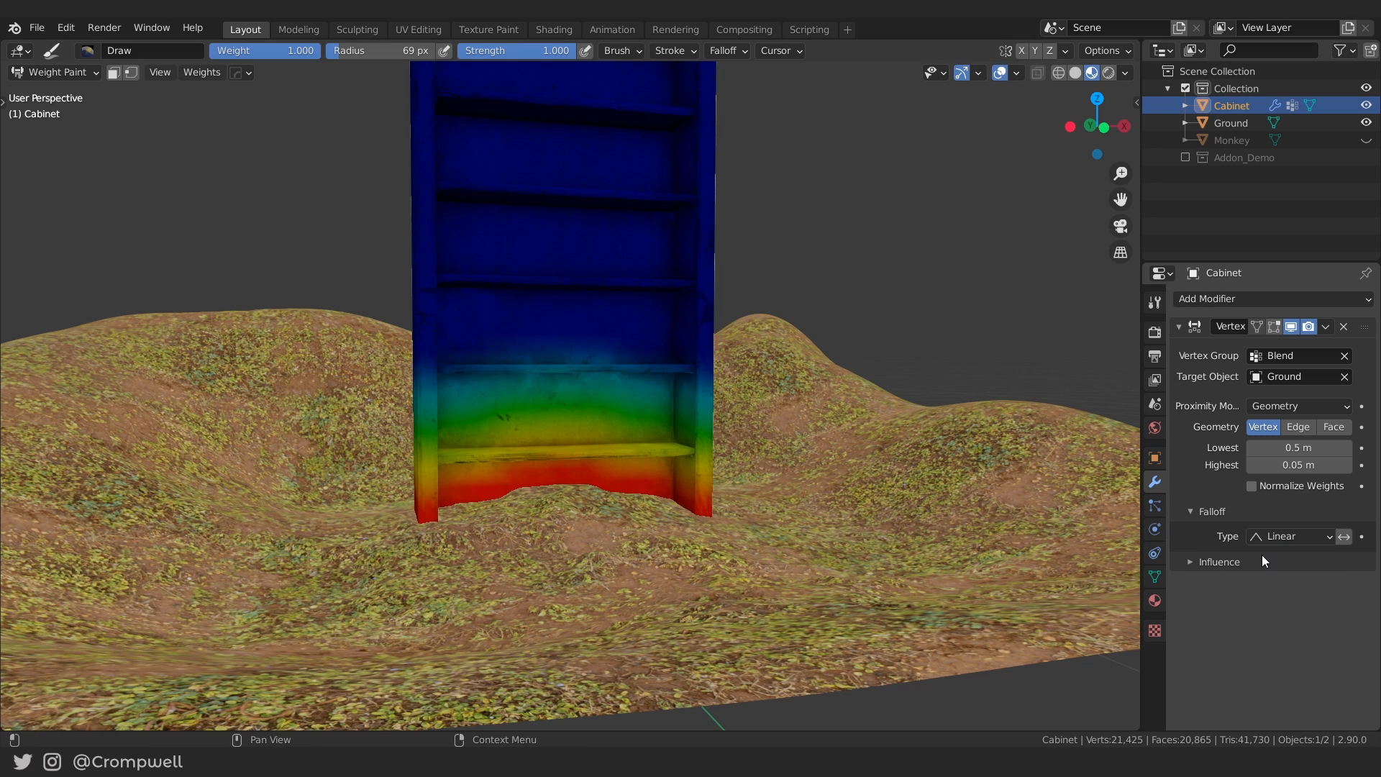
{"action": "left_click", "coordinate": [1190, 511]}
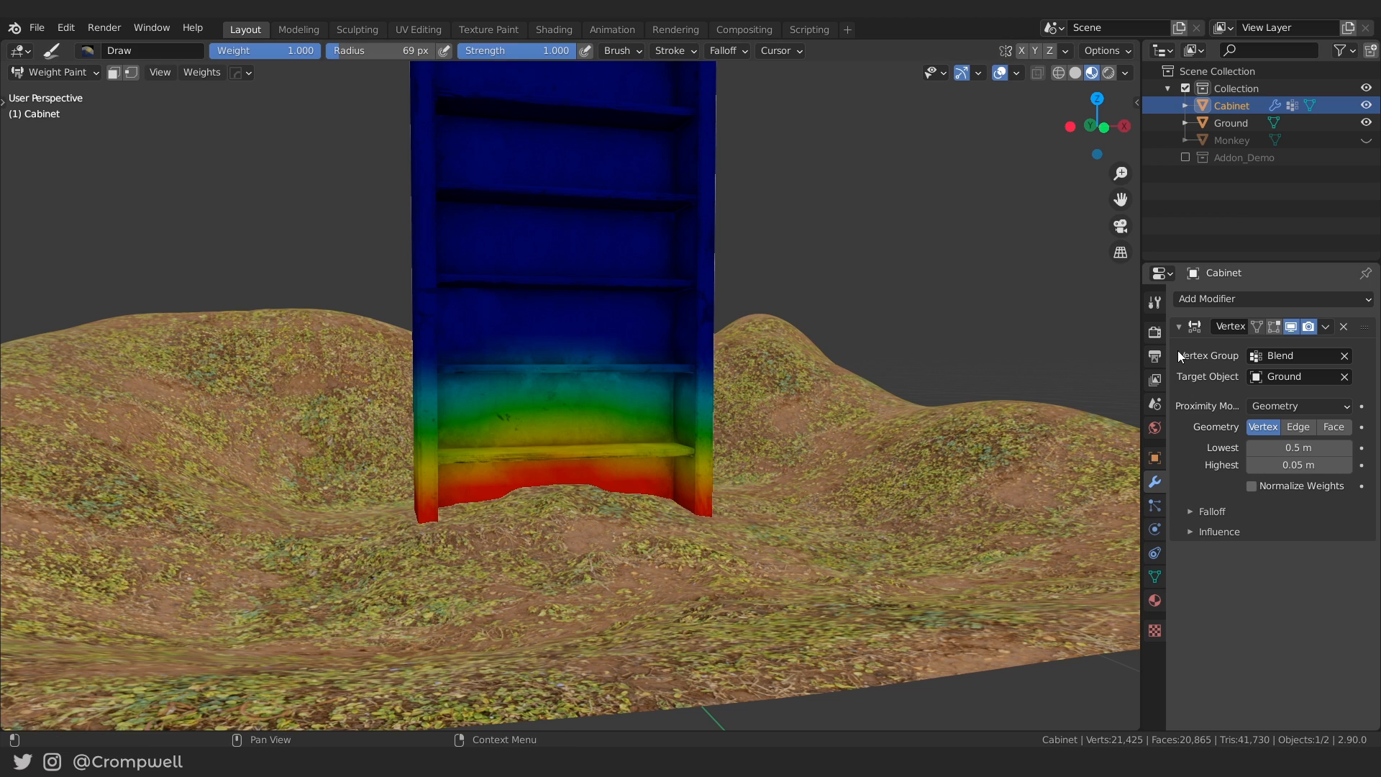
{"action": "left_click", "coordinate": [1178, 326]}
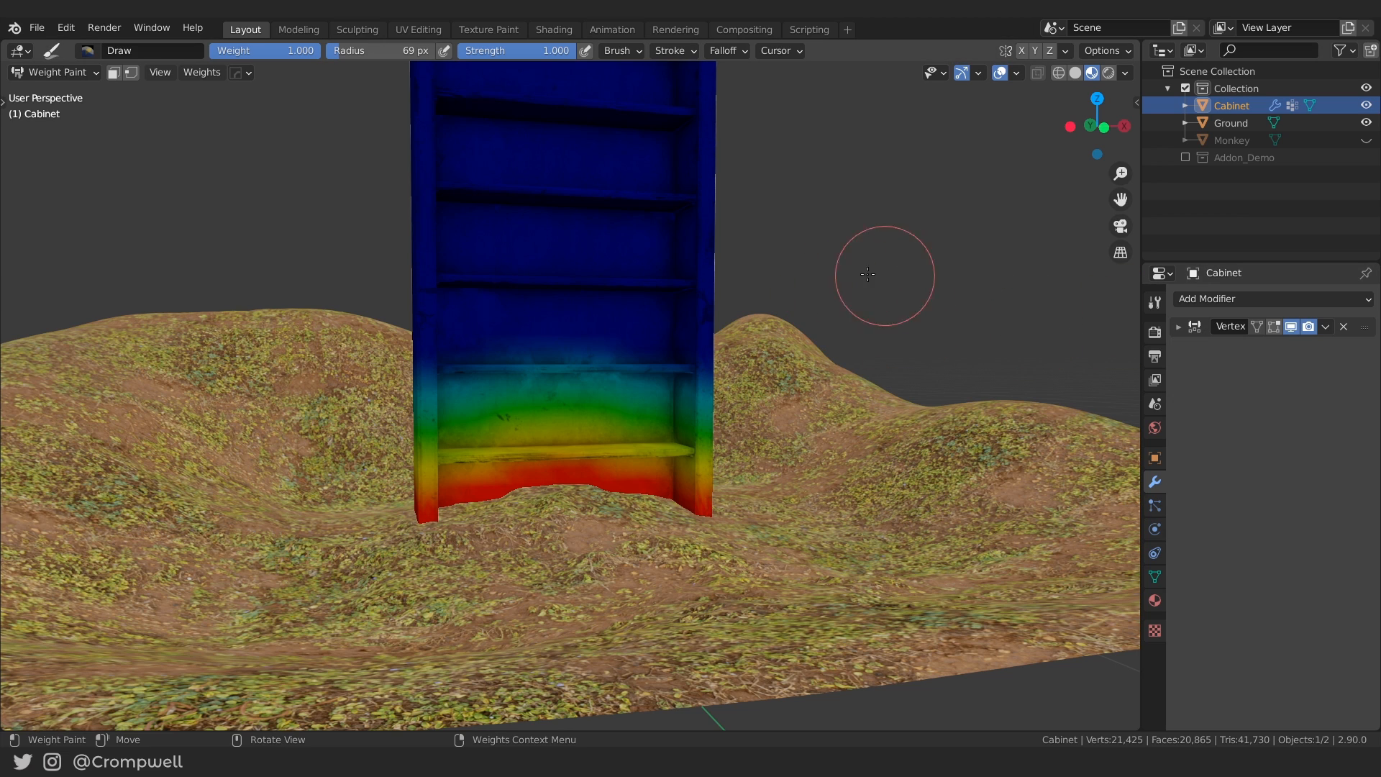
Return the cabinet from Weight Paint to Object Mode.
{"action": "left_click", "coordinate": [40, 73]}
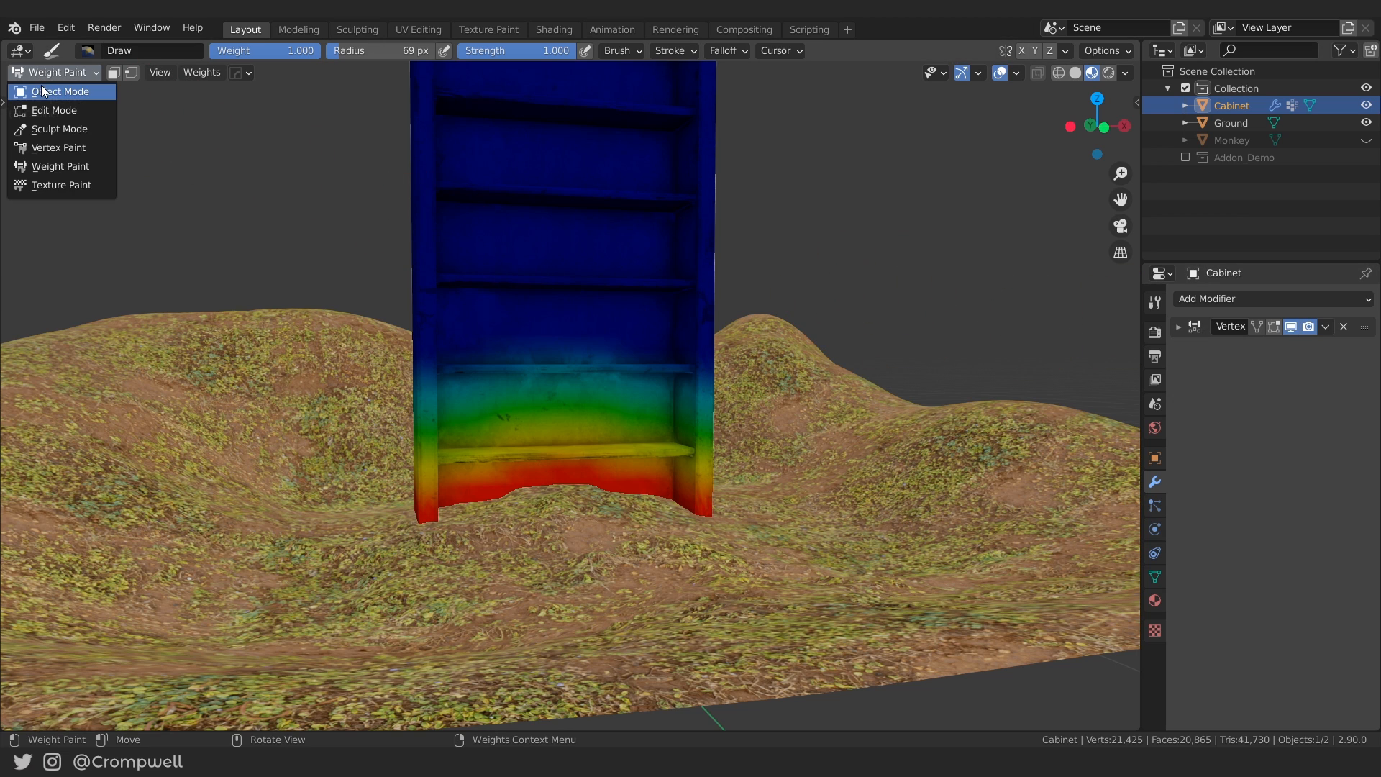
{"action": "left_click", "coordinate": [41, 86]}
{"action": "scroll", "coordinate": [515, 301], "scroll_direction": "down", "scroll_amount": 5}
{"action": "middle_click_drag", "start_coordinate": [515, 300], "coordinate": [622, 383]}
{"action": "scroll", "coordinate": [622, 383], "scroll_direction": "up", "scroll_amount": 3}
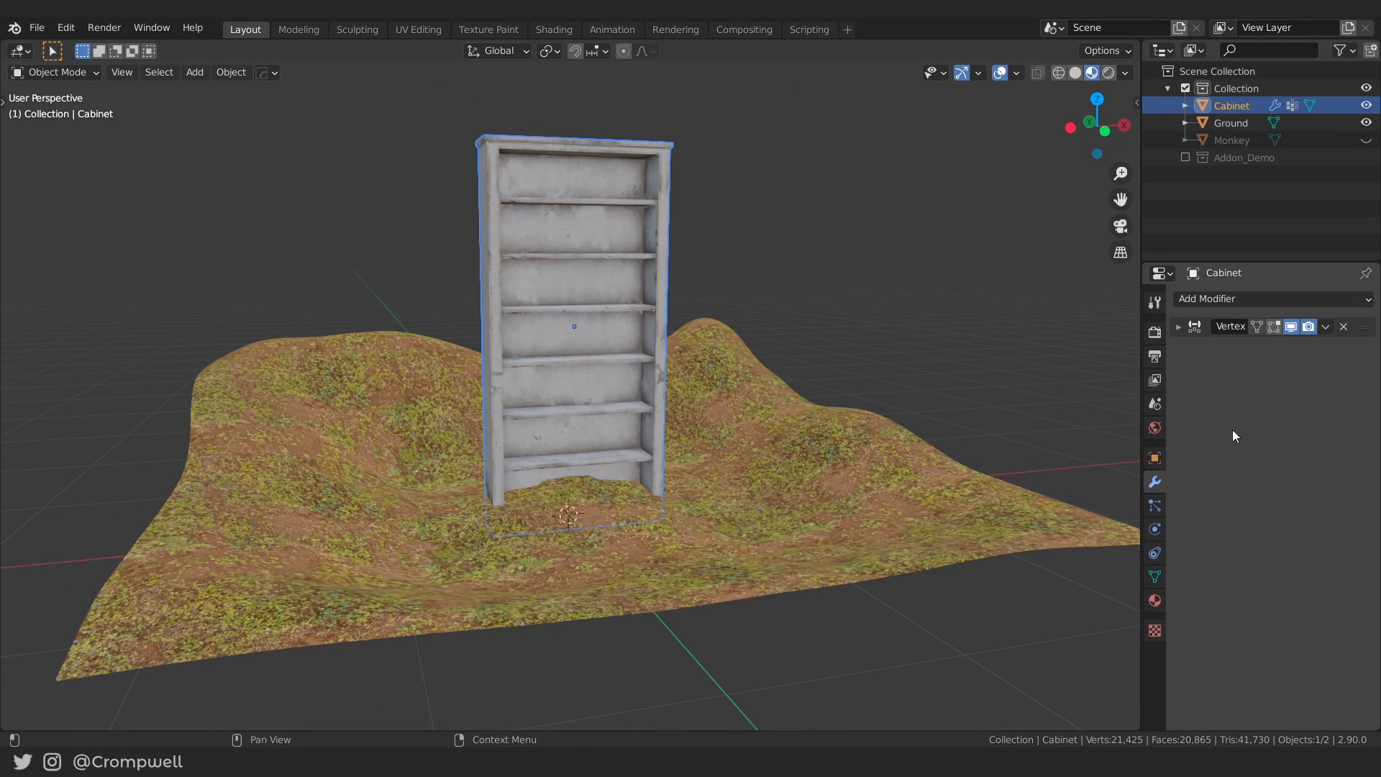
Add a Data Transfer modifier to the cabinet with Ground as the source and Blend as the vertex group.
{"action": "left_click", "coordinate": [1216, 300]}
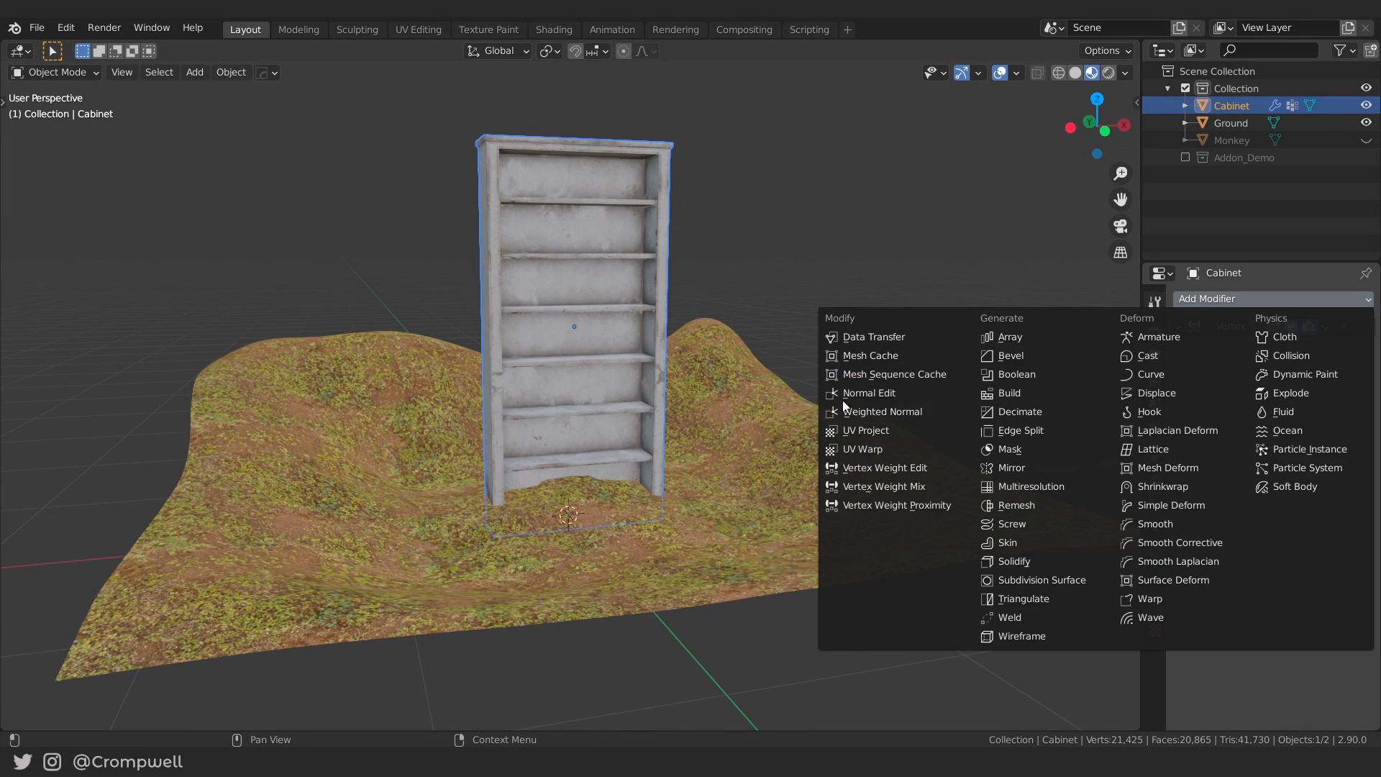
{"action": "left_click", "coordinate": [852, 336]}
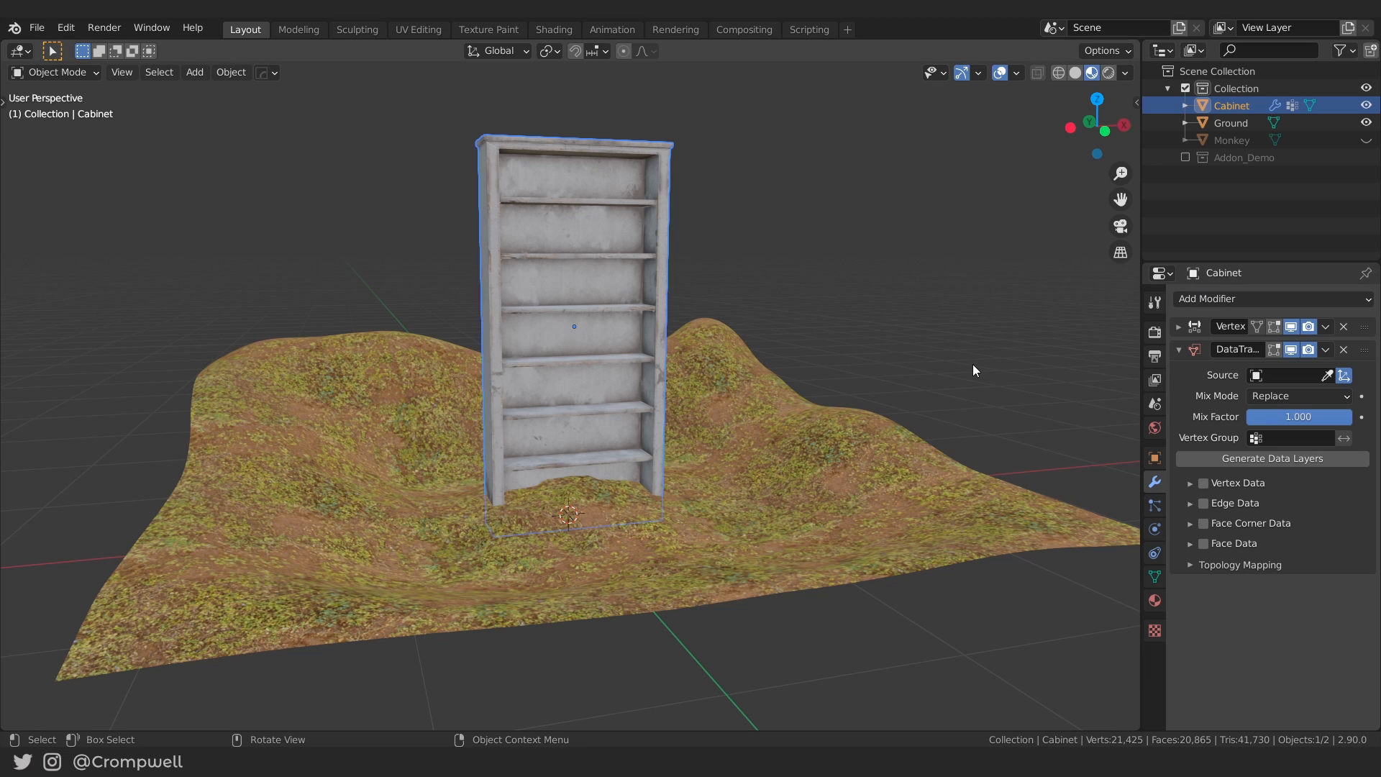
{"action": "left_click", "coordinate": [1327, 375]}
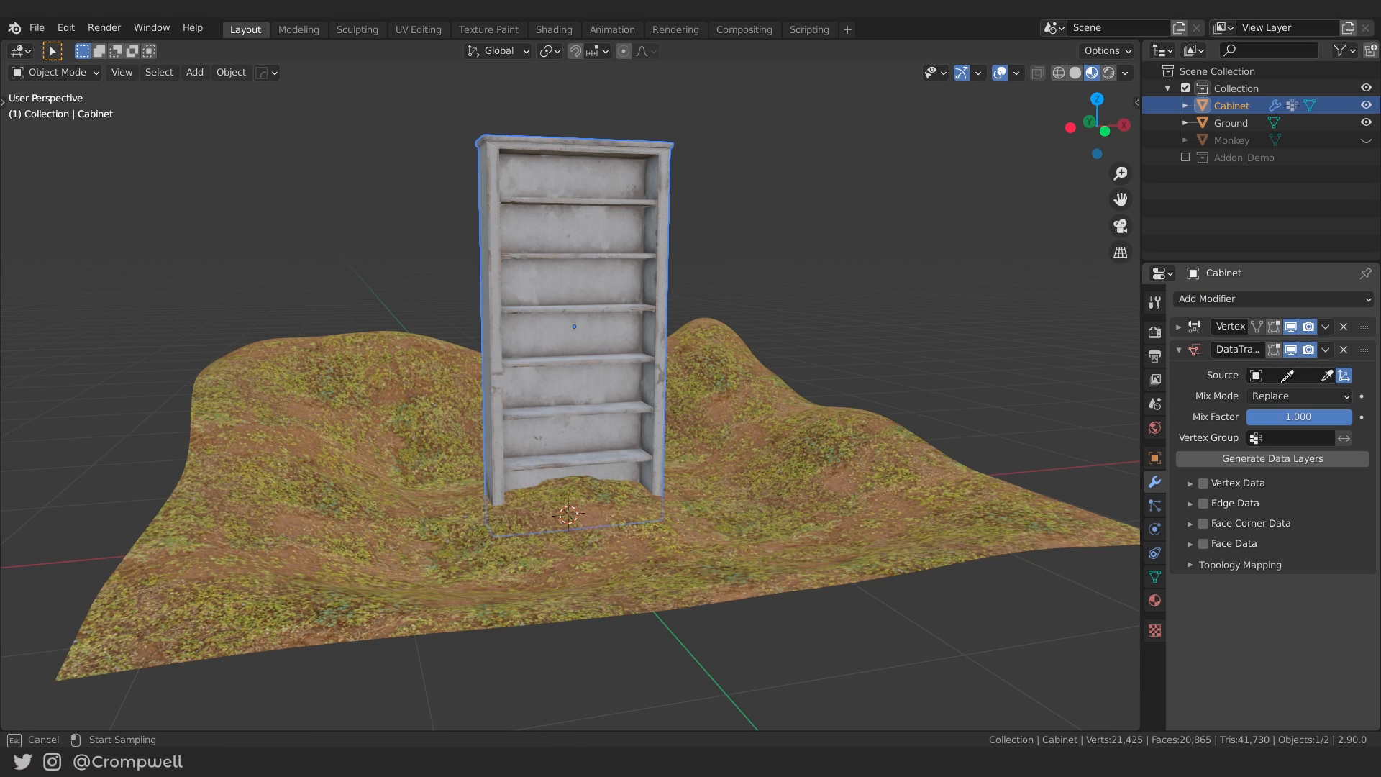
{"action": "left_click", "coordinate": [790, 400]}
{"action": "left_click", "coordinate": [1266, 438]}
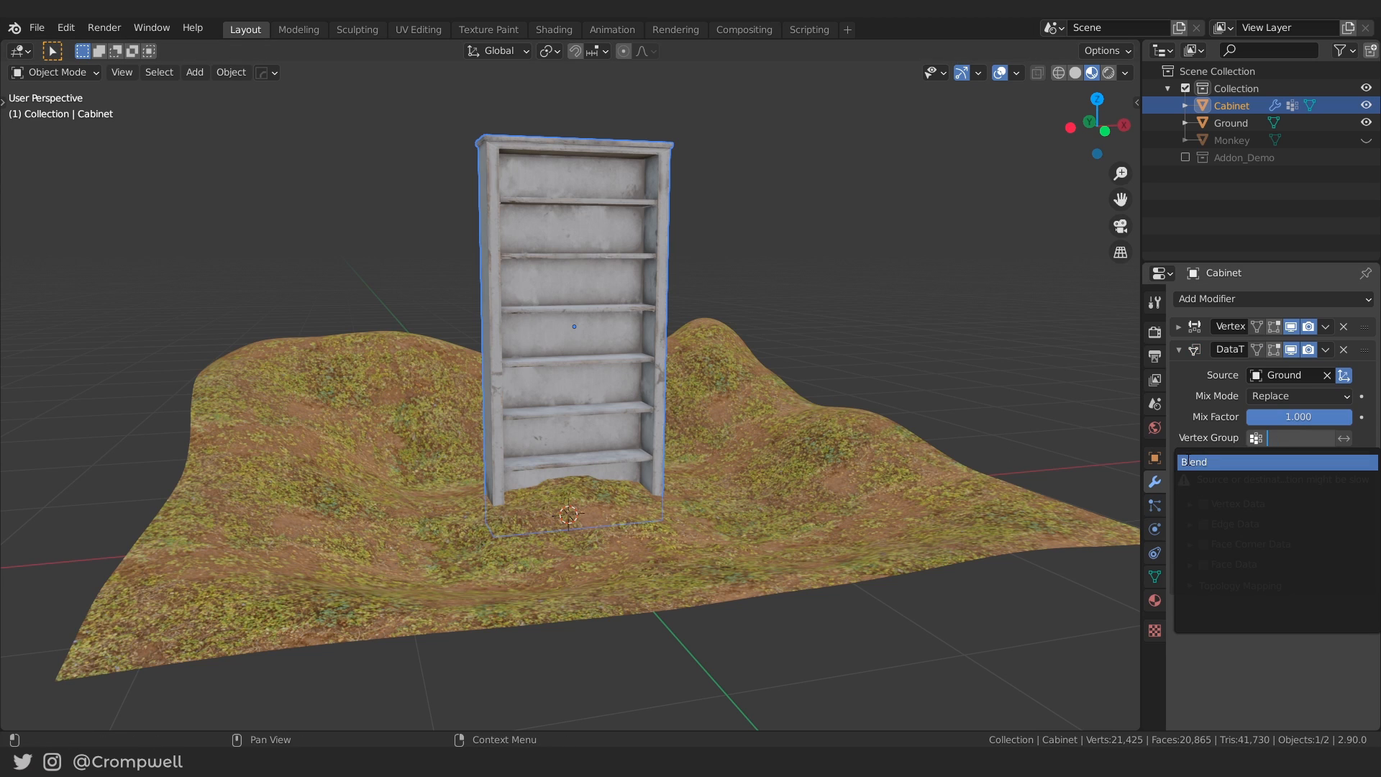
{"action": "left_click", "coordinate": [1189, 461]}
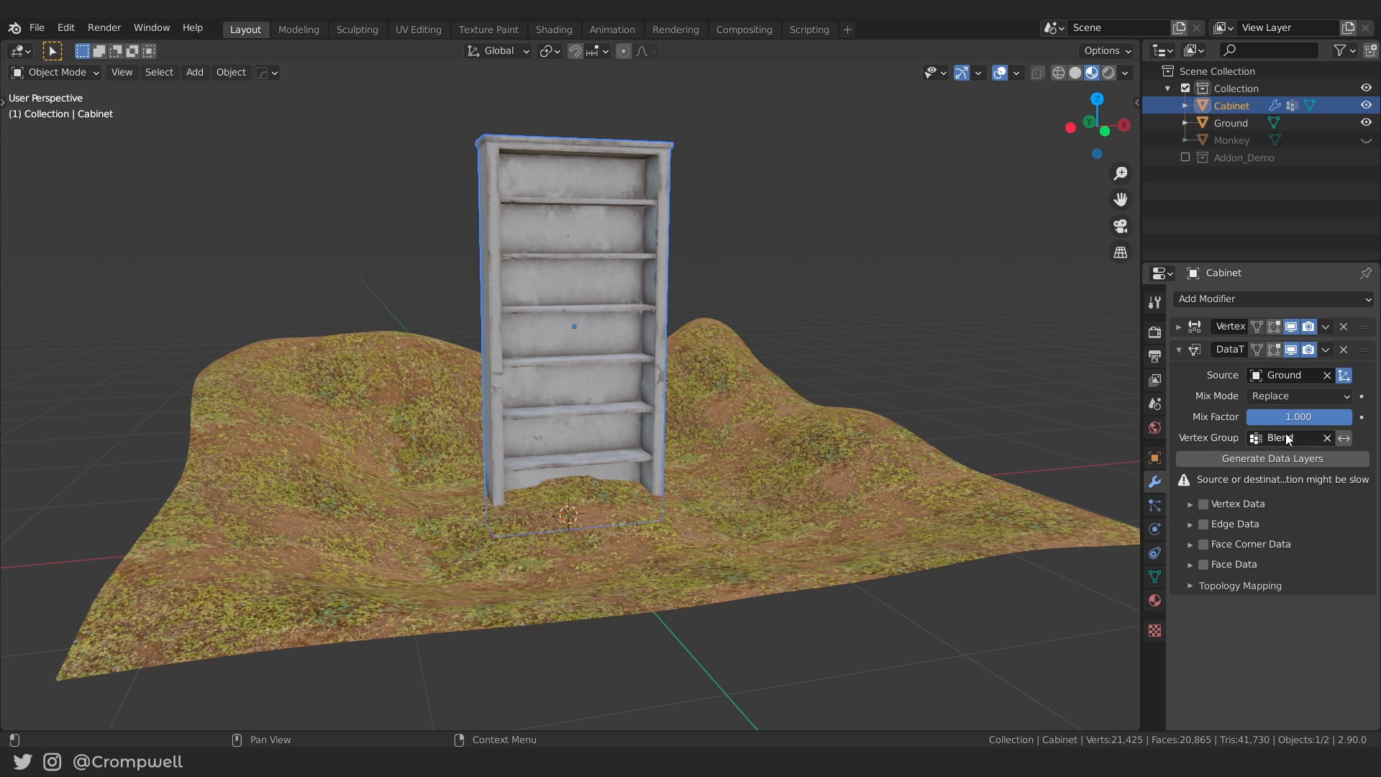
Enable face corner data with Custom Normals on the Data Transfer modifier, mapped by Nearest Corner And Best Matching Face Normal.
{"action": "left_click", "coordinate": [1204, 544]}
{"action": "left_click", "coordinate": [1189, 545]}
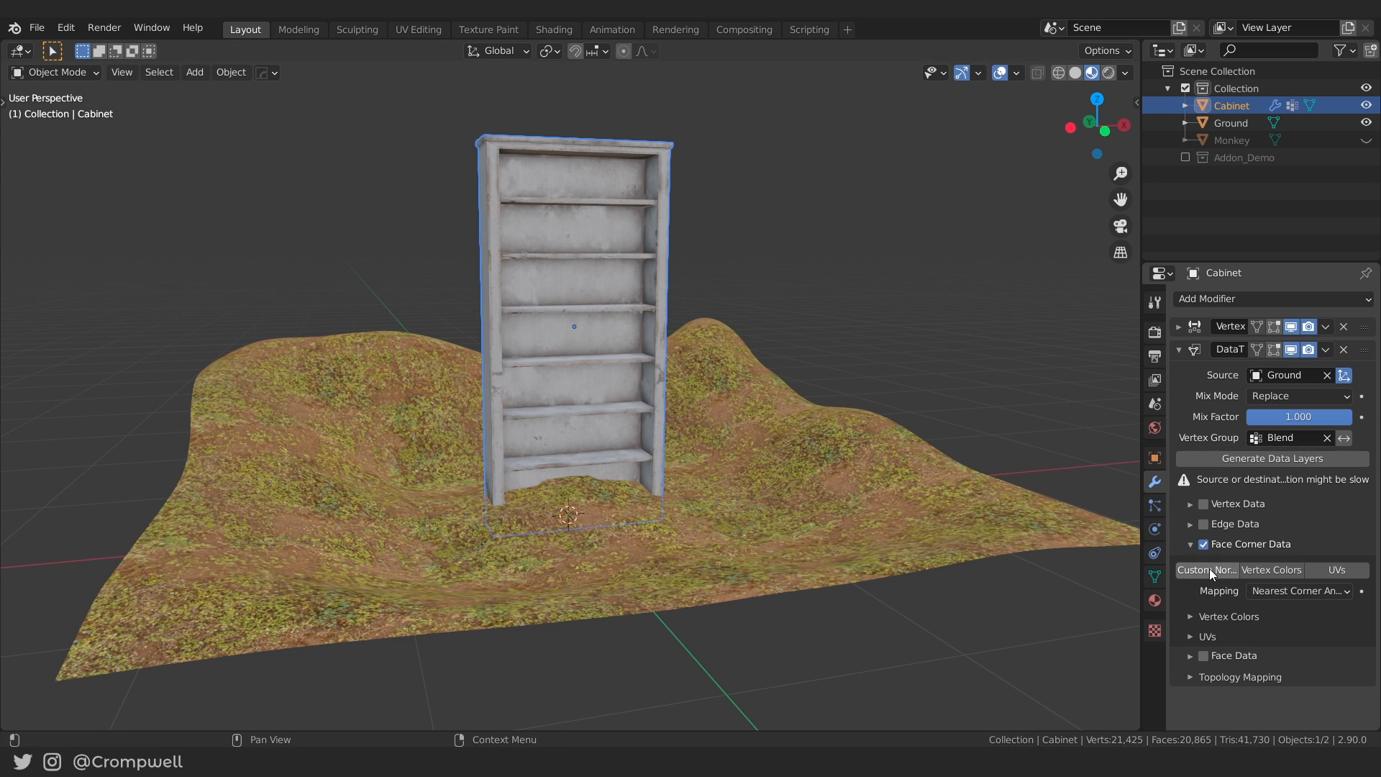
{"action": "left_click", "coordinate": [1210, 569]}
{"action": "left_click", "coordinate": [1287, 591]}
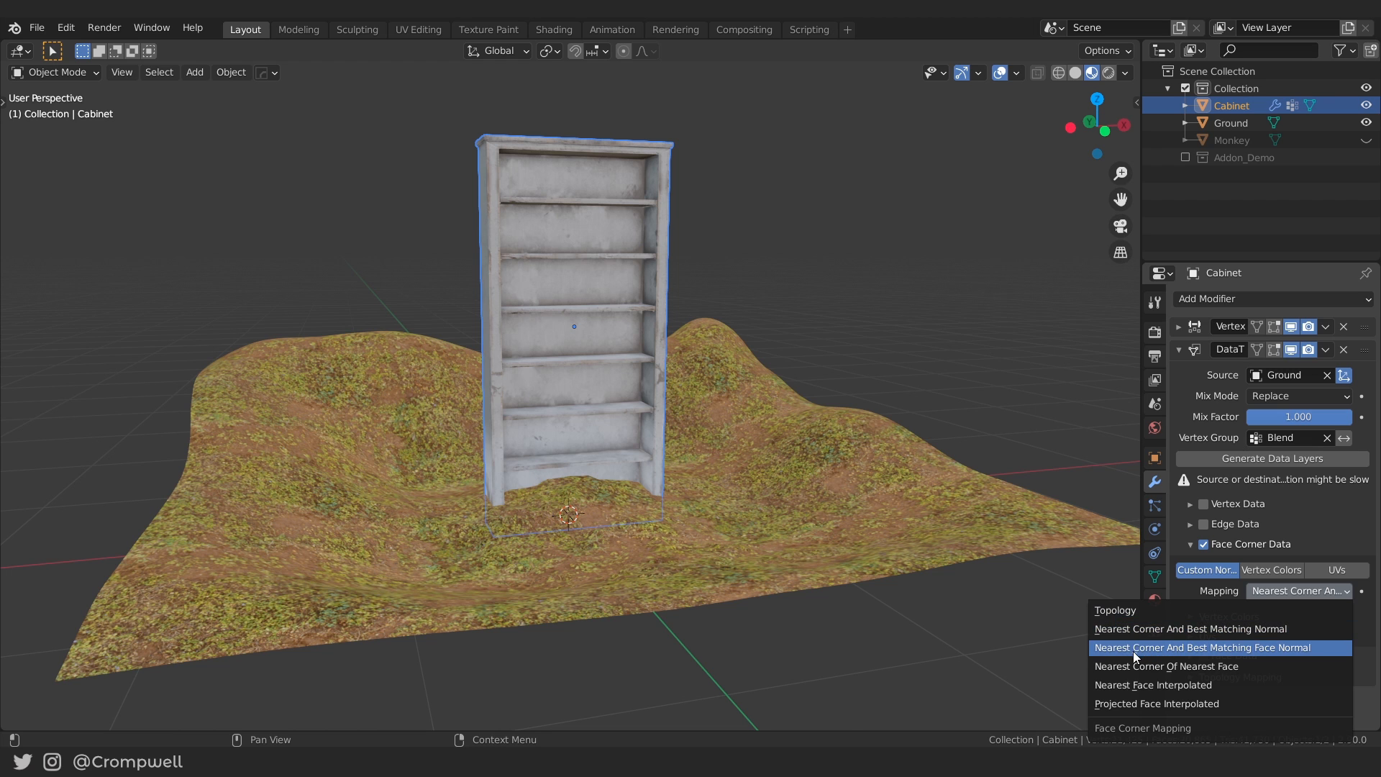
{"action": "left_click", "coordinate": [1283, 653]}
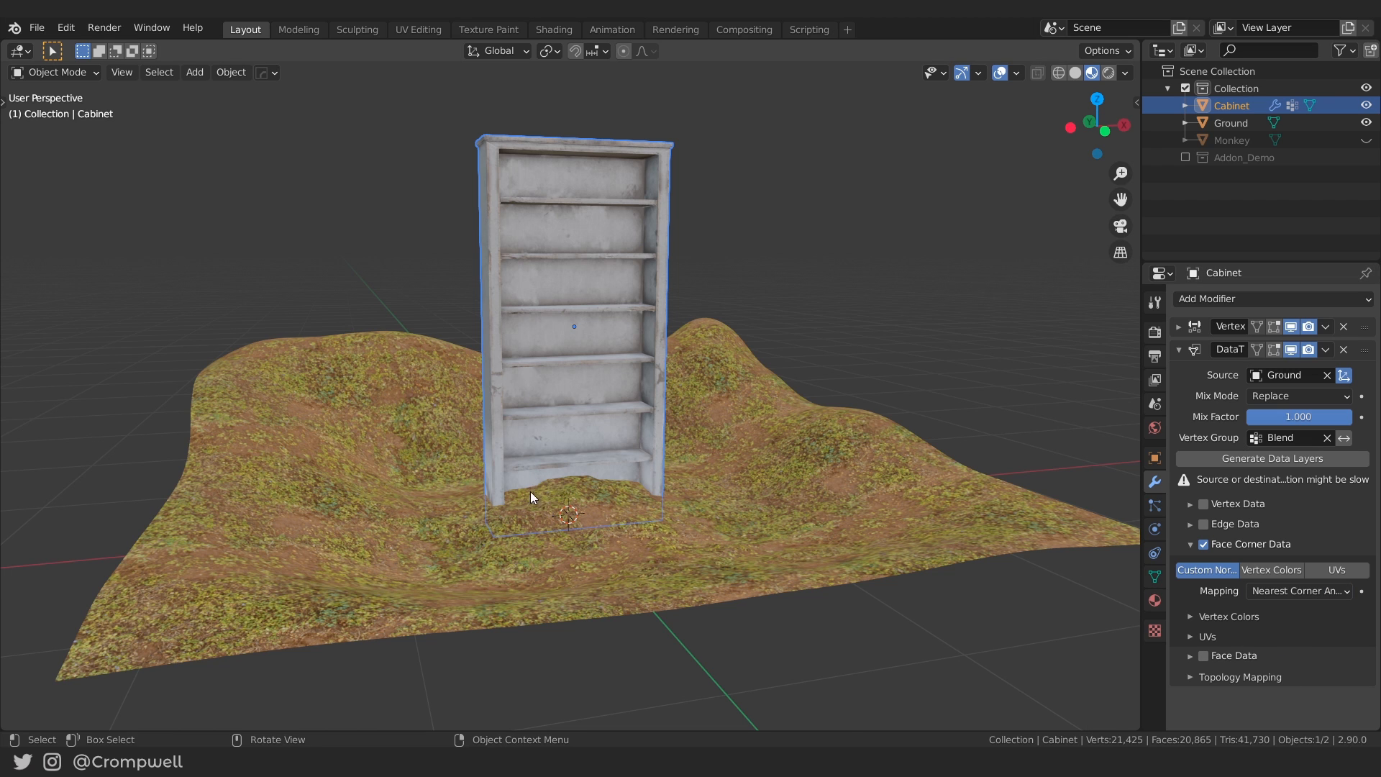
Switch the viewport to Solid shading and deselect the cabinet to inspect the shading around its base.
{"action": "scroll", "coordinate": [530, 492], "scroll_direction": "up", "scroll_amount": 4}
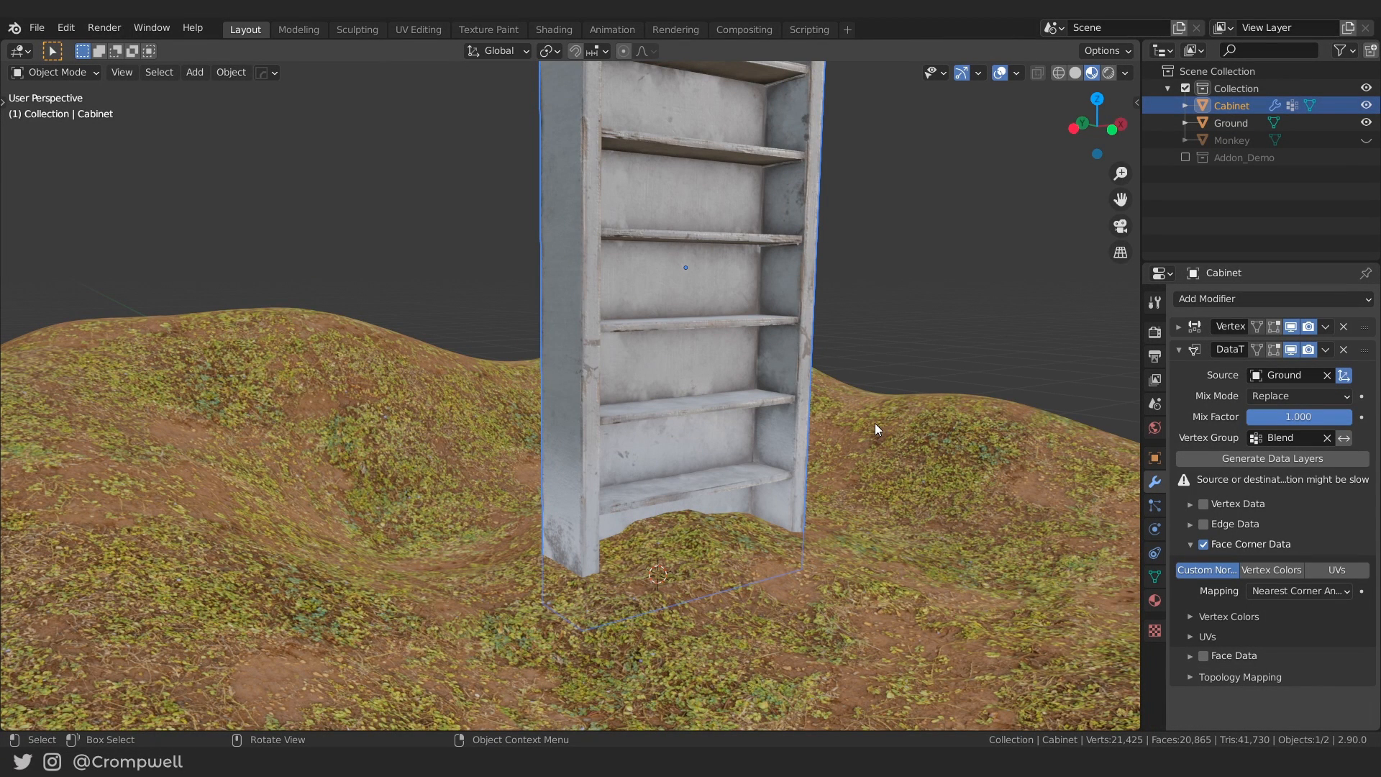
{"action": "key", "text": "z"}
{"action": "left_click", "coordinate": [1008, 439]}
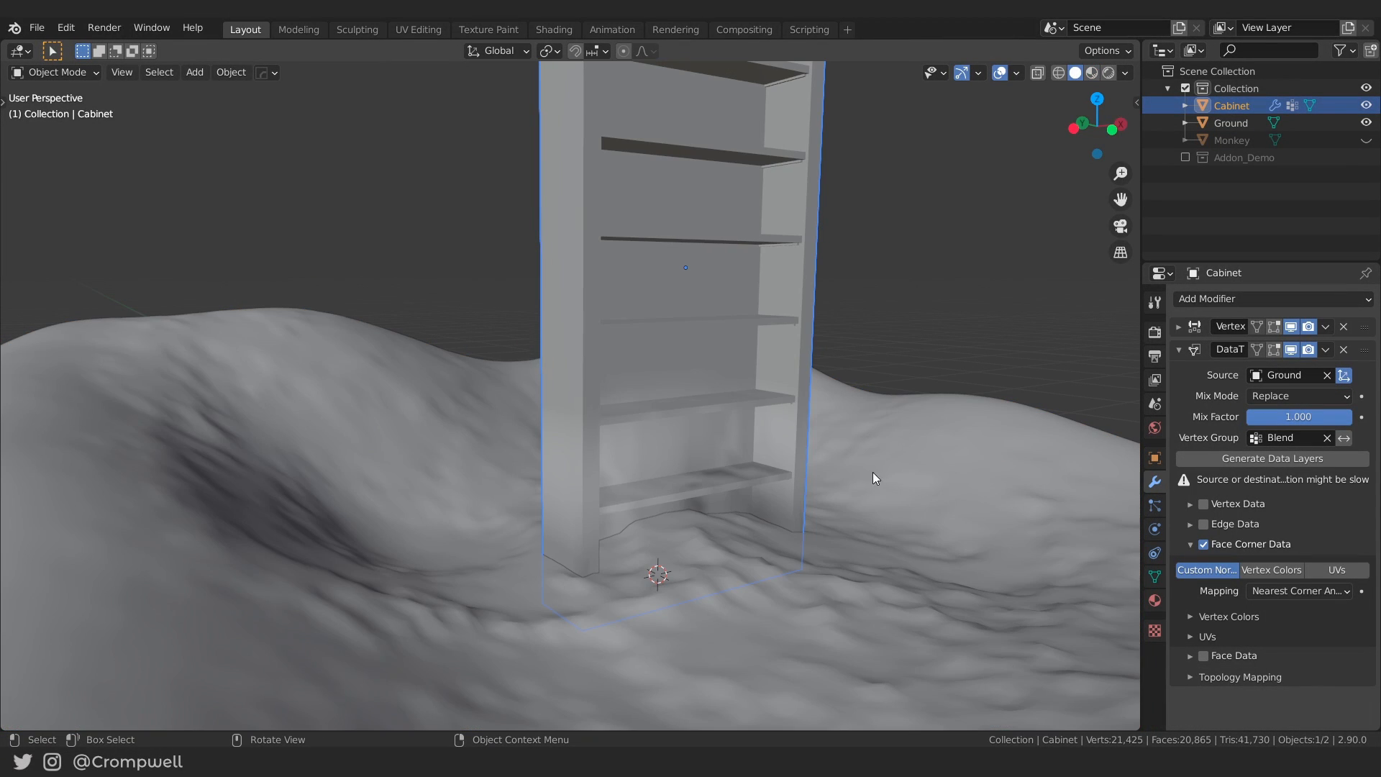
{"action": "scroll", "coordinate": [874, 472], "scroll_direction": "down", "scroll_amount": 5}
{"action": "mouse_move", "coordinate": [800, 483]}
{"action": "middle_mouse_down"}
{"action": "mouse_move", "coordinate": [746, 485]}
{"action": "mouse_move", "coordinate": [811, 492]}
{"action": "middle_mouse_up"}
{"action": "scroll", "coordinate": [833, 434], "scroll_direction": "up", "scroll_amount": 5}
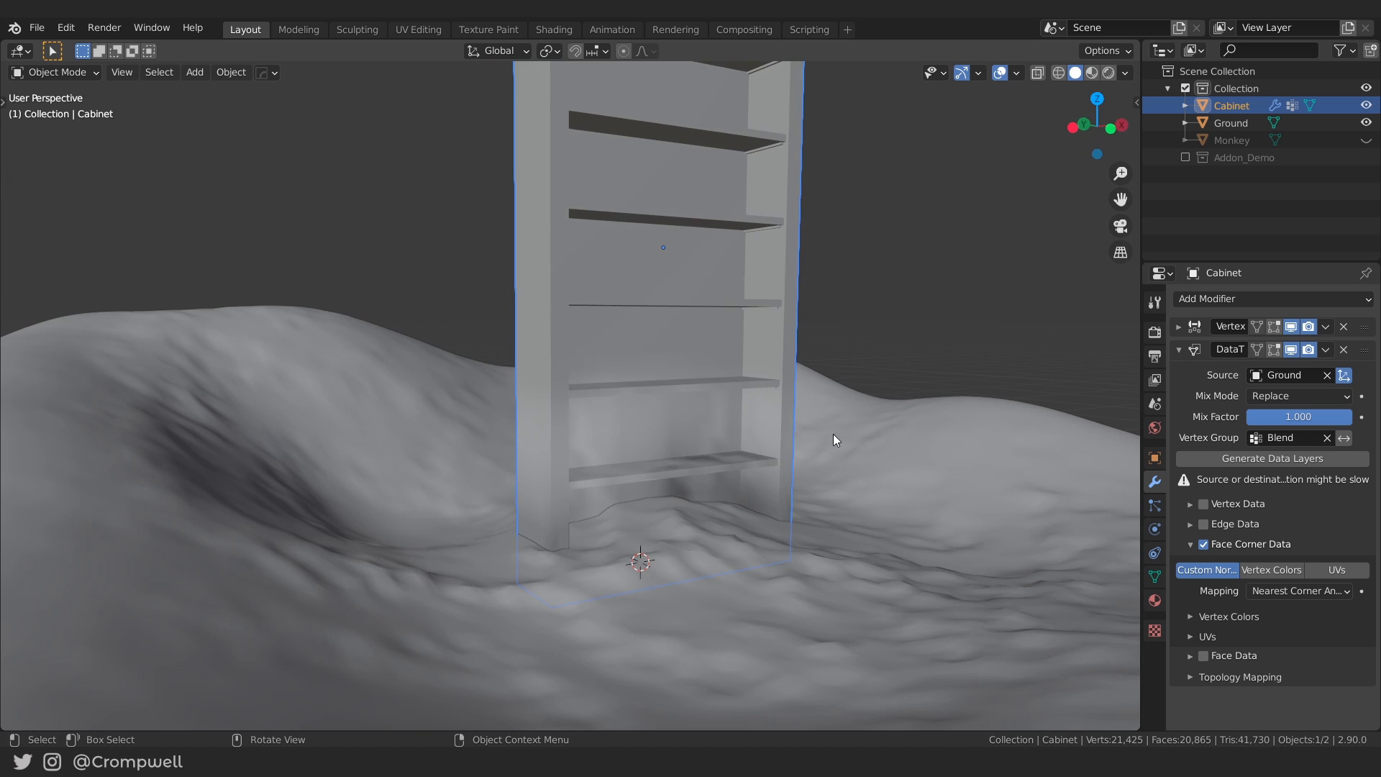
{"action": "left_click", "coordinate": [834, 436]}
Collapse the Data Transfer modifier and toggle its viewport display repeatedly to compare the normals at the cabinet's base.
{"action": "left_click", "coordinate": [1264, 354]}
{"action": "left_click", "coordinate": [1293, 350]}
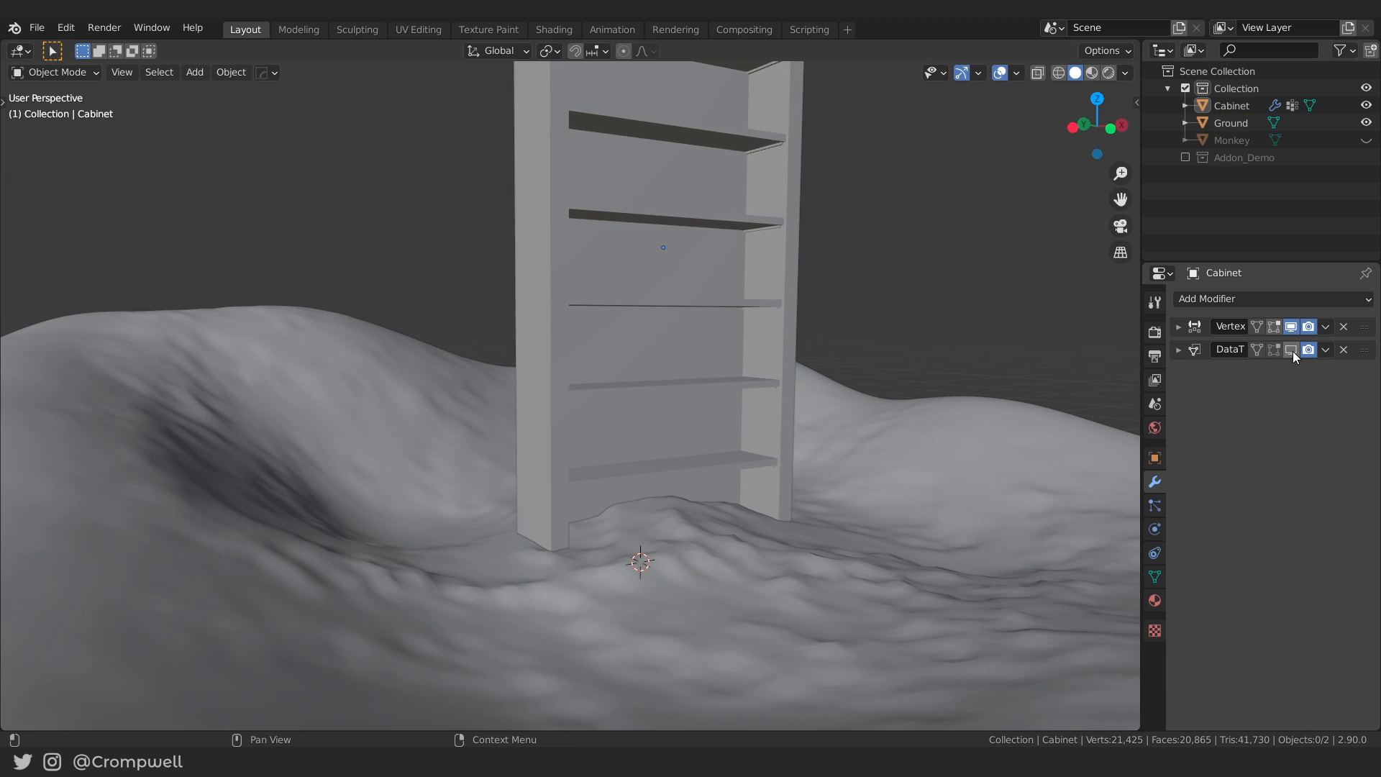
{"action": "left_click", "coordinate": [1293, 351]}
{"action": "left_click", "coordinate": [1293, 350]}
{"action": "left_click", "coordinate": [1292, 350]}
{"action": "left_click", "coordinate": [1293, 350]}
{"action": "left_click", "coordinate": [1292, 351]}
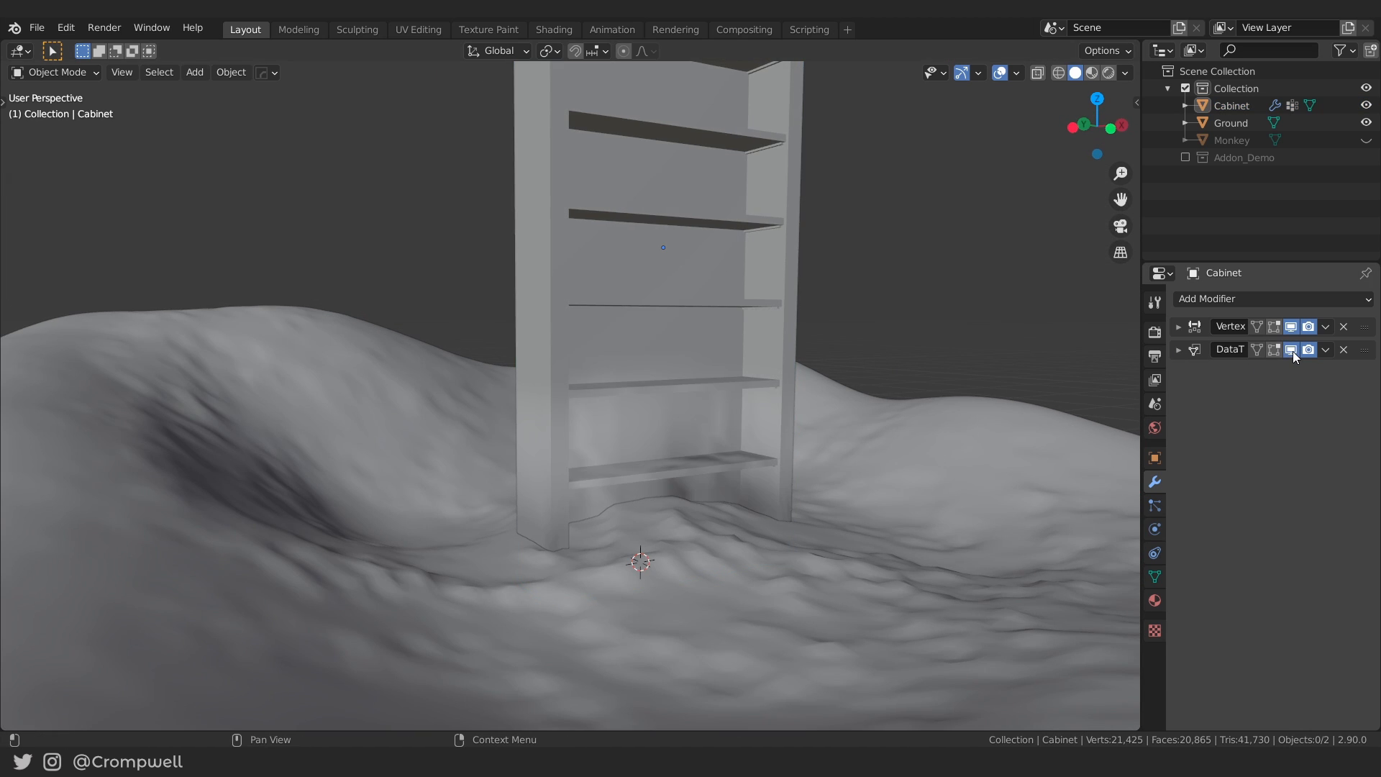
{"action": "left_click", "coordinate": [1293, 351]}
{"action": "left_click", "coordinate": [1293, 351]}
{"action": "mouse_move", "coordinate": [722, 457]}
{"action": "middle_mouse_down"}
{"action": "mouse_move", "coordinate": [623, 516]}
{"action": "mouse_move", "coordinate": [731, 542]}
{"action": "mouse_move", "coordinate": [589, 507]}
{"action": "middle_mouse_up"}
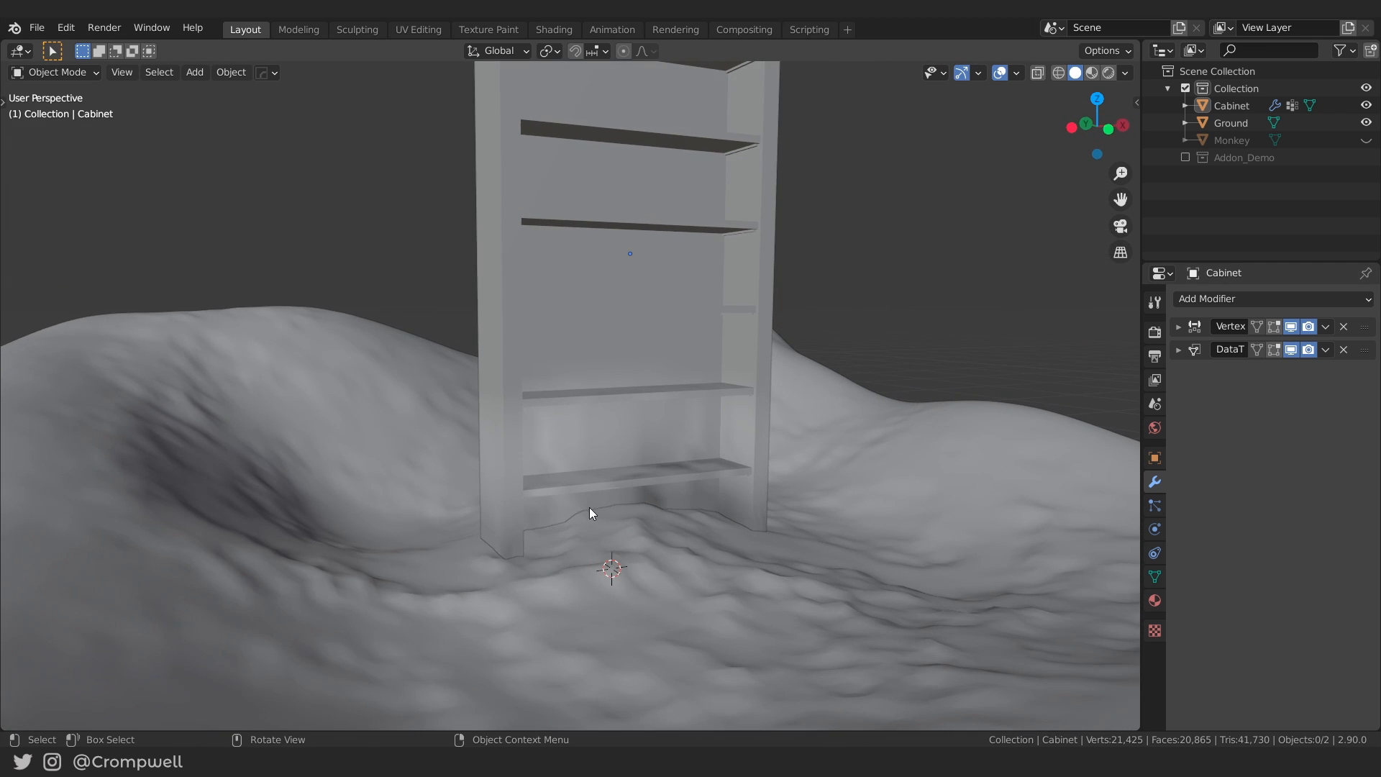
{"action": "left_click", "coordinate": [1292, 351]}
{"action": "left_click", "coordinate": [1293, 351]}
{"action": "left_click", "coordinate": [1292, 350]}
{"action": "left_click", "coordinate": [1292, 350]}
{"action": "left_click", "coordinate": [1292, 350]}
{"action": "left_click", "coordinate": [1293, 350]}
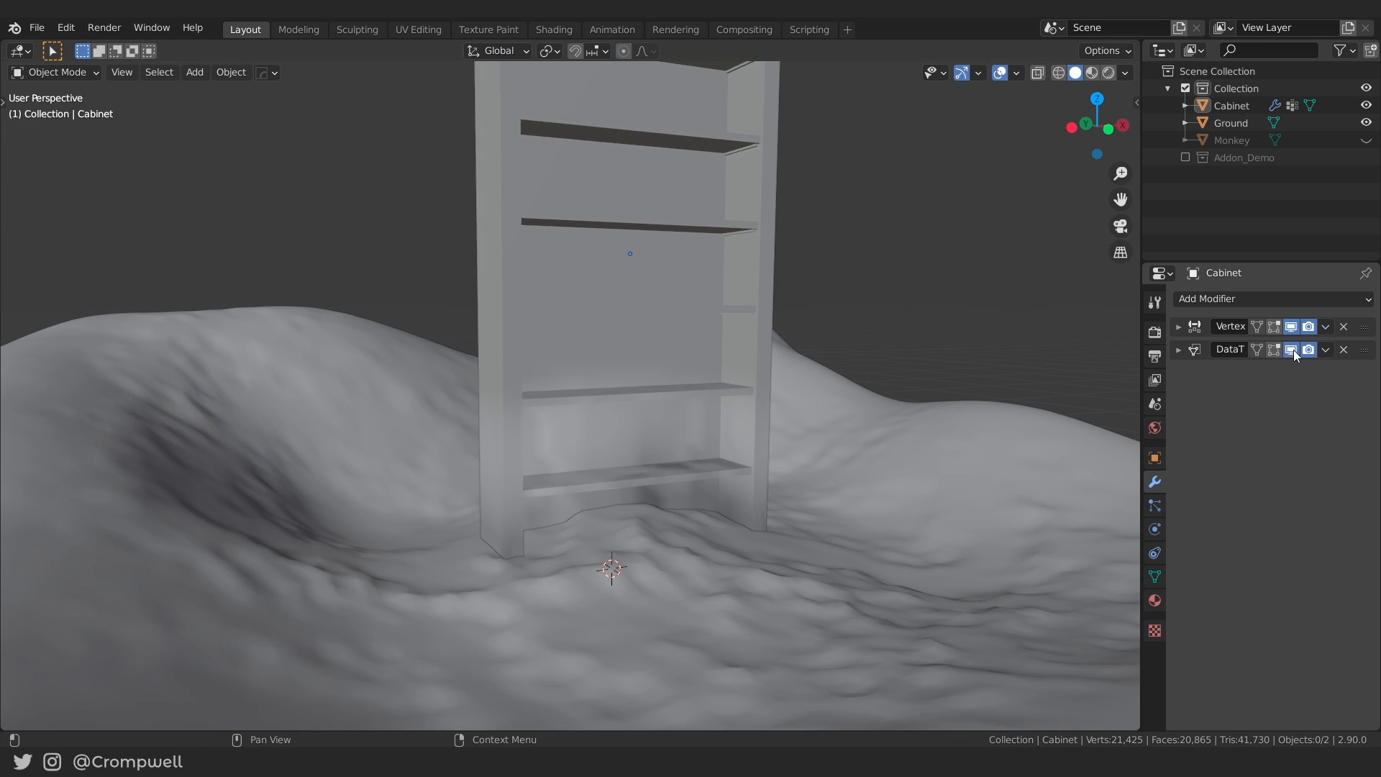
{"action": "left_click", "coordinate": [1293, 349]}
{"action": "left_click", "coordinate": [1293, 350]}
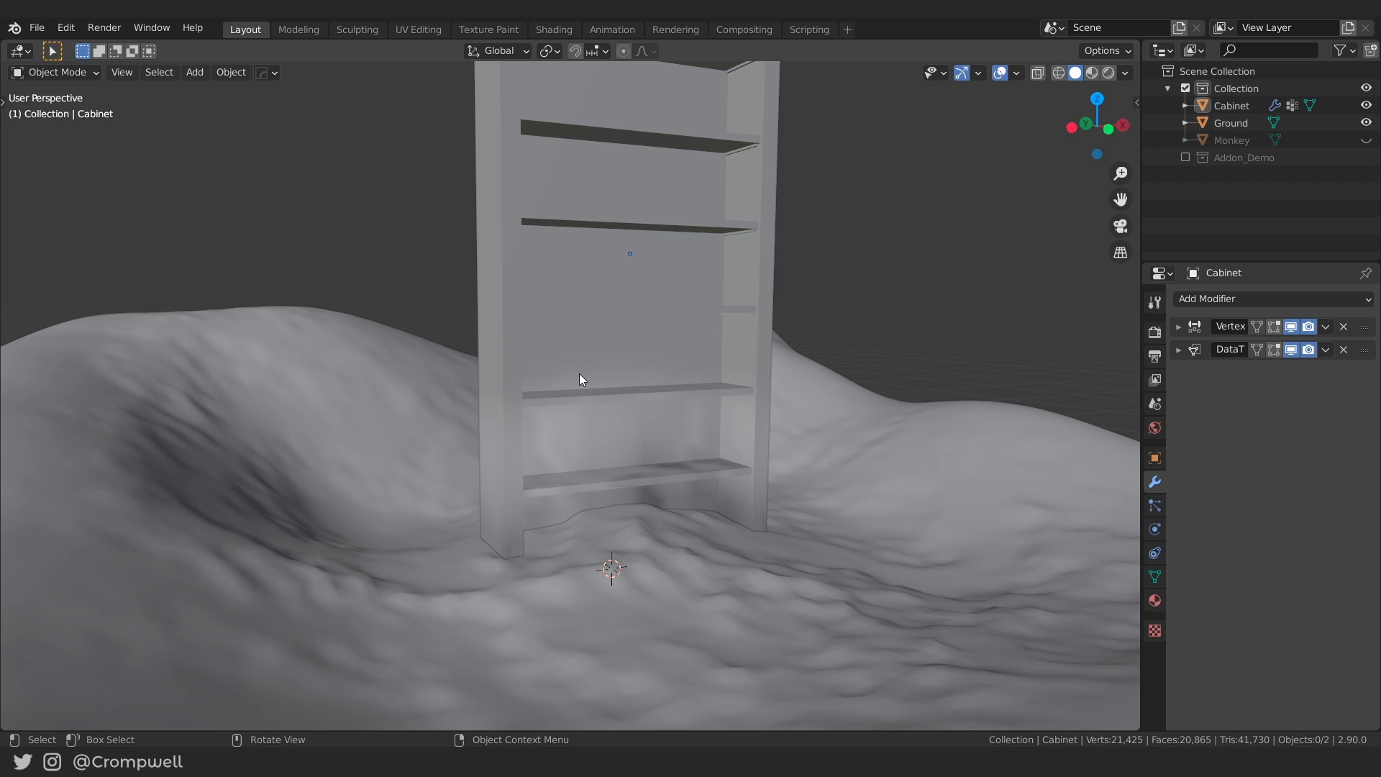
Try Projected Face Interpolated mapping on the Data Transfer modifier, inspect the cabinet's sides, and restore Nearest Corner And Best Matching Face Normal.
{"action": "left_click", "coordinate": [1179, 350]}
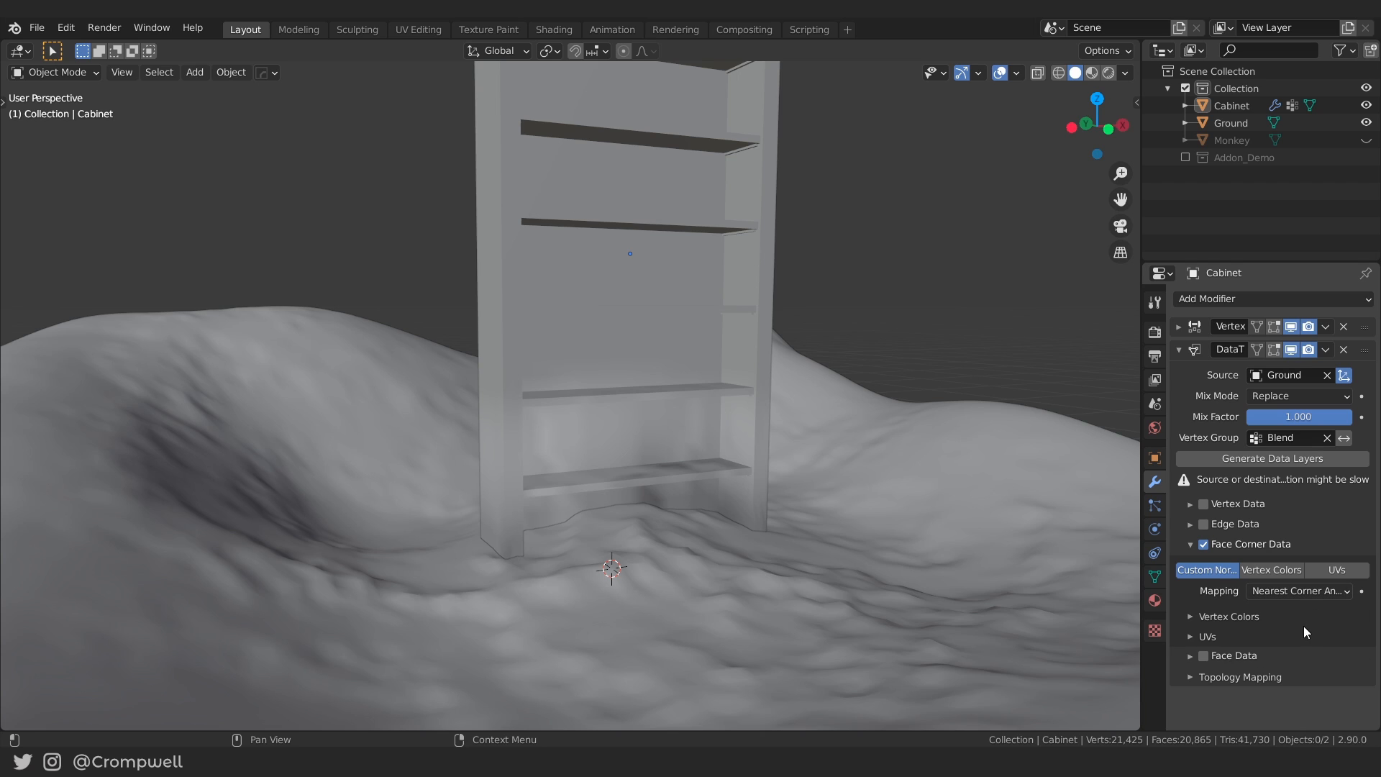
{"action": "left_click", "coordinate": [1293, 590]}
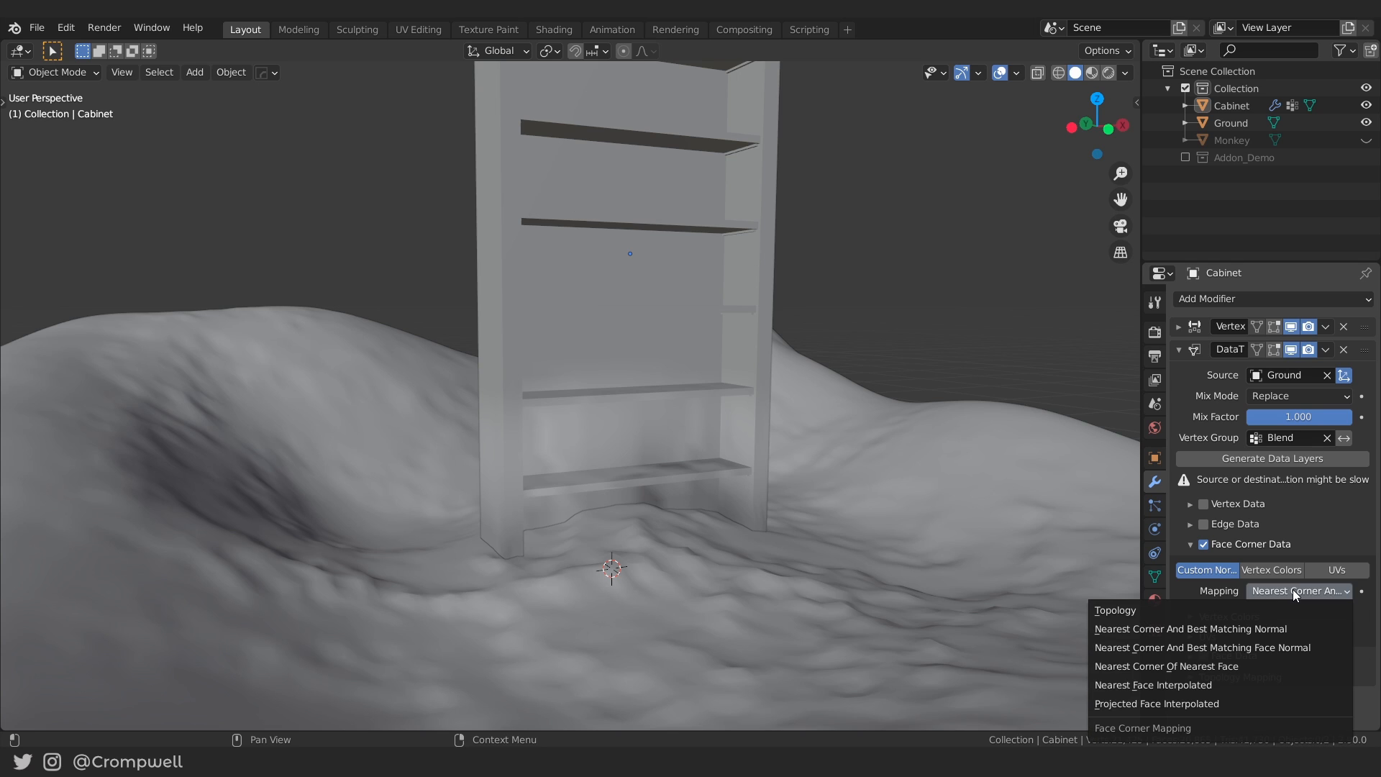
{"action": "left_click", "coordinate": [1159, 703]}
{"action": "middle_click_drag", "start_coordinate": [729, 479], "coordinate": [827, 499]}
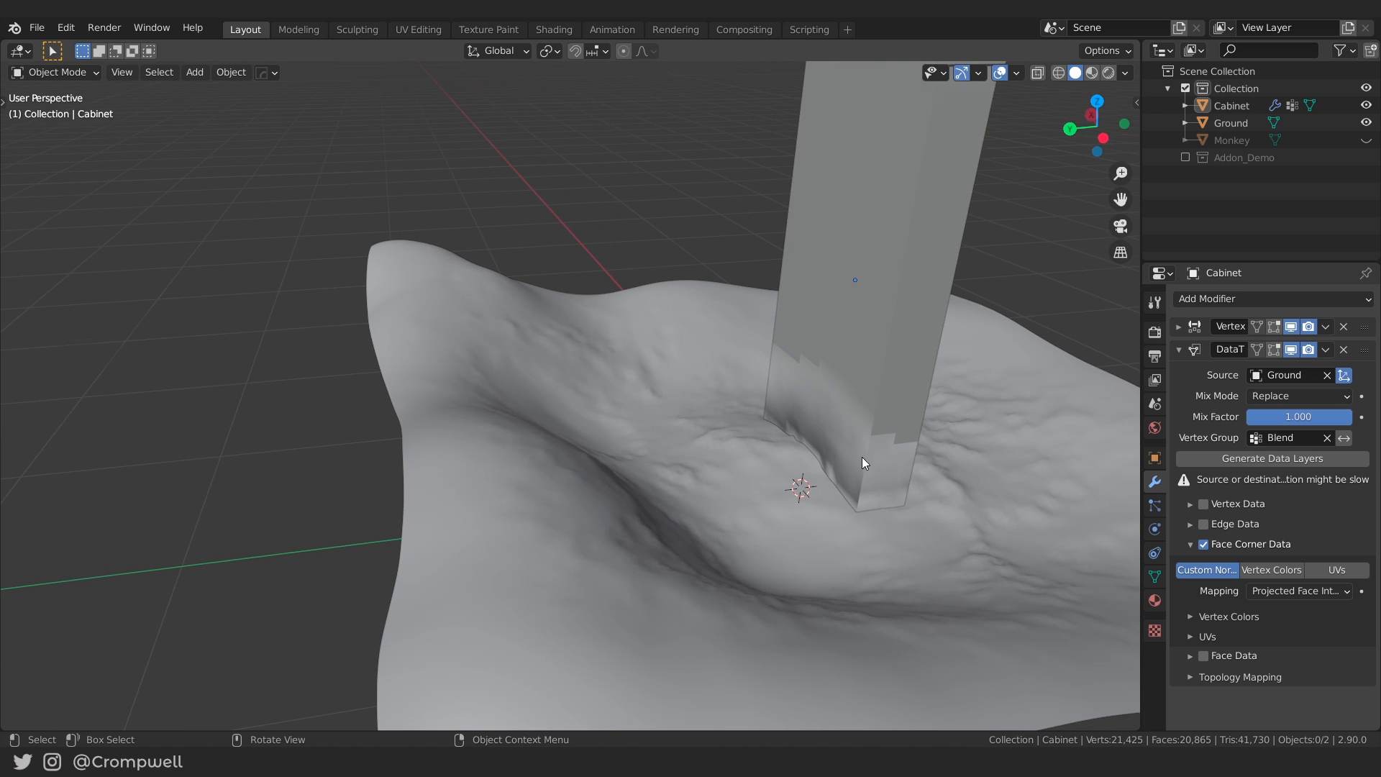
{"action": "middle_click_drag", "start_coordinate": [862, 457], "coordinate": [710, 416]}
{"action": "left_click", "coordinate": [1280, 591]}
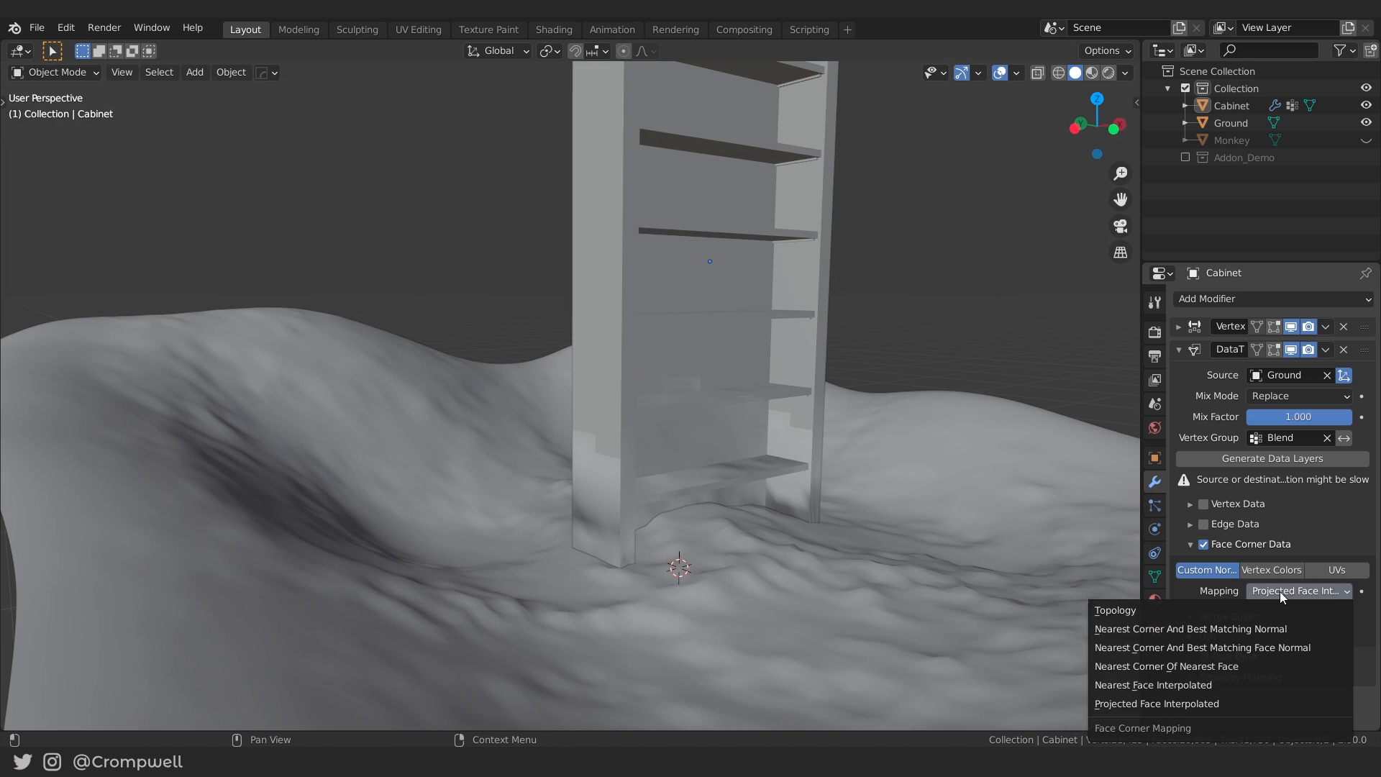
{"action": "left_click", "coordinate": [1169, 650]}
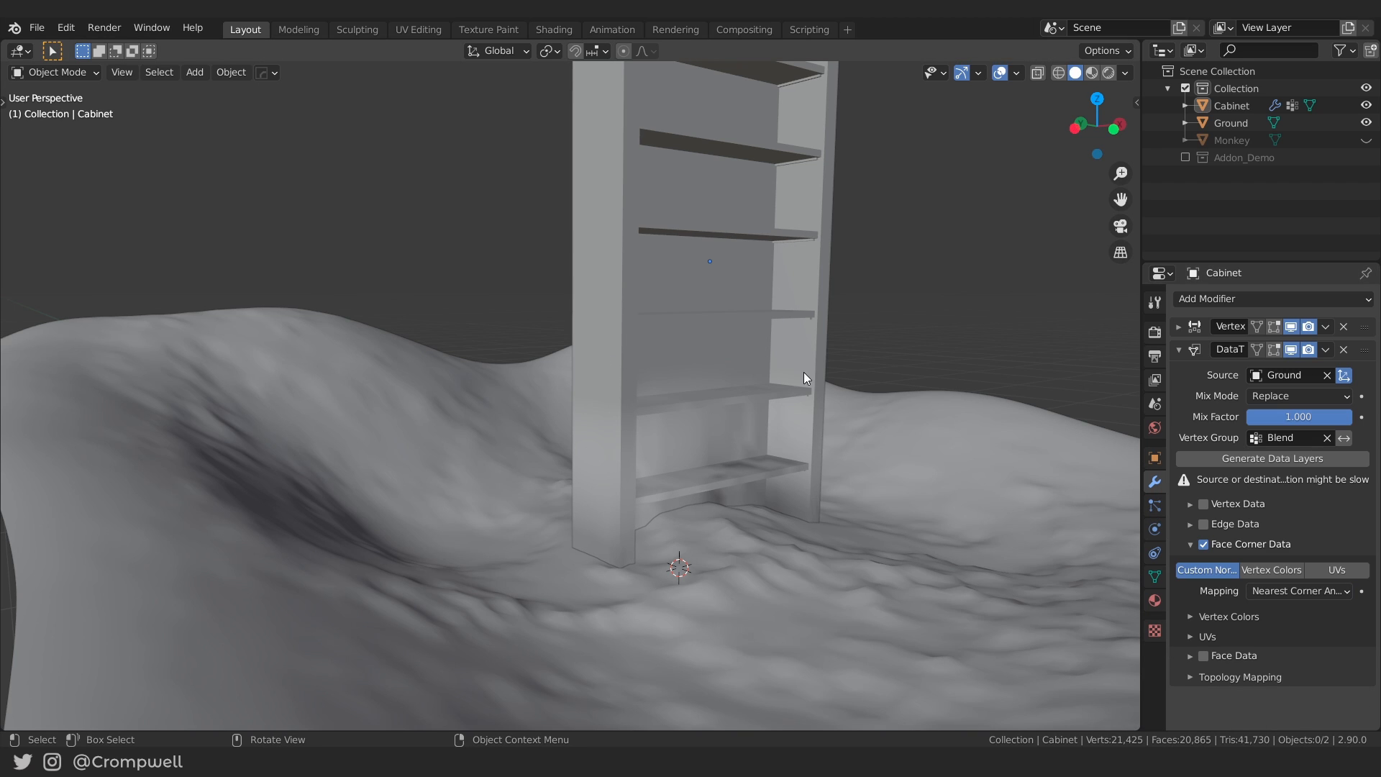
Add a UV Warp modifier to the cabinet and set its UV layer to Warp.
{"action": "left_click", "coordinate": [1178, 349]}
{"action": "left_click", "coordinate": [1201, 297]}
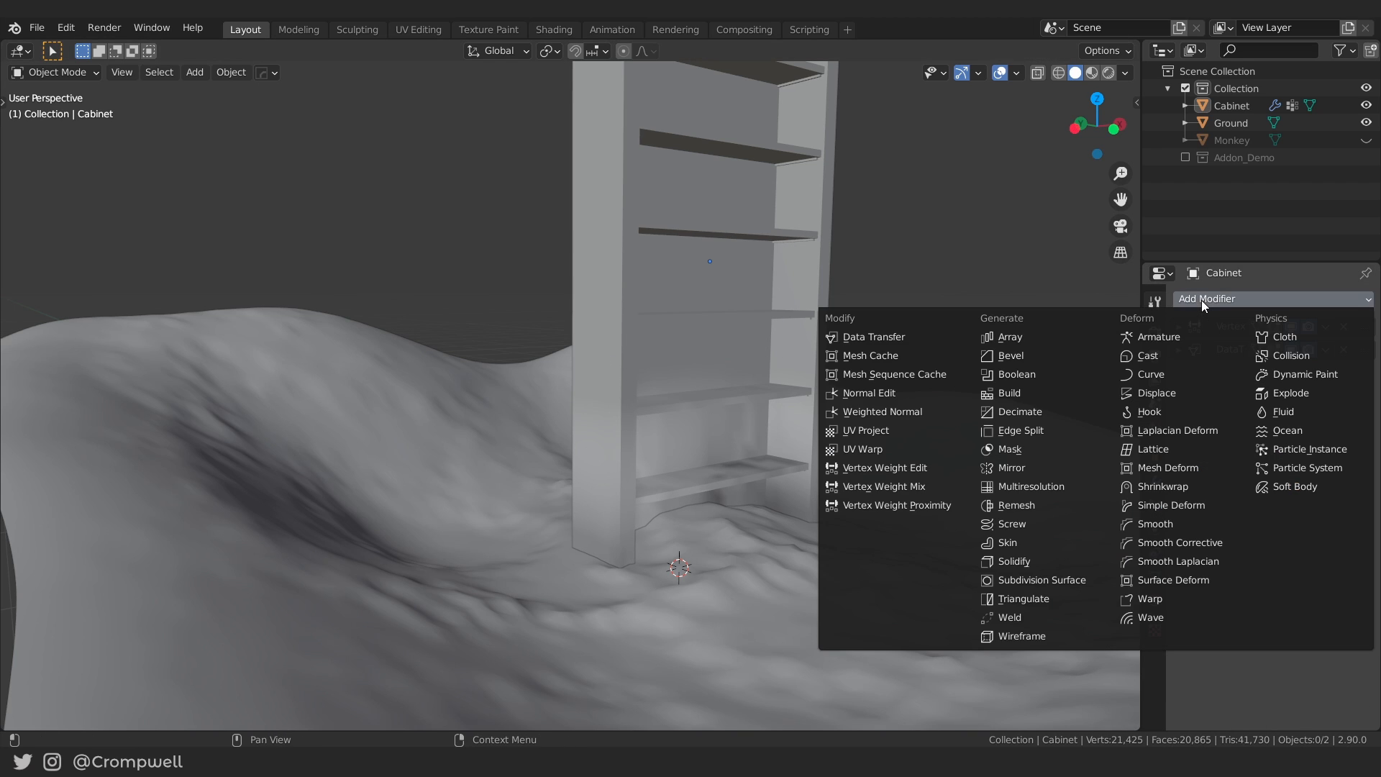
{"action": "left_click", "coordinate": [878, 449]}
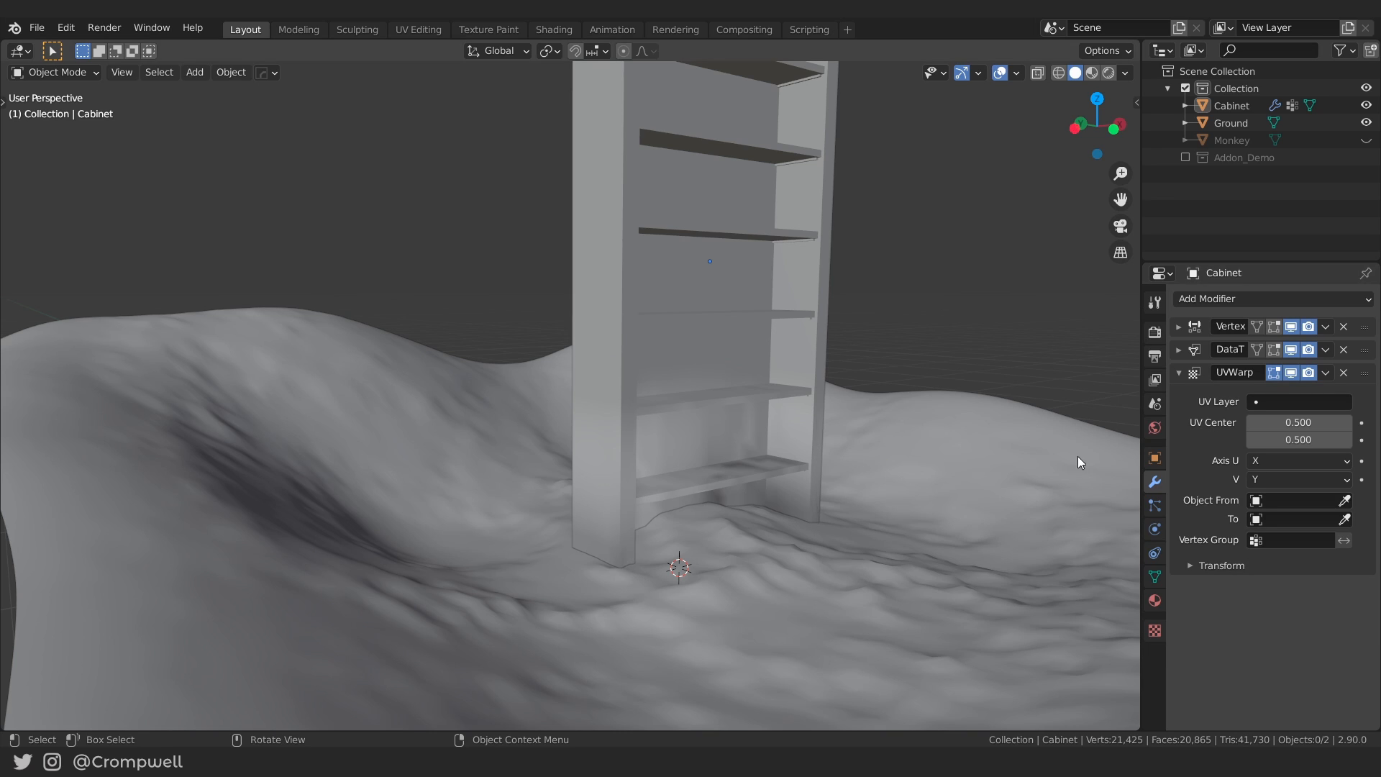
{"action": "left_click", "coordinate": [1288, 400]}
{"action": "left_click", "coordinate": [1252, 442]}
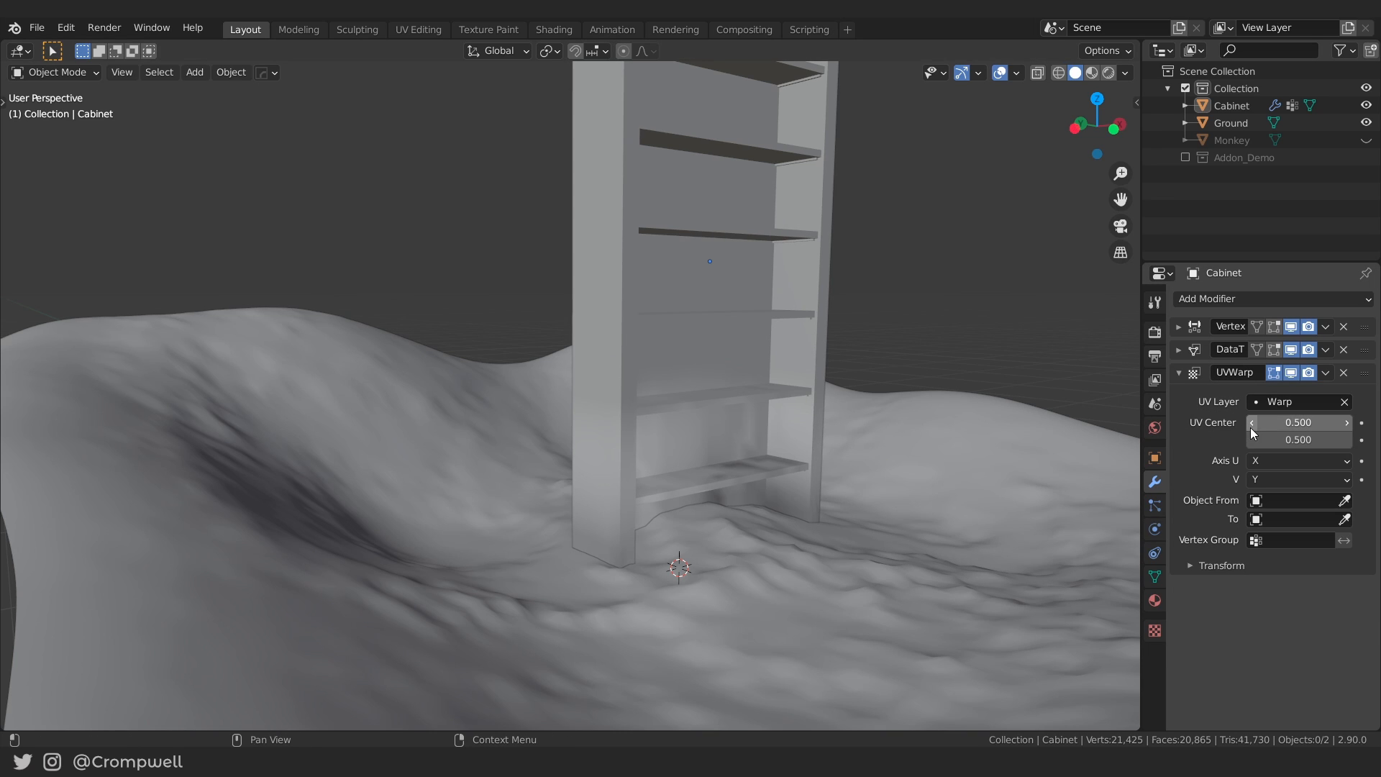
Switch the viewport back to Material Preview shading with the whole cabinet and ground in view.
{"action": "middle_click_drag", "start_coordinate": [942, 415], "coordinate": [868, 423]}
{"action": "scroll", "coordinate": [868, 423], "scroll_direction": "down", "scroll_amount": 3}
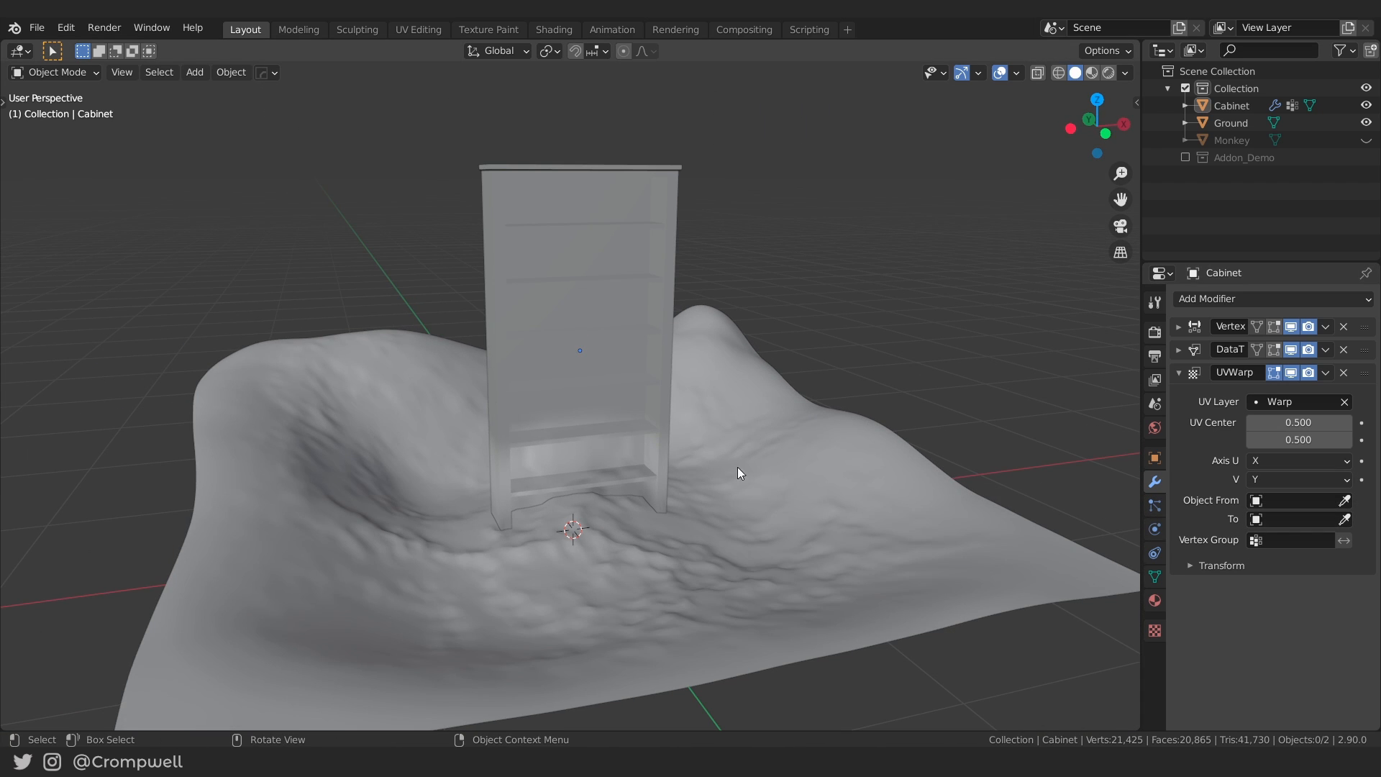
{"action": "key", "text": "z"}
{"action": "left_click", "coordinate": [706, 399]}
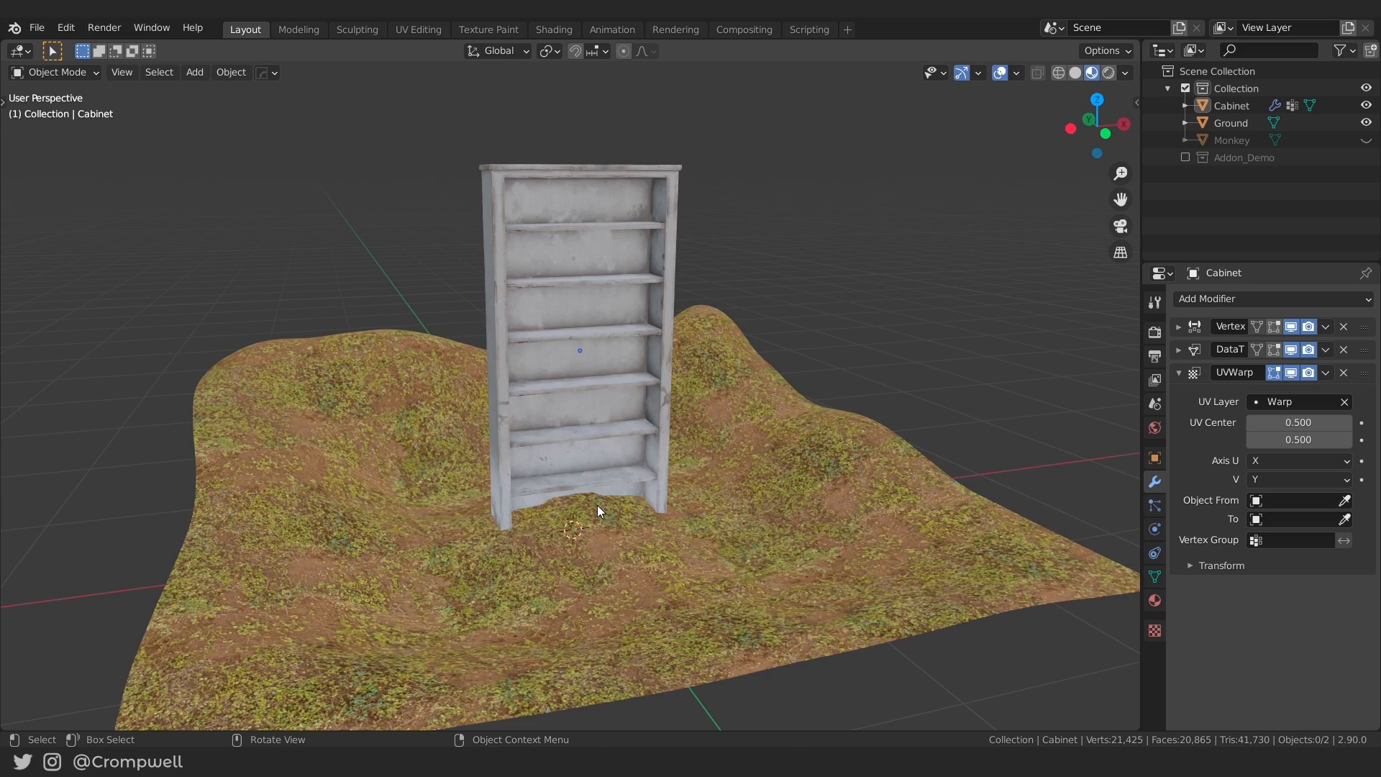
{"action": "mouse_move", "coordinate": [597, 505]}
{"action": "middle_mouse_down"}
{"action": "mouse_move", "coordinate": [694, 452]}
{"action": "mouse_move", "coordinate": [695, 408]}
{"action": "mouse_move", "coordinate": [718, 370]}
{"action": "mouse_move", "coordinate": [674, 430]}
{"action": "middle_mouse_up"}
{"action": "scroll", "coordinate": [718, 370], "scroll_direction": "down", "scroll_amount": 3}
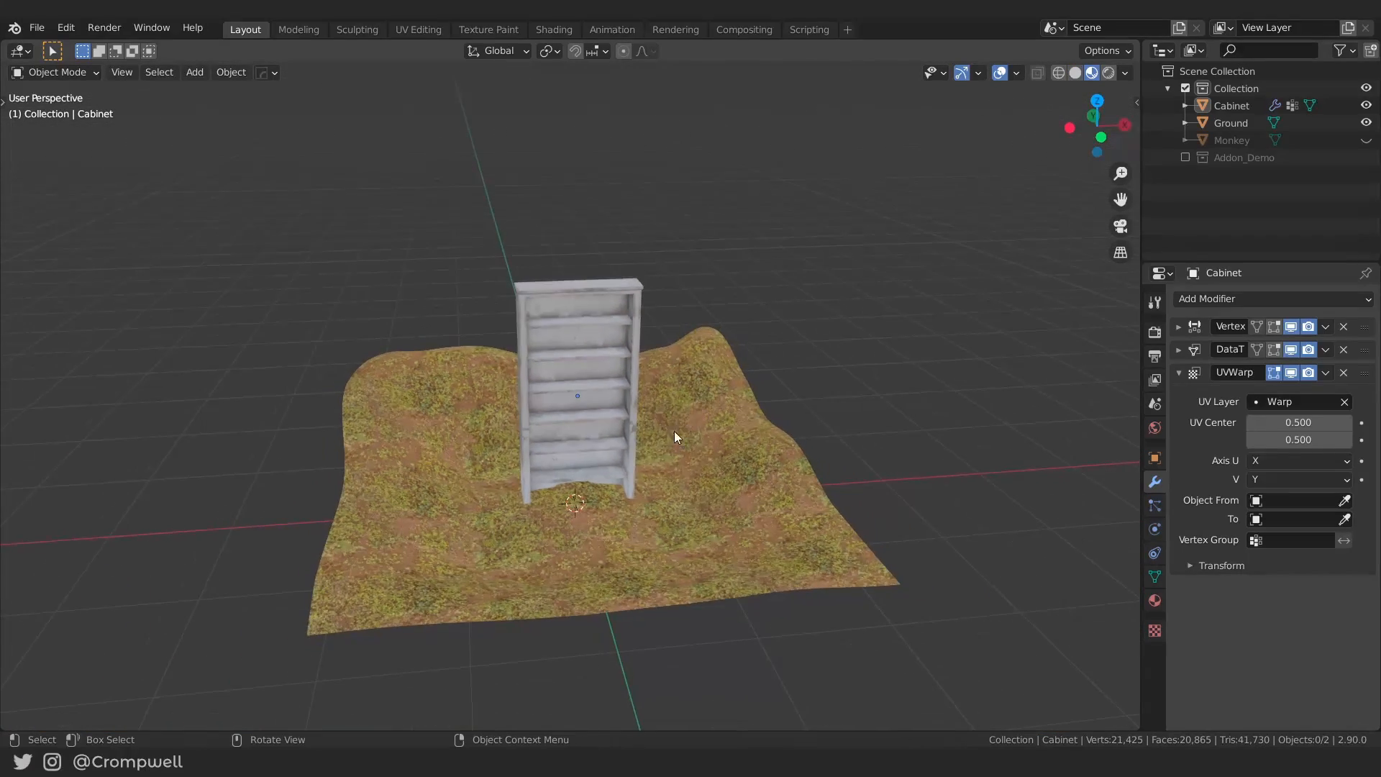
{"action": "scroll", "coordinate": [675, 431], "scroll_direction": "up", "scroll_amount": 2}
Add a Plain Axes empty at the world origin.
{"action": "key", "text": "n"}
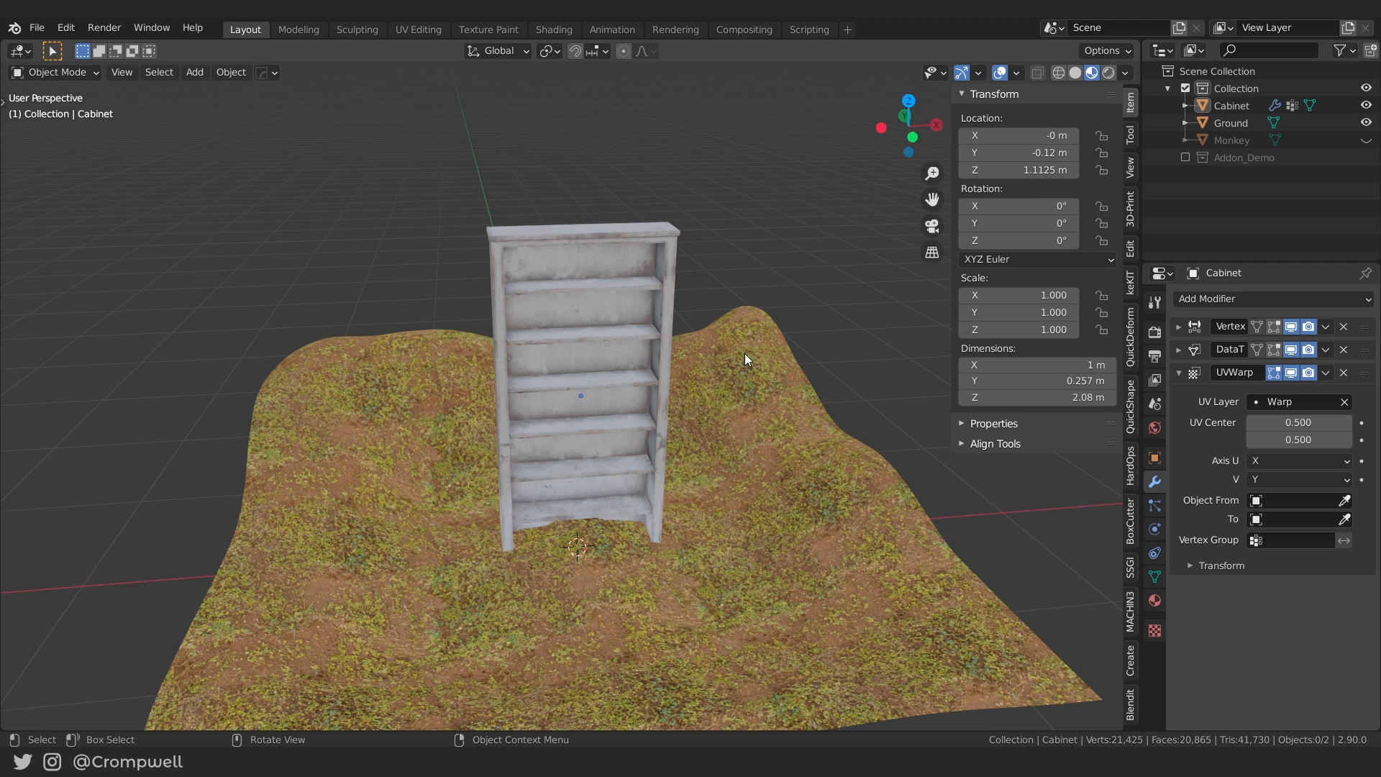
{"action": "key", "text": "n"}
{"action": "key", "text": "shift+a"}
{"action": "mouse_move", "coordinate": [655, 518]}
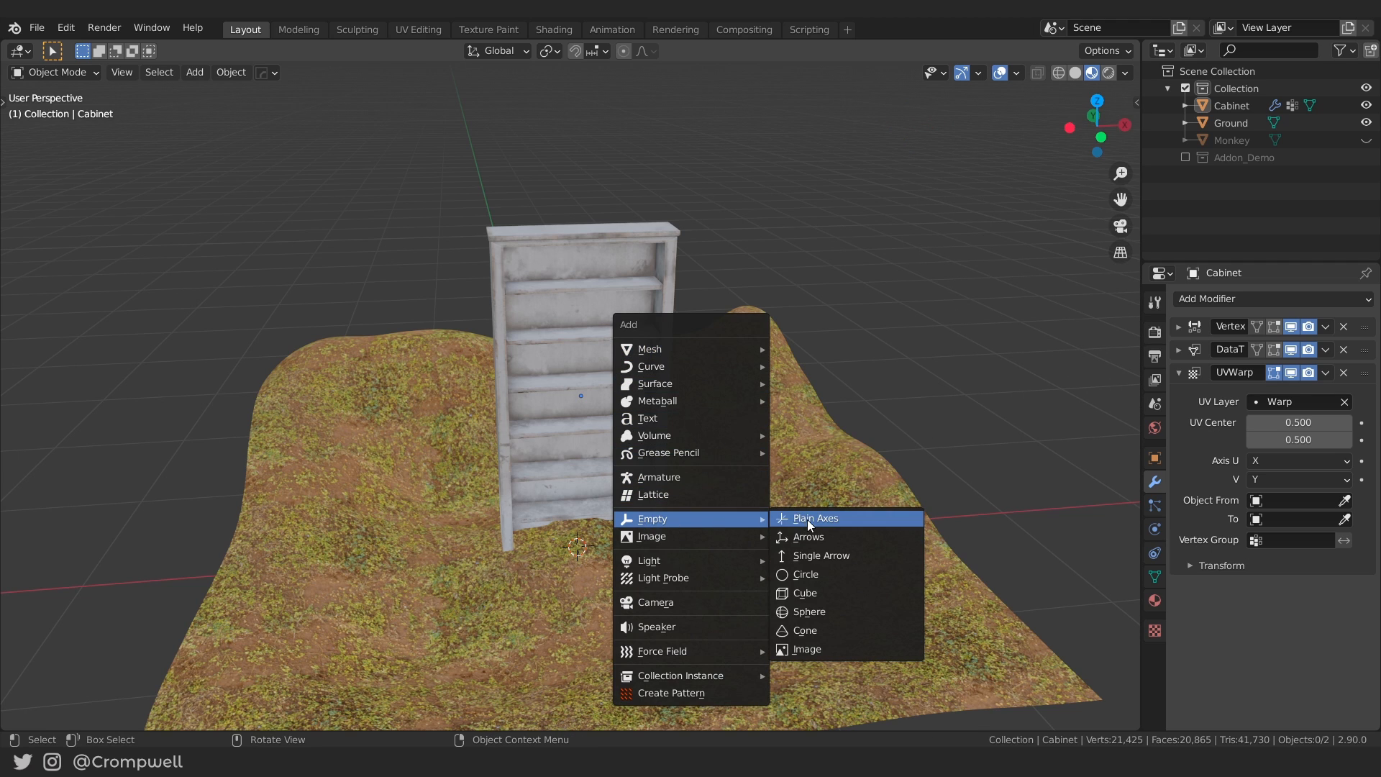
{"action": "left_click", "coordinate": [810, 520]}
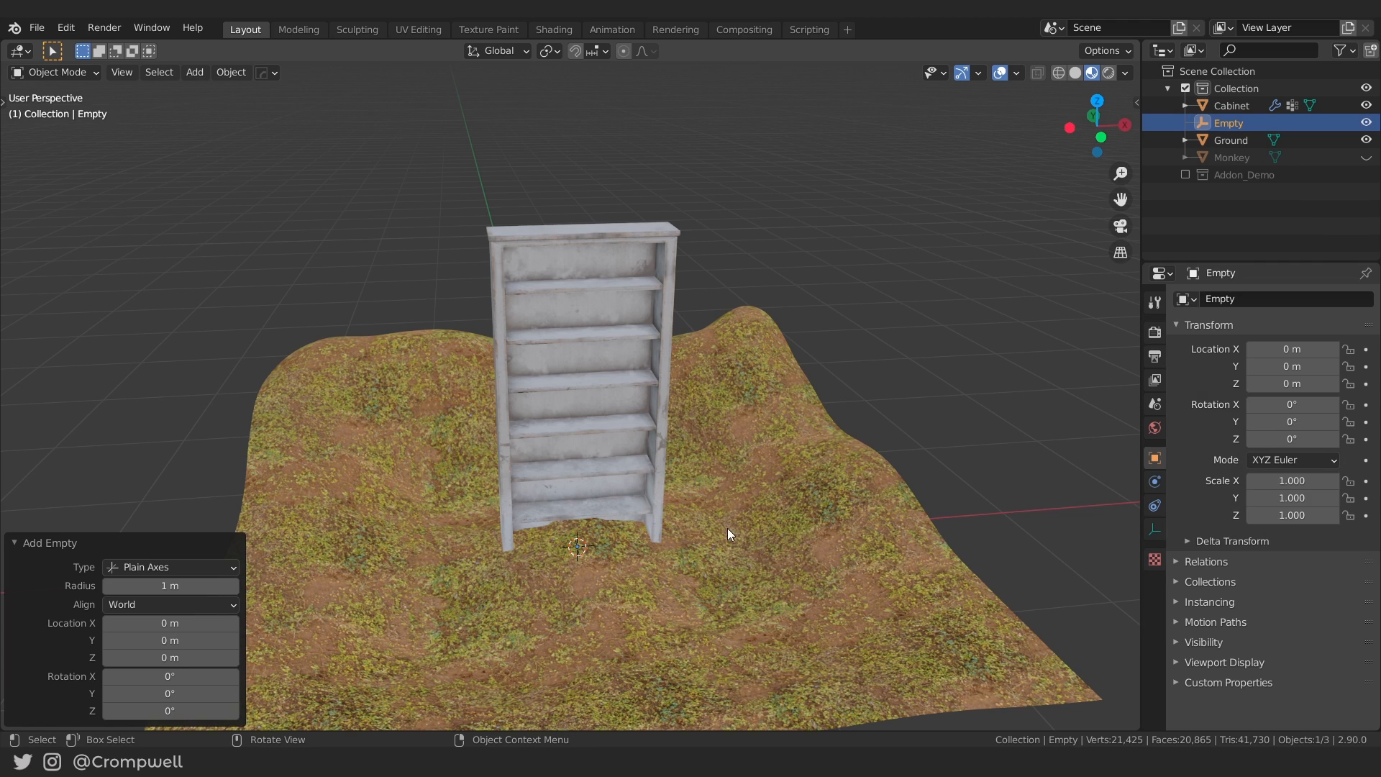
Rename the empty at the world origin as 0.
{"action": "double_click", "coordinate": [1223, 122]}
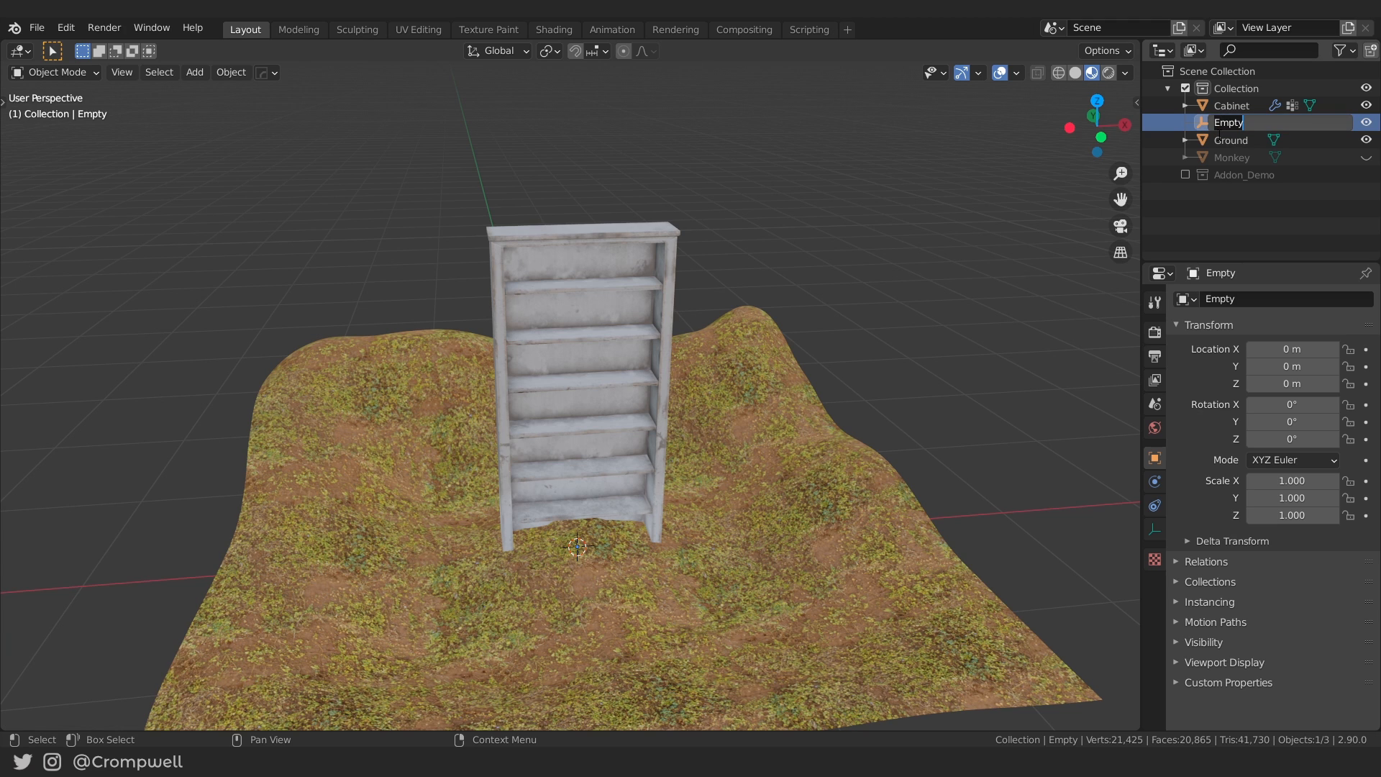
{"action": "type", "text": "0"}
{"action": "key", "text": "Return"}
Duplicate the empty 0 in place and name the copy 1.
{"action": "key", "text": "shift+d"}
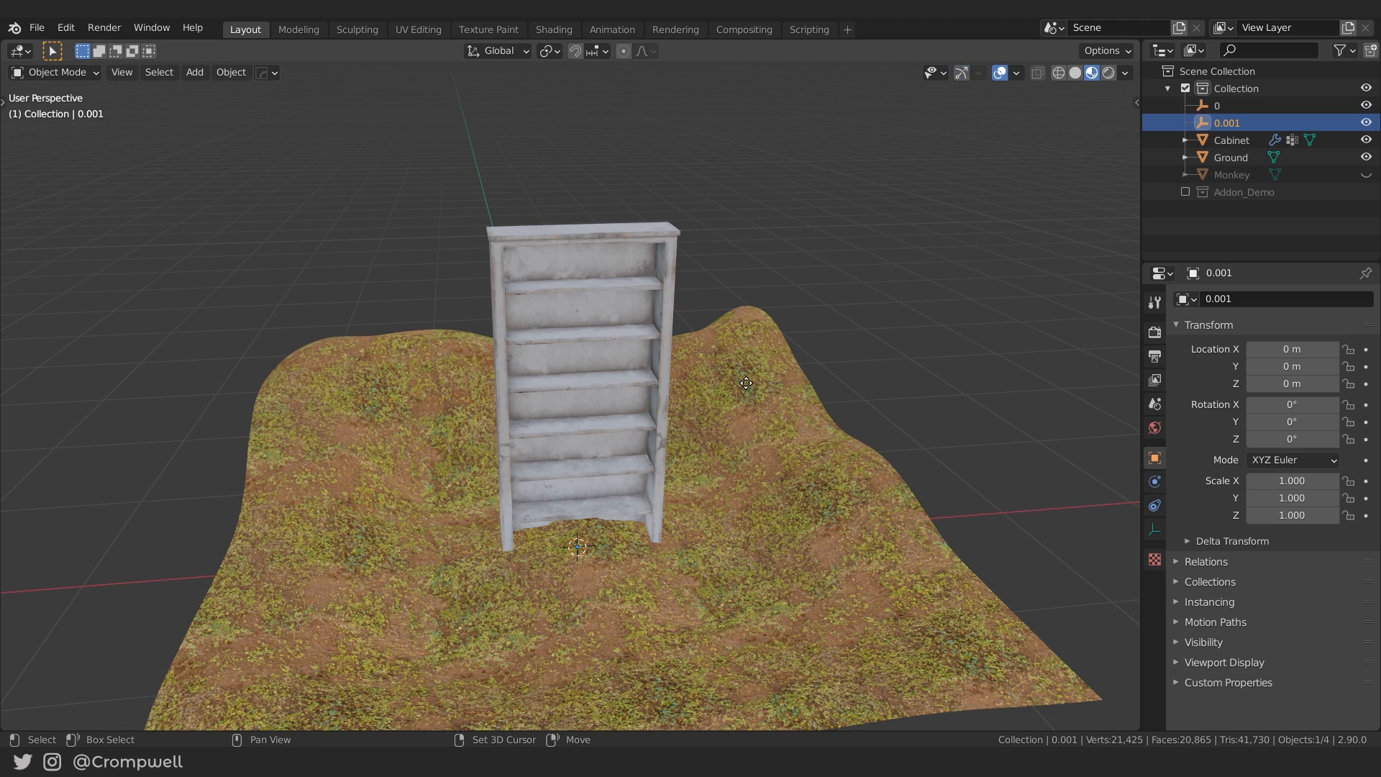
{"action": "key", "text": "Escape"}
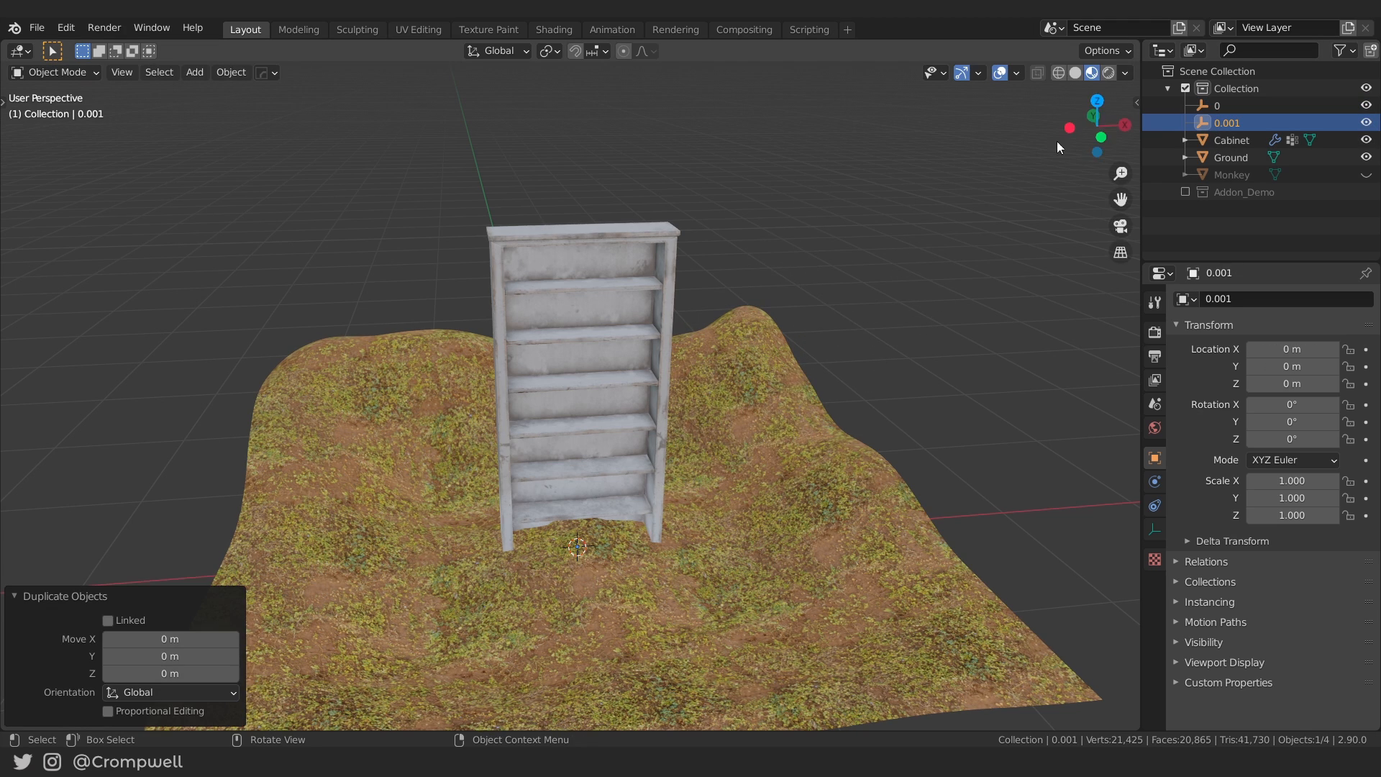
{"action": "double_click", "coordinate": [1234, 124]}
{"action": "type", "text": "1"}
{"action": "key", "text": "Return"}
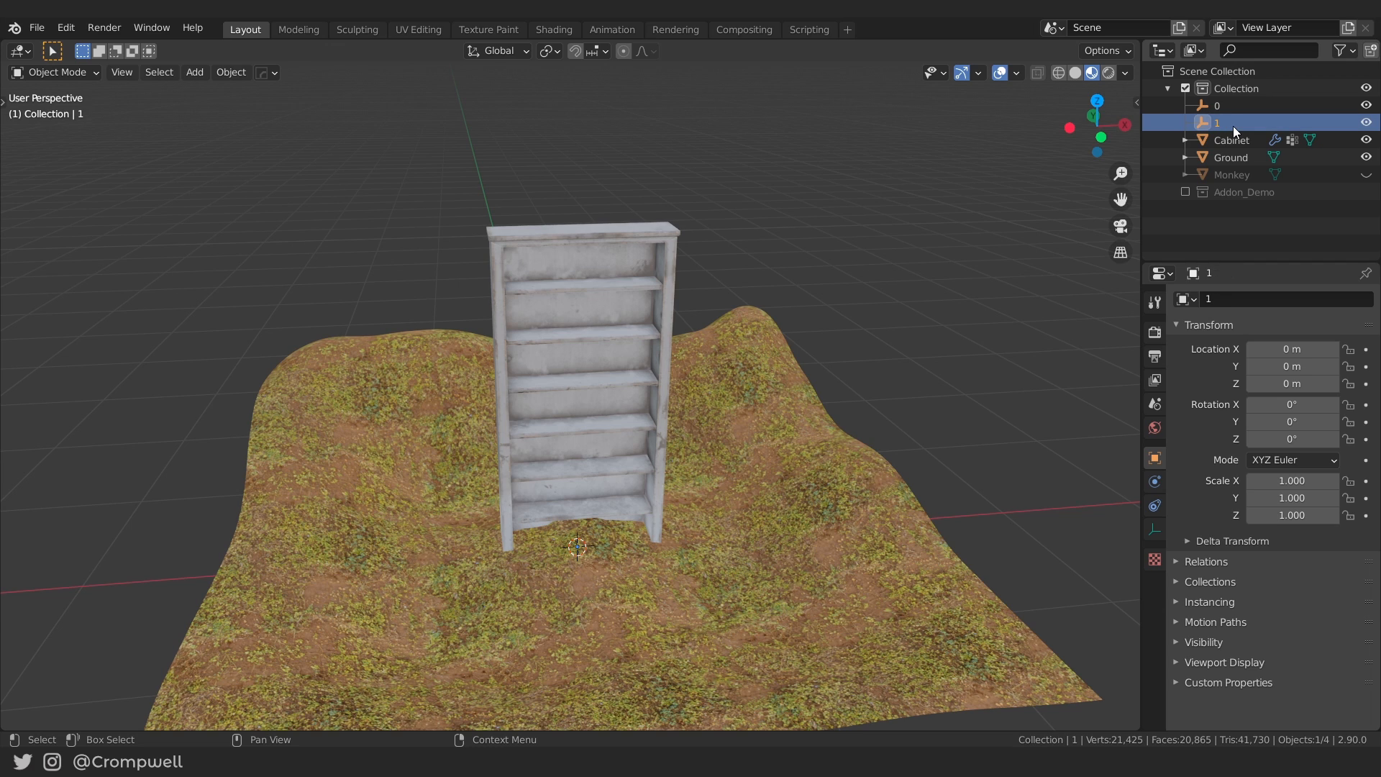
Set the X and Y location of the empty 1 to 1 m.
{"action": "key", "text": "n"}
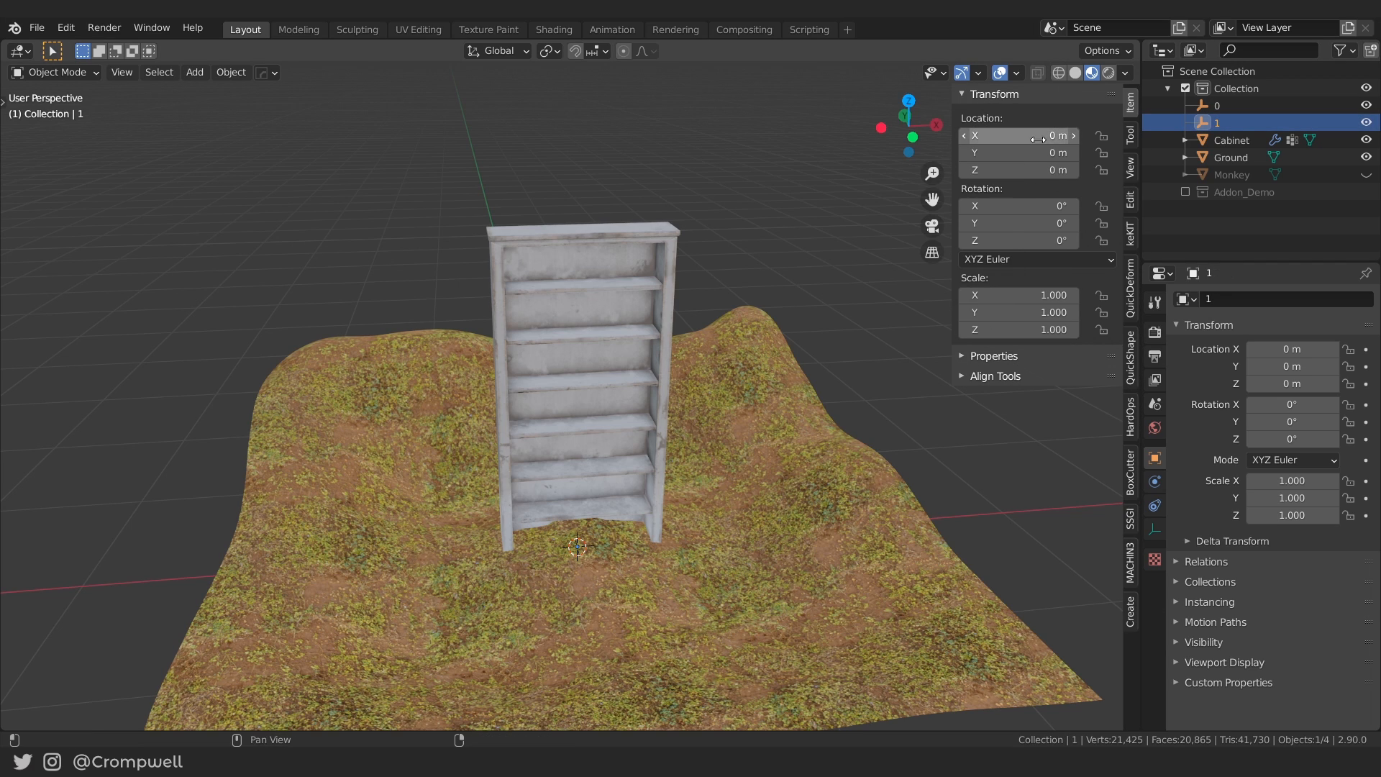
{"action": "left_click_drag", "start_coordinate": [1018, 135], "coordinate": [1018, 153]}
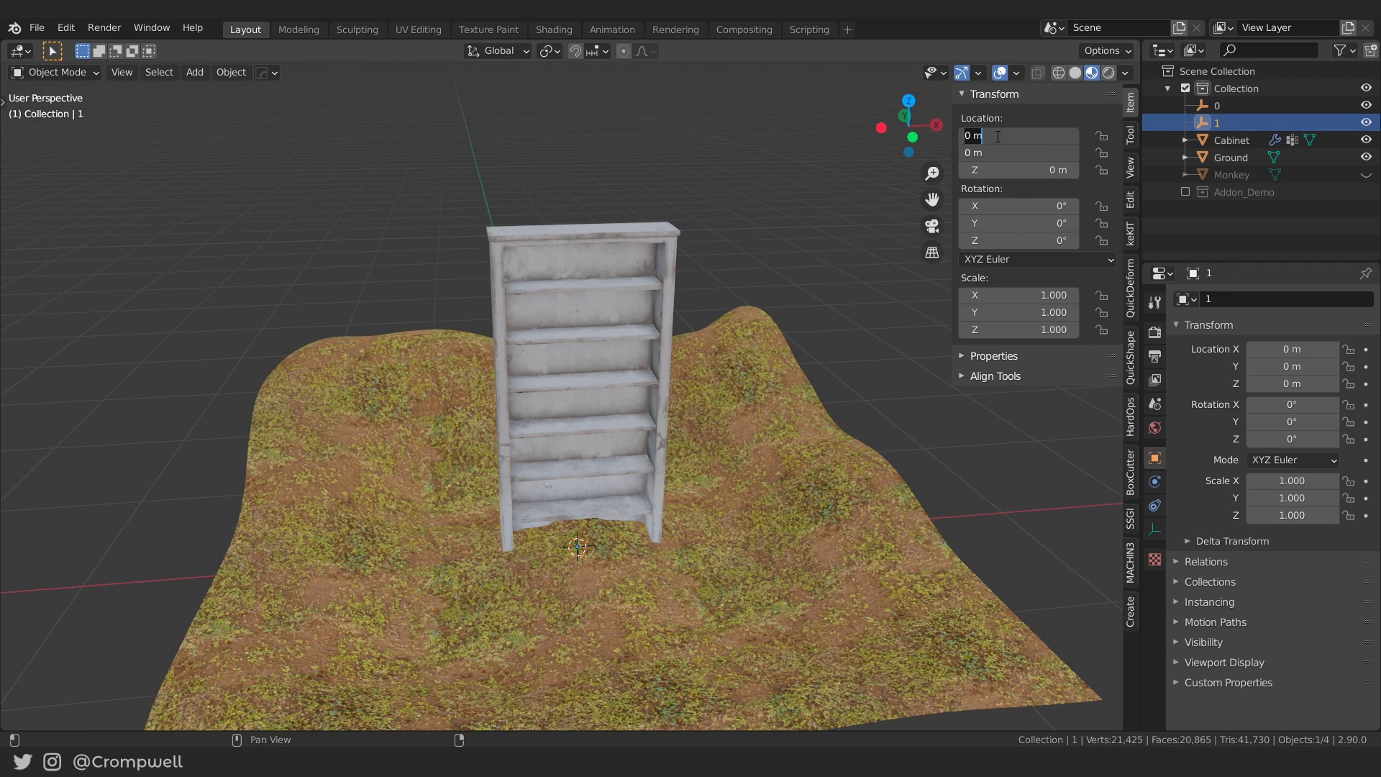
{"action": "type", "text": "1"}
{"action": "key", "text": "Return"}
{"action": "middle_click_drag", "start_coordinate": [776, 339], "coordinate": [734, 552]}
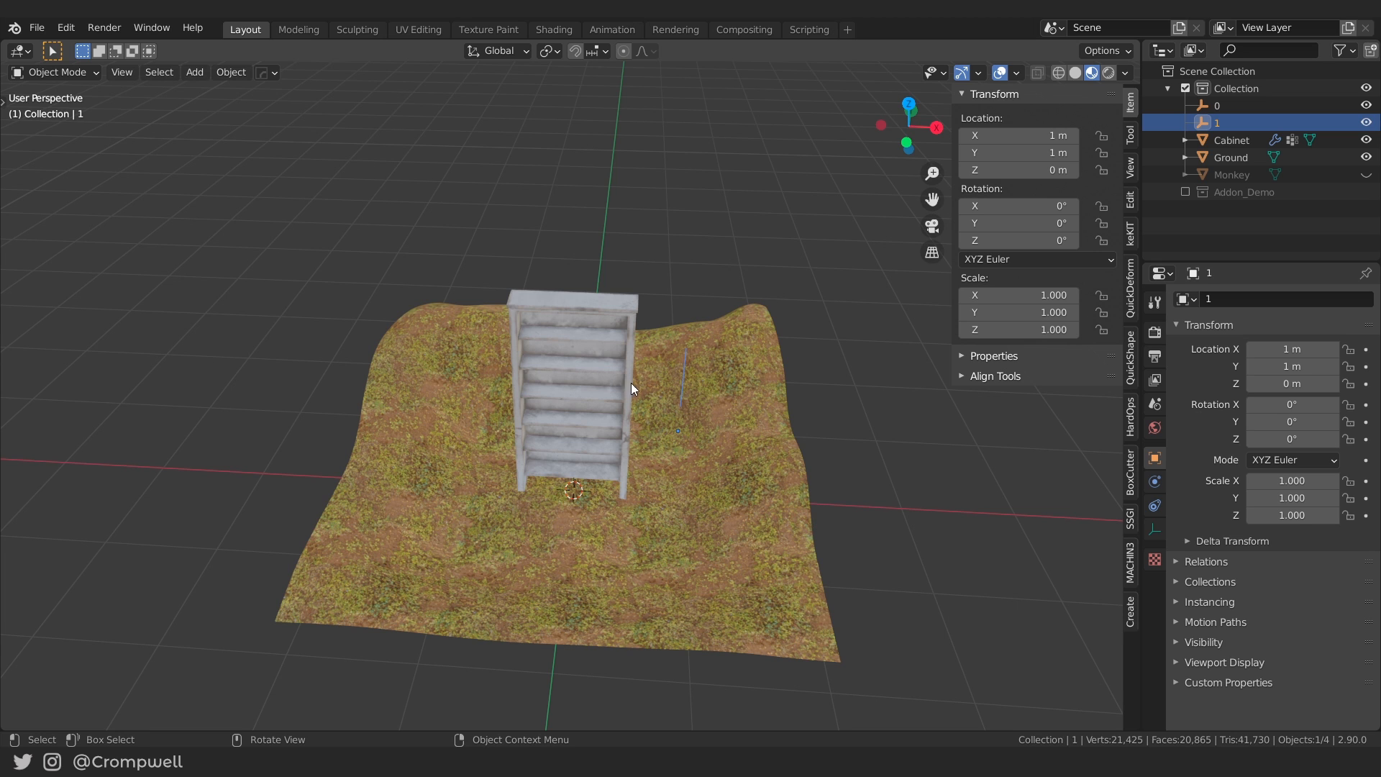
{"action": "middle_click_drag", "start_coordinate": [743, 423], "coordinate": [688, 414]}
{"action": "key", "text": "n"}
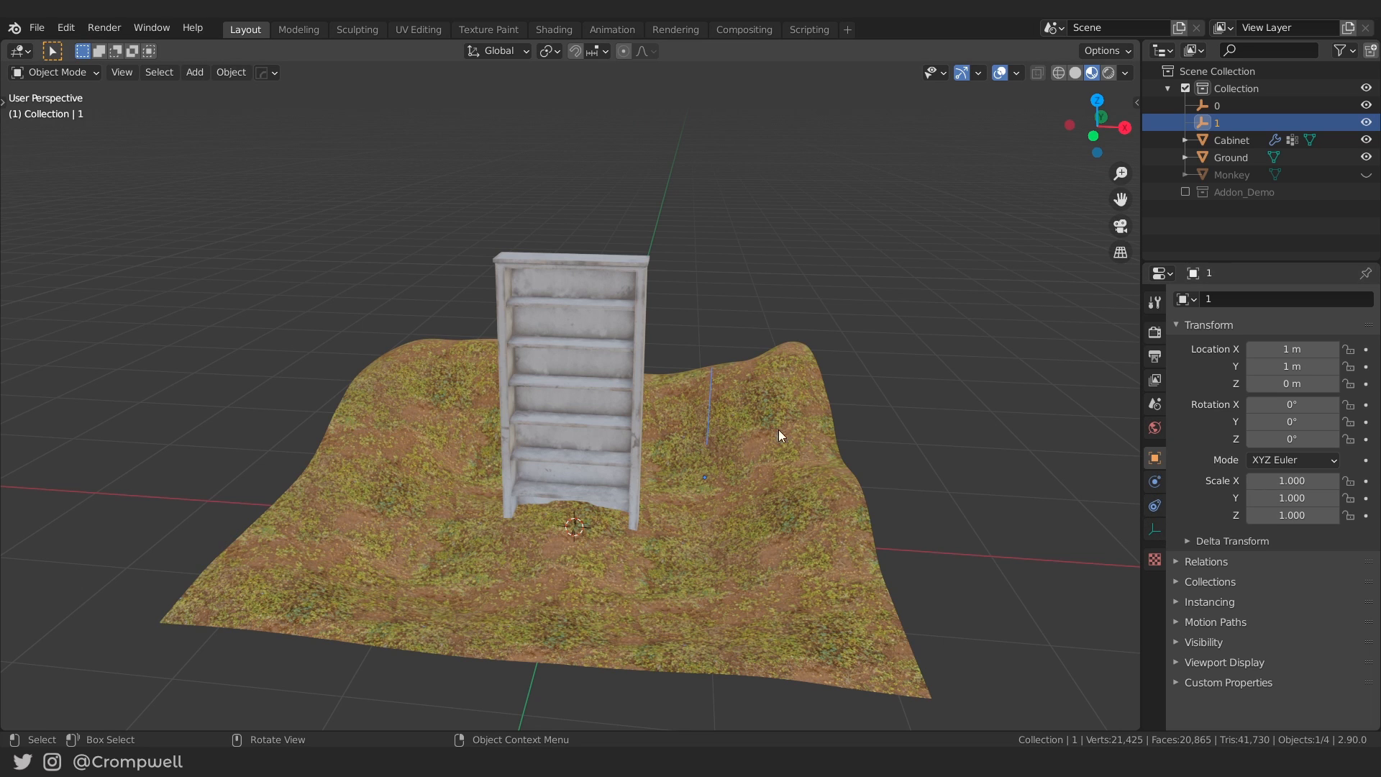
Set the cabinet's UV Warp modifier to Object From 1, Object To 0 and vertex group Blend.
{"action": "left_click", "coordinate": [550, 346]}
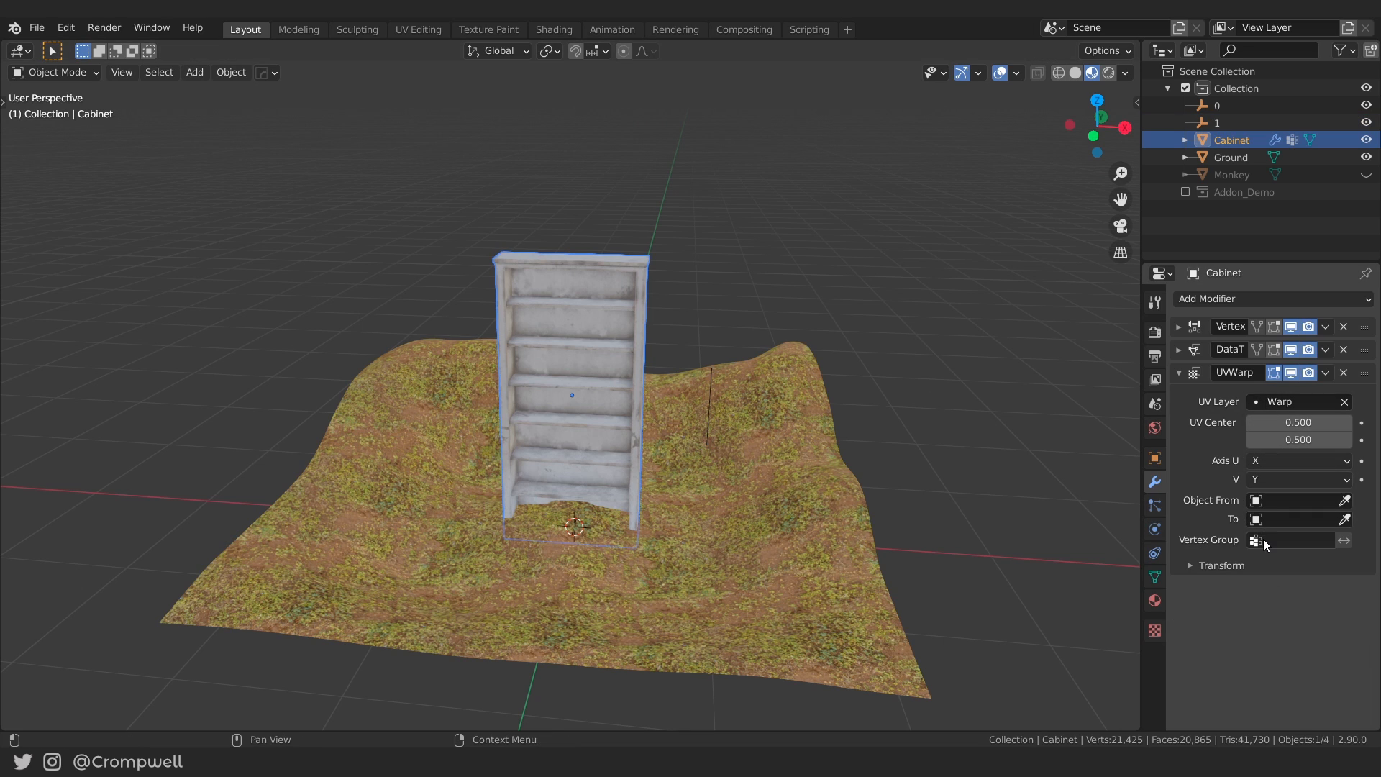
{"action": "left_click", "coordinate": [1270, 499]}
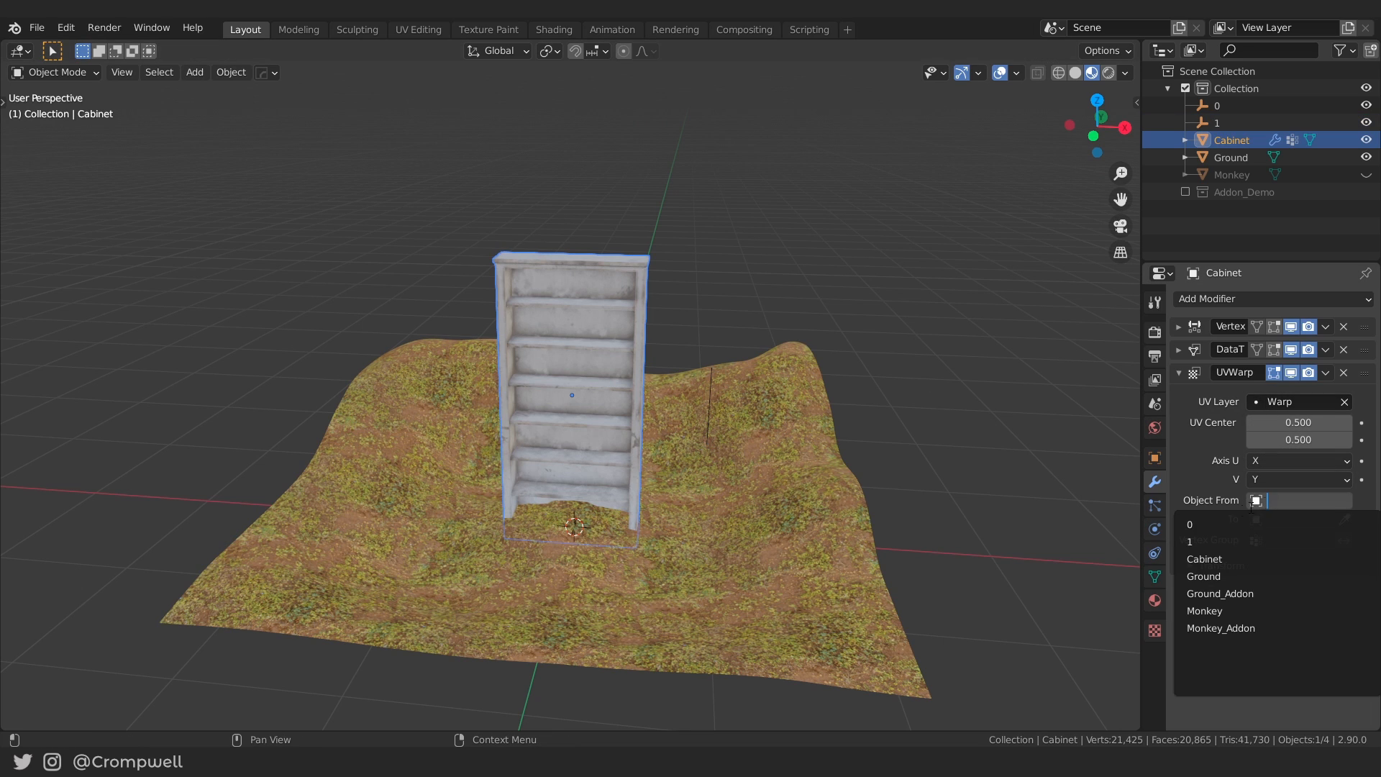
{"action": "left_click", "coordinate": [1197, 543]}
{"action": "left_click", "coordinate": [1273, 524]}
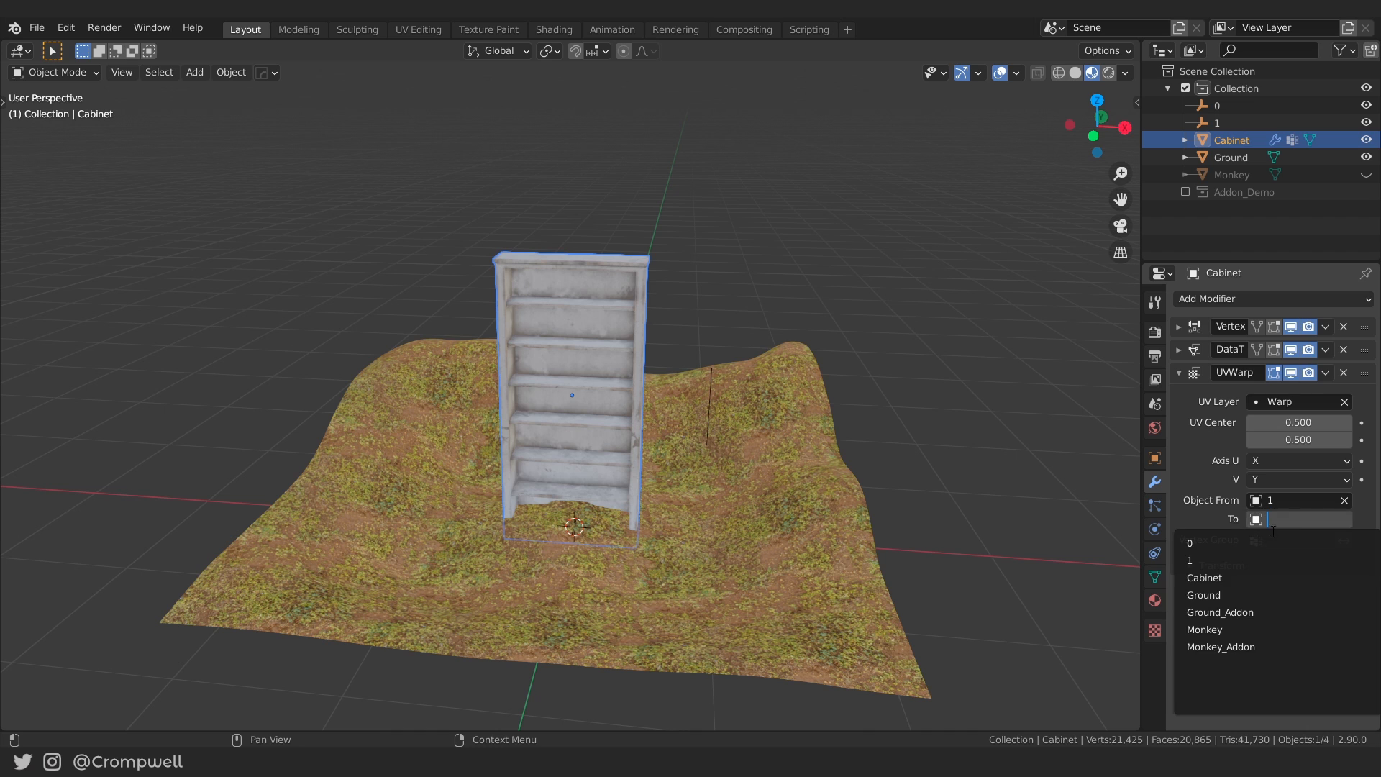
{"action": "left_click", "coordinate": [1216, 543]}
{"action": "middle_click_drag", "start_coordinate": [980, 462], "coordinate": [888, 487]}
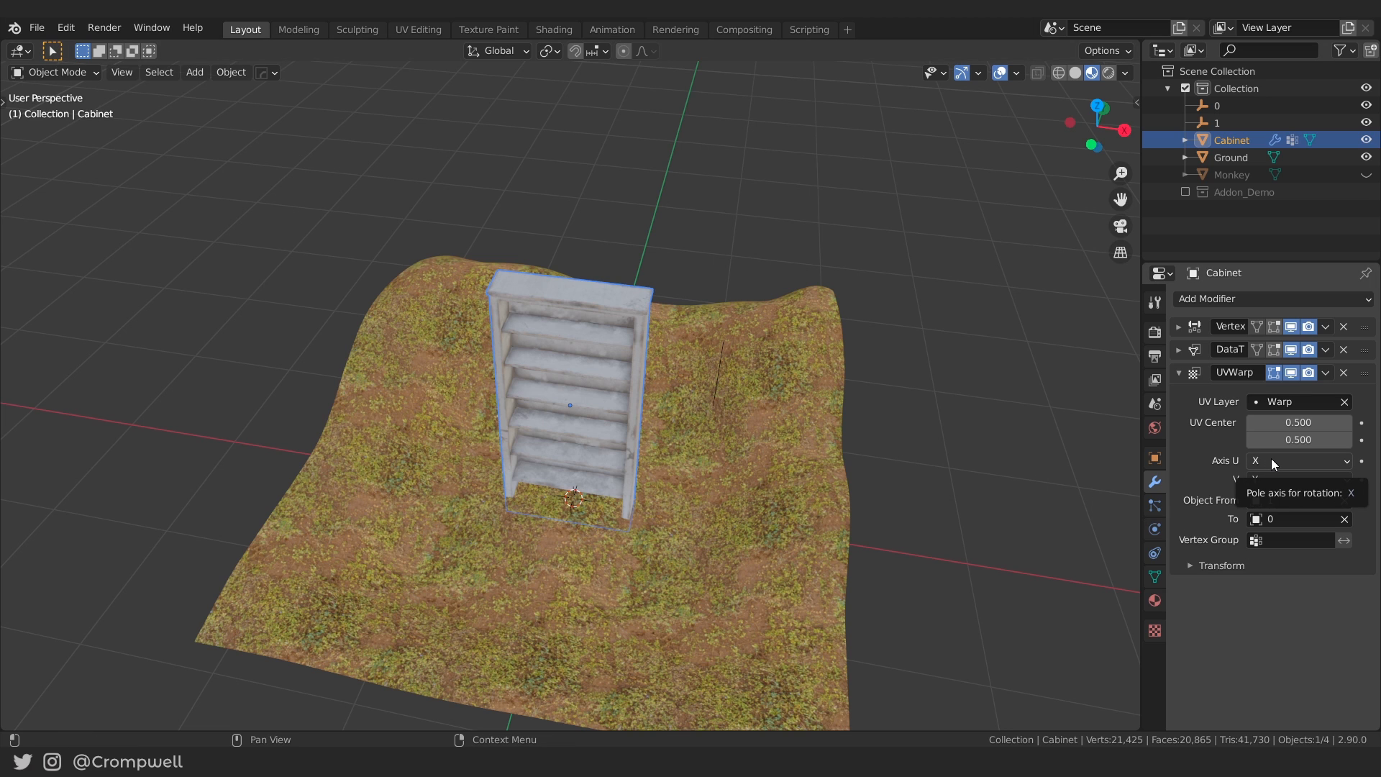
{"action": "left_click", "coordinate": [1277, 539]}
{"action": "left_click", "coordinate": [1209, 563]}
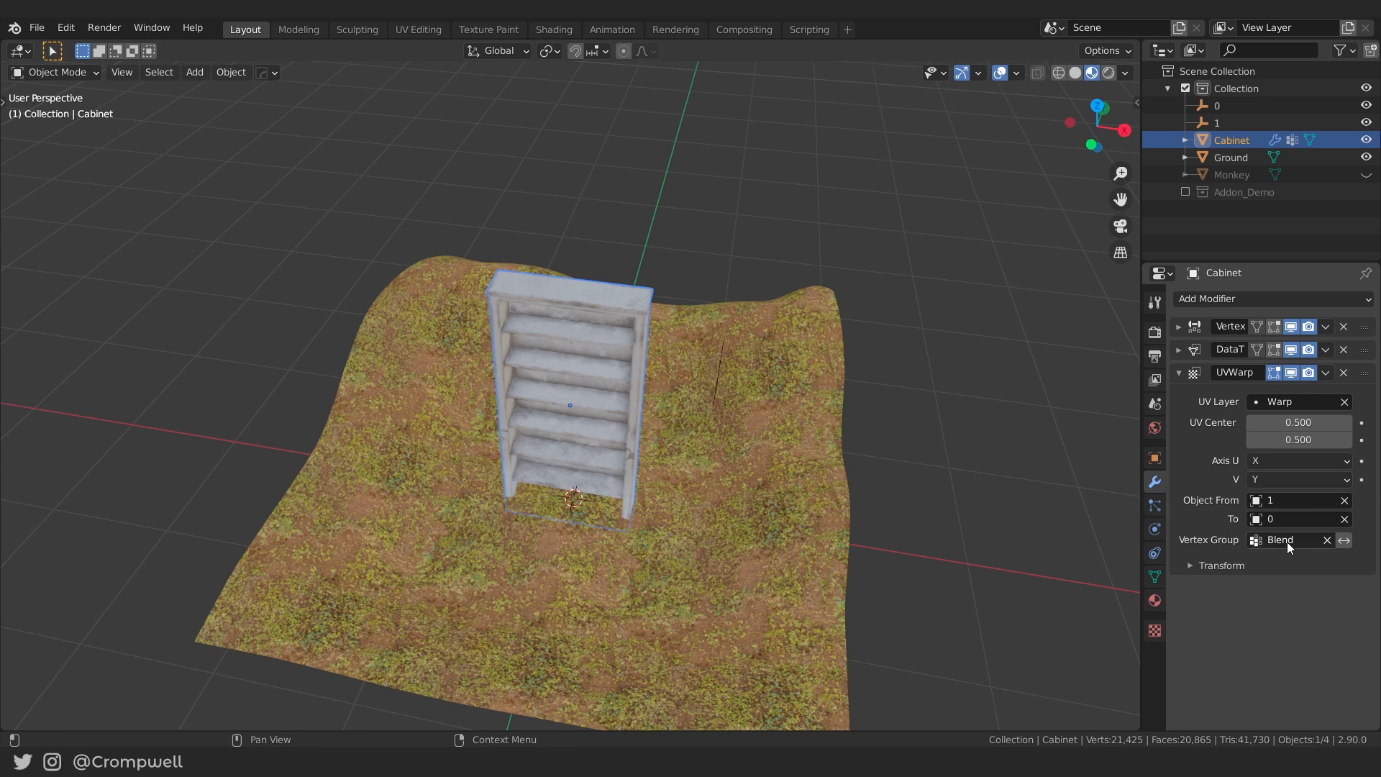
{"action": "middle_click_drag", "start_coordinate": [586, 317], "coordinate": [612, 273]}
{"action": "scroll", "coordinate": [758, 375], "scroll_direction": "up", "scroll_amount": 2}
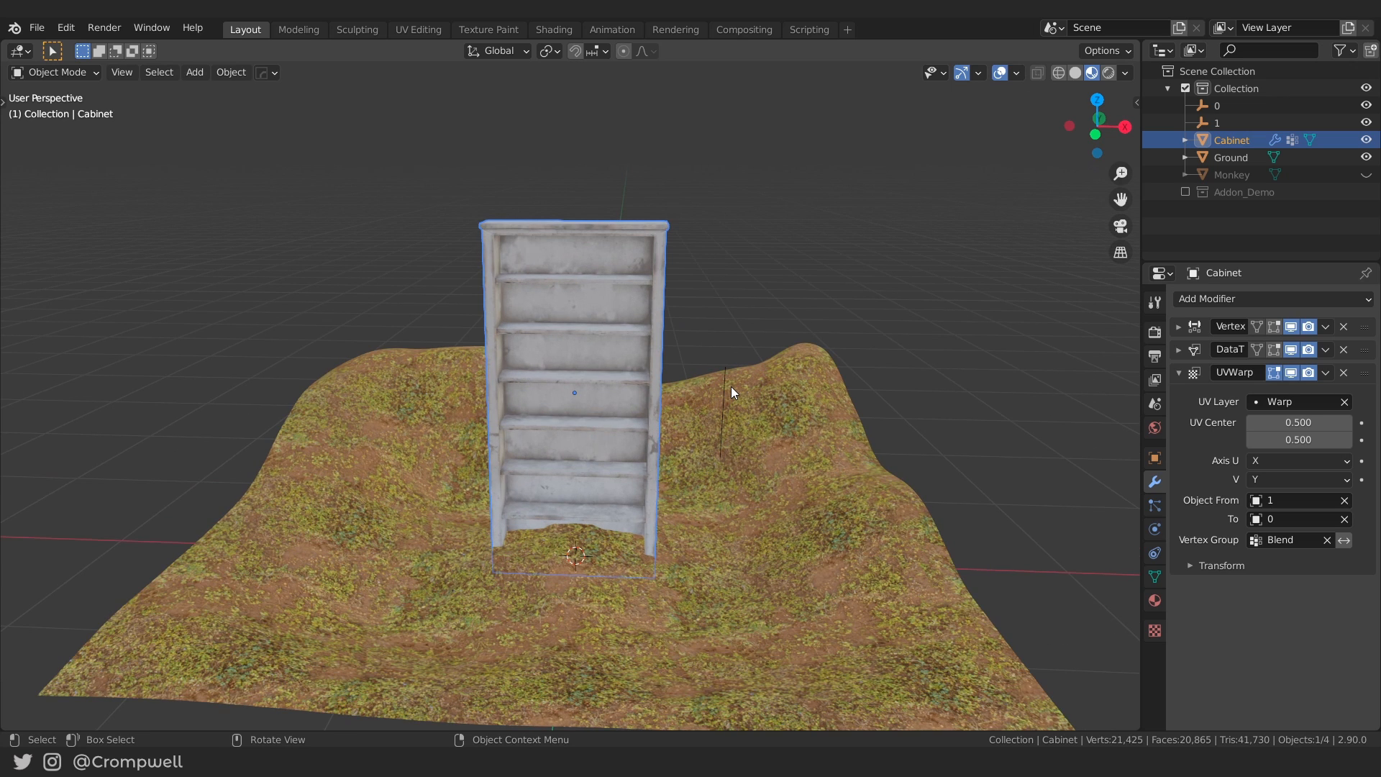
Copy the Ground Mat node group from the ground's material into the cabinet's material and place it below the Cabinet Mat node.
{"action": "left_click", "coordinate": [556, 29]}
{"action": "left_click", "coordinate": [564, 311]}
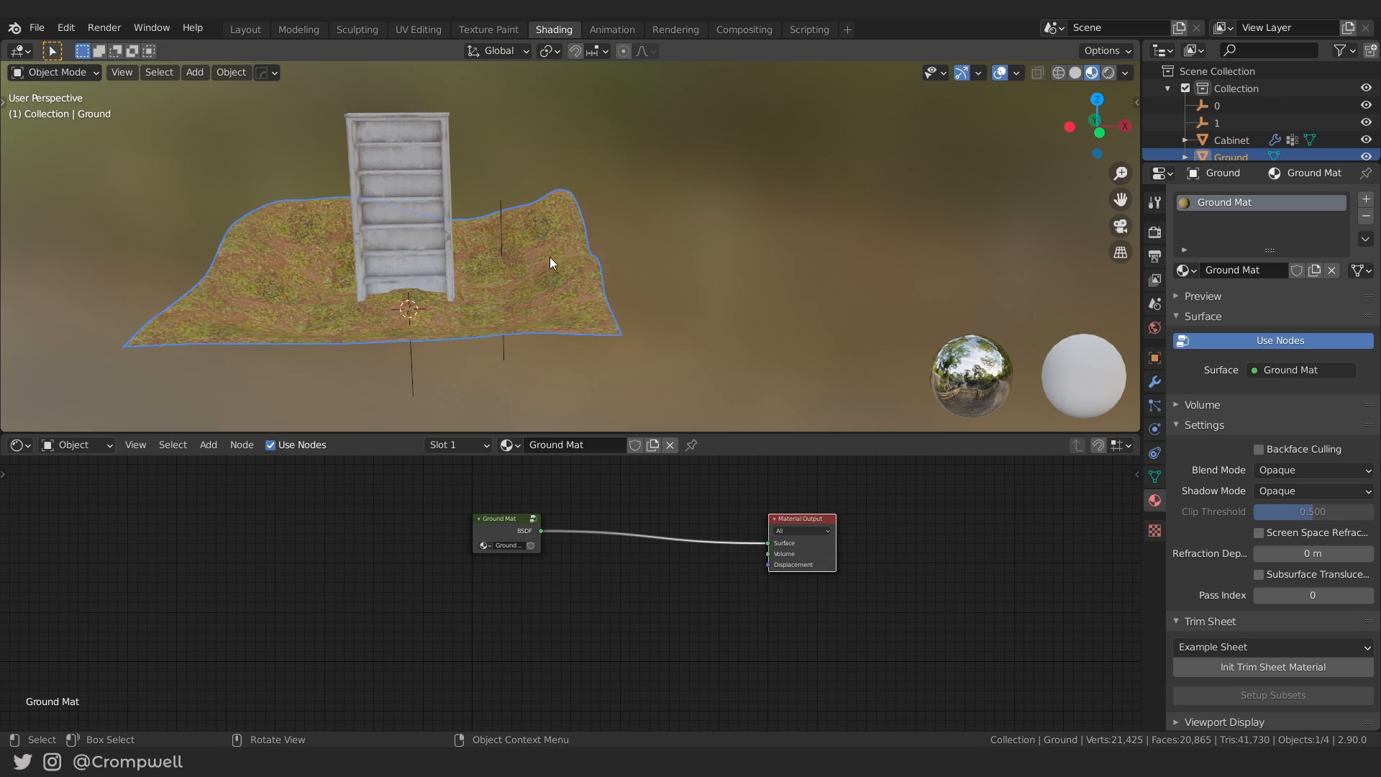
{"action": "left_click_drag", "start_coordinate": [423, 469], "coordinate": [544, 555]}
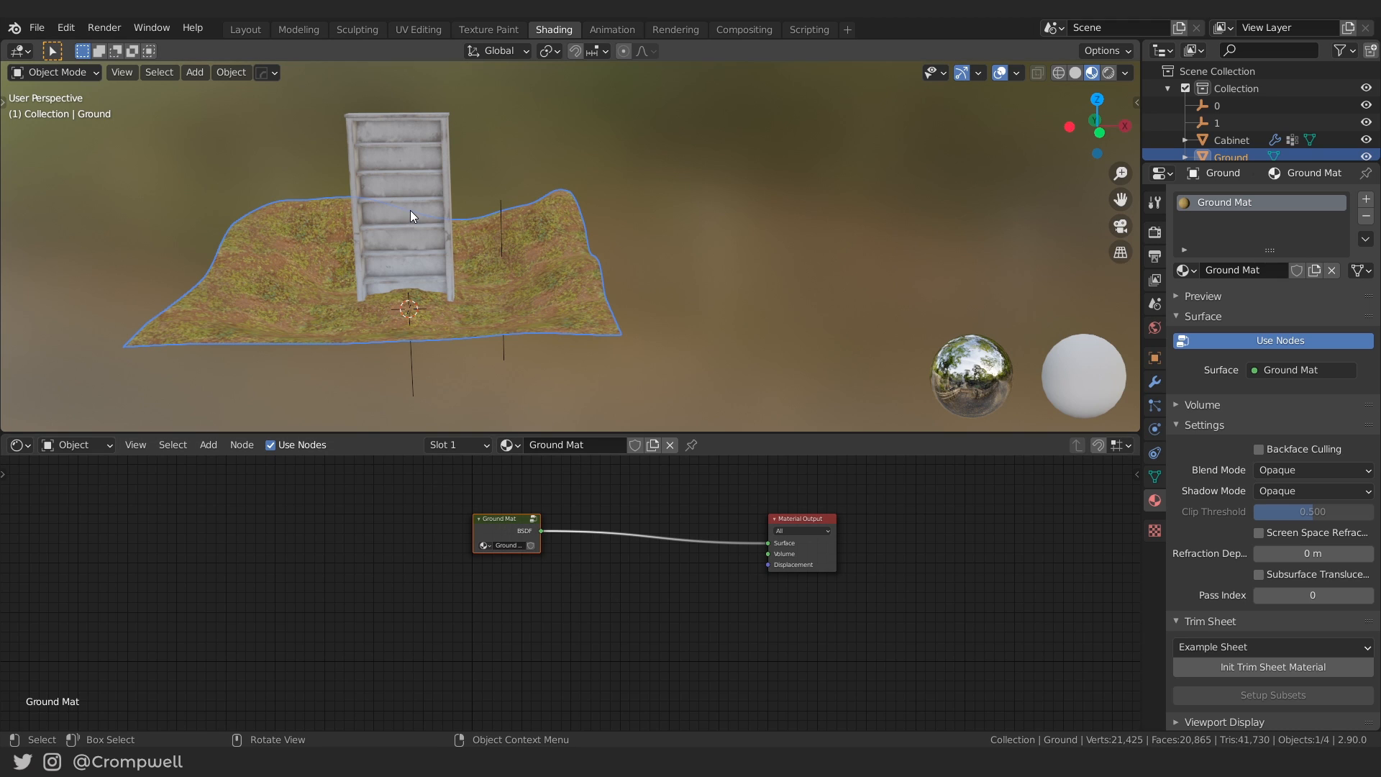
{"action": "left_click", "coordinate": [418, 264]}
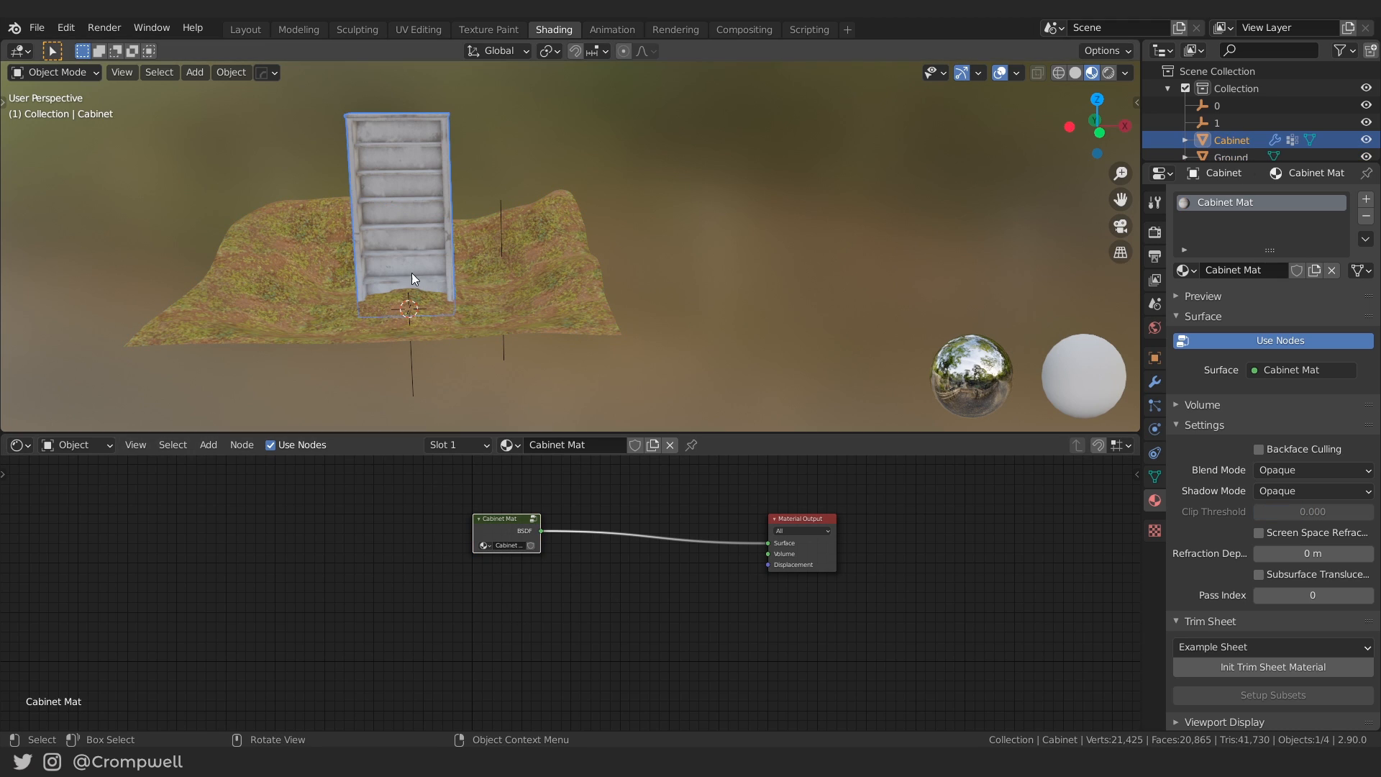
{"action": "key", "text": "ctrl+v"}
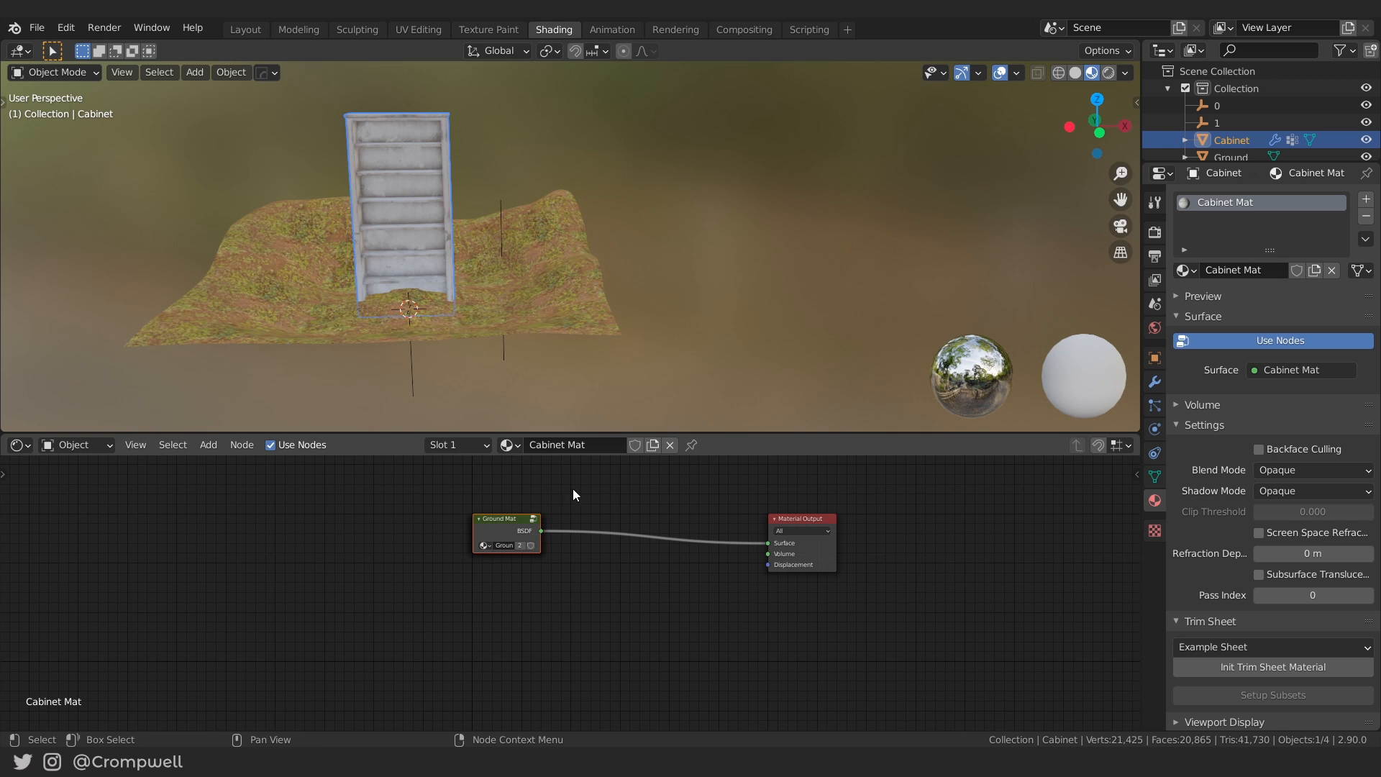
{"action": "key", "text": "g"}
{"action": "left_click", "coordinate": [558, 569]}
{"action": "scroll", "coordinate": [557, 568], "scroll_direction": "up", "scroll_amount": 2}
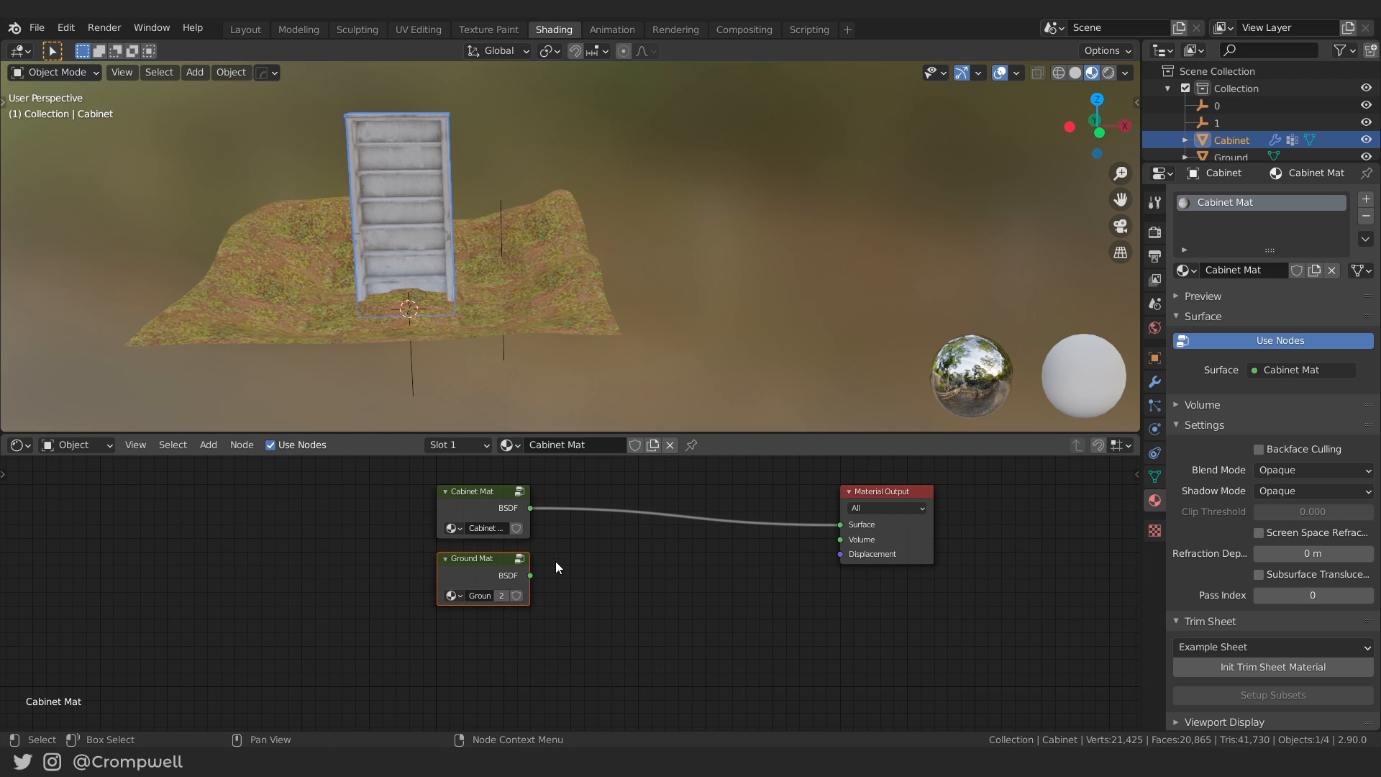
{"action": "middle_click_drag", "start_coordinate": [558, 568], "coordinate": [559, 597]}
Insert a Mix Shader between Cabinet Mat and the Material Output, and connect Ground Mat to its second Shader input.
{"action": "key", "text": "shift+a"}
{"action": "left_click", "coordinate": [568, 552]}
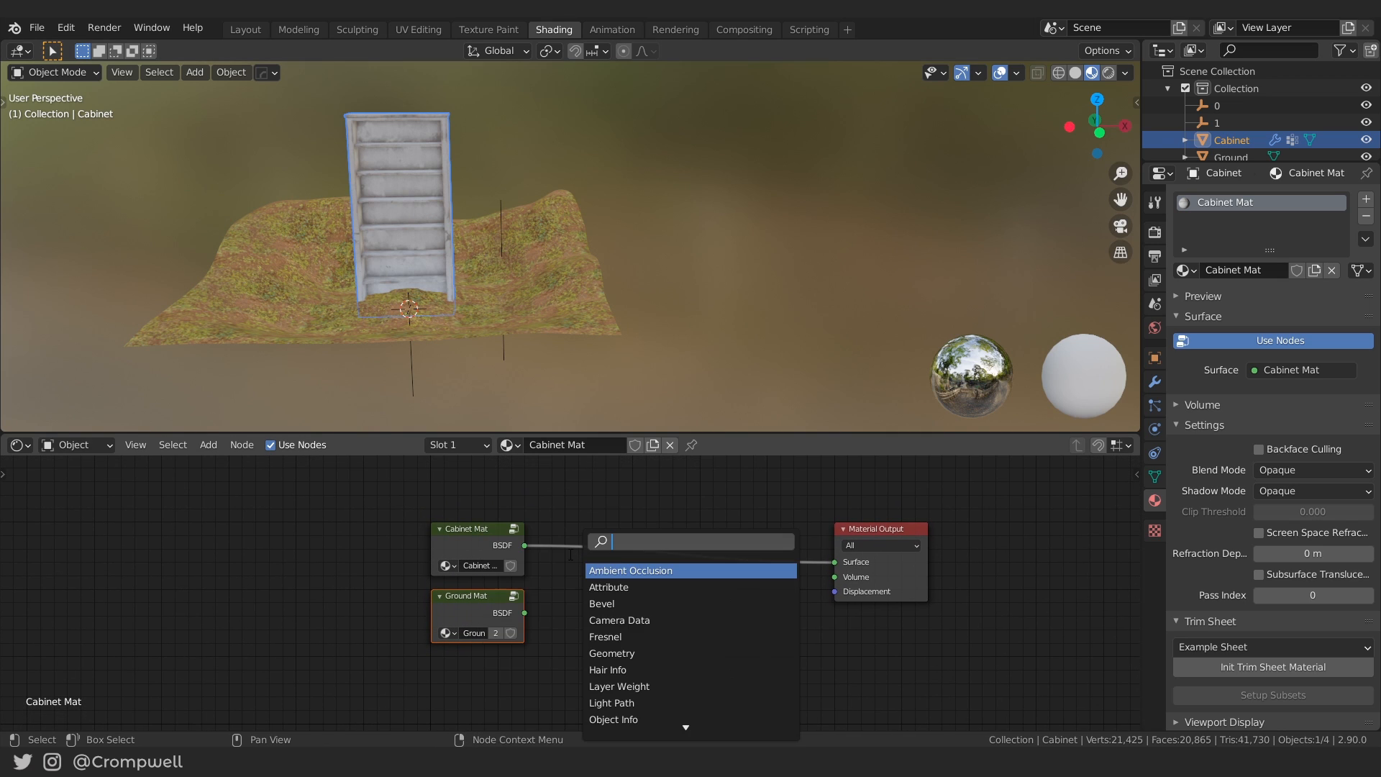
{"action": "type", "text": "mix"}
{"action": "key", "text": "Return"}
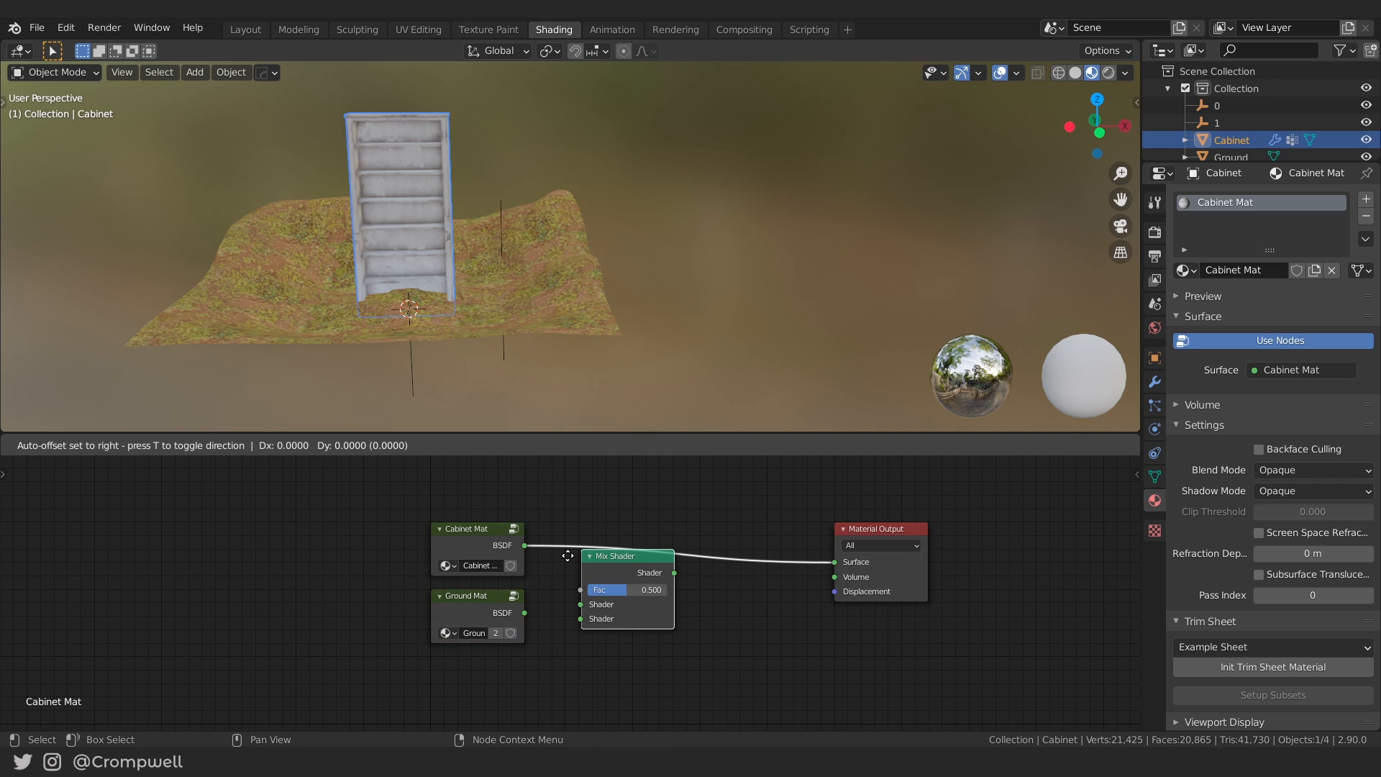
{"action": "left_click", "coordinate": [622, 545]}
{"action": "left_click_drag", "start_coordinate": [525, 613], "coordinate": [603, 591]}
{"action": "left_click_drag", "start_coordinate": [636, 535], "coordinate": [668, 536]}
Add a UV Map node set to Warp and connect its UV output to the Mix Shader's Fac.
{"action": "middle_click_drag", "start_coordinate": [668, 535], "coordinate": [713, 646]}
{"action": "key", "text": "shift+a"}
{"action": "left_click", "coordinate": [532, 518]}
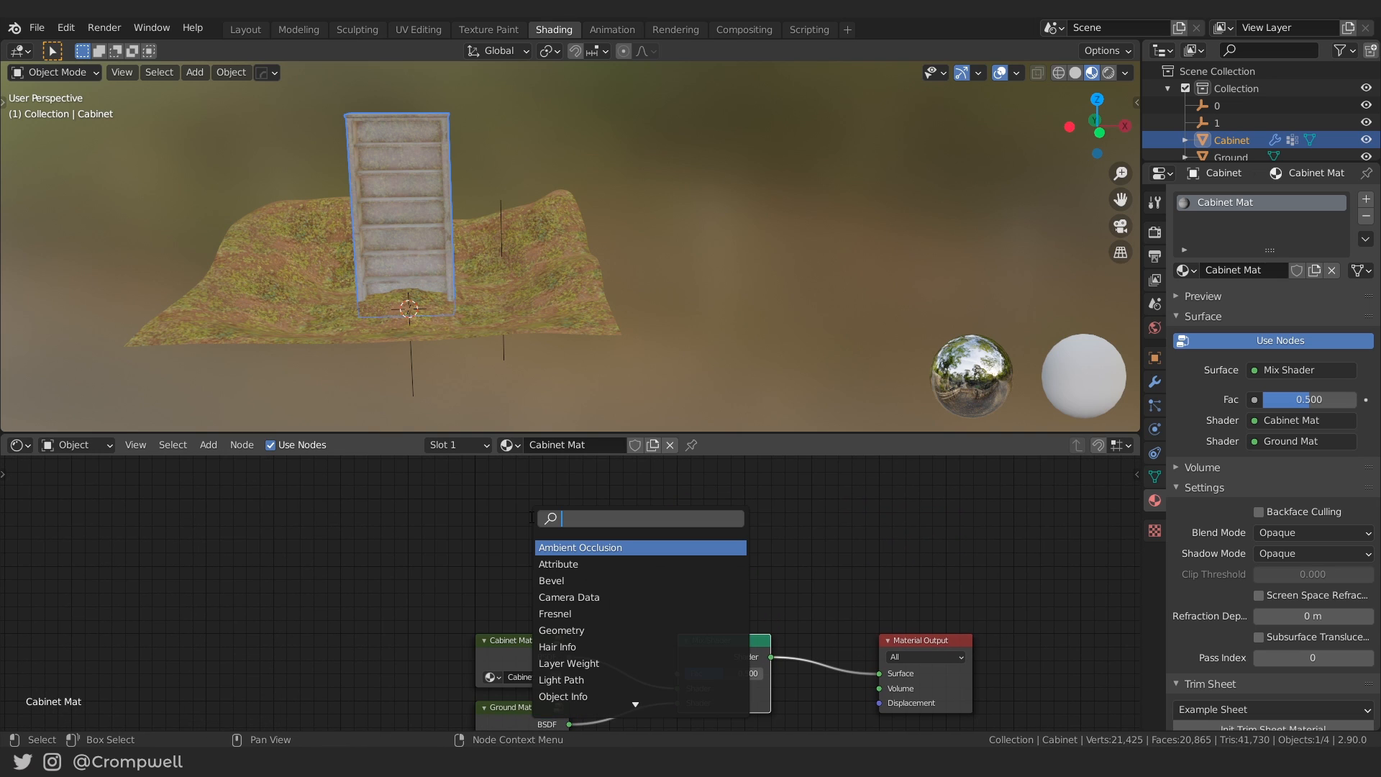
{"action": "type", "text": "uv"}
{"action": "key", "text": "Return"}
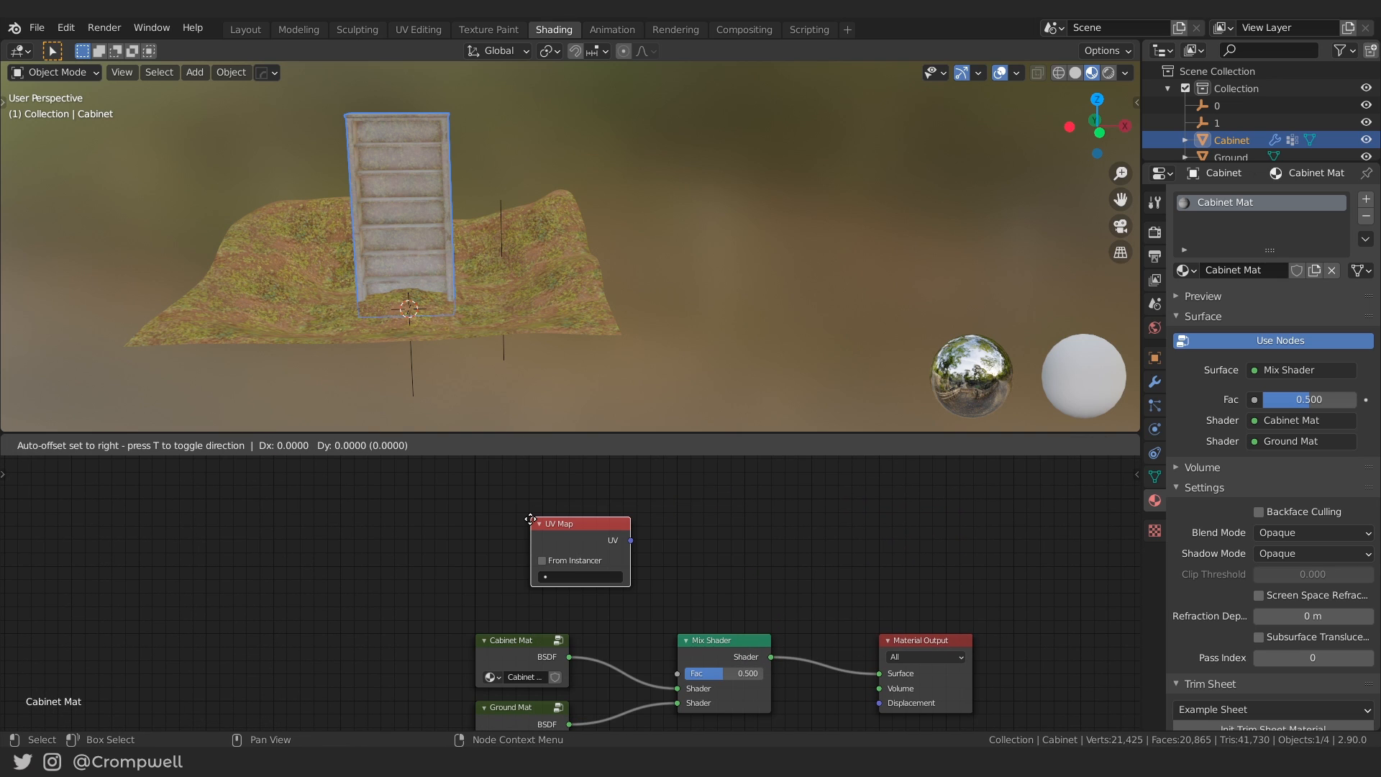
{"action": "left_click", "coordinate": [476, 502]}
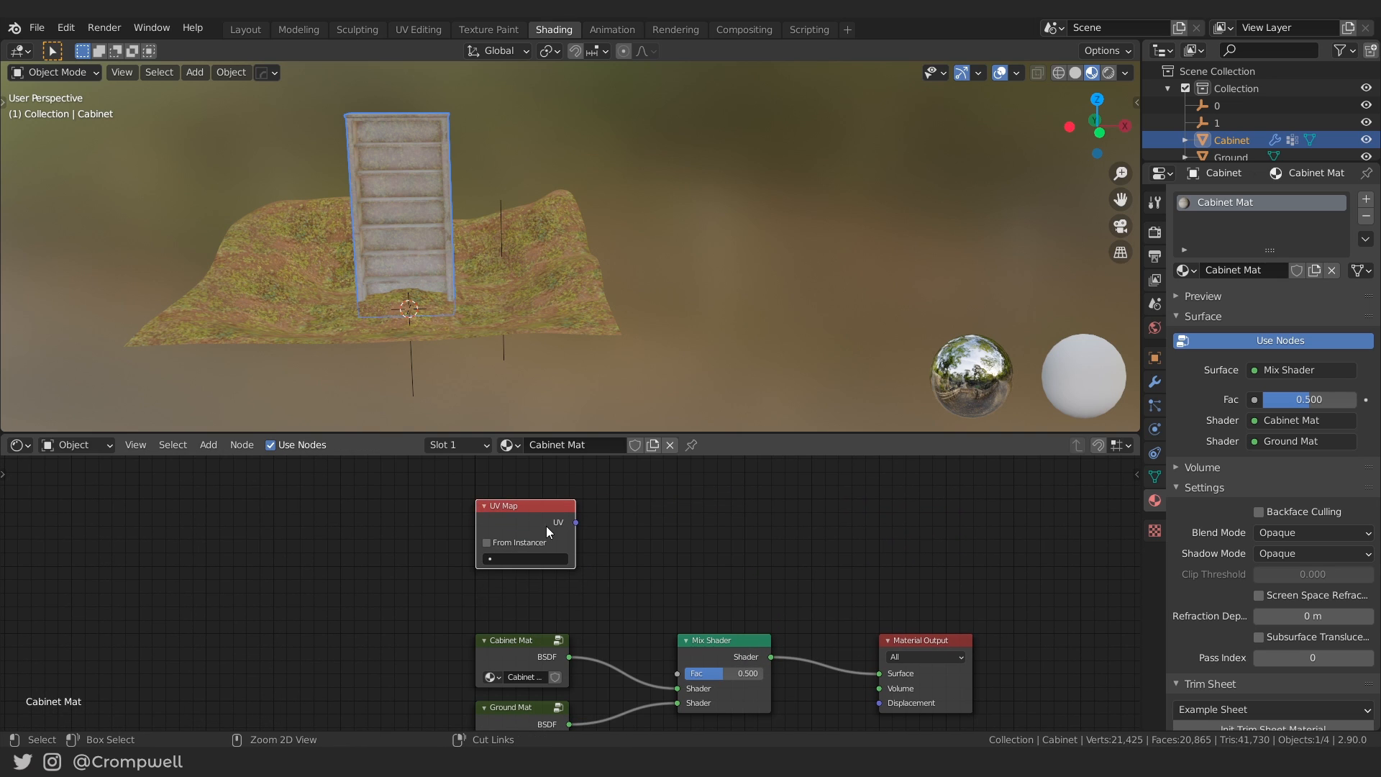
{"action": "left_click_drag", "start_coordinate": [576, 524], "coordinate": [677, 673]}
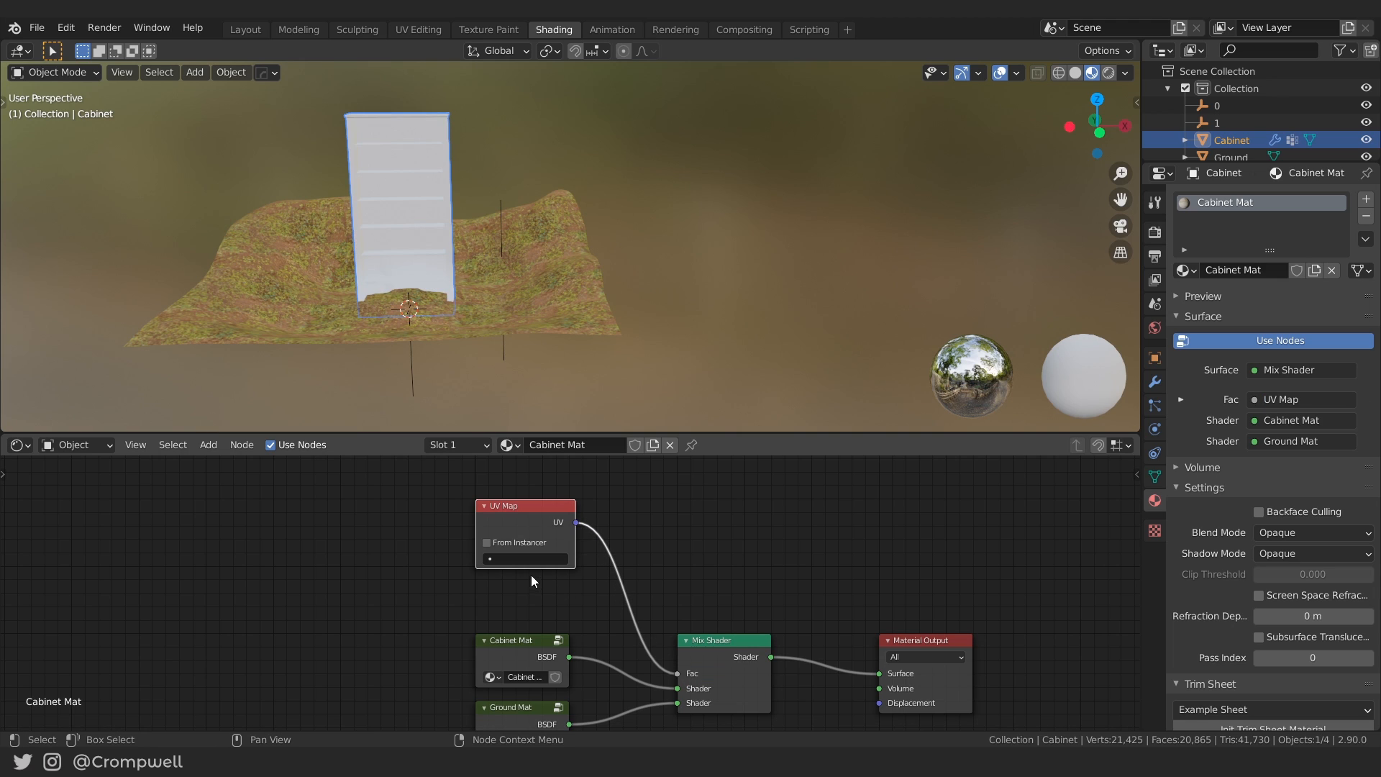
{"action": "left_click", "coordinate": [507, 555]}
{"action": "left_click", "coordinate": [499, 597]}
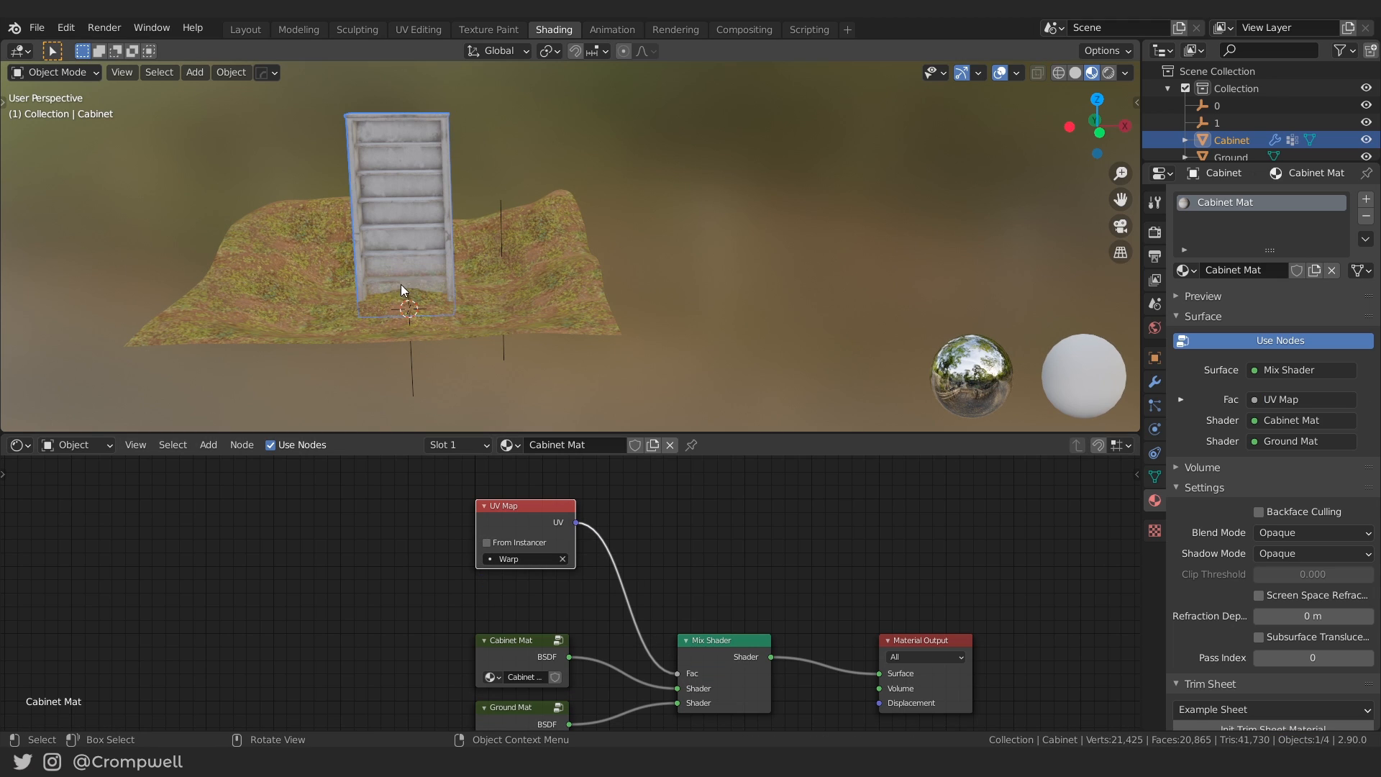
Insert a ColorRamp node on the link between the UV Map node and the Mix Shader's Fac.
{"action": "key", "text": "shift+a"}
{"action": "left_click", "coordinate": [658, 532]}
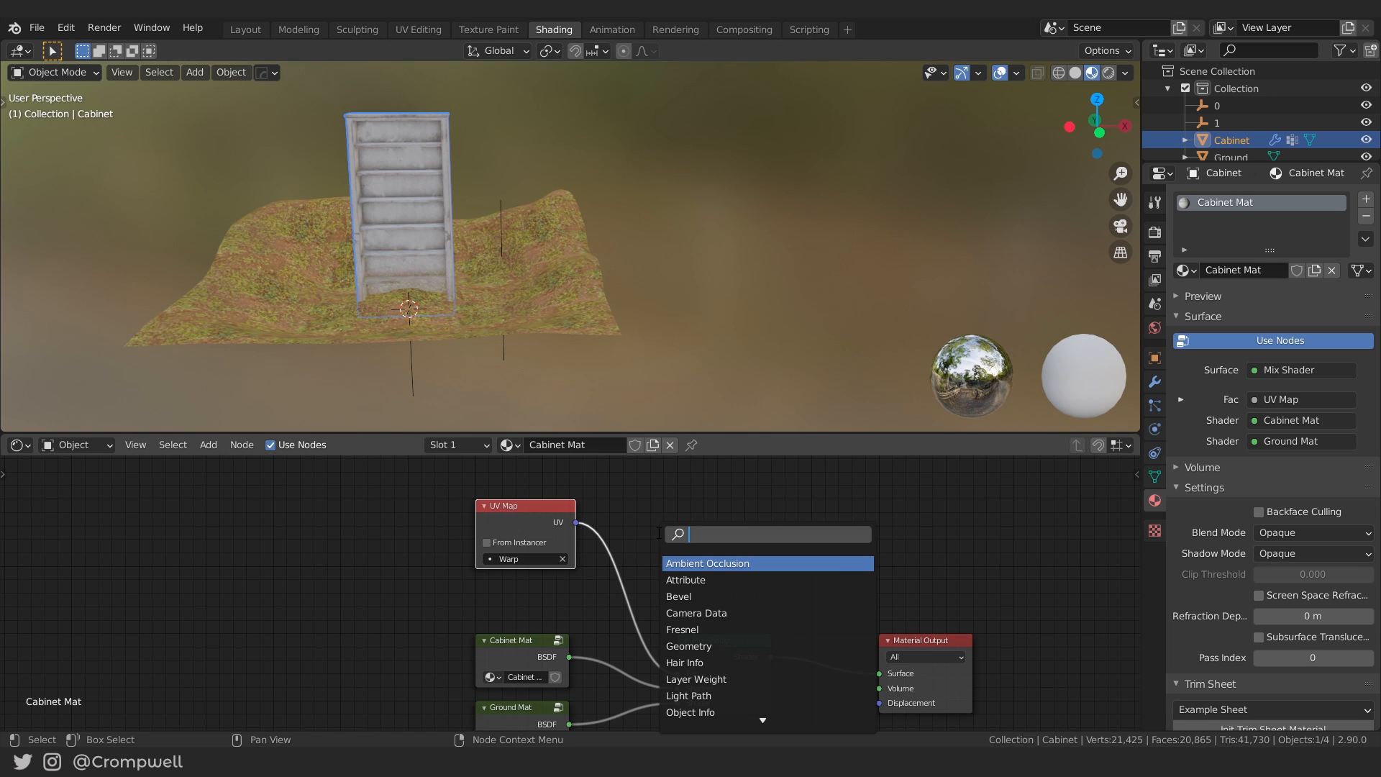
{"action": "type", "text": "ramp"}
{"action": "key", "text": "Return"}
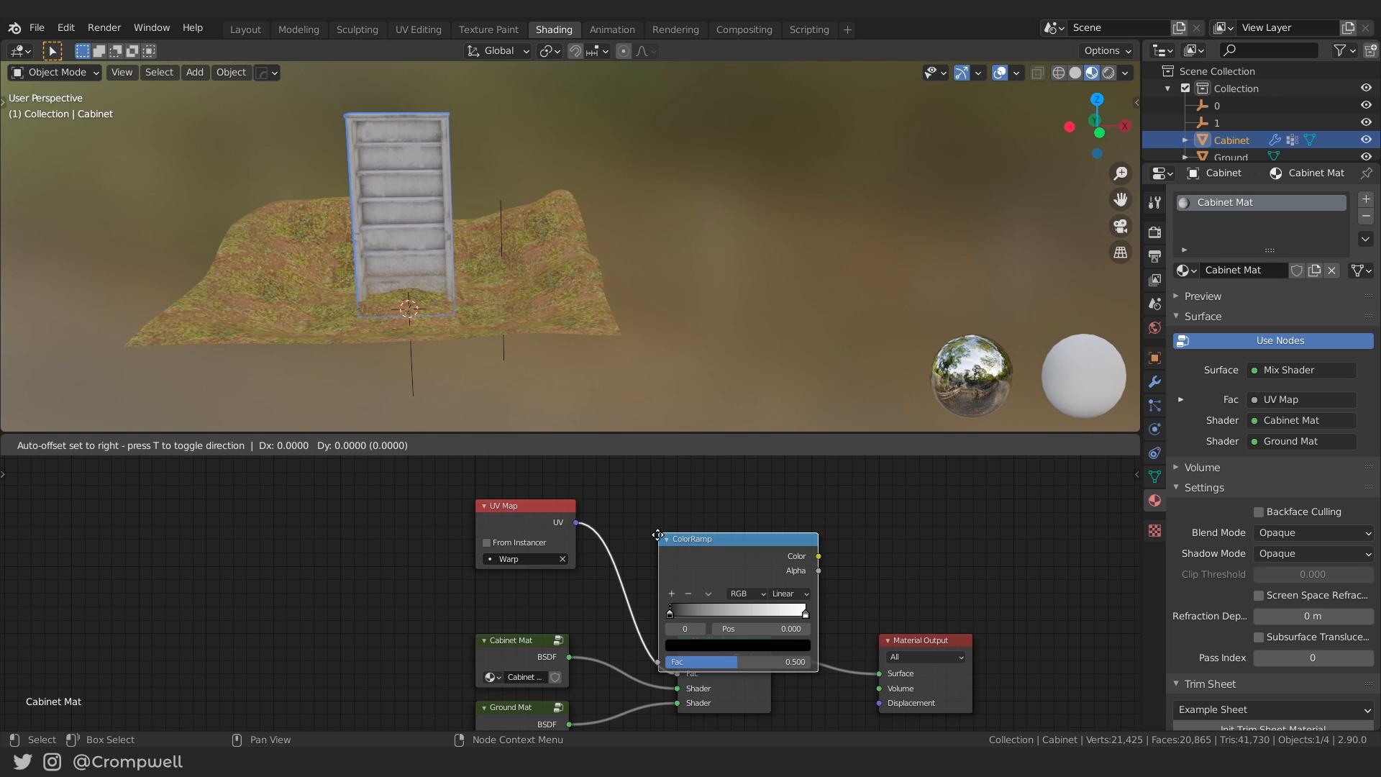
{"action": "left_click", "coordinate": [611, 487]}
{"action": "scroll", "coordinate": [830, 558], "scroll_direction": "down", "scroll_amount": 2}
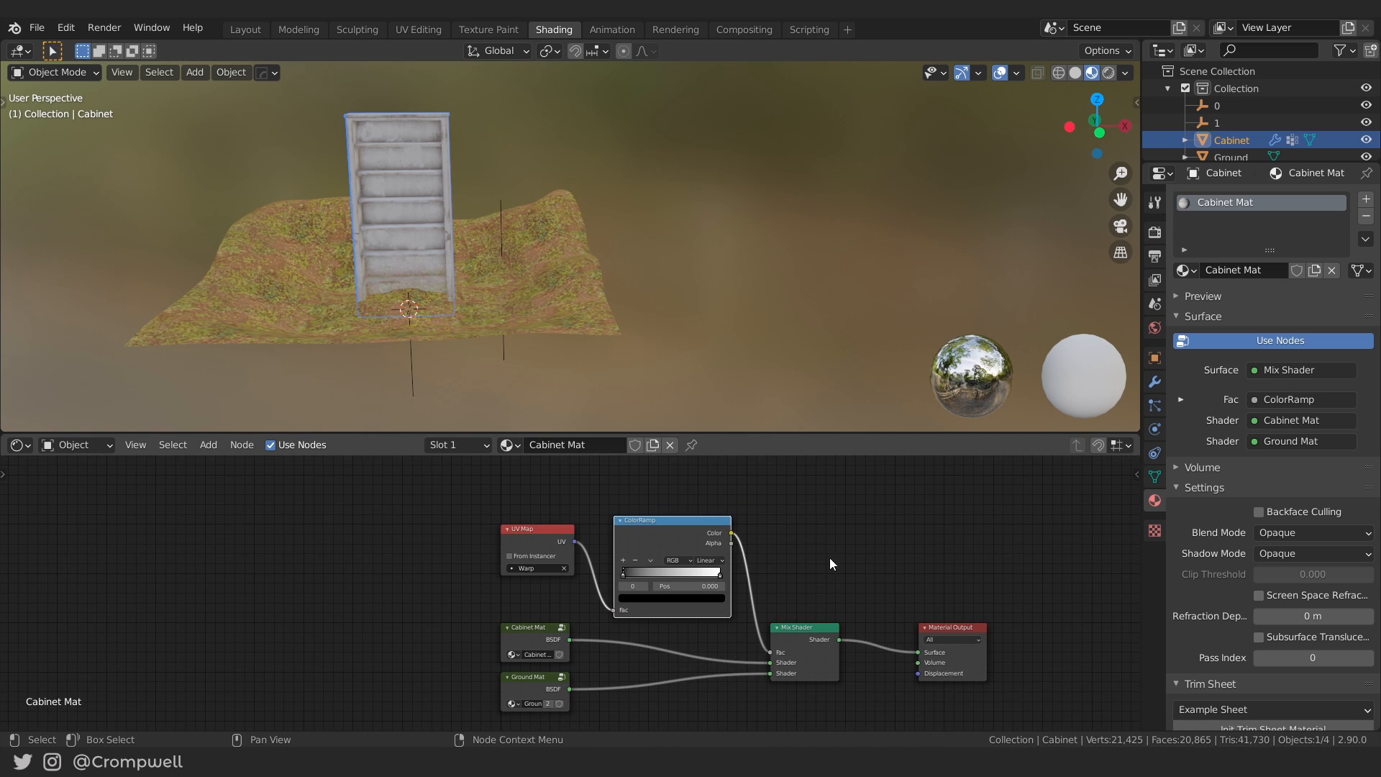
Move the ColorRamp's white stop to about 0.378 to strengthen the ground blend at the cabinet's base.
{"action": "middle_click_drag", "start_coordinate": [830, 558], "coordinate": [767, 519]}
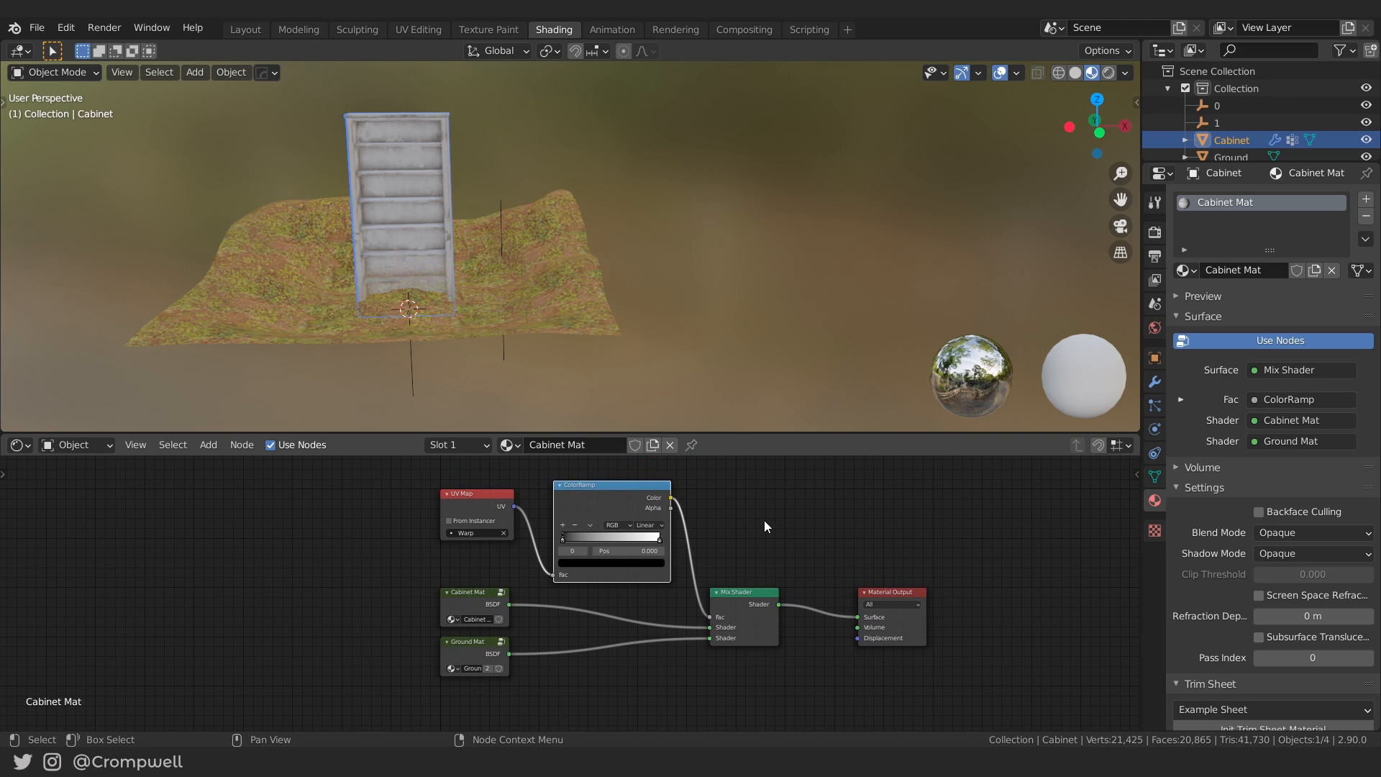
{"action": "left_click_drag", "start_coordinate": [659, 541], "coordinate": [593, 530]}
{"action": "scroll", "coordinate": [485, 202], "scroll_direction": "up", "scroll_amount": 5}
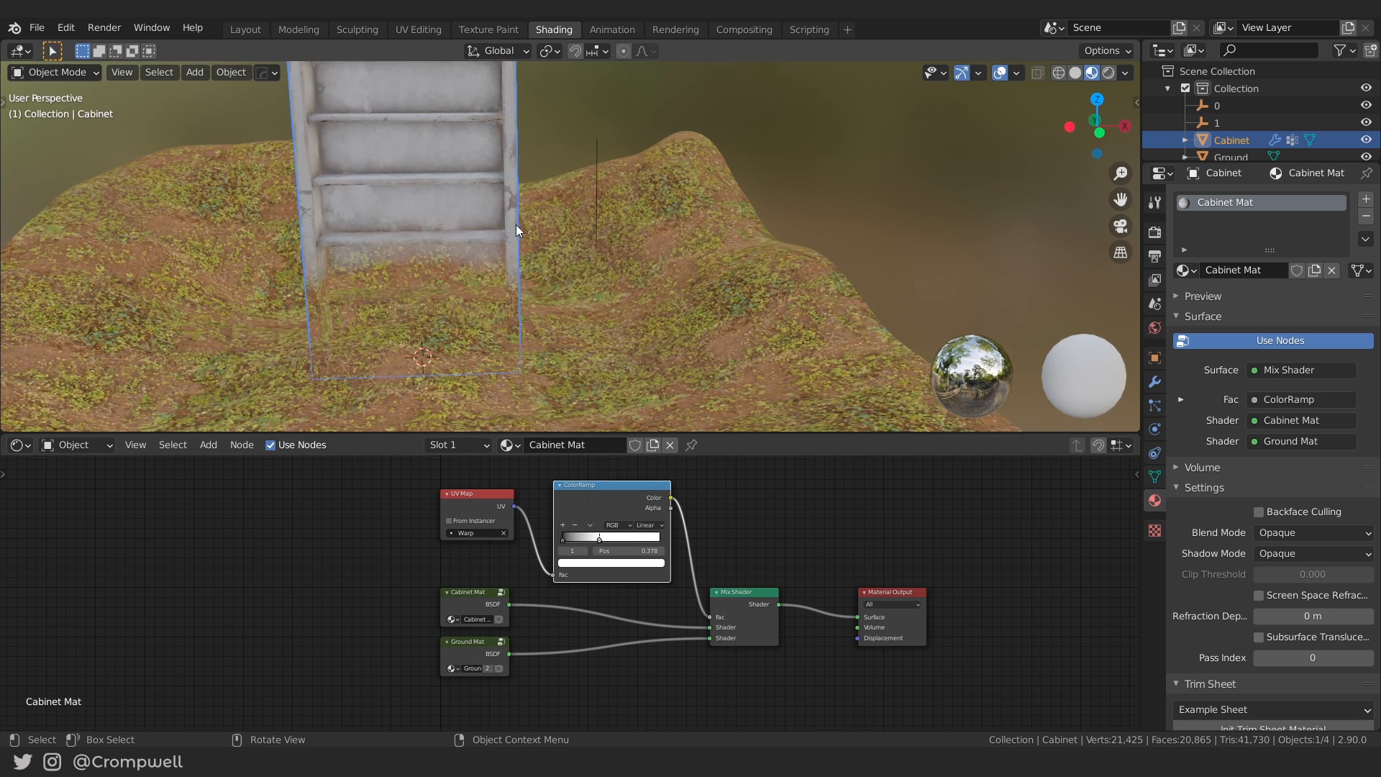
Test the blending in the Layout workspace by freely rotating the cabinet against the ground, and cancel the rotation.
{"action": "left_click", "coordinate": [268, 31]}
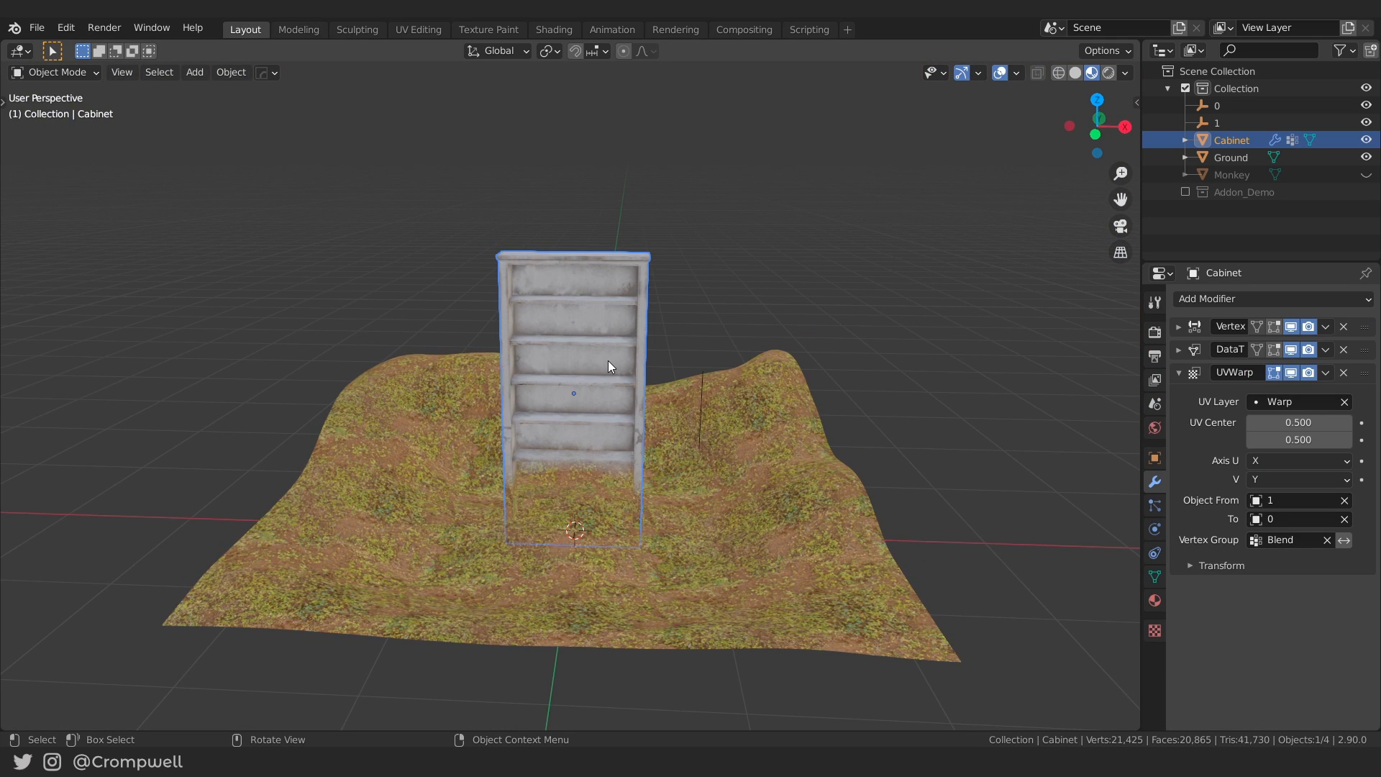
{"action": "key", "text": "r"}
{"action": "key", "text": "r"}
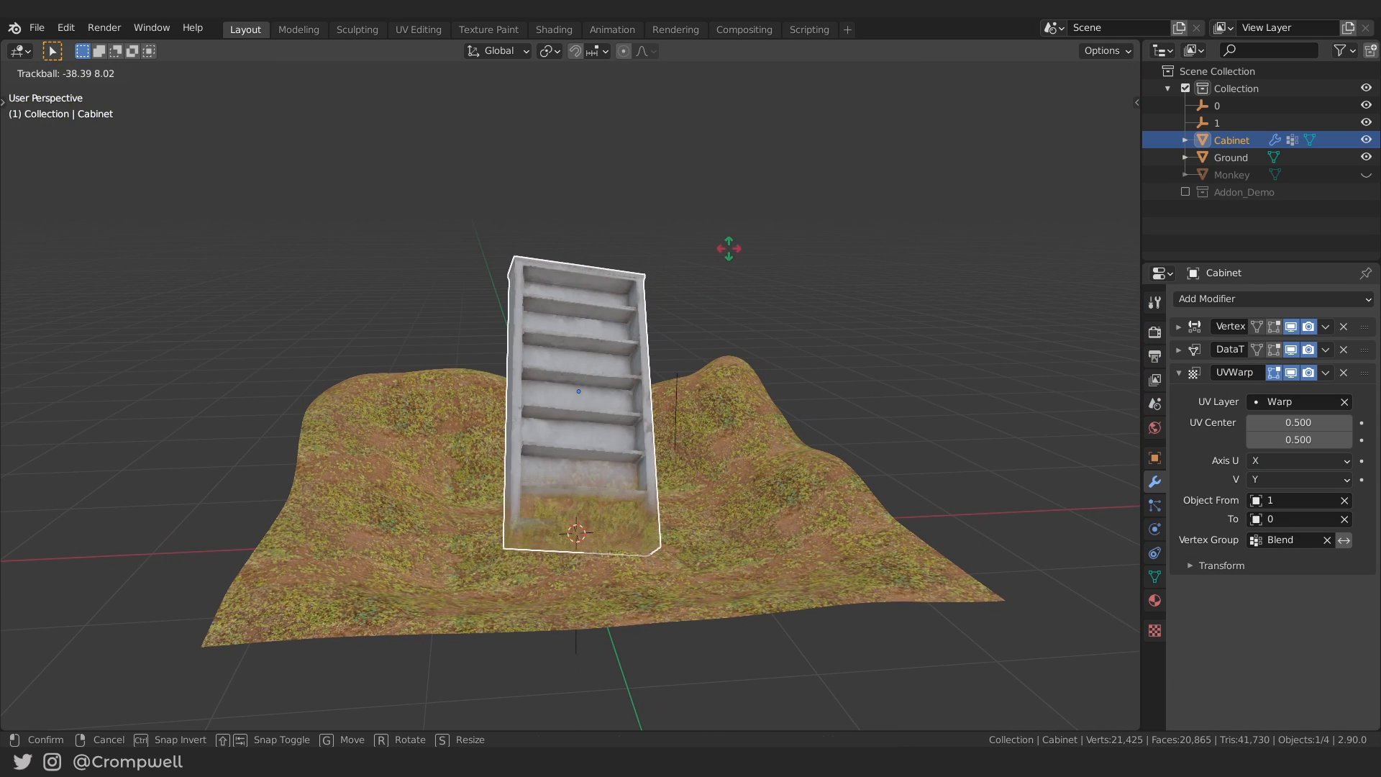
{"action": "right_click", "coordinate": [572, 352]}
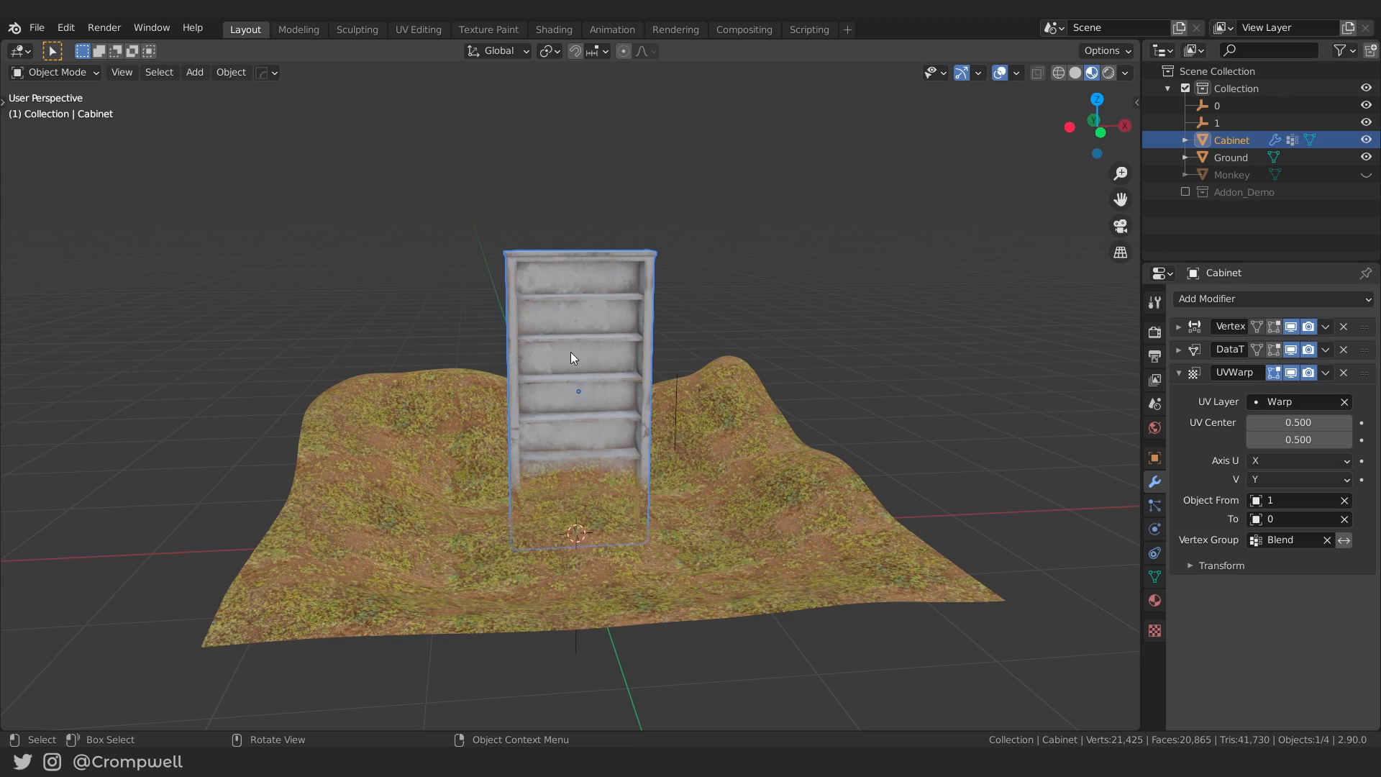
{"action": "middle_click_drag", "start_coordinate": [410, 310], "coordinate": [488, 286]}
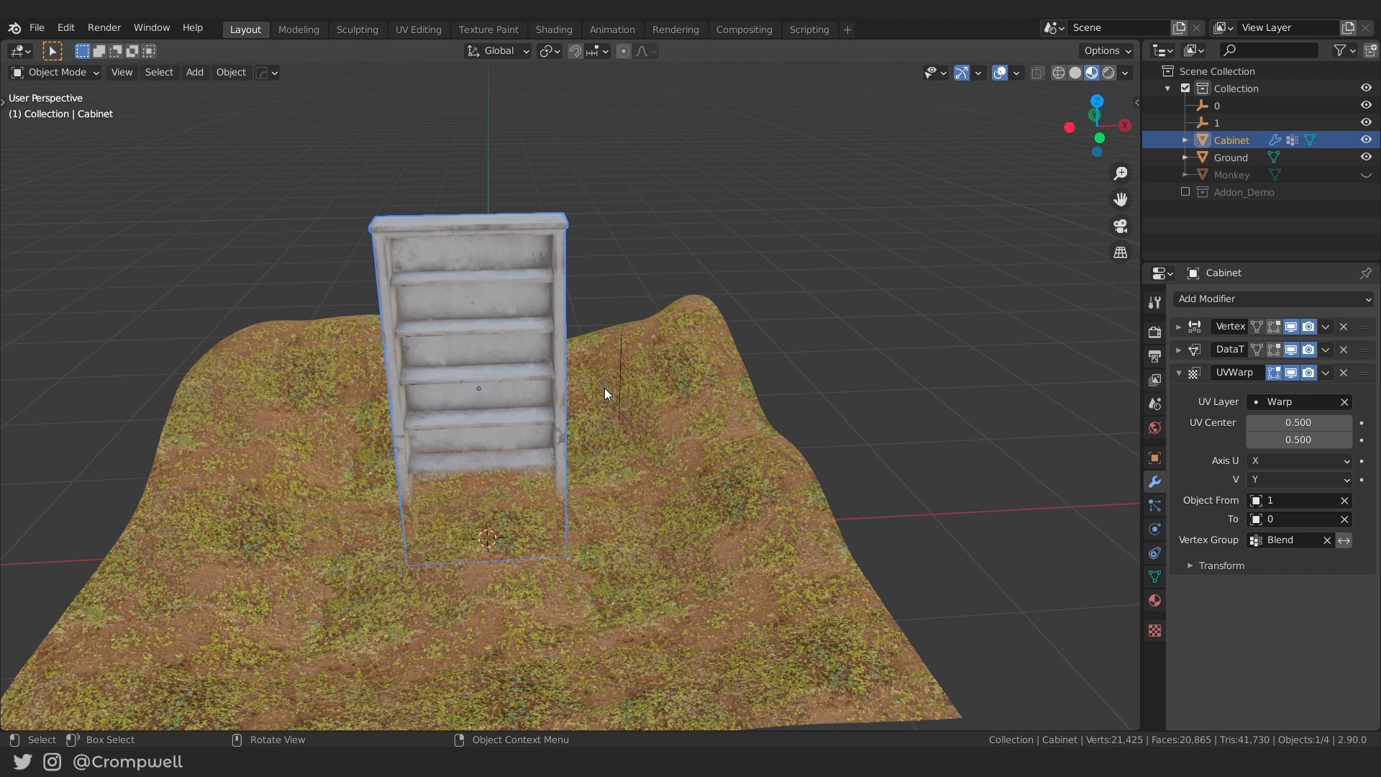
Enable Ambient Occlusion in the Eevee render settings and return to the cabinet's modifiers.
{"action": "middle_click_drag", "start_coordinate": [413, 374], "coordinate": [479, 333]}
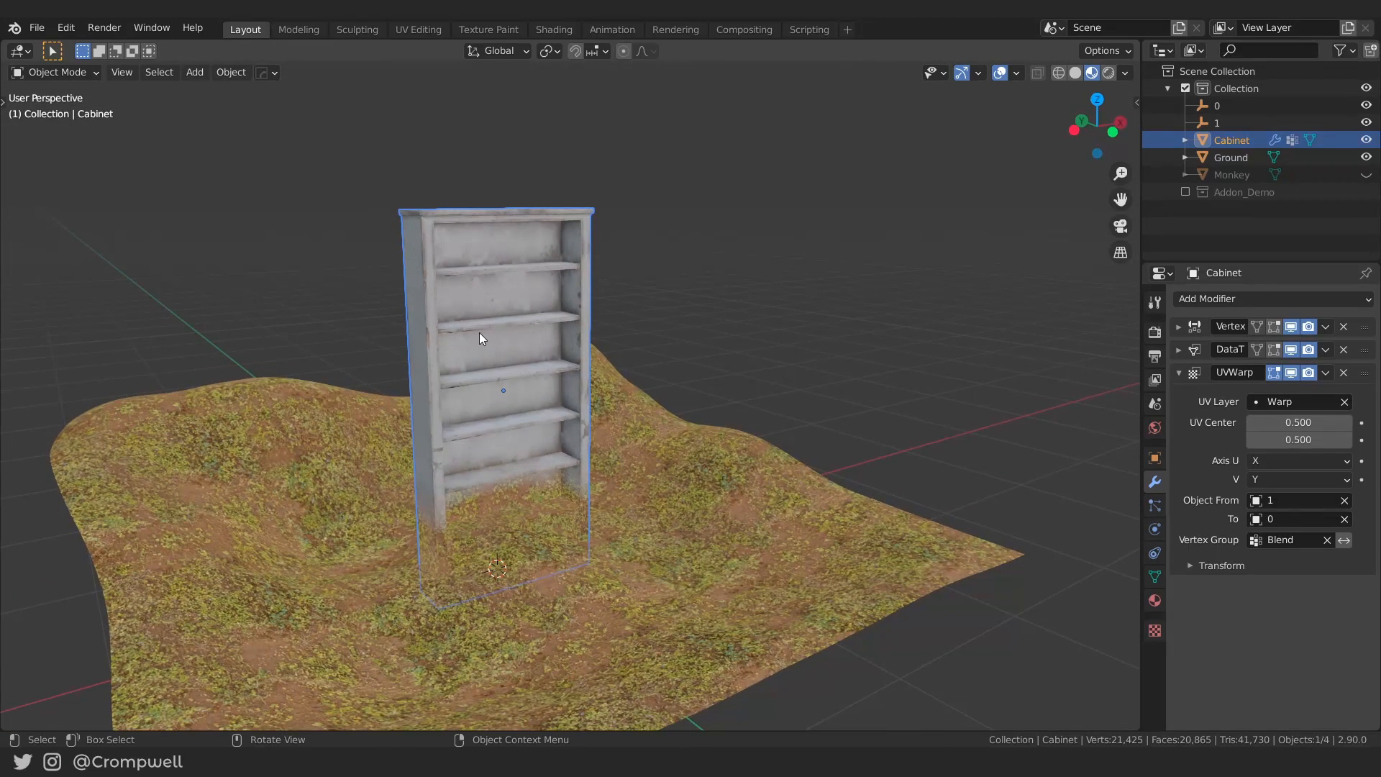
{"action": "left_click", "coordinate": [1155, 332]}
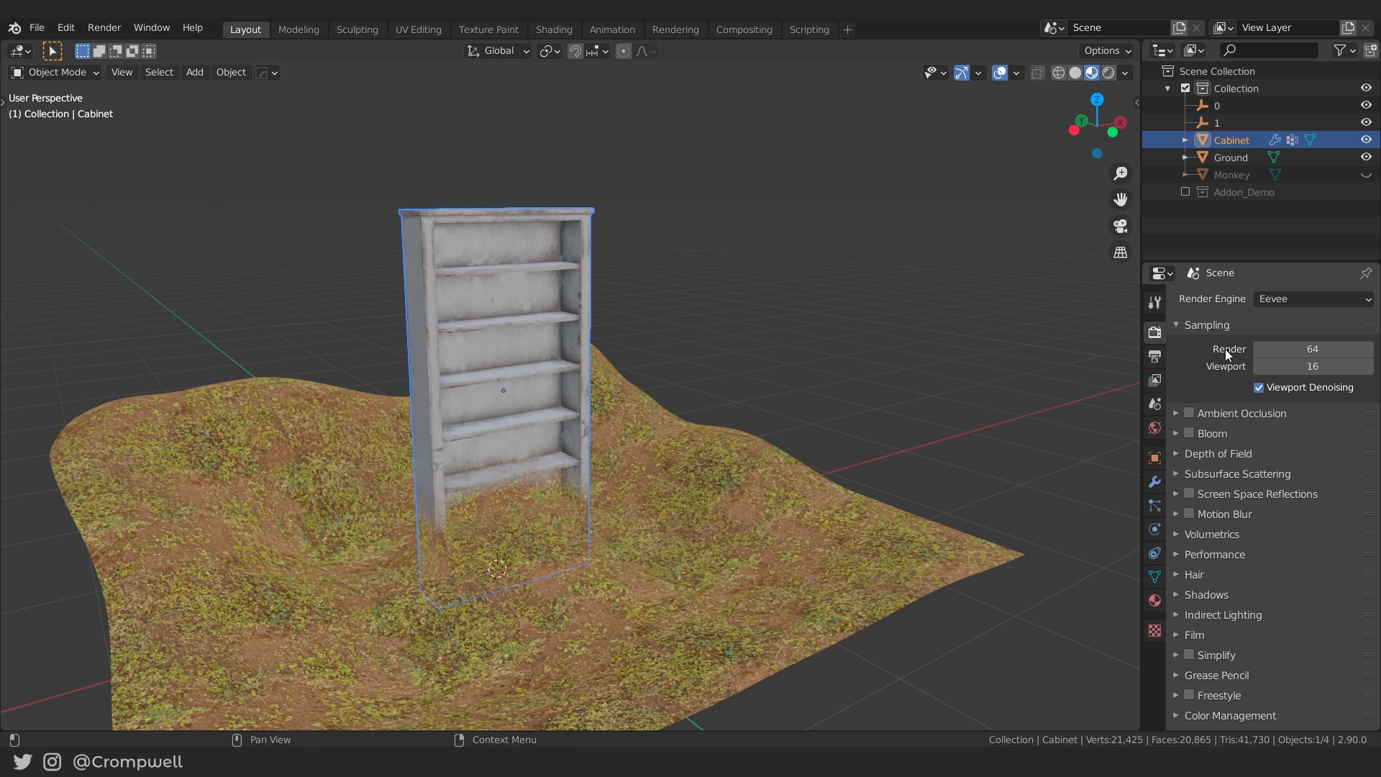
{"action": "left_click", "coordinate": [1188, 413]}
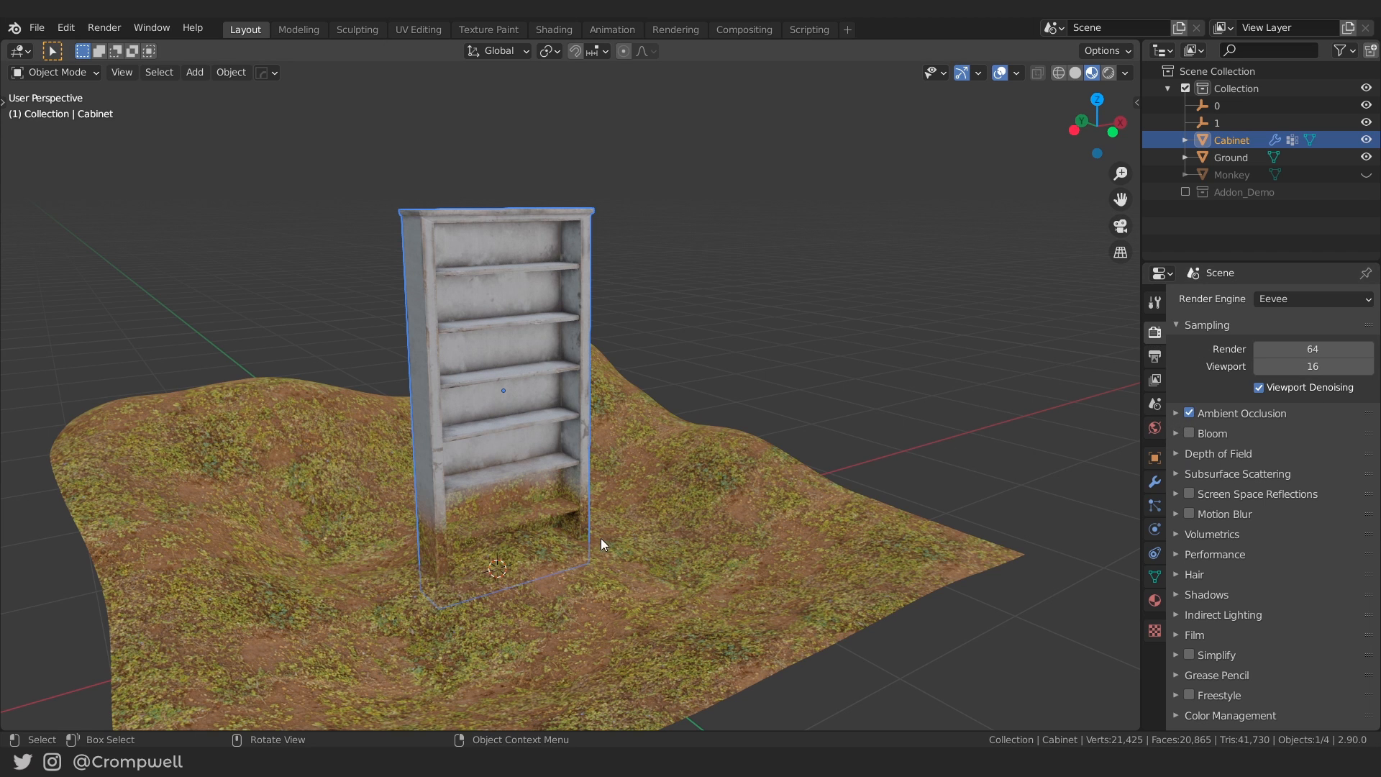
{"action": "left_click", "coordinate": [1154, 482]}
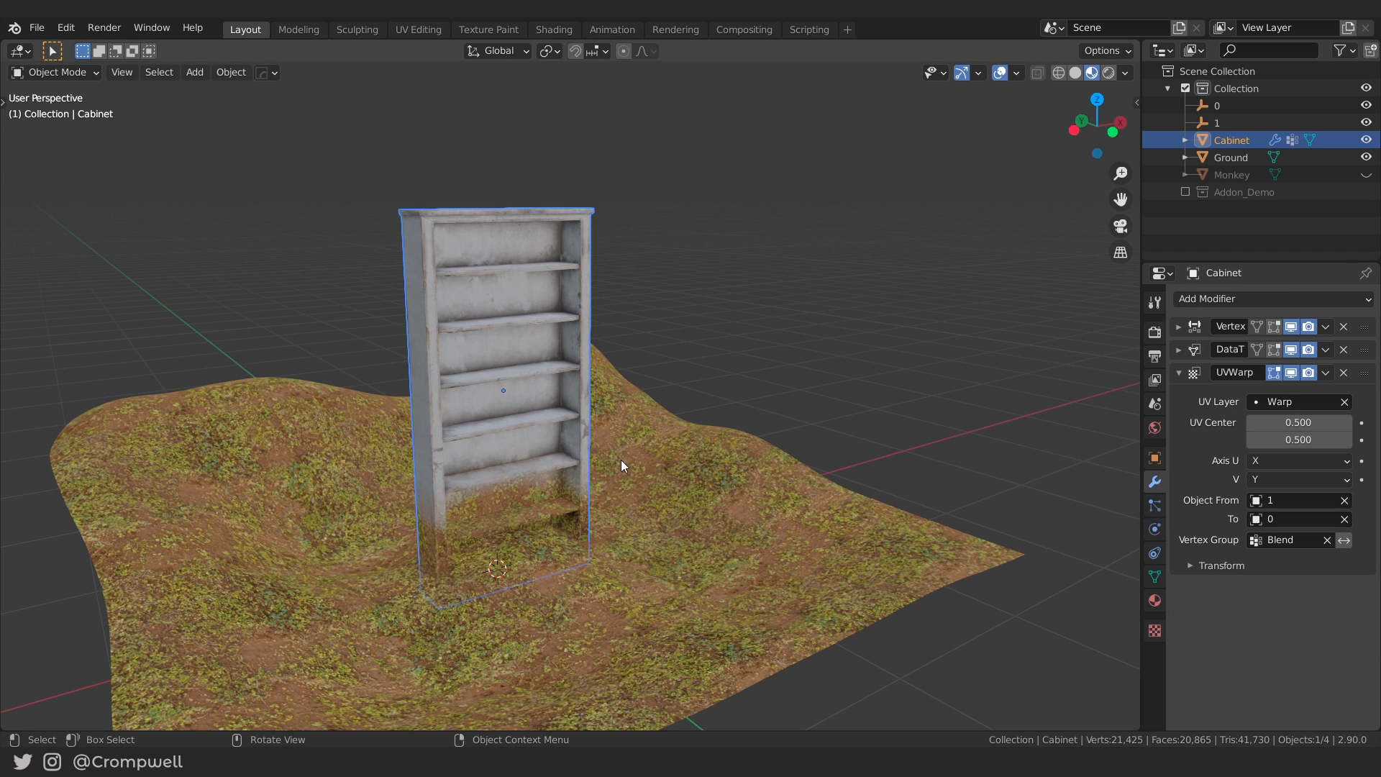
Test the blending by moving the cabinet down through the ground and back up.
{"action": "middle_click_drag", "start_coordinate": [620, 460], "coordinate": [557, 460]}
{"action": "key", "text": "g"}
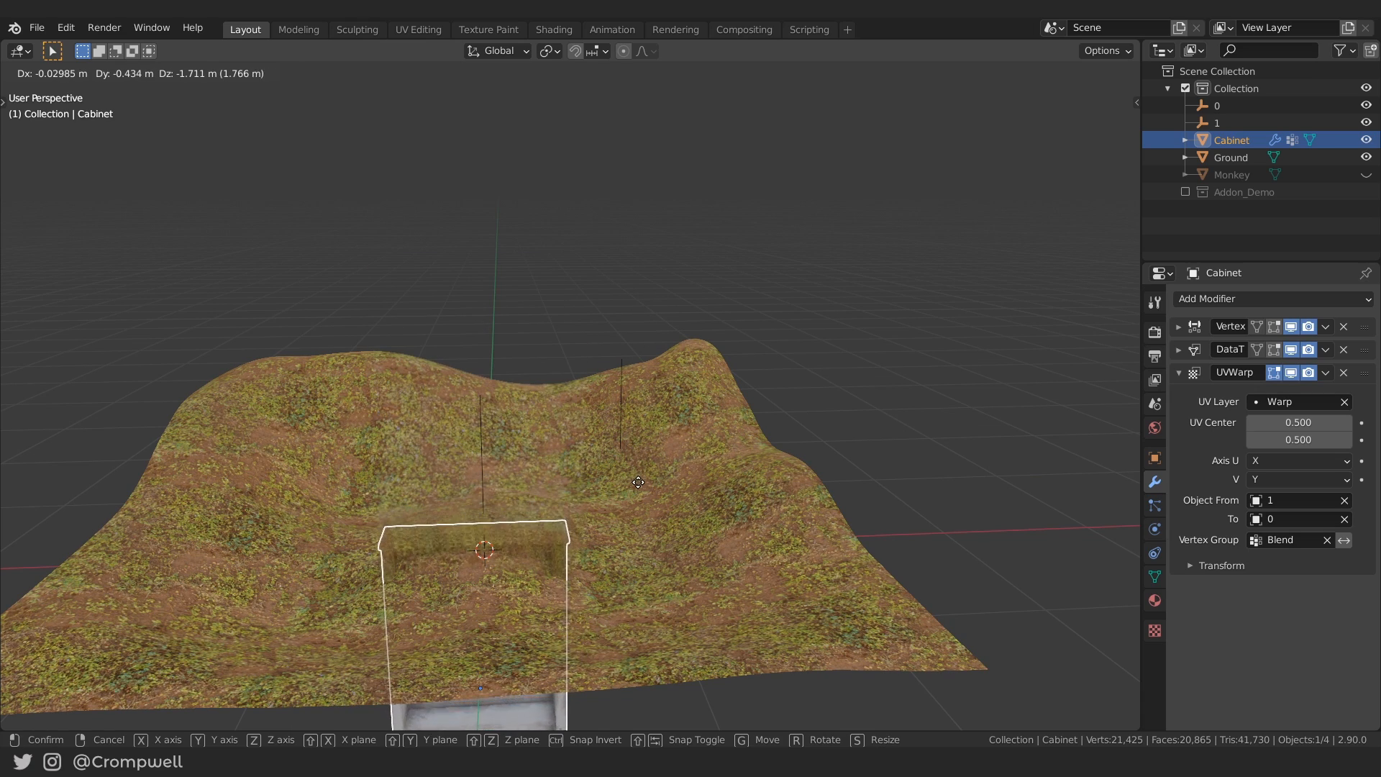
{"action": "left_click", "coordinate": [641, 253]}
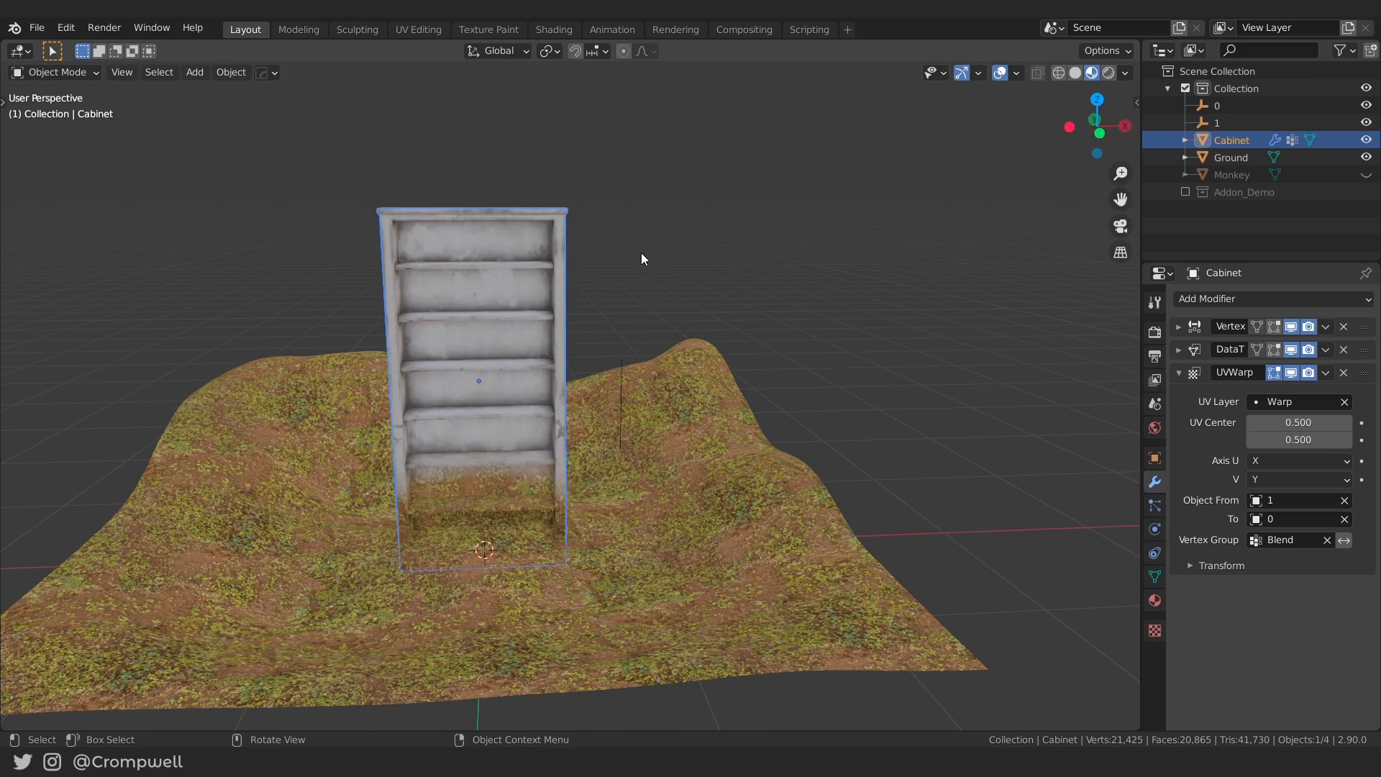
Try moving empty 1 along global Z and across the horizontal plane, cancelling each move.
{"action": "middle_click_drag", "start_coordinate": [641, 253], "coordinate": [731, 385]}
{"action": "left_click", "coordinate": [645, 338]}
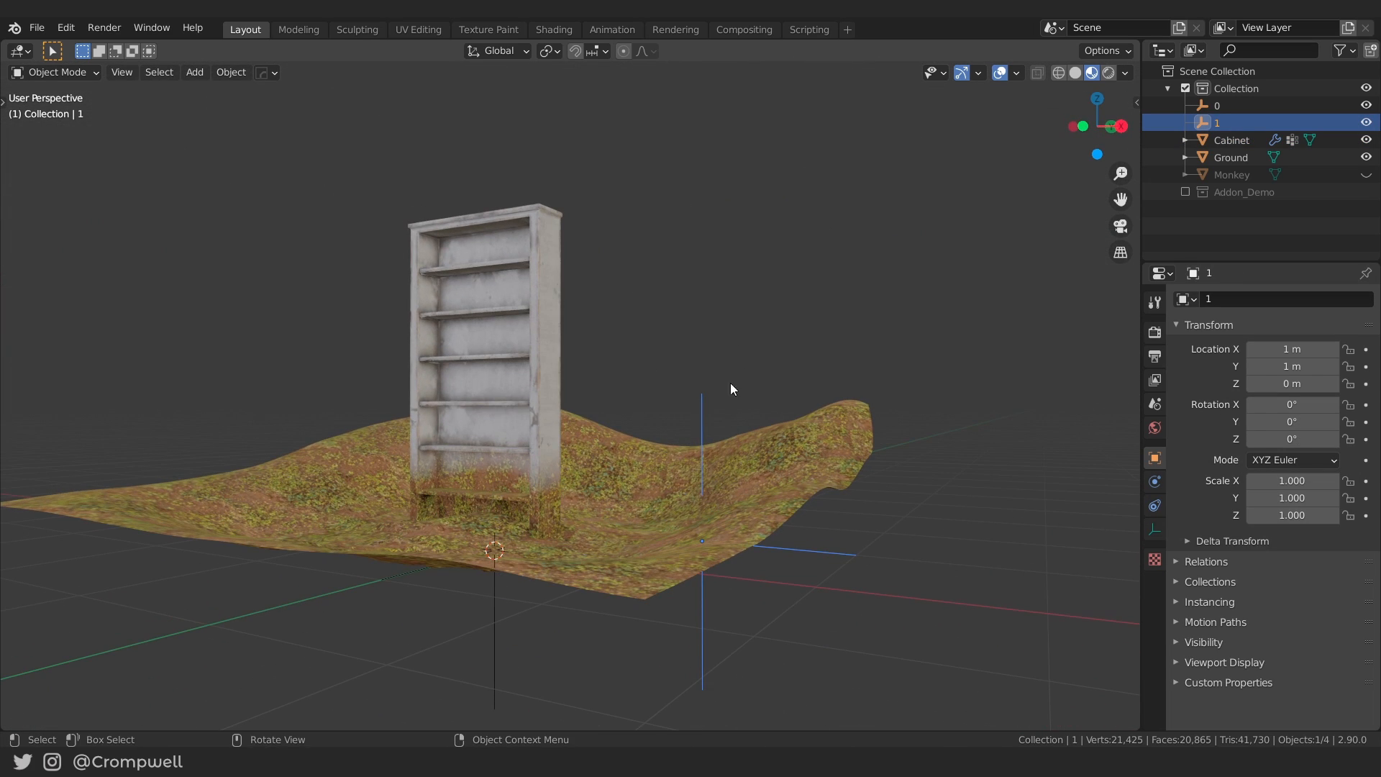
{"action": "key", "text": "g"}
{"action": "key", "text": "z"}
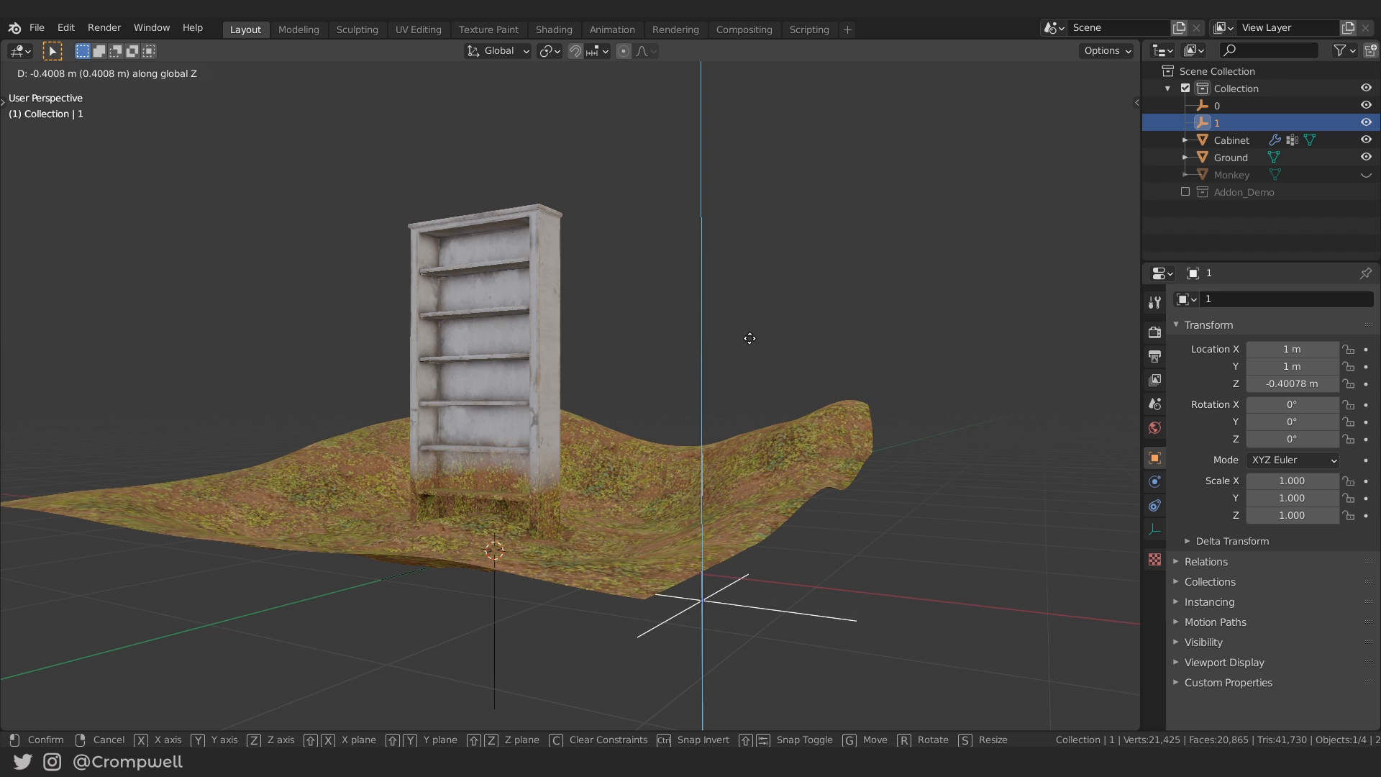
{"action": "key", "text": "Escape"}
{"action": "middle_click_drag", "start_coordinate": [749, 333], "coordinate": [791, 353]}
{"action": "key", "text": "g"}
{"action": "key", "text": "shift+z"}
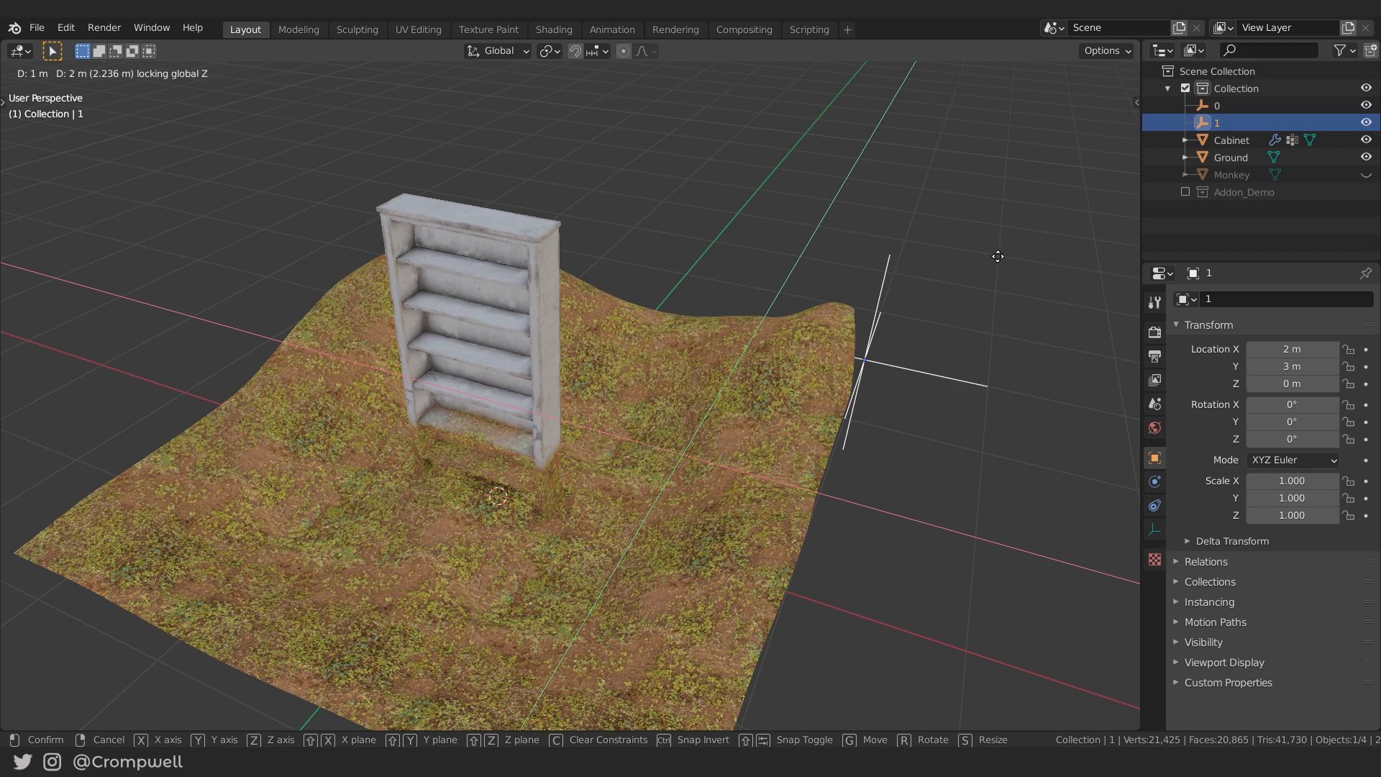
{"action": "right_click", "coordinate": [1090, 254]}
Try moving empty 0 across the horizontal plane, cancel the move, and select both empties.
{"action": "middle_click_drag", "start_coordinate": [789, 184], "coordinate": [631, 468]}
{"action": "middle_click_drag", "start_coordinate": [539, 652], "coordinate": [660, 556]}
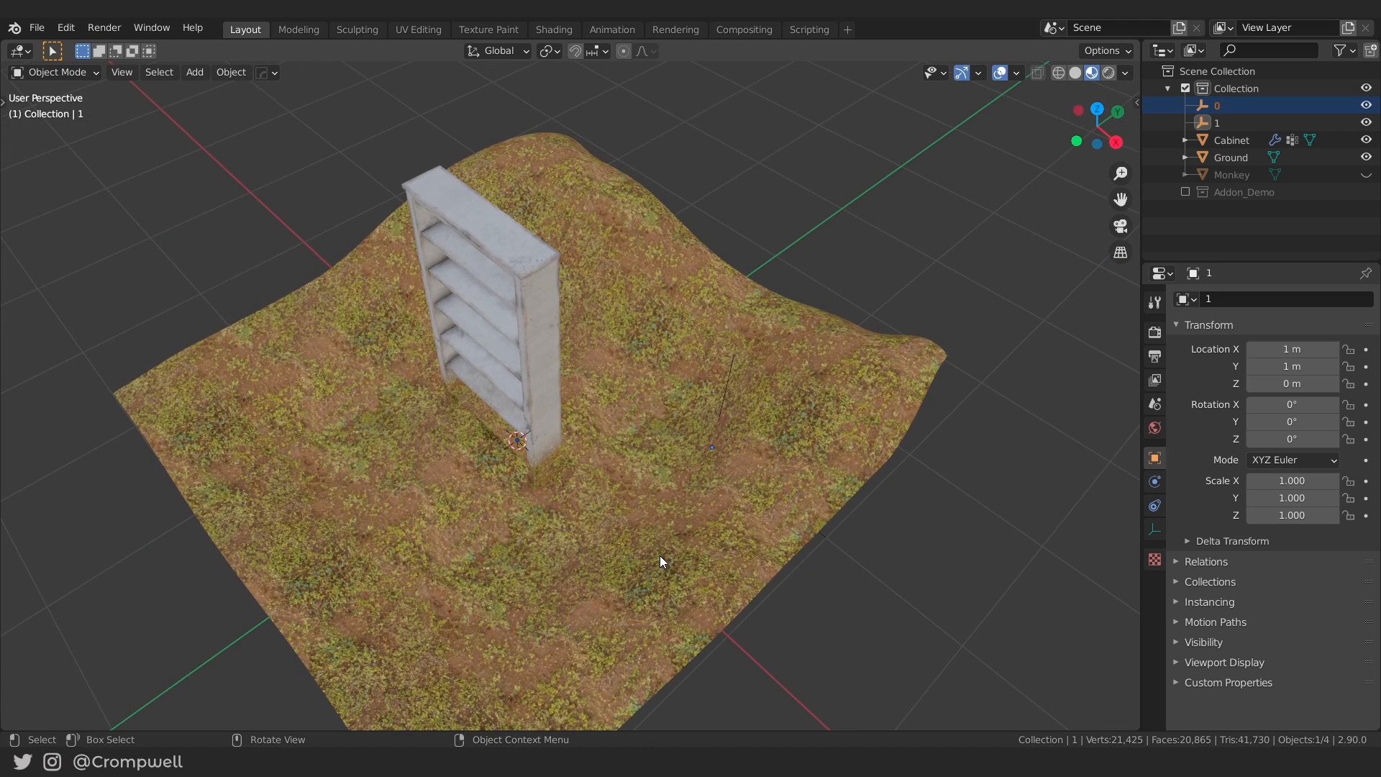
{"action": "key", "text": "g"}
{"action": "key", "text": "shift+z"}
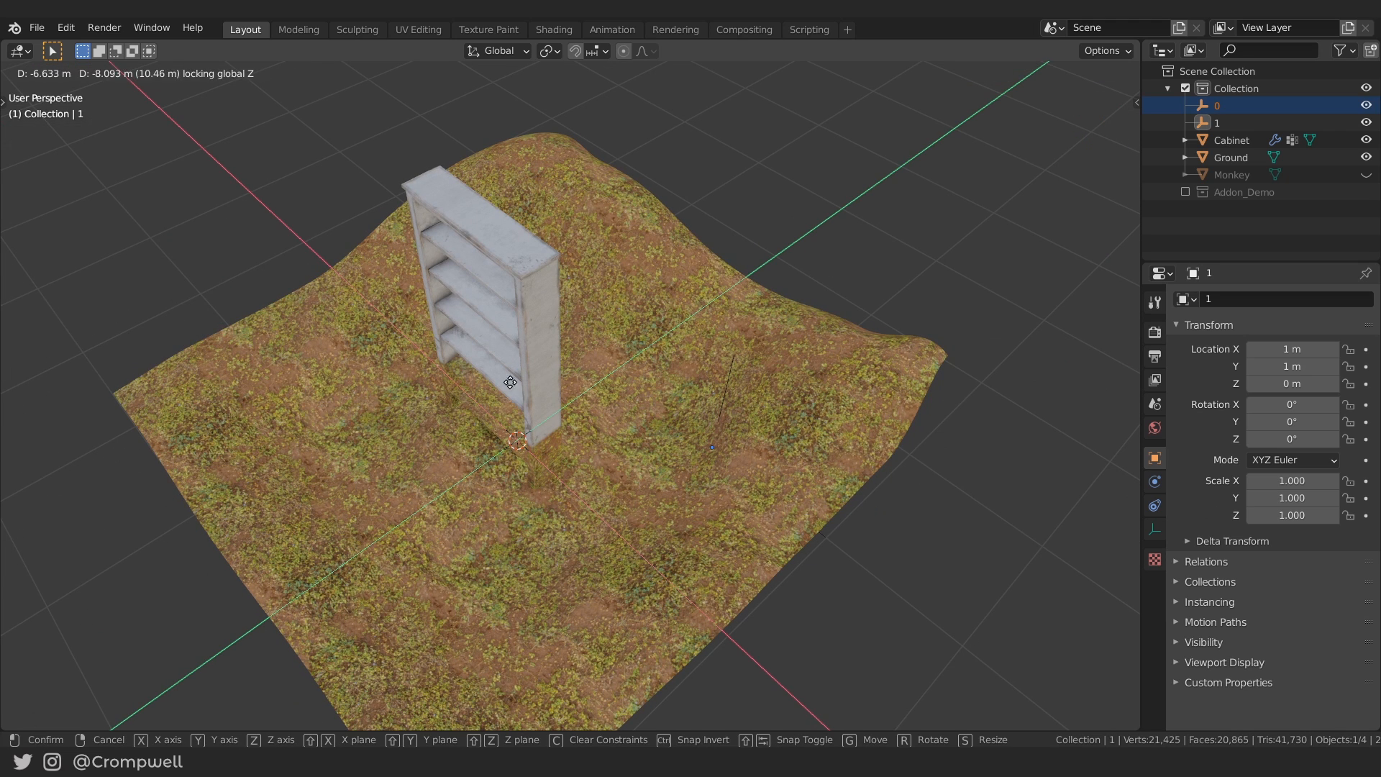
{"action": "right_click", "coordinate": [697, 425]}
{"action": "middle_click_drag", "start_coordinate": [697, 424], "coordinate": [529, 567]}
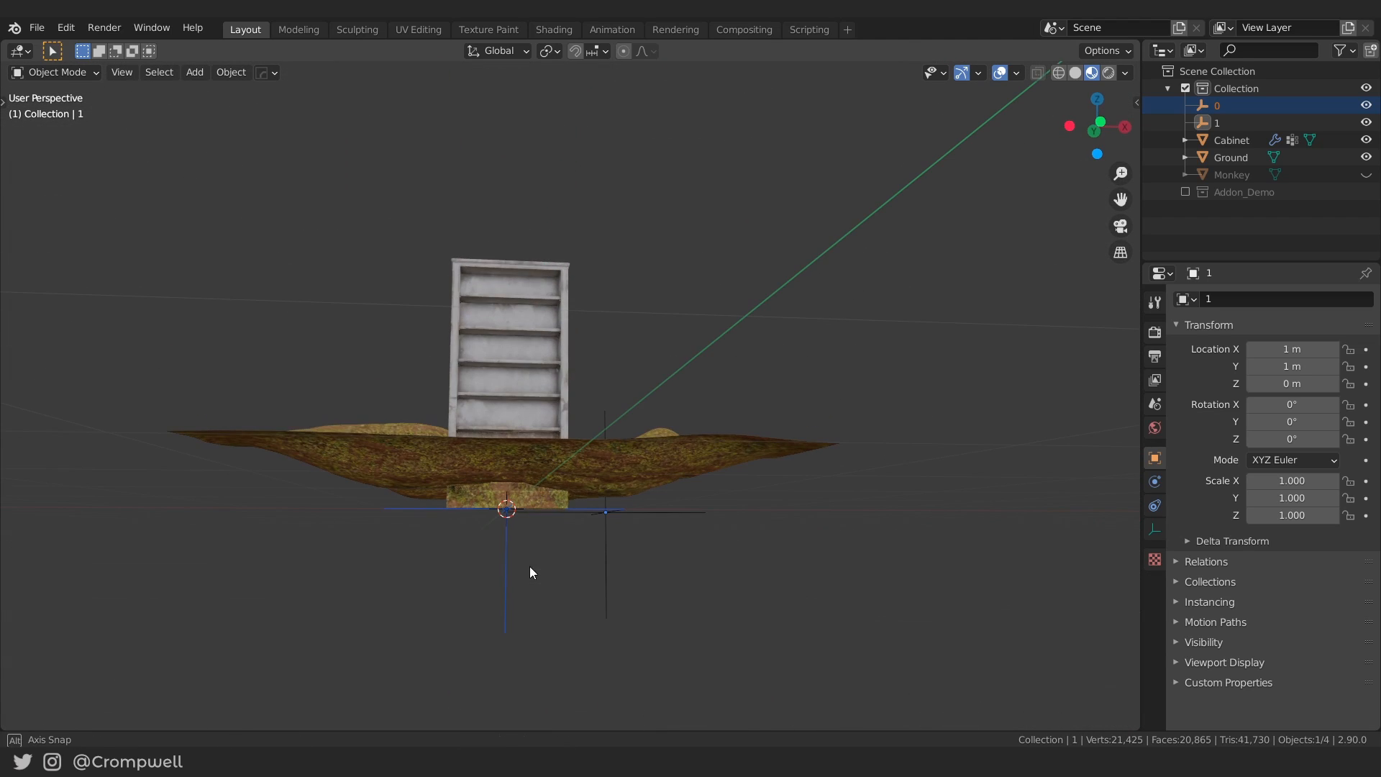
{"action": "left_click_drag", "start_coordinate": [529, 567], "coordinate": [715, 603], "text": "shift"}
{"action": "middle_click_drag", "start_coordinate": [716, 604], "coordinate": [664, 549]}
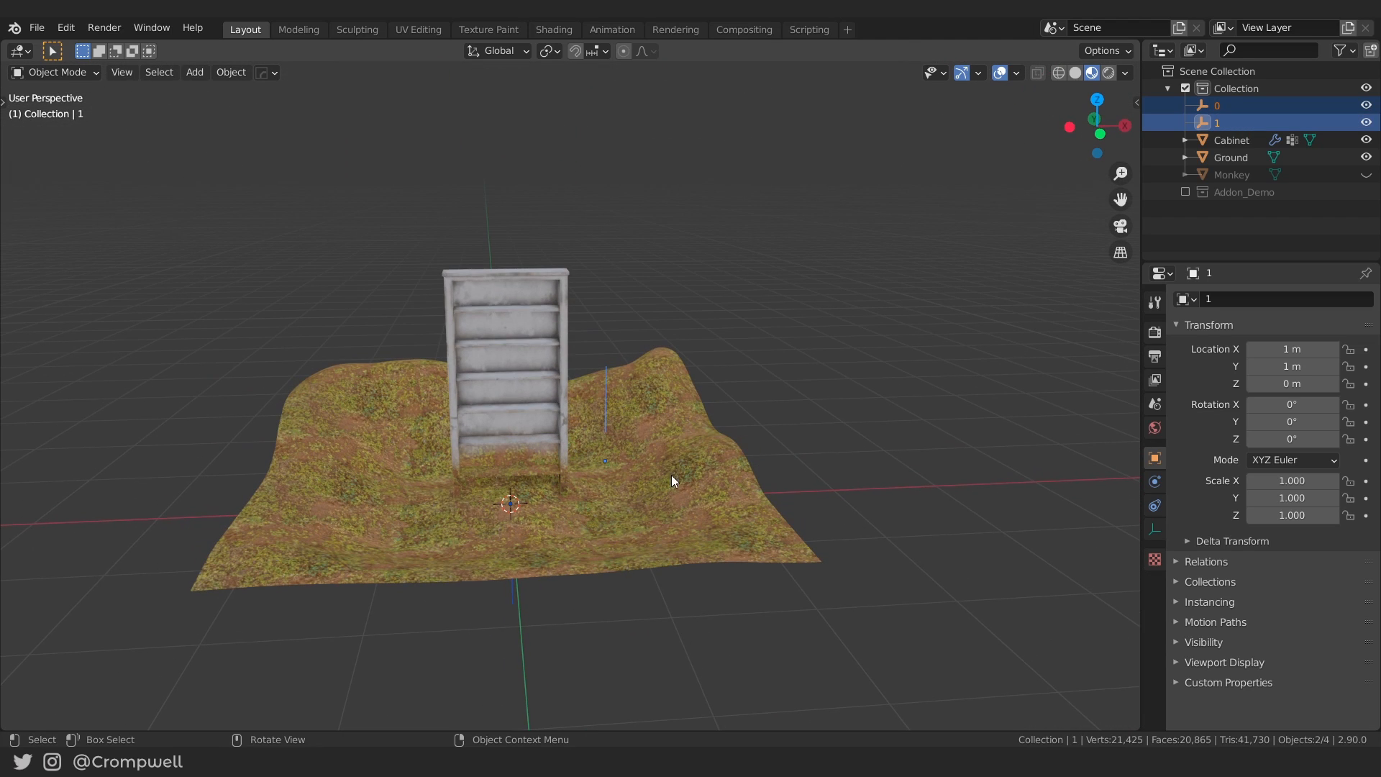
Try moving empties 0 and 1 together with global Z locked, and return them to their original places.
{"action": "left_click", "coordinate": [489, 323]}
{"action": "middle_click_drag", "start_coordinate": [828, 397], "coordinate": [783, 420]}
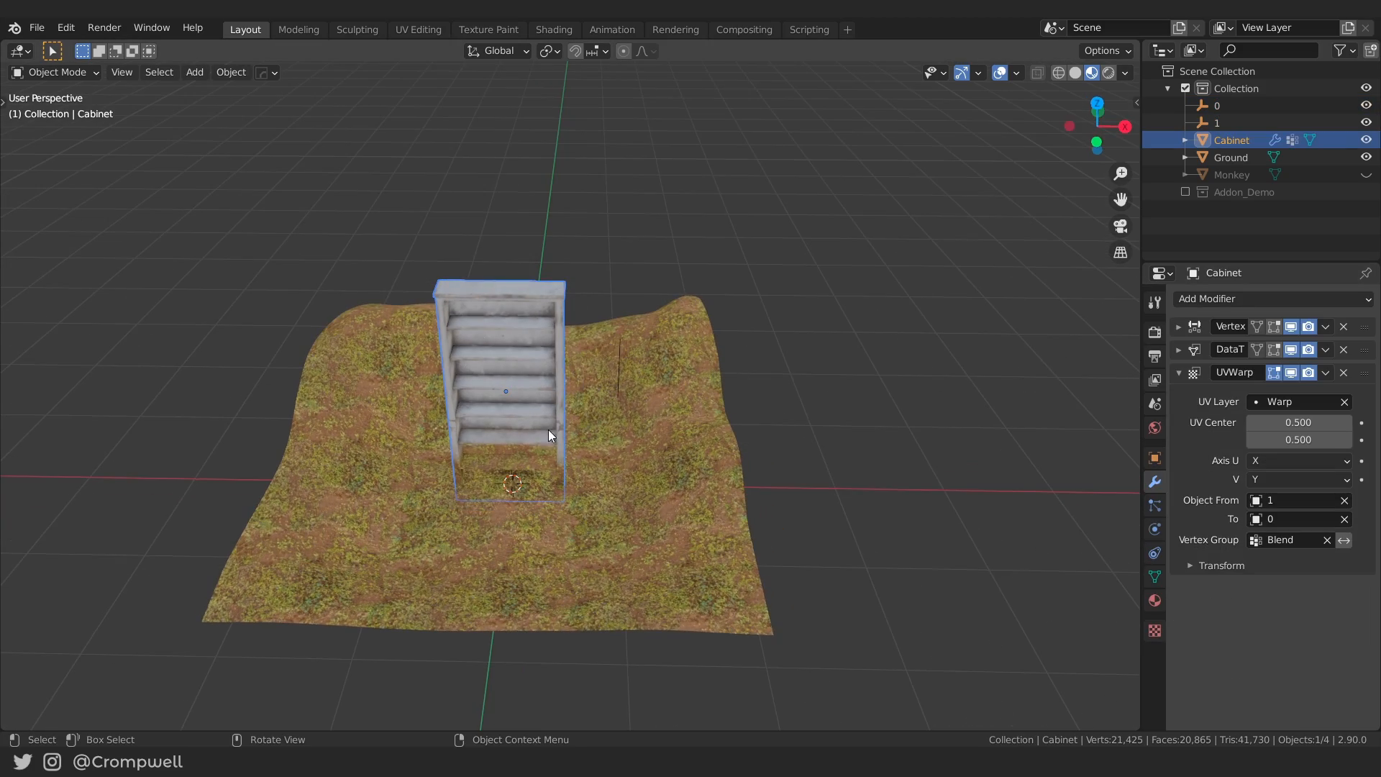
{"action": "scroll", "coordinate": [549, 432], "scroll_direction": "up", "scroll_amount": 3}
{"action": "middle_click_drag", "start_coordinate": [554, 453], "coordinate": [575, 400]}
{"action": "scroll", "coordinate": [764, 432], "scroll_direction": "down", "scroll_amount": 1}
{"action": "middle_click_drag", "start_coordinate": [763, 433], "coordinate": [712, 353]}
{"action": "left_click_drag", "start_coordinate": [389, 579], "coordinate": [823, 648]}
{"action": "middle_click_drag", "start_coordinate": [701, 313], "coordinate": [706, 434]}
{"action": "key", "text": "g"}
{"action": "key", "text": "shift+z"}
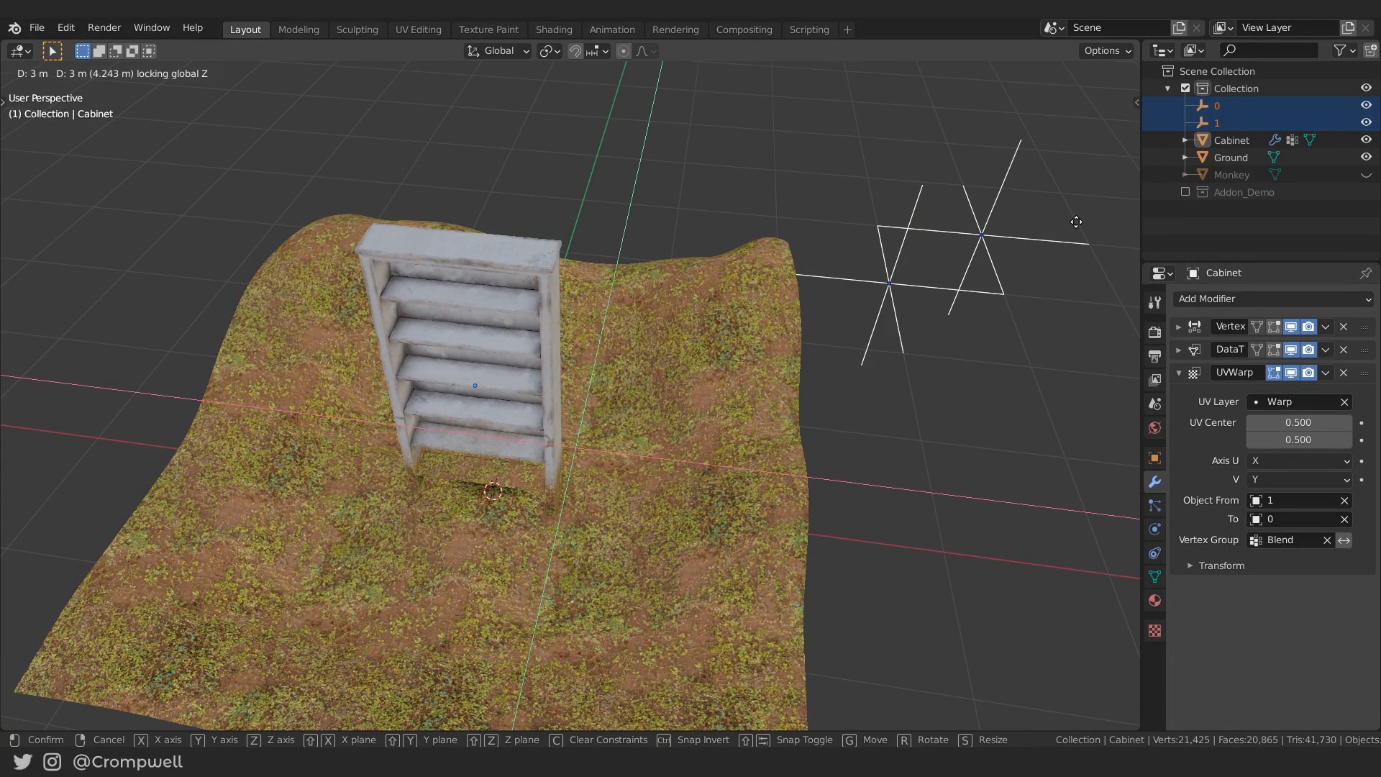
{"action": "left_click", "coordinate": [964, 305]}
Unhide the Monkey, select it, and show its material nodes in the Shading workspace.
{"action": "middle_click_drag", "start_coordinate": [963, 305], "coordinate": [637, 291]}
{"action": "left_click", "coordinate": [1366, 175]}
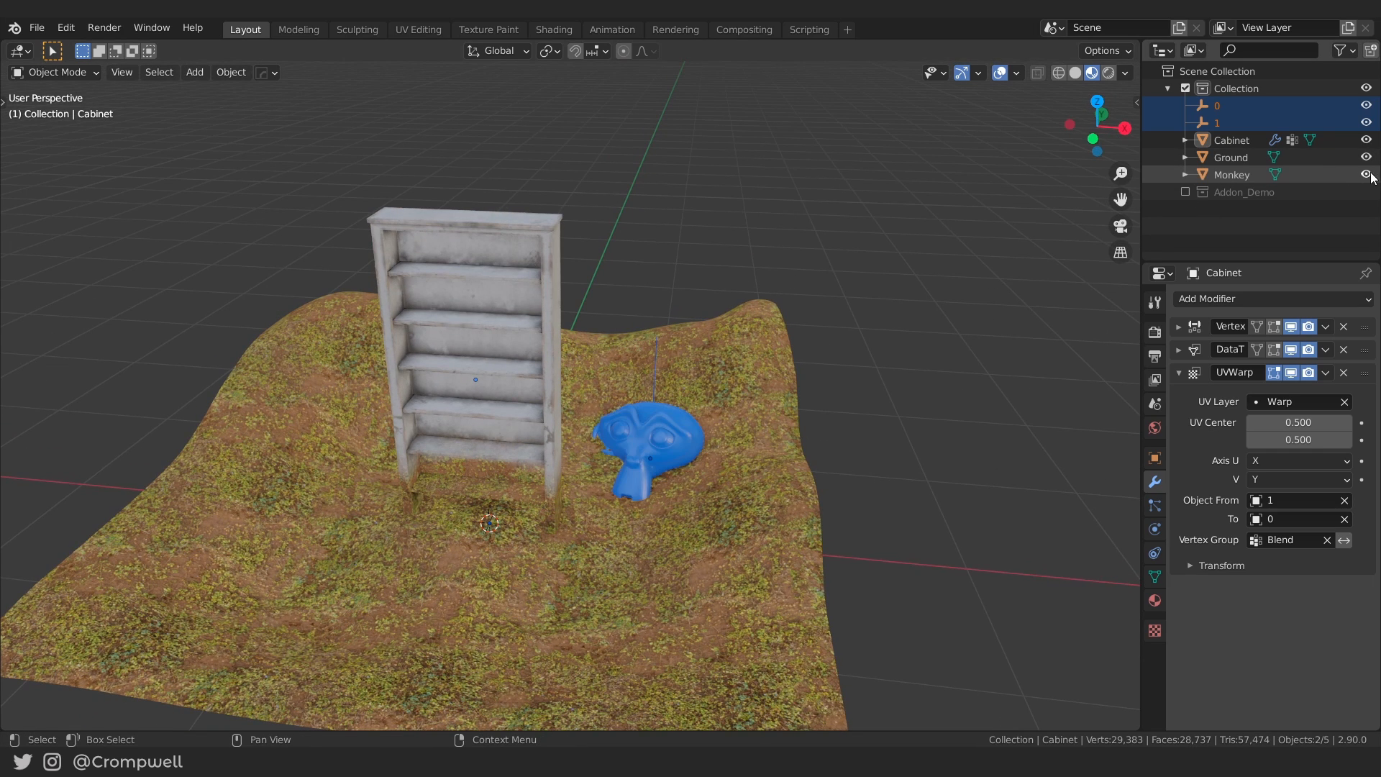
{"action": "left_click", "coordinate": [667, 436]}
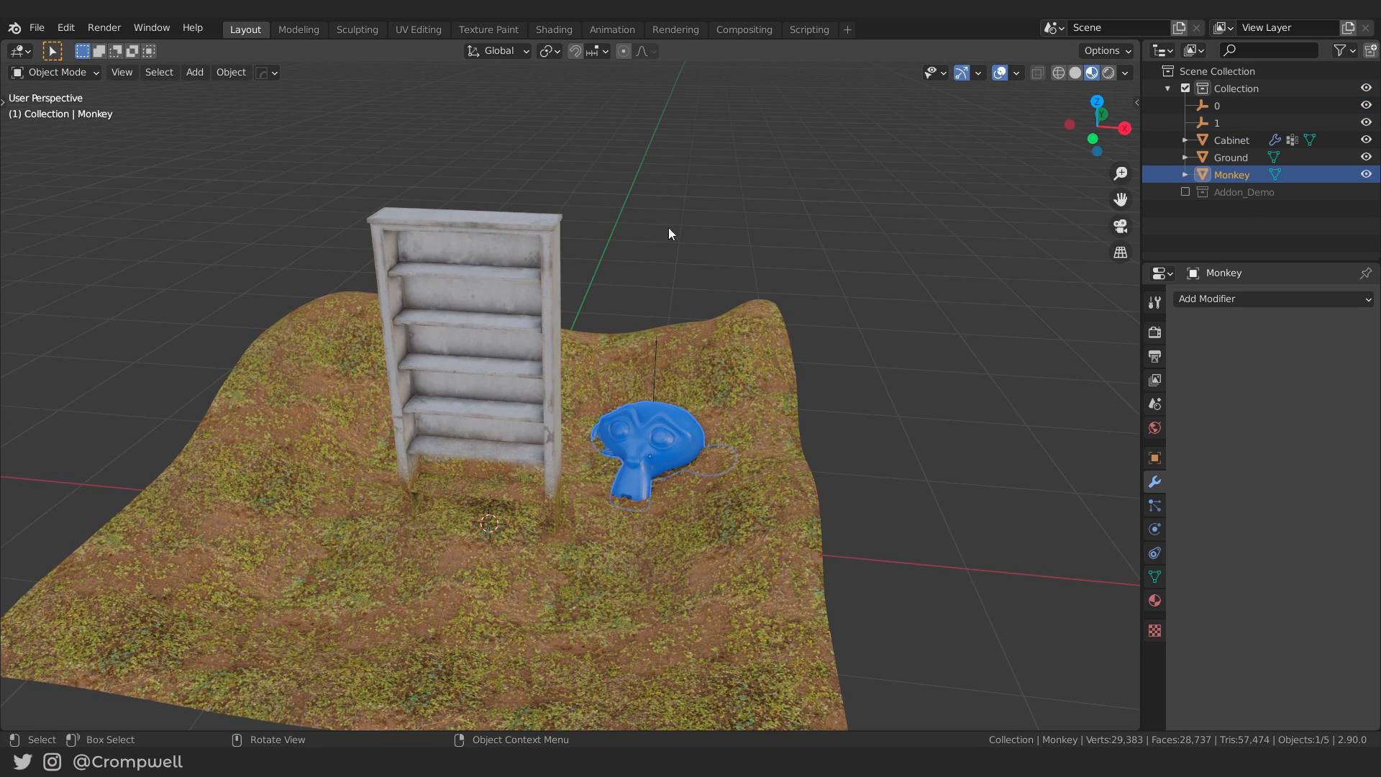
{"action": "left_click", "coordinate": [554, 28]}
{"action": "middle_click_drag", "start_coordinate": [512, 589], "coordinate": [640, 505]}
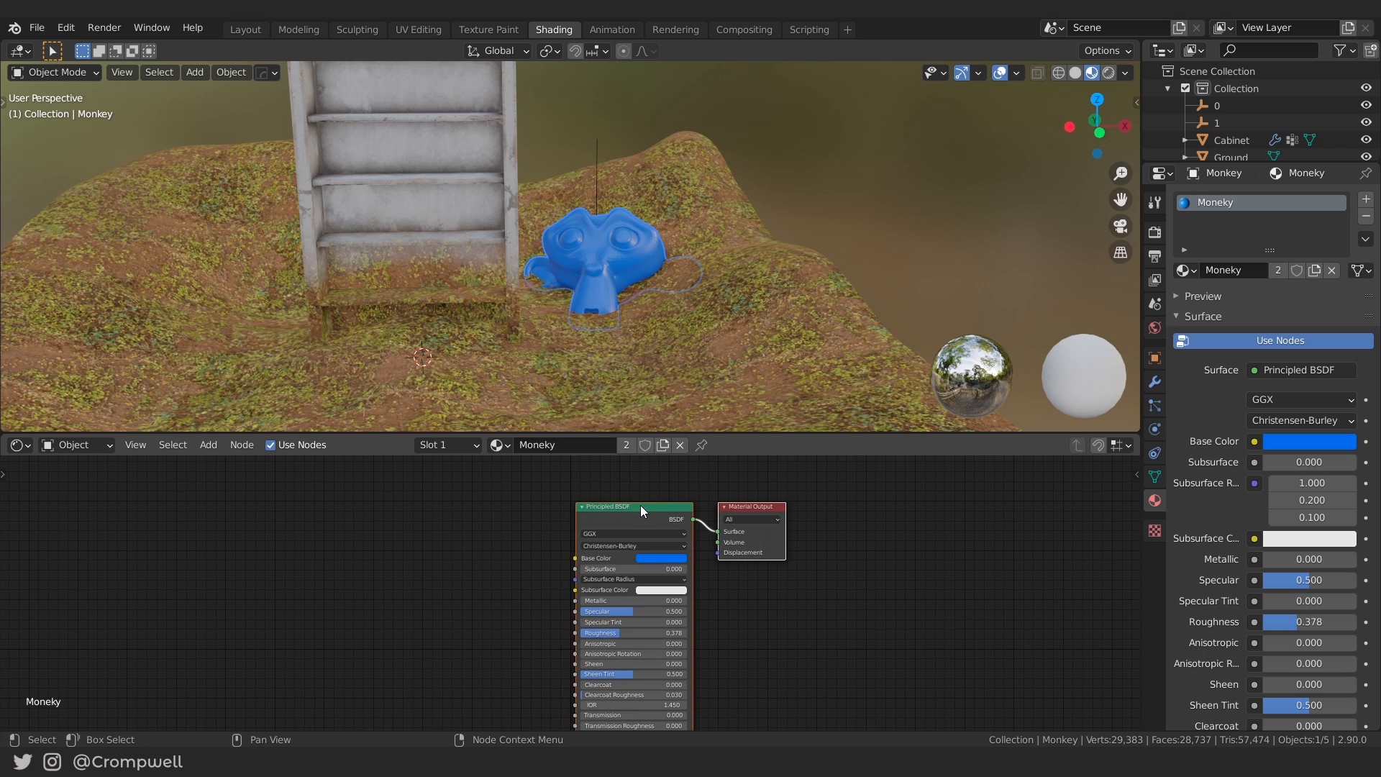
Move the Principled BSDF node far away from Material Output to make room between them.
{"action": "left_click_drag", "start_coordinate": [640, 505], "coordinate": [90, 531]}
{"action": "key", "text": "ctrl+z"}
{"action": "left_click", "coordinate": [808, 650]}
Copy the Cabinet Mat material's blending nodes, leaving out the Material Output and the Cabinet Mat group.
{"action": "left_click", "coordinate": [410, 214]}
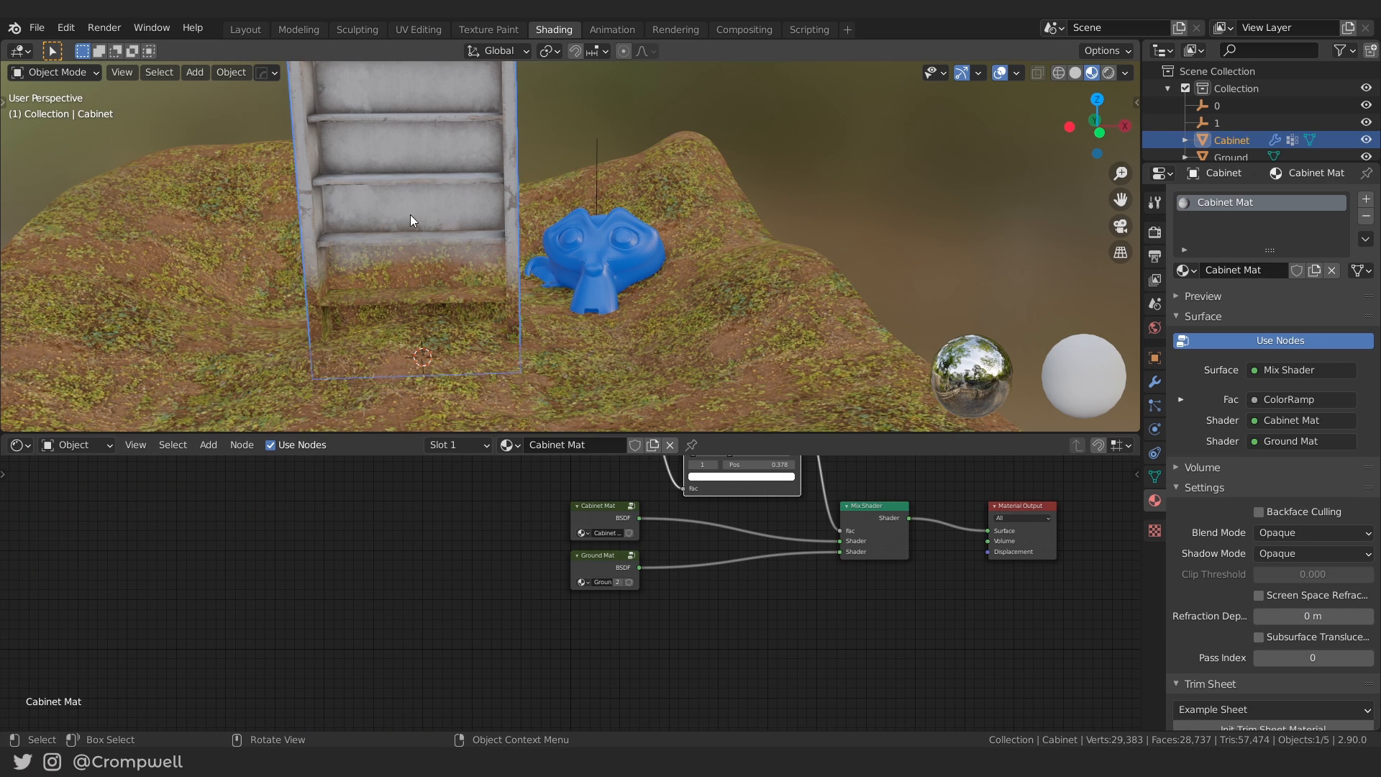
{"action": "scroll", "coordinate": [541, 528], "scroll_direction": "down", "scroll_amount": 4}
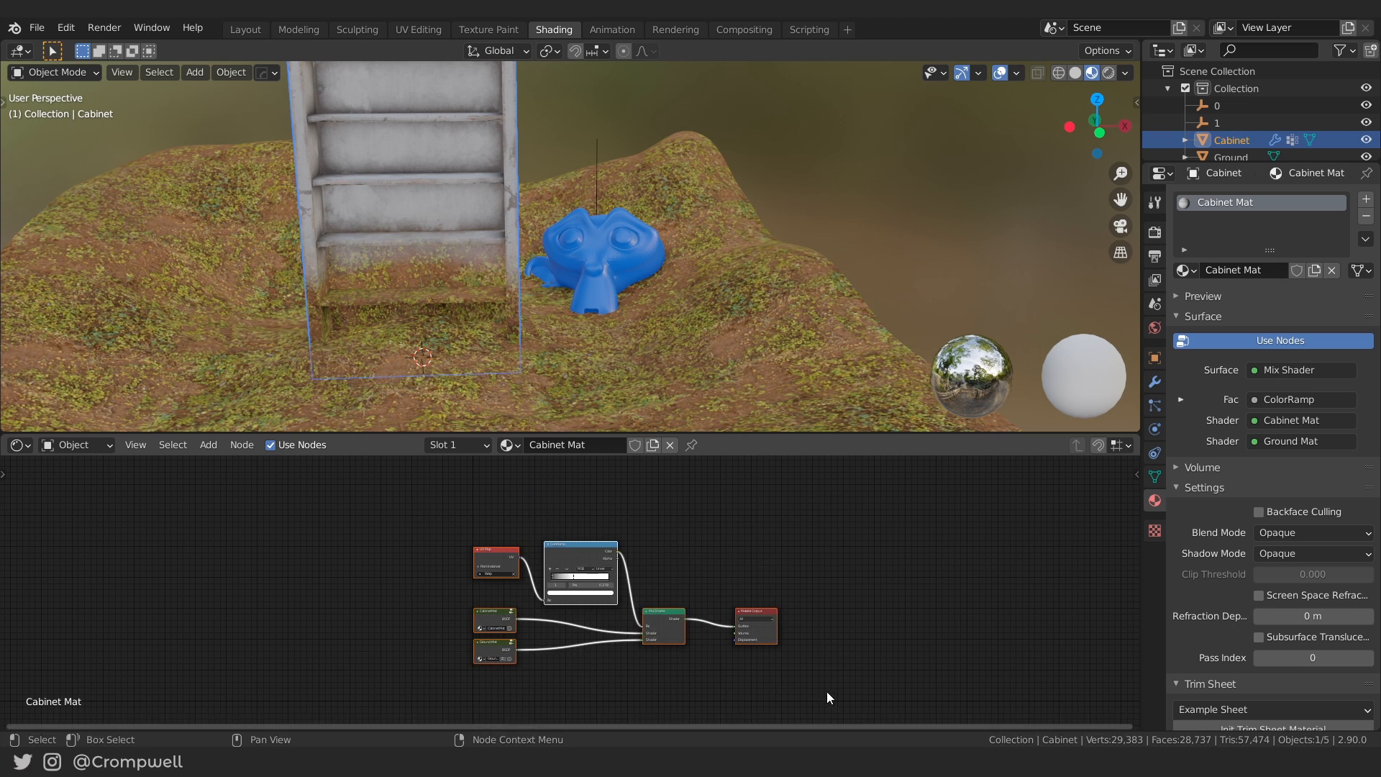
{"action": "scroll", "coordinate": [590, 659], "scroll_direction": "up", "scroll_amount": 7}
{"action": "middle_click_drag", "start_coordinate": [623, 626], "coordinate": [633, 579]}
{"action": "left_click_drag", "start_coordinate": [816, 520], "coordinate": [985, 664], "text": "ctrl"}
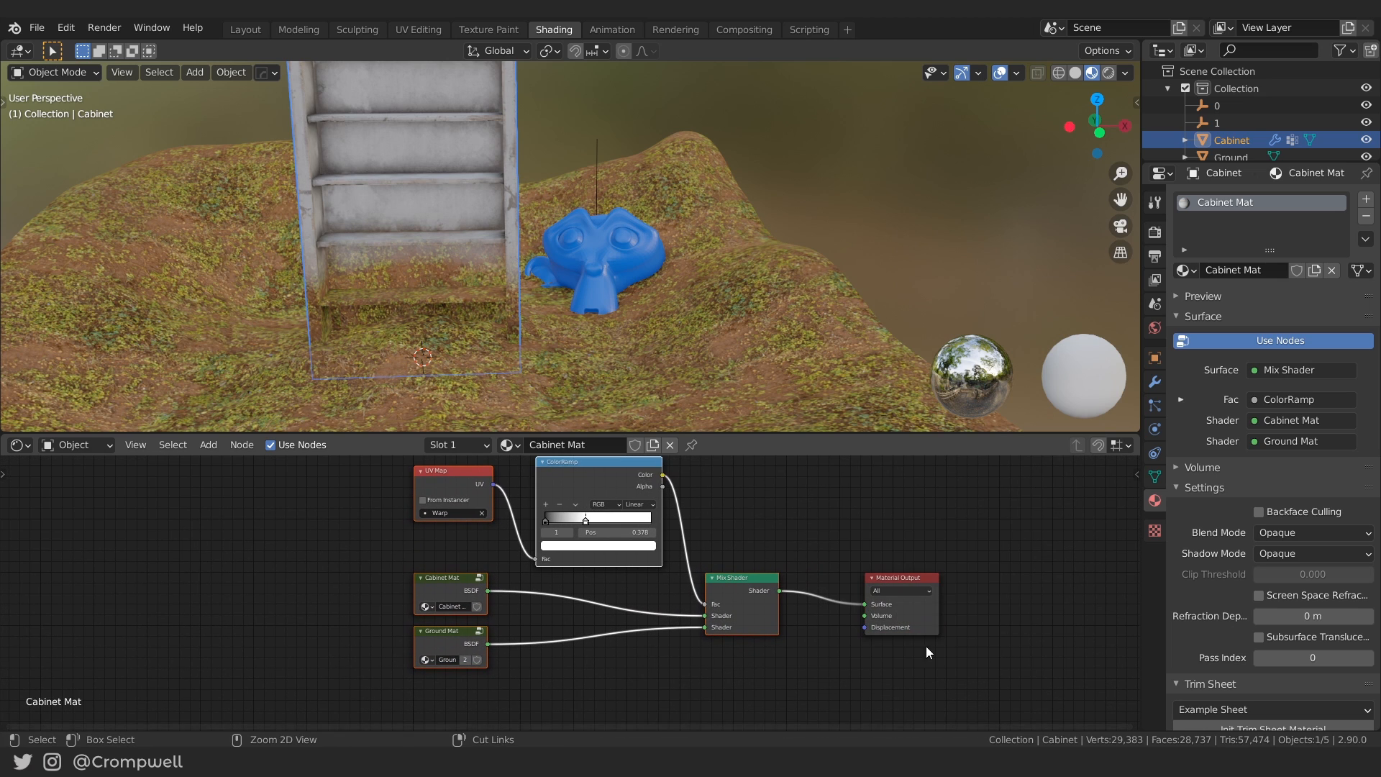
{"action": "left_click_drag", "start_coordinate": [368, 551], "coordinate": [521, 619], "text": "ctrl"}
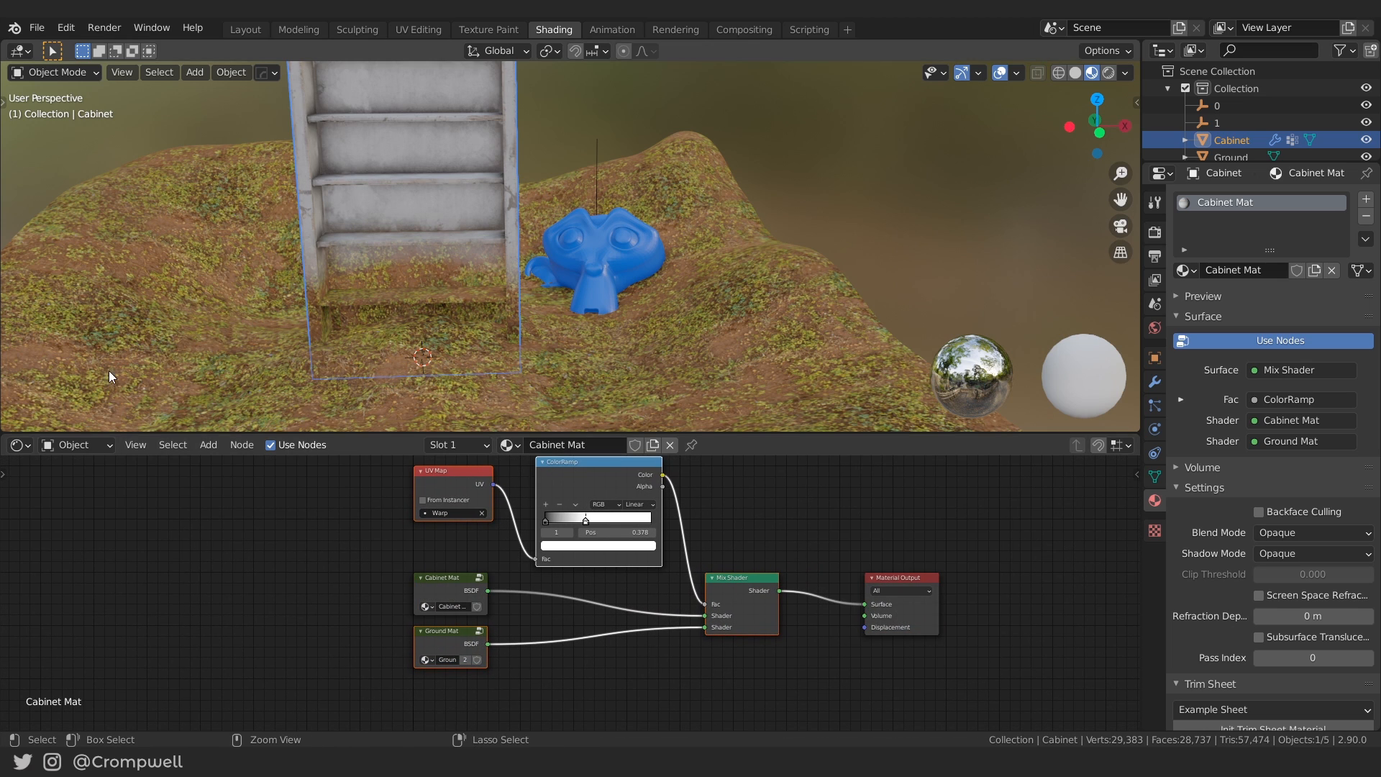
Paste the copied blending nodes into the Monkey's material and place them before the Material Output.
{"action": "left_click", "coordinate": [594, 248]}
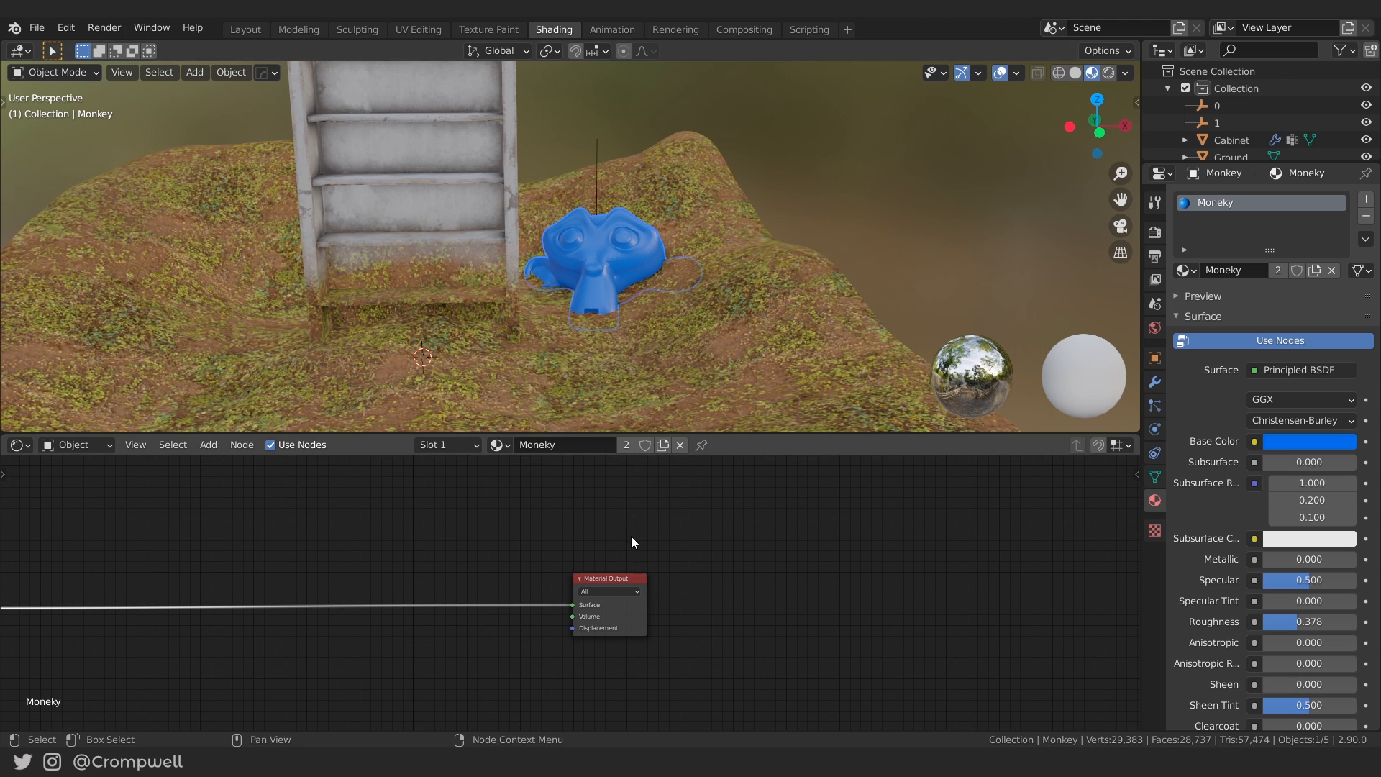
{"action": "key", "text": "ctrl+v"}
{"action": "key", "text": "g"}
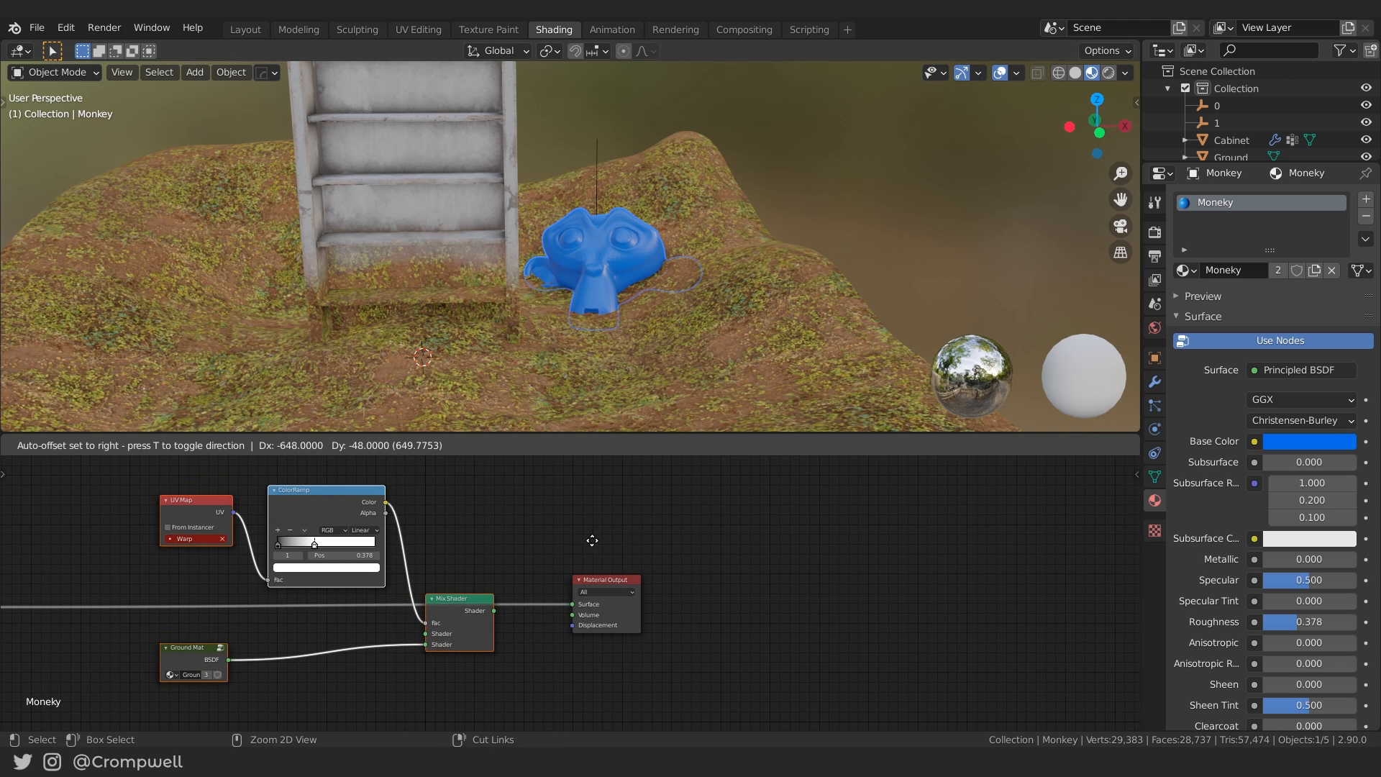
{"action": "left_click", "coordinate": [592, 523]}
{"action": "middle_click_drag", "start_coordinate": [503, 577], "coordinate": [572, 538]}
{"action": "scroll", "coordinate": [576, 541], "scroll_direction": "up", "scroll_amount": 1}
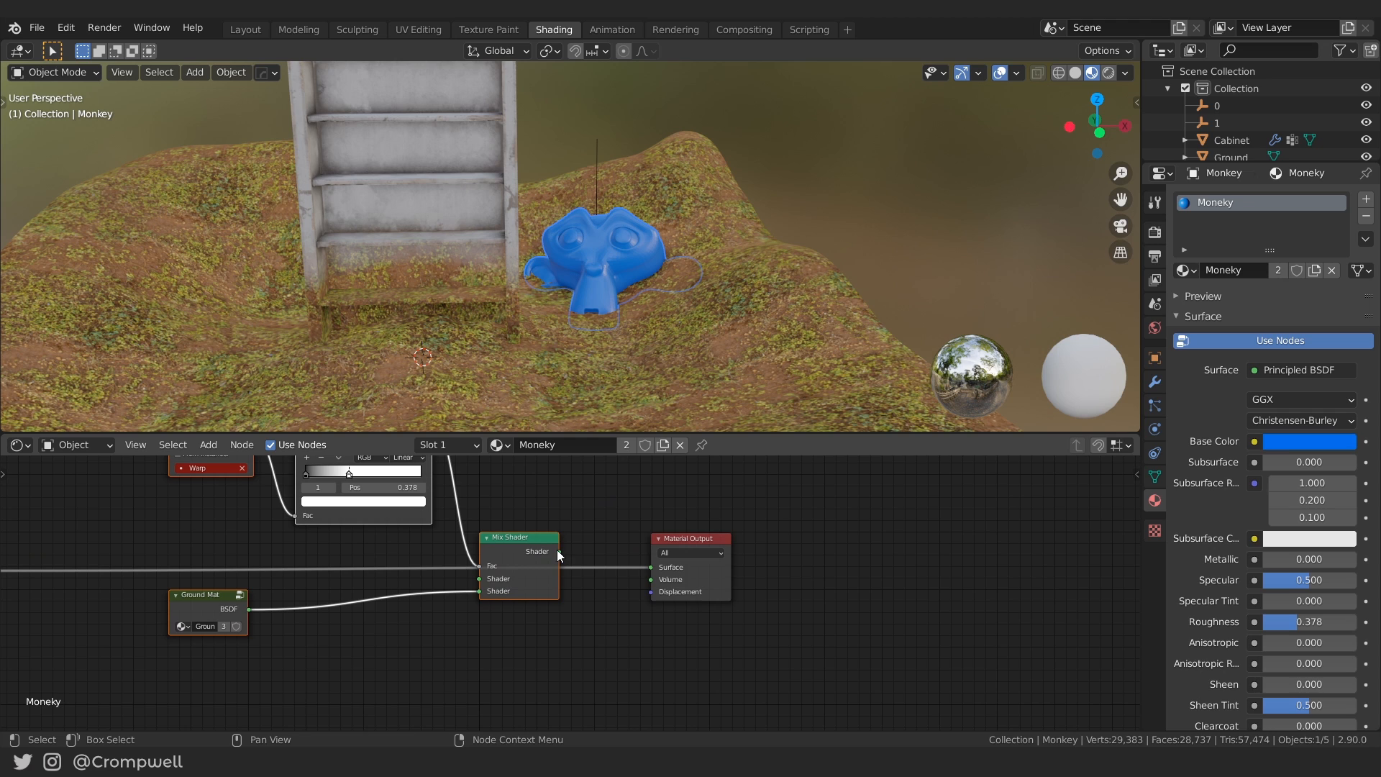
Connect the Mix Shader to the Material Output's Surface and the Principled BSDF to the first Shader input.
{"action": "left_click_drag", "start_coordinate": [558, 552], "coordinate": [651, 567]}
{"action": "middle_click_drag", "start_coordinate": [342, 532], "coordinate": [603, 537]}
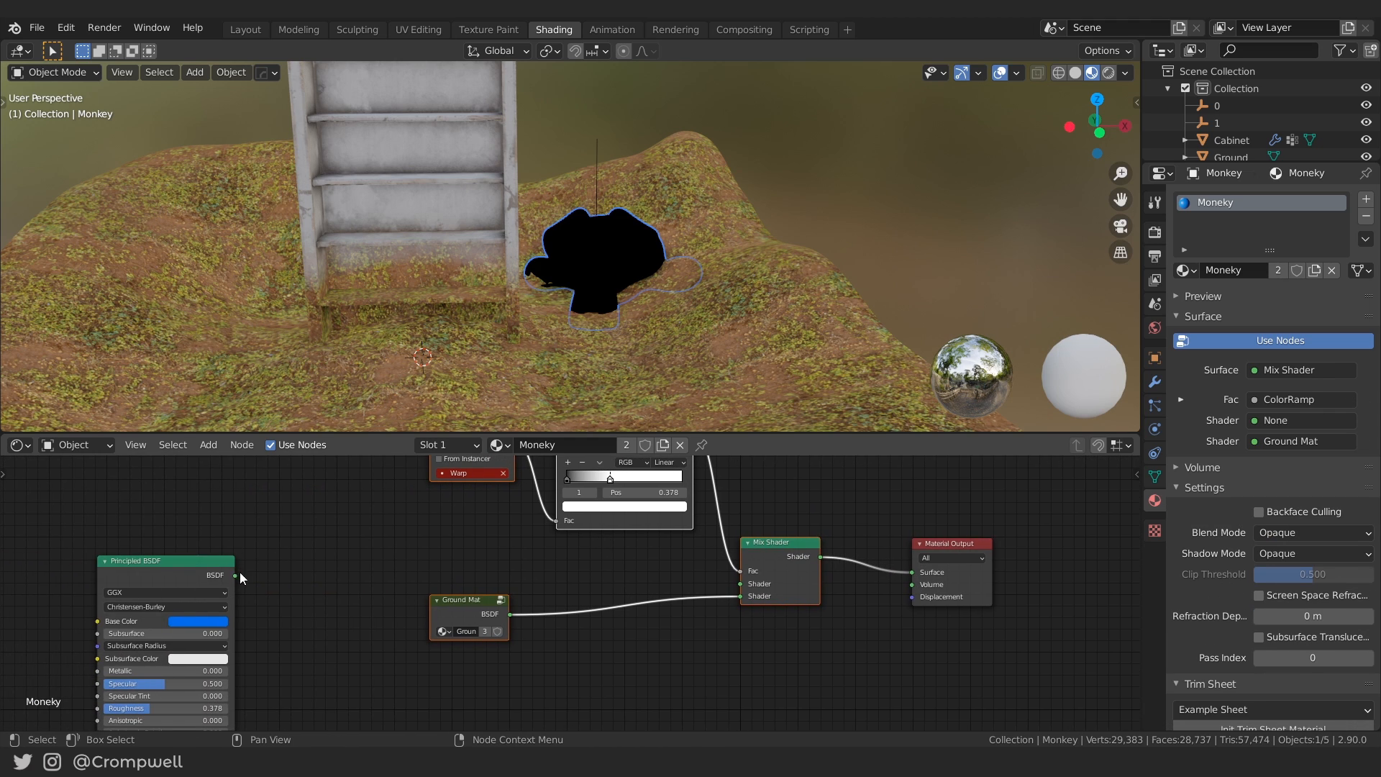
{"action": "left_click_drag", "start_coordinate": [238, 575], "coordinate": [741, 583]}
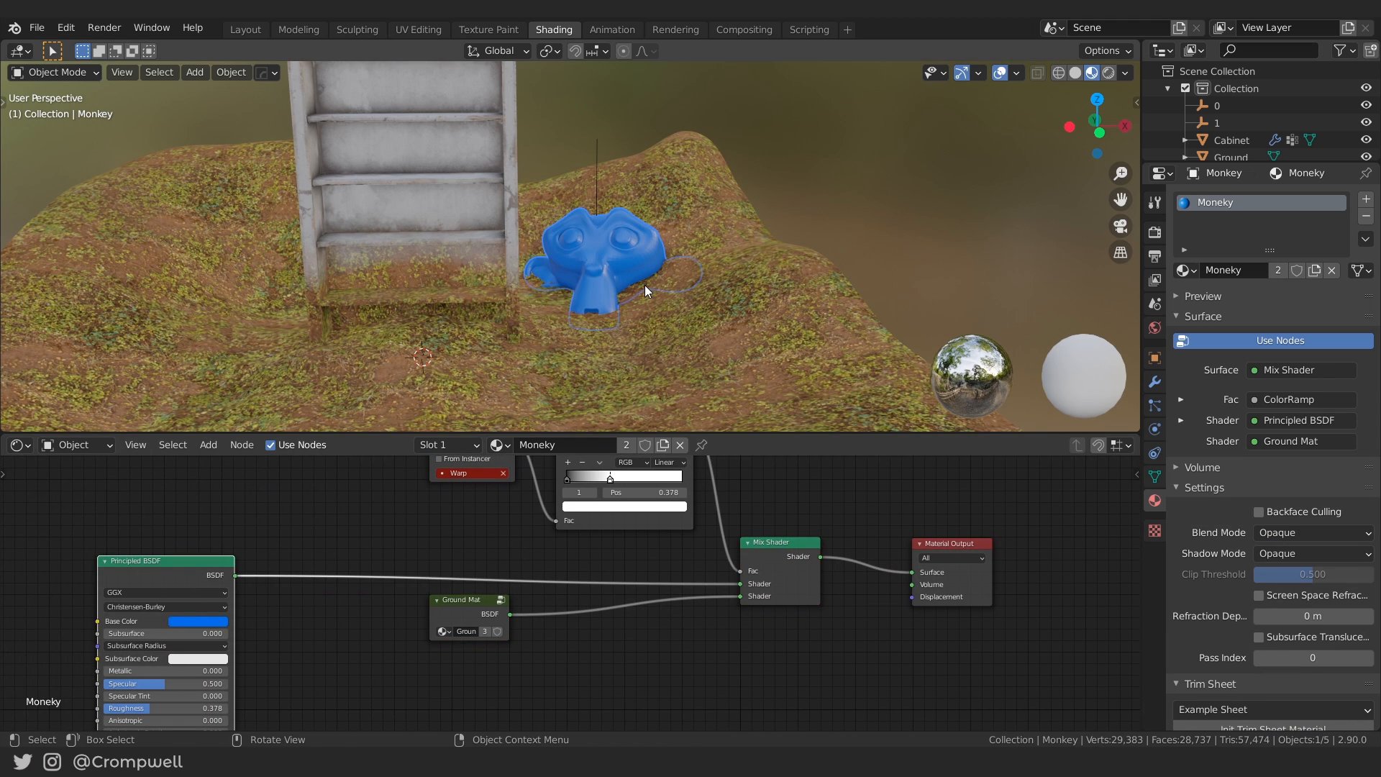
Bring the Principled BSDF node closer to the pasted nodes, collapse it, and frame the whole node tree.
{"action": "left_click_drag", "start_coordinate": [179, 559], "coordinate": [361, 540]}
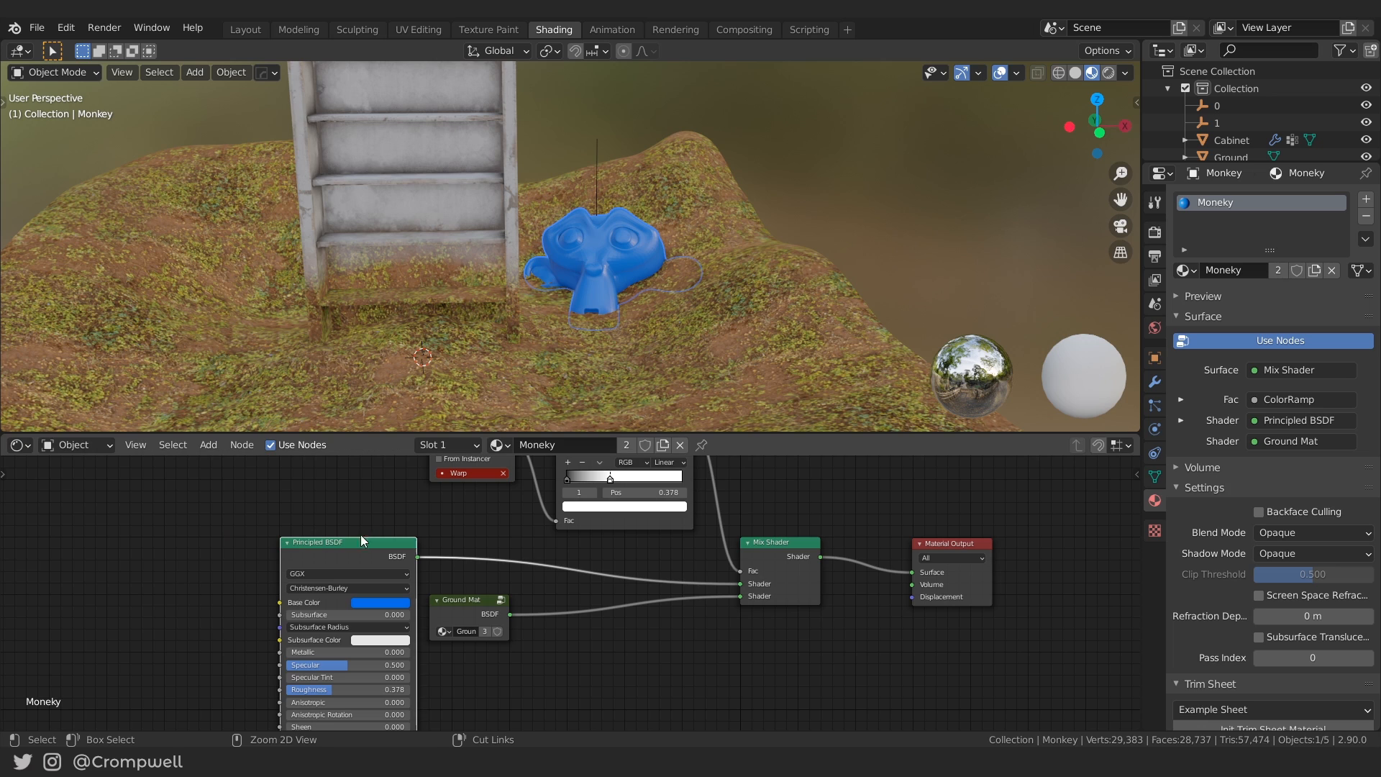
{"action": "left_click", "coordinate": [286, 542]}
{"action": "key", "text": "Home"}
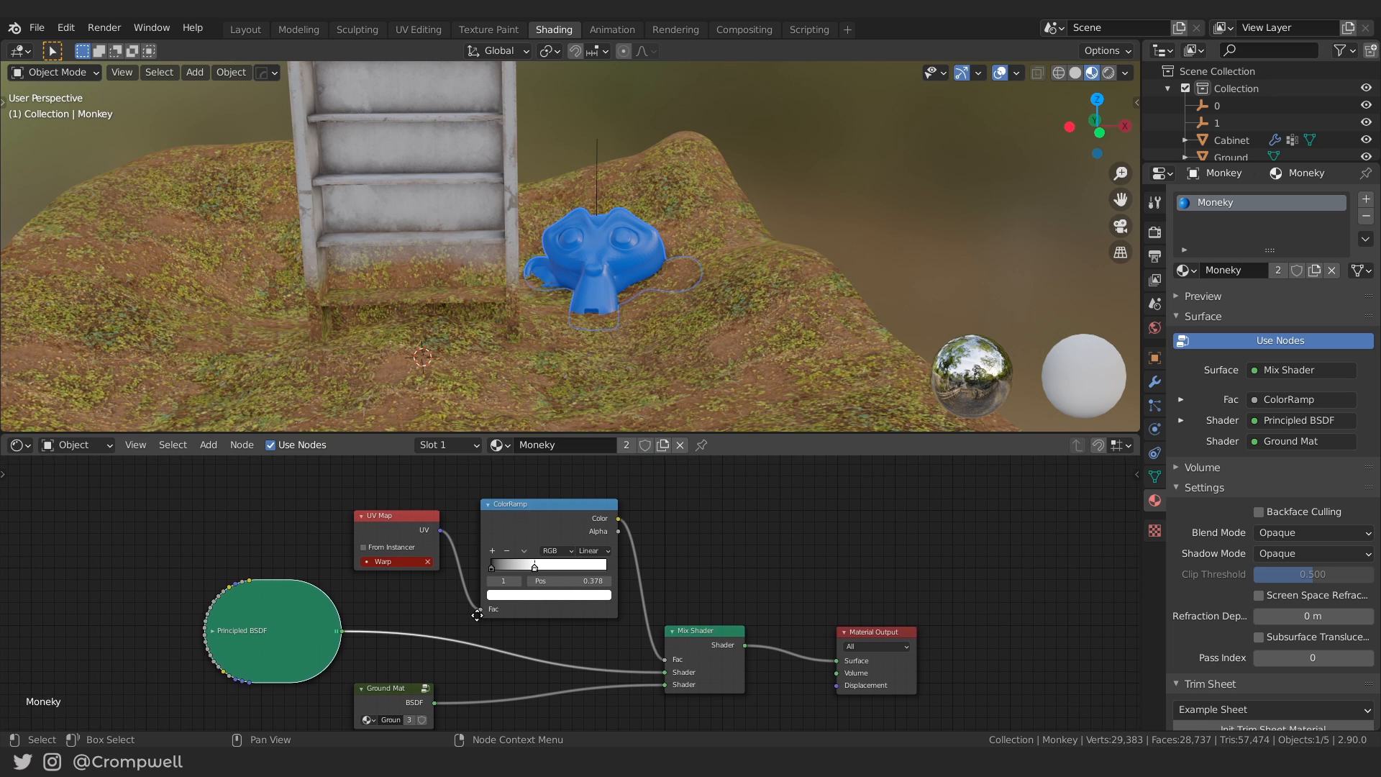
Select the Monkey and the cabinet as the active object, and link the cabinet's modifiers to the Monkey.
{"action": "left_click", "coordinate": [608, 262]}
{"action": "left_click", "coordinate": [607, 262]}
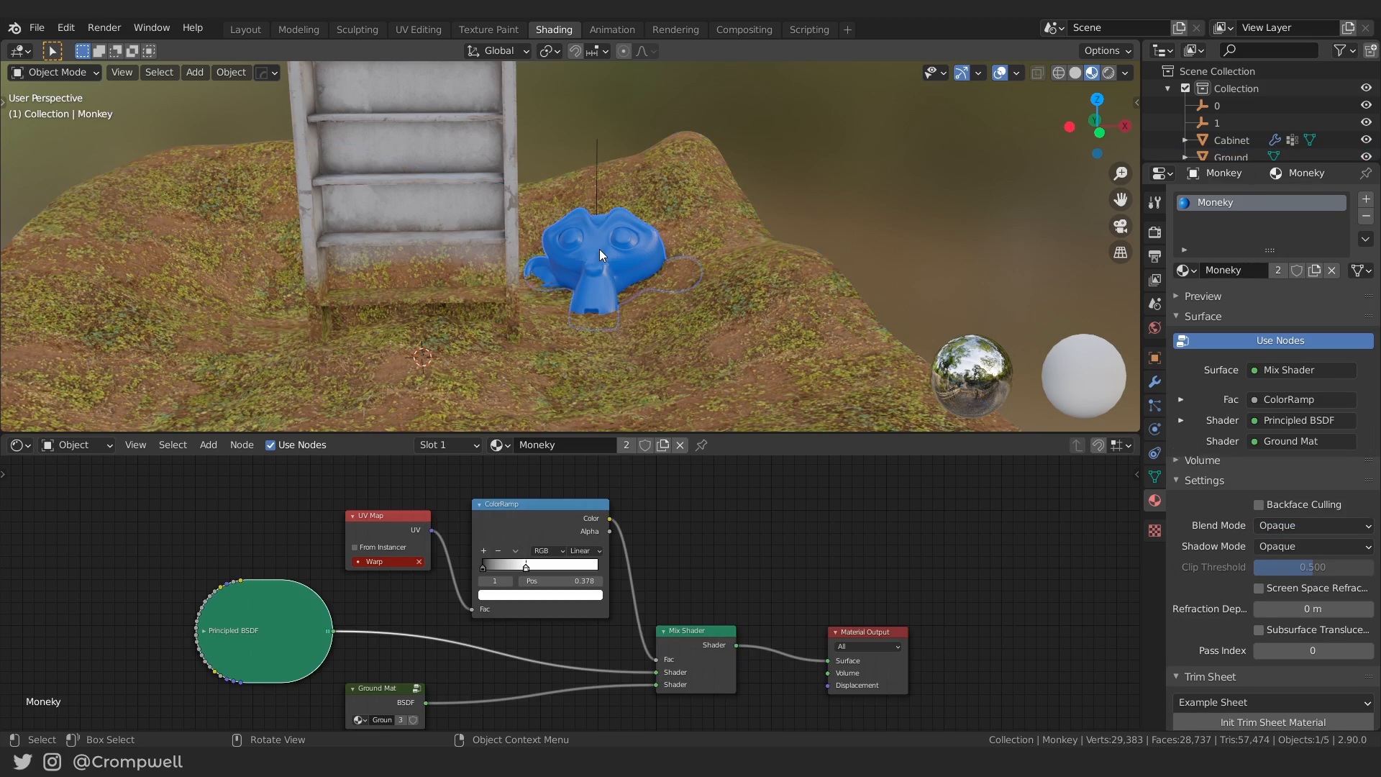
{"action": "scroll", "coordinate": [586, 245], "scroll_direction": "up", "scroll_amount": 5}
{"action": "right_click", "coordinate": [581, 240]}
{"action": "left_click", "coordinate": [581, 240]}
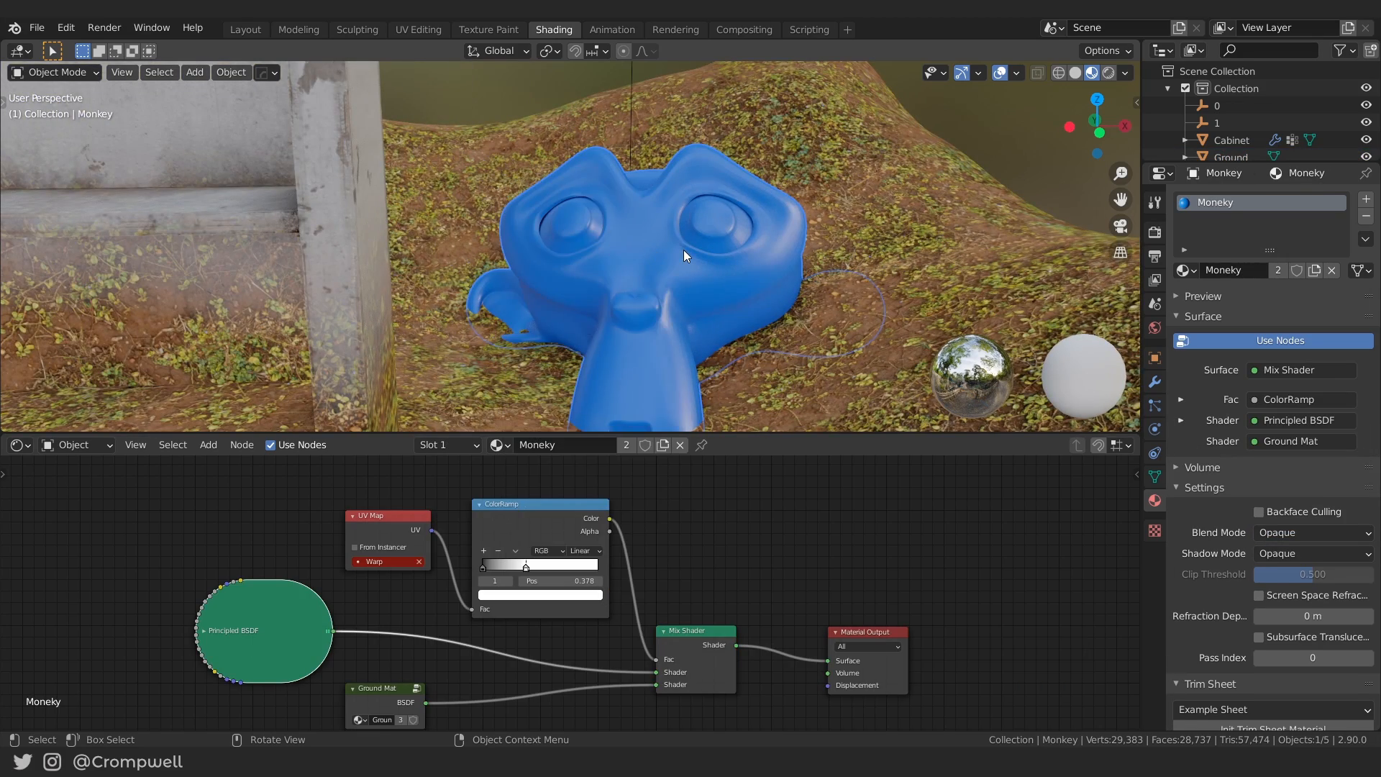
{"action": "scroll", "coordinate": [684, 249], "scroll_direction": "down", "scroll_amount": 5}
{"action": "left_click", "coordinate": [488, 124]}
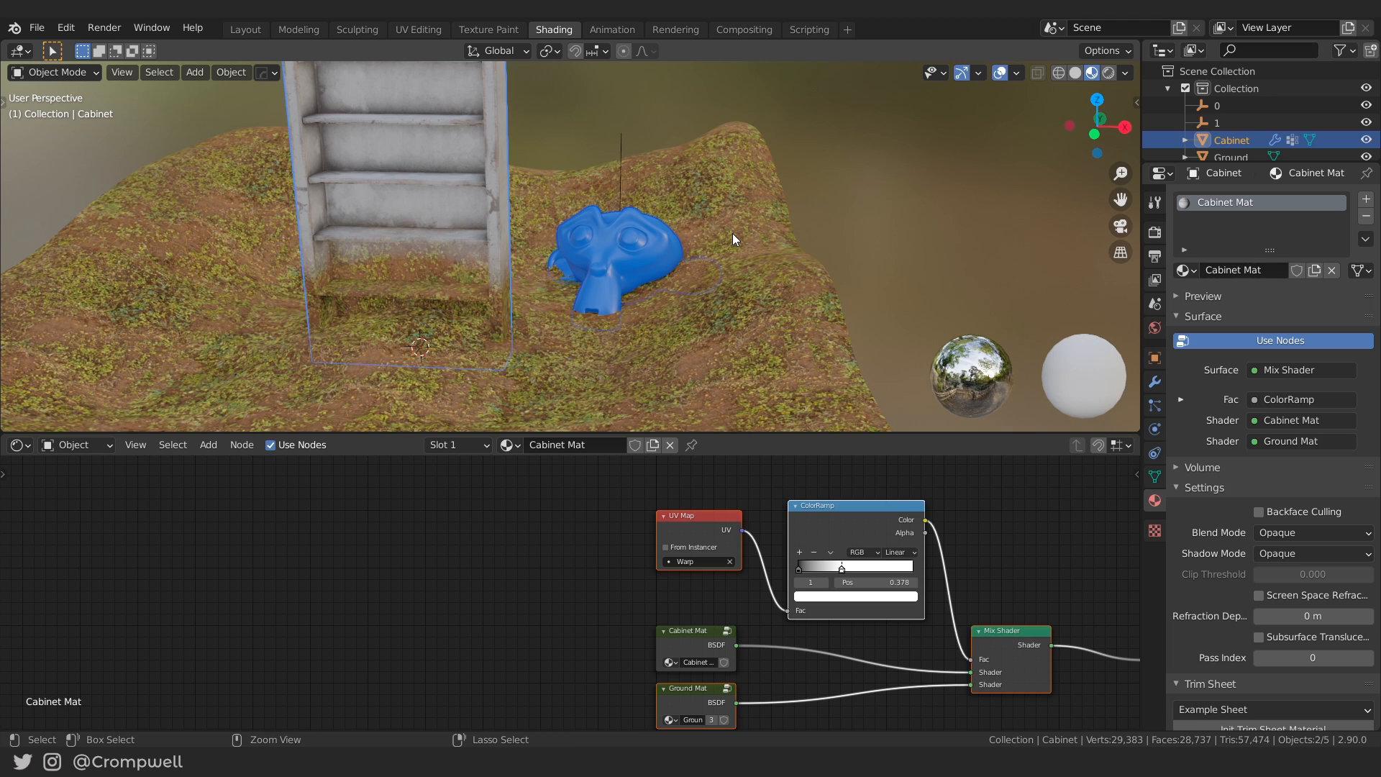
{"action": "key", "text": "ctrl+l"}
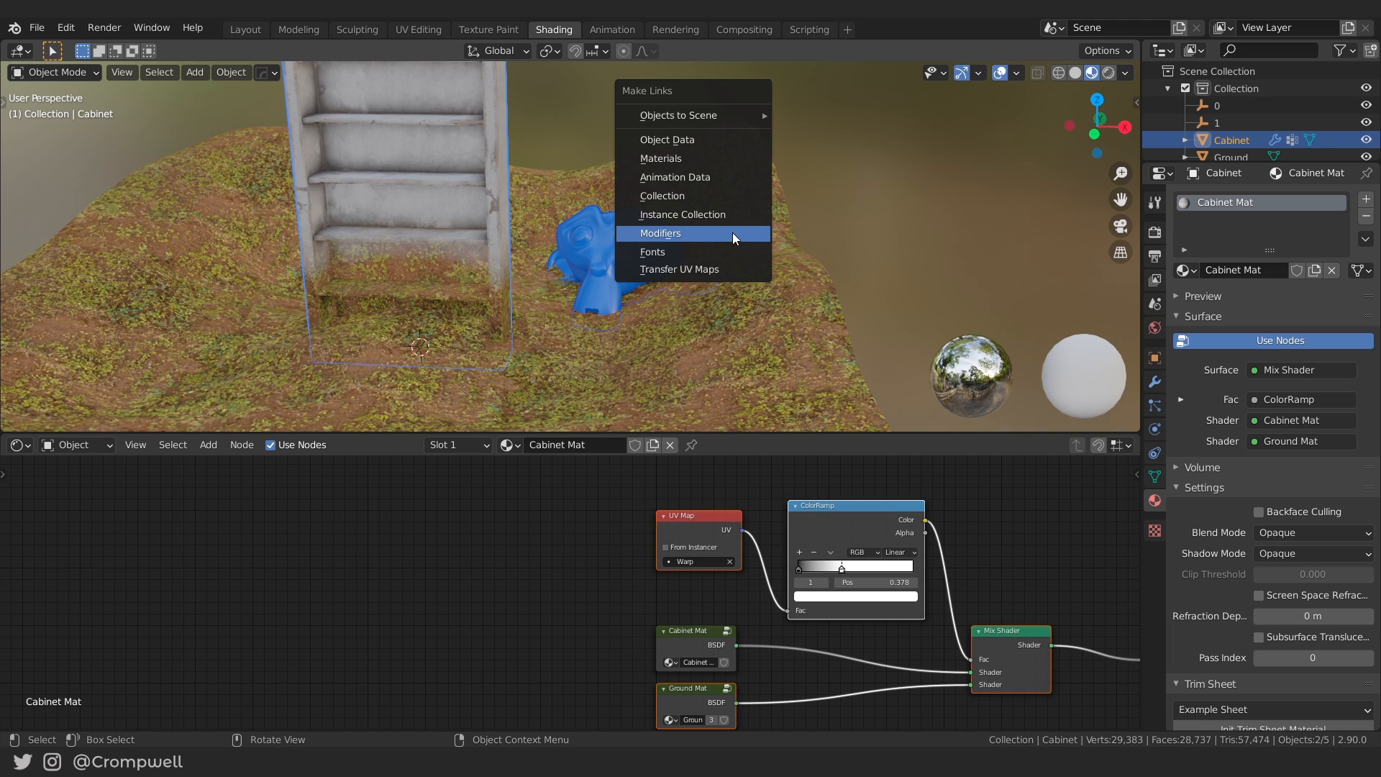
{"action": "left_click", "coordinate": [733, 231]}
Select the Monkey and expand its copied modifiers to check their Blend vertex group settings.
{"action": "left_click", "coordinate": [731, 269]}
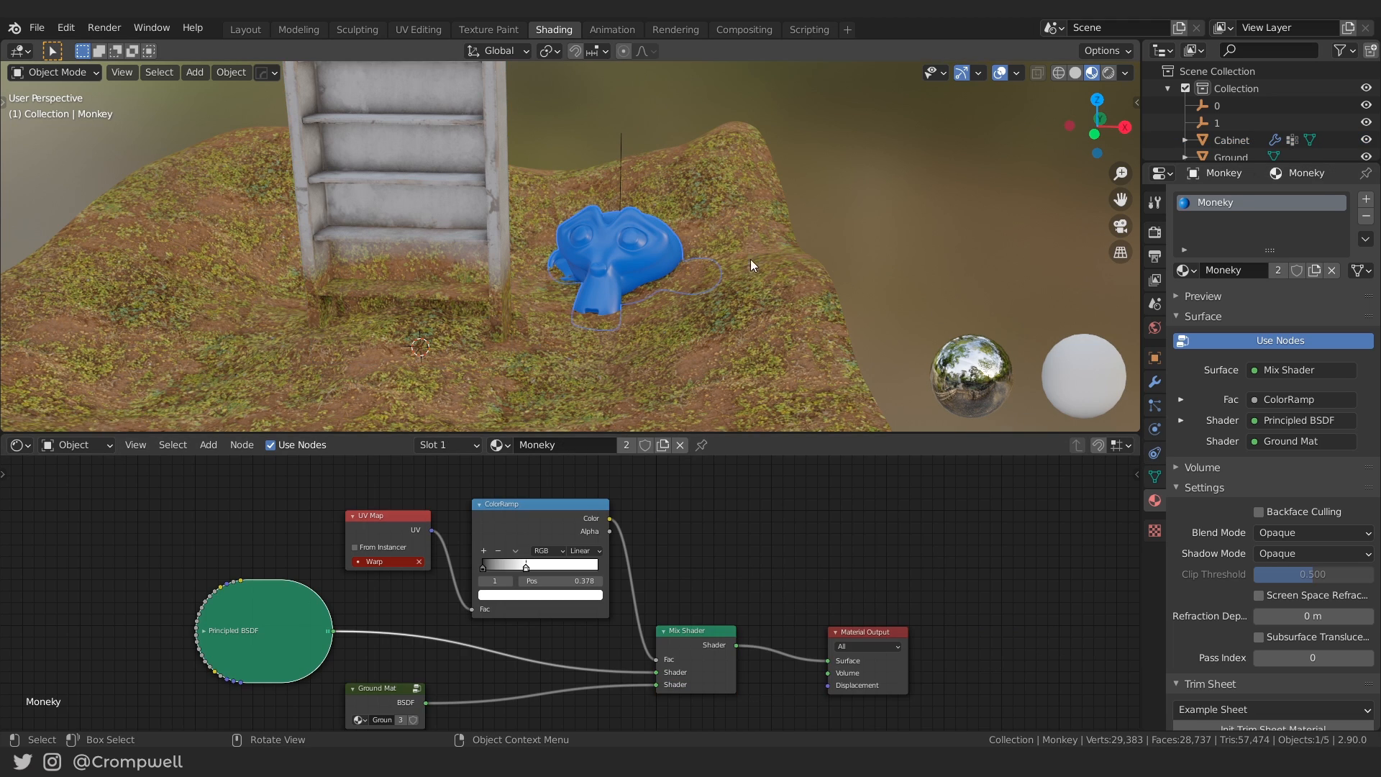
{"action": "left_click", "coordinate": [500, 223]}
{"action": "left_click", "coordinate": [625, 249]}
{"action": "left_click", "coordinate": [1154, 382]}
{"action": "left_click_drag", "start_coordinate": [1184, 258], "coordinate": [1181, 229]}
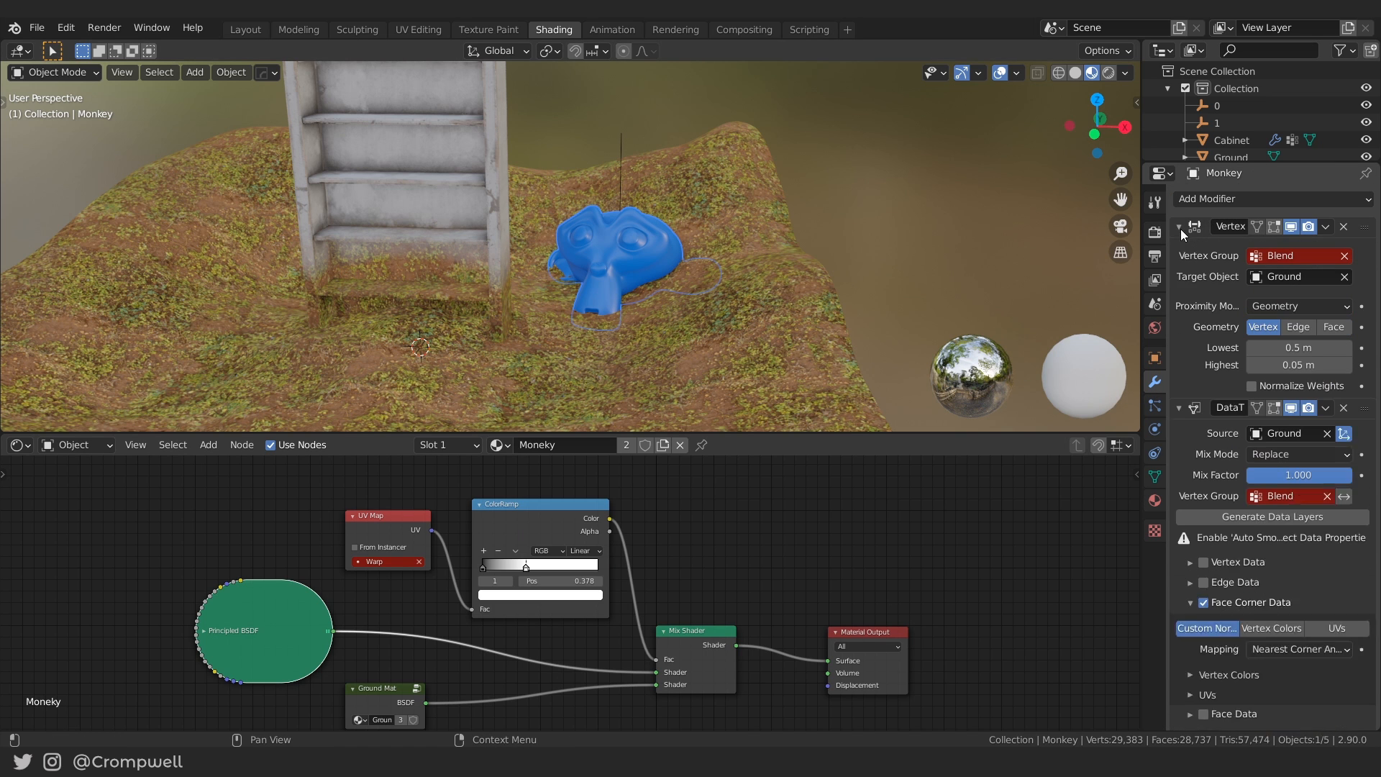
Put the Monkey in Edit Mode and add a vertex group named Blend to its mesh.
{"action": "middle_click_drag", "start_coordinate": [650, 222], "coordinate": [828, 223]}
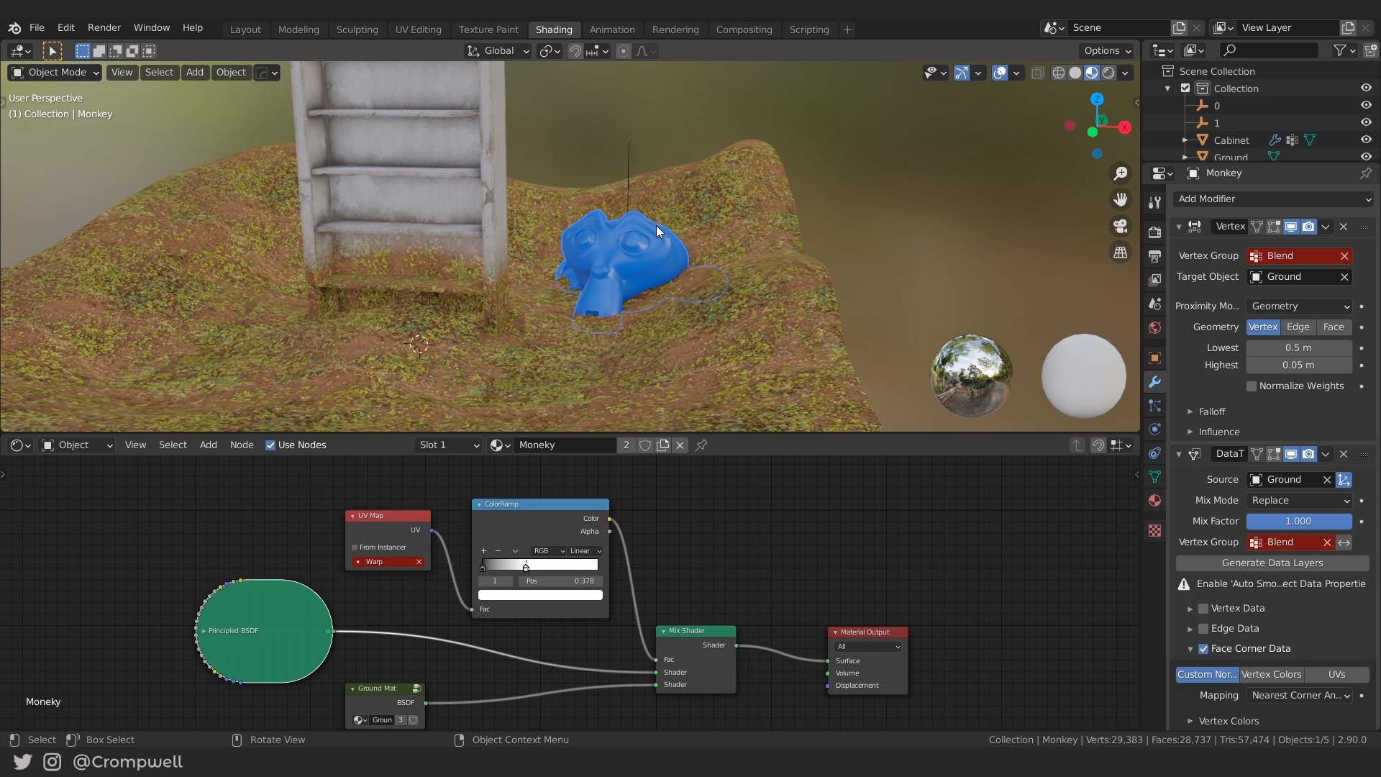
{"action": "key", "text": "ctrl+Tab"}
{"action": "left_click", "coordinate": [561, 275]}
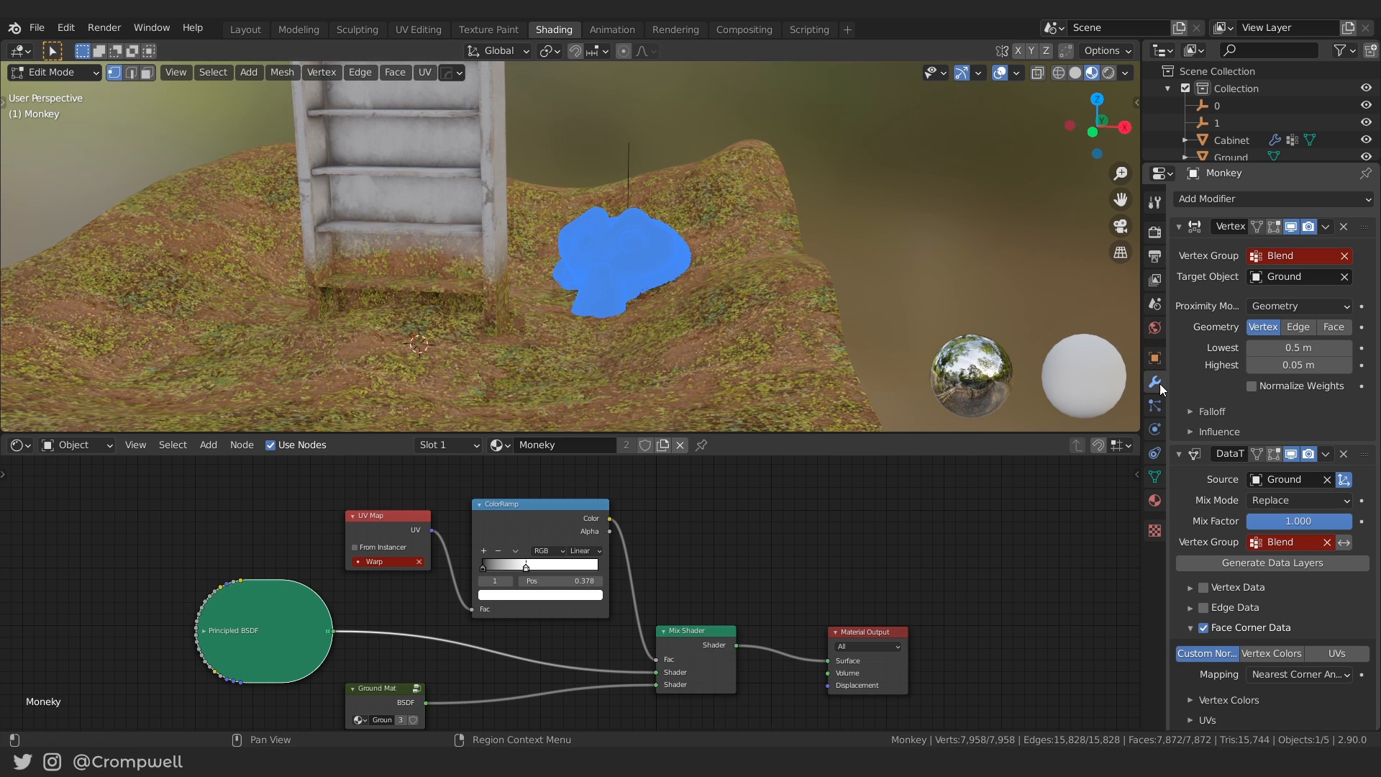
{"action": "left_click", "coordinate": [1154, 476]}
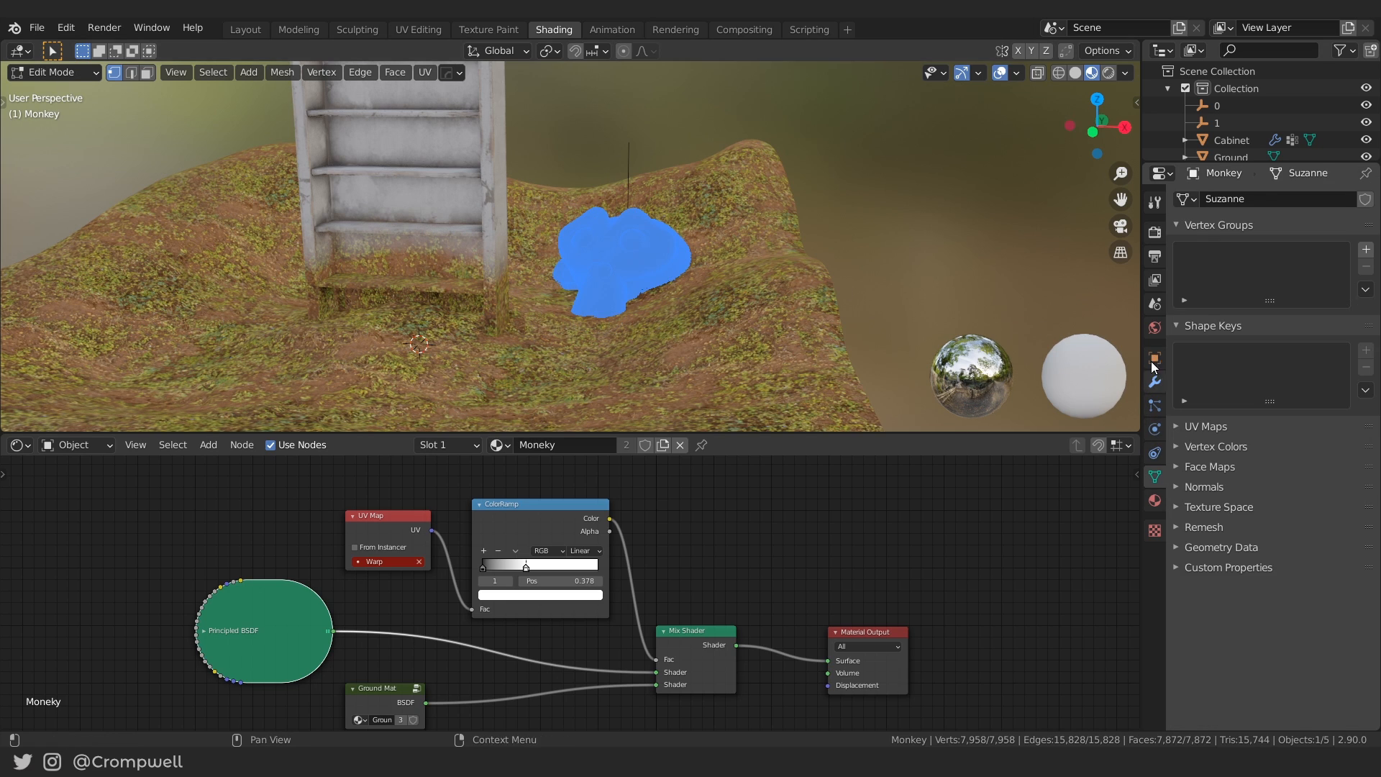
{"action": "left_click", "coordinate": [1366, 250]}
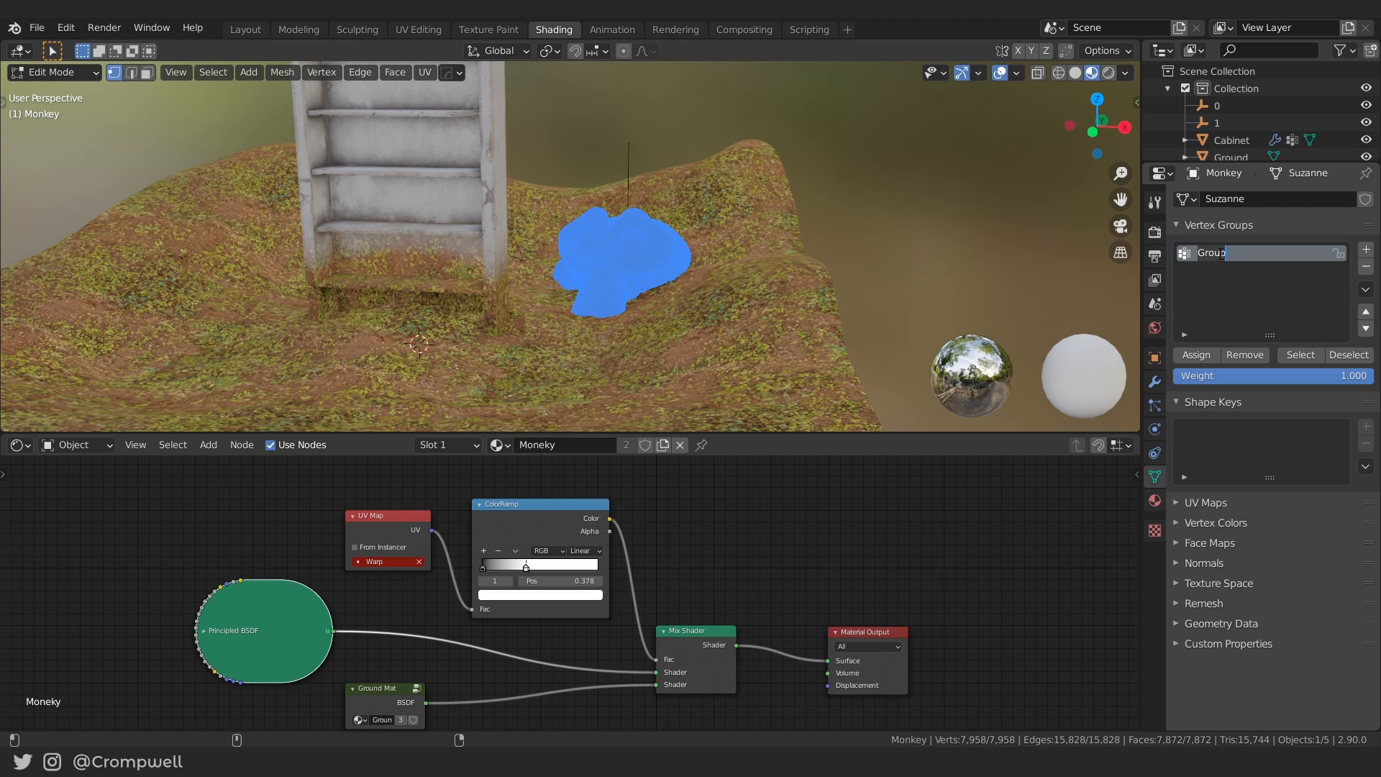
{"action": "type", "text": "Blend"}
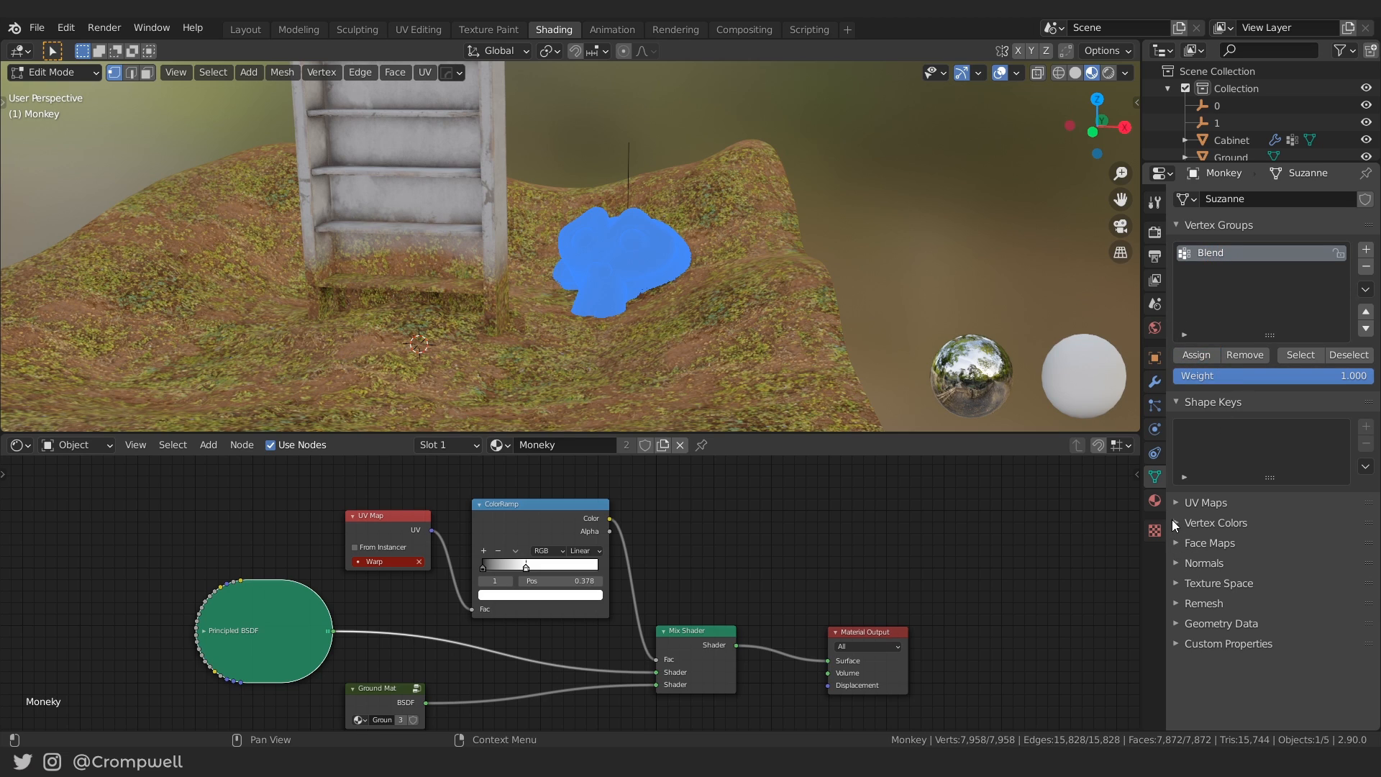
Add a second UV map to the Monkey's mesh and name it Warp.
{"action": "left_click", "coordinate": [1200, 504]}
{"action": "left_click", "coordinate": [1365, 528]}
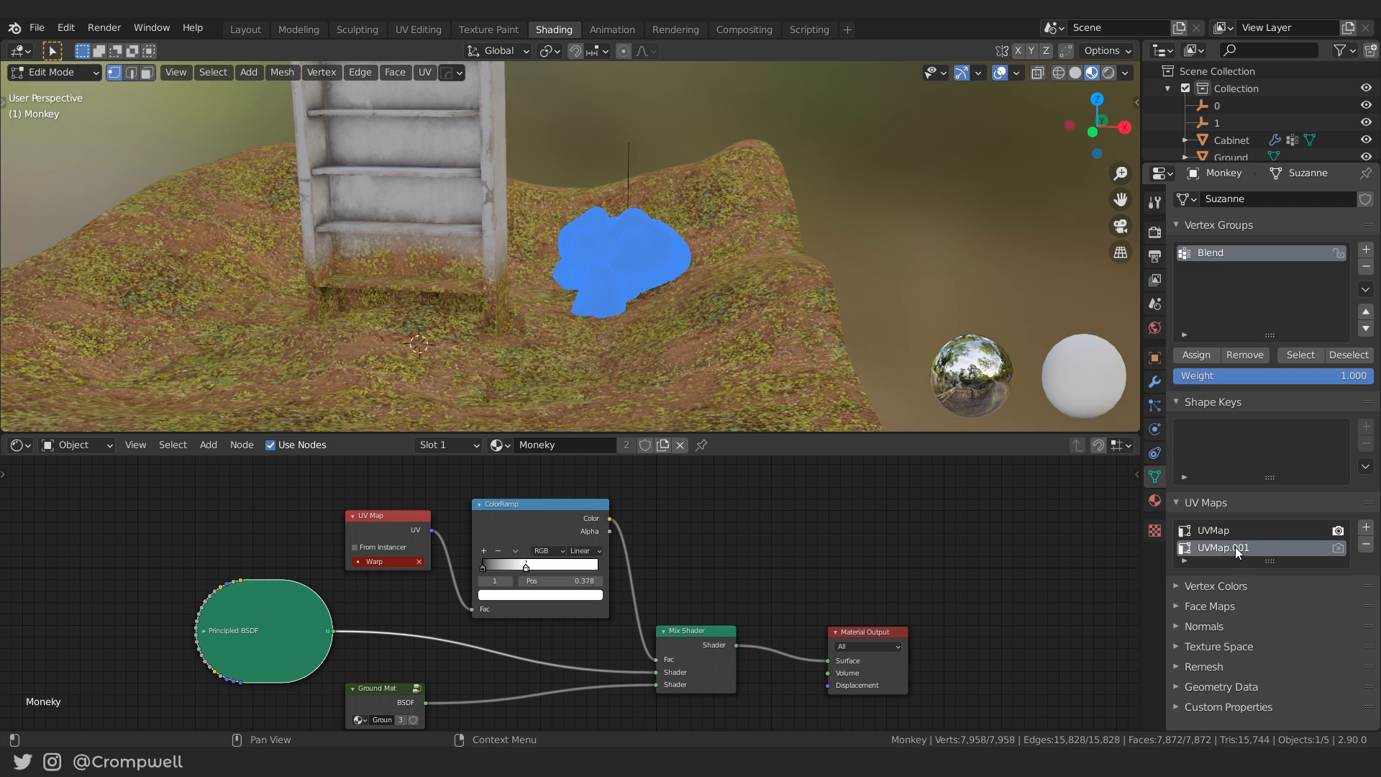
{"action": "type", "text": "Warp"}
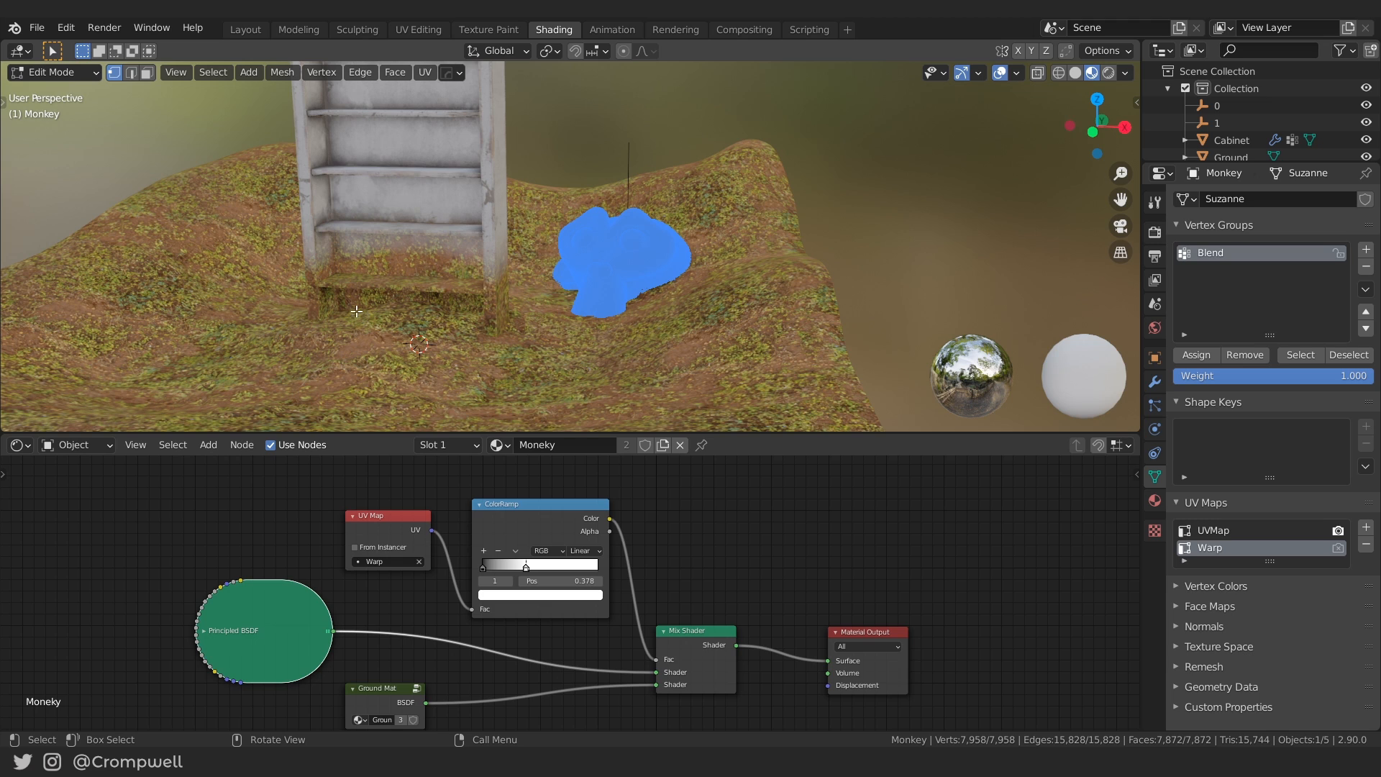
In the UV Editing workspace, collapse the Monkey's Warp UVs to one point by scaling them to 0 in X and Y.
{"action": "left_click", "coordinate": [406, 30]}
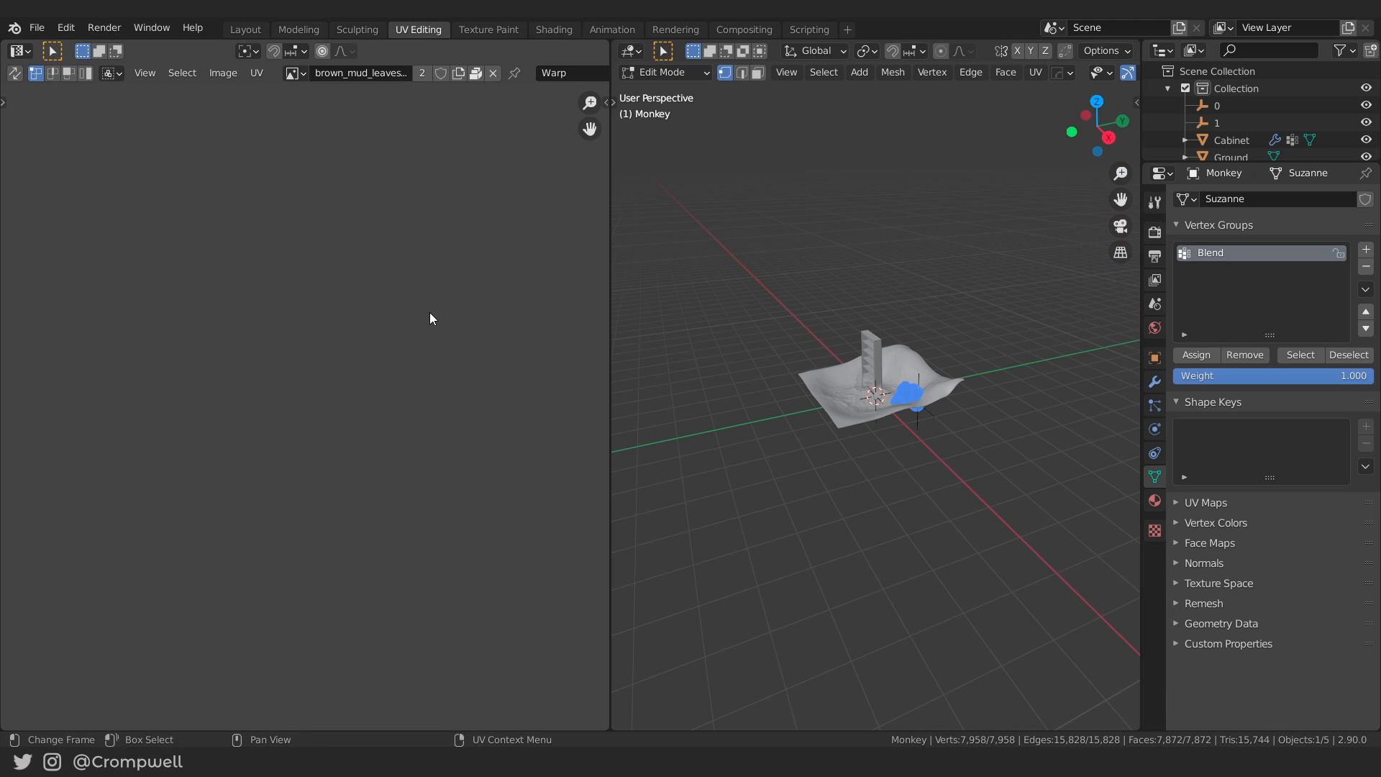
{"action": "scroll", "coordinate": [415, 306], "scroll_direction": "up", "scroll_amount": 8}
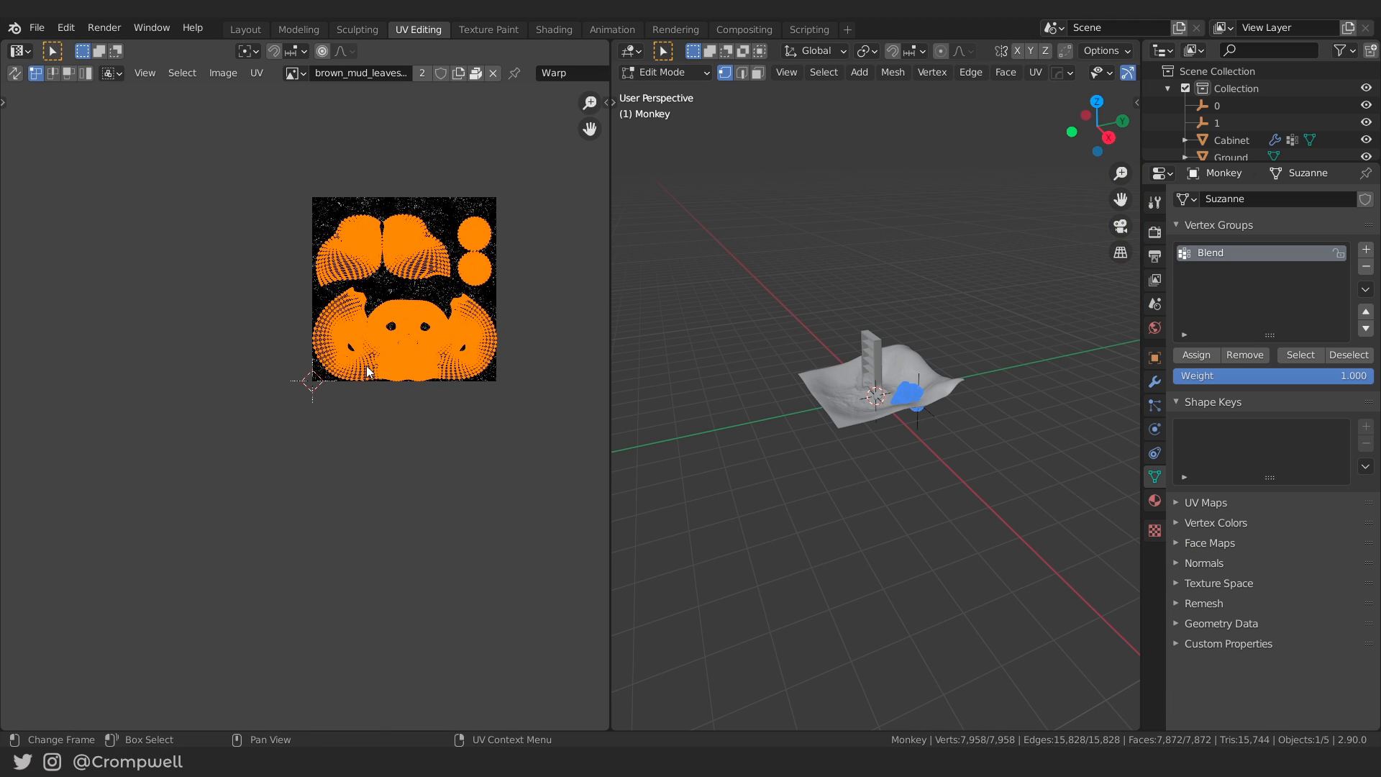
{"action": "key", "text": "s"}
{"action": "key", "text": "x"}
{"action": "key", "text": "0"}
{"action": "key", "text": "Return"}
{"action": "key", "text": "s"}
{"action": "key", "text": "y"}
{"action": "key", "text": "0"}
{"action": "key", "text": "Return"}
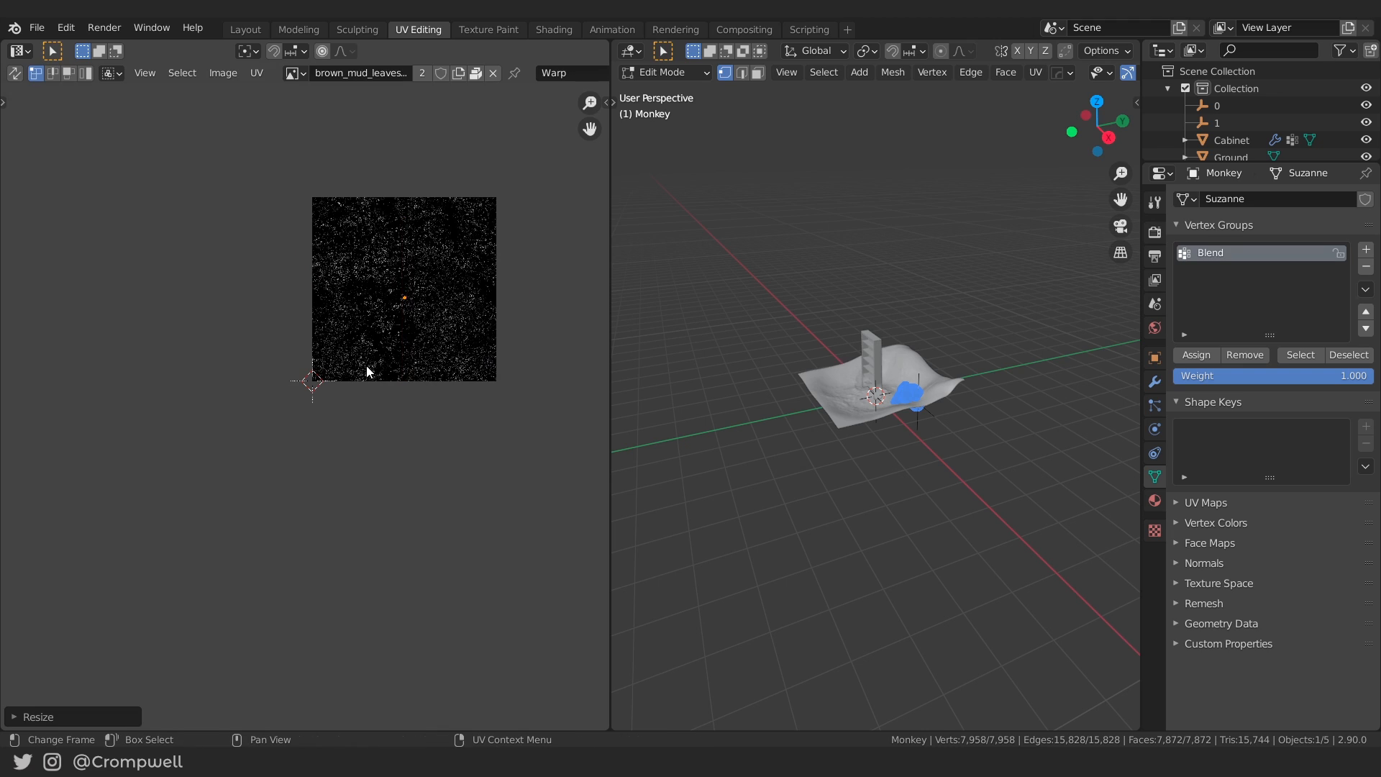
Place the collapsed Warp UVs at the UV origin by setting their X and Y coordinates to 0.
{"action": "key", "text": "n"}
{"action": "left_click", "coordinate": [379, 121]}
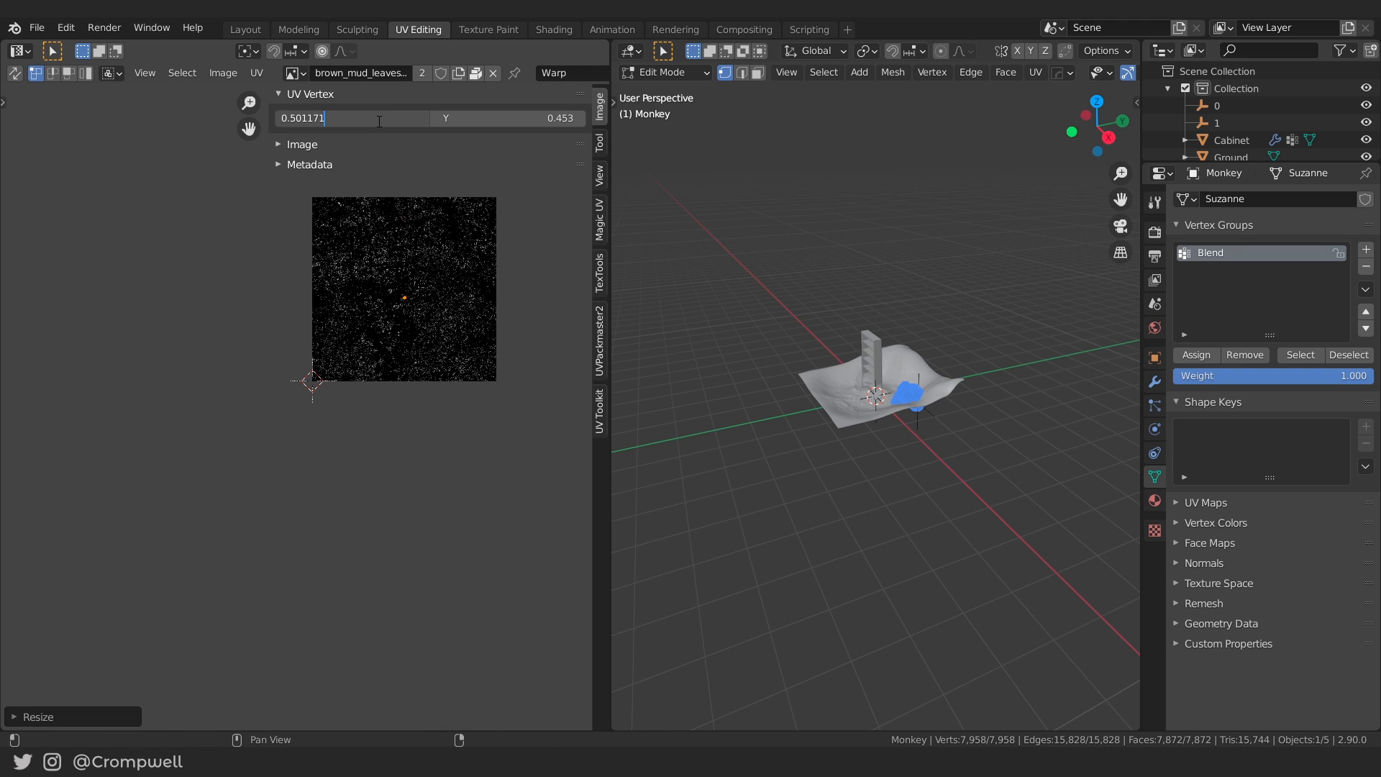
{"action": "key", "text": "BackSpace"}
{"action": "key", "text": "BackSpace"}
{"action": "key", "text": "BackSpace"}
{"action": "key", "text": "BackSpace"}
{"action": "key", "text": "BackSpace"}
{"action": "key", "text": "BackSpace"}
{"action": "key", "text": "BackSpace"}
{"action": "key", "text": "BackSpace"}
{"action": "type", "text": "0"}
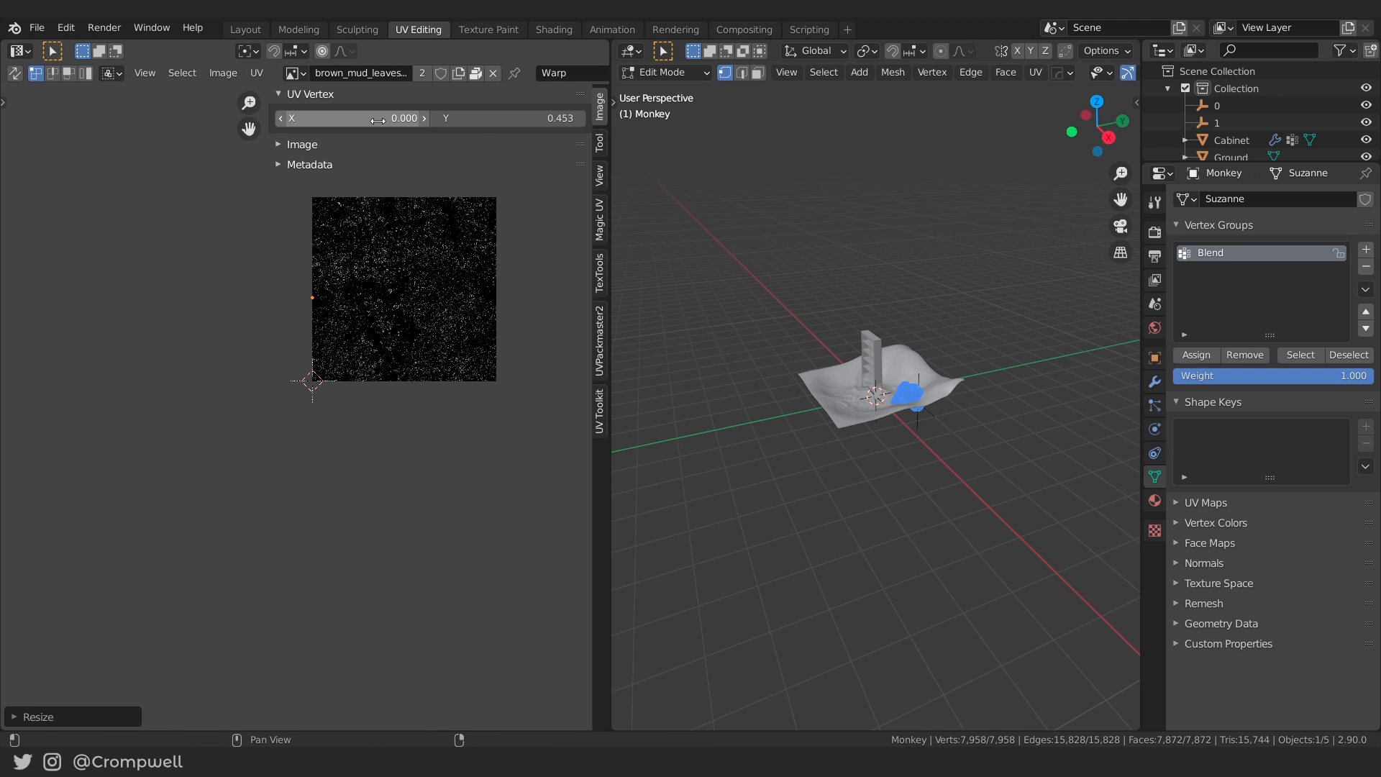
{"action": "key", "text": "Return"}
{"action": "left_click", "coordinate": [497, 119]}
{"action": "key", "text": "Return"}
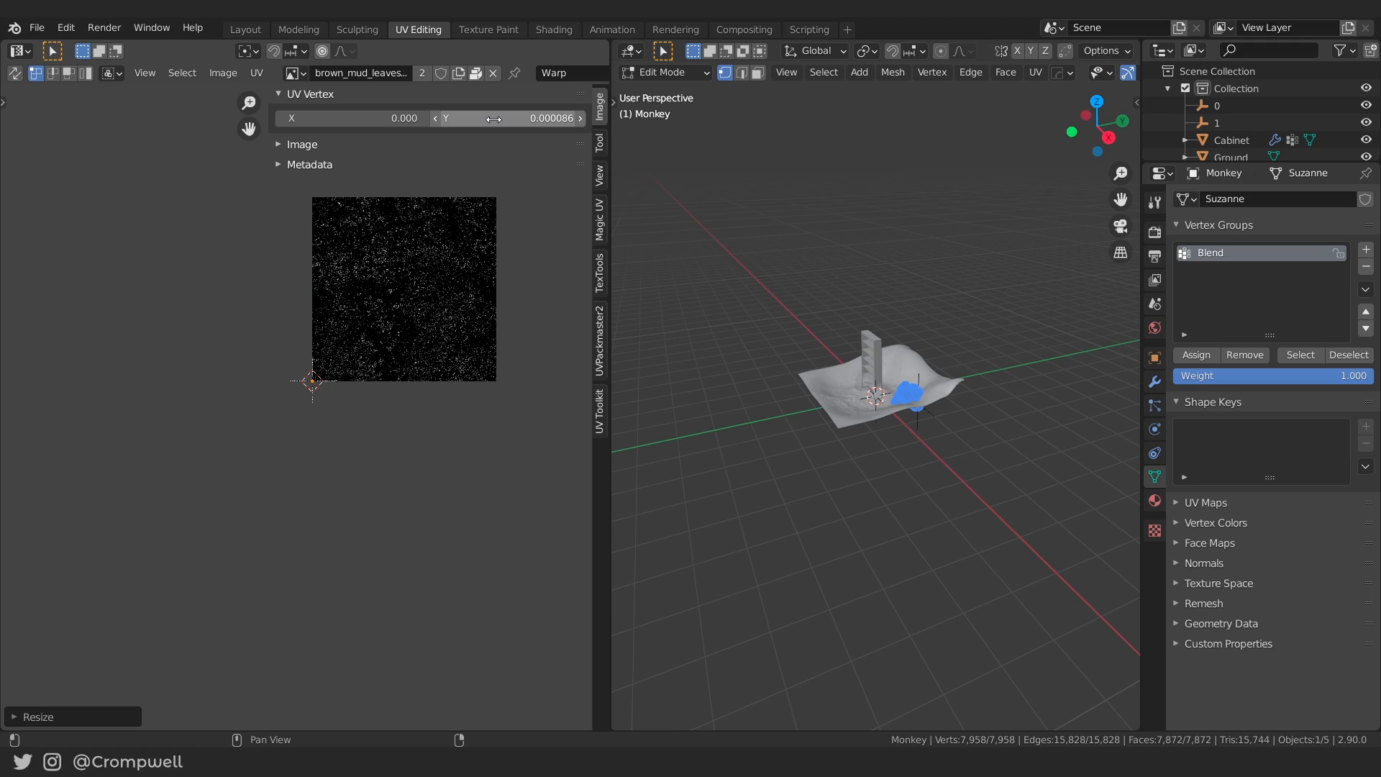
In the Layout workspace, move the Monkey across the ground by about 0.21 m in X and -1.39 m in Y.
{"action": "left_click", "coordinate": [245, 30]}
{"action": "scroll", "coordinate": [702, 349], "scroll_direction": "up", "scroll_amount": 5}
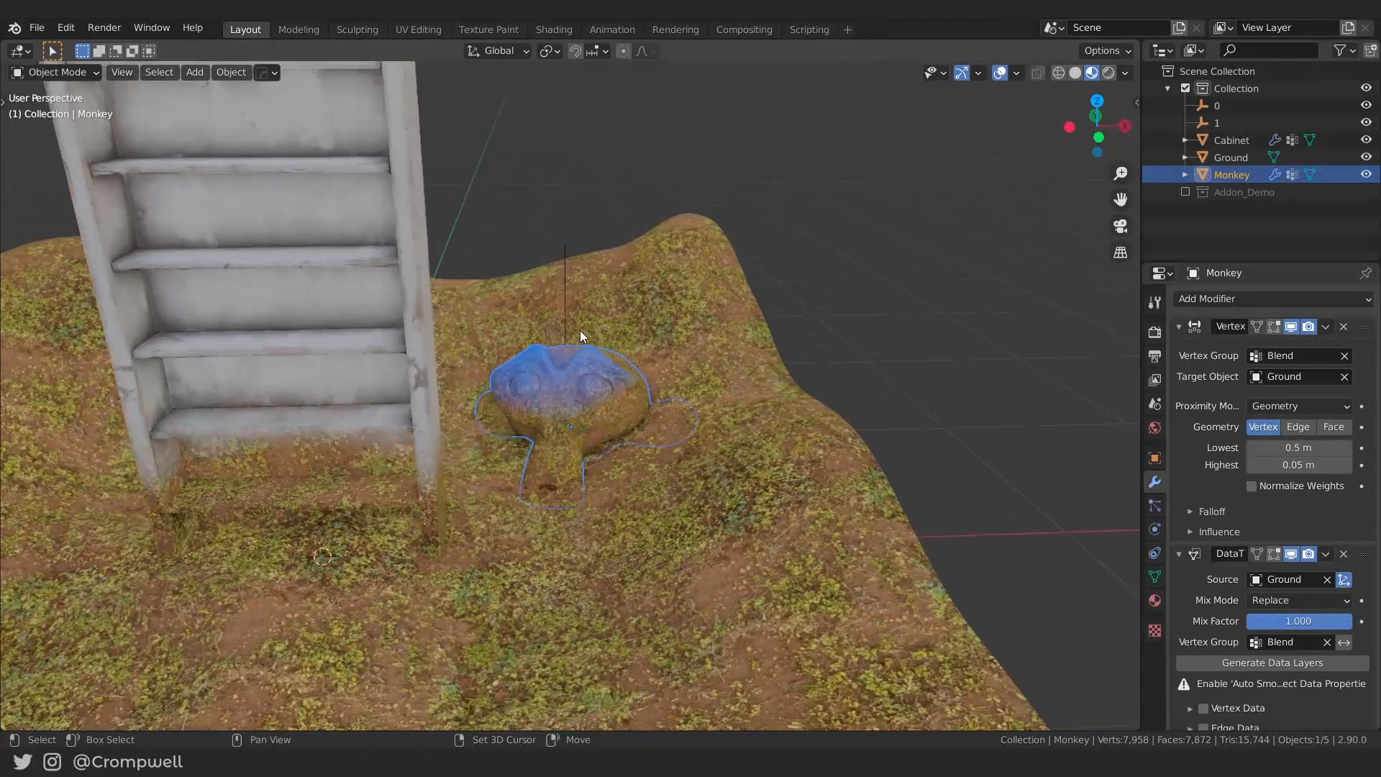
{"action": "scroll", "coordinate": [675, 381], "scroll_direction": "down", "scroll_amount": 4}
{"action": "middle_click_drag", "start_coordinate": [646, 360], "coordinate": [593, 379]}
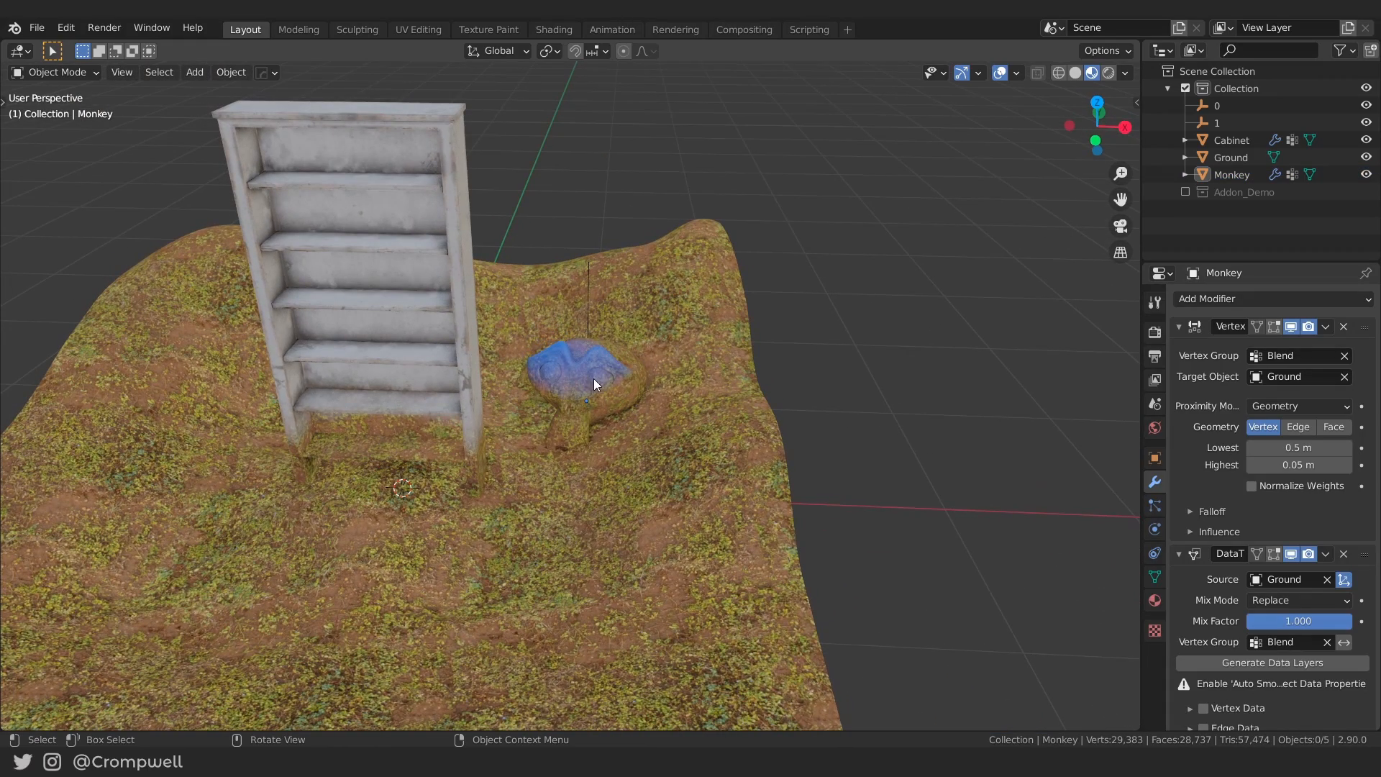
{"action": "scroll", "coordinate": [662, 335], "scroll_direction": "up", "scroll_amount": 3}
{"action": "key", "text": "g"}
{"action": "left_click", "coordinate": [713, 489]}
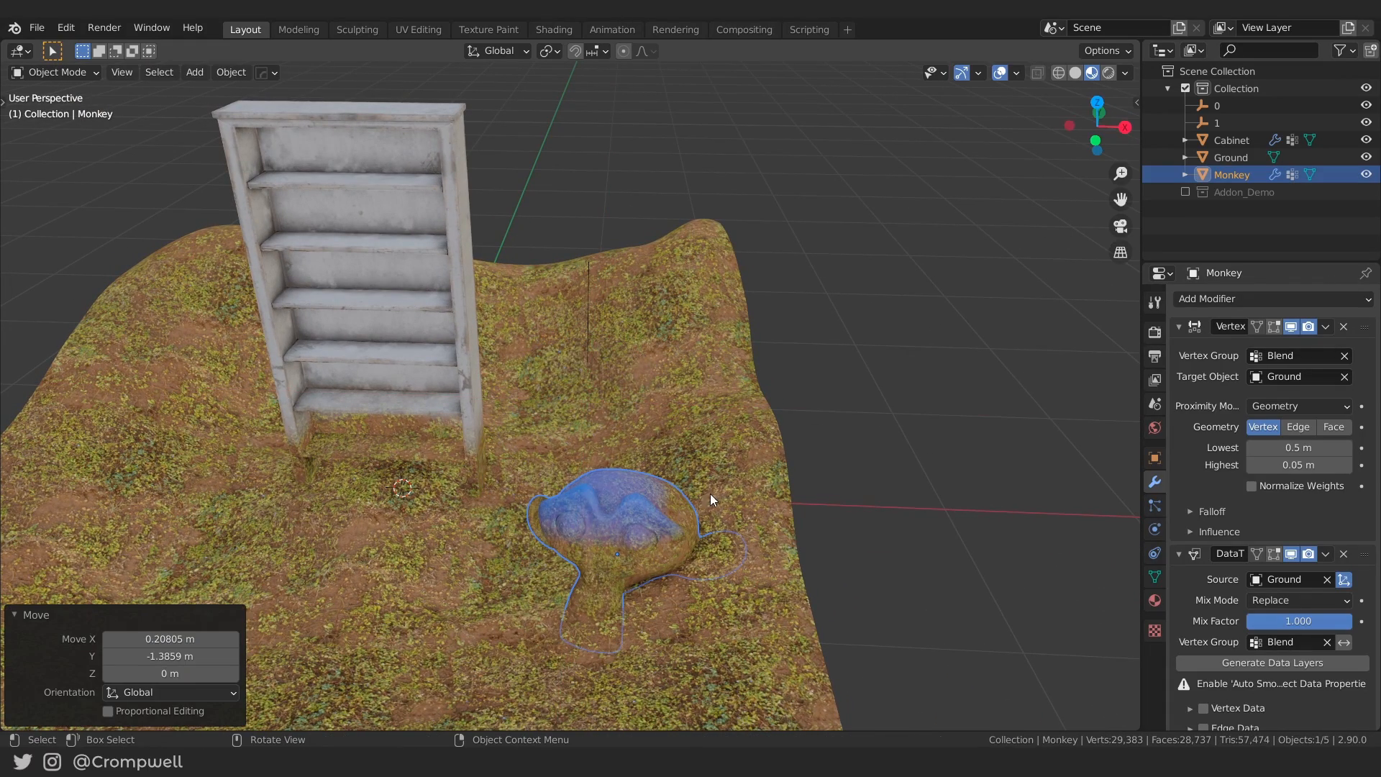
Rotate the Monkey with Trackball rotation by about 18.9° and -108°.
{"action": "key", "text": "s"}
{"action": "key", "text": "r"}
{"action": "key", "text": "r"}
{"action": "key", "text": "Return"}
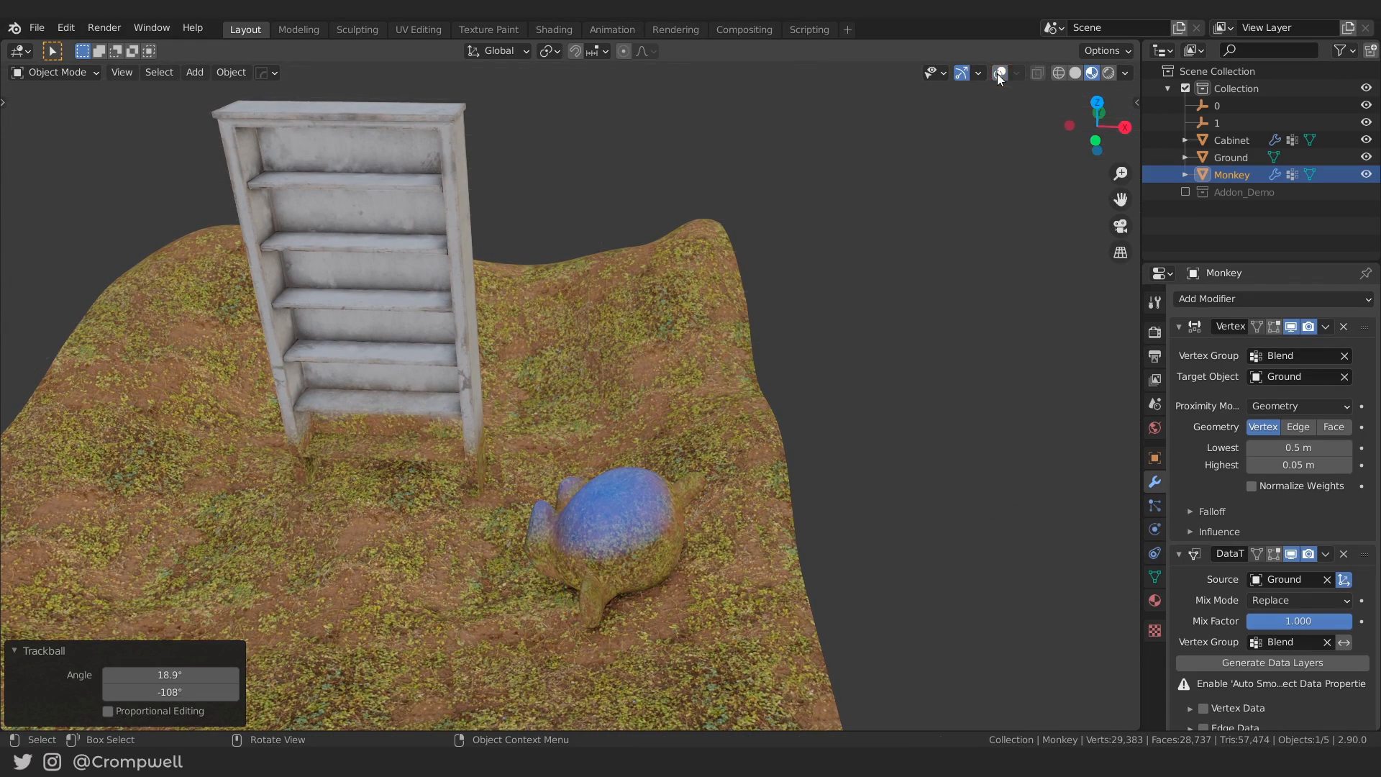
Trackball-rotate the Monkey again by about -54.4° and 51° so it lies differently on the ground.
{"action": "middle_click_drag", "start_coordinate": [936, 142], "coordinate": [878, 300]}
{"action": "key", "text": "r"}
{"action": "key", "text": "r"}
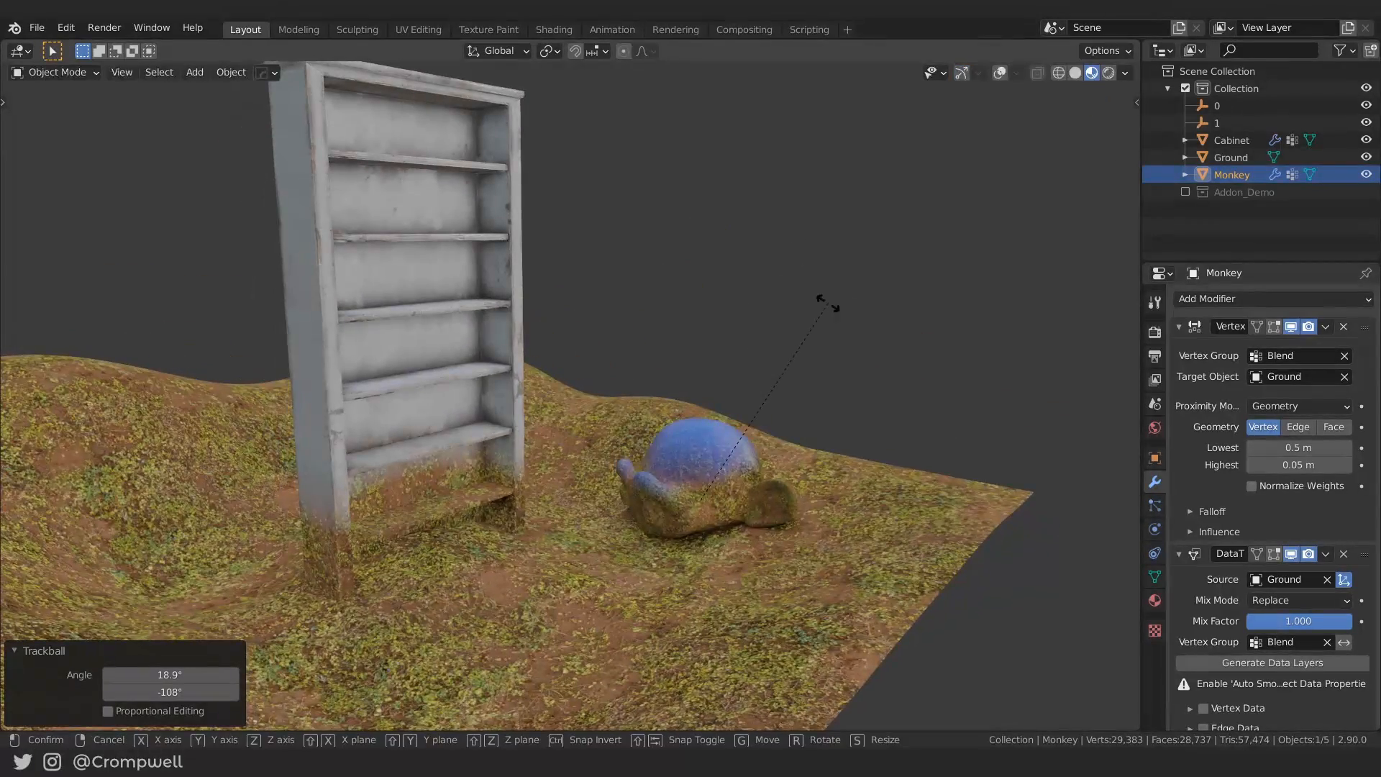
{"action": "key", "text": "Return"}
Adjust the Monkey's height along global Z, sinking it slightly into the ground and raising it by about 0.18 m.
{"action": "key", "text": "g"}
{"action": "key", "text": "z"}
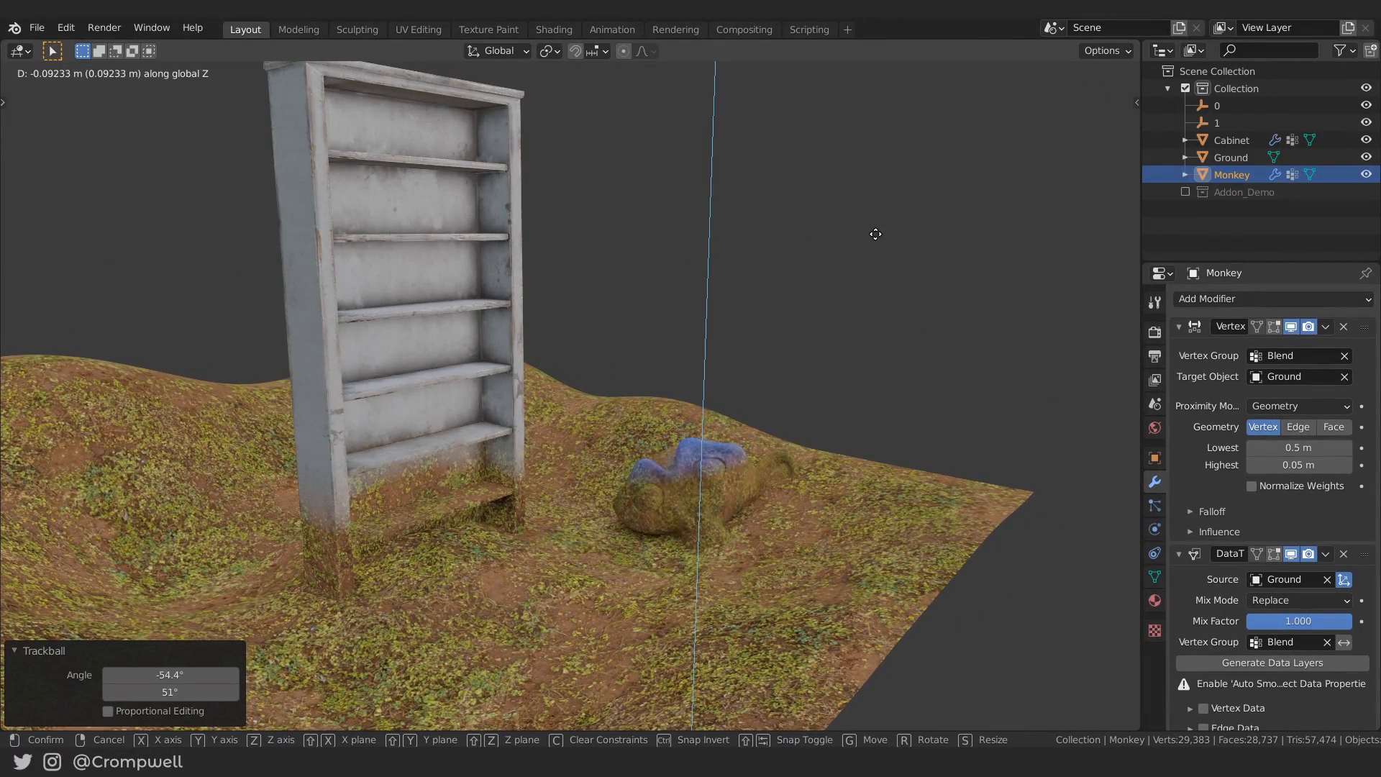
{"action": "key", "text": "Return"}
{"action": "middle_click_drag", "start_coordinate": [790, 309], "coordinate": [753, 354]}
{"action": "key", "text": "g"}
{"action": "key", "text": "z"}
{"action": "key", "text": "Return"}
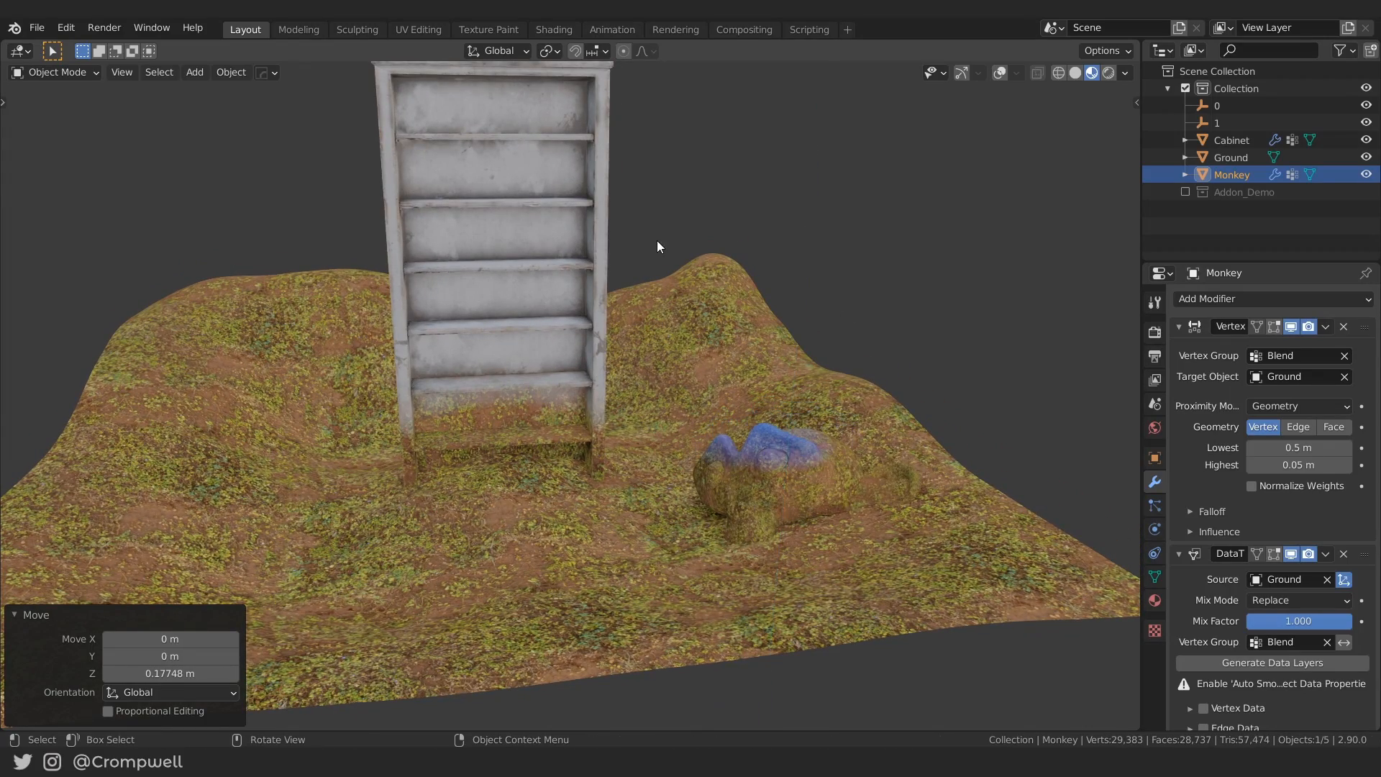
In the Monkey material's ColorRamp, move the white stop to about 0.515 and shift the black stop towards it to sharpen the blend.
{"action": "middle_click_drag", "start_coordinate": [657, 247], "coordinate": [641, 281]}
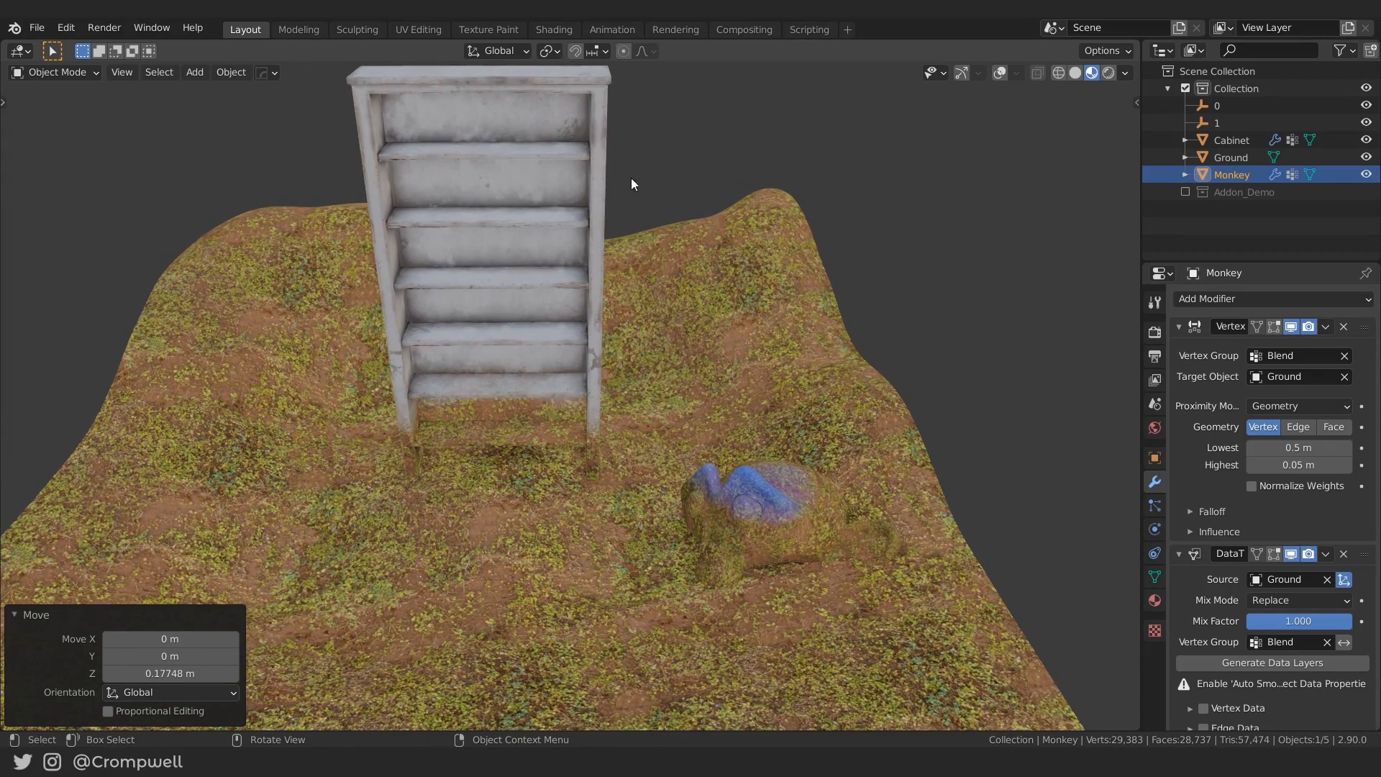
{"action": "left_click", "coordinate": [553, 30]}
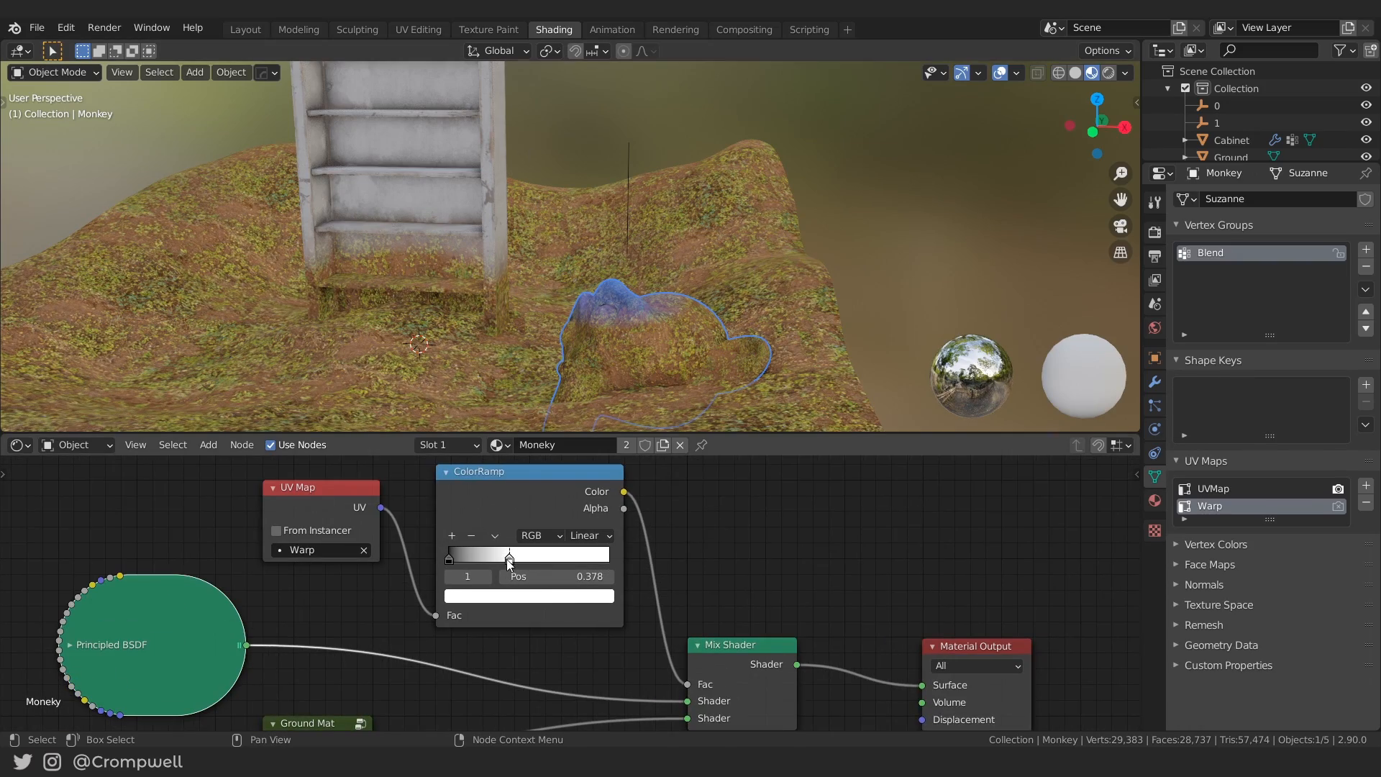
{"action": "mouse_move", "coordinate": [509, 562]}
{"action": "left_mouse_down"}
{"action": "mouse_move", "coordinate": [558, 569]}
{"action": "mouse_move", "coordinate": [534, 570]}
{"action": "left_mouse_up"}
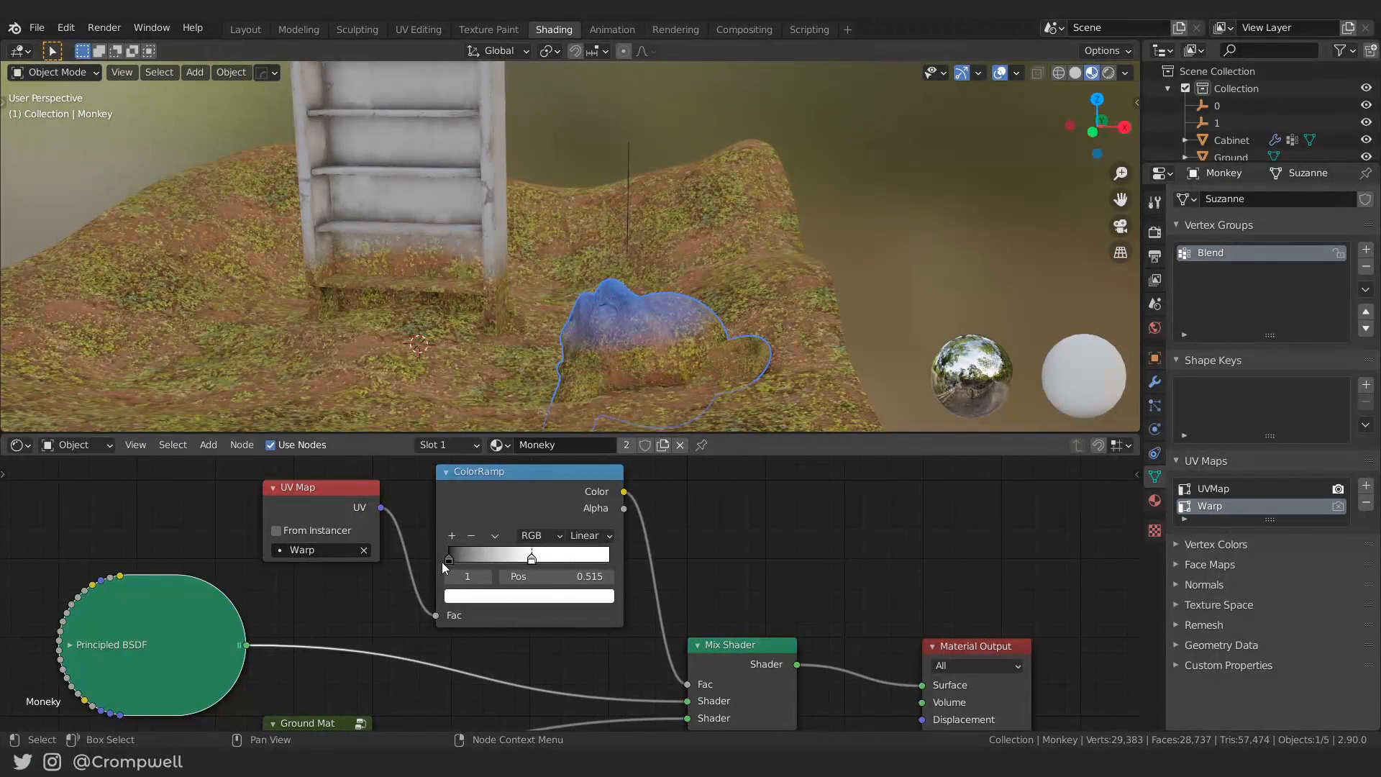
{"action": "left_click_drag", "start_coordinate": [449, 562], "coordinate": [543, 560]}
Select the cabinet and move its ColorRamp's white stop to about 0.366.
{"action": "middle_click_drag", "start_coordinate": [521, 279], "coordinate": [593, 289]}
{"action": "left_click", "coordinate": [547, 286]}
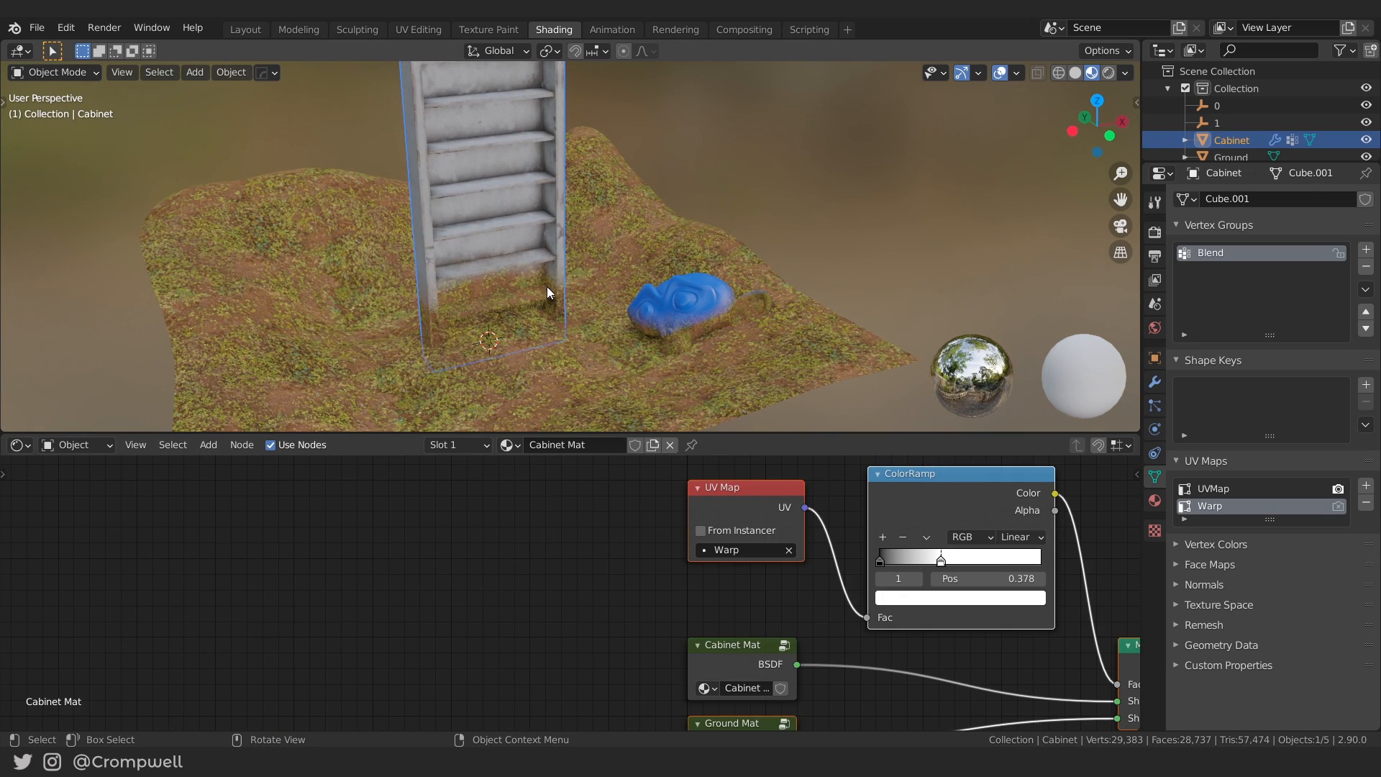
{"action": "mouse_move", "coordinate": [948, 564]}
{"action": "left_mouse_down"}
{"action": "mouse_move", "coordinate": [999, 563]}
{"action": "mouse_move", "coordinate": [938, 562]}
{"action": "left_mouse_up"}
{"action": "middle_click_drag", "start_coordinate": [745, 297], "coordinate": [502, 128]}
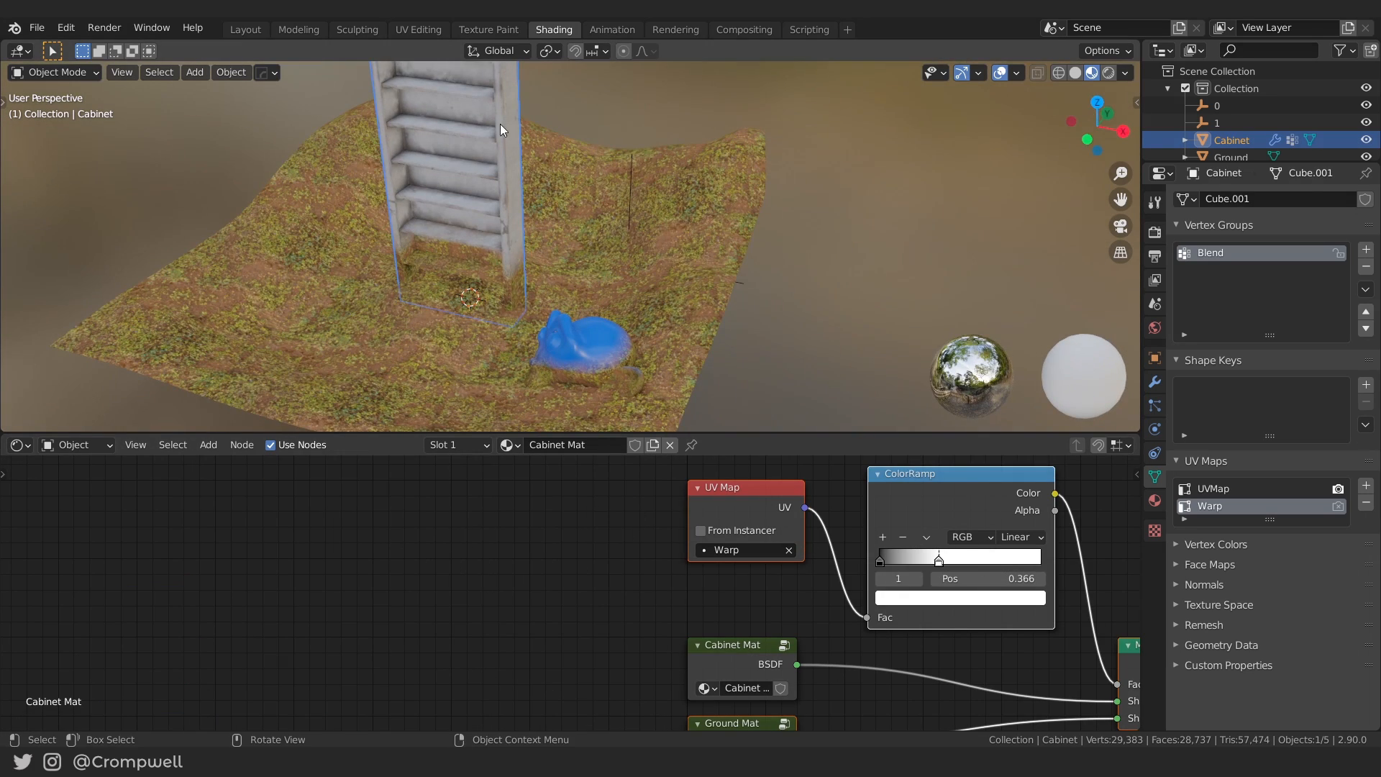
Try moving empty 1 in the horizontal plane to test its effect on the blend, and cancel the move.
{"action": "left_click", "coordinate": [632, 164]}
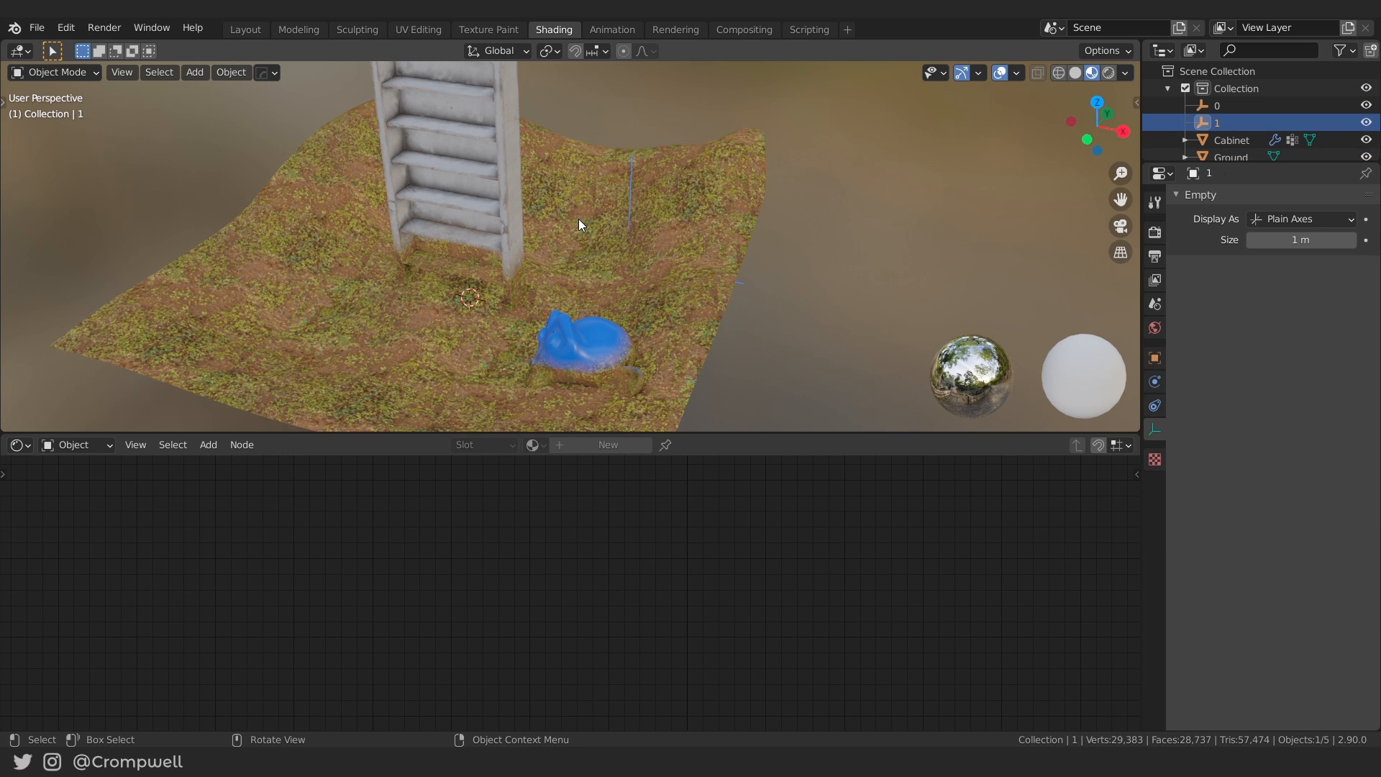
{"action": "key", "text": "g"}
{"action": "key", "text": "shift+z"}
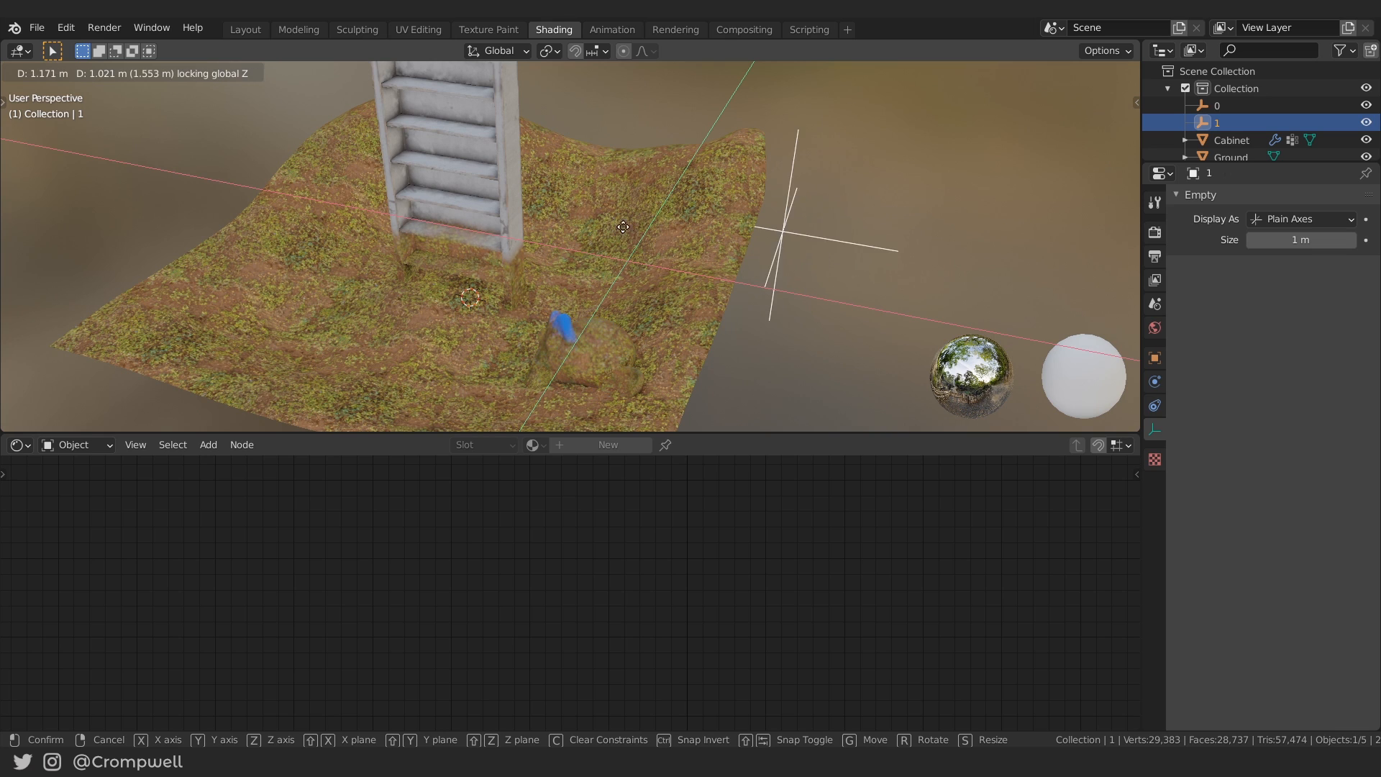
{"action": "key", "text": "Escape"}
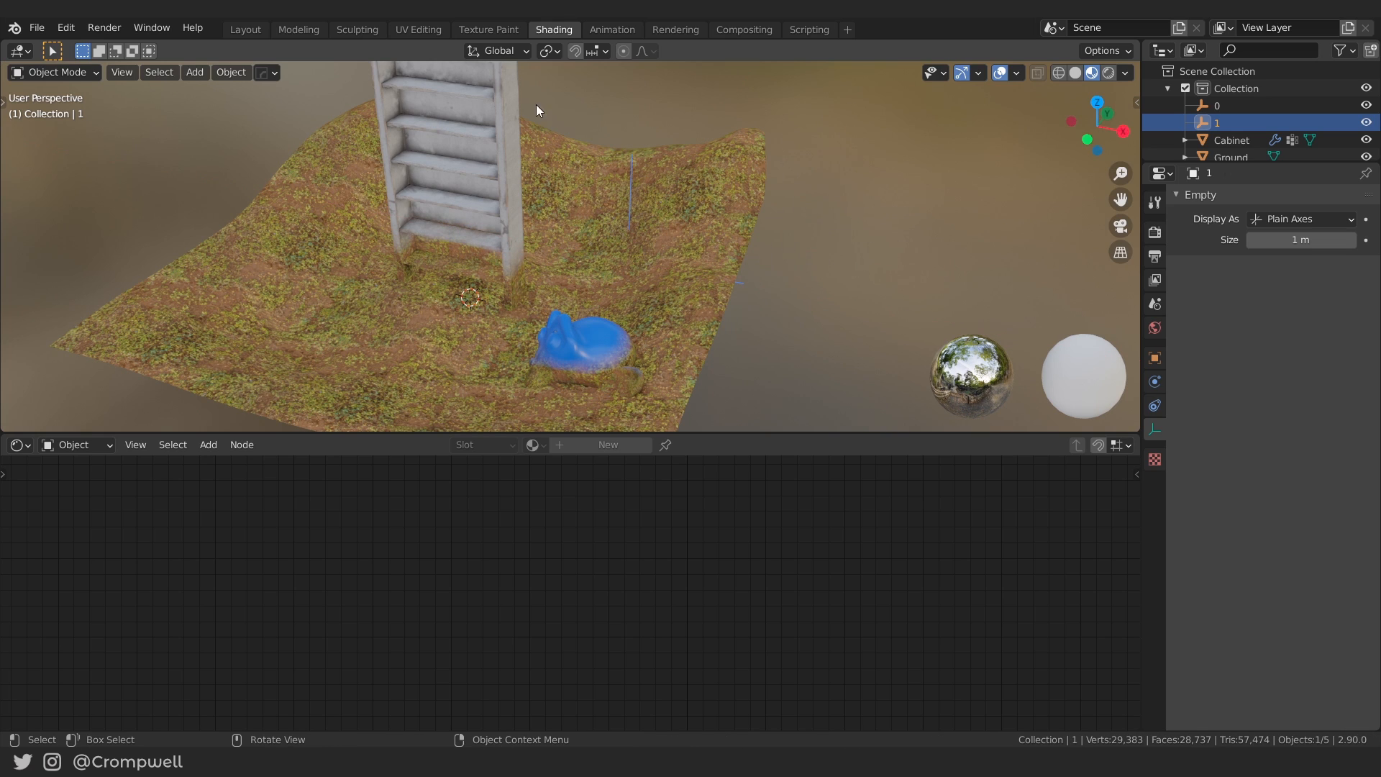
In the Layout workspace, turn the viewport overlays and gizmos back on and inspect the blended cabinet and Monkey.
{"action": "left_click", "coordinate": [245, 30]}
{"action": "scroll", "coordinate": [601, 286], "scroll_direction": "down", "scroll_amount": 3}
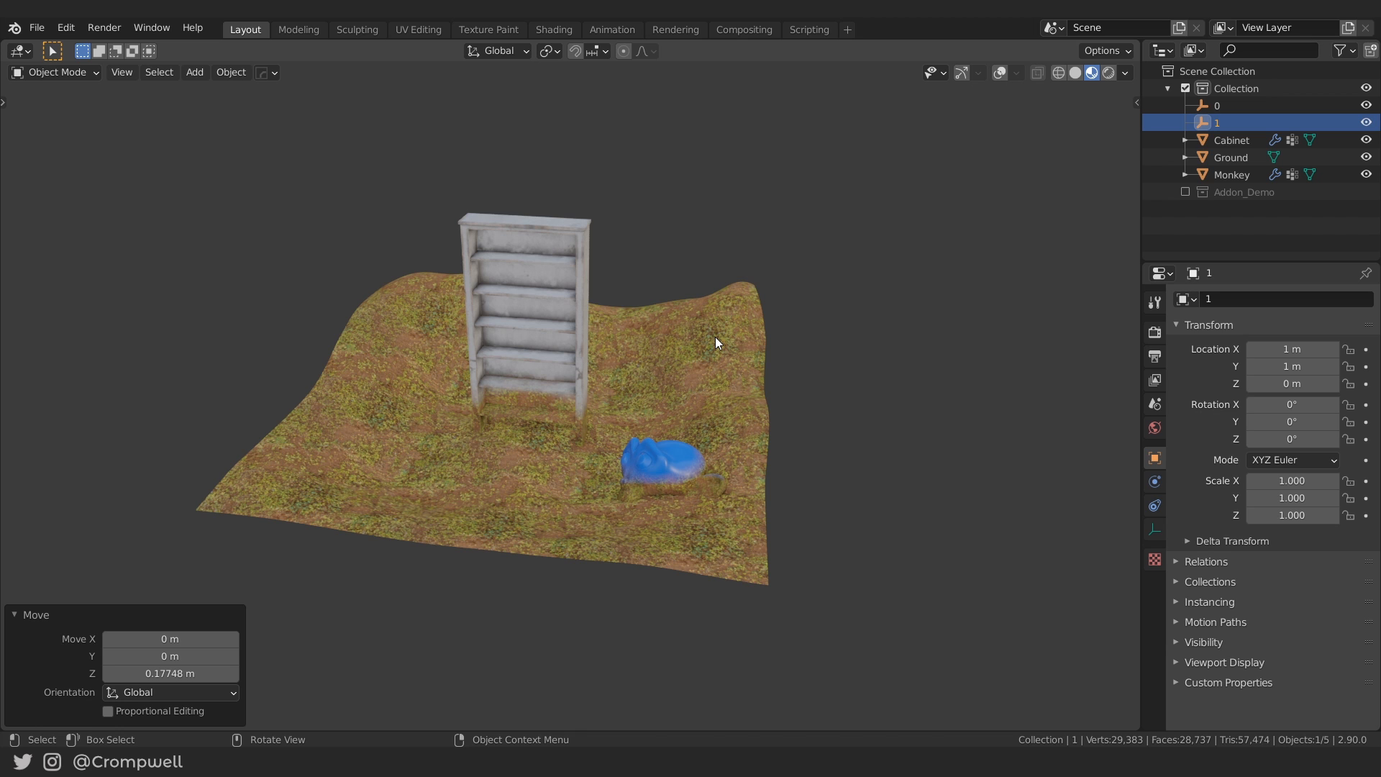
{"action": "scroll", "coordinate": [696, 331], "scroll_direction": "up", "scroll_amount": 2}
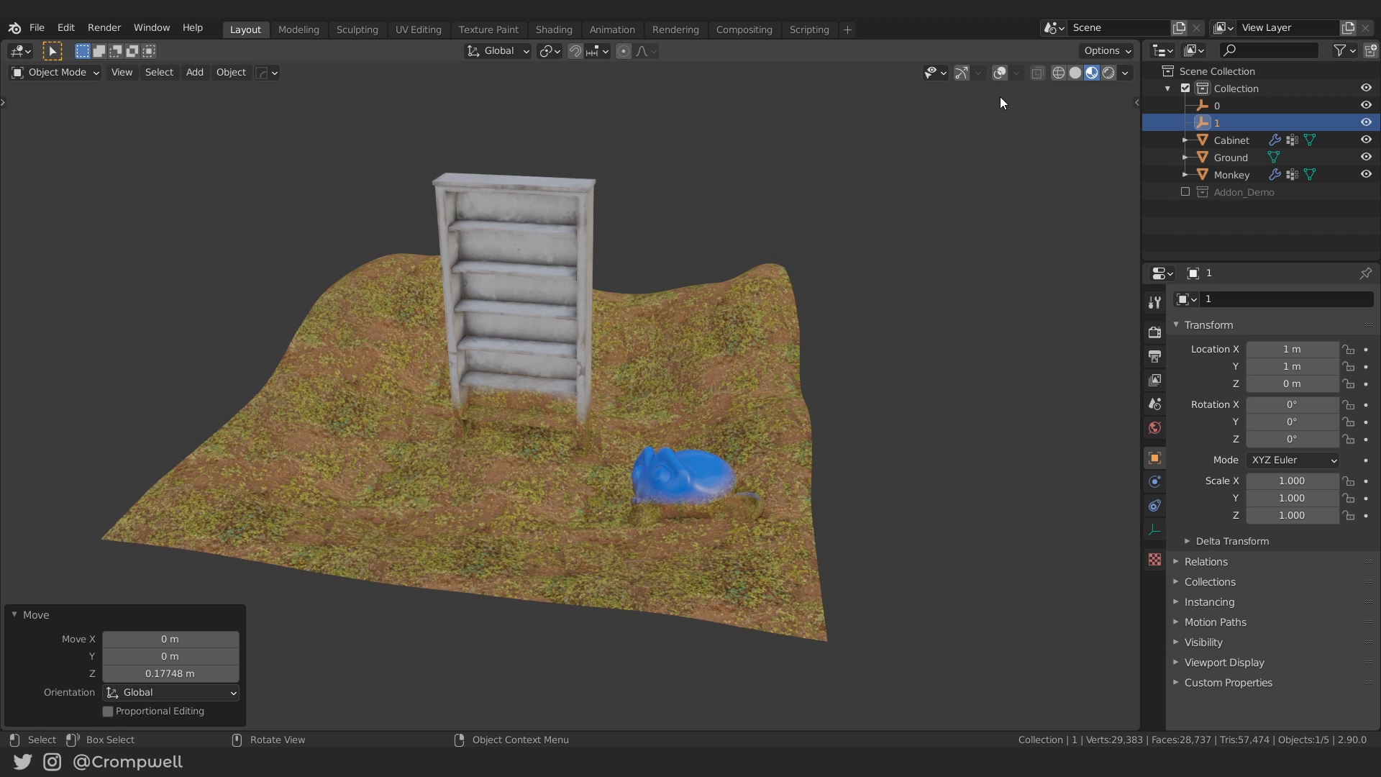
{"action": "left_click", "coordinate": [999, 73]}
{"action": "left_click", "coordinate": [960, 73]}
{"action": "middle_click_drag", "start_coordinate": [719, 187], "coordinate": [602, 283]}
{"action": "middle_click_drag", "start_coordinate": [562, 441], "coordinate": [613, 346]}
{"action": "middle_click_drag", "start_coordinate": [845, 346], "coordinate": [629, 271]}
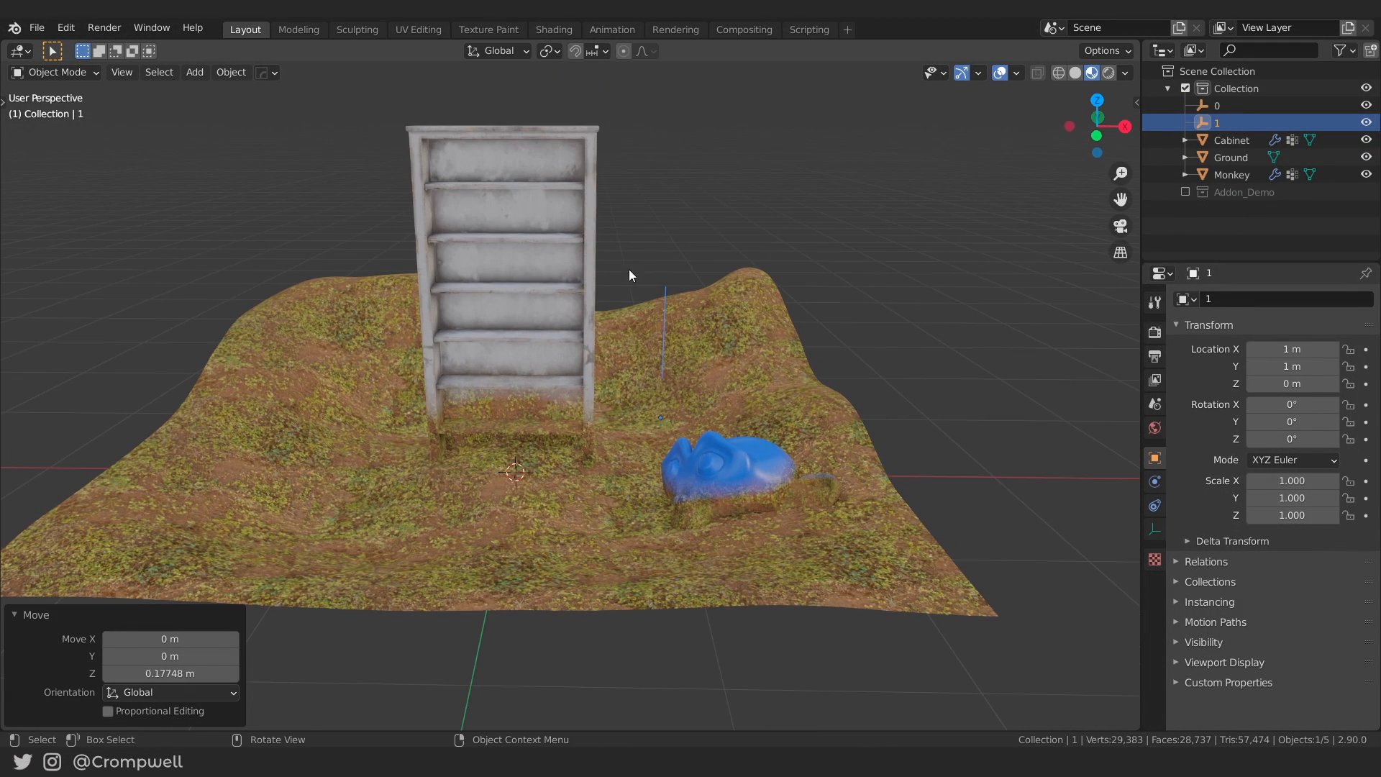
Enable the Addon_Demo collection and bring its ground and monkey into view.
{"action": "left_click", "coordinate": [1186, 192]}
{"action": "scroll", "coordinate": [906, 297], "scroll_direction": "down", "scroll_amount": 4}
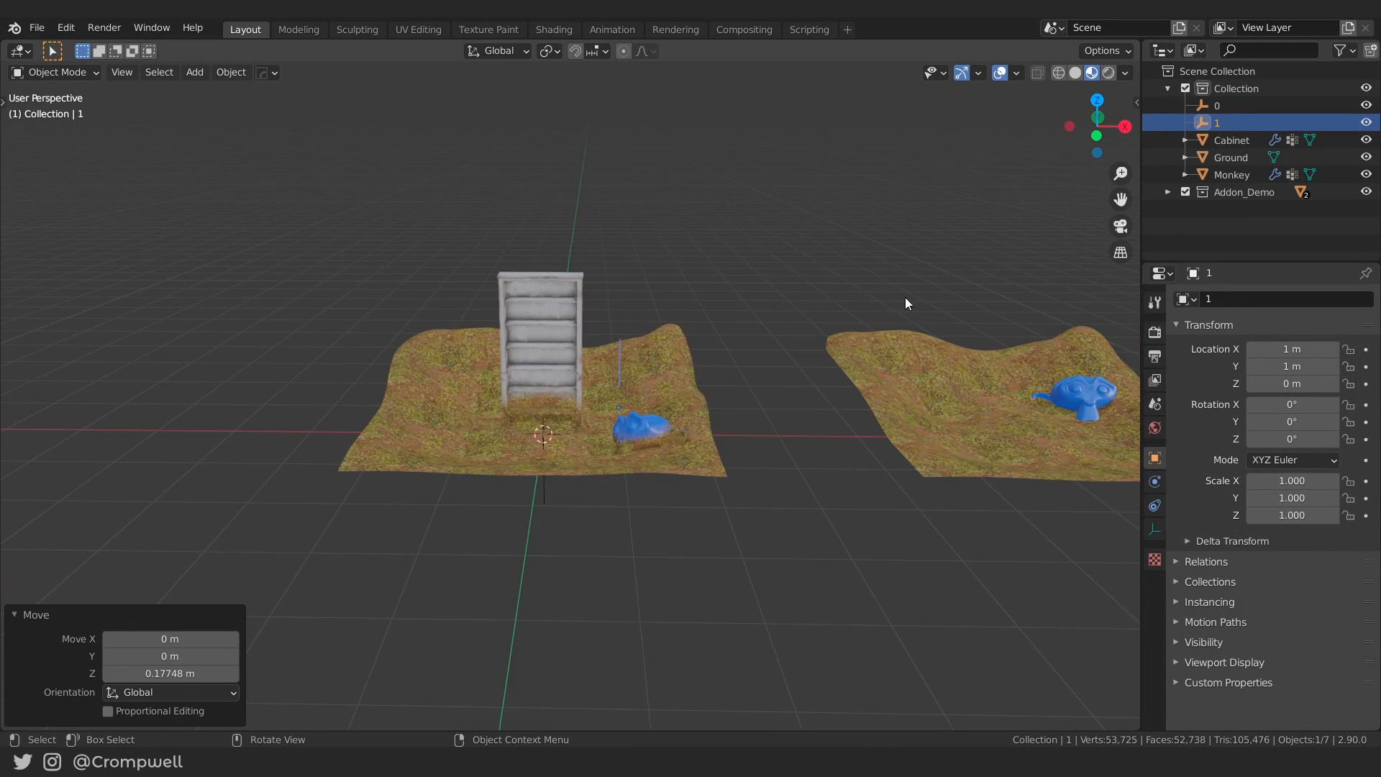
{"action": "middle_click_drag", "start_coordinate": [945, 372], "coordinate": [545, 355], "text": "shift"}
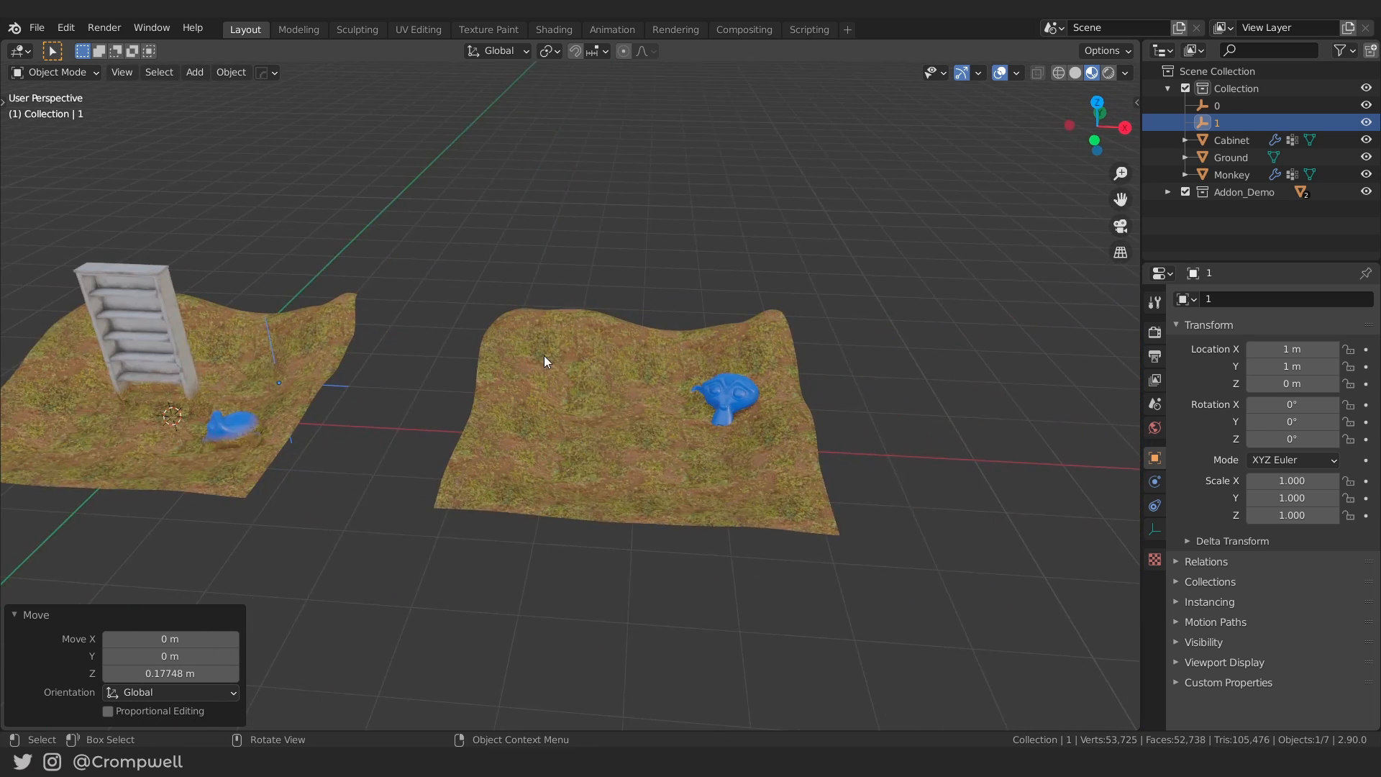
{"action": "scroll", "coordinate": [602, 355], "scroll_direction": "up", "scroll_amount": 2}
Select Ground_Addon and show its Ground material nodes in the Shading workspace.
{"action": "left_click", "coordinate": [604, 358]}
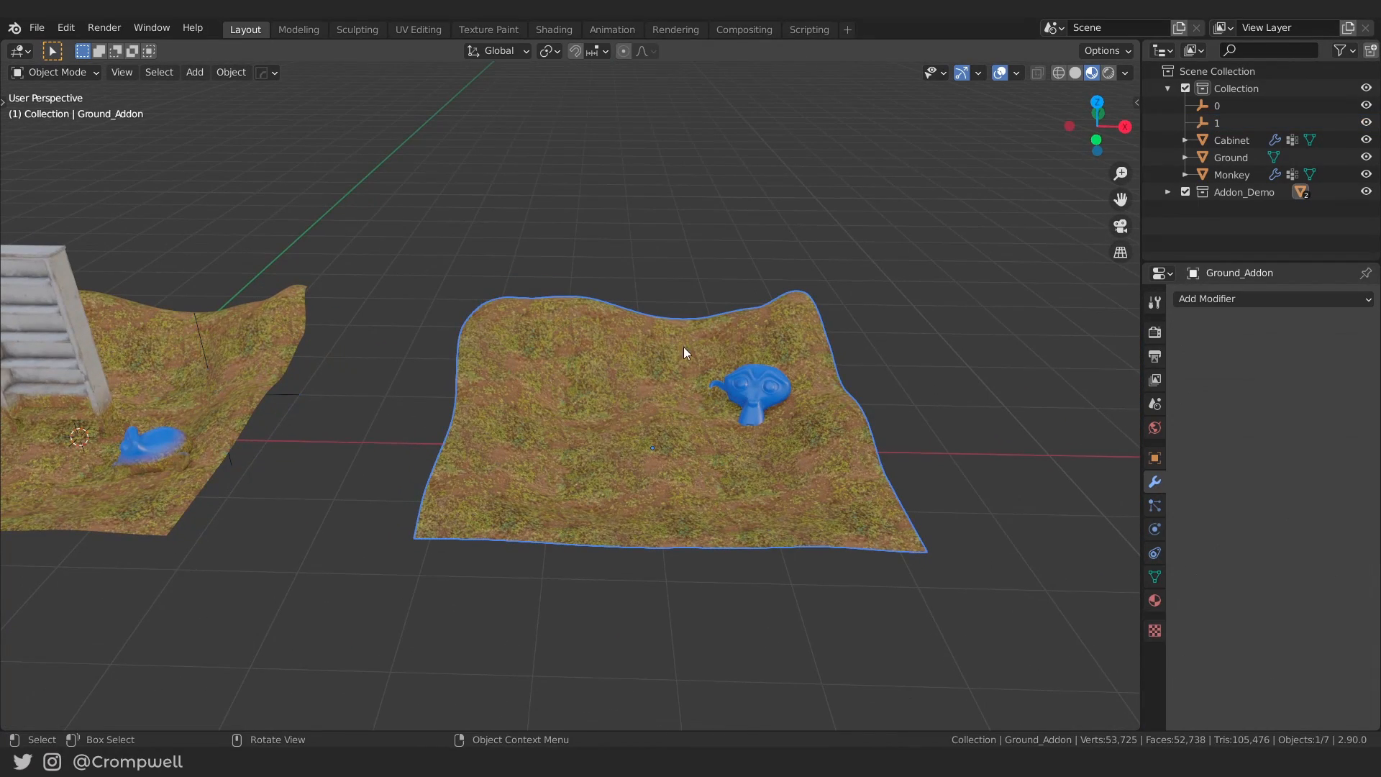
{"action": "left_click", "coordinate": [1154, 602]}
{"action": "left_click", "coordinate": [548, 30]}
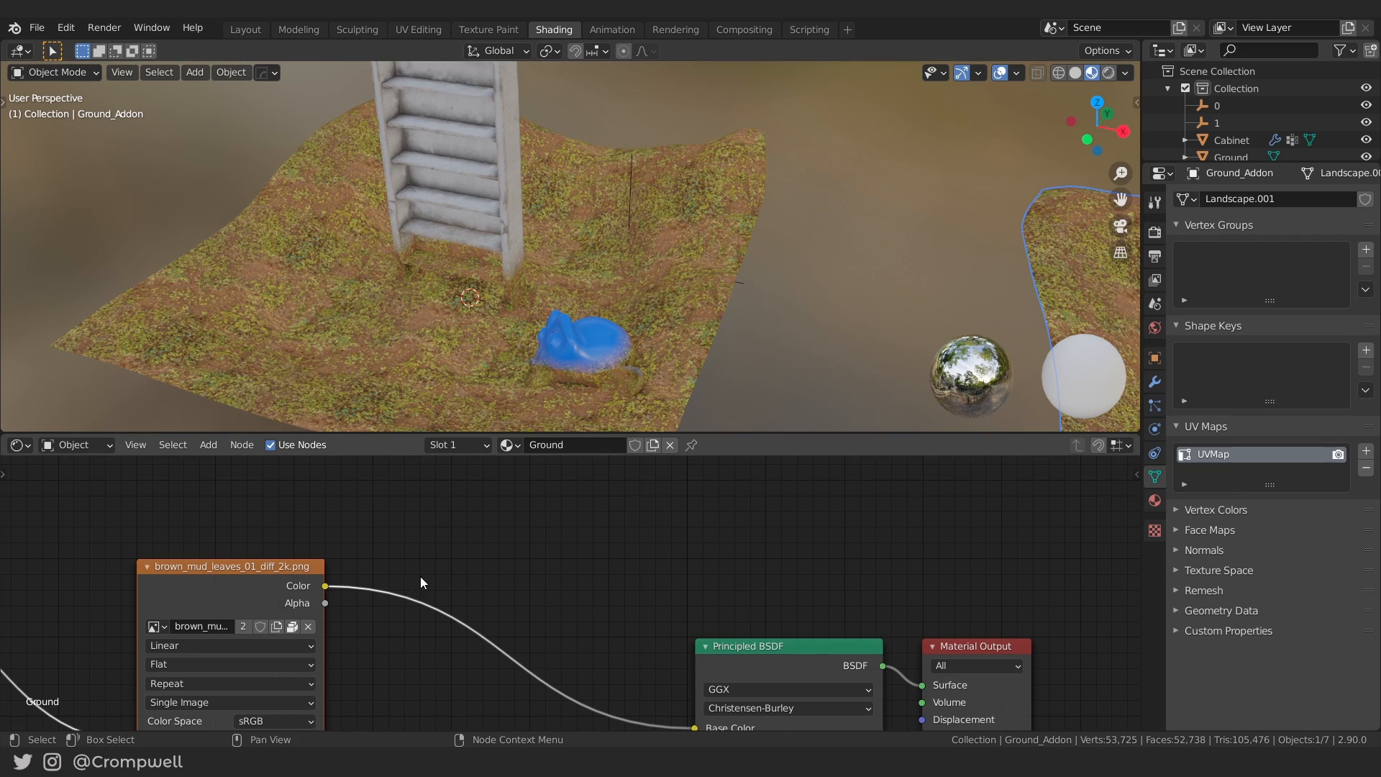
Select Monkey_Addon to show its Moneky material nodes in the Shading workspace.
{"action": "scroll", "coordinate": [558, 583], "scroll_direction": "down", "scroll_amount": 5}
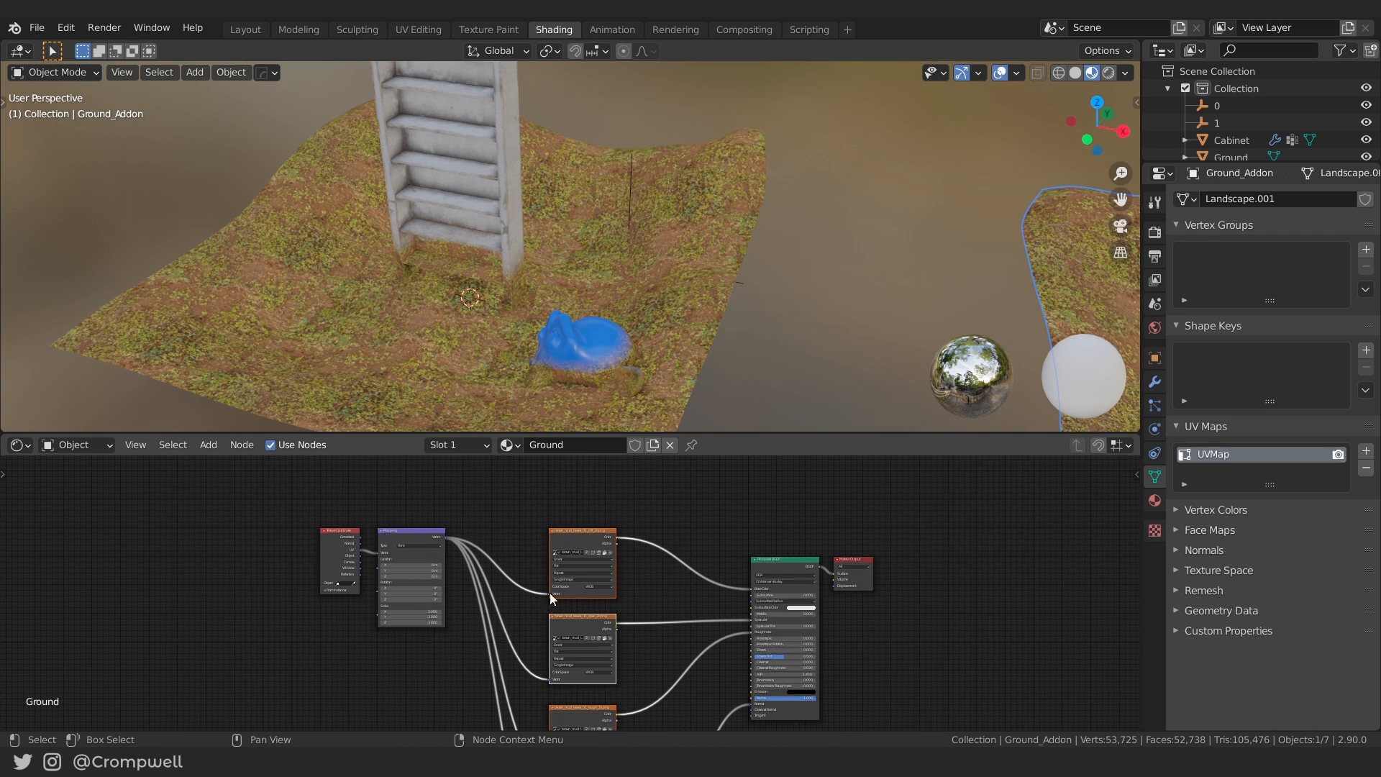
{"action": "scroll", "coordinate": [831, 238], "scroll_direction": "down", "scroll_amount": 5}
{"action": "middle_click_drag", "start_coordinate": [885, 237], "coordinate": [811, 277], "text": "shift"}
{"action": "scroll", "coordinate": [712, 230], "scroll_direction": "up", "scroll_amount": 4}
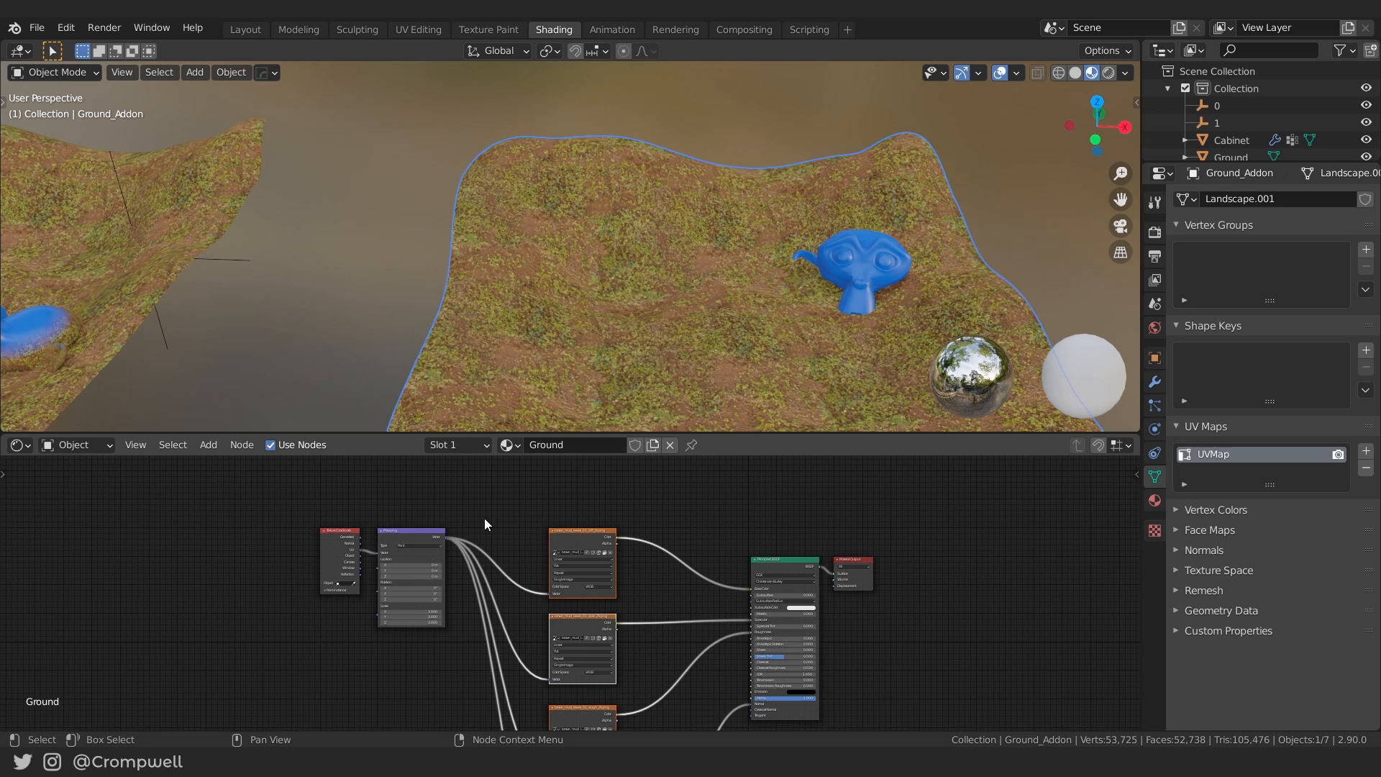
{"action": "left_click", "coordinate": [894, 274]}
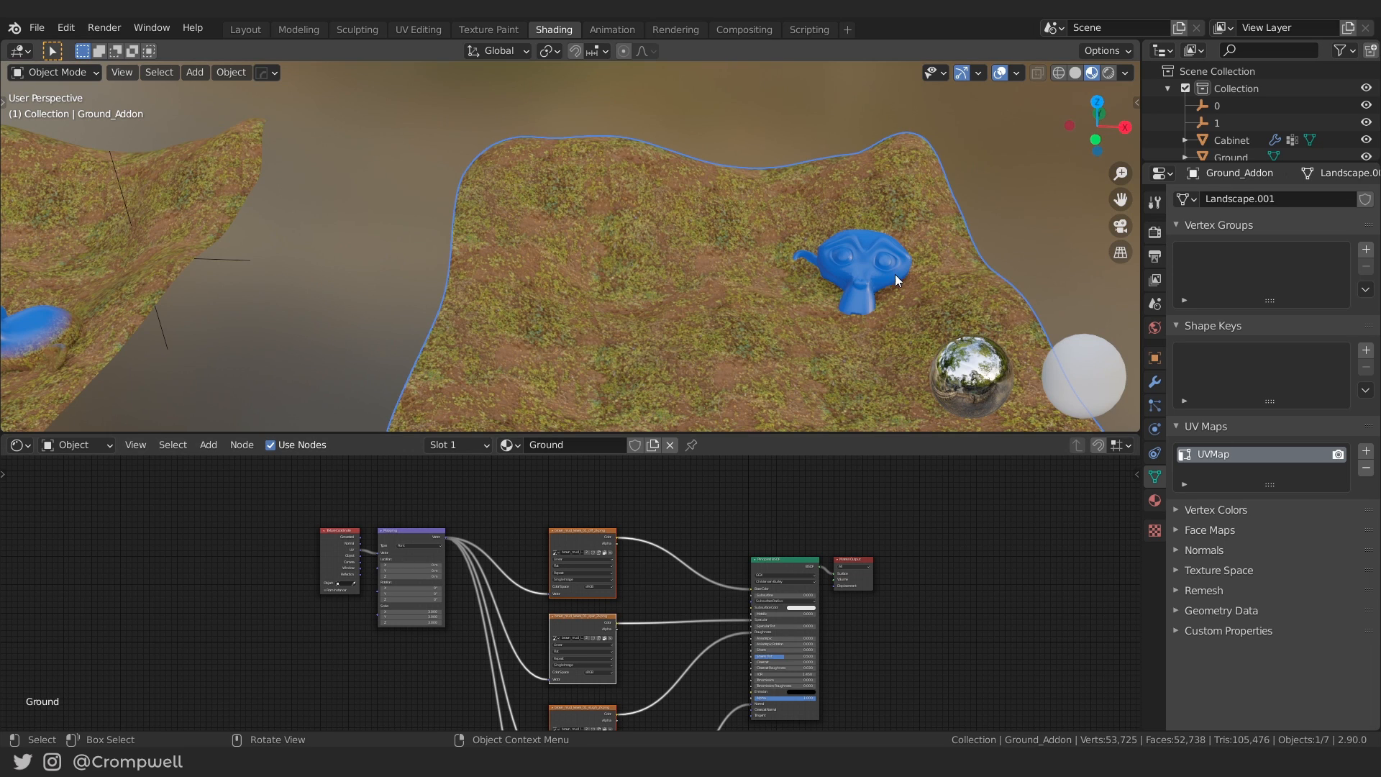
{"action": "scroll", "coordinate": [626, 531], "scroll_direction": "up", "scroll_amount": 3}
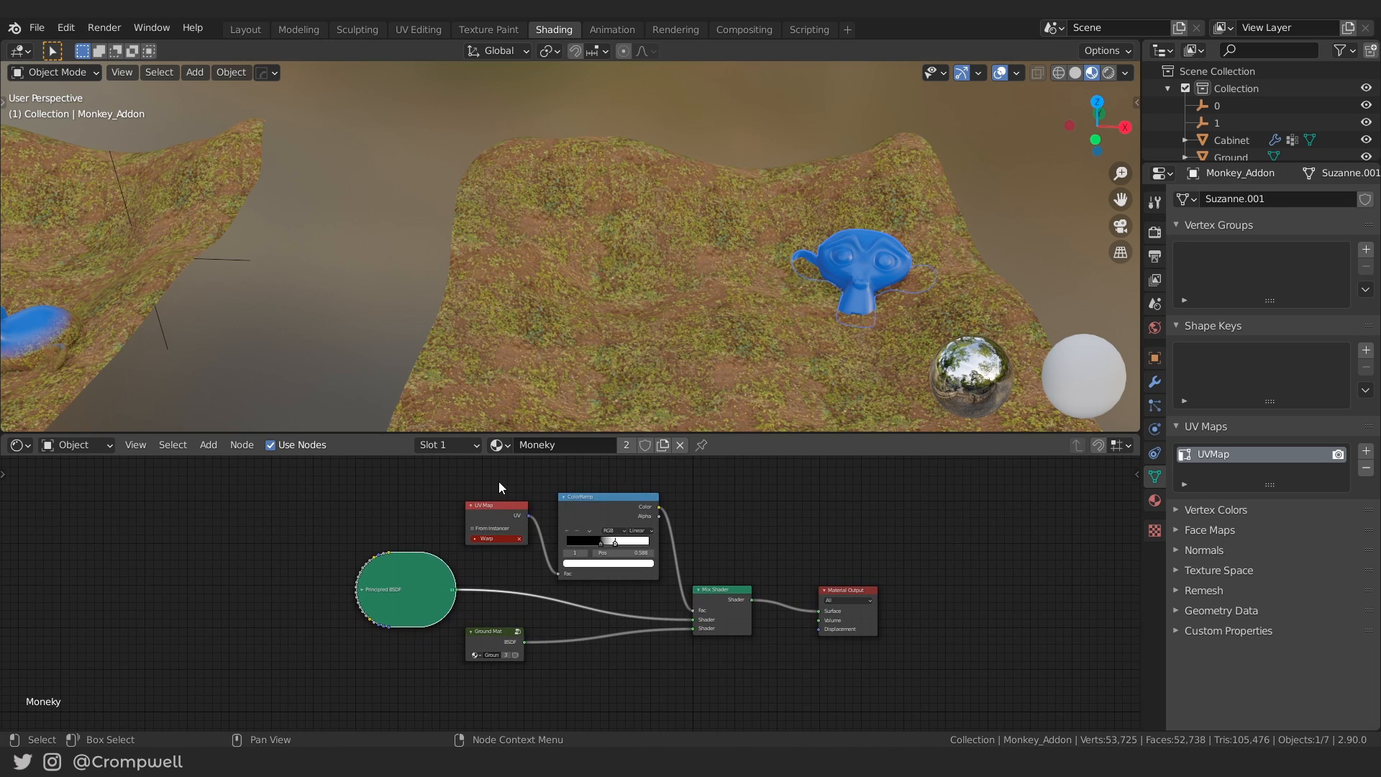
{"action": "left_click_drag", "start_coordinate": [496, 484], "coordinate": [745, 713]}
{"action": "key", "text": "x"}
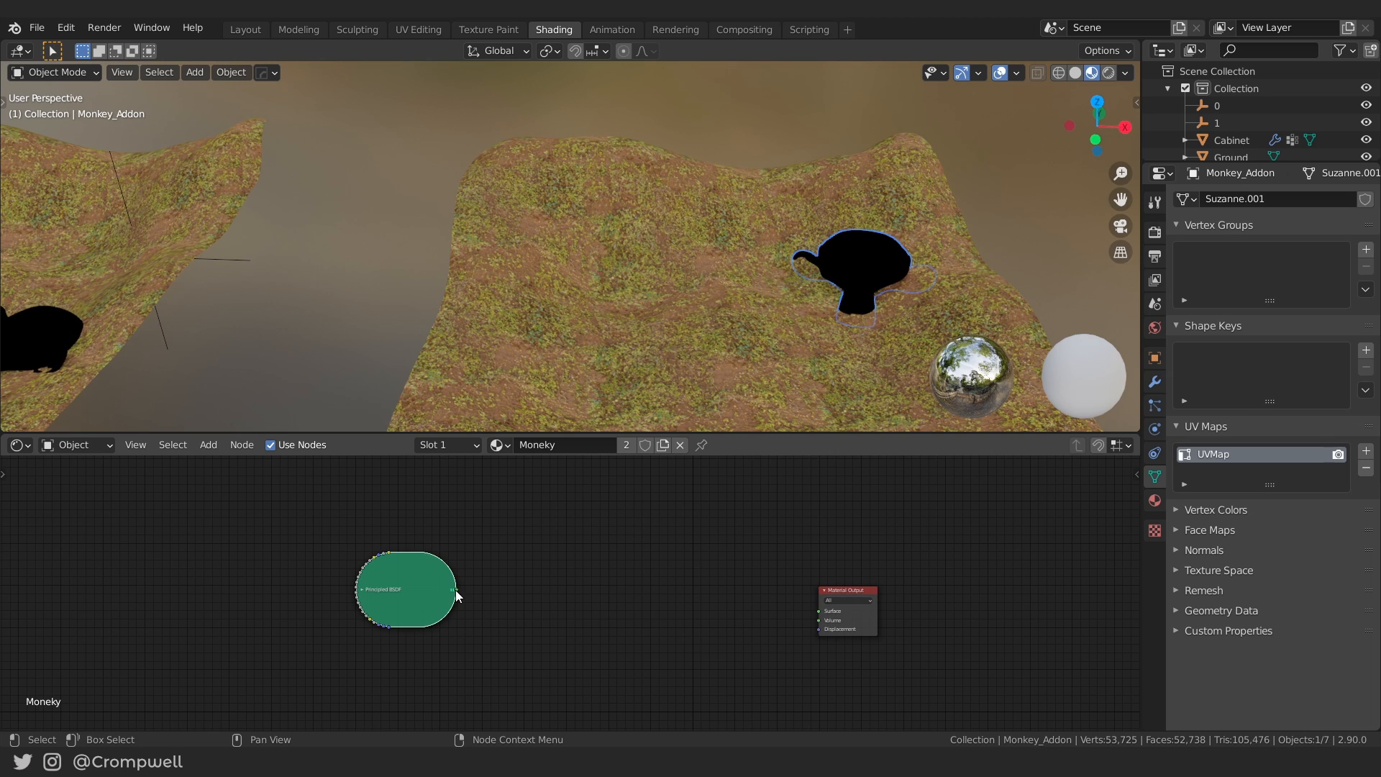
{"action": "left_click_drag", "start_coordinate": [454, 591], "coordinate": [725, 583]}
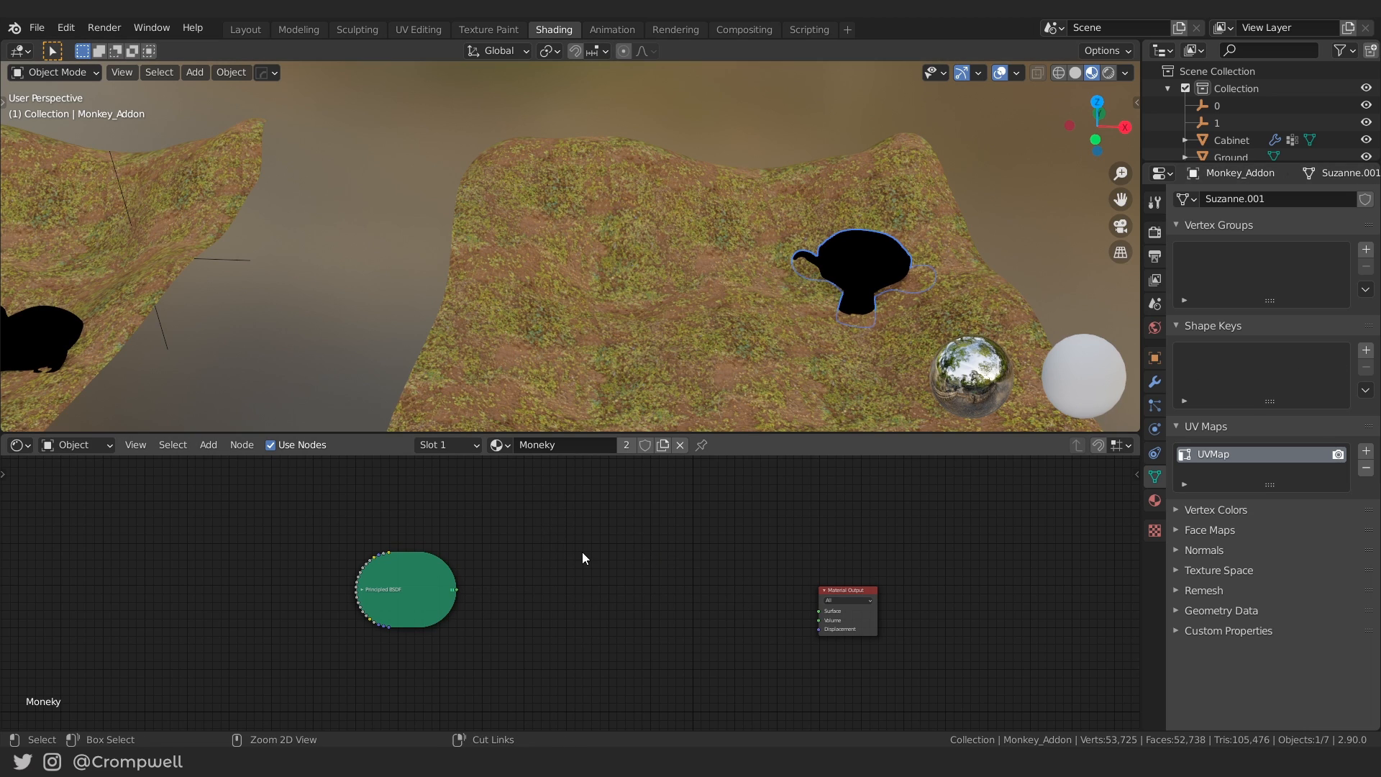
{"action": "key", "text": "ctrl+z"}
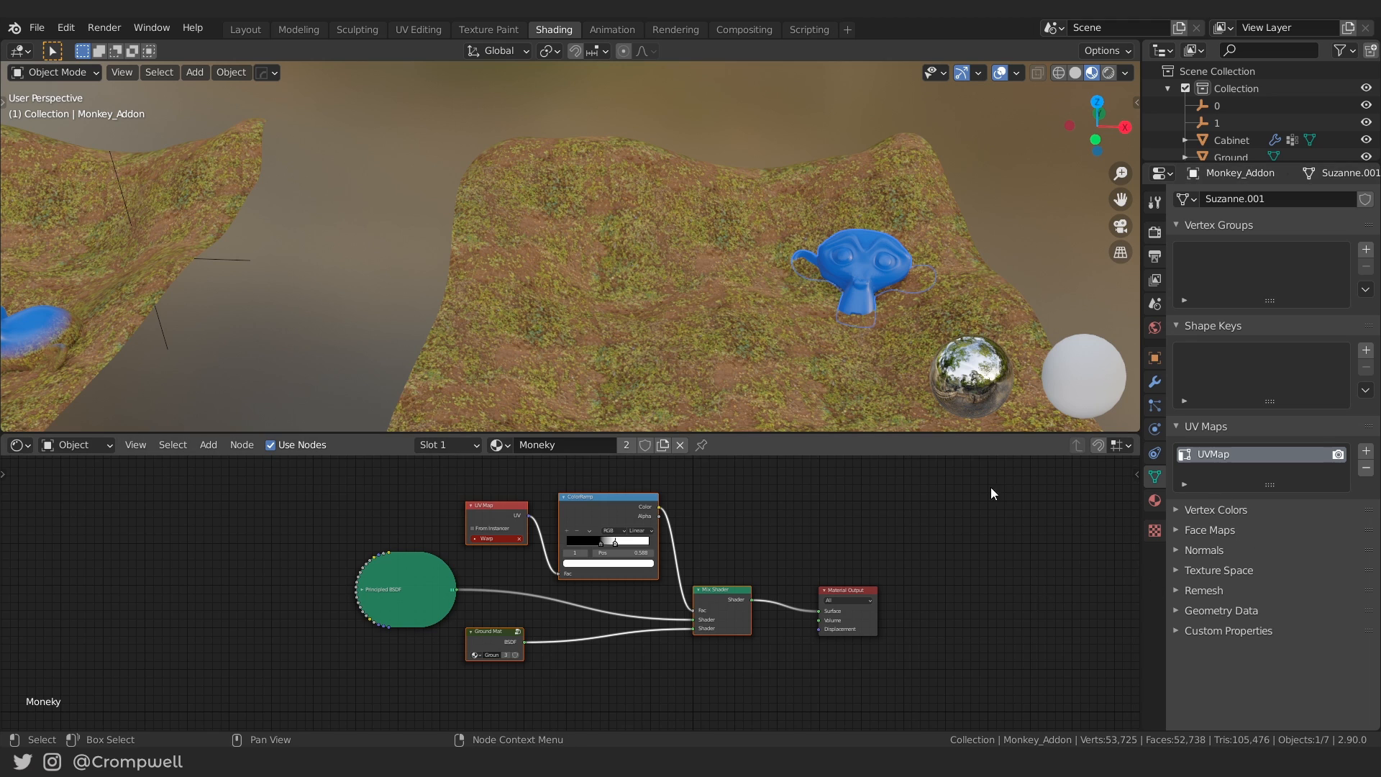
Replace Monkey_Addon's Moneky material with a new one that has a red base color and 0.309 roughness.
{"action": "left_click", "coordinate": [849, 276]}
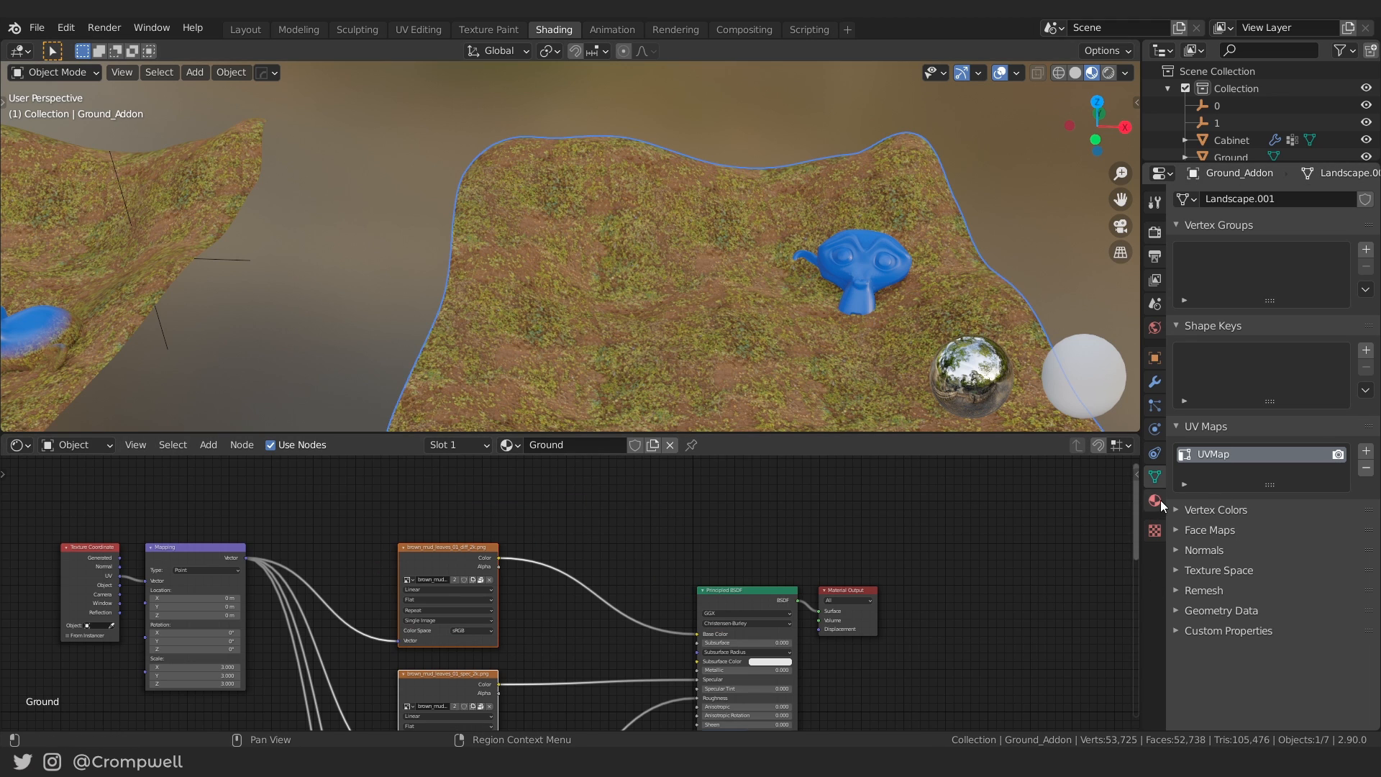
{"action": "left_click", "coordinate": [896, 279]}
{"action": "left_click", "coordinate": [1155, 500]}
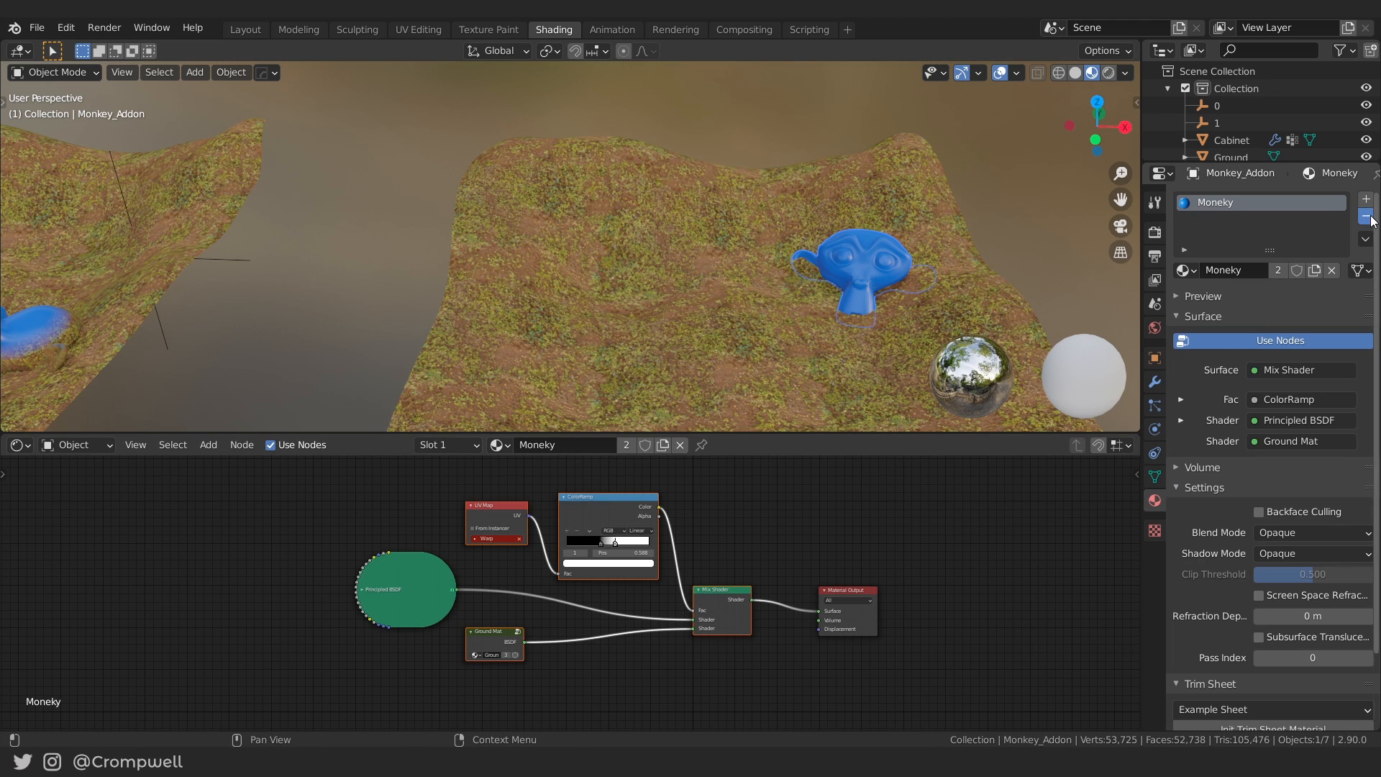
{"action": "left_click", "coordinate": [1367, 216]}
{"action": "left_click", "coordinate": [1238, 268]}
{"action": "left_click", "coordinate": [1271, 440]}
{"action": "left_click_drag", "start_coordinate": [1317, 291], "coordinate": [1292, 318]}
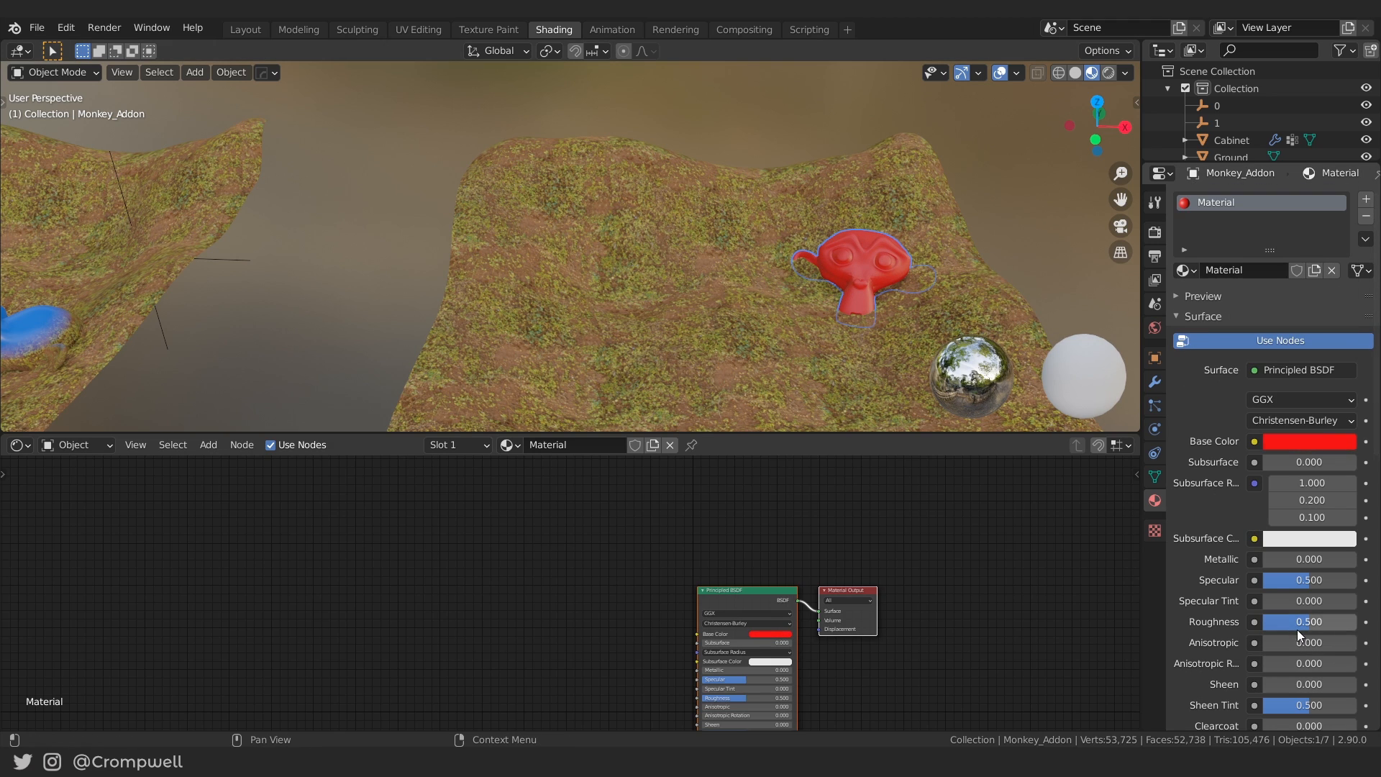
{"action": "left_click_drag", "start_coordinate": [1298, 626], "coordinate": [1287, 624]}
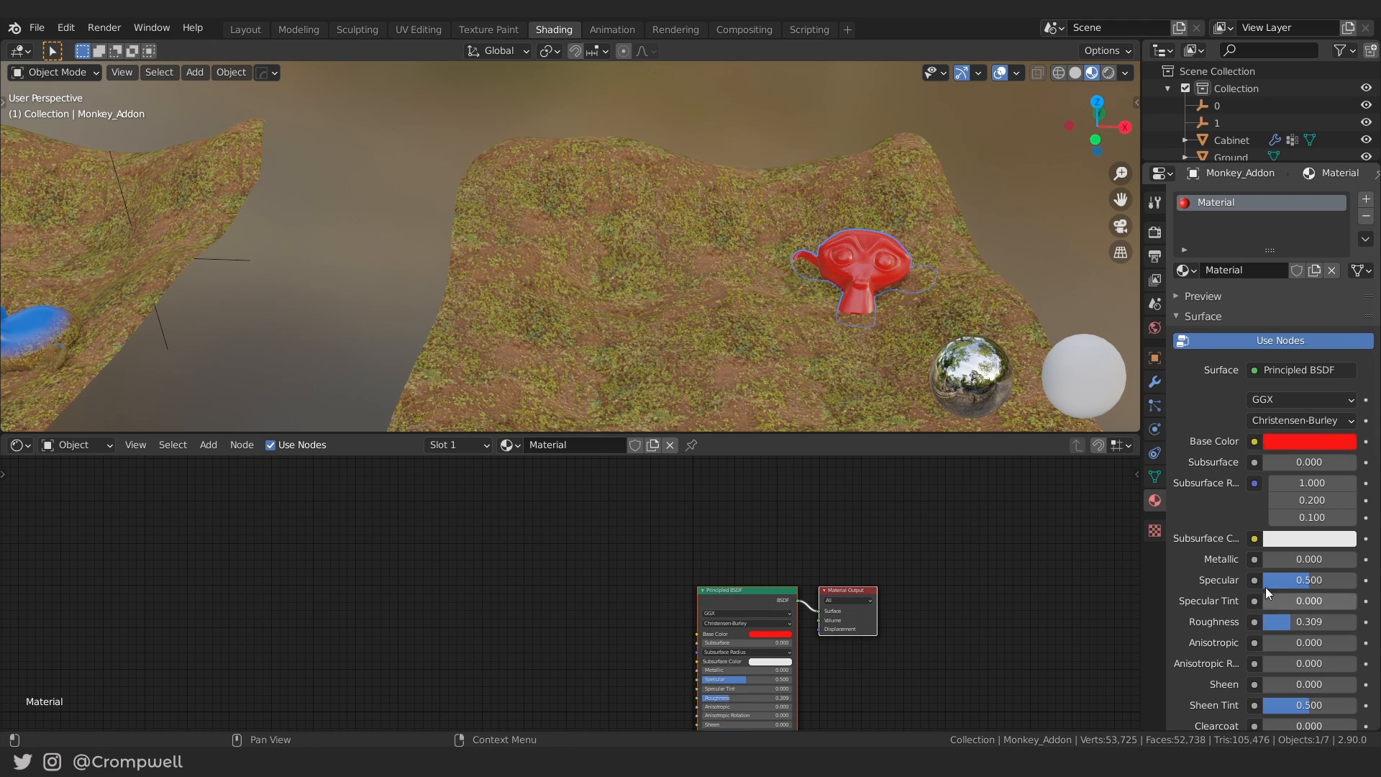
{"action": "right_click", "coordinate": [843, 267]}
{"action": "key", "text": "Escape"}
{"action": "middle_click_drag", "start_coordinate": [854, 281], "coordinate": [676, 209]}
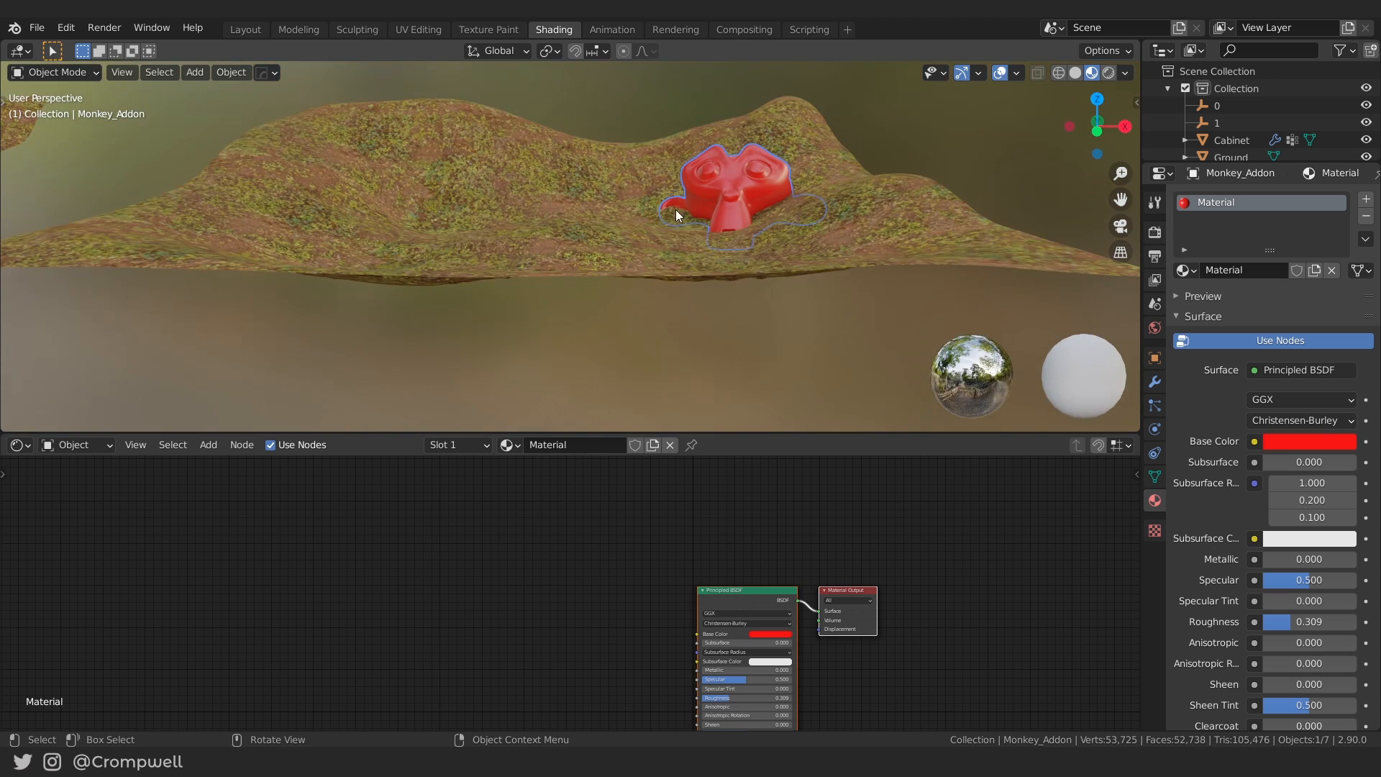
In the Layout workspace, select Monkey_Addon together with Ground_Addon, making the ground the active object.
{"action": "left_click", "coordinate": [253, 26]}
{"action": "scroll", "coordinate": [745, 367], "scroll_direction": "up", "scroll_amount": 5}
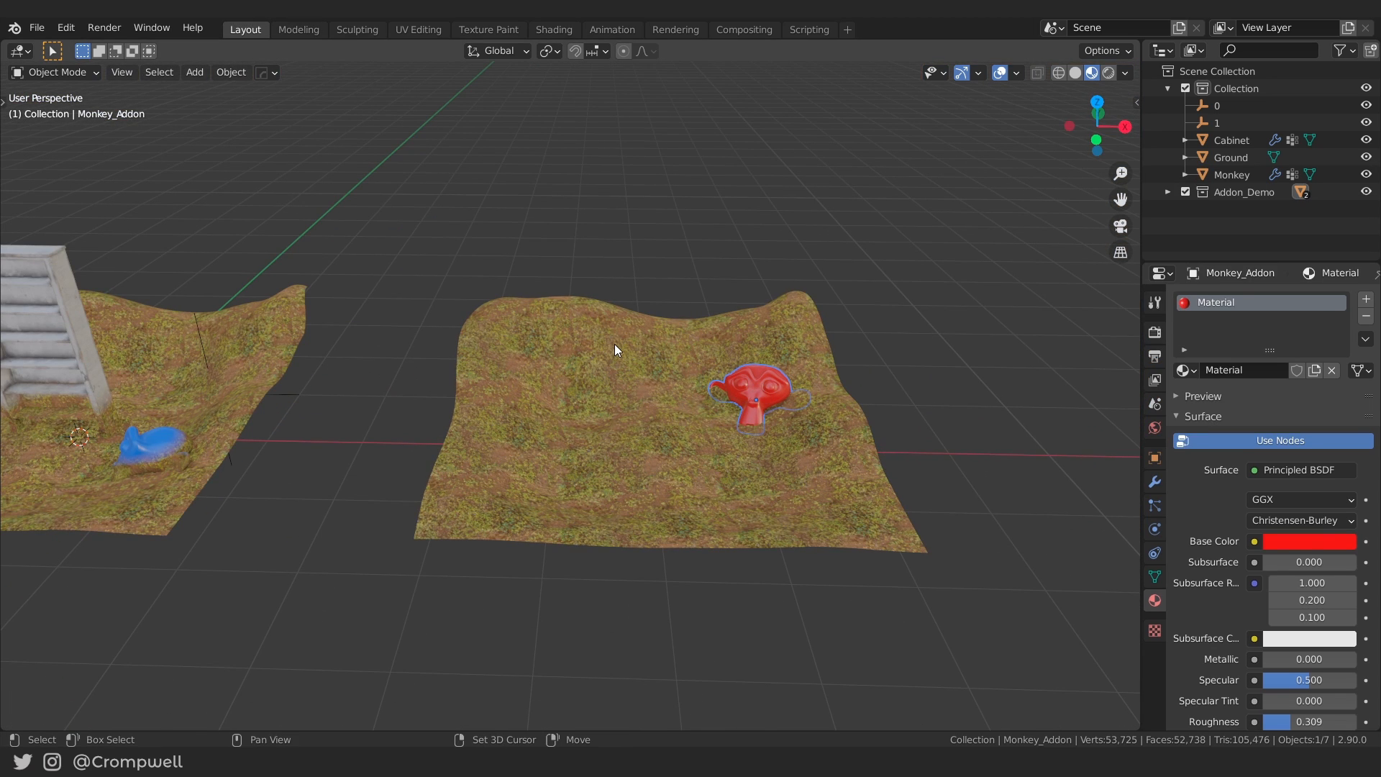
{"action": "left_click", "coordinate": [614, 344]}
{"action": "left_click", "coordinate": [759, 374]}
{"action": "left_click", "coordinate": [636, 332], "text": "shift"}
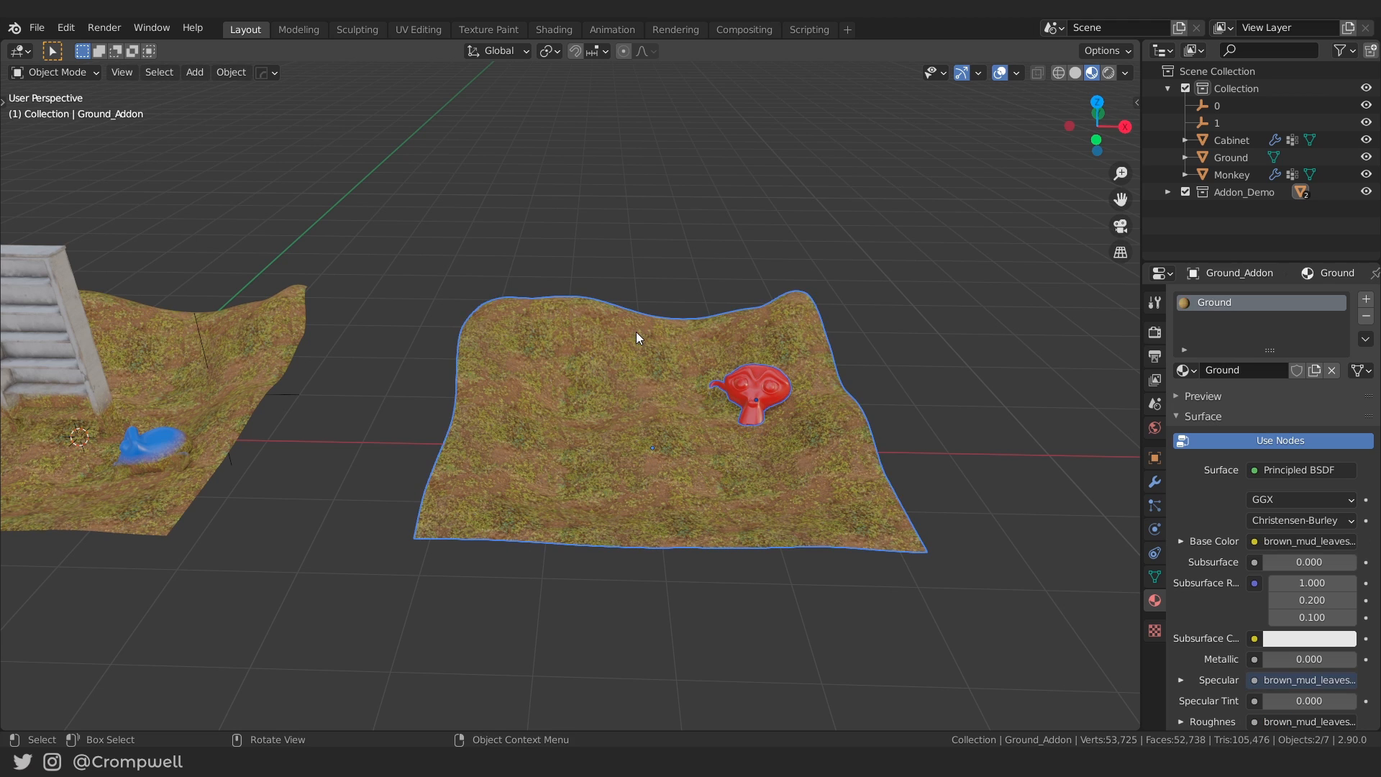
Create a dynamic blend from Ground_Addon onto Monkey_Addon with the Blendit add-on.
{"action": "key", "text": "n"}
{"action": "left_click", "coordinate": [1132, 713]}
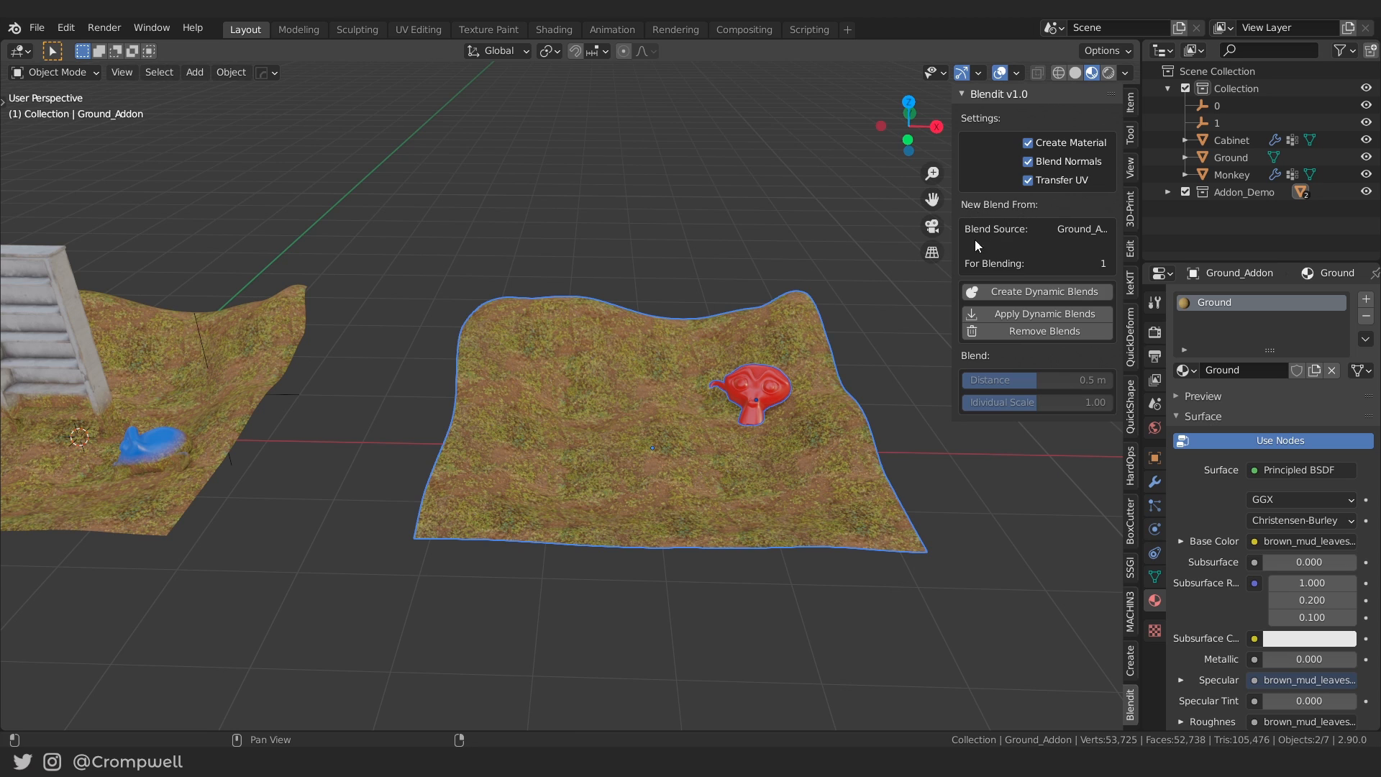
{"action": "left_click_drag", "start_coordinate": [951, 246], "coordinate": [873, 246]}
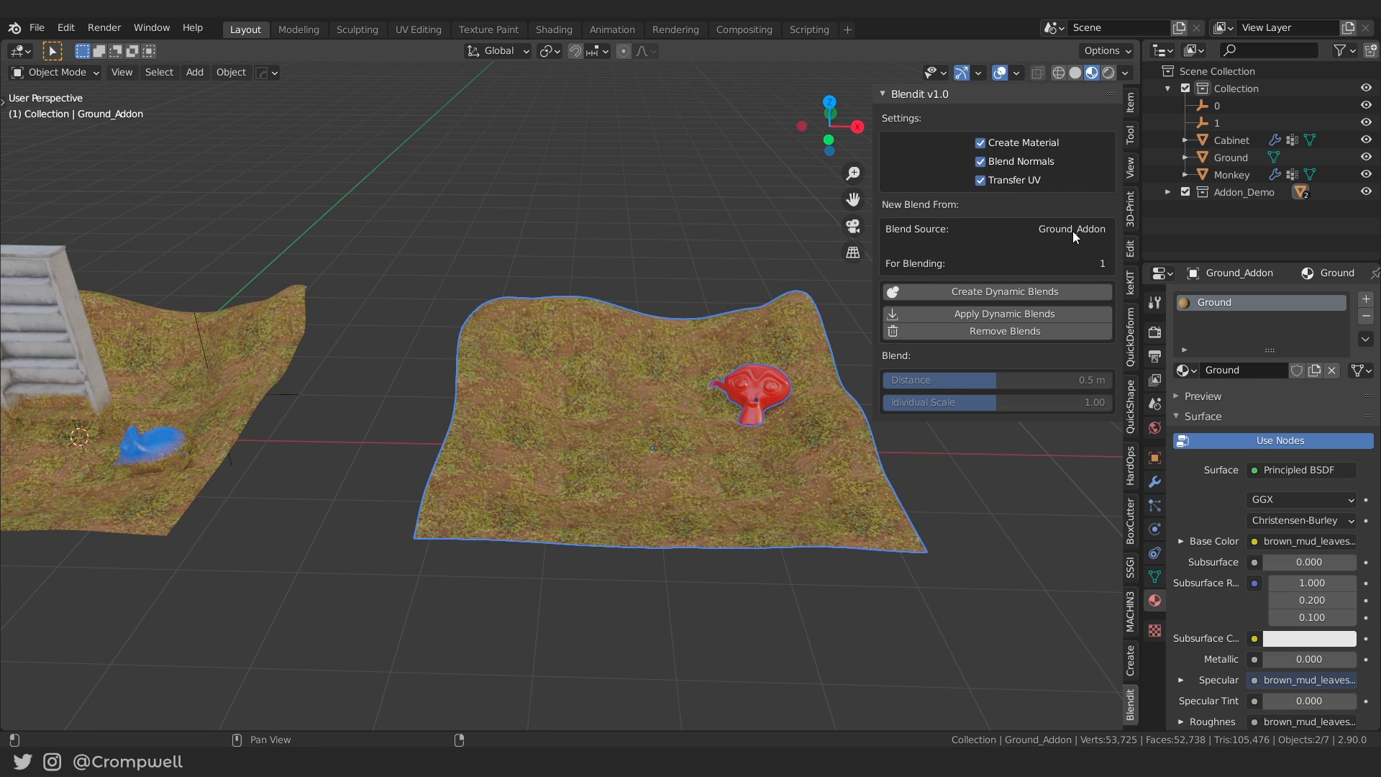
{"action": "left_click", "coordinate": [1167, 193]}
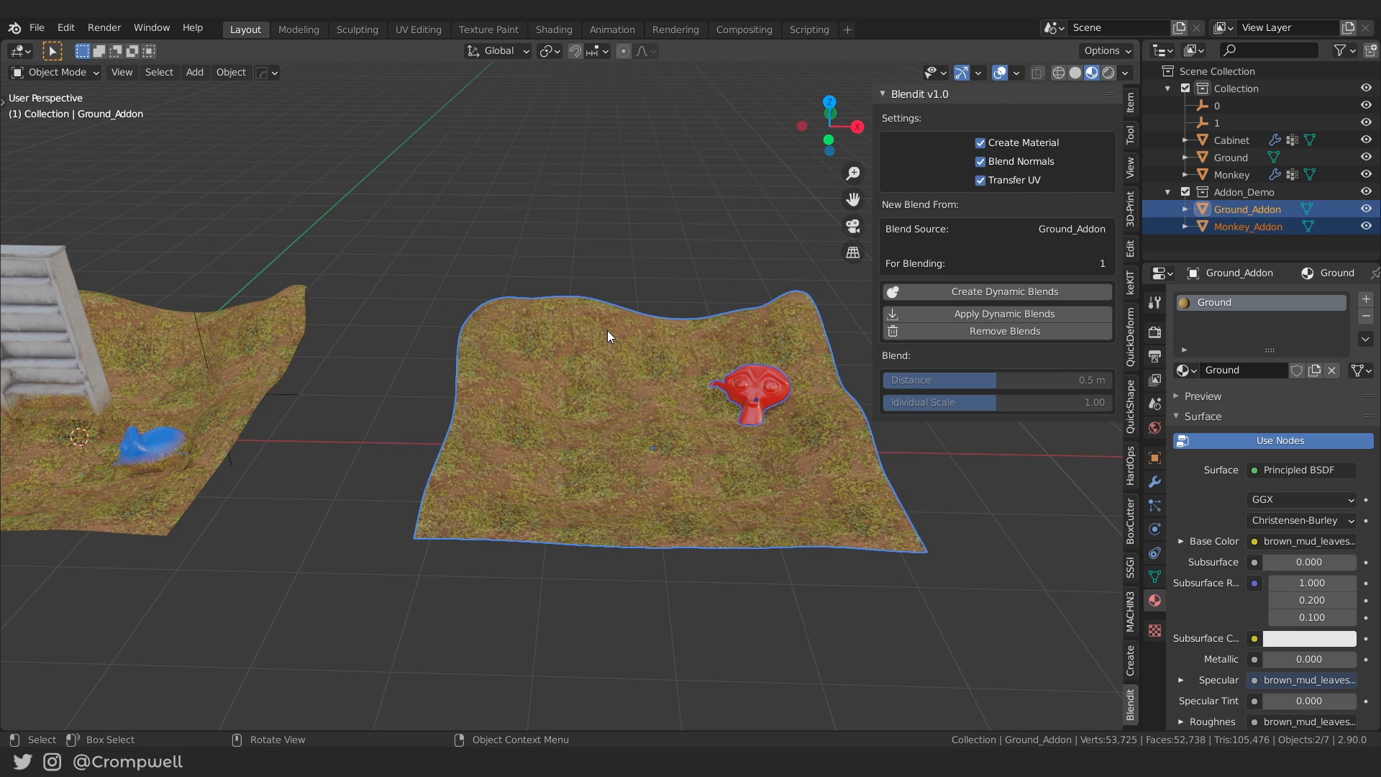
{"action": "left_click", "coordinate": [978, 292]}
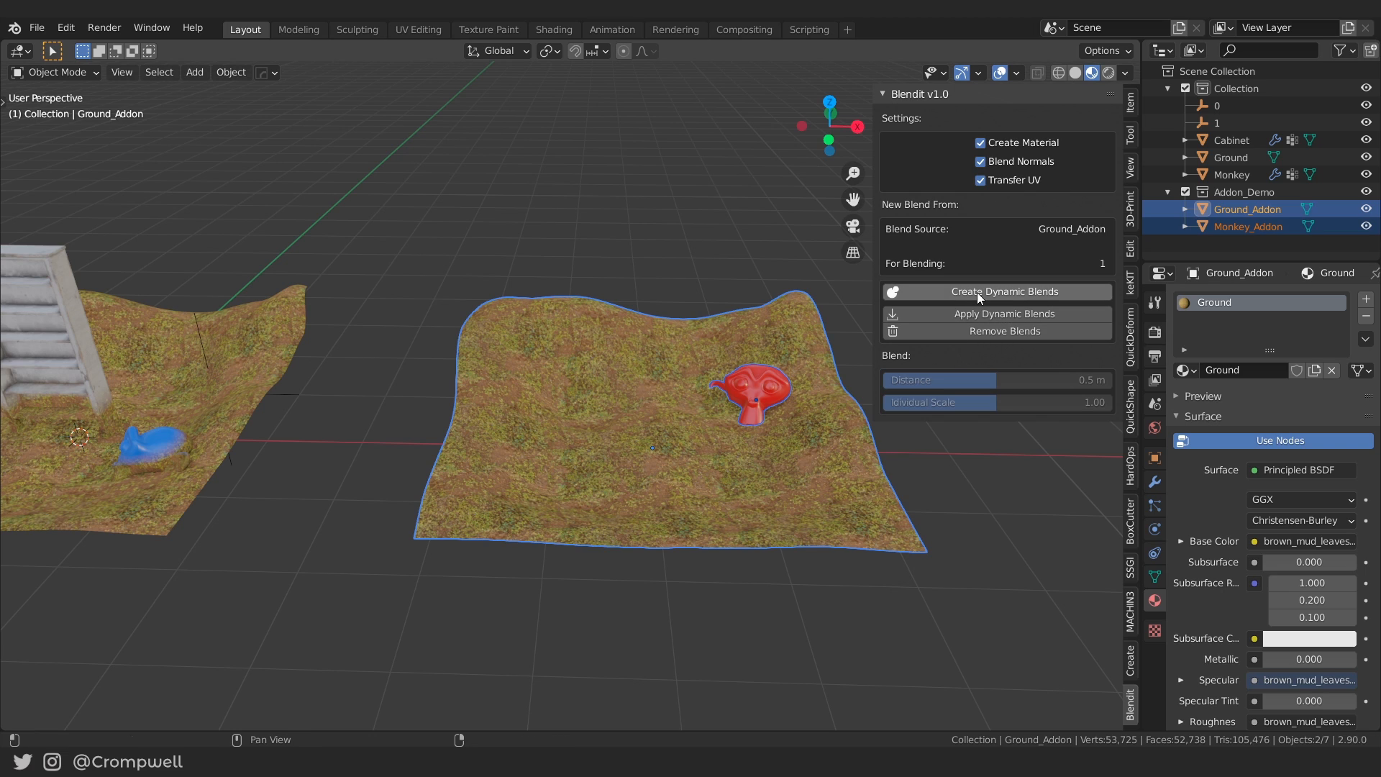
Move Monkey_Addon in the horizontal plane by about -1.26 m in X and -0.90 m in Y.
{"action": "scroll", "coordinate": [518, 387], "scroll_direction": "up", "scroll_amount": 3}
{"action": "middle_click_drag", "start_coordinate": [756, 354], "coordinate": [575, 413], "text": "shift"}
{"action": "left_click", "coordinate": [692, 335]}
{"action": "left_click", "coordinate": [575, 414]}
{"action": "key", "text": "g"}
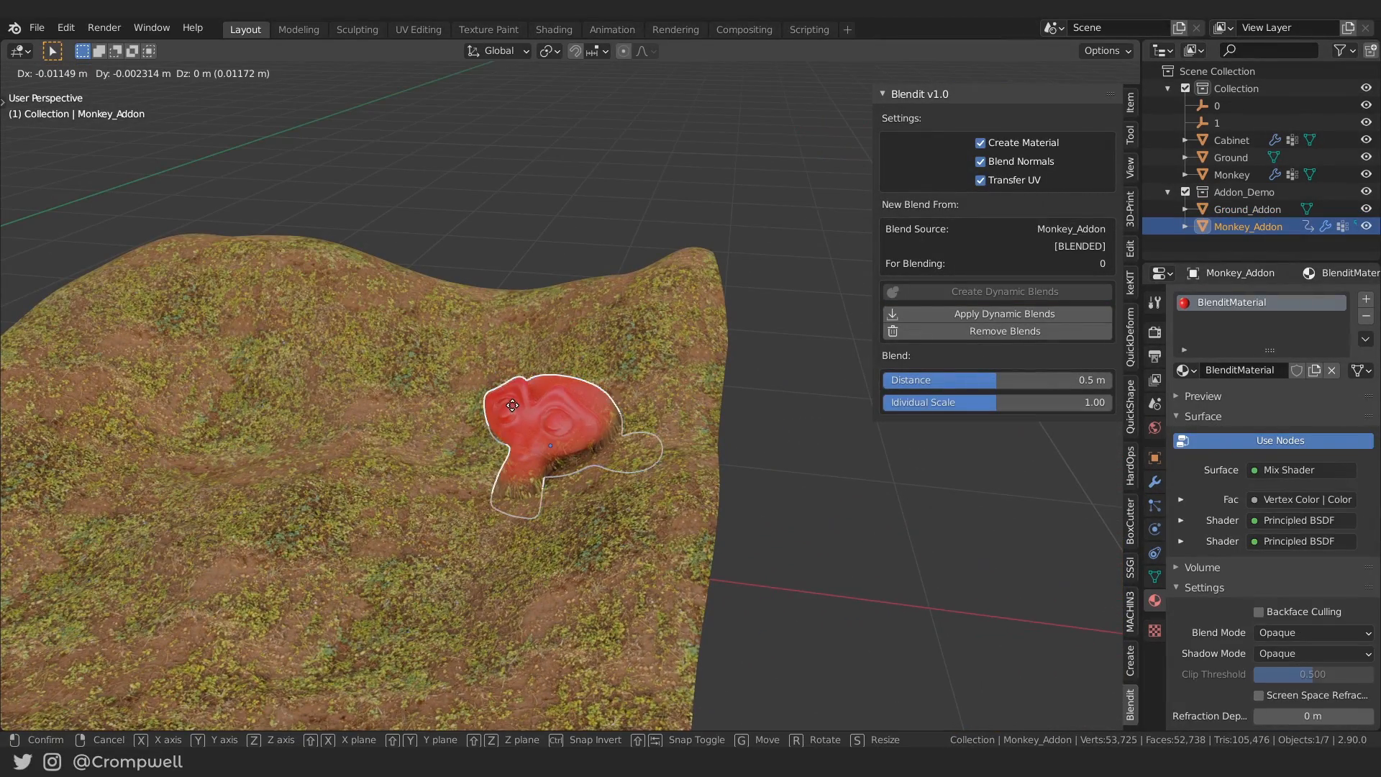
{"action": "key", "text": "shift+z"}
{"action": "left_click", "coordinate": [281, 465]}
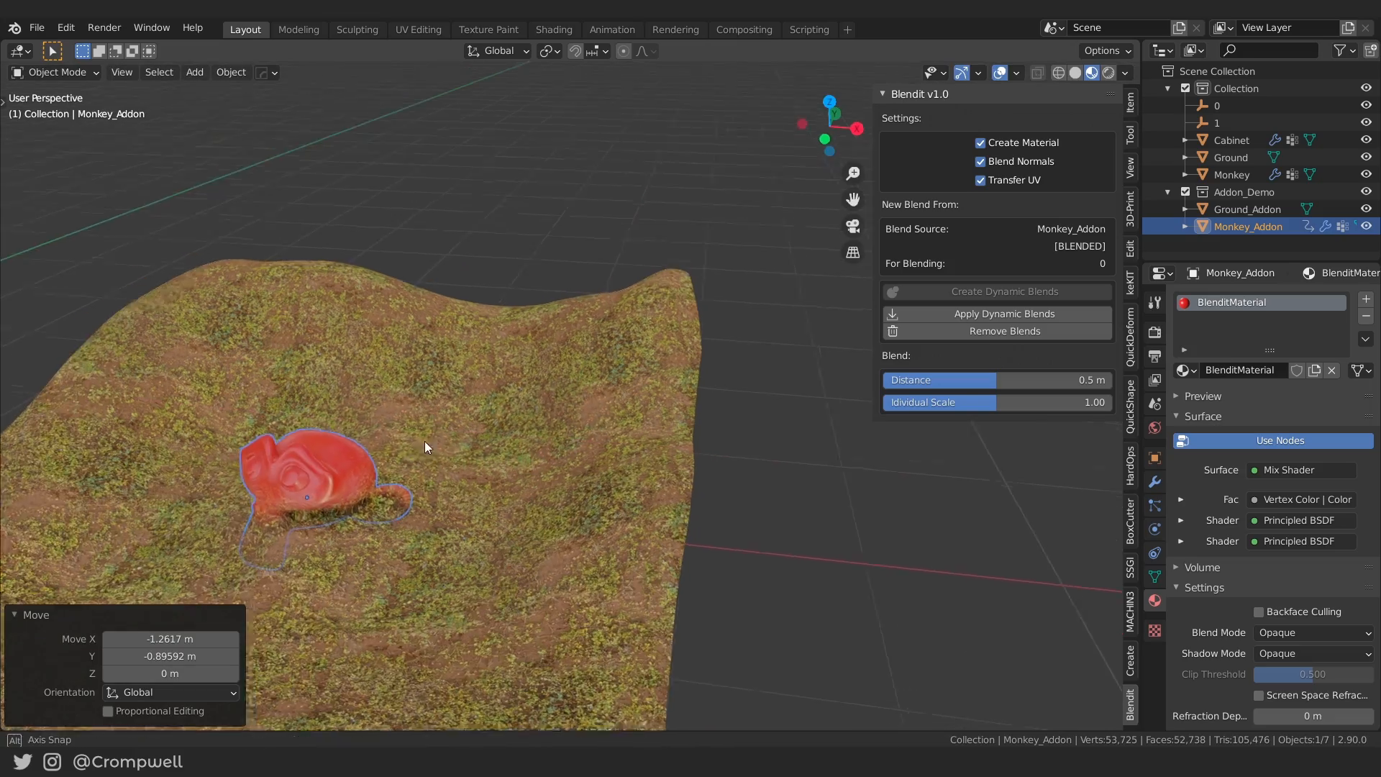
Hide the viewport sidebar and collapse the Move settings to clear the view of the blended monkey.
{"action": "middle_click_drag", "start_coordinate": [424, 441], "coordinate": [616, 488]}
{"action": "scroll", "coordinate": [616, 488], "scroll_direction": "down", "scroll_amount": 4}
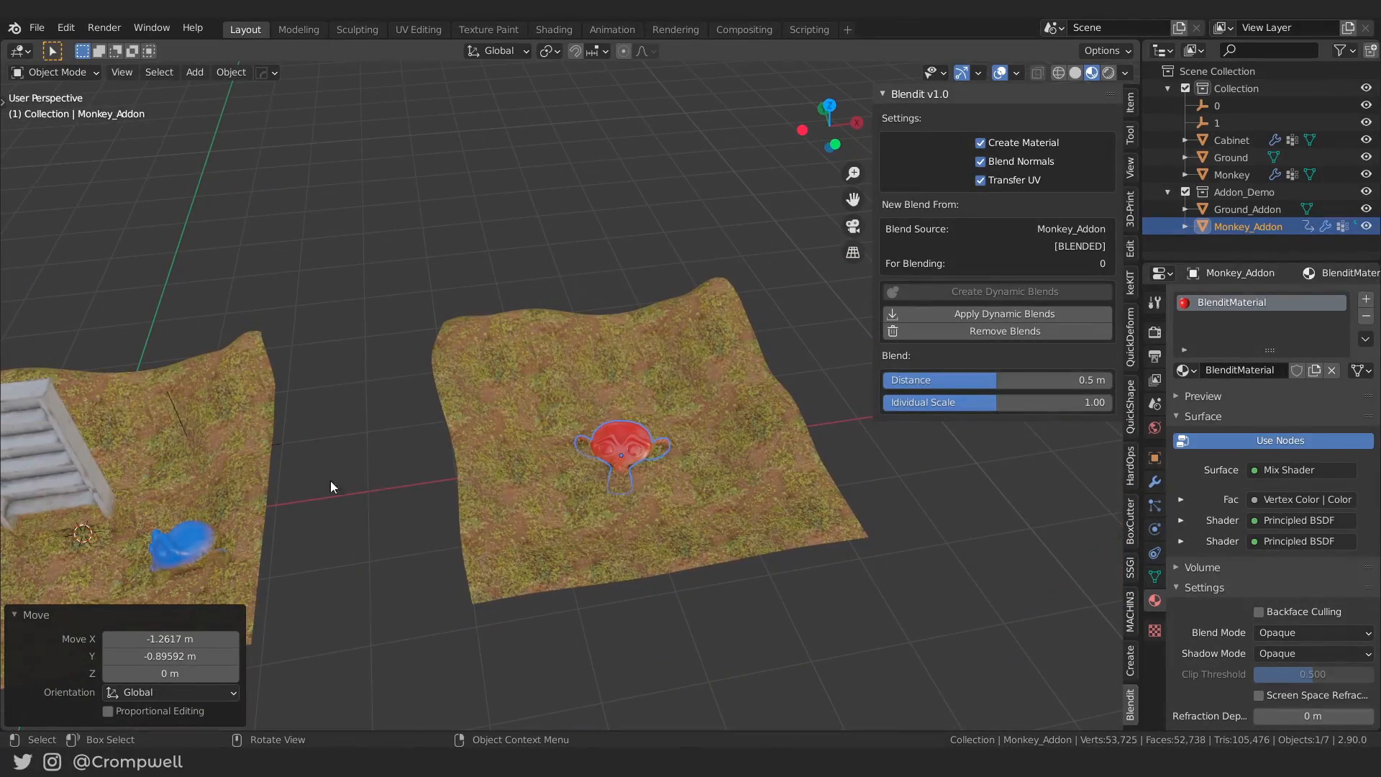
{"action": "middle_click_drag", "start_coordinate": [653, 438], "coordinate": [578, 445]}
{"action": "scroll", "coordinate": [563, 439], "scroll_direction": "up", "scroll_amount": 5}
{"action": "key", "text": "n"}
{"action": "scroll", "coordinate": [587, 448], "scroll_direction": "down", "scroll_amount": 5}
{"action": "middle_click_drag", "start_coordinate": [634, 508], "coordinate": [653, 493]}
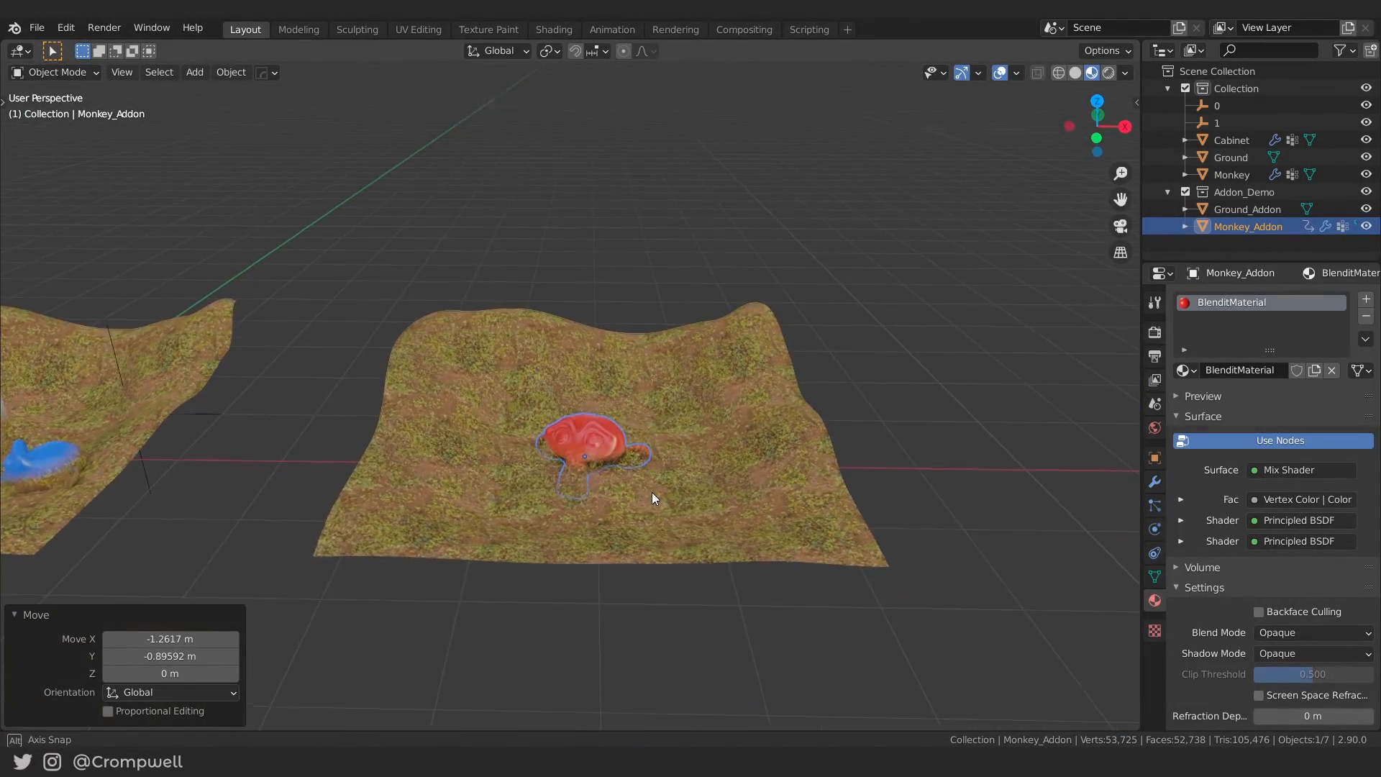
{"action": "scroll", "coordinate": [652, 493], "scroll_direction": "up", "scroll_amount": 5}
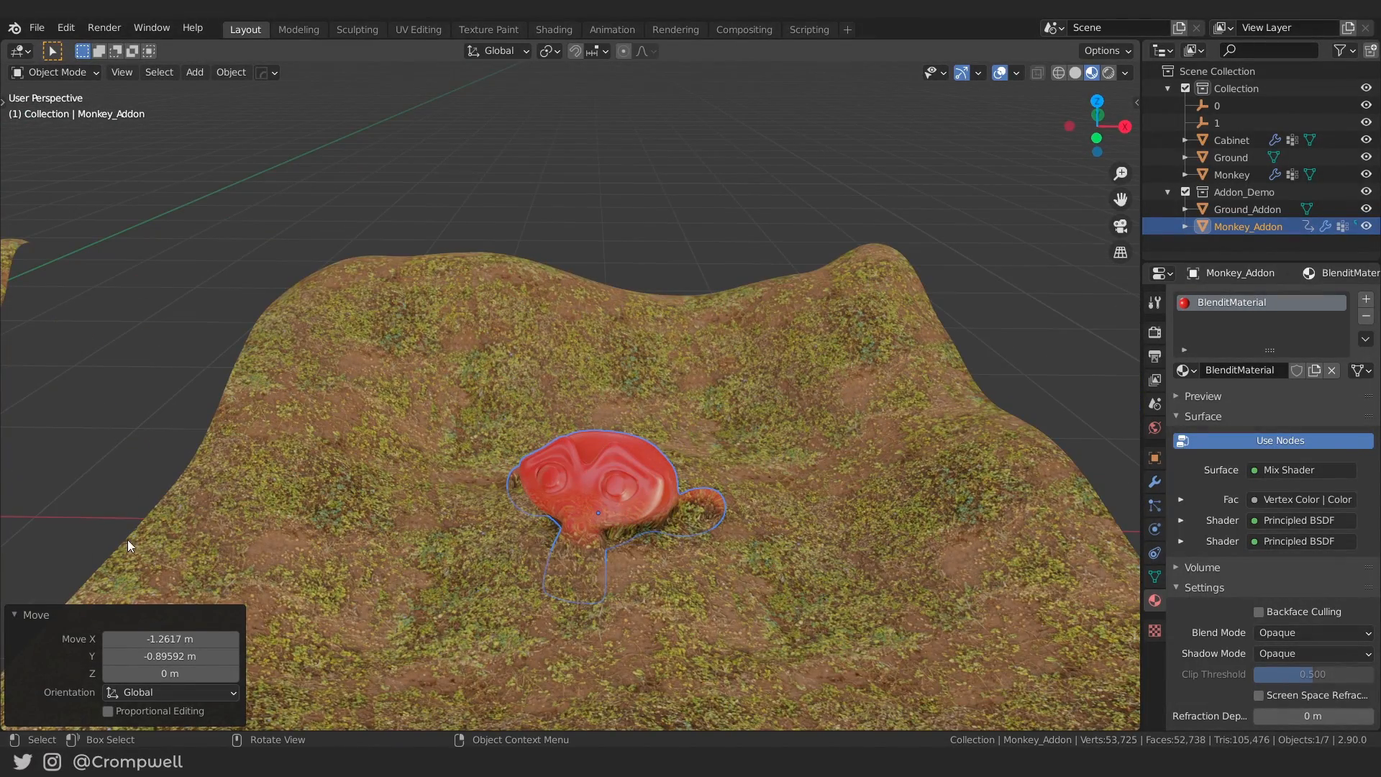
{"action": "left_click", "coordinate": [15, 616]}
Examine how the red monkey blends into the ground, up close and with it deselected.
{"action": "scroll", "coordinate": [522, 546], "scroll_direction": "down", "scroll_amount": 5}
{"action": "middle_click_drag", "start_coordinate": [521, 547], "coordinate": [554, 465]}
{"action": "scroll", "coordinate": [556, 547], "scroll_direction": "up", "scroll_amount": 5}
{"action": "scroll", "coordinate": [545, 460], "scroll_direction": "up", "scroll_amount": 3}
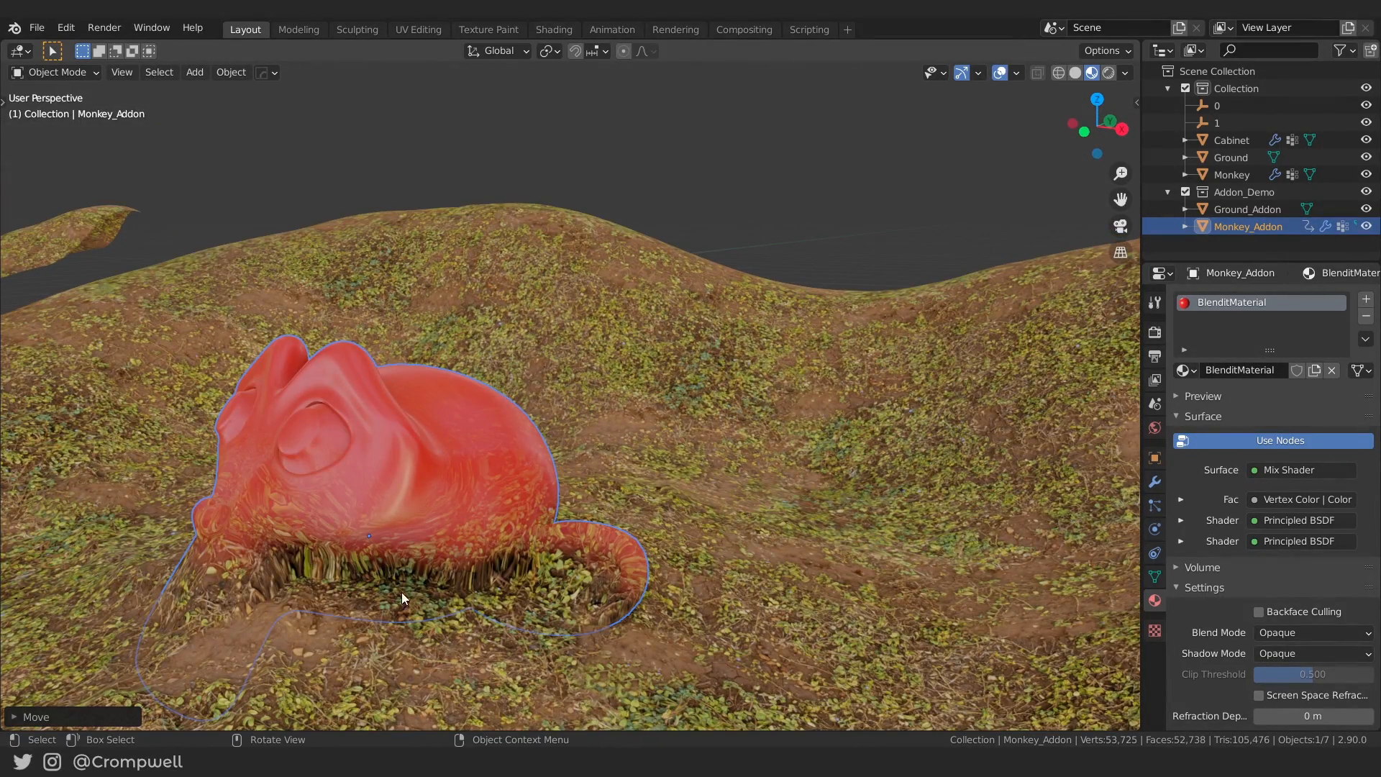
{"action": "scroll", "coordinate": [401, 592], "scroll_direction": "down", "scroll_amount": 5}
{"action": "scroll", "coordinate": [418, 510], "scroll_direction": "up", "scroll_amount": 5}
{"action": "middle_click_drag", "start_coordinate": [465, 511], "coordinate": [533, 464]}
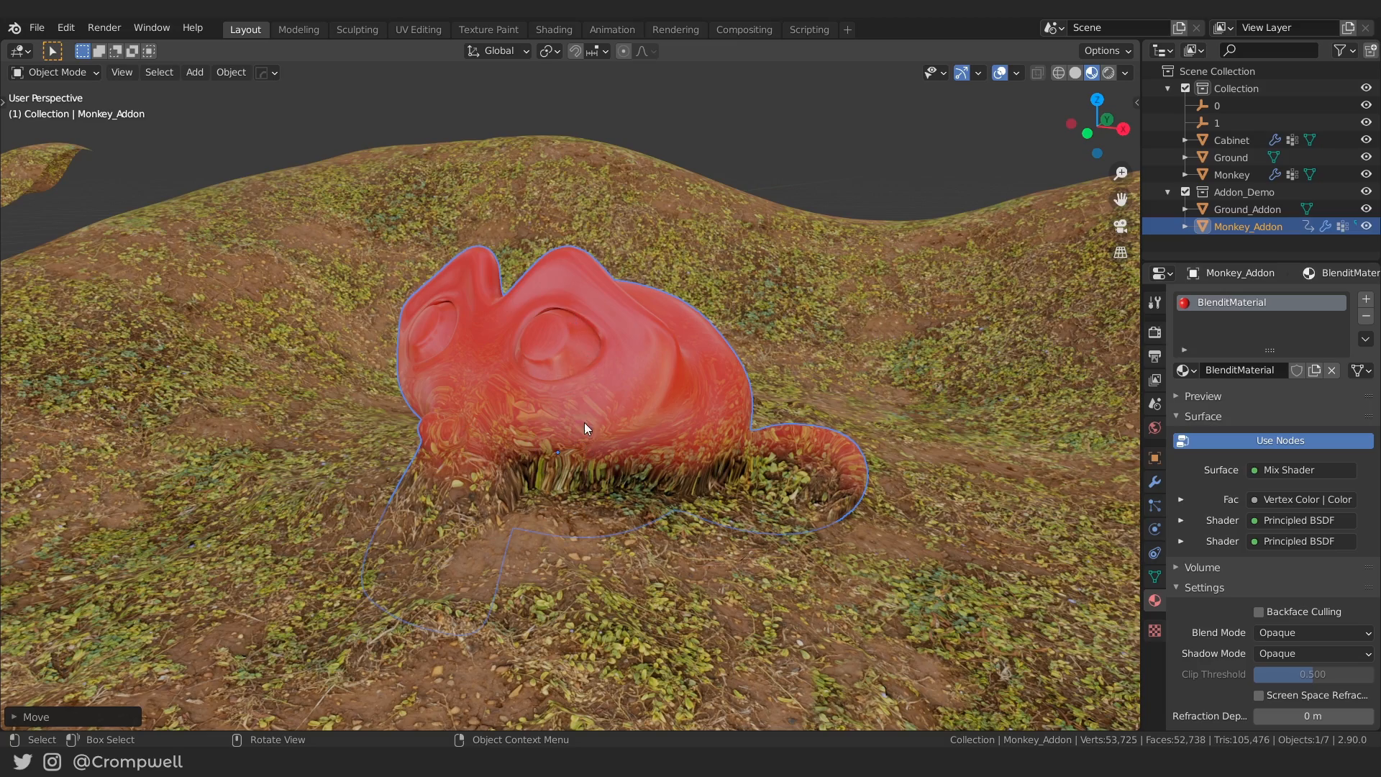
{"action": "scroll", "coordinate": [584, 423], "scroll_direction": "down", "scroll_amount": 6}
{"action": "middle_click_drag", "start_coordinate": [584, 422], "coordinate": [419, 366]}
{"action": "scroll", "coordinate": [650, 458], "scroll_direction": "up", "scroll_amount": 6}
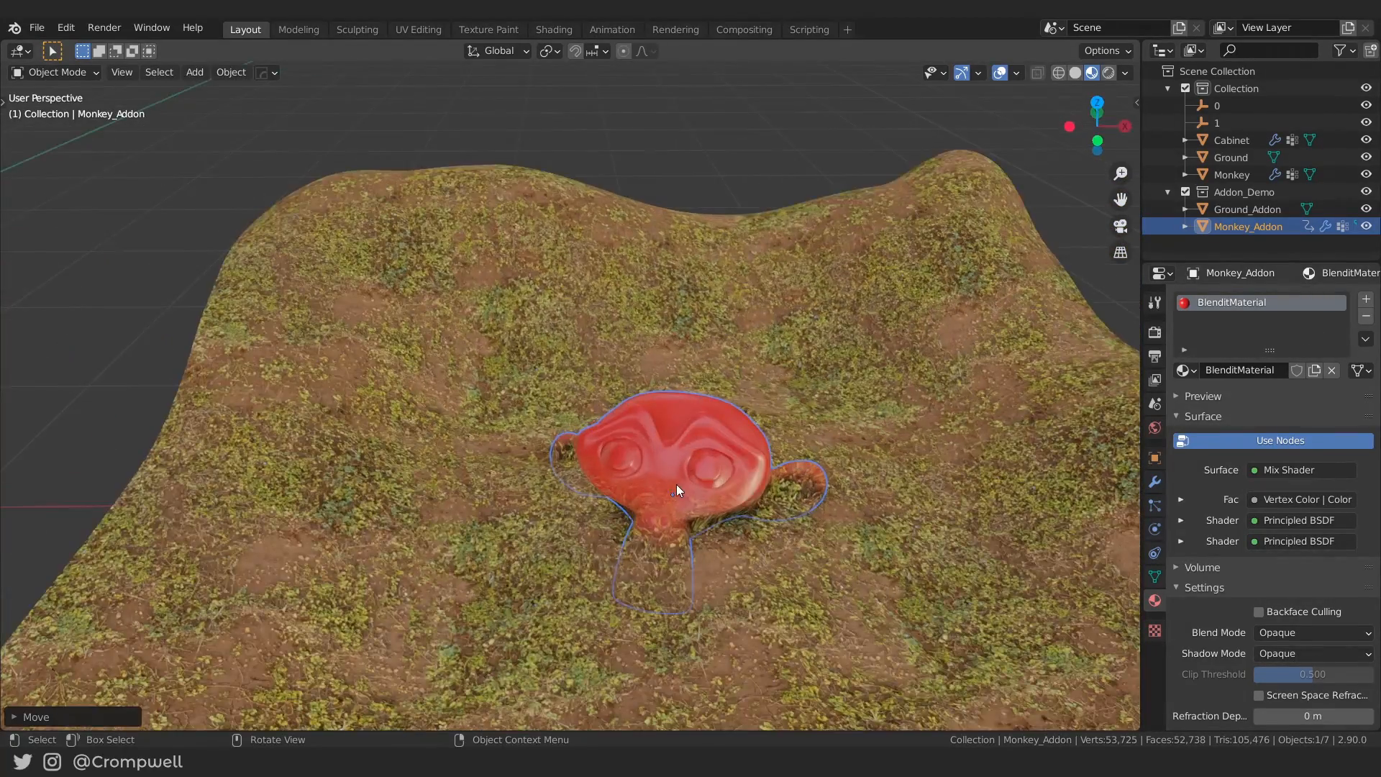
{"action": "middle_click_drag", "start_coordinate": [678, 484], "coordinate": [619, 342]}
{"action": "left_click", "coordinate": [704, 193]}
{"action": "middle_click_drag", "start_coordinate": [703, 193], "coordinate": [677, 335]}
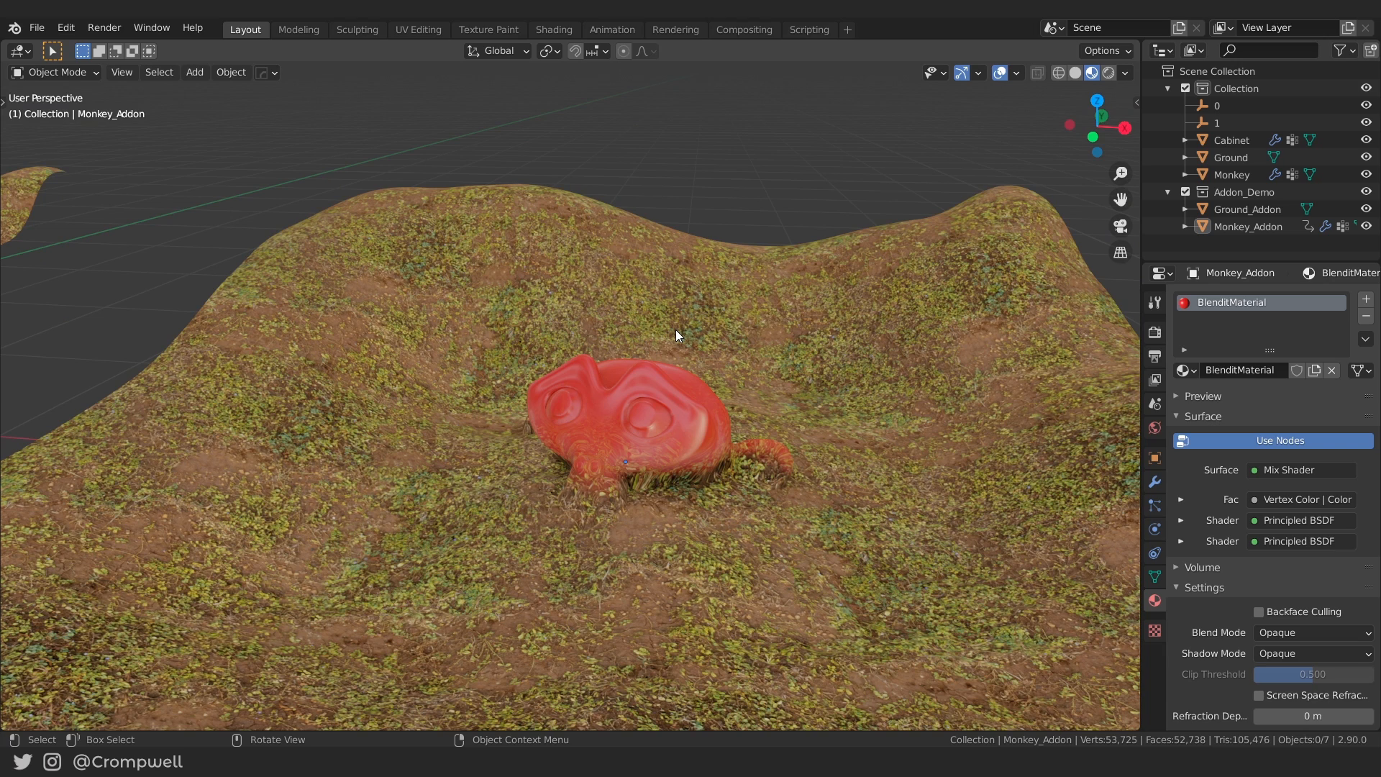
Reselect Monkey_Addon and rotate it freely with trackball rotation to test the dynamic blend.
{"action": "left_click", "coordinate": [657, 429]}
{"action": "middle_click_drag", "start_coordinate": [674, 387], "coordinate": [708, 362]}
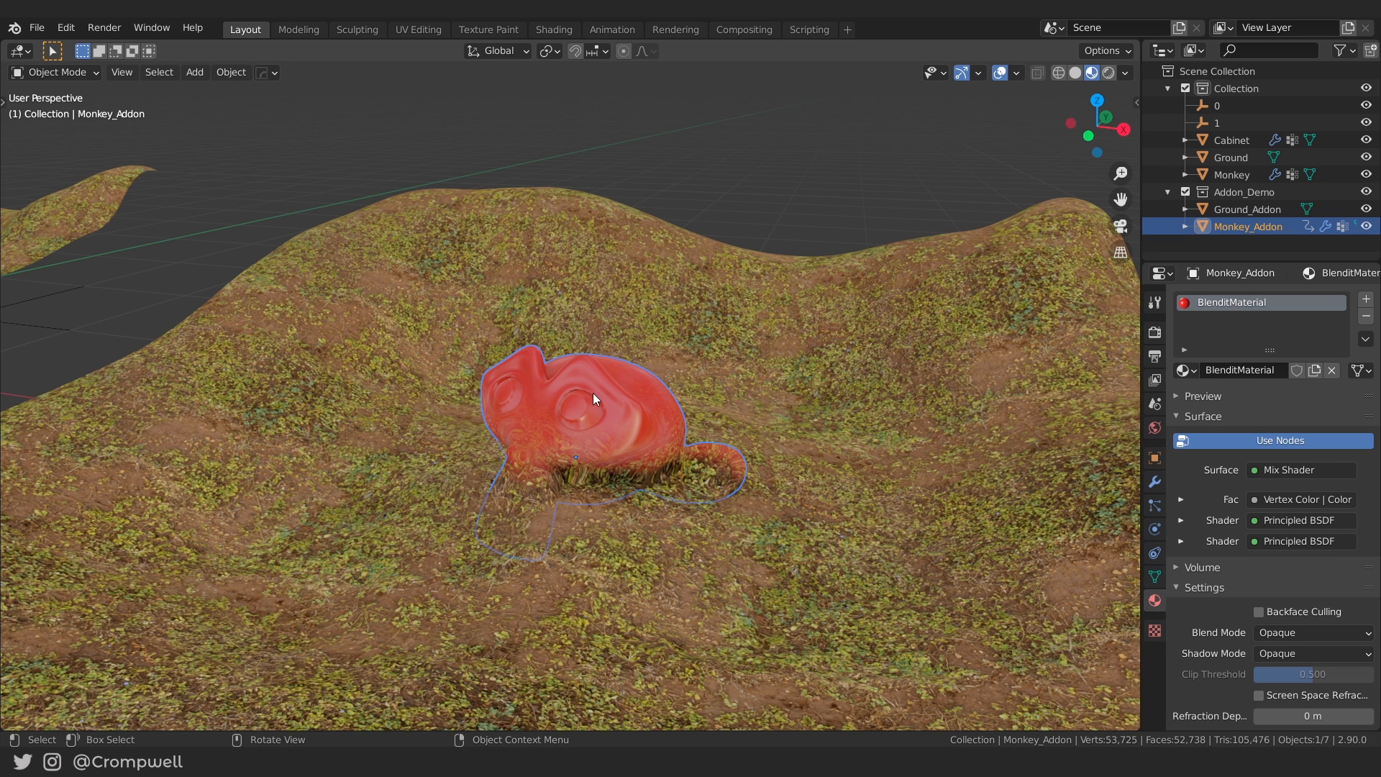
{"action": "key", "text": "r"}
{"action": "key", "text": "r"}
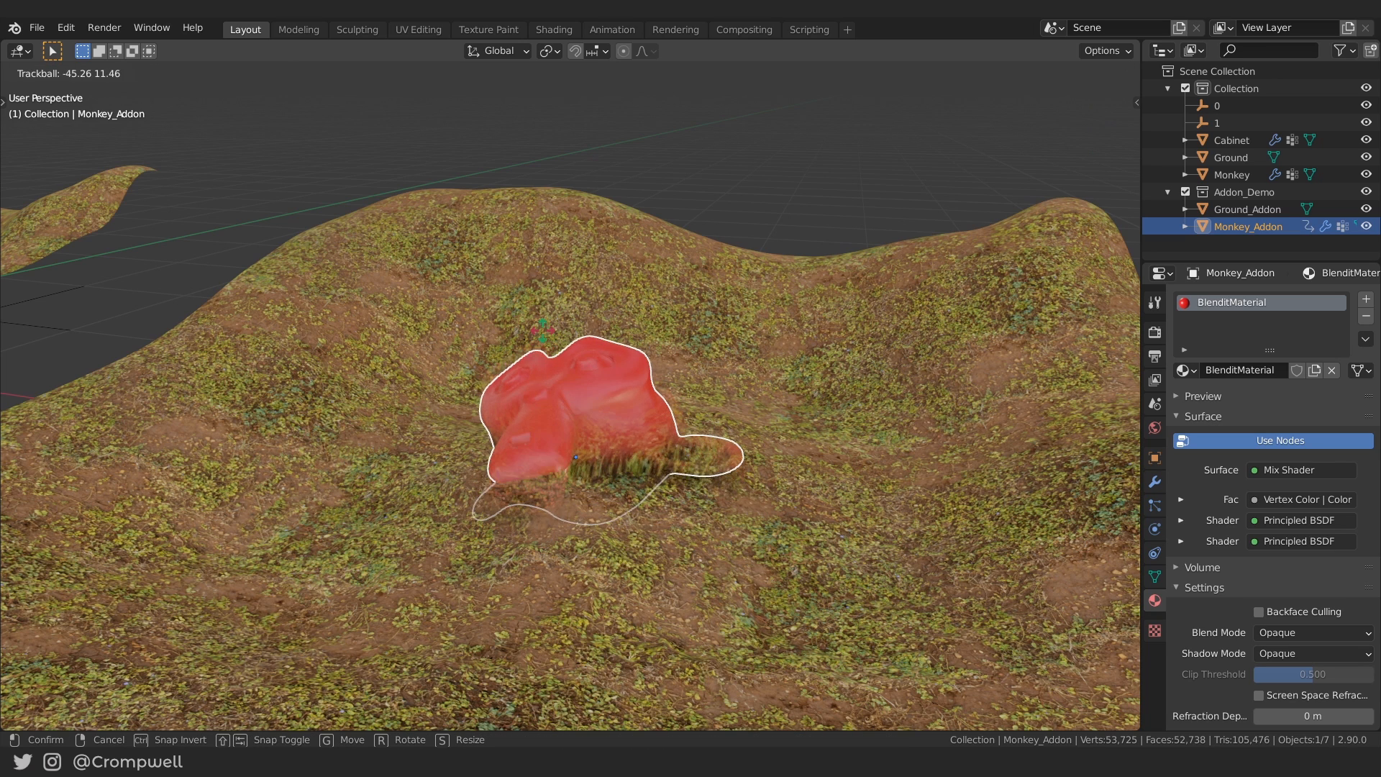
{"action": "left_click", "coordinate": [526, 374]}
Deselect the rotated monkey and inspect its ground blend from its other sides.
{"action": "middle_click_drag", "start_coordinate": [526, 375], "coordinate": [324, 334]}
{"action": "scroll", "coordinate": [681, 385], "scroll_direction": "up", "scroll_amount": 8}
{"action": "scroll", "coordinate": [709, 380], "scroll_direction": "down", "scroll_amount": 10}
{"action": "scroll", "coordinate": [609, 220], "scroll_direction": "down", "scroll_amount": 3}
{"action": "left_click", "coordinate": [610, 220]}
{"action": "middle_click_drag", "start_coordinate": [610, 219], "coordinate": [569, 246]}
{"action": "scroll", "coordinate": [569, 246], "scroll_direction": "up", "scroll_amount": 8}
{"action": "scroll", "coordinate": [674, 398], "scroll_direction": "down", "scroll_amount": 2}
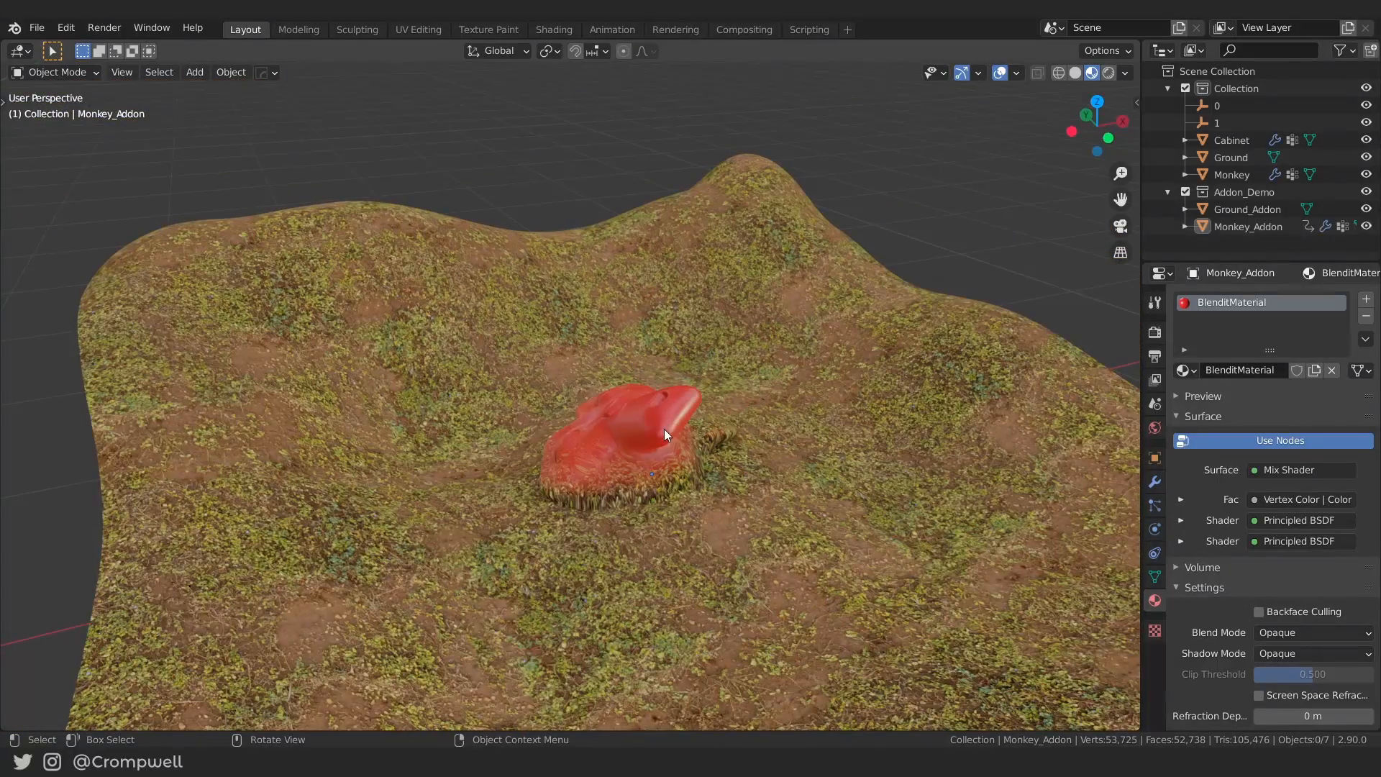
Select Monkey_Addon again and give it two more free trackball rotations so one ear points upward.
{"action": "left_click", "coordinate": [663, 432]}
{"action": "key", "text": "r"}
{"action": "key", "text": "r"}
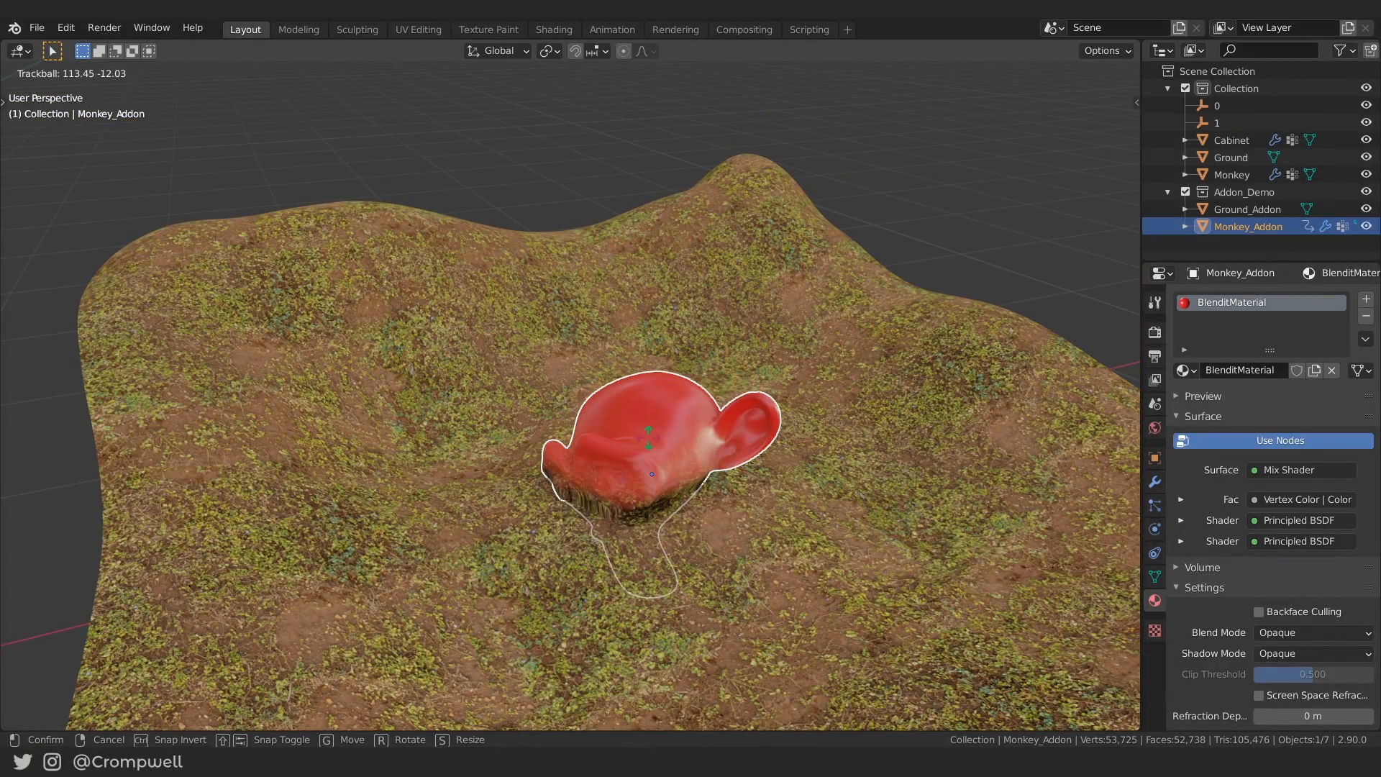
{"action": "left_click", "coordinate": [588, 469]}
{"action": "key", "text": "r"}
{"action": "key", "text": "r"}
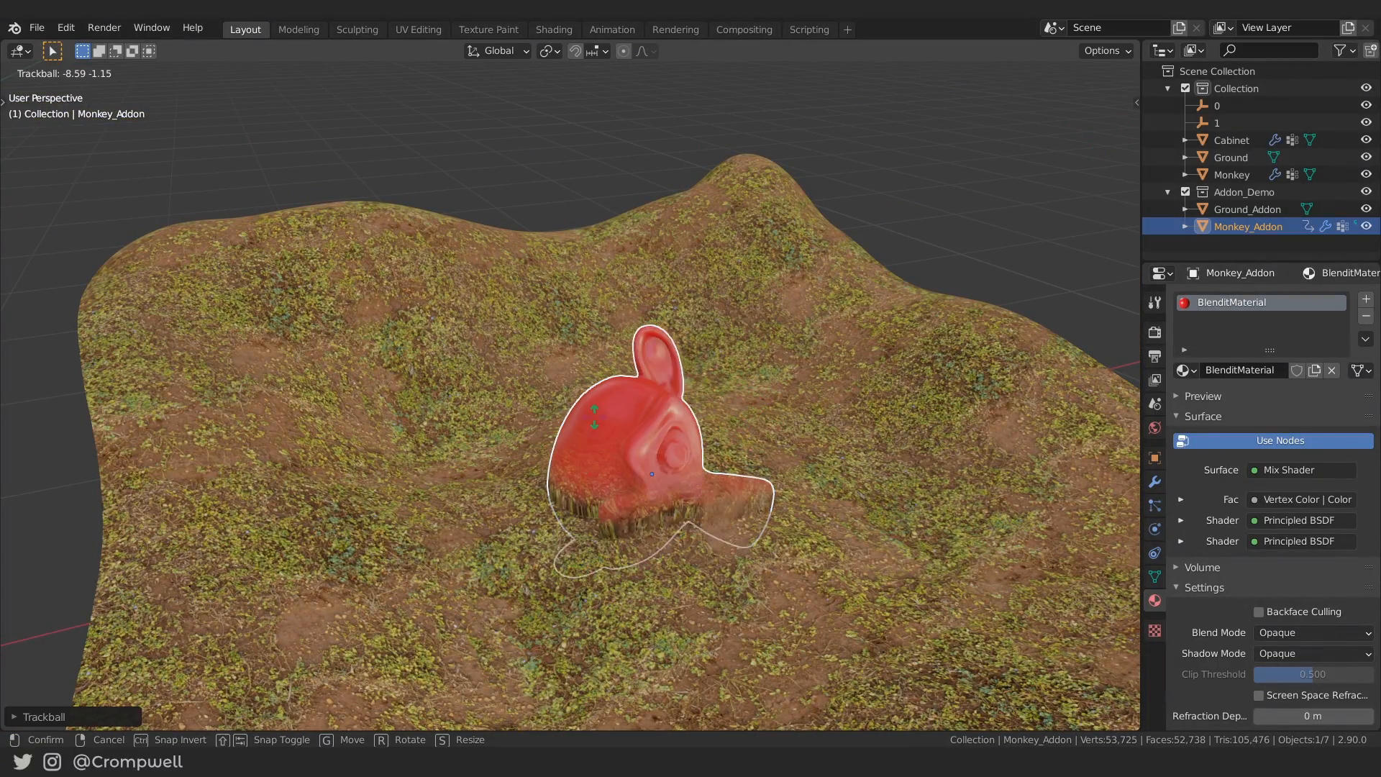
{"action": "left_click", "coordinate": [602, 395]}
Deselect the monkey and check the blend along its ground contact from the front and back.
{"action": "middle_click_drag", "start_coordinate": [601, 395], "coordinate": [613, 393]}
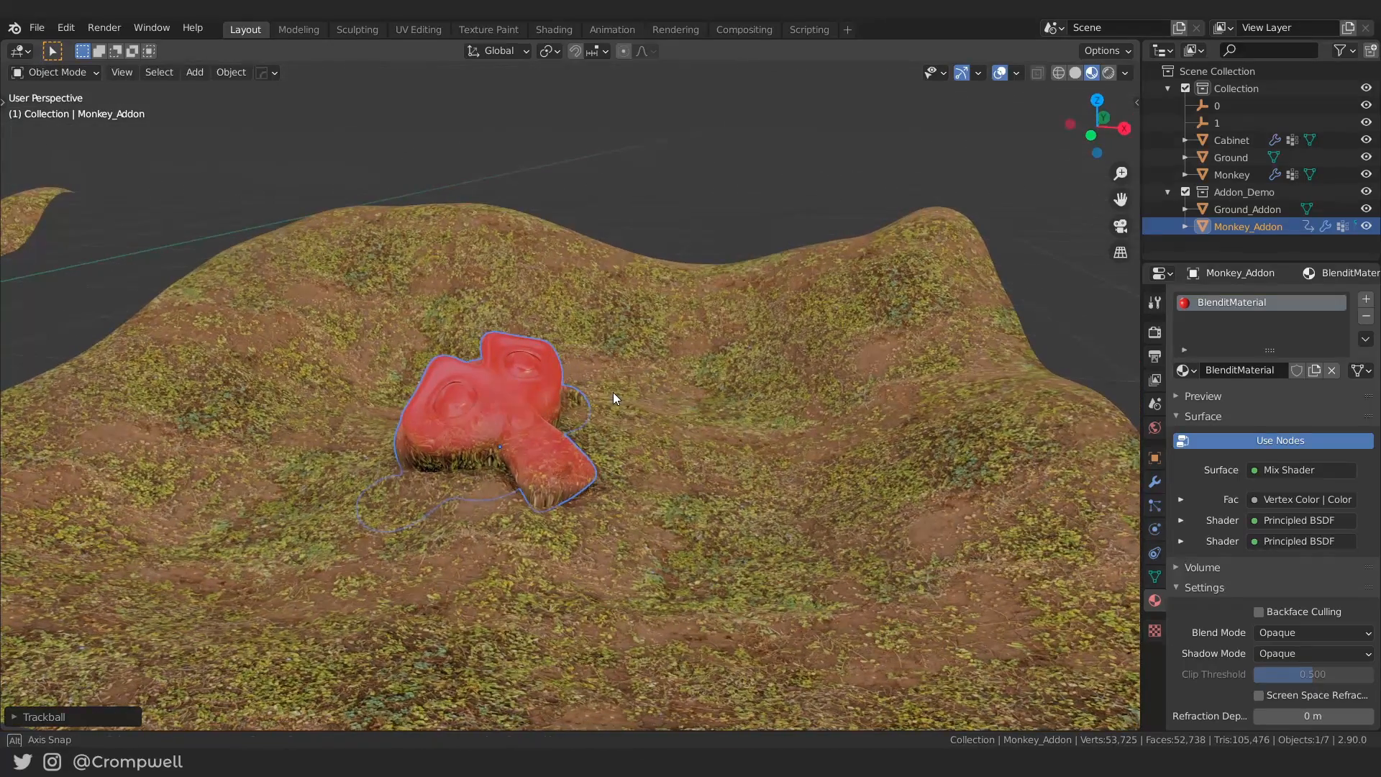
{"action": "key", "text": "alt+a"}
{"action": "scroll", "coordinate": [612, 393], "scroll_direction": "down", "scroll_amount": 5}
{"action": "scroll", "coordinate": [631, 395], "scroll_direction": "up", "scroll_amount": 6}
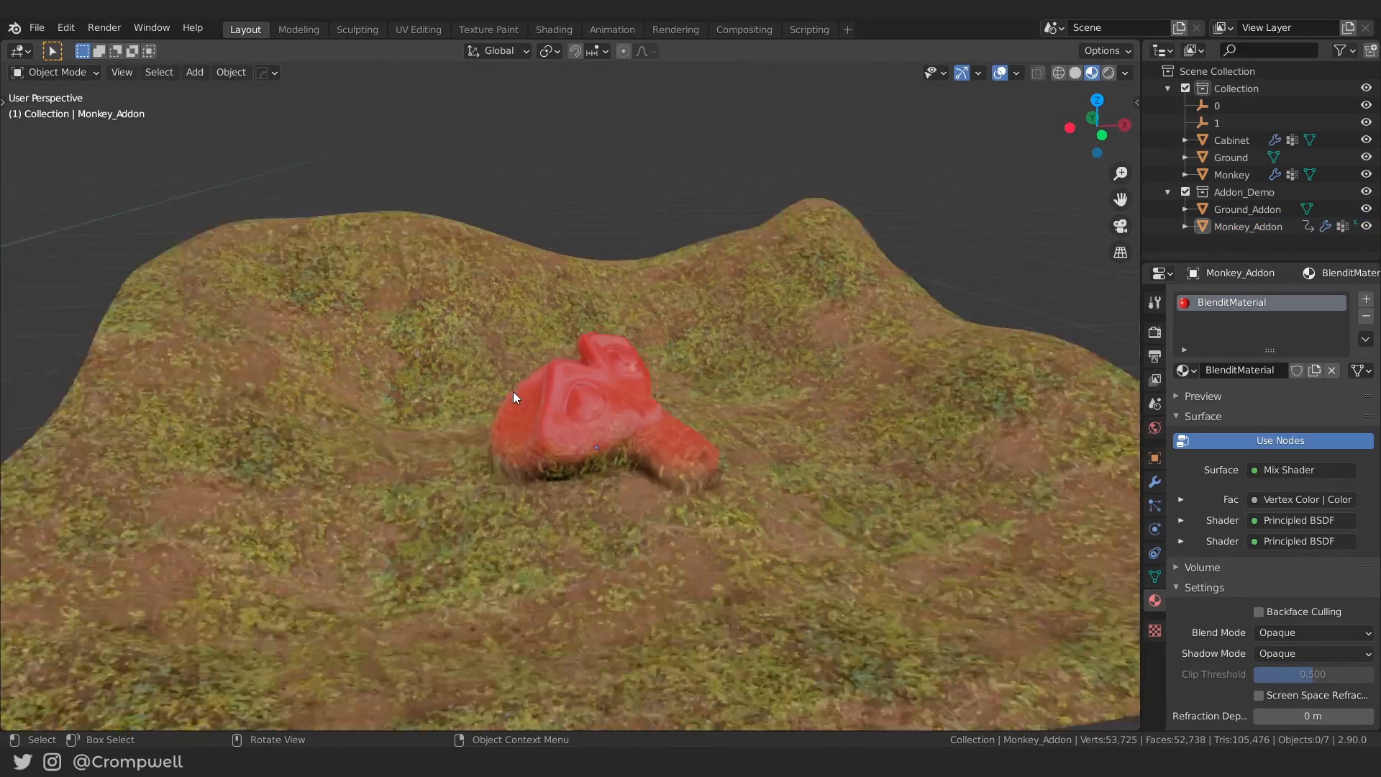
{"action": "middle_click_drag", "start_coordinate": [513, 397], "coordinate": [705, 407]}
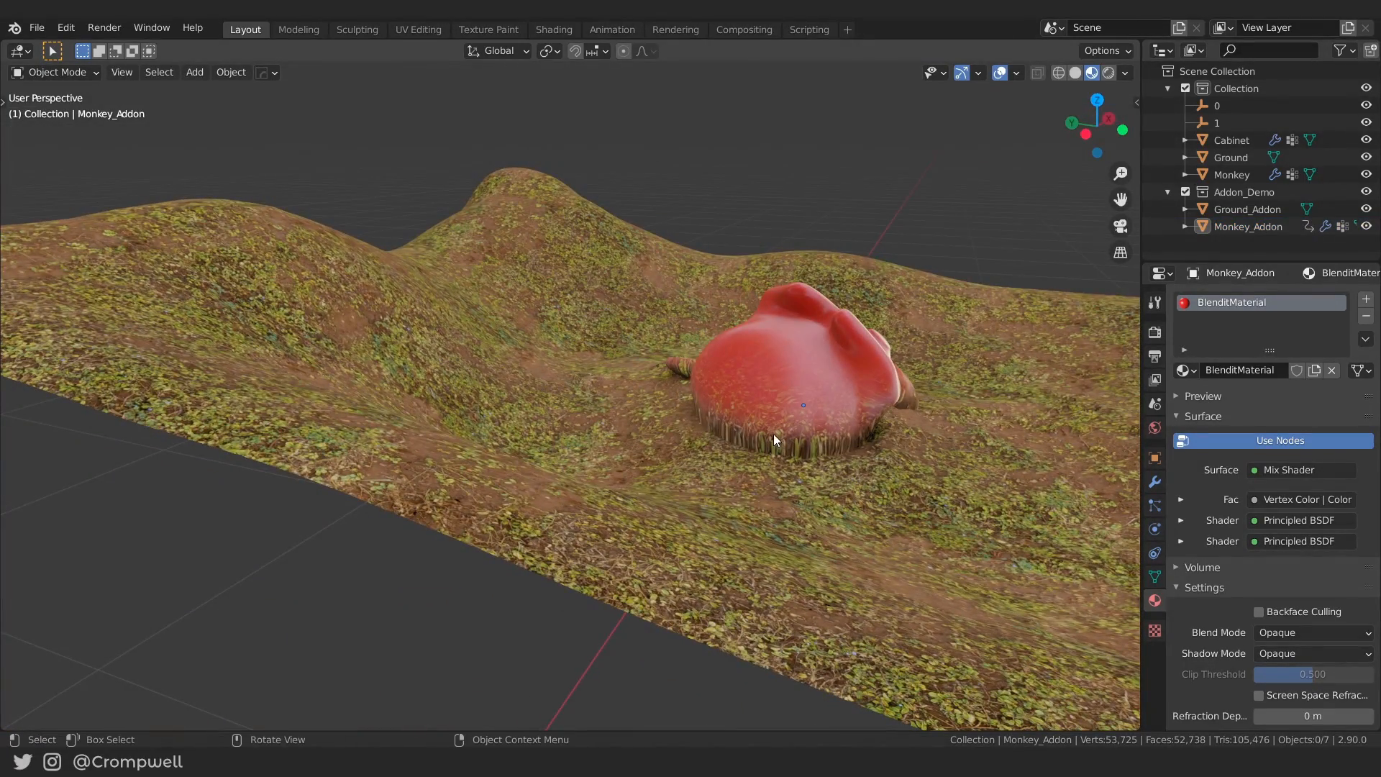
Inspect the red monkey's ground blend up close from its side and face.
{"action": "middle_click_drag", "start_coordinate": [806, 392], "coordinate": [666, 437]}
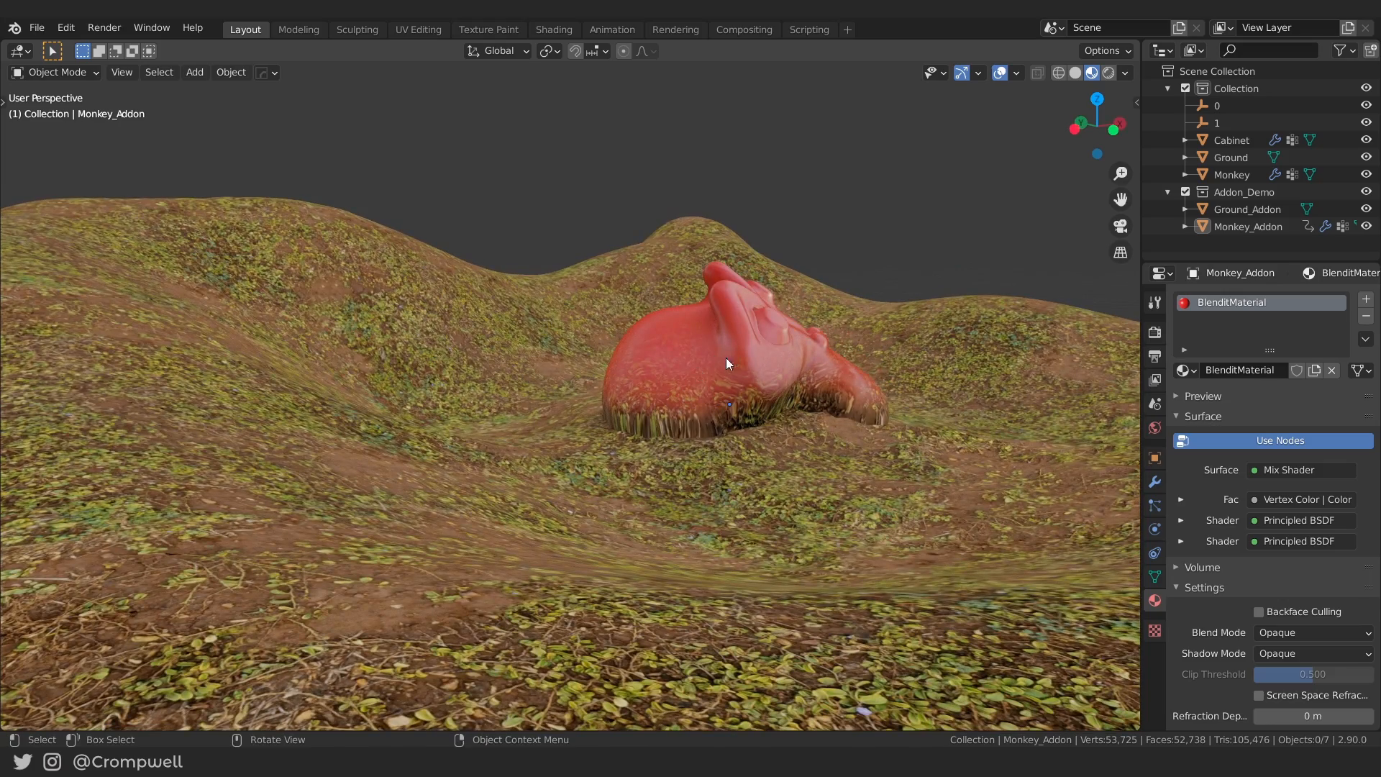
{"action": "middle_click_drag", "start_coordinate": [726, 358], "coordinate": [688, 403]}
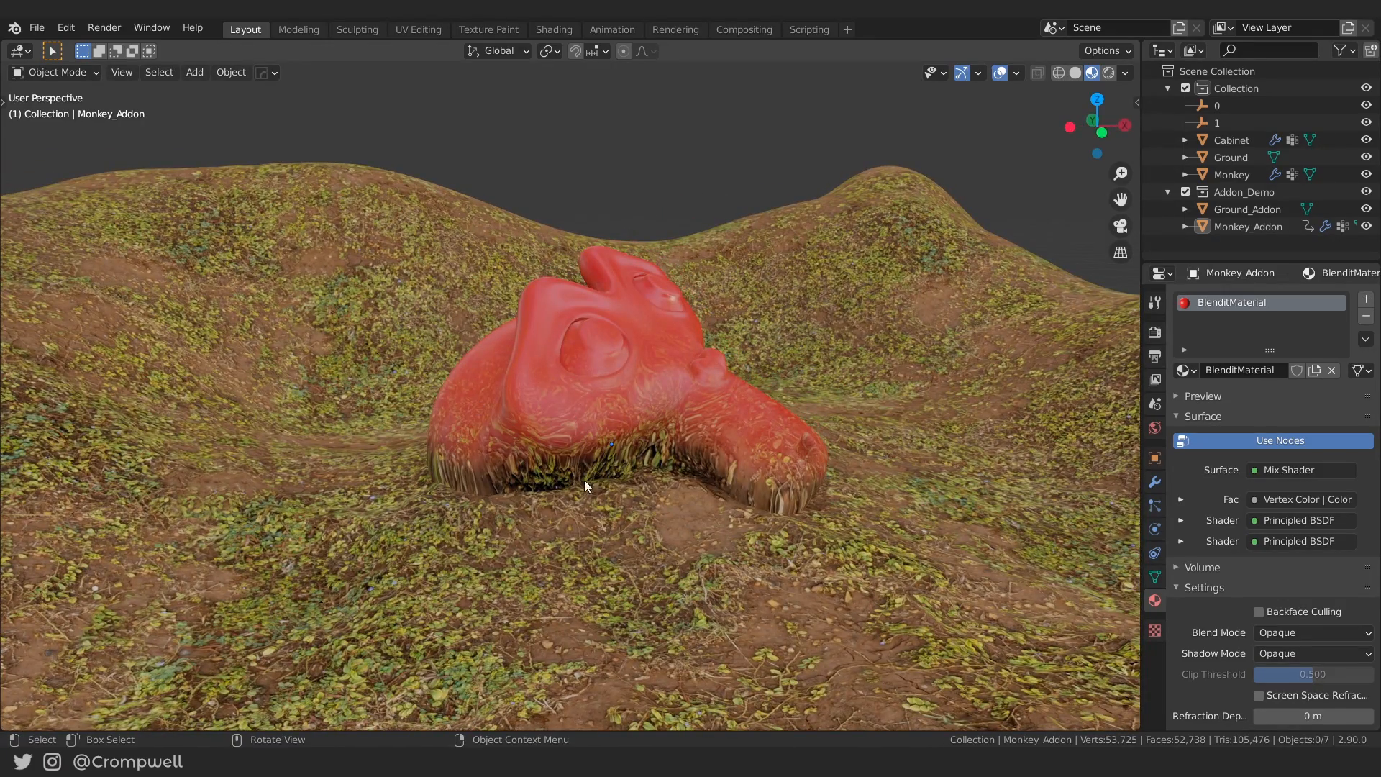
{"action": "middle_click_drag", "start_coordinate": [707, 364], "coordinate": [650, 401]}
{"action": "scroll", "coordinate": [323, 417], "scroll_direction": "down", "scroll_amount": 5}
{"action": "scroll", "coordinate": [698, 419], "scroll_direction": "up", "scroll_amount": 10}
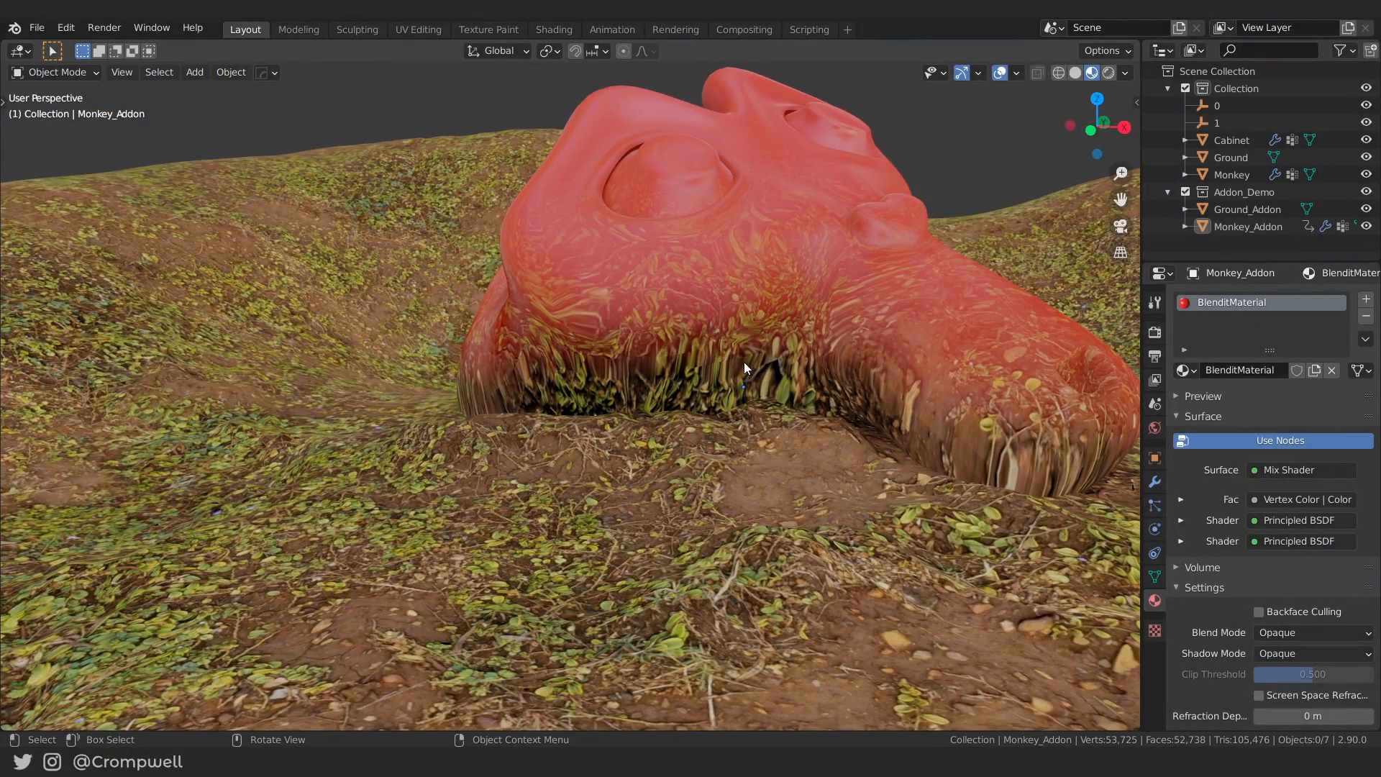
{"action": "scroll", "coordinate": [744, 362], "scroll_direction": "down", "scroll_amount": 8}
Examine the ground blend around the blue Monkey and the cabinet's lower shelf.
{"action": "middle_click_drag", "start_coordinate": [349, 333], "coordinate": [698, 405], "text": "shift"}
{"action": "scroll", "coordinate": [582, 447], "scroll_direction": "up", "scroll_amount": 4}
{"action": "middle_click_drag", "start_coordinate": [582, 448], "coordinate": [603, 441]}
{"action": "scroll", "coordinate": [603, 440], "scroll_direction": "up", "scroll_amount": 3}
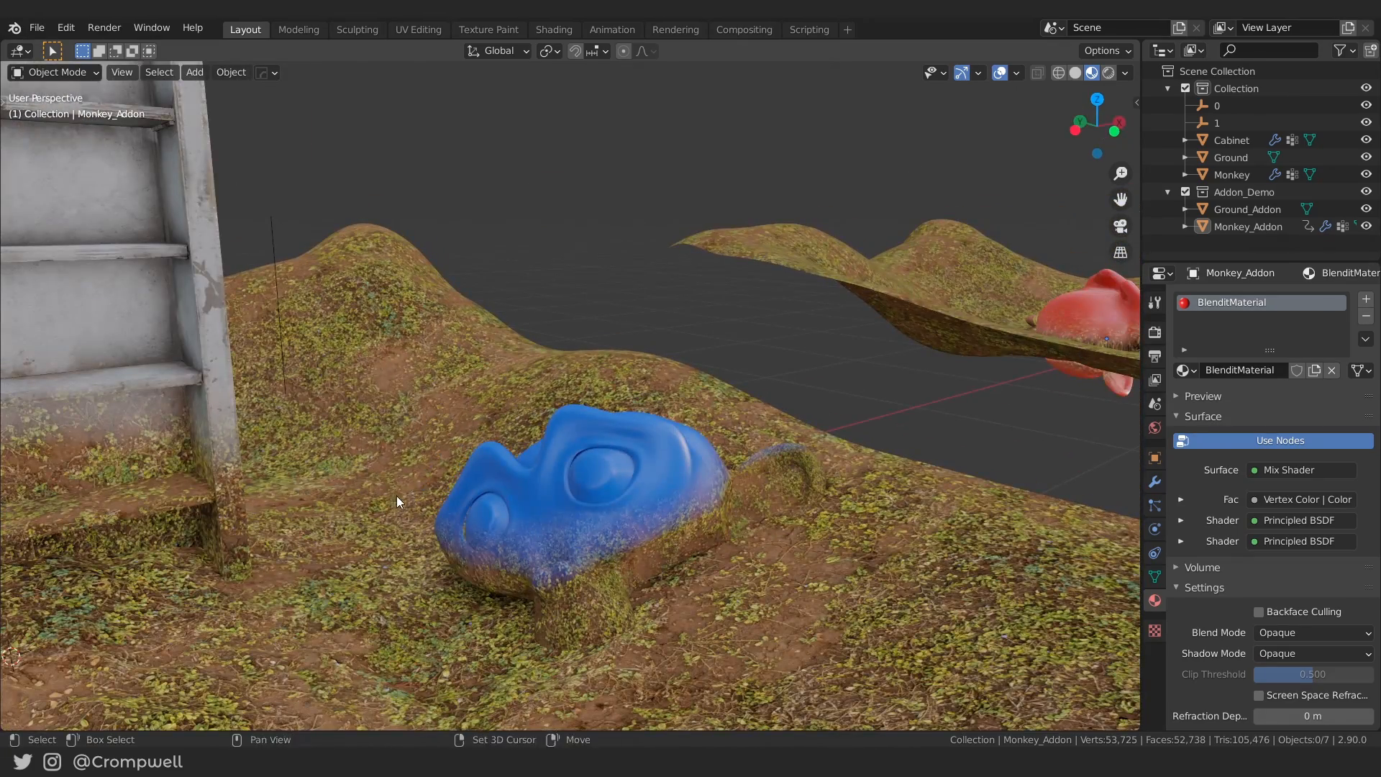
{"action": "middle_click_drag", "start_coordinate": [398, 499], "coordinate": [627, 441], "text": "shift"}
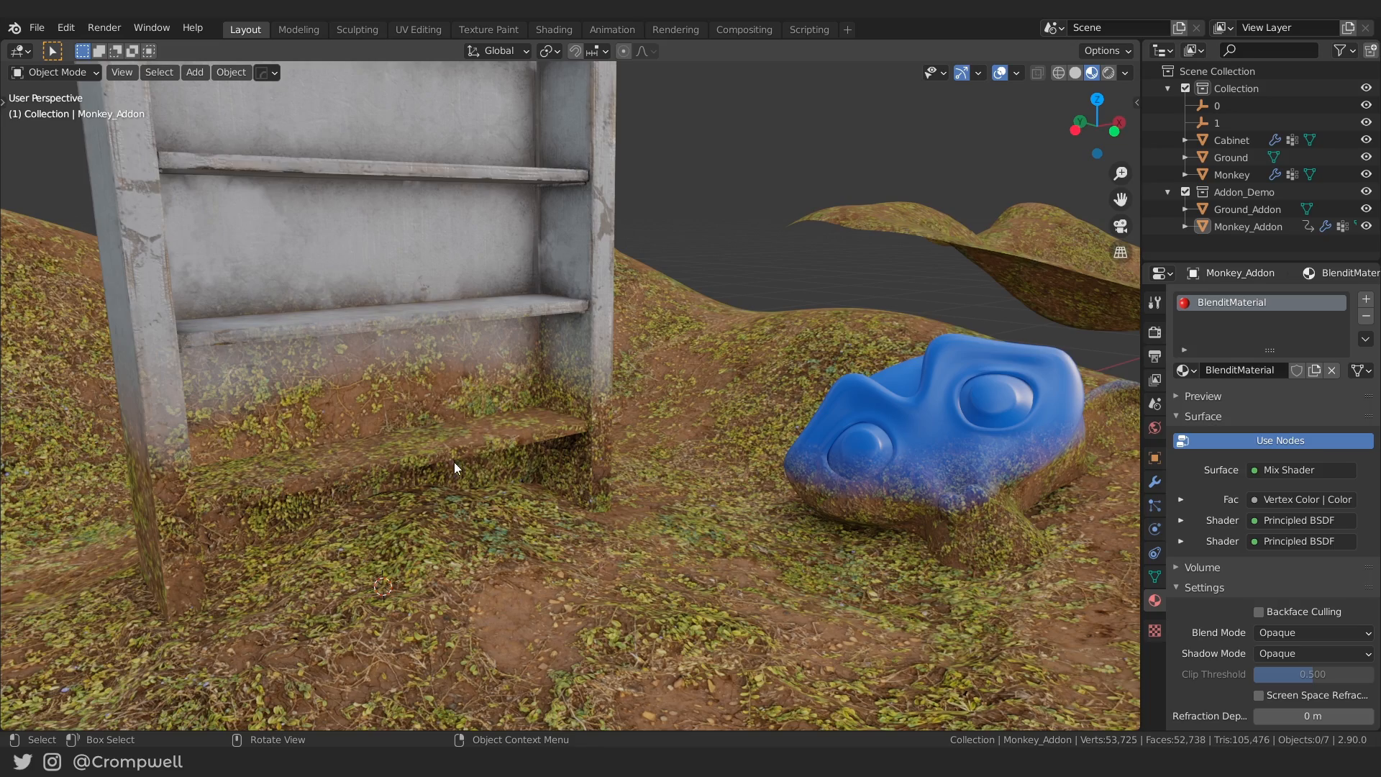
{"action": "scroll", "coordinate": [429, 498], "scroll_direction": "up", "scroll_amount": 6}
{"action": "middle_click_drag", "start_coordinate": [441, 524], "coordinate": [554, 528]}
{"action": "scroll", "coordinate": [467, 527], "scroll_direction": "down", "scroll_amount": 8}
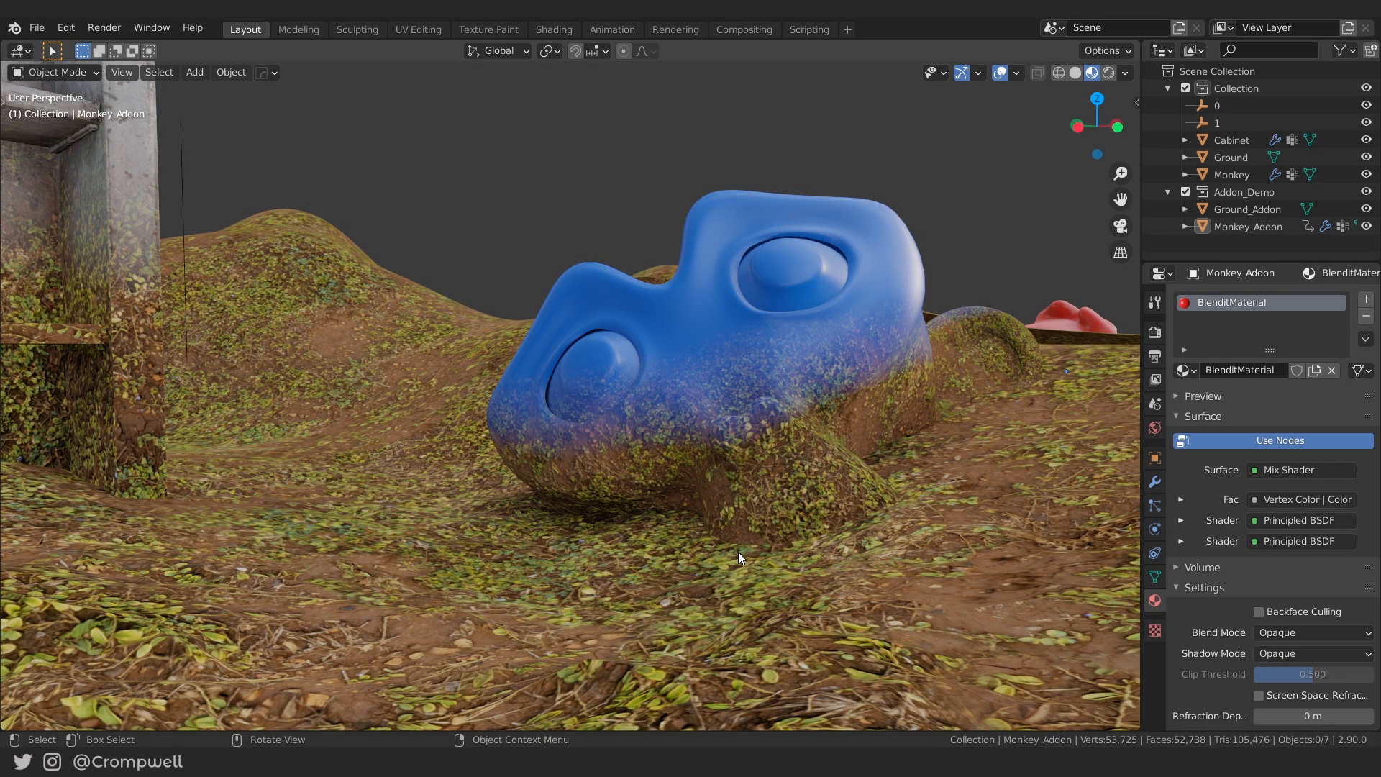
Rotate the blue Monkey freely with trackball rotation, then deselect it.
{"action": "left_click", "coordinate": [750, 471]}
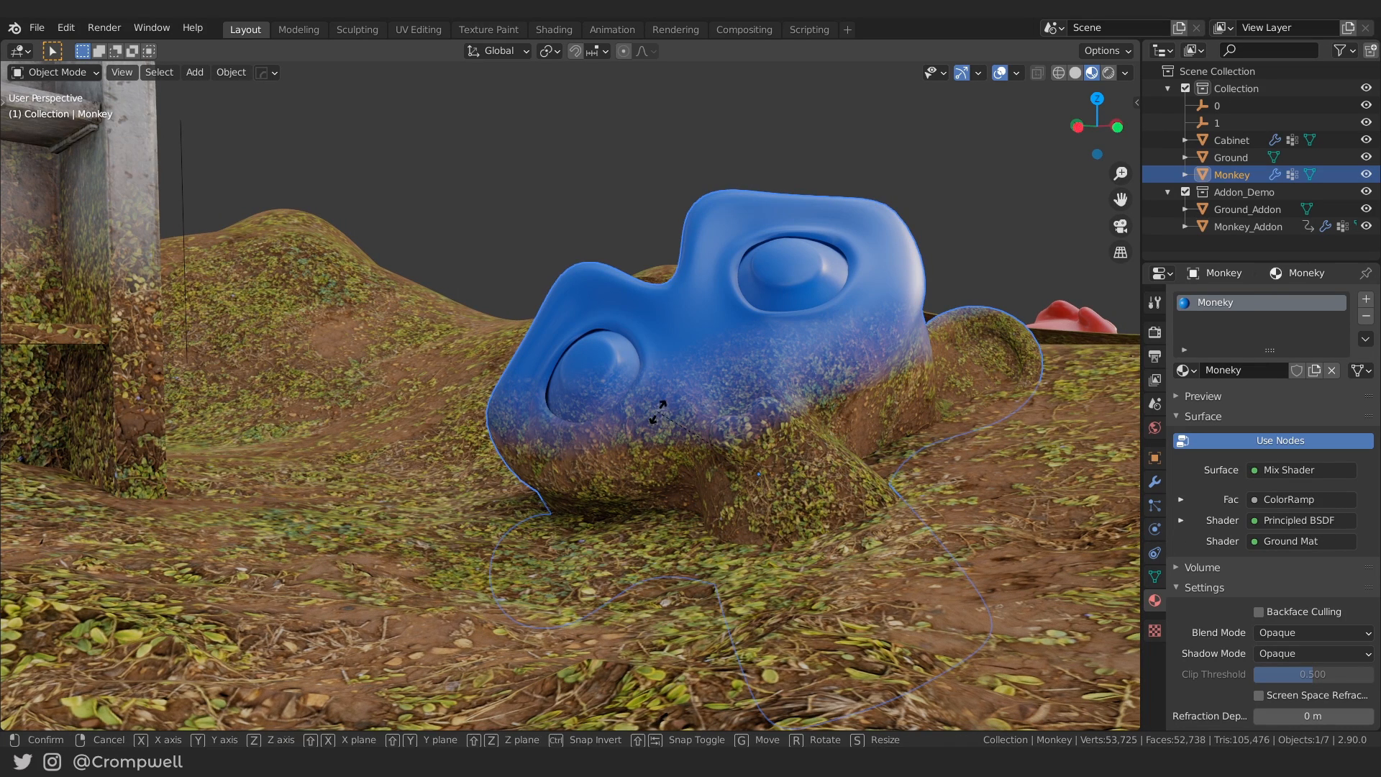
{"action": "key", "text": "r"}
{"action": "key", "text": "r"}
{"action": "left_click", "coordinate": [761, 481]}
{"action": "scroll", "coordinate": [790, 481], "scroll_direction": "down", "scroll_amount": 5}
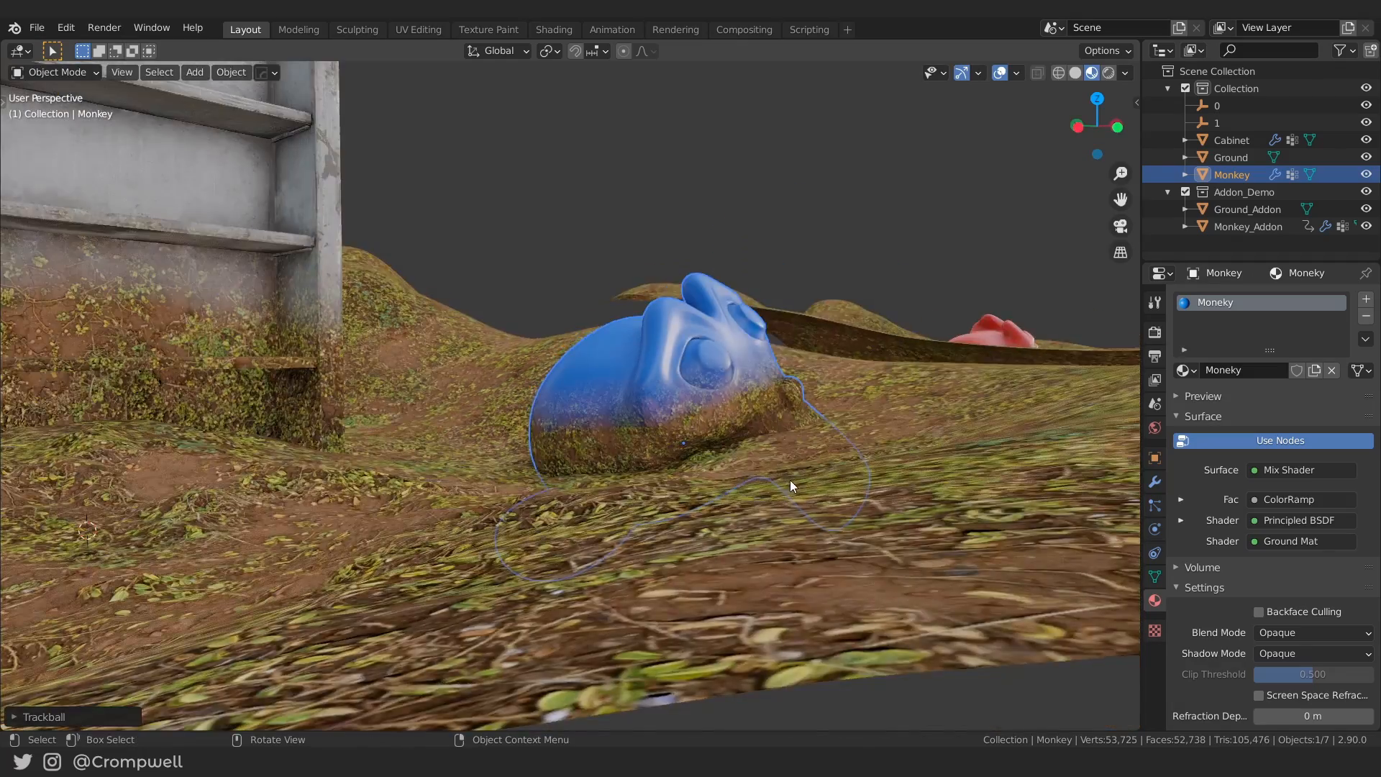
{"action": "middle_click_drag", "start_coordinate": [790, 481], "coordinate": [715, 518]}
{"action": "left_click", "coordinate": [715, 517]}
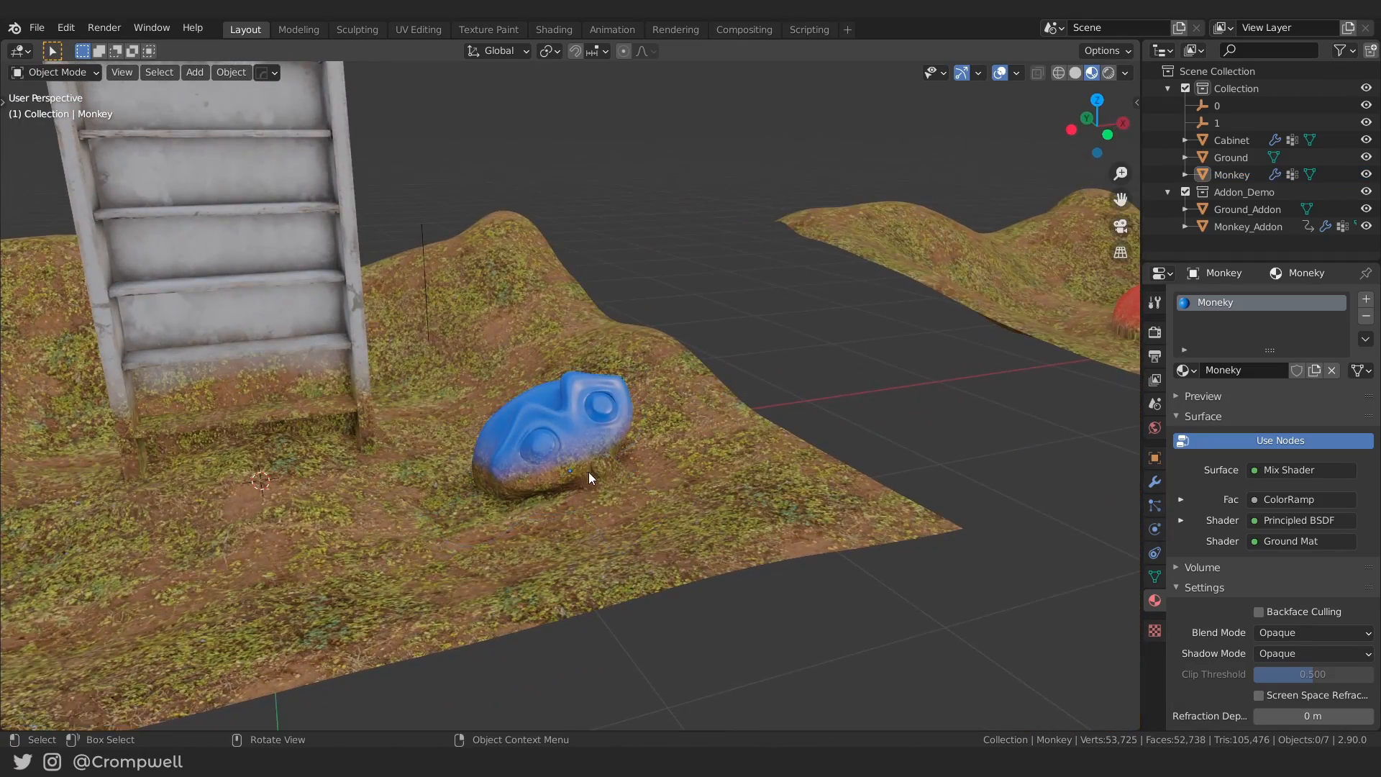
Compare the ground blending on the cabinet base, the blue Monkey and the red monkey.
{"action": "middle_click_drag", "start_coordinate": [588, 471], "coordinate": [737, 474]}
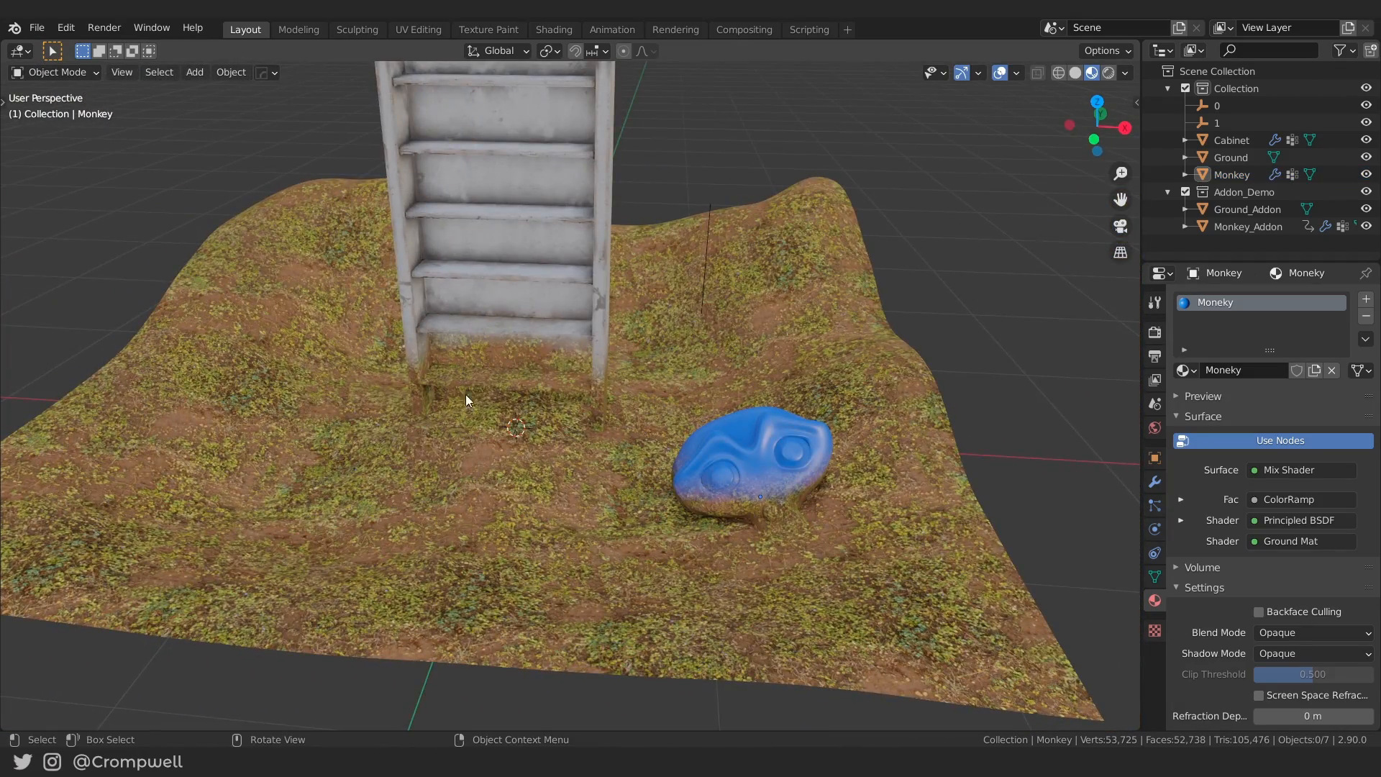
{"action": "scroll", "coordinate": [466, 394], "scroll_direction": "up", "scroll_amount": 3}
{"action": "middle_click_drag", "start_coordinate": [497, 413], "coordinate": [604, 376]}
{"action": "scroll", "coordinate": [603, 376], "scroll_direction": "up", "scroll_amount": 4}
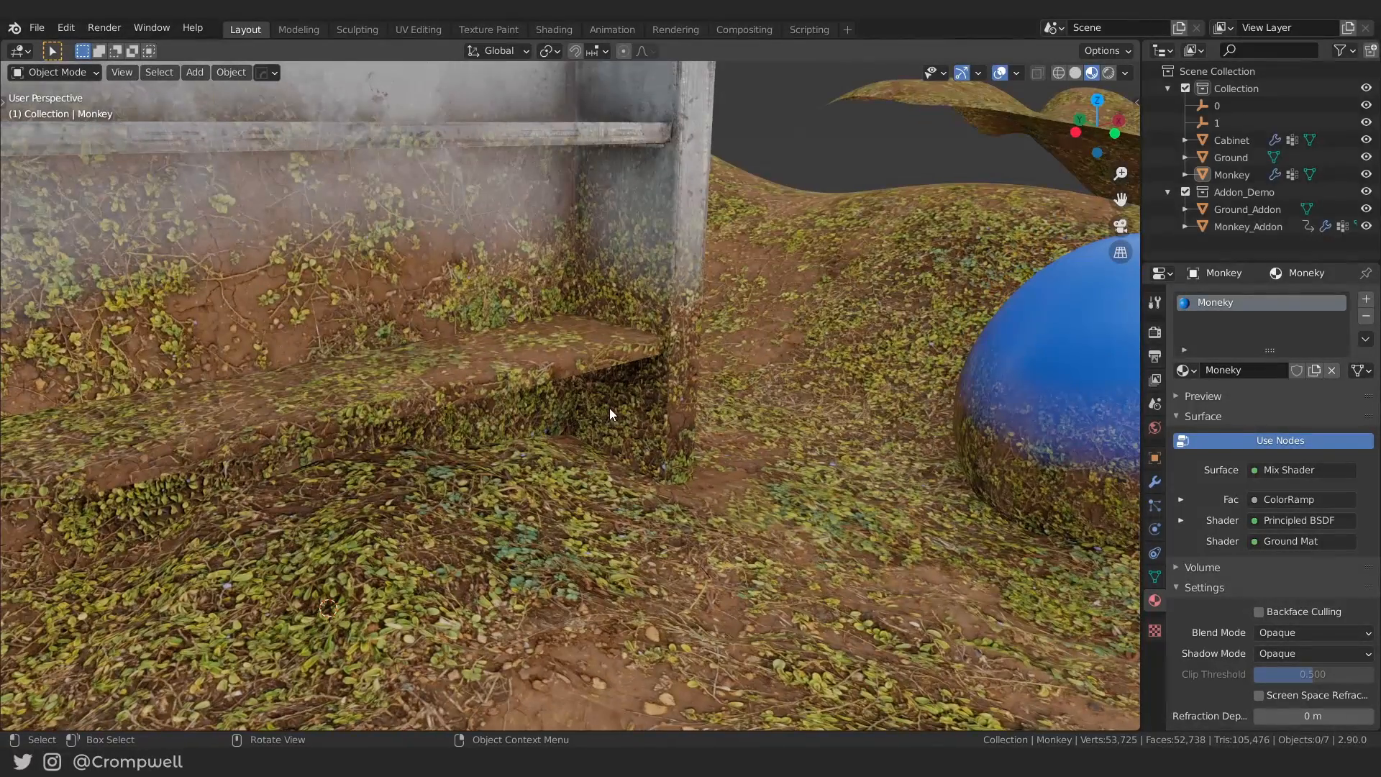
{"action": "scroll", "coordinate": [417, 448], "scroll_direction": "down", "scroll_amount": 10}
{"action": "scroll", "coordinate": [556, 458], "scroll_direction": "up", "scroll_amount": 4}
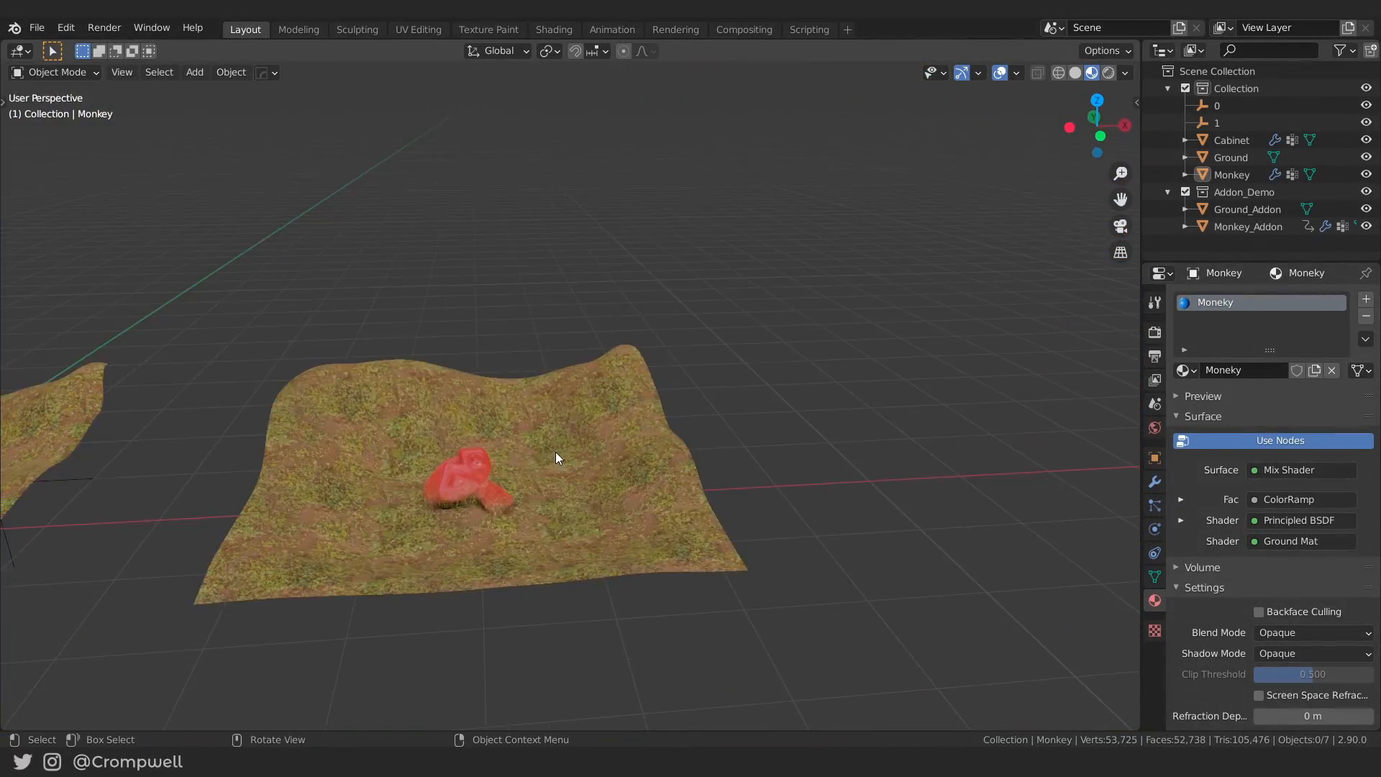
{"action": "scroll", "coordinate": [556, 451], "scroll_direction": "up", "scroll_amount": 8}
{"action": "middle_click_drag", "start_coordinate": [580, 431], "coordinate": [486, 464]}
{"action": "scroll", "coordinate": [546, 449], "scroll_direction": "down", "scroll_amount": 10}
{"action": "scroll", "coordinate": [485, 464], "scroll_direction": "up", "scroll_amount": 10}
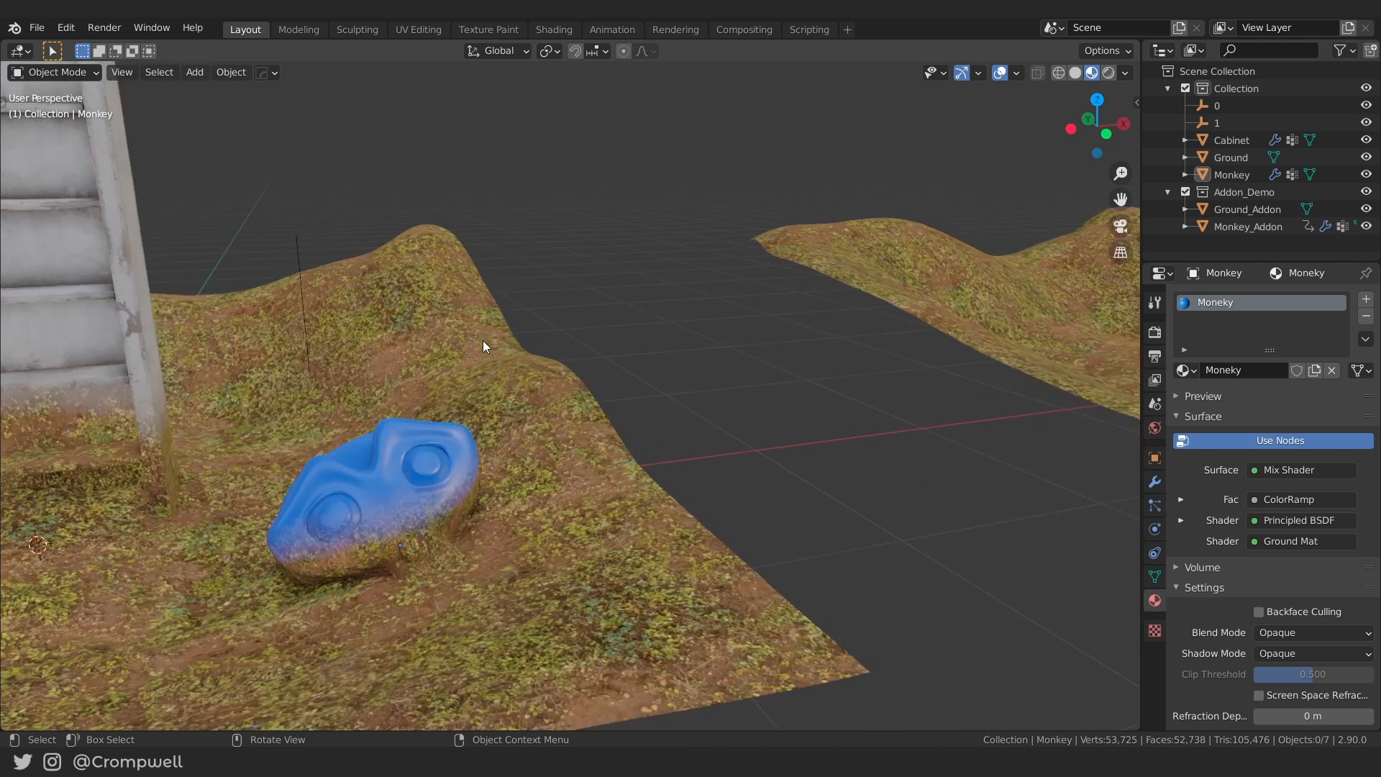
Select the blue Monkey, show its modifiers and collapse all three of them.
{"action": "middle_click_drag", "start_coordinate": [483, 340], "coordinate": [632, 459], "text": "shift"}
{"action": "left_click", "coordinate": [632, 459]}
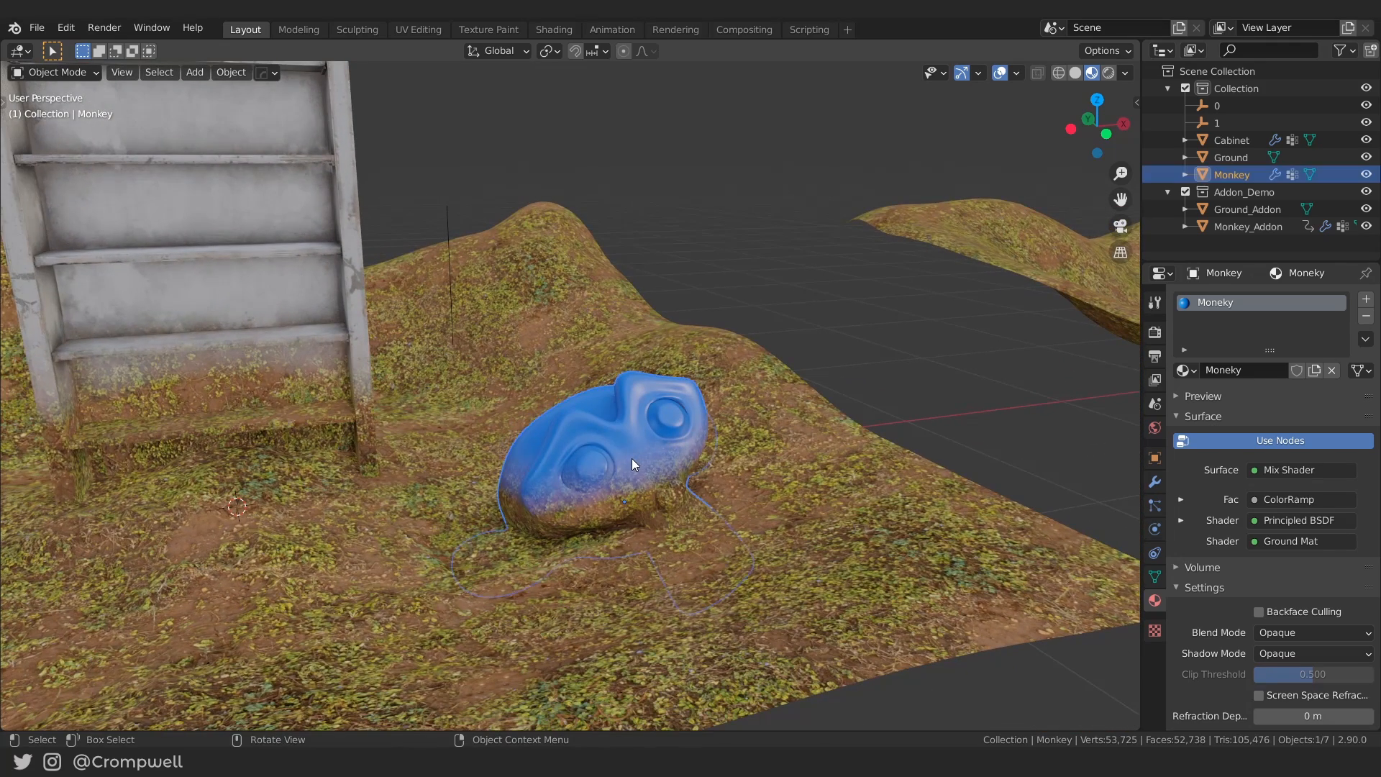
{"action": "left_click", "coordinate": [1154, 483]}
{"action": "left_click", "coordinate": [1180, 327]}
{"action": "left_click", "coordinate": [1180, 349]}
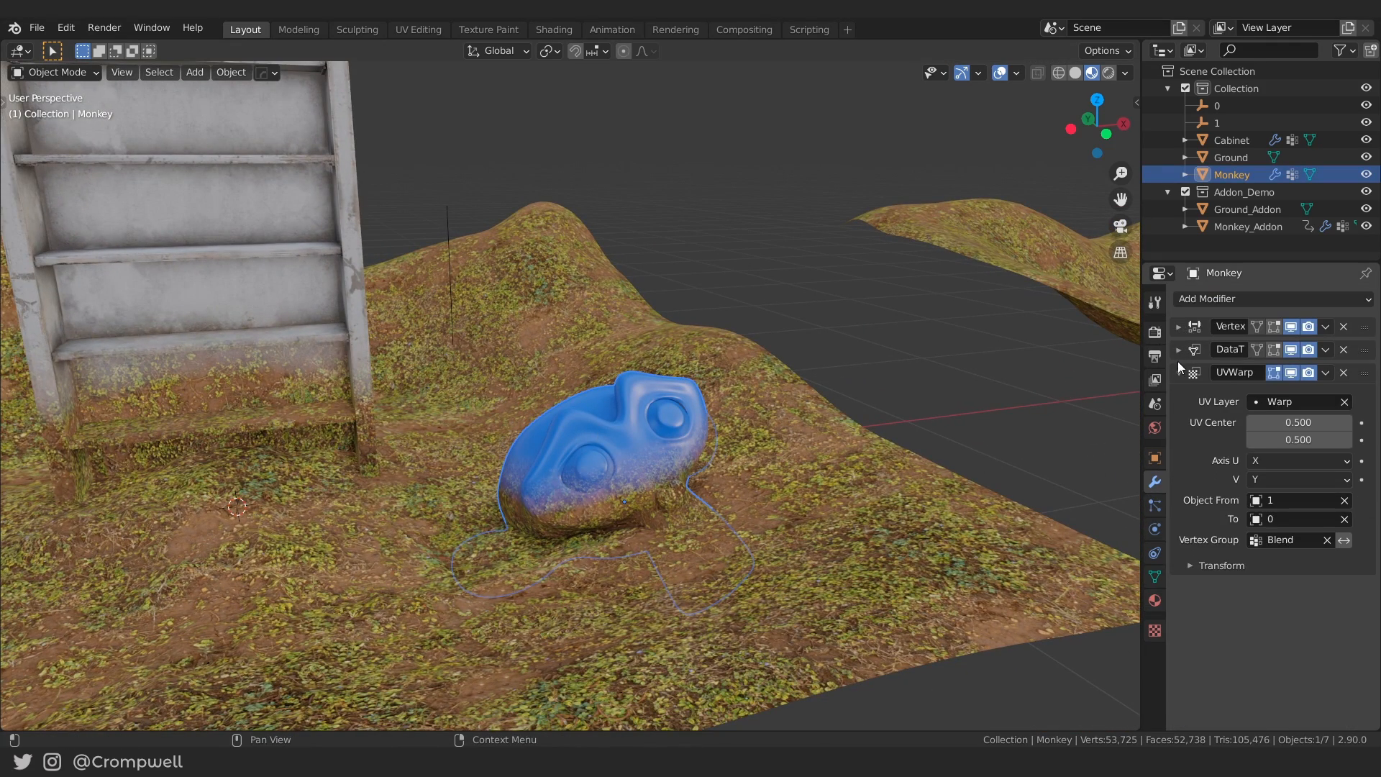
{"action": "left_click", "coordinate": [1180, 373]}
Add another Data Transfer modifier to Monkey and place it above the UVWarp modifier.
{"action": "left_click", "coordinate": [1208, 302]}
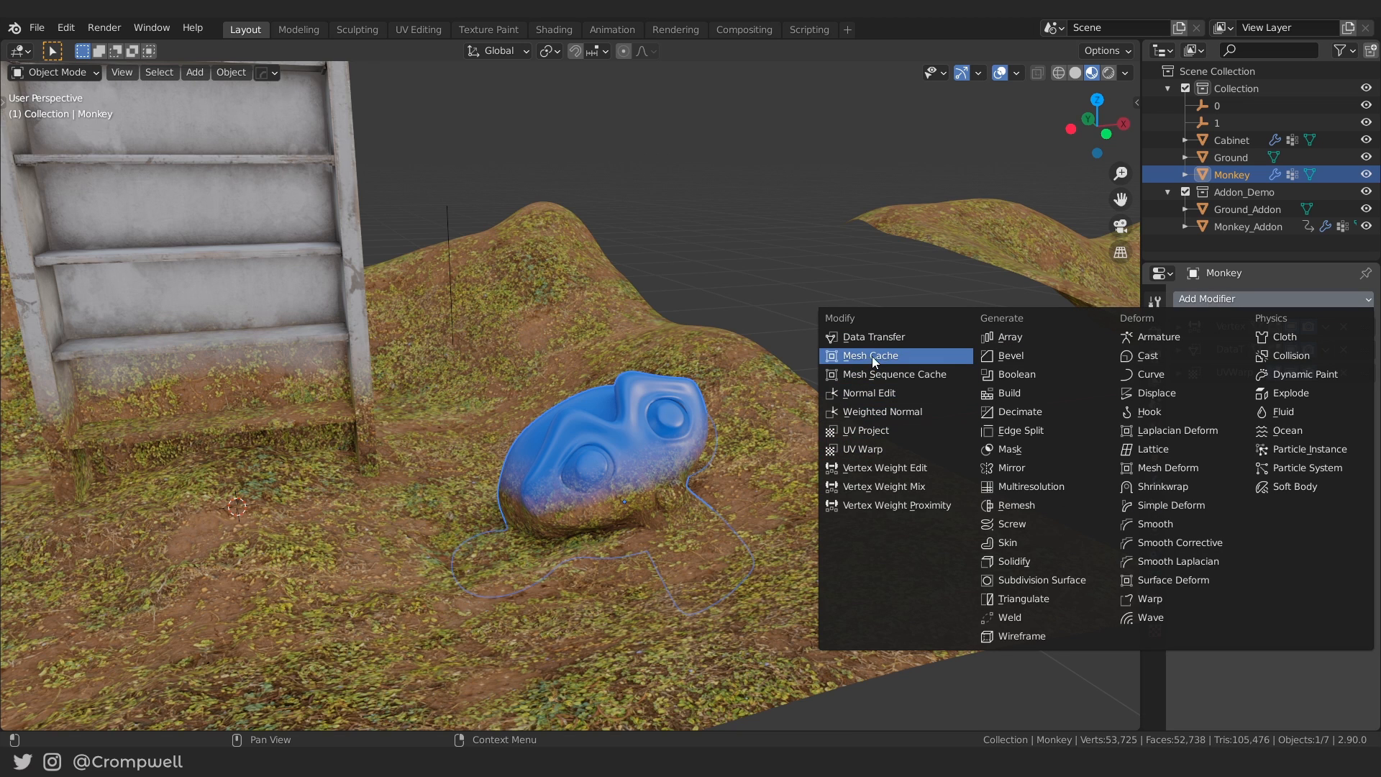
{"action": "left_click", "coordinate": [874, 336]}
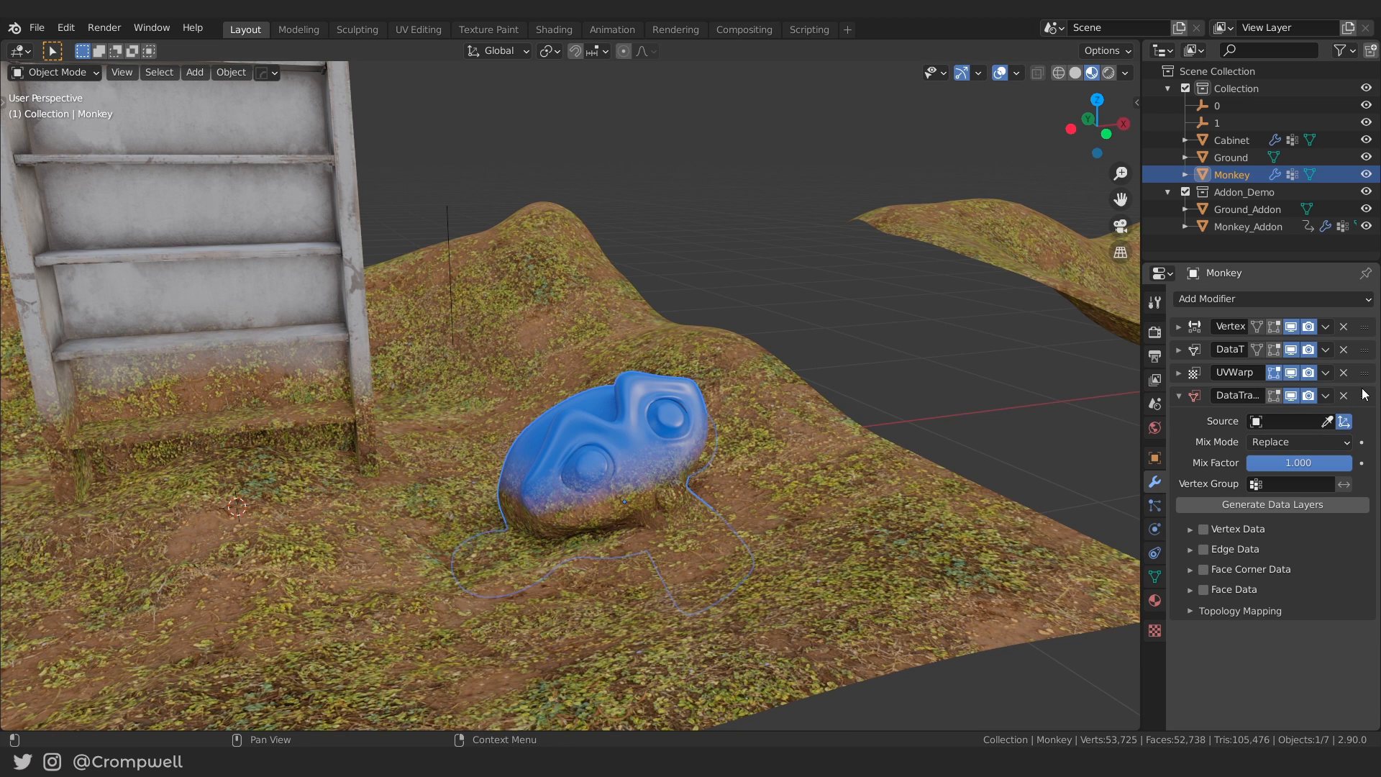
{"action": "left_click_drag", "start_coordinate": [1365, 396], "coordinate": [1352, 377]}
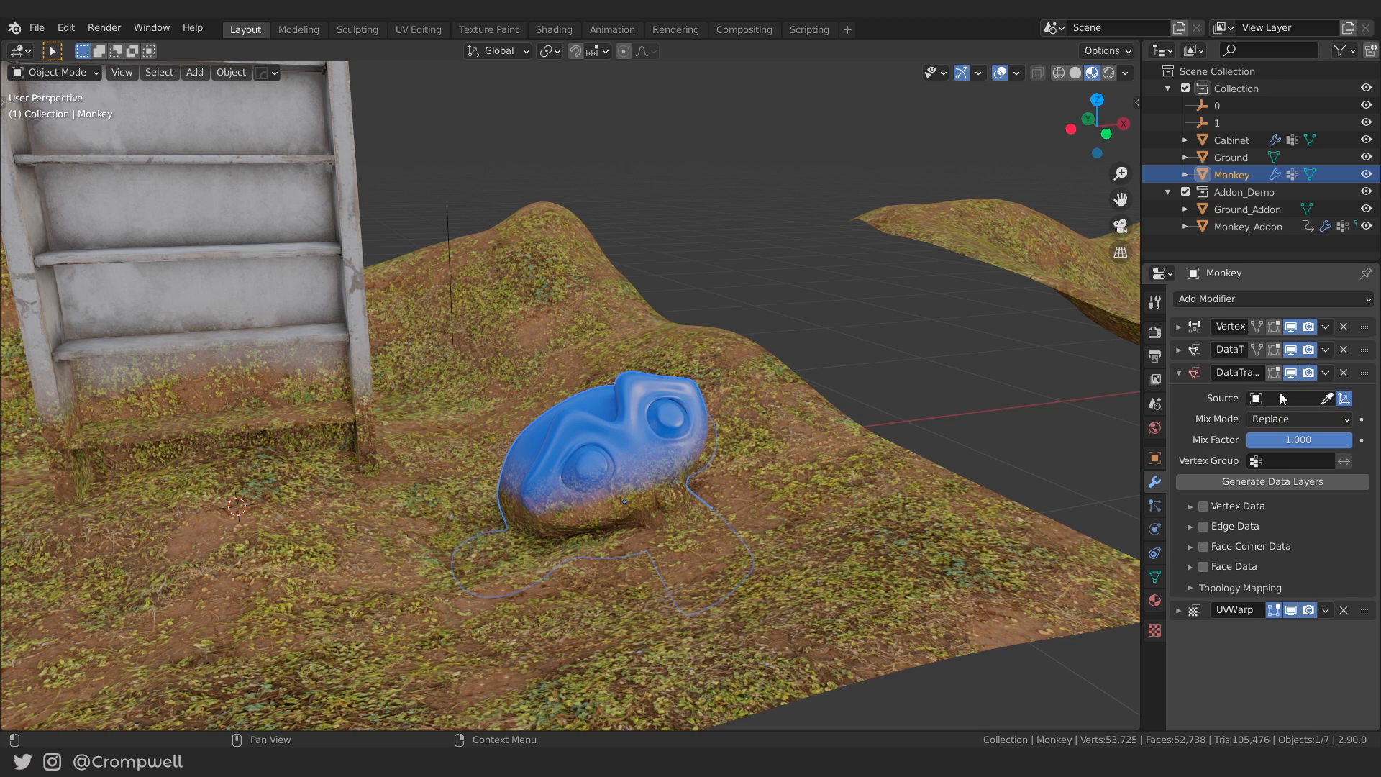
Set the new Data Transfer's source to Ground and vertex group to Blend, enabling Face Data and Face Corner Data with UVs.
{"action": "left_click", "coordinate": [1326, 398]}
{"action": "left_click", "coordinate": [952, 500]}
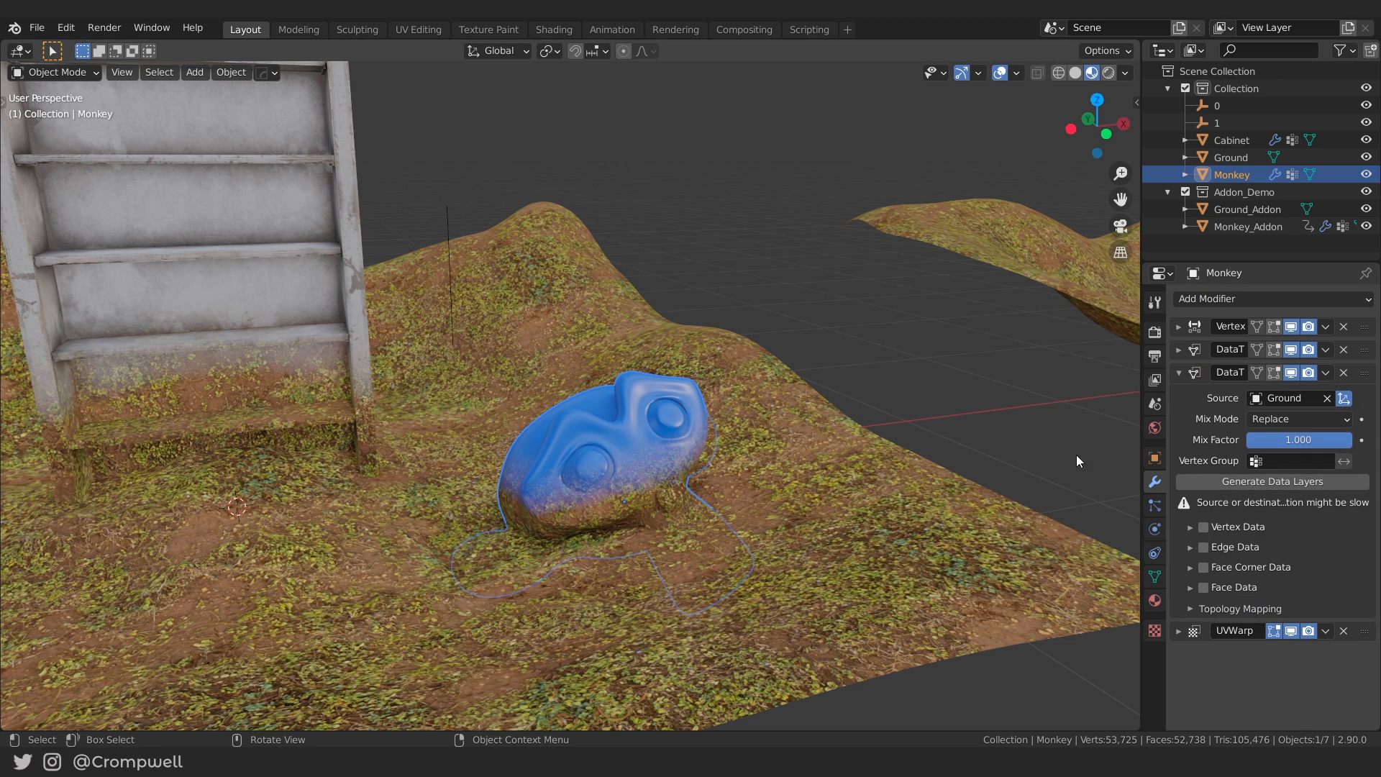
{"action": "left_click", "coordinate": [1289, 461]}
{"action": "left_click", "coordinate": [1259, 486]}
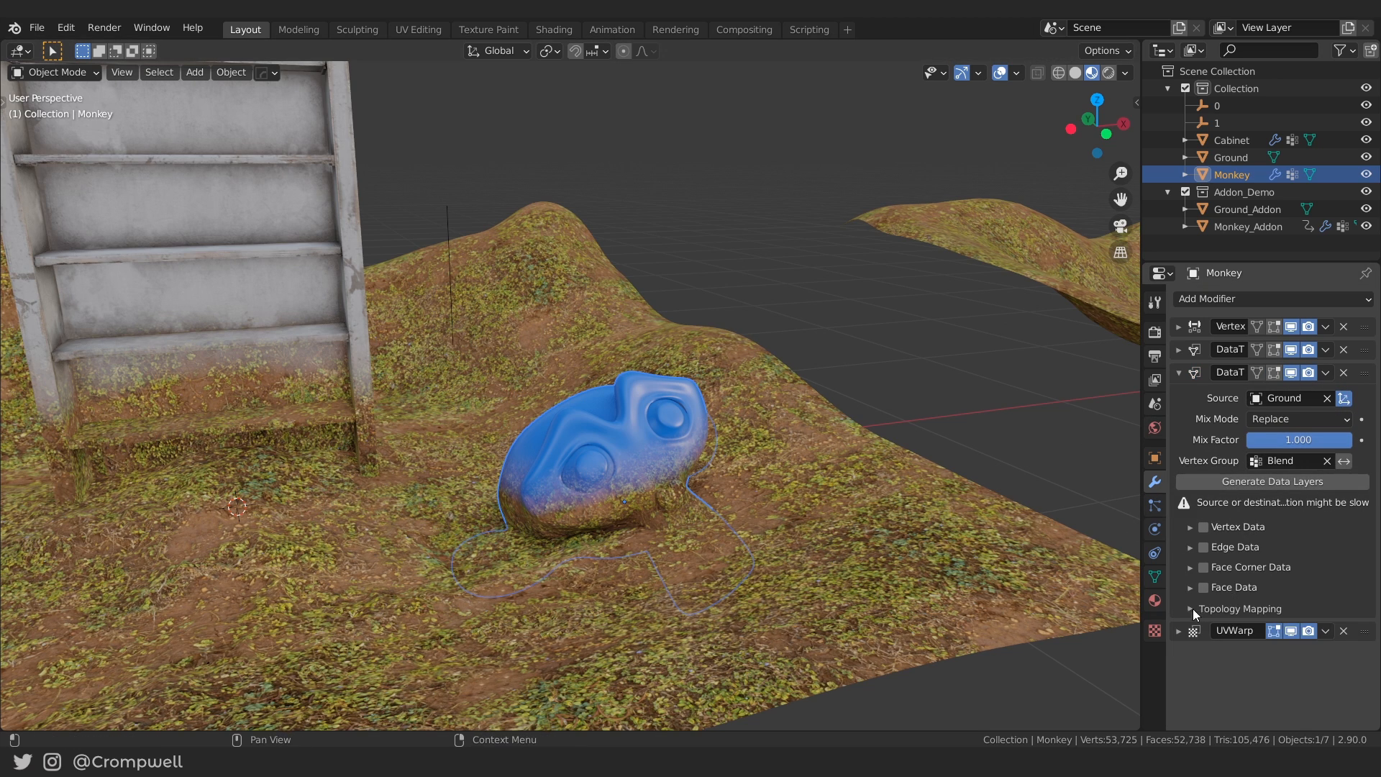
{"action": "left_click", "coordinate": [1190, 567]}
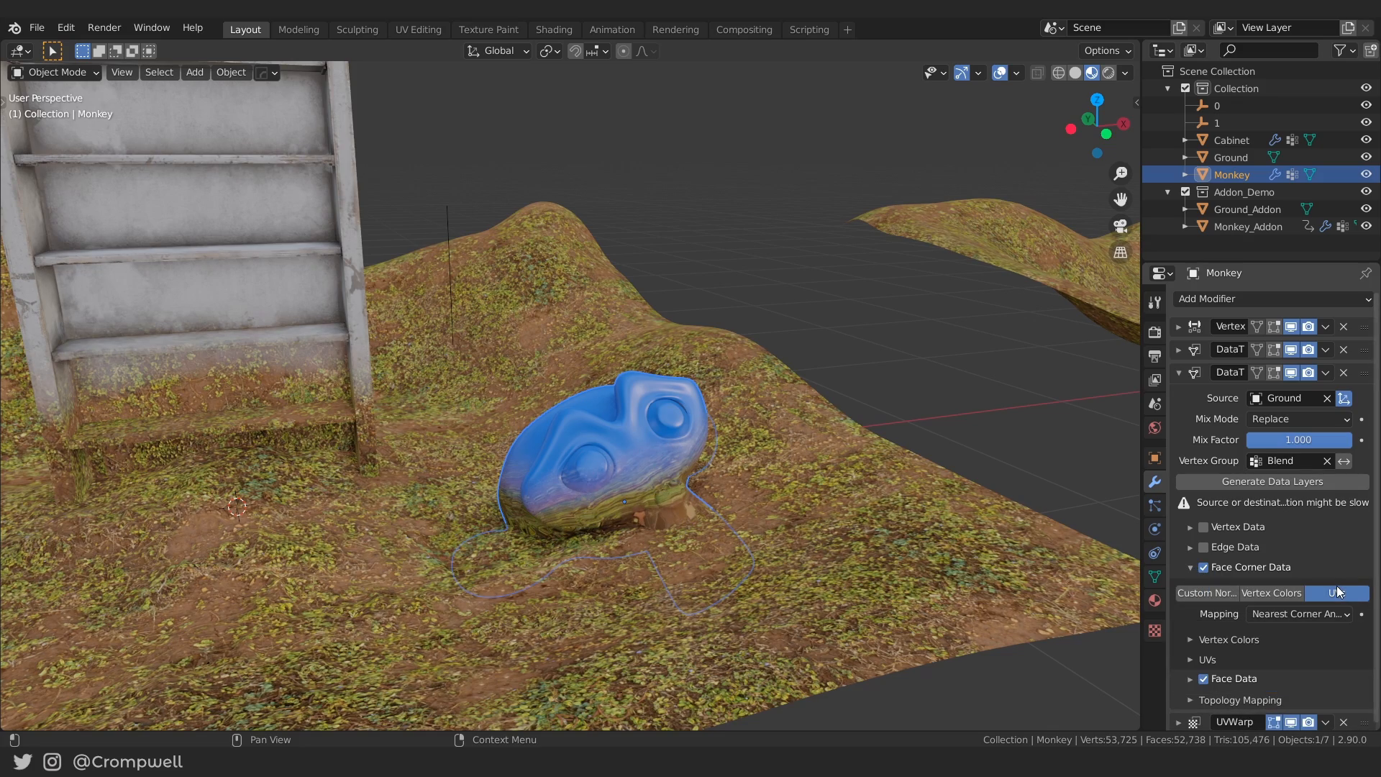
Select Monkey_Addon and collapse its four Blendit modifiers.
{"action": "middle_click_drag", "start_coordinate": [670, 550], "coordinate": [686, 518]}
{"action": "scroll", "coordinate": [687, 518], "scroll_direction": "down", "scroll_amount": 6}
{"action": "middle_click_drag", "start_coordinate": [1091, 353], "coordinate": [1031, 380]}
{"action": "left_click", "coordinate": [1105, 390]}
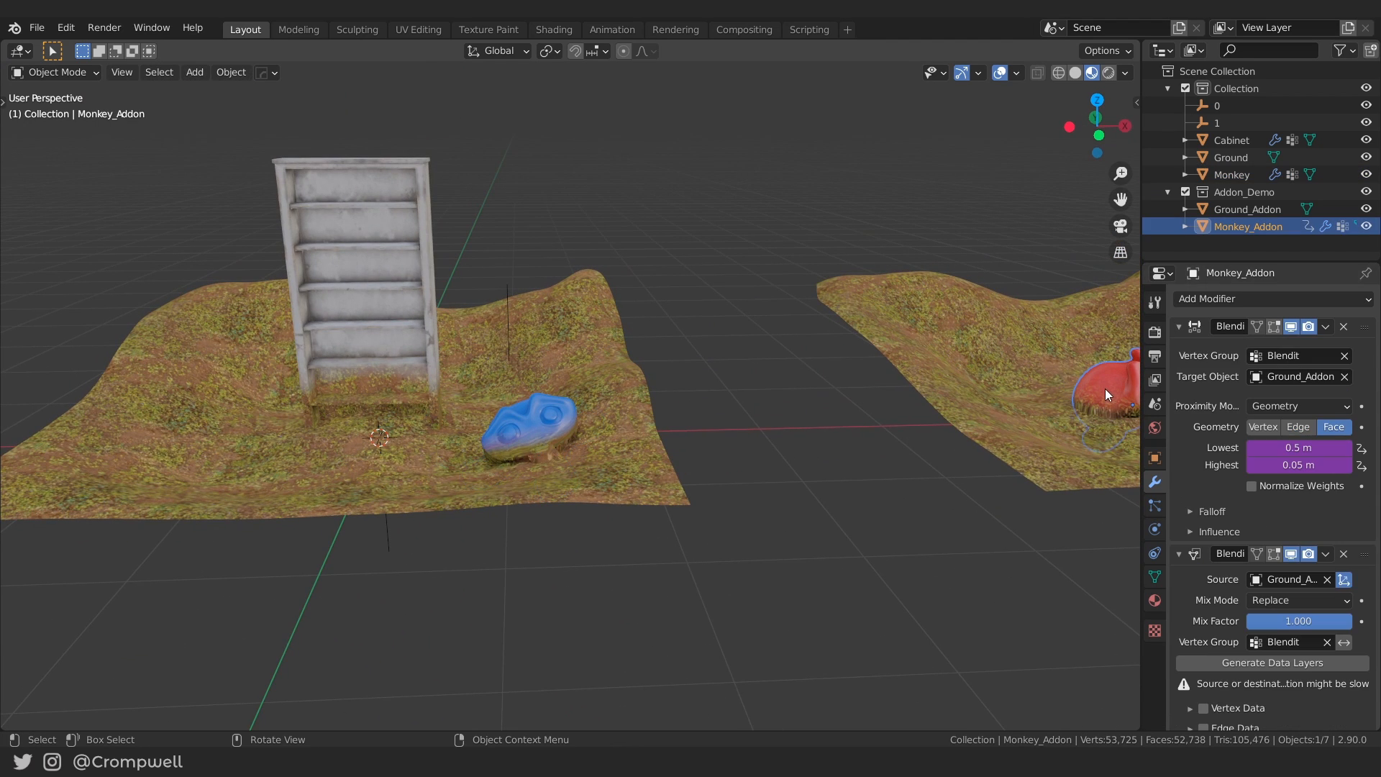
{"action": "left_click", "coordinate": [1175, 324]}
{"action": "left_click", "coordinate": [1171, 347]}
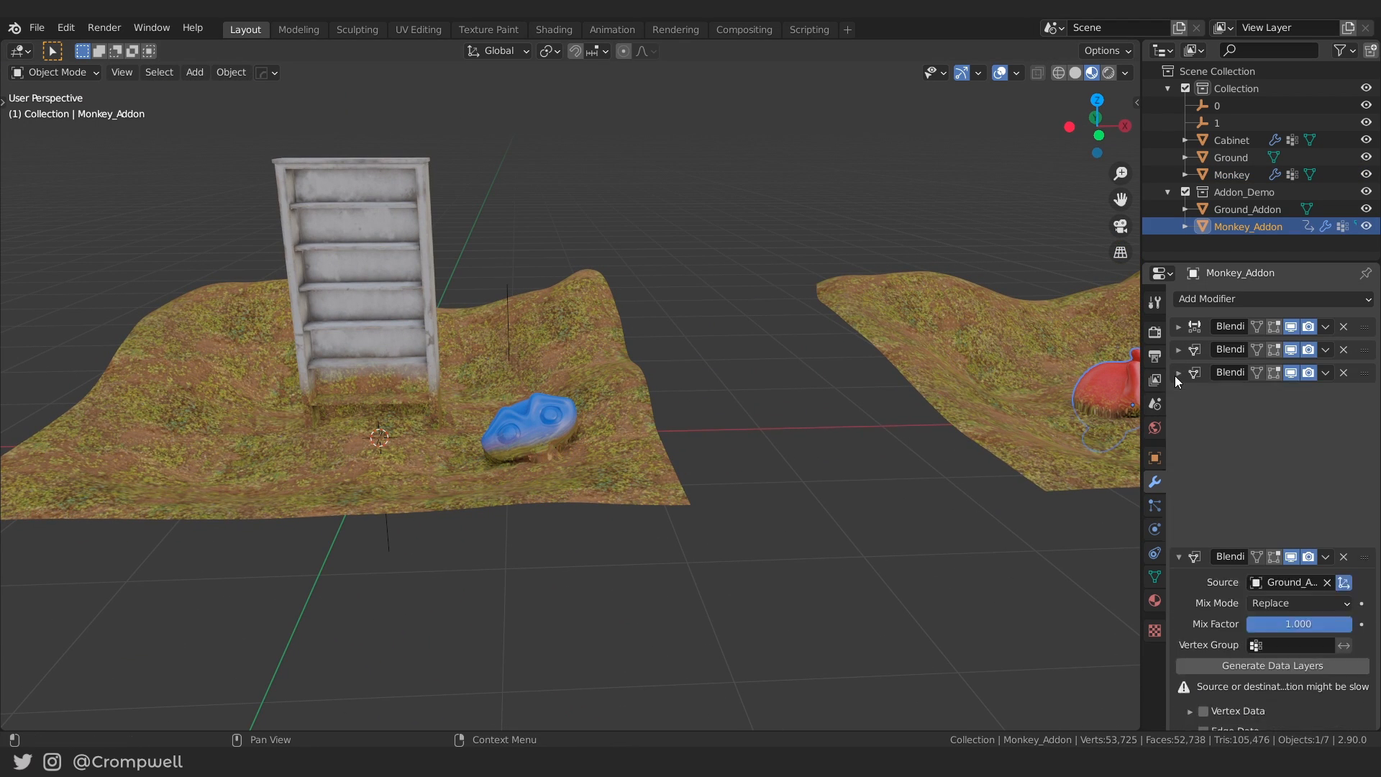
{"action": "left_click", "coordinate": [1175, 375]}
{"action": "left_click", "coordinate": [1175, 399]}
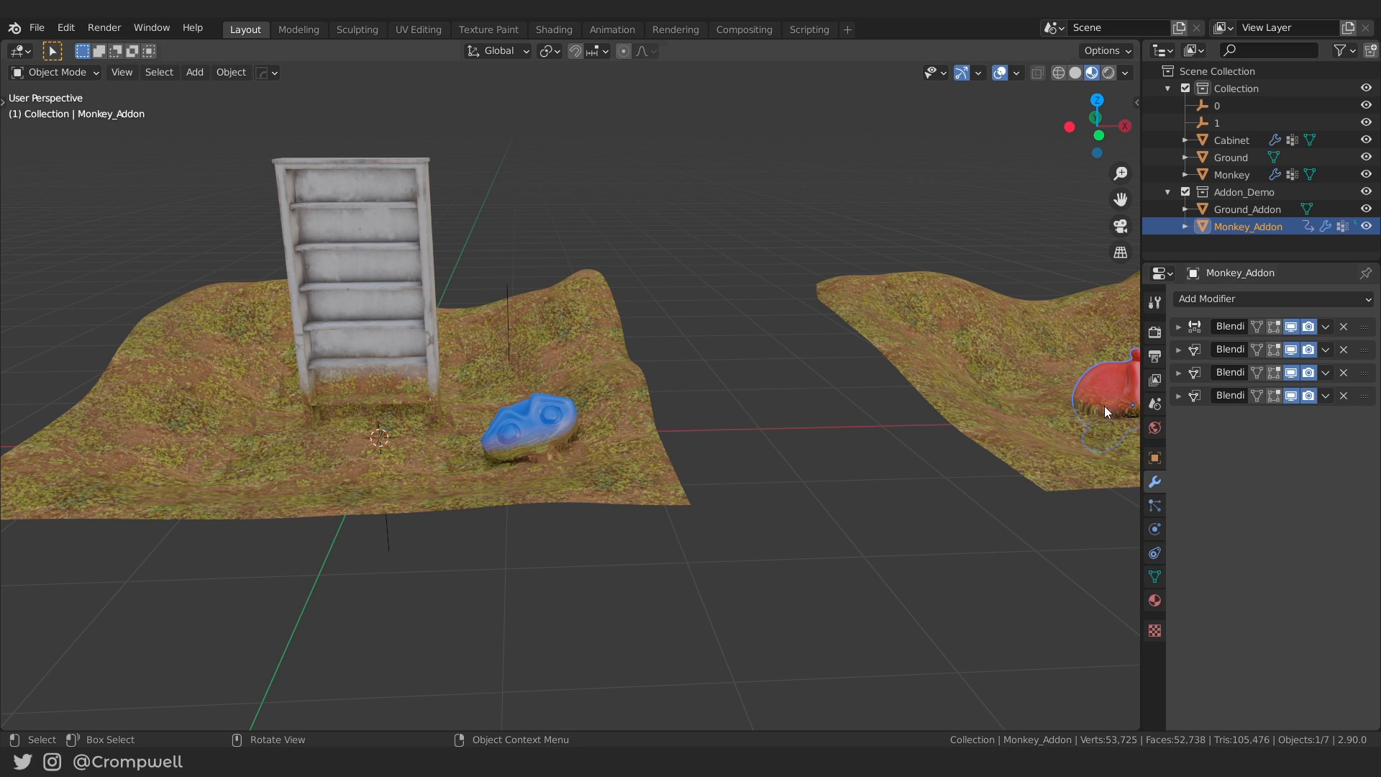
Compare the blue Monkey's blend with the red one, then remove Monkey's second Data Transfer modifier.
{"action": "middle_click_drag", "start_coordinate": [863, 403], "coordinate": [698, 399]}
{"action": "scroll", "coordinate": [739, 422], "scroll_direction": "up", "scroll_amount": 8}
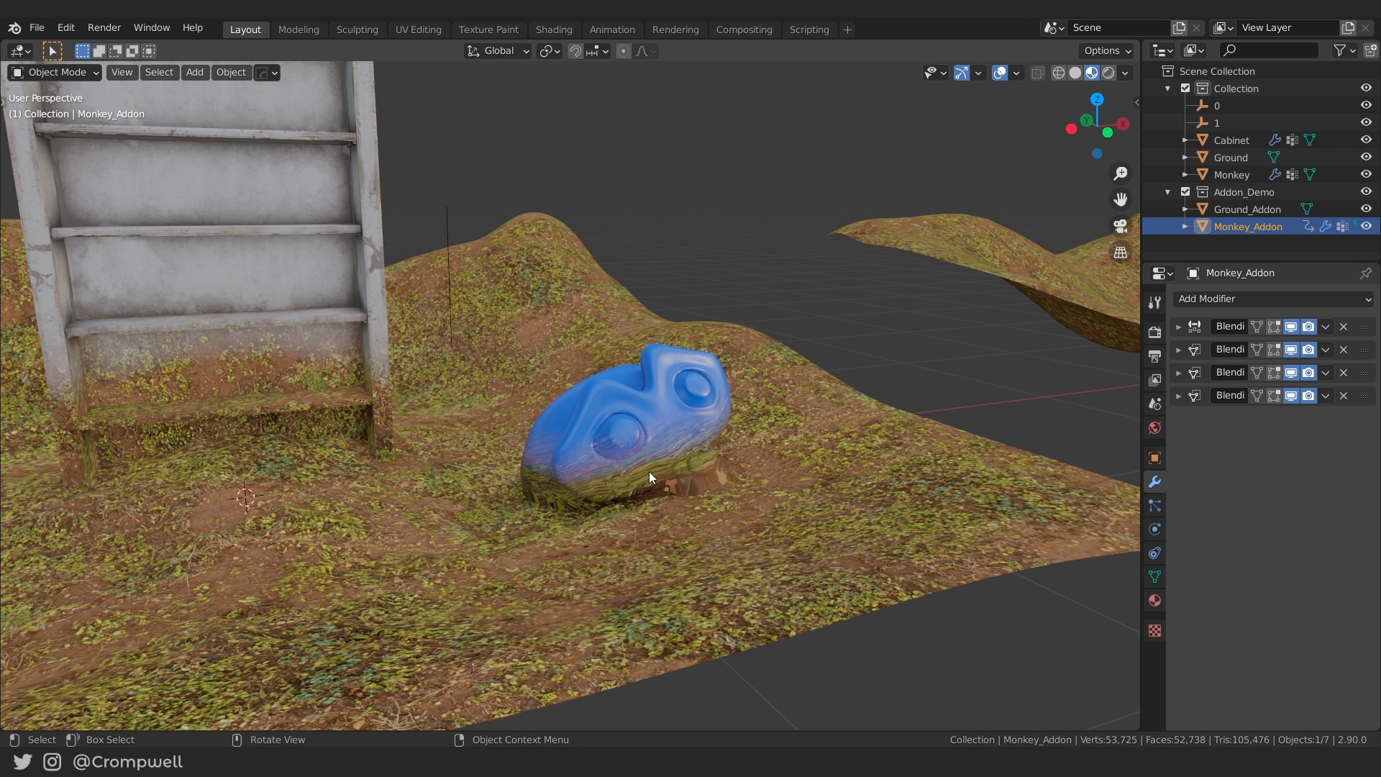
{"action": "scroll", "coordinate": [827, 463], "scroll_direction": "down", "scroll_amount": 5}
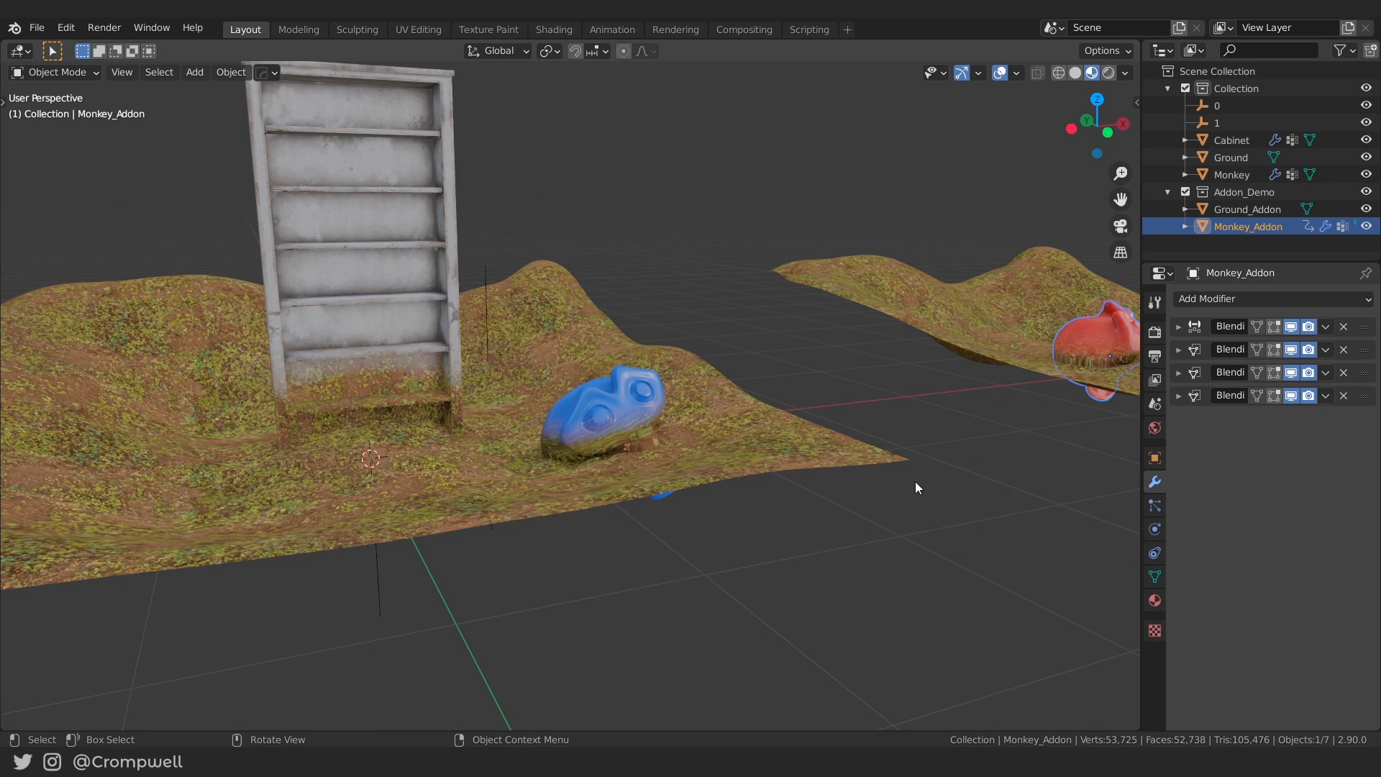
{"action": "scroll", "coordinate": [649, 416], "scroll_direction": "up", "scroll_amount": 3}
{"action": "left_click", "coordinate": [654, 426]}
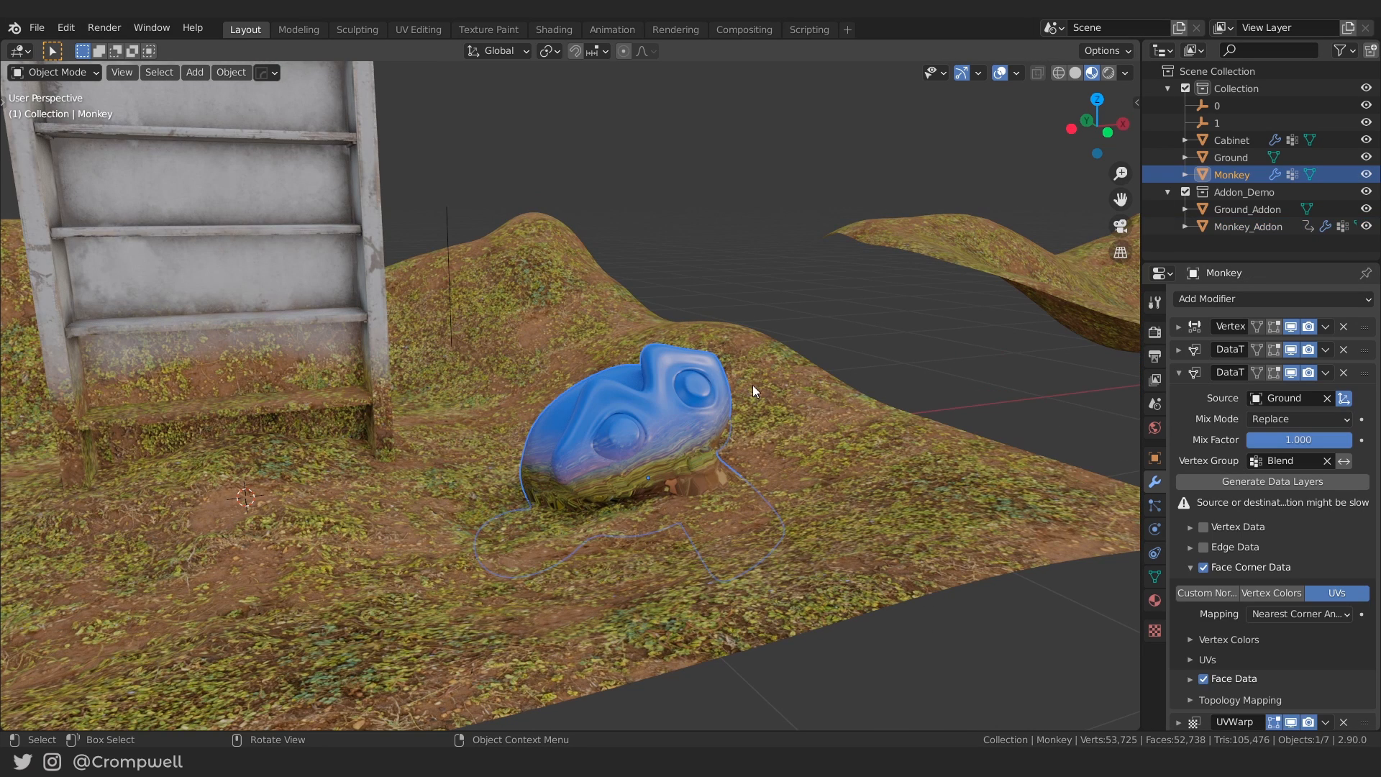
{"action": "left_click", "coordinate": [1345, 375]}
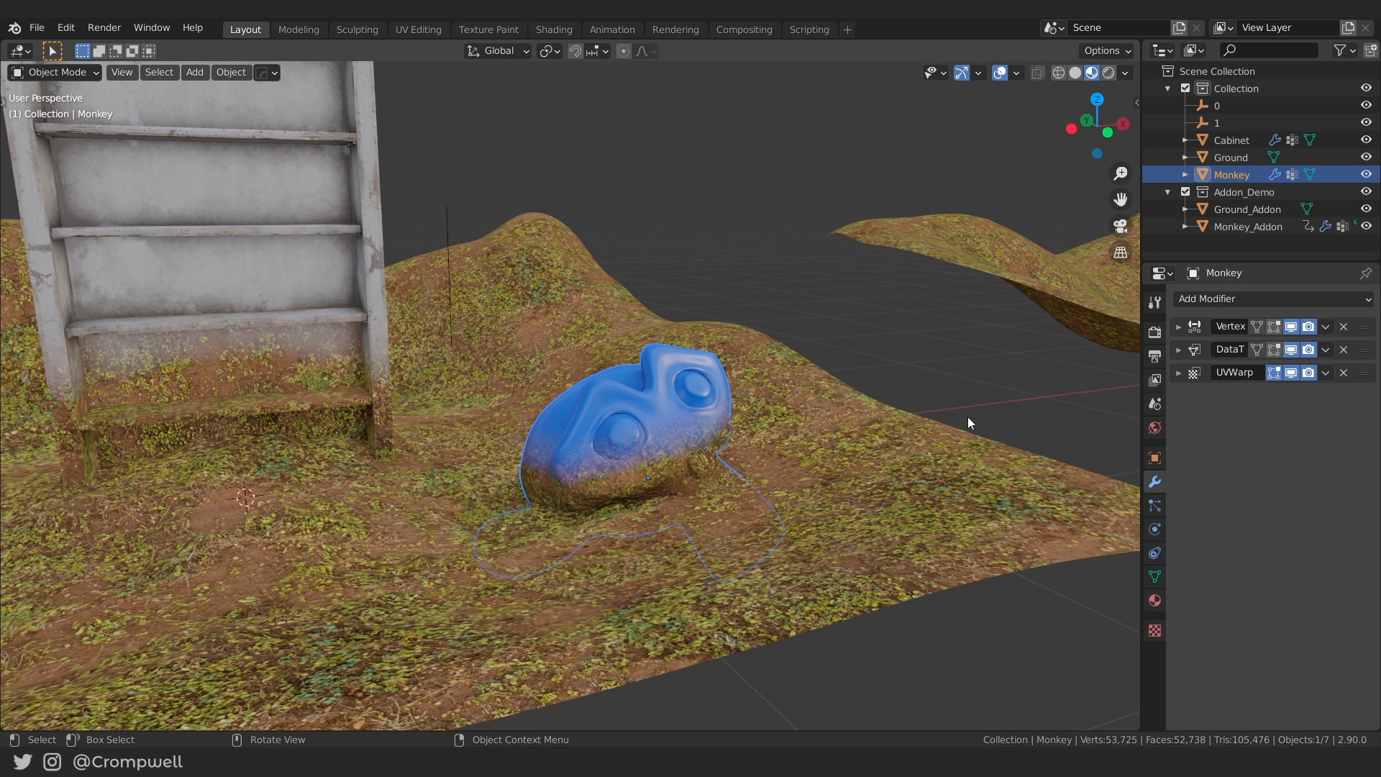
Deselect Monkey, then select Monkey_Addon and rotate it freely with trackball rotation.
{"action": "scroll", "coordinate": [708, 421], "scroll_direction": "down", "scroll_amount": 8}
{"action": "left_click", "coordinate": [733, 398]}
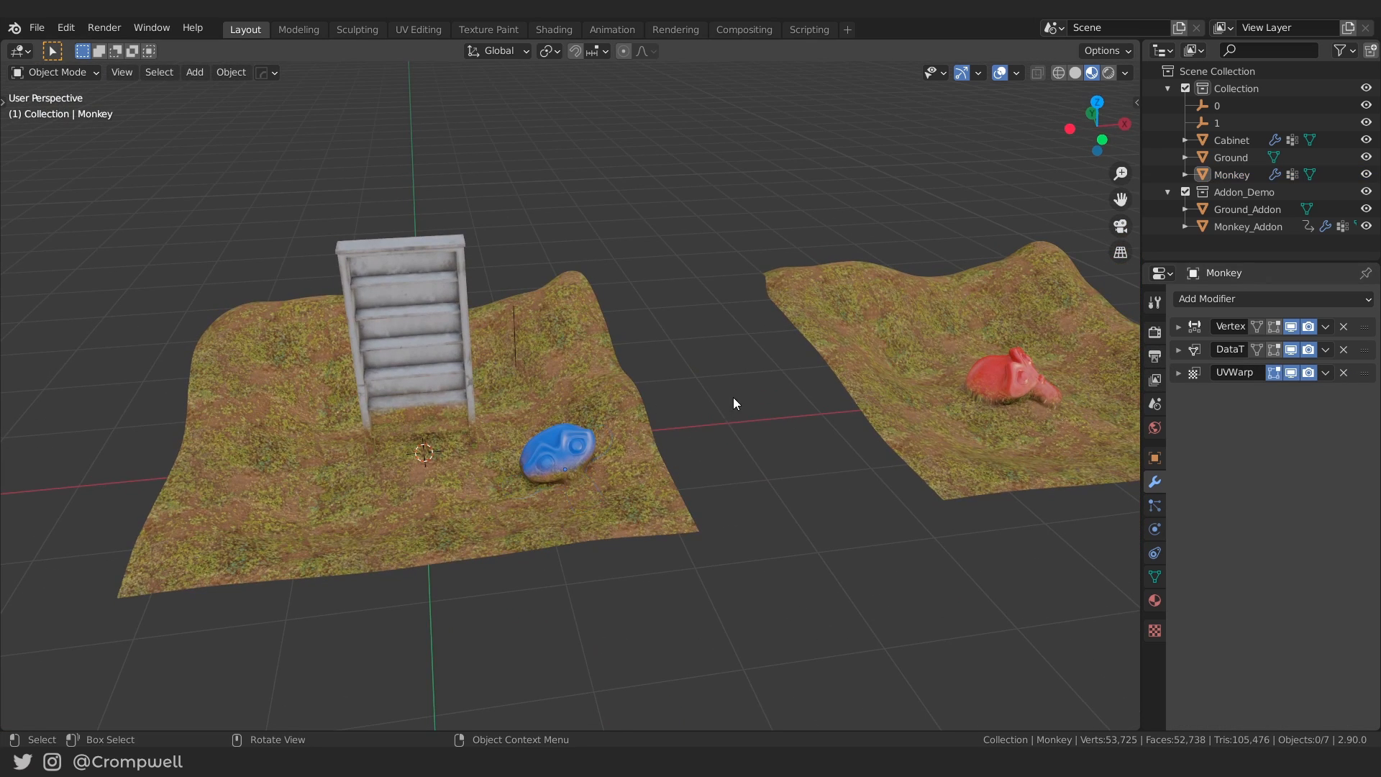
{"action": "middle_click_drag", "start_coordinate": [732, 397], "coordinate": [868, 423]}
{"action": "scroll", "coordinate": [868, 424], "scroll_direction": "up", "scroll_amount": 10}
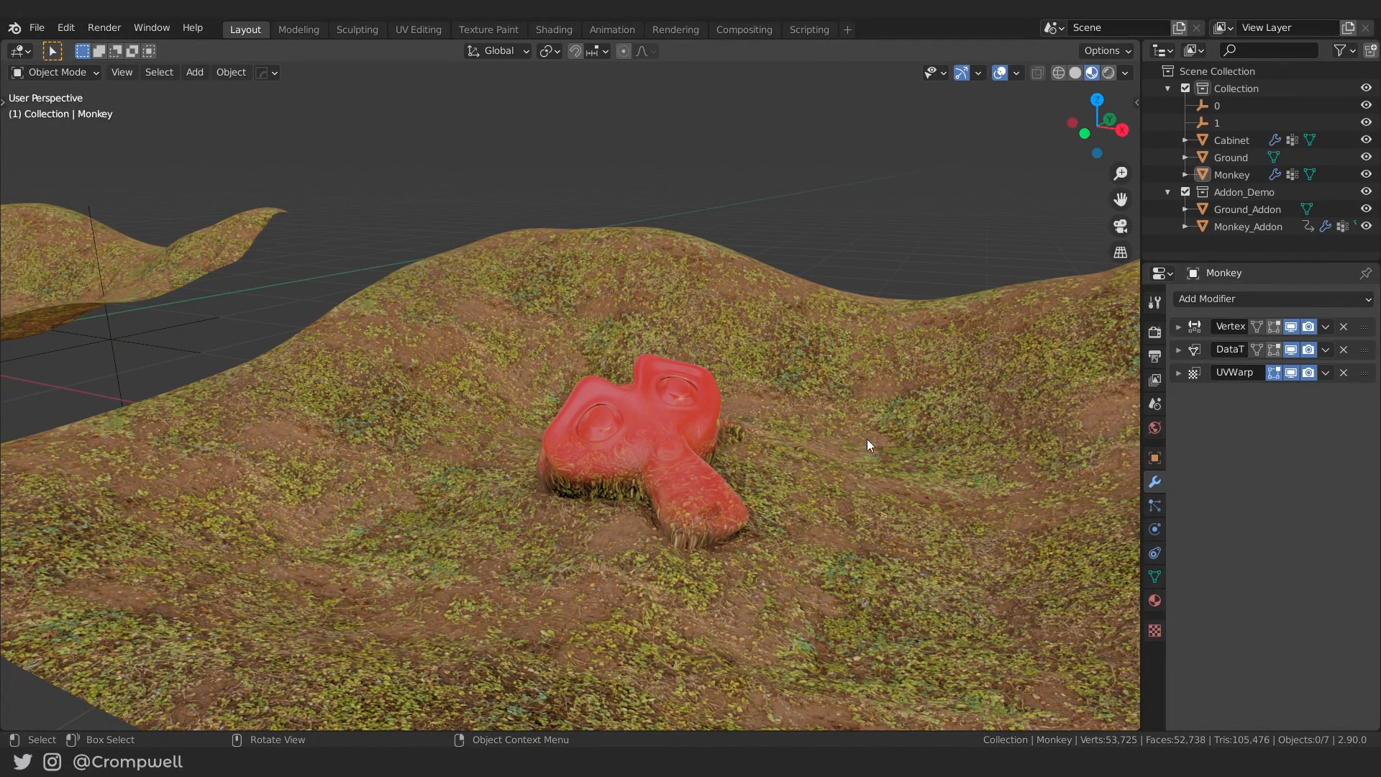
{"action": "left_click", "coordinate": [638, 409]}
{"action": "key", "text": "r"}
{"action": "key", "text": "r"}
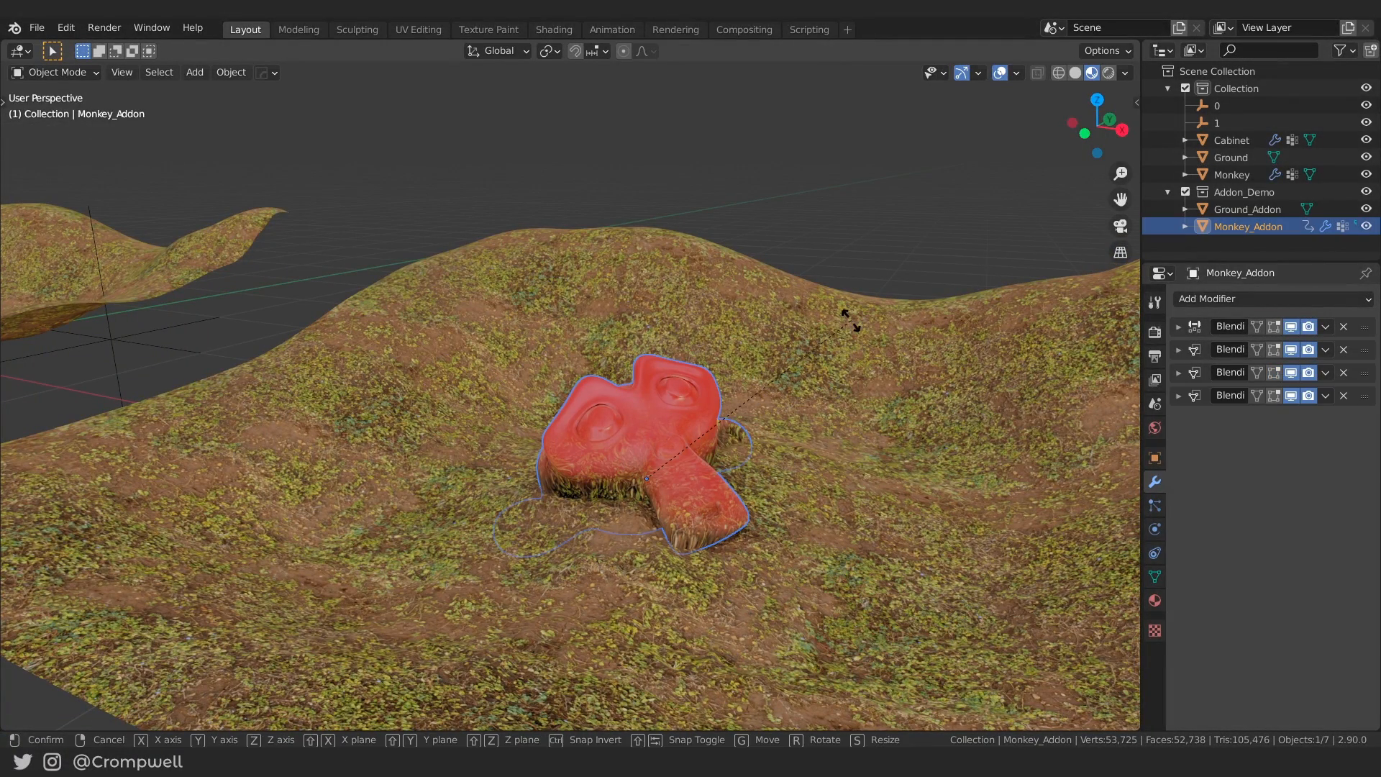
{"action": "left_click", "coordinate": [741, 400]}
Deselect Monkey_Addon, compare the manual and add-on blending across both grounds, and reselect Monkey_Addon.
{"action": "scroll", "coordinate": [740, 401], "scroll_direction": "down", "scroll_amount": 5}
{"action": "middle_click_drag", "start_coordinate": [740, 400], "coordinate": [588, 489]}
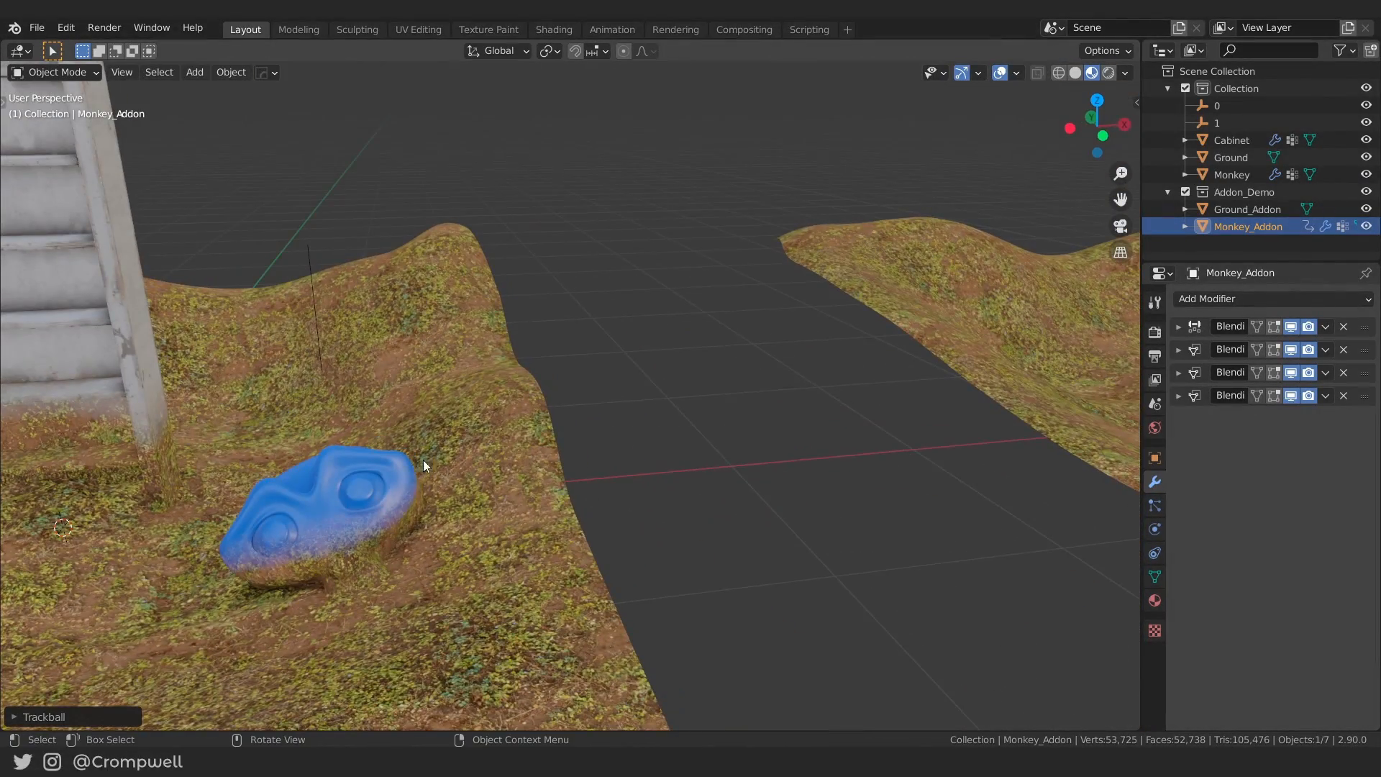
{"action": "middle_click_drag", "start_coordinate": [424, 460], "coordinate": [504, 457]}
{"action": "middle_click_drag", "start_coordinate": [914, 489], "coordinate": [844, 449]}
{"action": "left_click", "coordinate": [905, 485]}
{"action": "scroll", "coordinate": [934, 454], "scroll_direction": "down", "scroll_amount": 6}
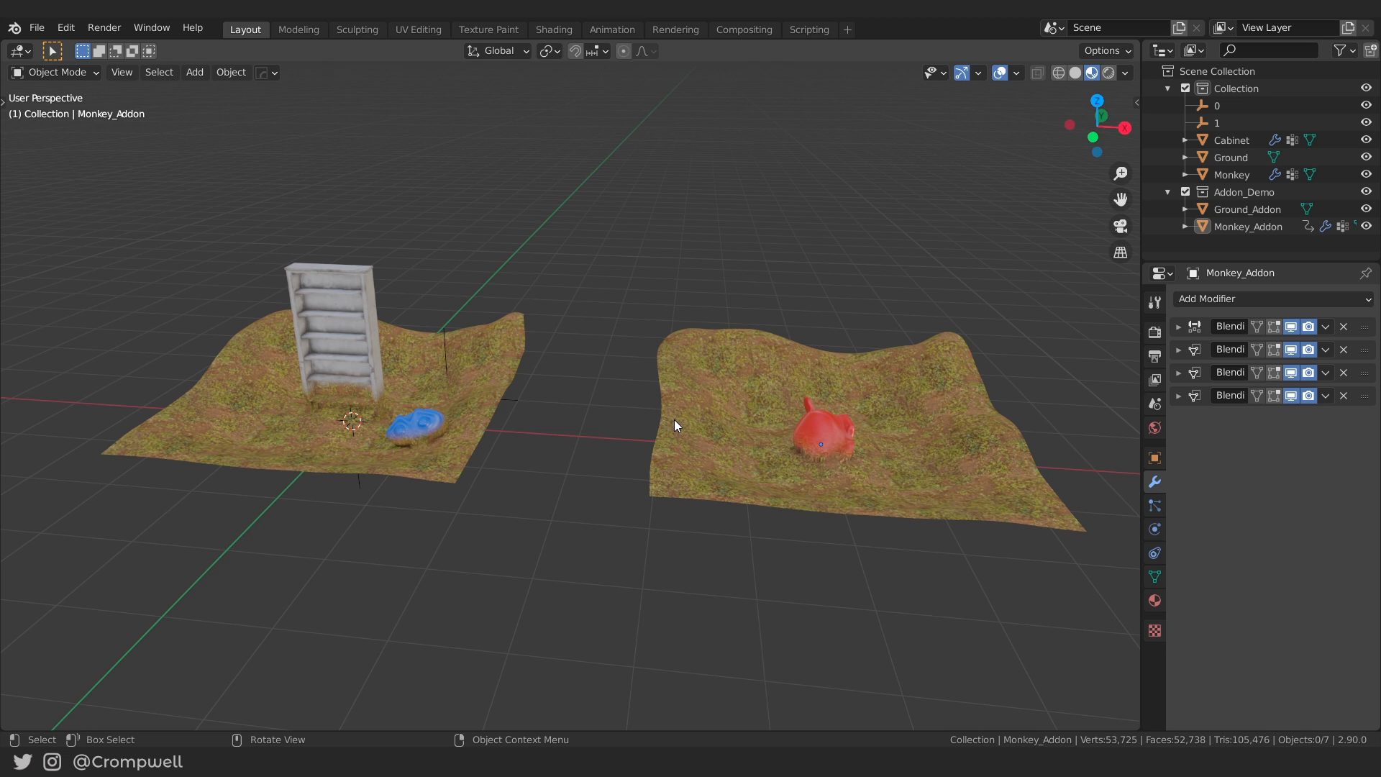
{"action": "scroll", "coordinate": [515, 383], "scroll_direction": "up", "scroll_amount": 5}
{"action": "middle_click_drag", "start_coordinate": [722, 376], "coordinate": [542, 383]}
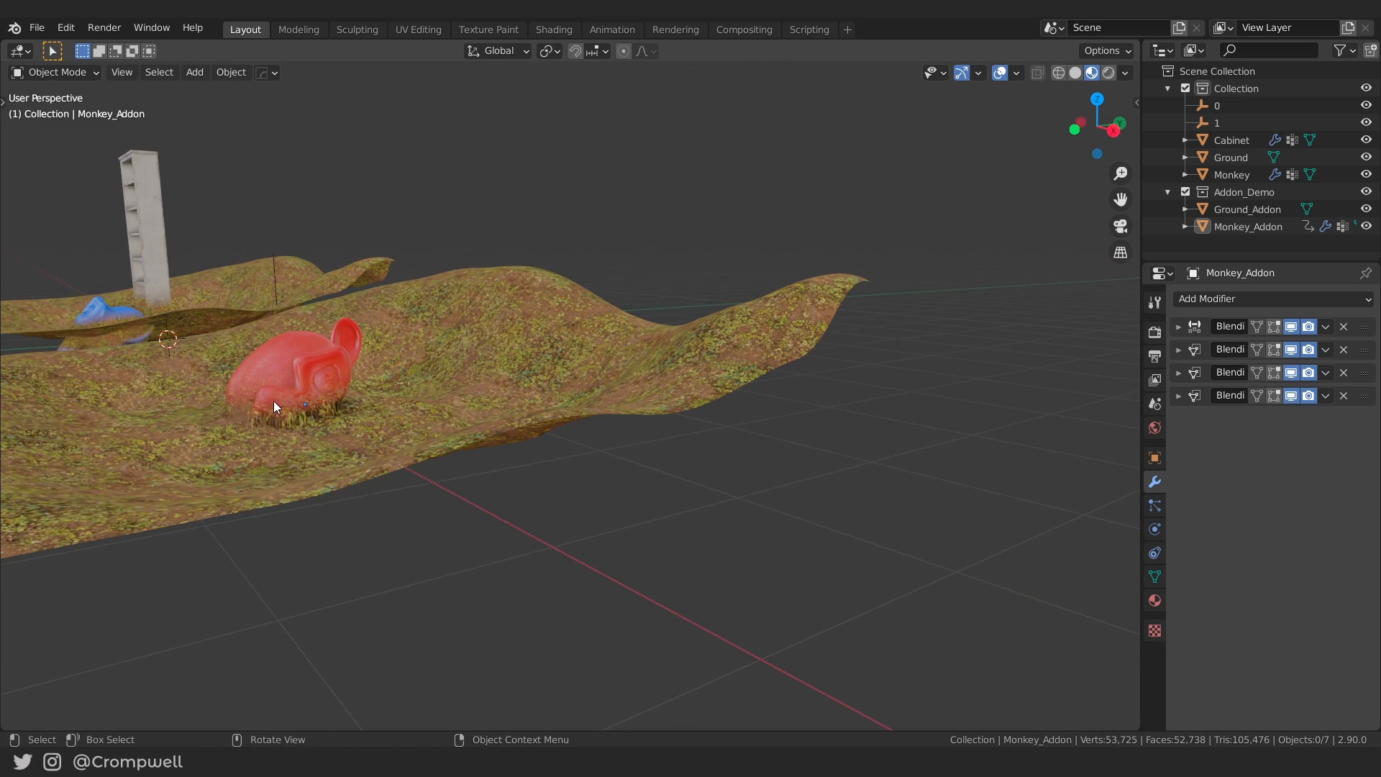
{"action": "middle_click_drag", "start_coordinate": [273, 401], "coordinate": [768, 414]}
{"action": "left_click", "coordinate": [709, 411]}
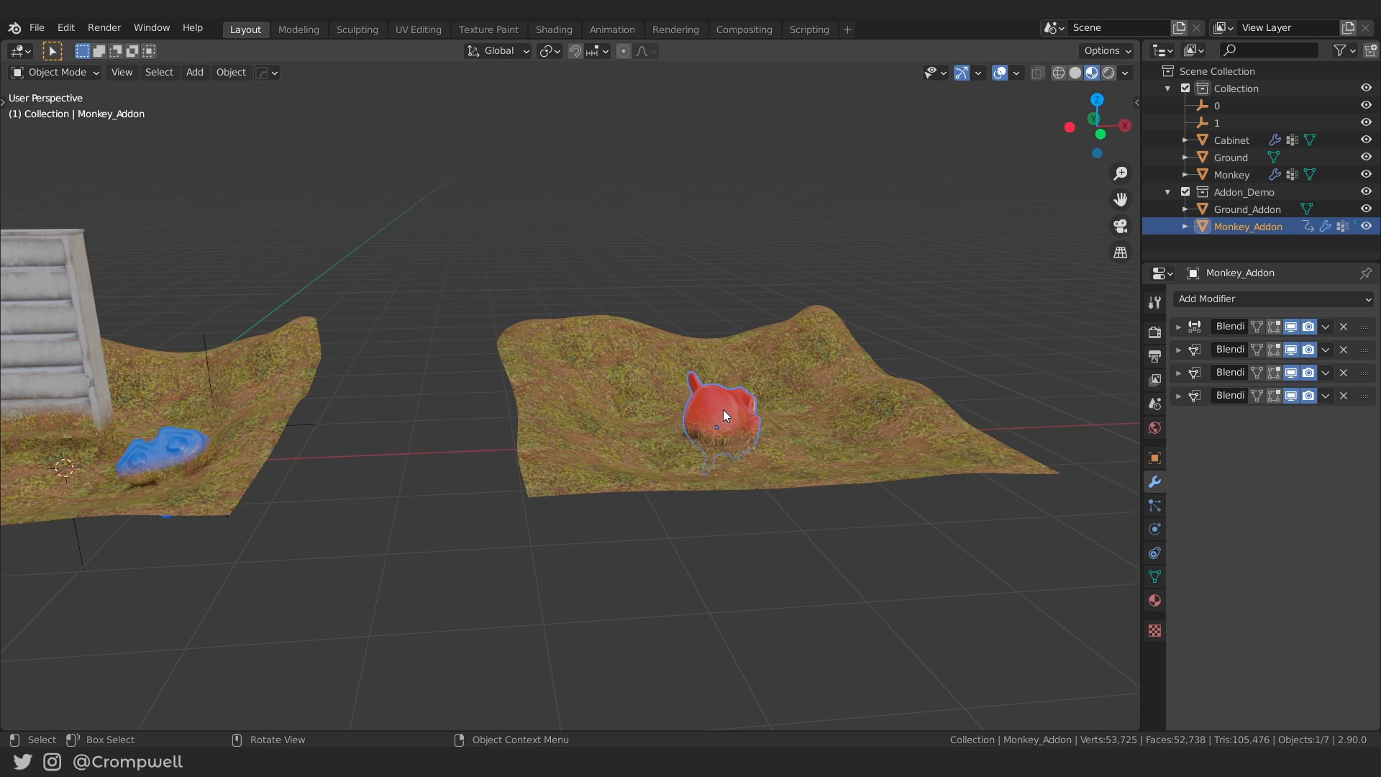
Compare the modifier stacks of Monkey and Monkey_Addon, then select the empty standing on the manual ground.
{"action": "middle_click_drag", "start_coordinate": [656, 405], "coordinate": [688, 394]}
{"action": "left_click", "coordinate": [774, 421]}
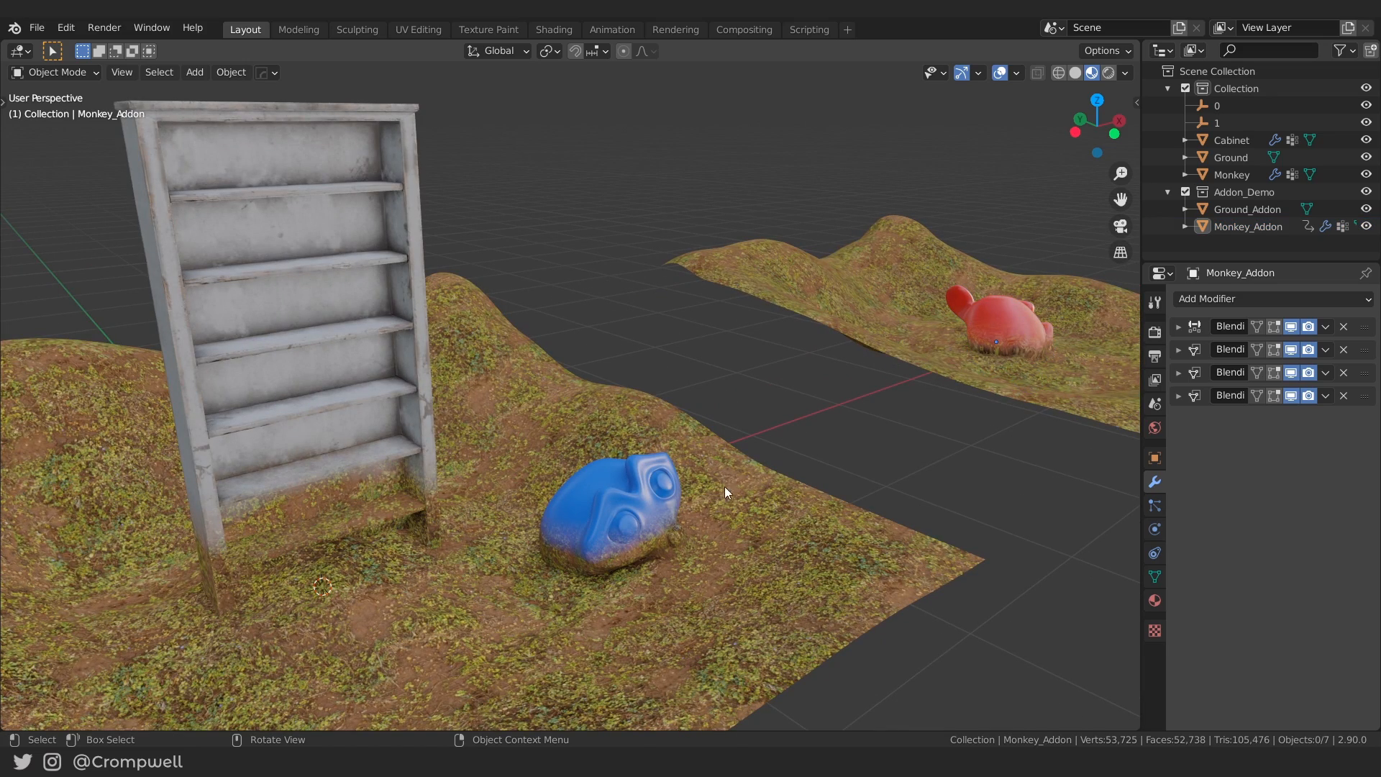
{"action": "left_click", "coordinate": [655, 515]}
{"action": "middle_click_drag", "start_coordinate": [655, 515], "coordinate": [336, 439]}
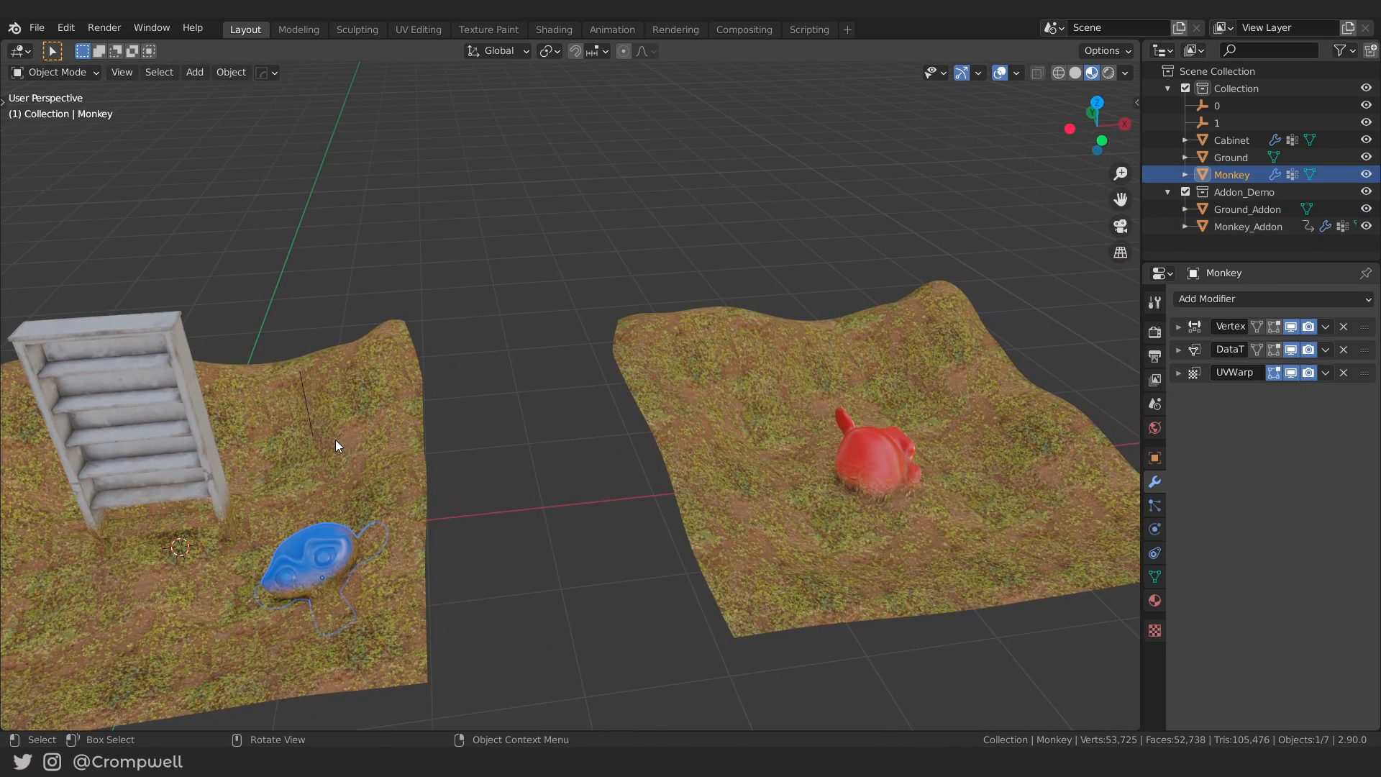
{"action": "left_click", "coordinate": [841, 467]}
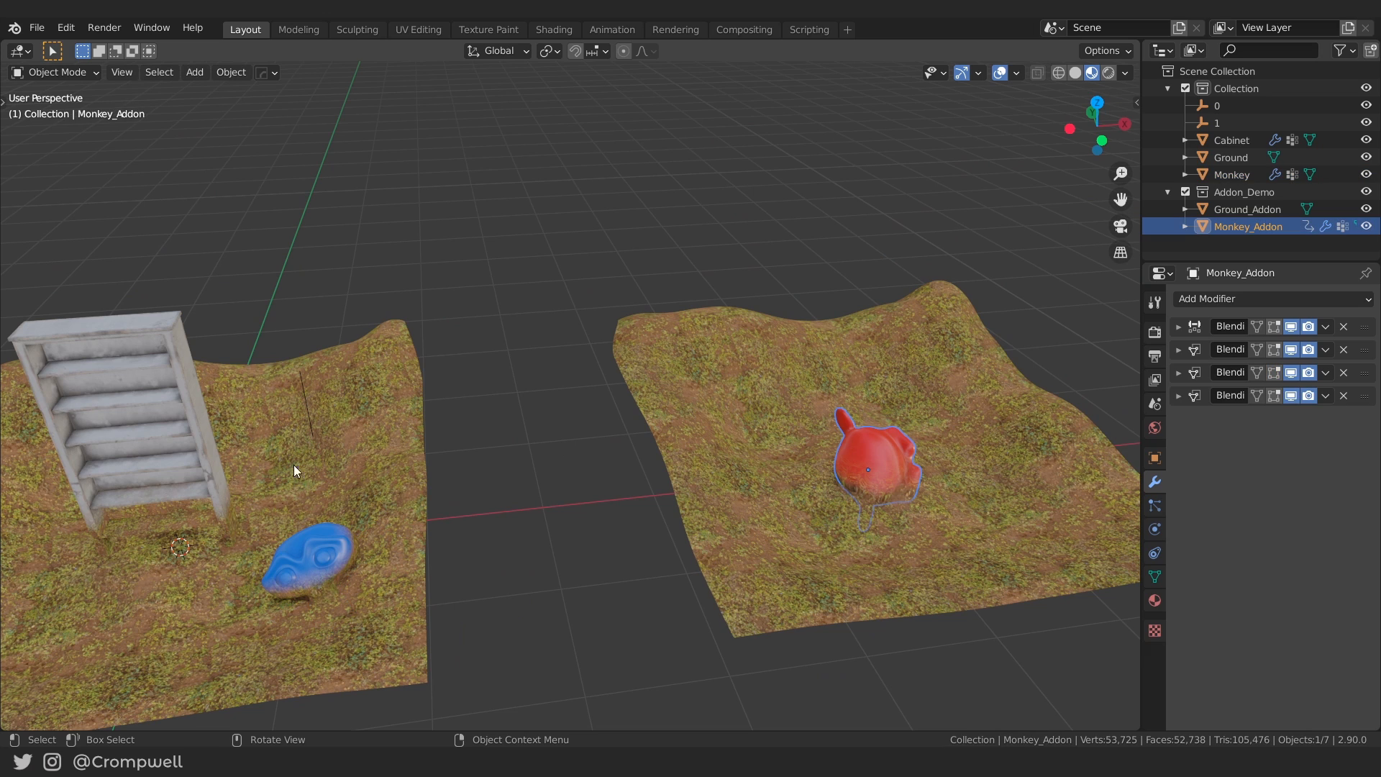
{"action": "mouse_move", "coordinate": [316, 393]}
{"action": "left_mouse_down"}
{"action": "mouse_move", "coordinate": [293, 387]}
{"action": "mouse_move", "coordinate": [329, 391]}
{"action": "left_mouse_up"}
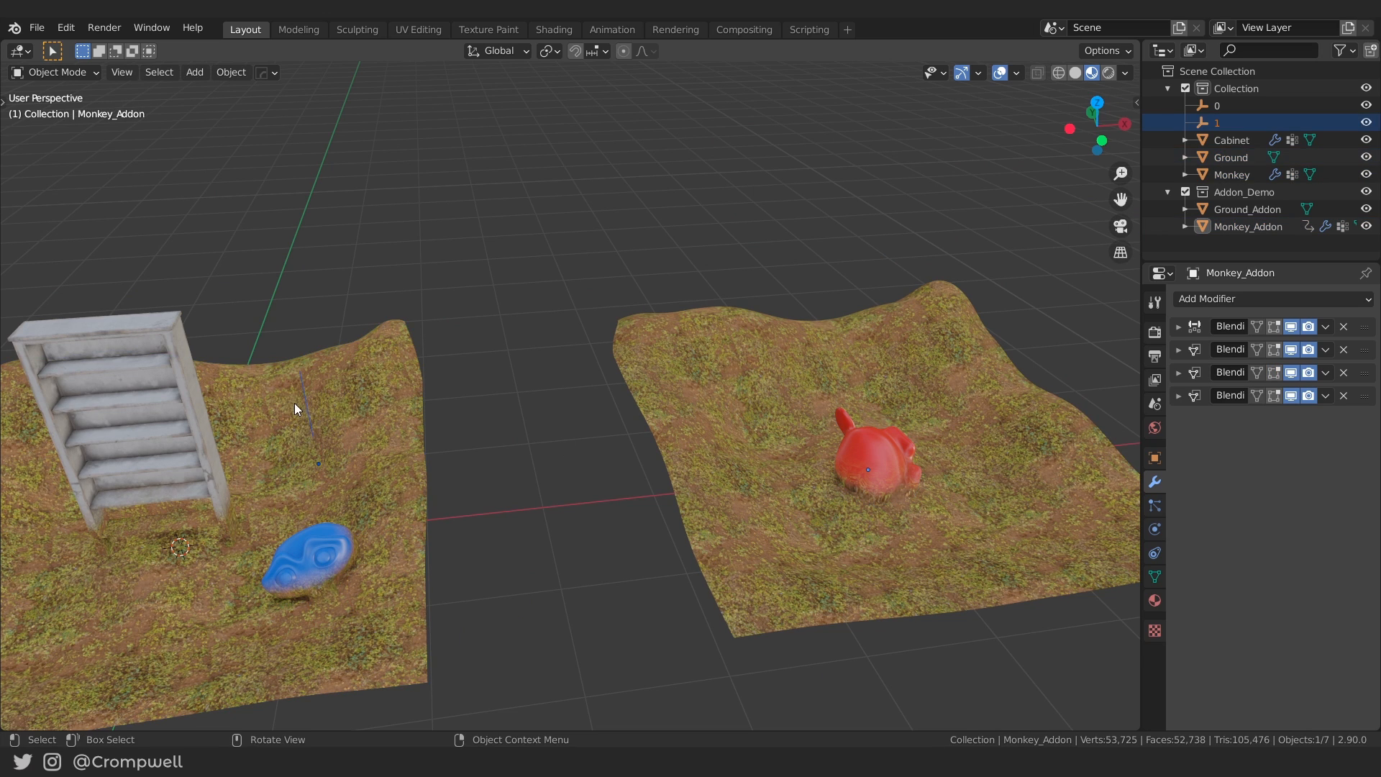
Show the Blendit settings for Monkey_Addon and set its blend distance to 0.69 m and individual scale to 1.13.
{"action": "key", "text": "n"}
{"action": "left_click", "coordinate": [911, 446]}
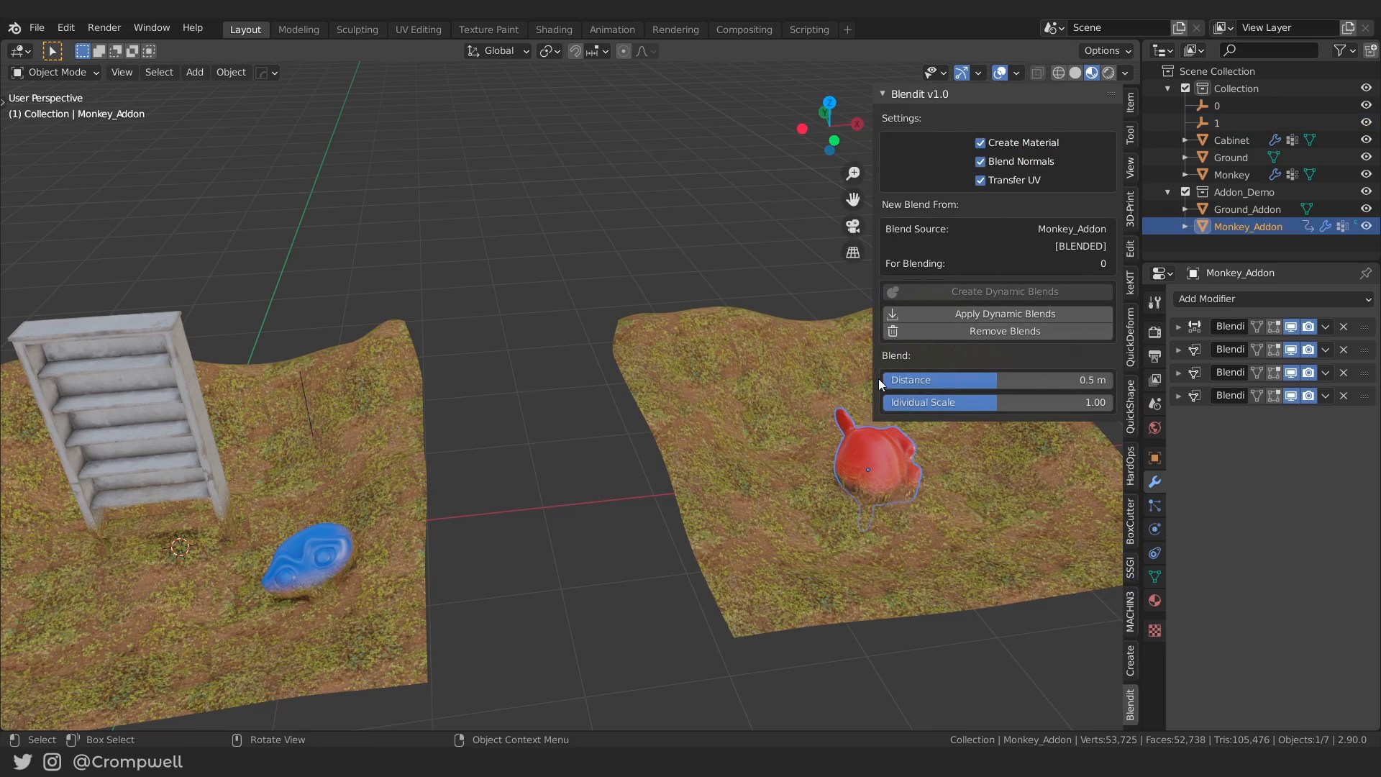
{"action": "middle_click_drag", "start_coordinate": [914, 427], "coordinate": [626, 455], "text": "shift"}
{"action": "scroll", "coordinate": [733, 488], "scroll_direction": "up", "scroll_amount": 5}
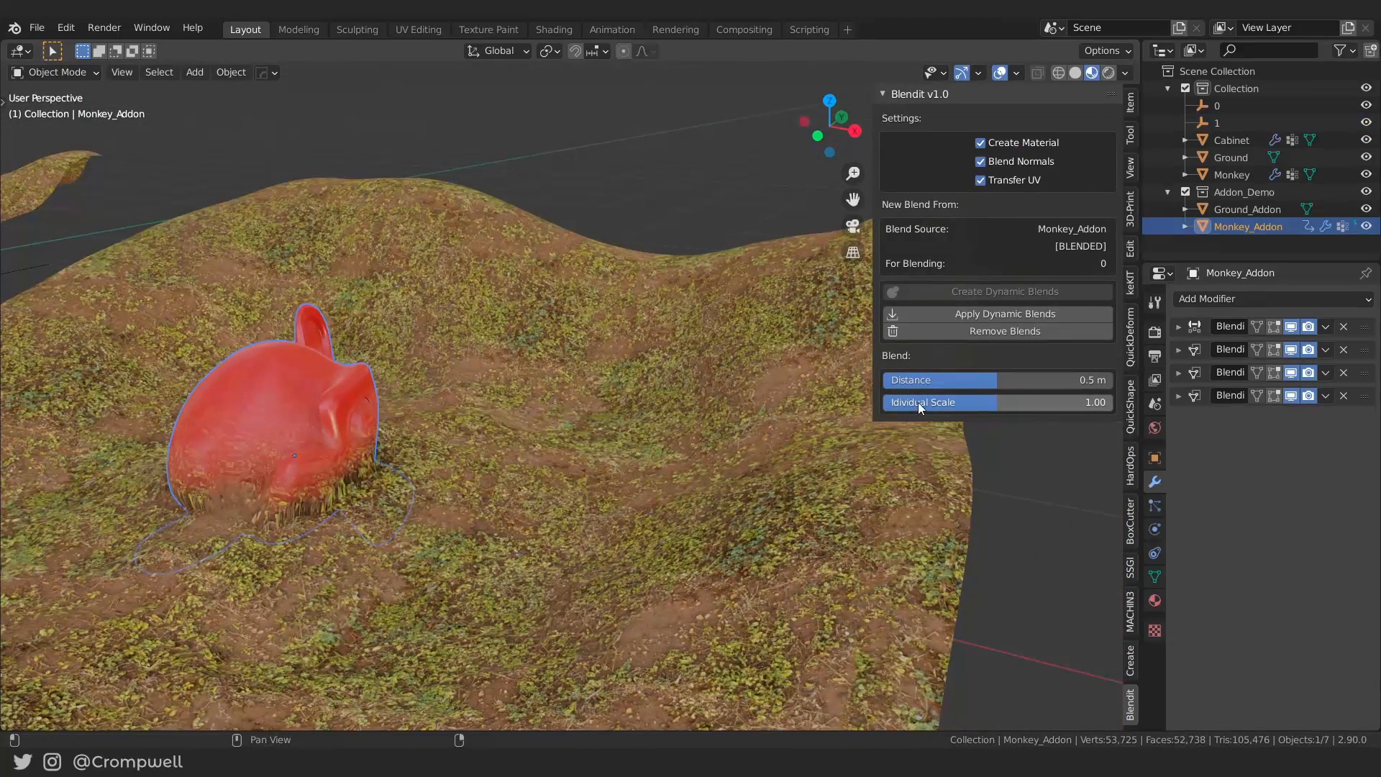
{"action": "key", "text": "alt+a"}
{"action": "left_click", "coordinate": [1249, 227]}
{"action": "mouse_move", "coordinate": [1001, 380]}
{"action": "left_mouse_down"}
{"action": "mouse_move", "coordinate": [1075, 380]}
{"action": "mouse_move", "coordinate": [889, 380]}
{"action": "mouse_move", "coordinate": [1113, 380]}
{"action": "mouse_move", "coordinate": [896, 404]}
{"action": "mouse_move", "coordinate": [1013, 404]}
{"action": "left_mouse_up"}
{"action": "scroll", "coordinate": [557, 400], "scroll_direction": "down", "scroll_amount": 5}
{"action": "middle_click_drag", "start_coordinate": [532, 403], "coordinate": [605, 424]}
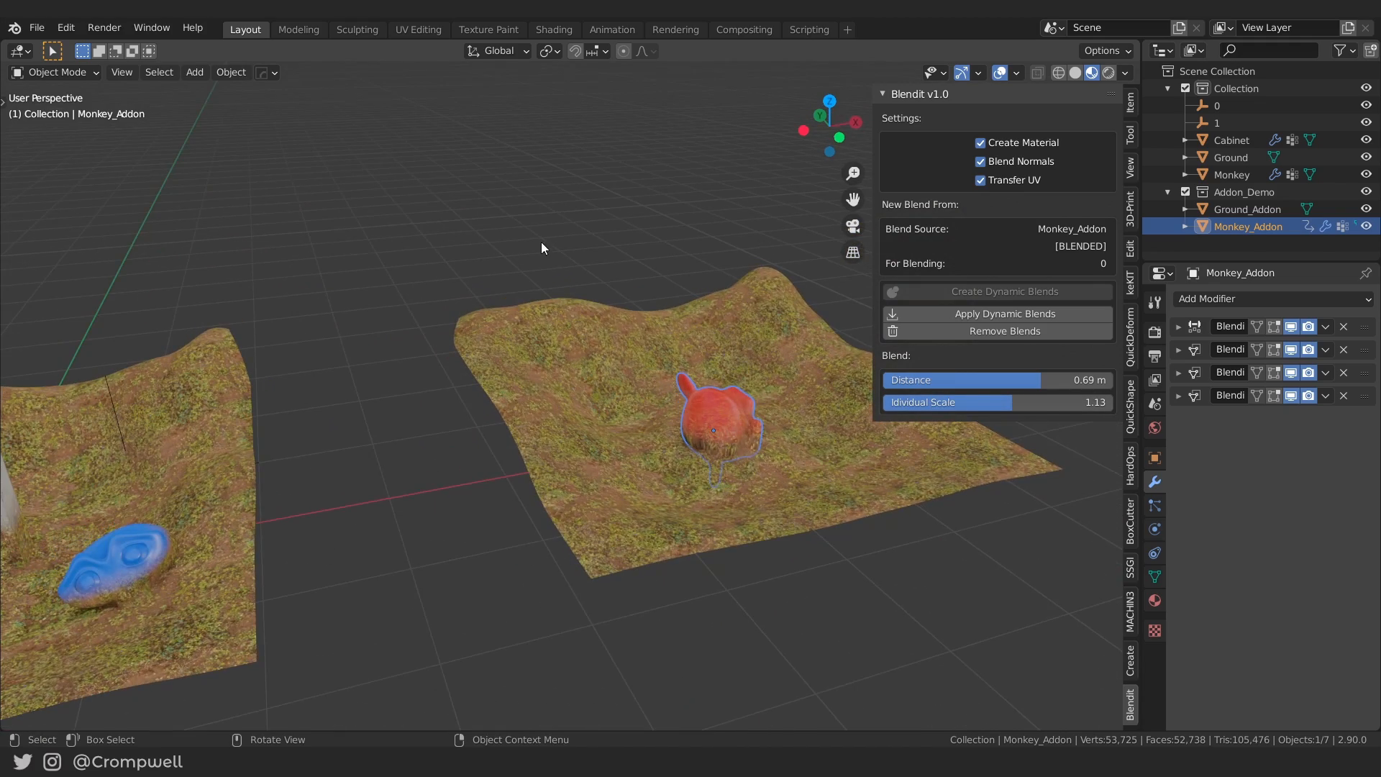
Deselect Monkey_Addon and compare the blended objects on both grounds.
{"action": "left_click", "coordinate": [542, 242]}
{"action": "scroll", "coordinate": [560, 294], "scroll_direction": "down", "scroll_amount": 3}
{"action": "scroll", "coordinate": [611, 344], "scroll_direction": "up", "scroll_amount": 1}
{"action": "middle_click_drag", "start_coordinate": [560, 294], "coordinate": [530, 380], "text": "shift"}
{"action": "scroll", "coordinate": [584, 343], "scroll_direction": "up", "scroll_amount": 1}
{"action": "scroll", "coordinate": [584, 343], "scroll_direction": "up", "scroll_amount": 1}
{"action": "scroll", "coordinate": [587, 349], "scroll_direction": "down", "scroll_amount": 2}
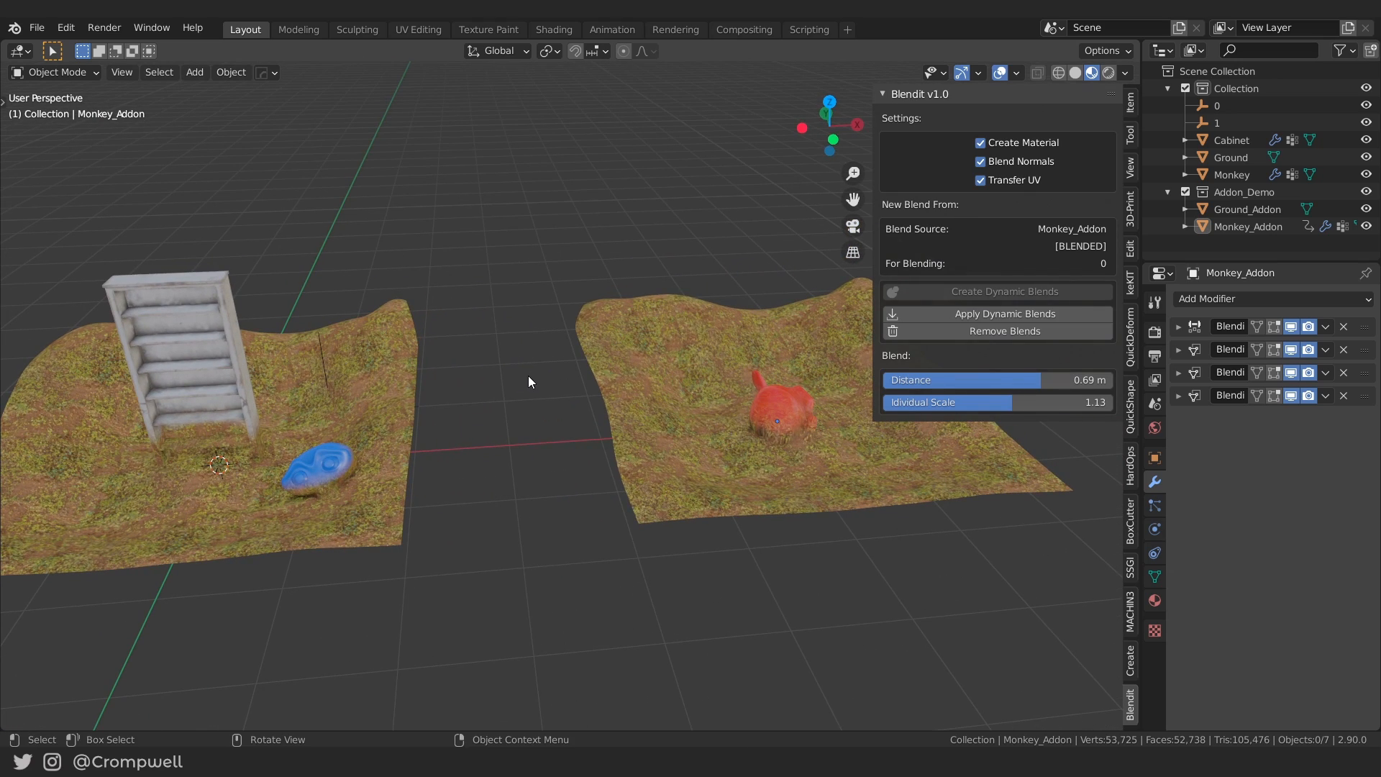
Select the blue Monkey and move it horizontally across the ground to the cabinet's front leg.
{"action": "left_click", "coordinate": [328, 480]}
{"action": "scroll", "coordinate": [461, 439], "scroll_direction": "up", "scroll_amount": 4}
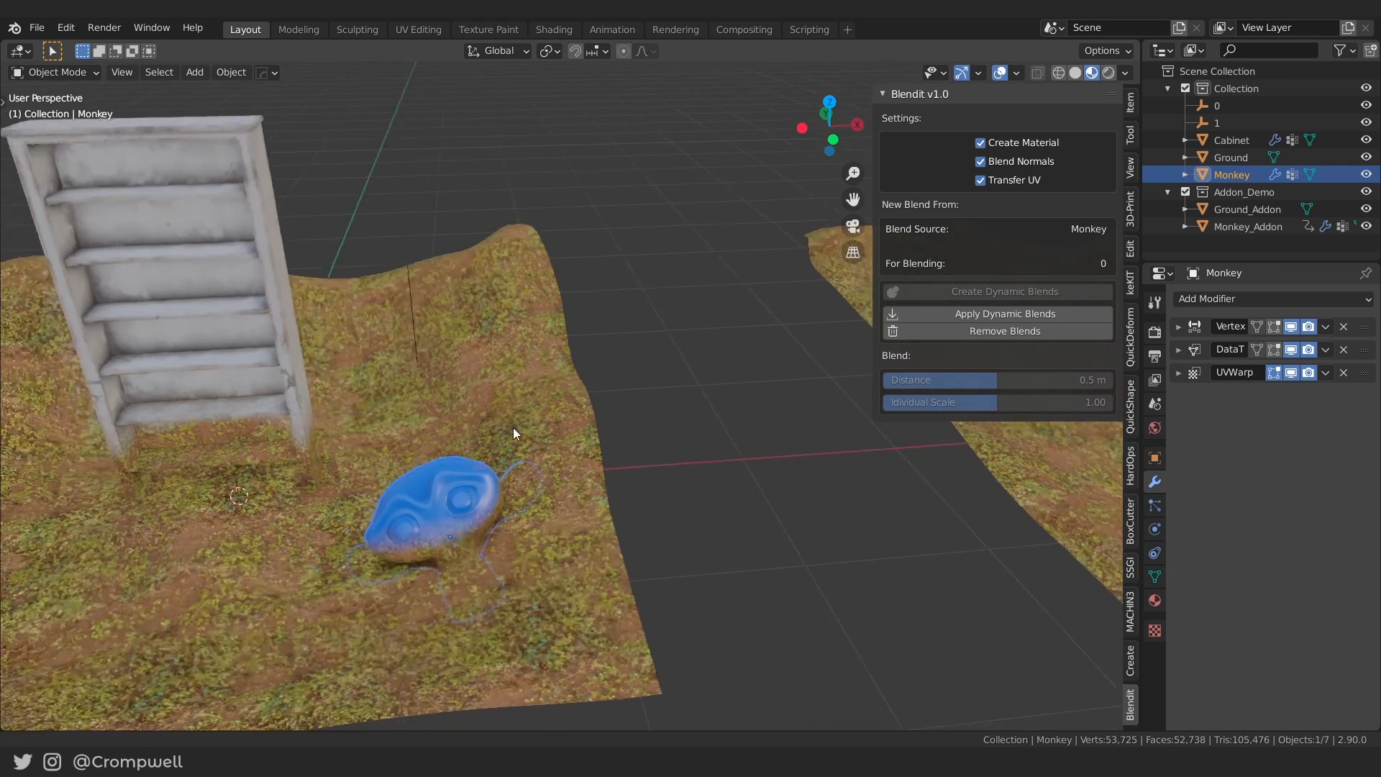
{"action": "middle_click_drag", "start_coordinate": [513, 427], "coordinate": [573, 425]}
{"action": "key", "text": "g"}
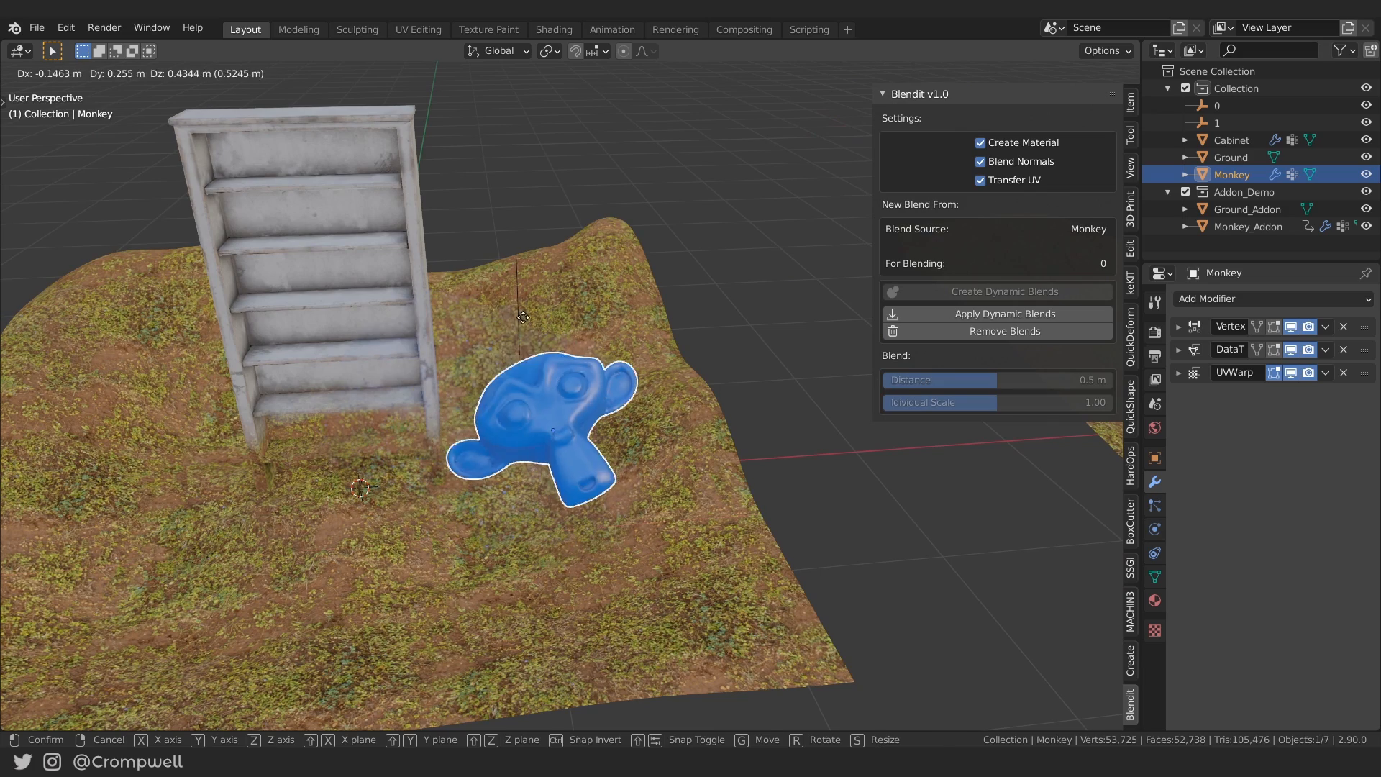
{"action": "key", "text": "shift+z"}
{"action": "left_click", "coordinate": [531, 413]}
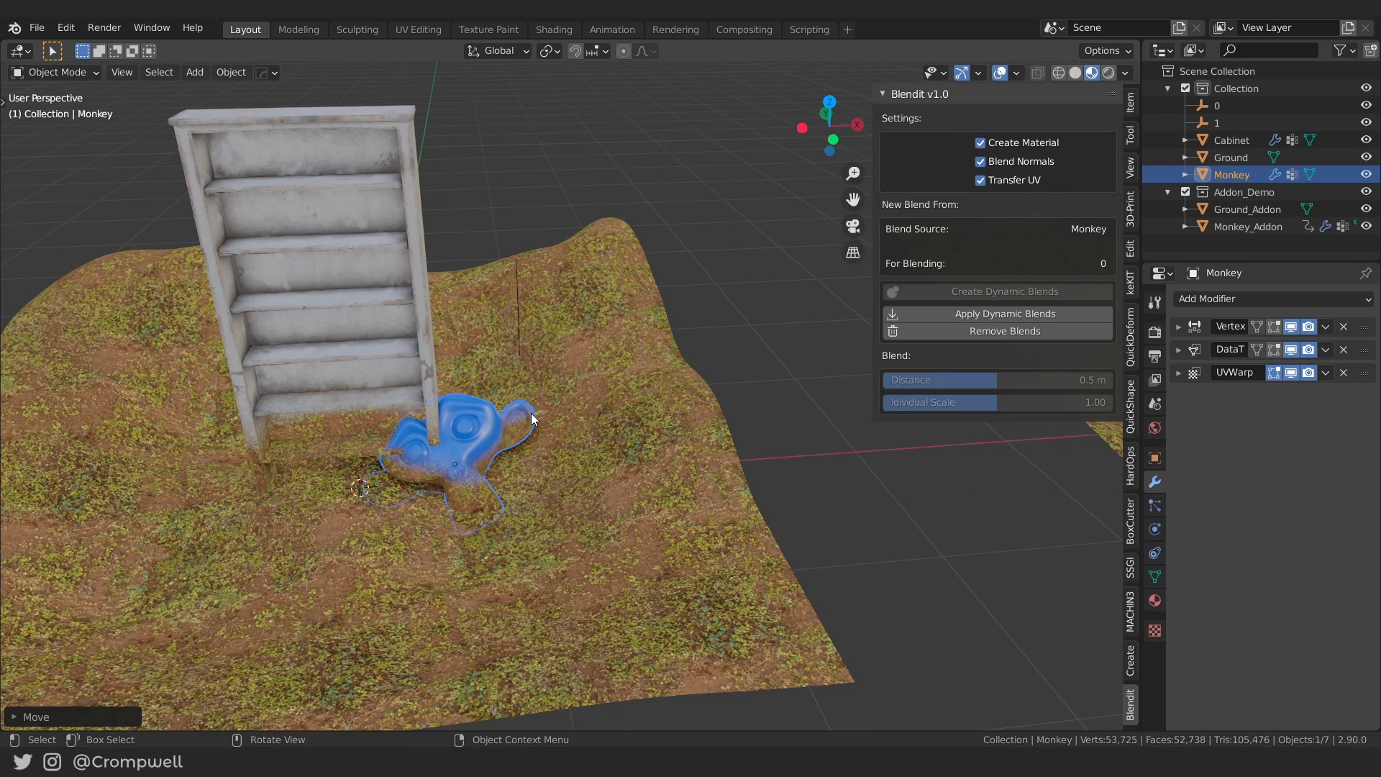
{"action": "middle_click_drag", "start_coordinate": [531, 413], "coordinate": [418, 443]}
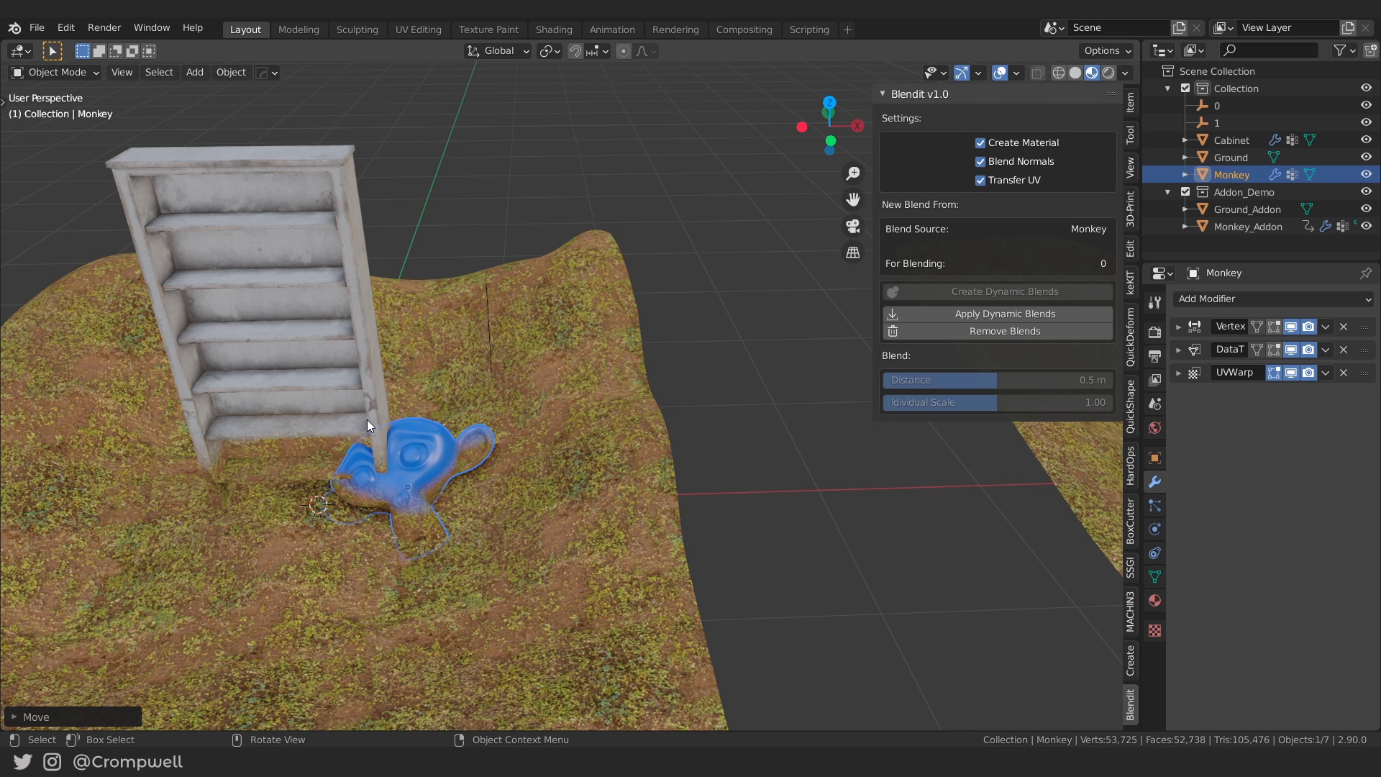
Move Monkey up off the ground so it overlaps the cabinet's side, then hide the Blendit settings.
{"action": "middle_click_drag", "start_coordinate": [467, 466], "coordinate": [474, 398]}
{"action": "key", "text": "g"}
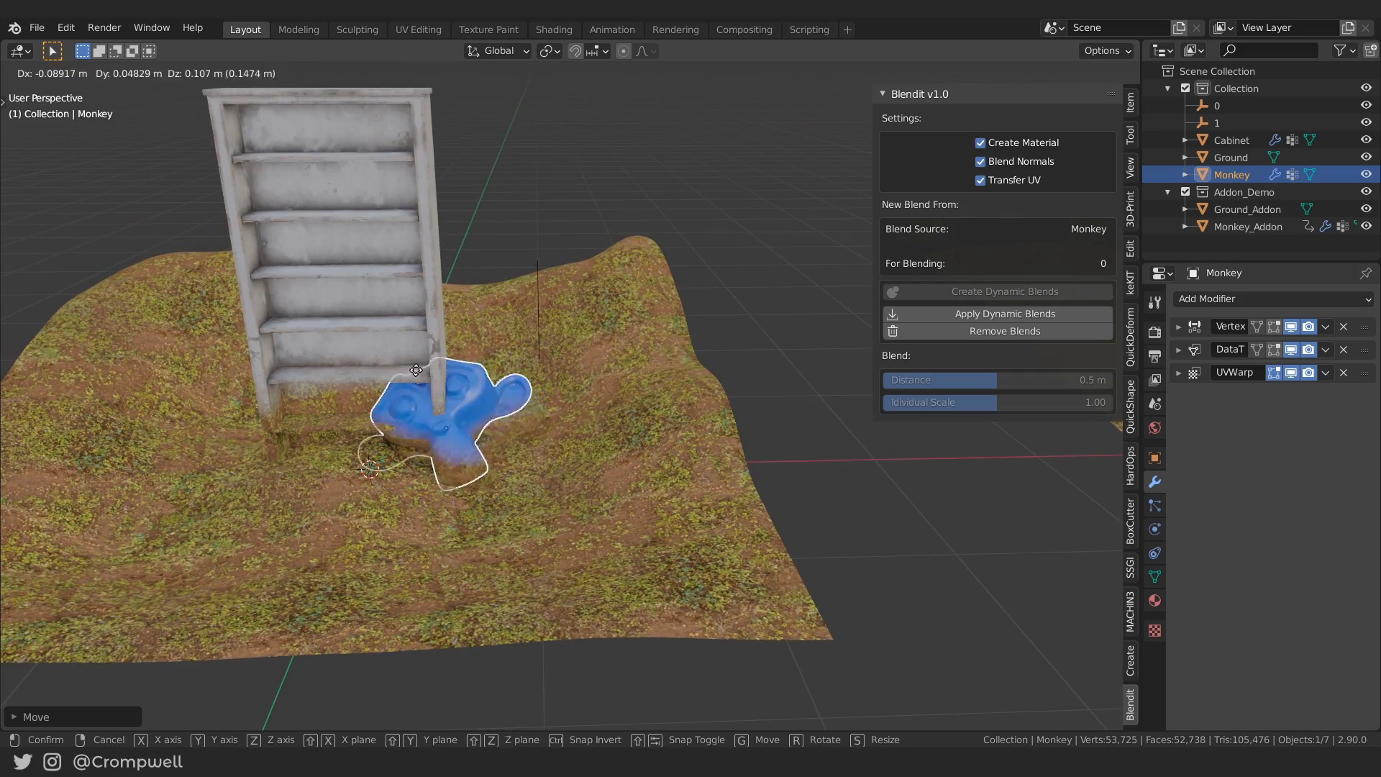
{"action": "left_click", "coordinate": [383, 304]}
{"action": "middle_click_drag", "start_coordinate": [382, 304], "coordinate": [289, 357]}
{"action": "key", "text": "g"}
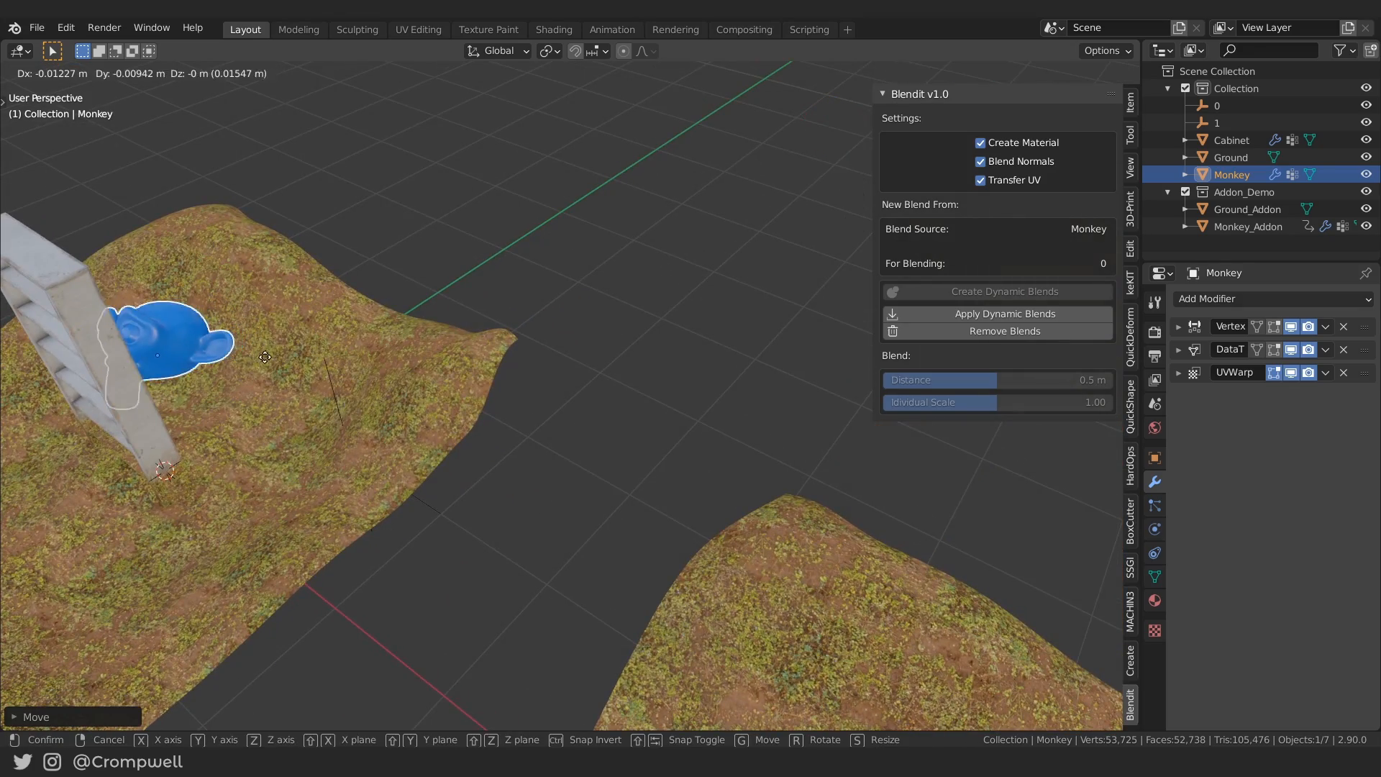
{"action": "left_click", "coordinate": [184, 389]}
{"action": "middle_click_drag", "start_coordinate": [184, 389], "coordinate": [438, 324]}
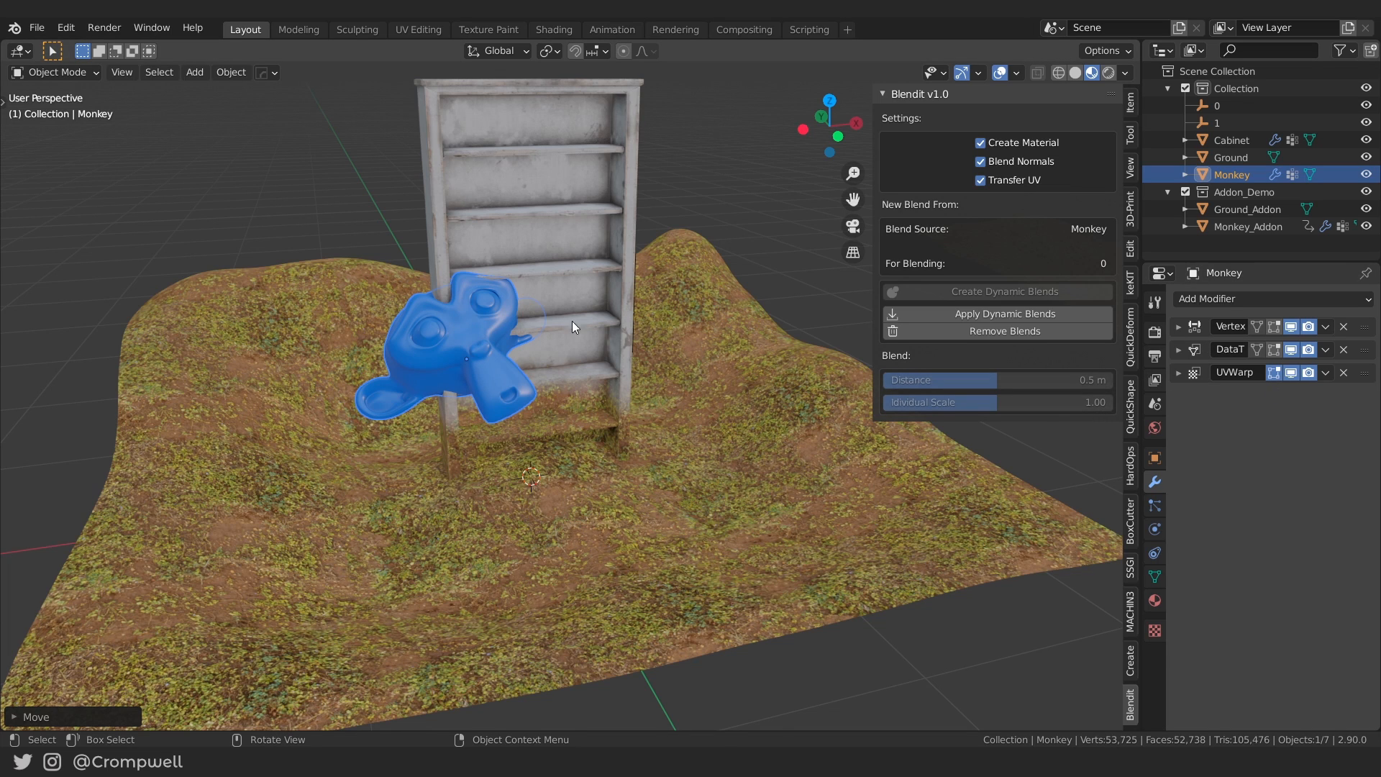
{"action": "key", "text": "n"}
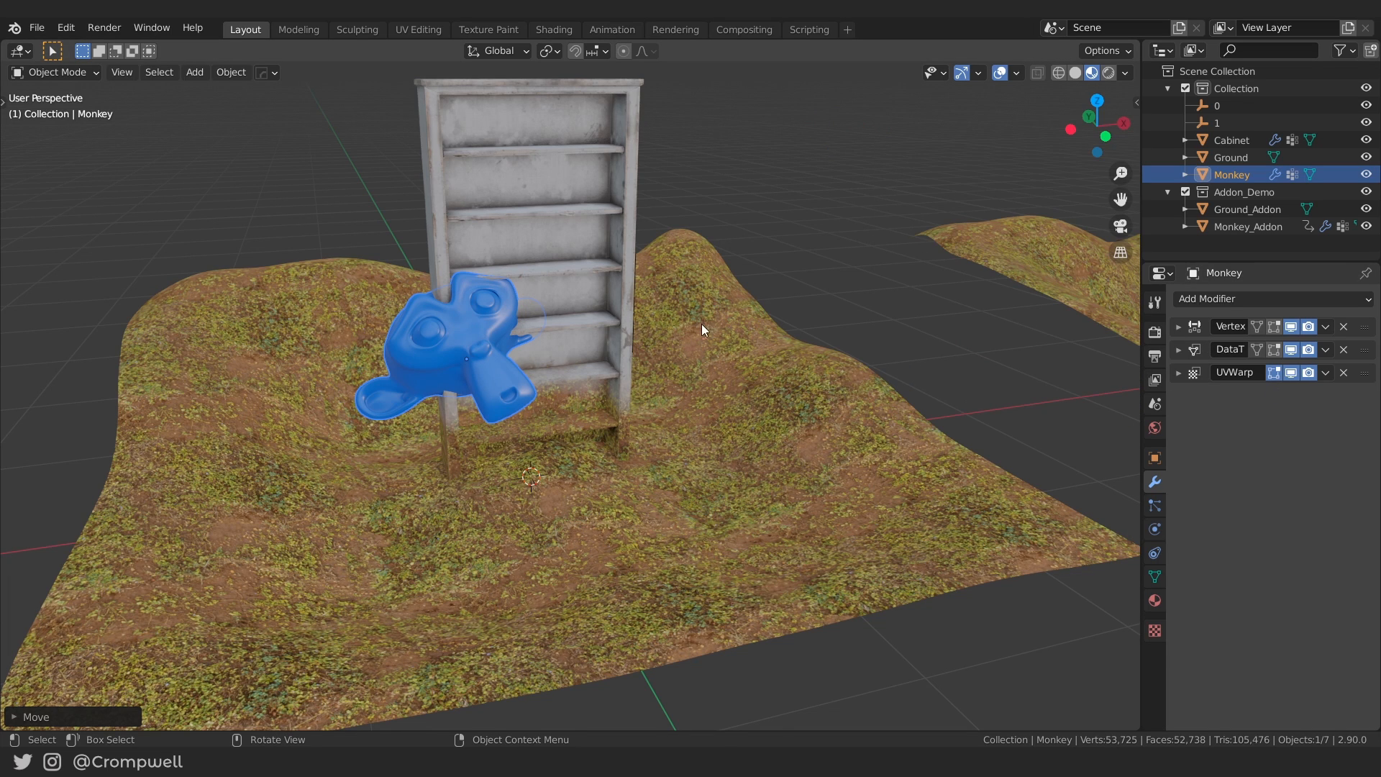
Set the target object of Monkey's Vertex Weight Proximity modifier to Cabinet, then select the cabinet.
{"action": "middle_click_drag", "start_coordinate": [645, 328], "coordinate": [561, 313]}
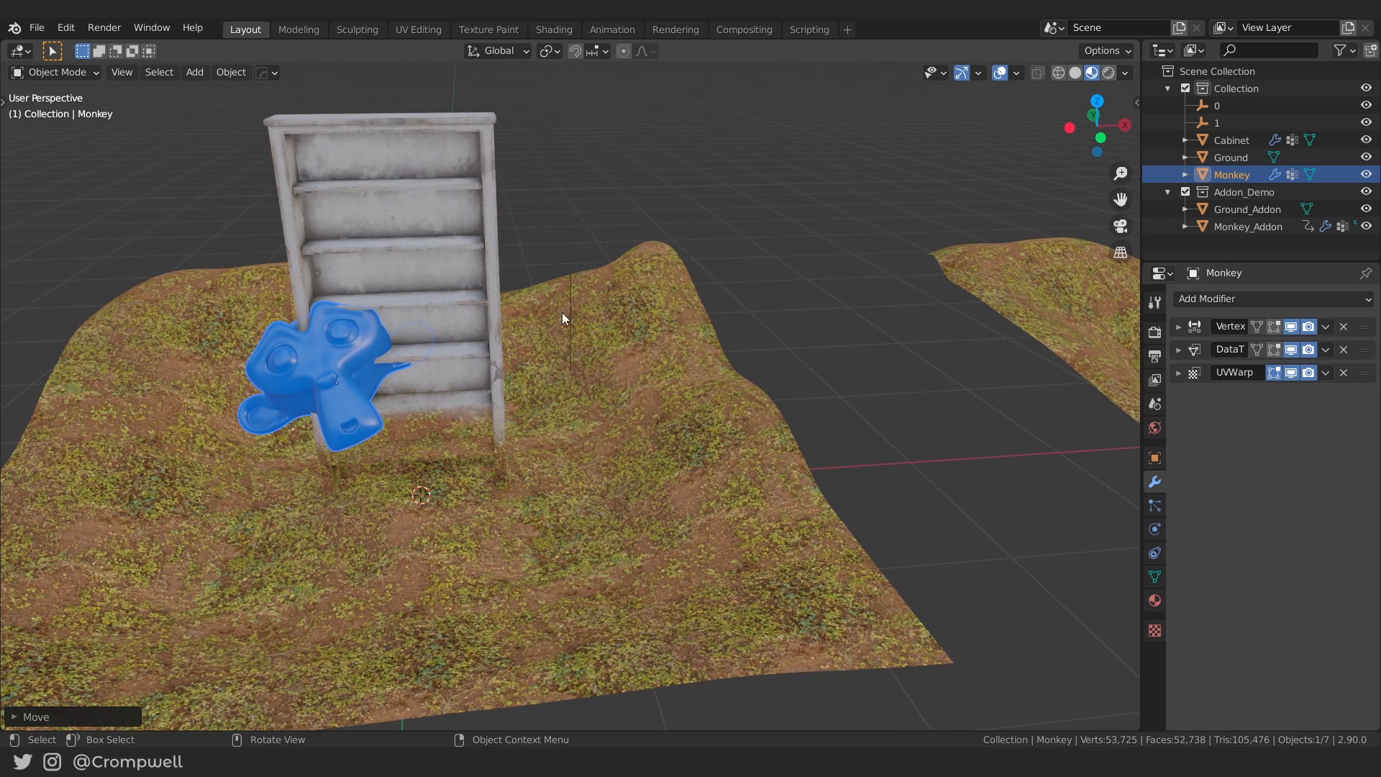
{"action": "left_click", "coordinate": [352, 364]}
{"action": "left_click", "coordinate": [325, 371]}
{"action": "left_click", "coordinate": [1179, 328]}
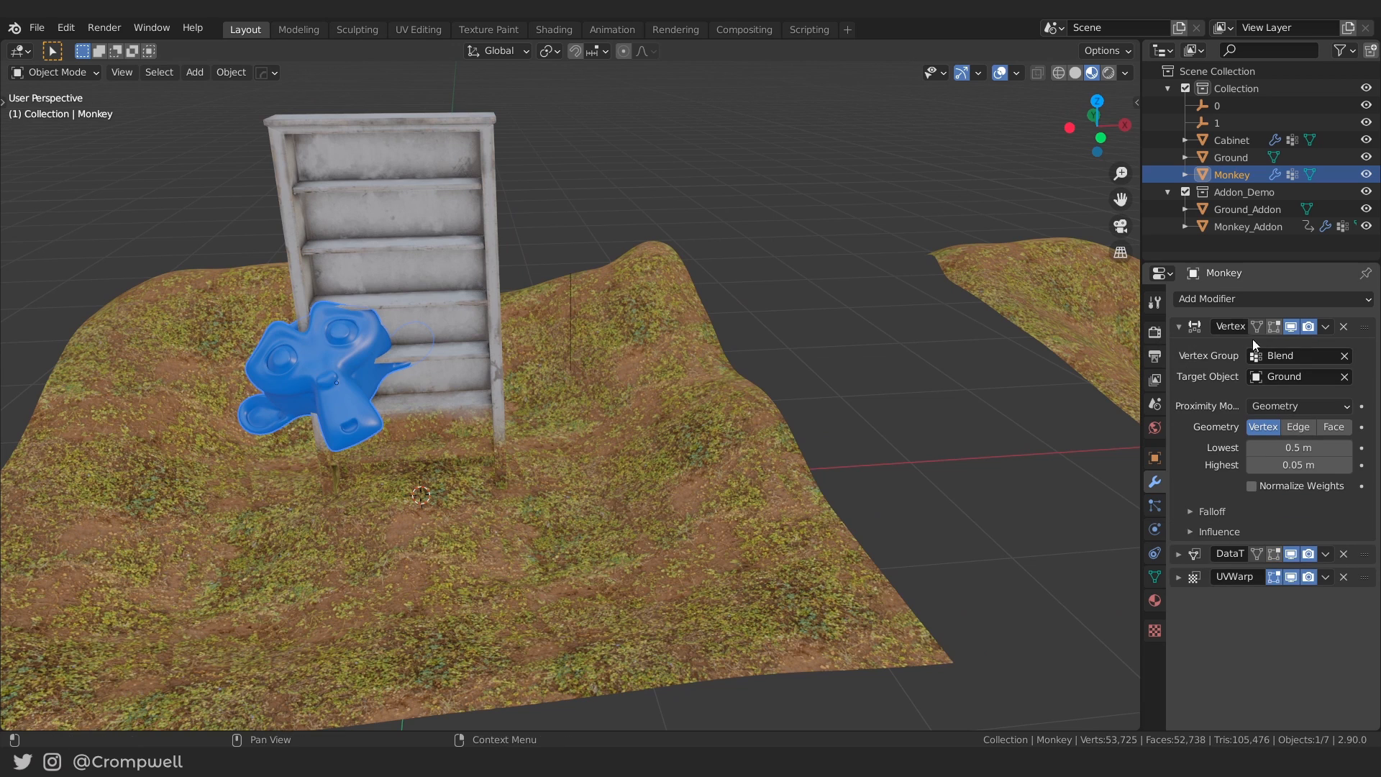
{"action": "left_click", "coordinate": [1344, 376]}
{"action": "left_click", "coordinate": [1346, 377]}
{"action": "left_click", "coordinate": [459, 272]}
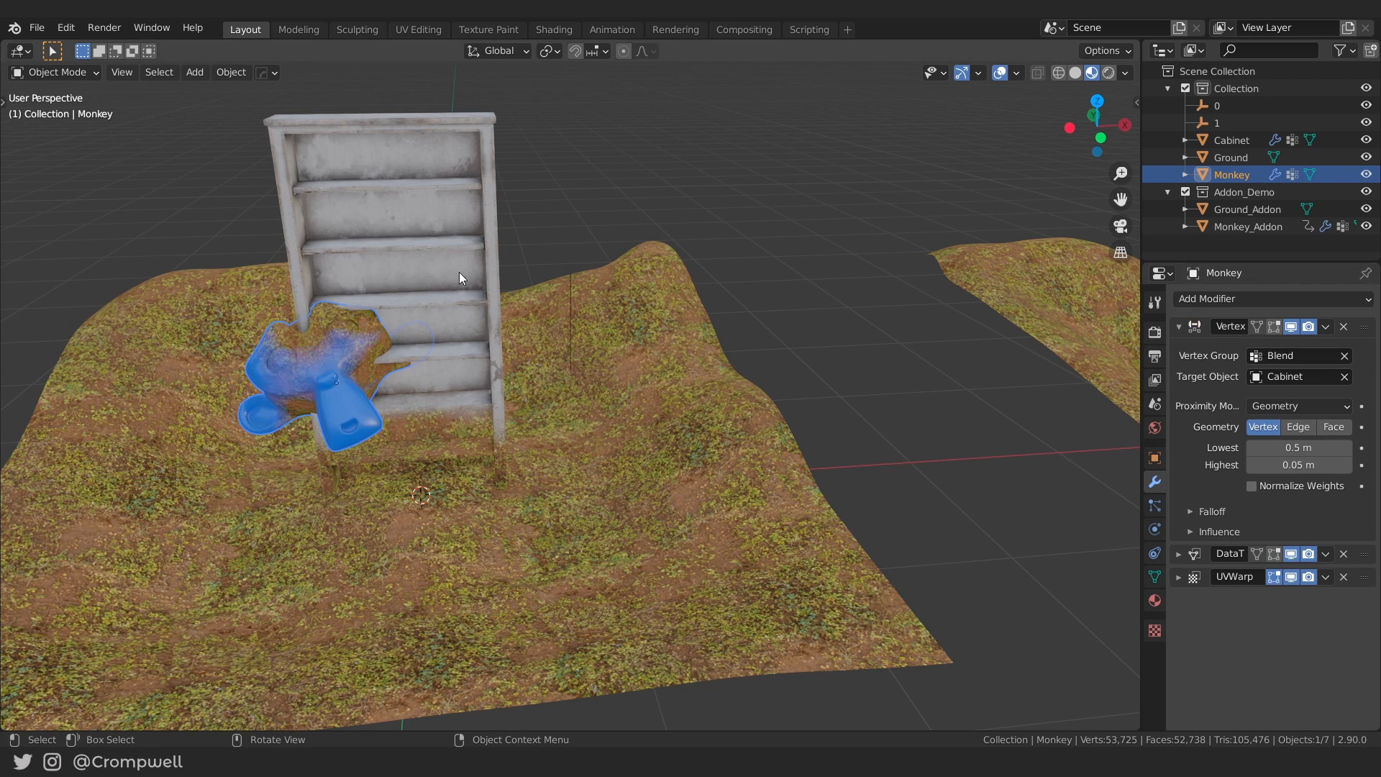
{"action": "left_click", "coordinate": [419, 279]}
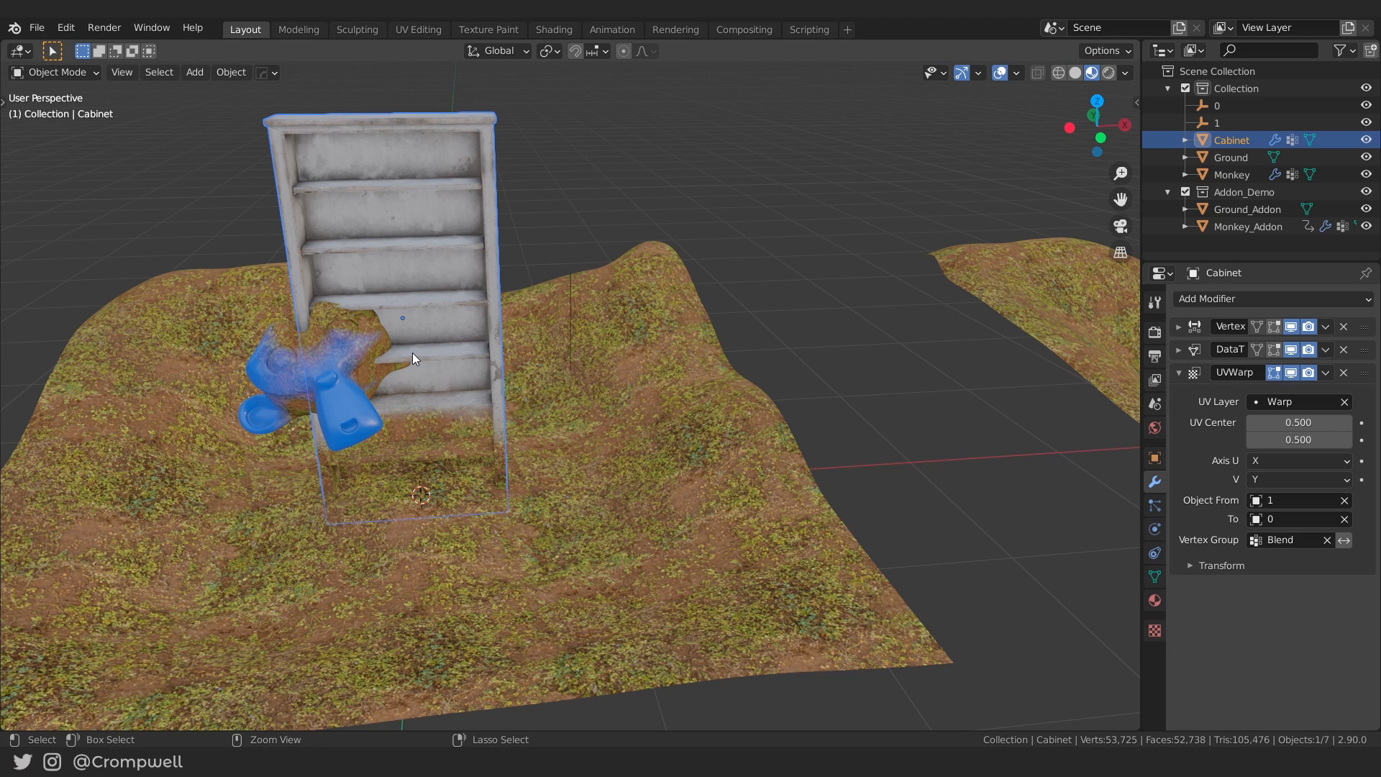
Undo the cabinet selection and the target object change on Monkey's Vertex Weight Proximity modifier.
{"action": "key", "text": "ctrl+z"}
{"action": "key", "text": "ctrl+z"}
{"action": "mouse_move", "coordinate": [412, 354]}
{"action": "middle_mouse_down"}
{"action": "mouse_move", "coordinate": [459, 327]}
{"action": "mouse_move", "coordinate": [418, 341]}
{"action": "middle_mouse_up"}
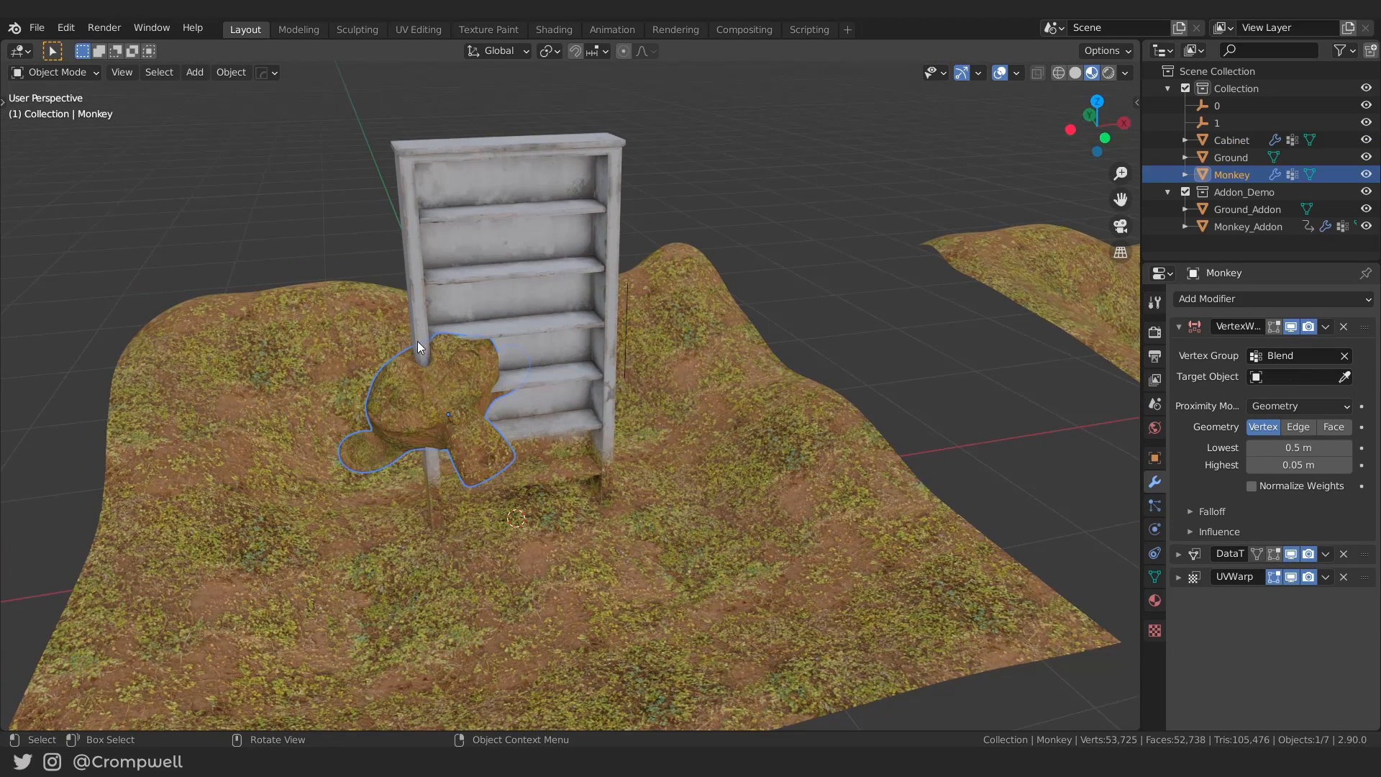
Examine the material nodes of Monkey and Cabinet in the Shading workspace, including the Ground Mat group.
{"action": "left_click", "coordinate": [548, 30]}
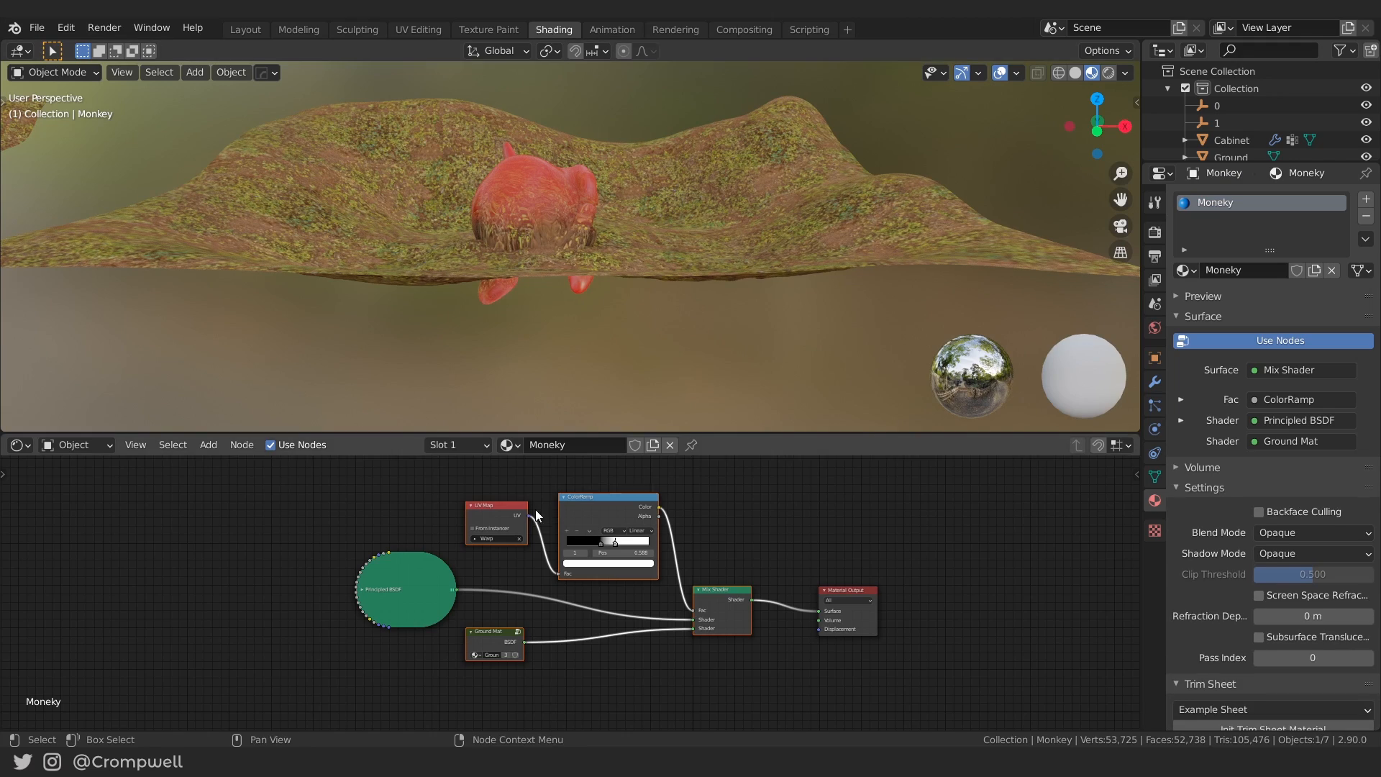
{"action": "scroll", "coordinate": [460, 553], "scroll_direction": "up", "scroll_amount": 2}
{"action": "left_click", "coordinate": [472, 642]}
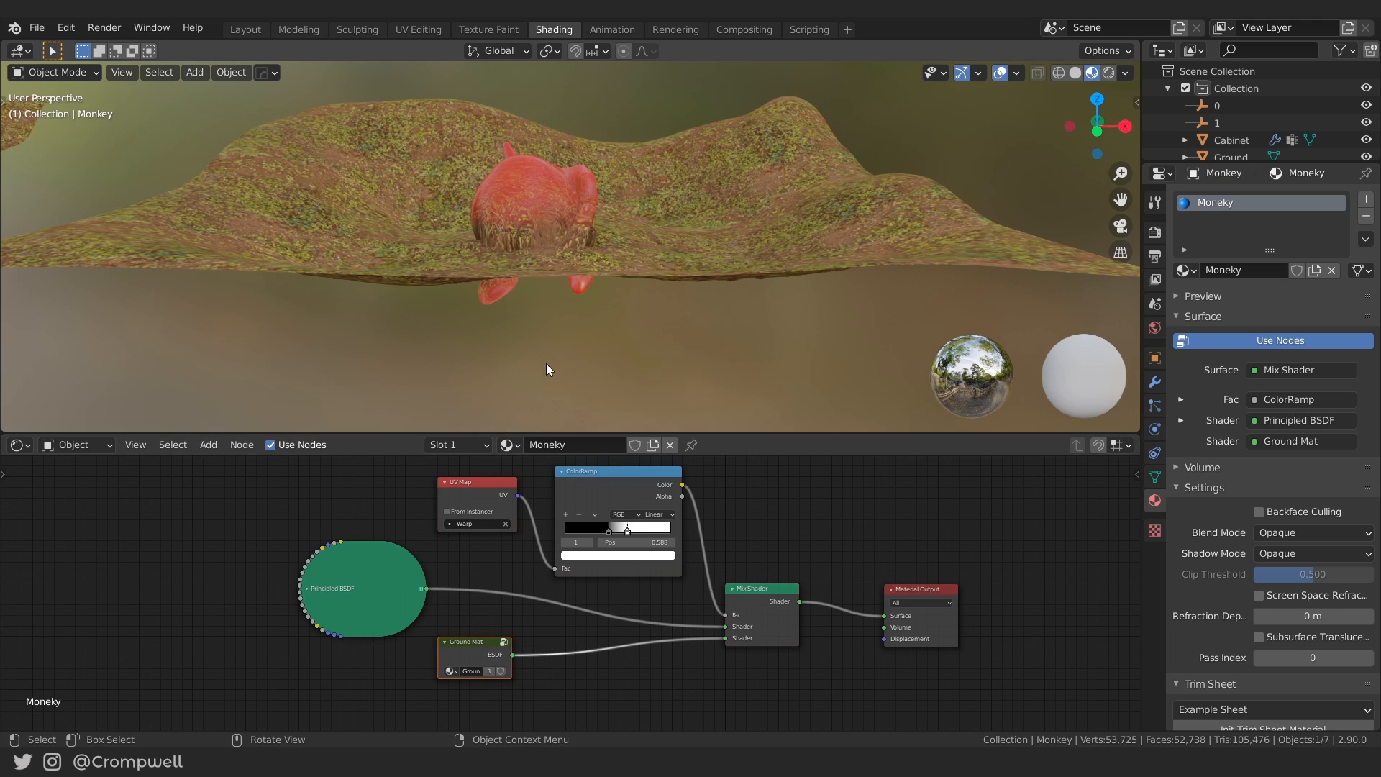
{"action": "scroll", "coordinate": [353, 249], "scroll_direction": "down", "scroll_amount": 4}
{"action": "middle_click_drag", "start_coordinate": [371, 252], "coordinate": [583, 282]}
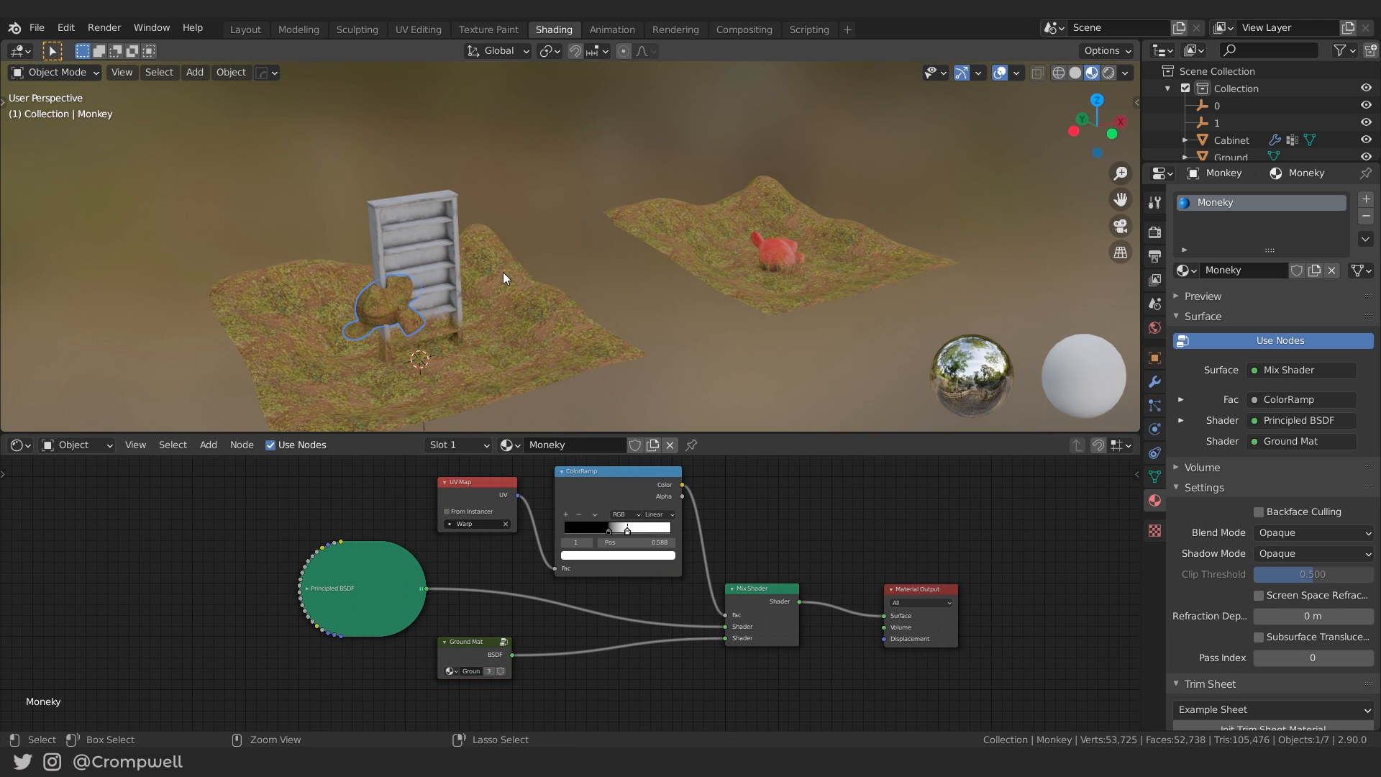
{"action": "left_click", "coordinate": [453, 302]}
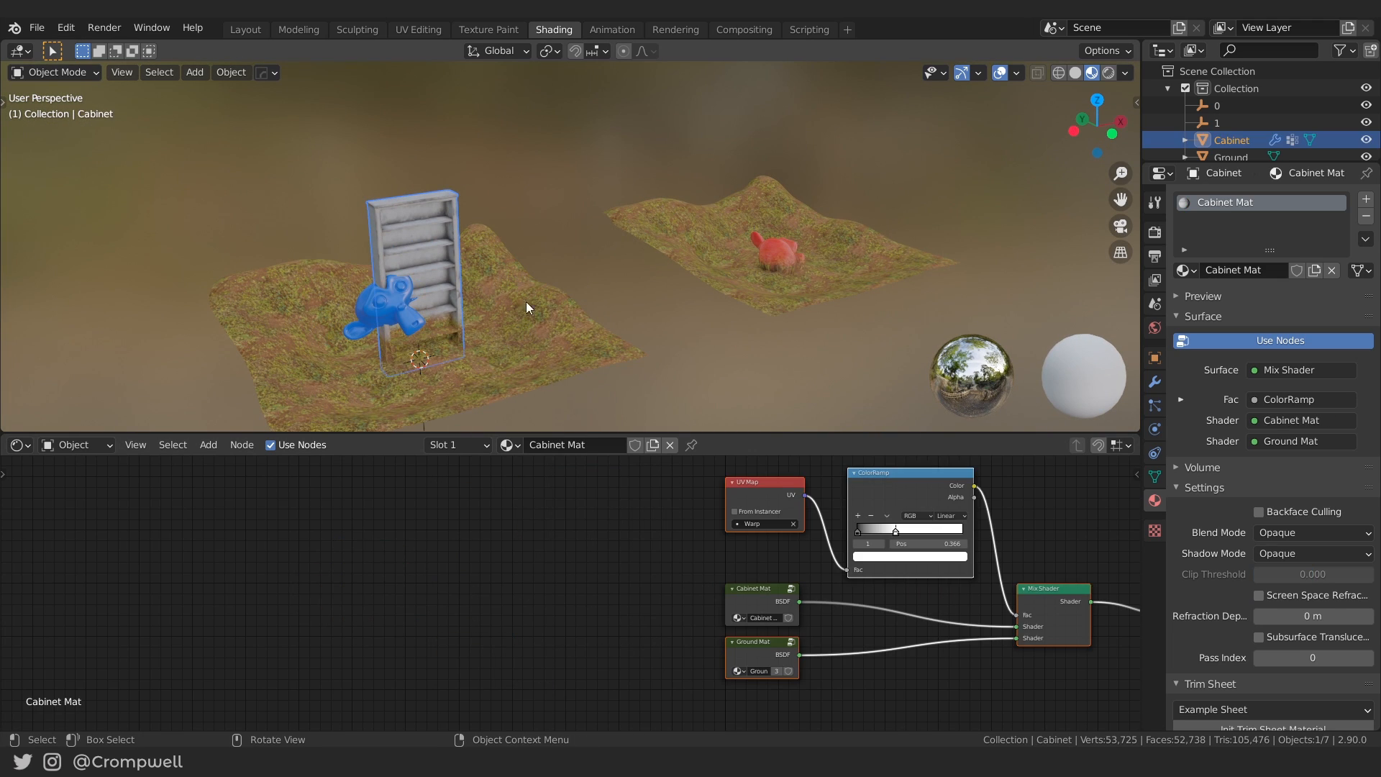
Return to the Layout workspace and move Monkey away from the cabinet, partly into the open ground beside it.
{"action": "left_click", "coordinate": [245, 29]}
{"action": "left_click", "coordinate": [526, 389]}
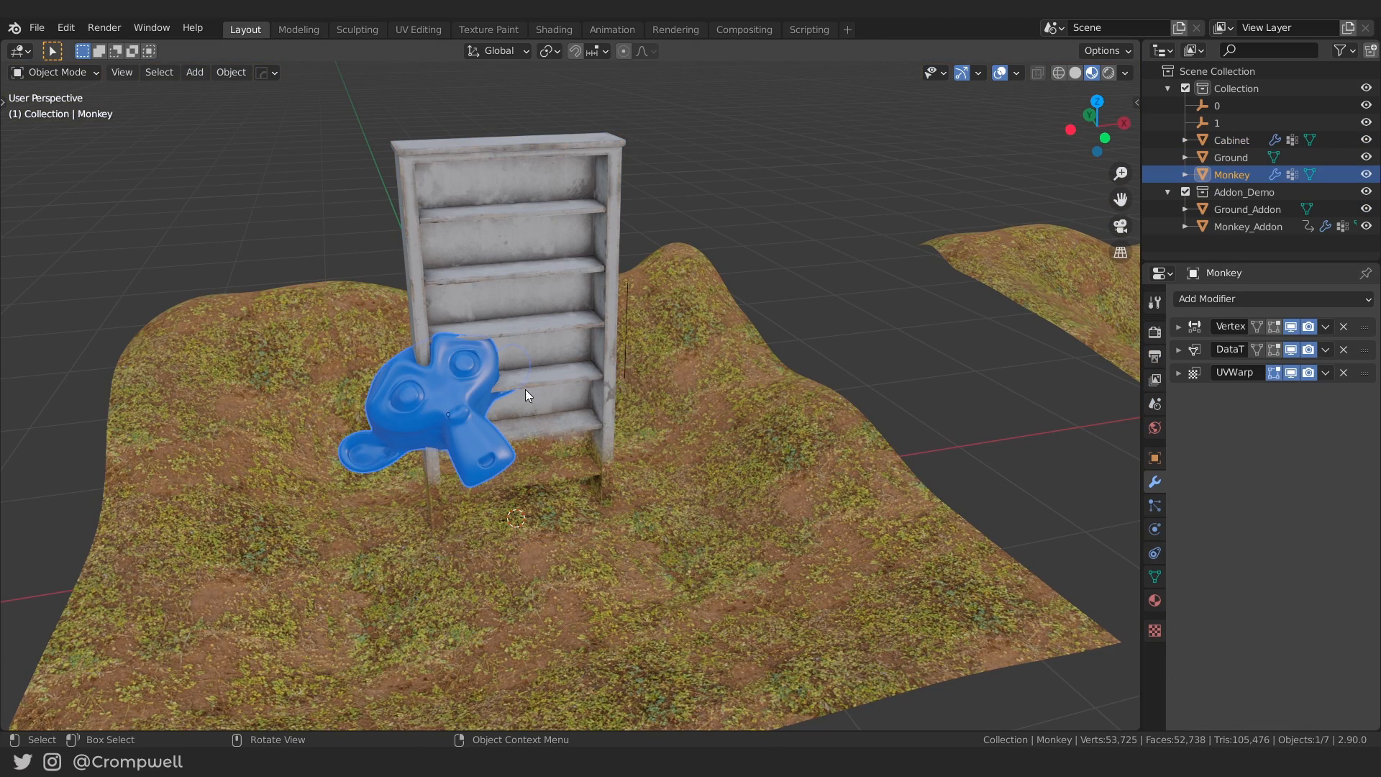
{"action": "key", "text": "g"}
{"action": "left_click", "coordinate": [869, 490]}
{"action": "middle_click_drag", "start_coordinate": [869, 490], "coordinate": [842, 478]}
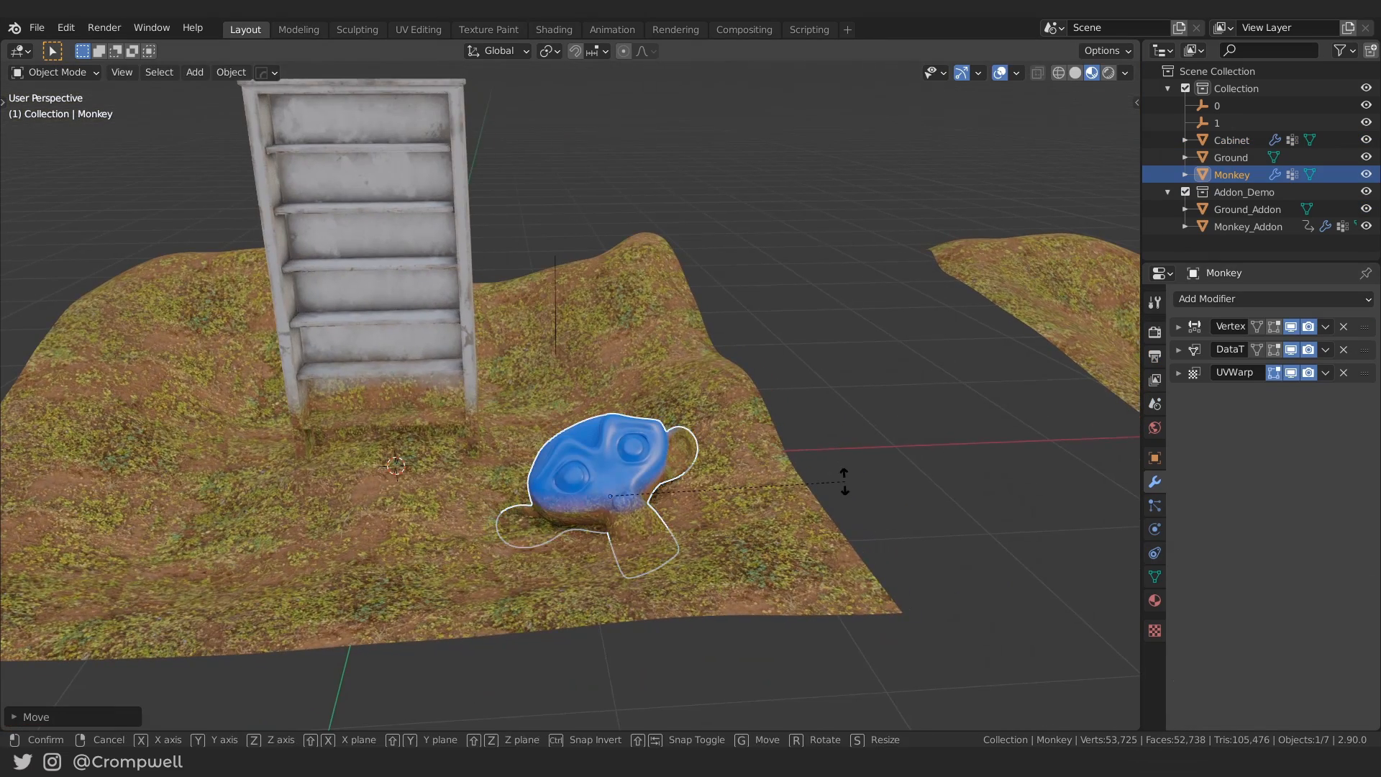
Rotate Monkey freely with trackball rotation and move it slightly deeper into the ground.
{"action": "key", "text": "r"}
{"action": "key", "text": "r"}
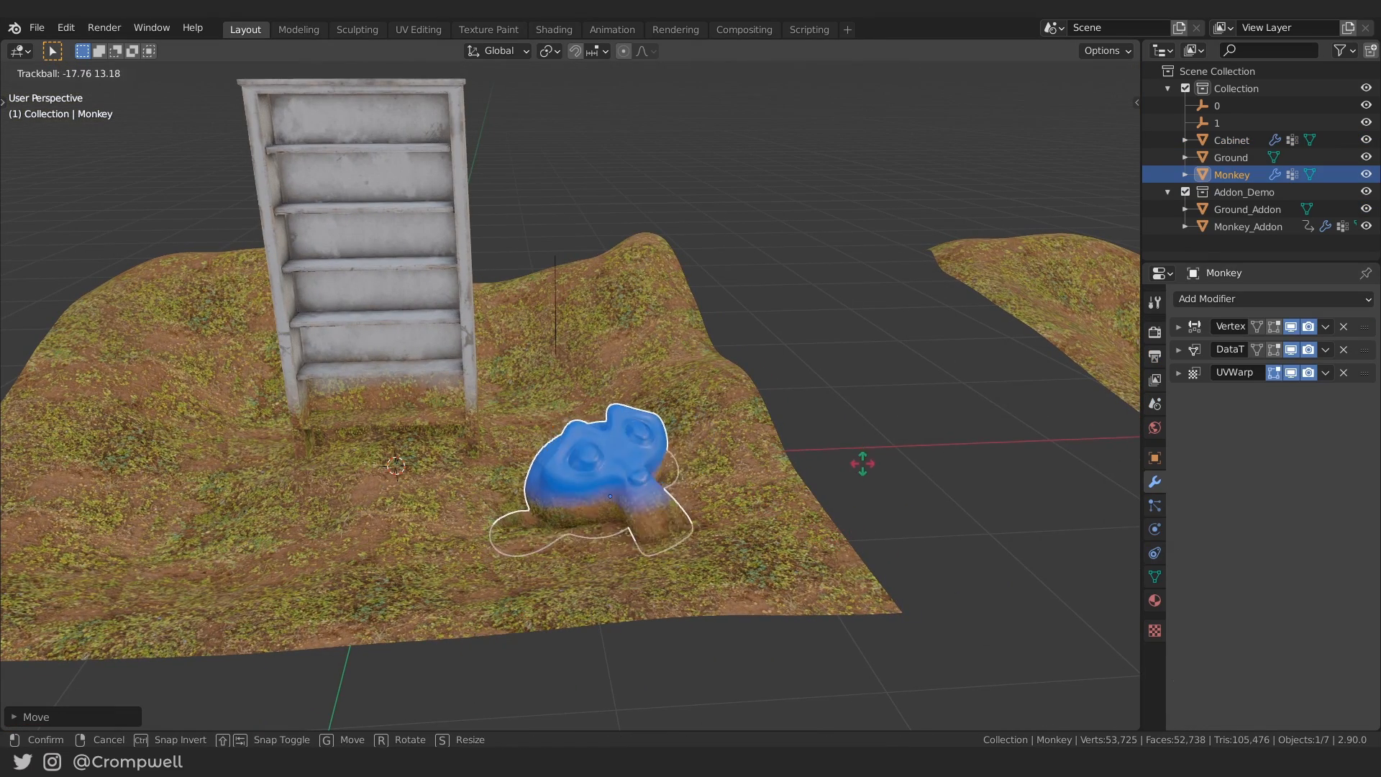
{"action": "left_click", "coordinate": [838, 464]}
{"action": "key", "text": "g"}
{"action": "left_click", "coordinate": [841, 476]}
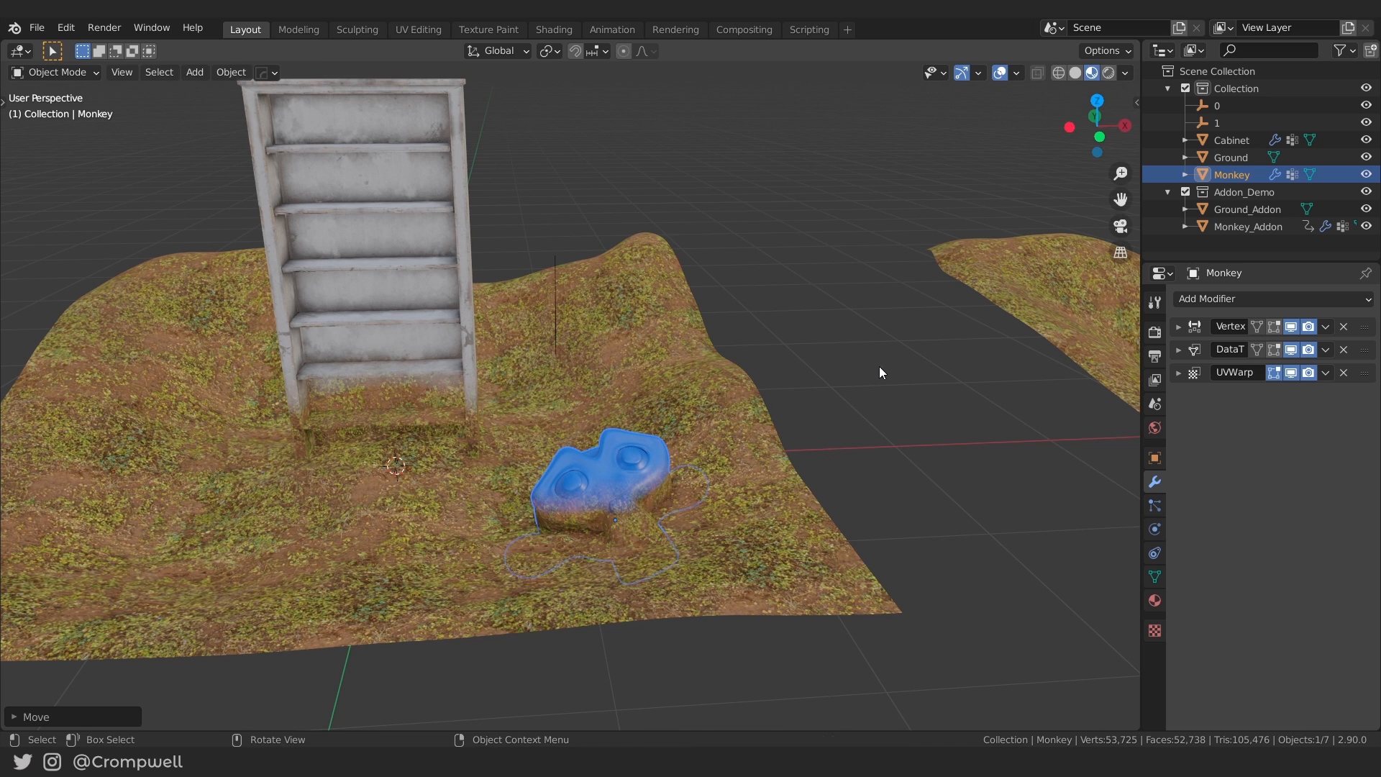
Deselect Monkey and review the final blending across both grounds.
{"action": "left_click", "coordinate": [880, 366]}
{"action": "scroll", "coordinate": [871, 368], "scroll_direction": "down", "scroll_amount": 5}
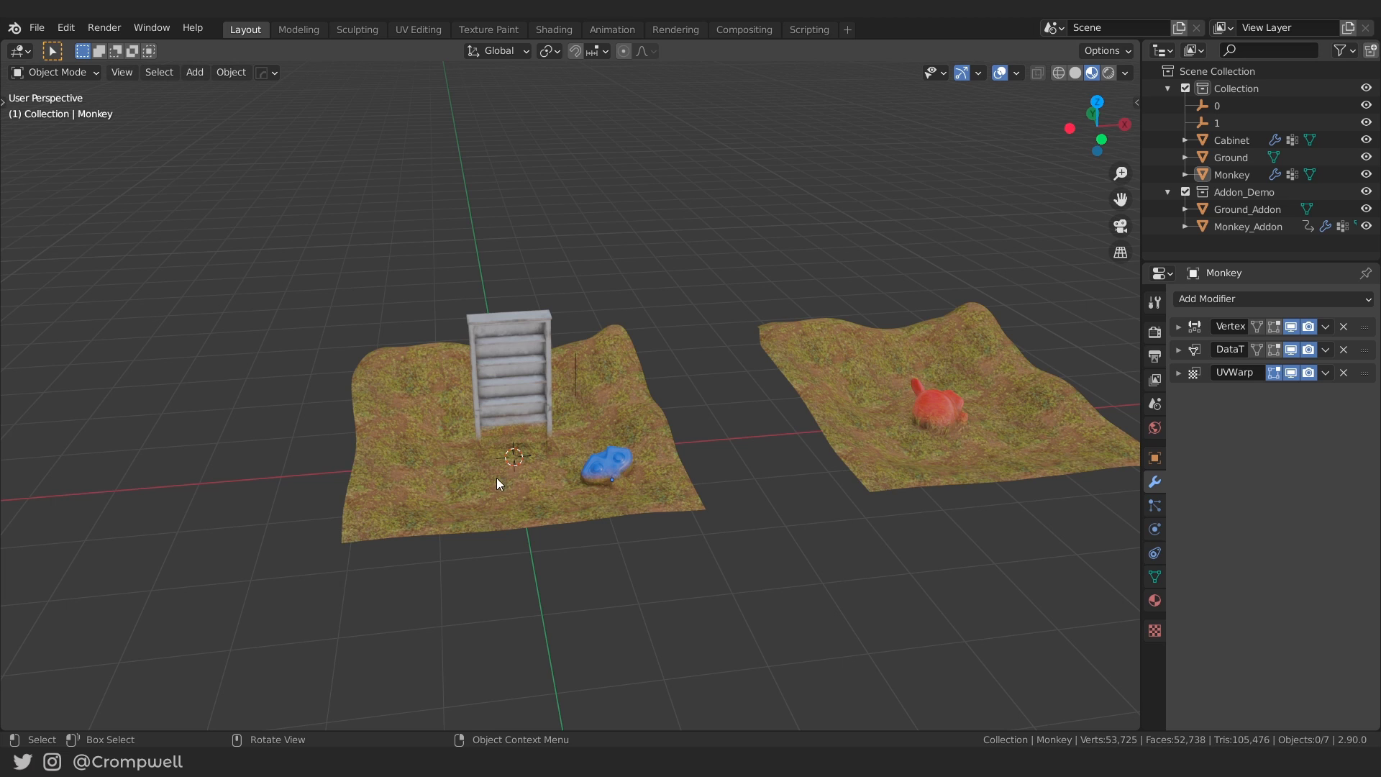
{"action": "scroll", "coordinate": [498, 482], "scroll_direction": "up", "scroll_amount": 3}
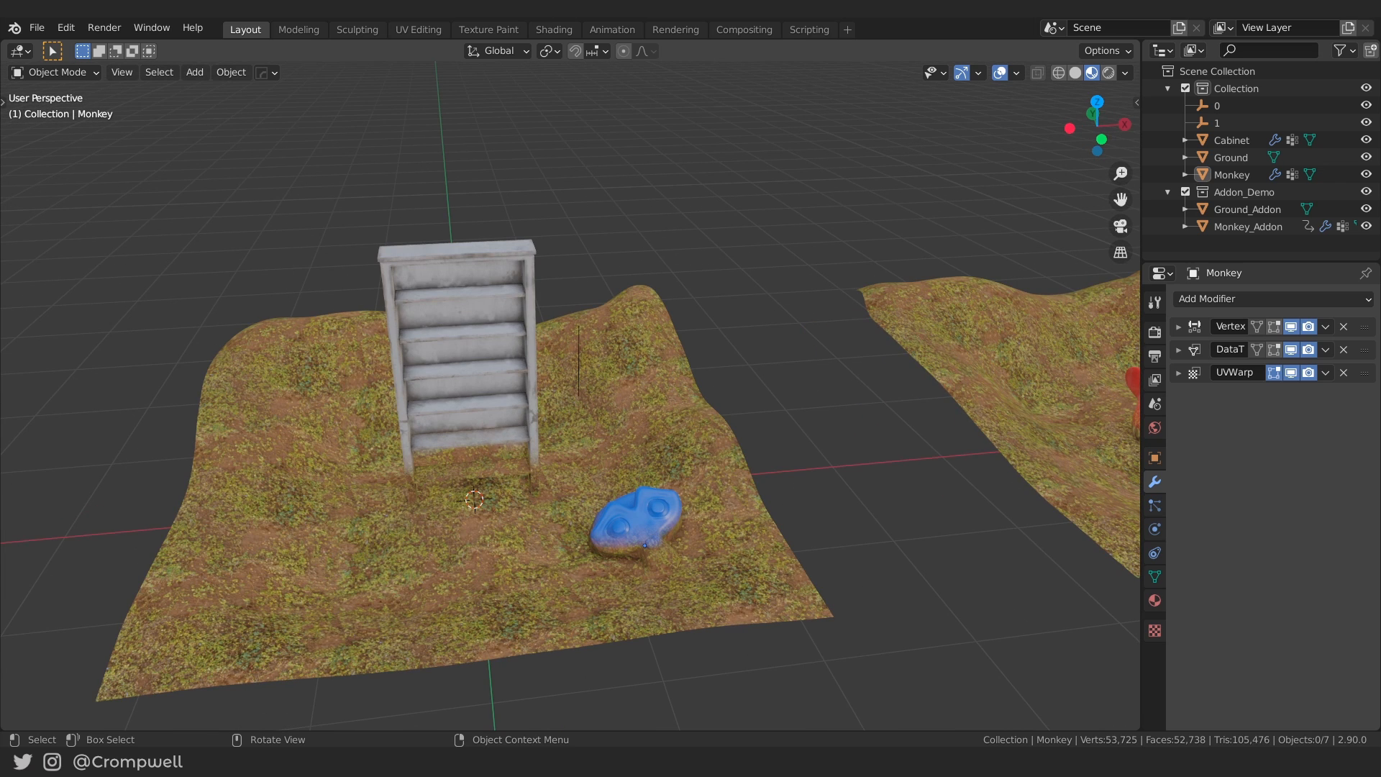